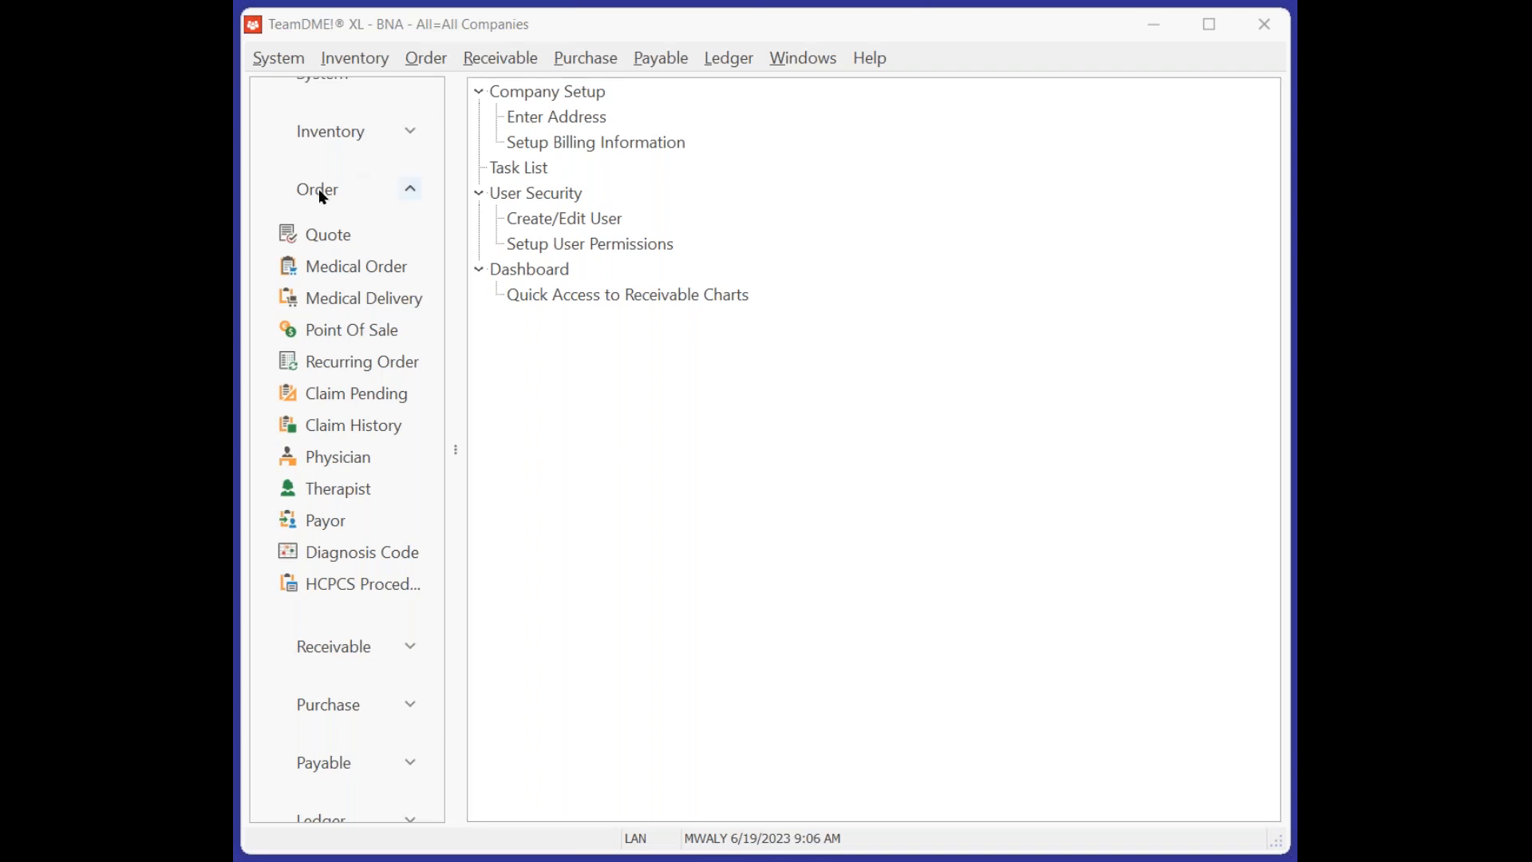
# Open the medical order list, start a new medical order and enter the customer's name.
pyautogui.click(329, 269)
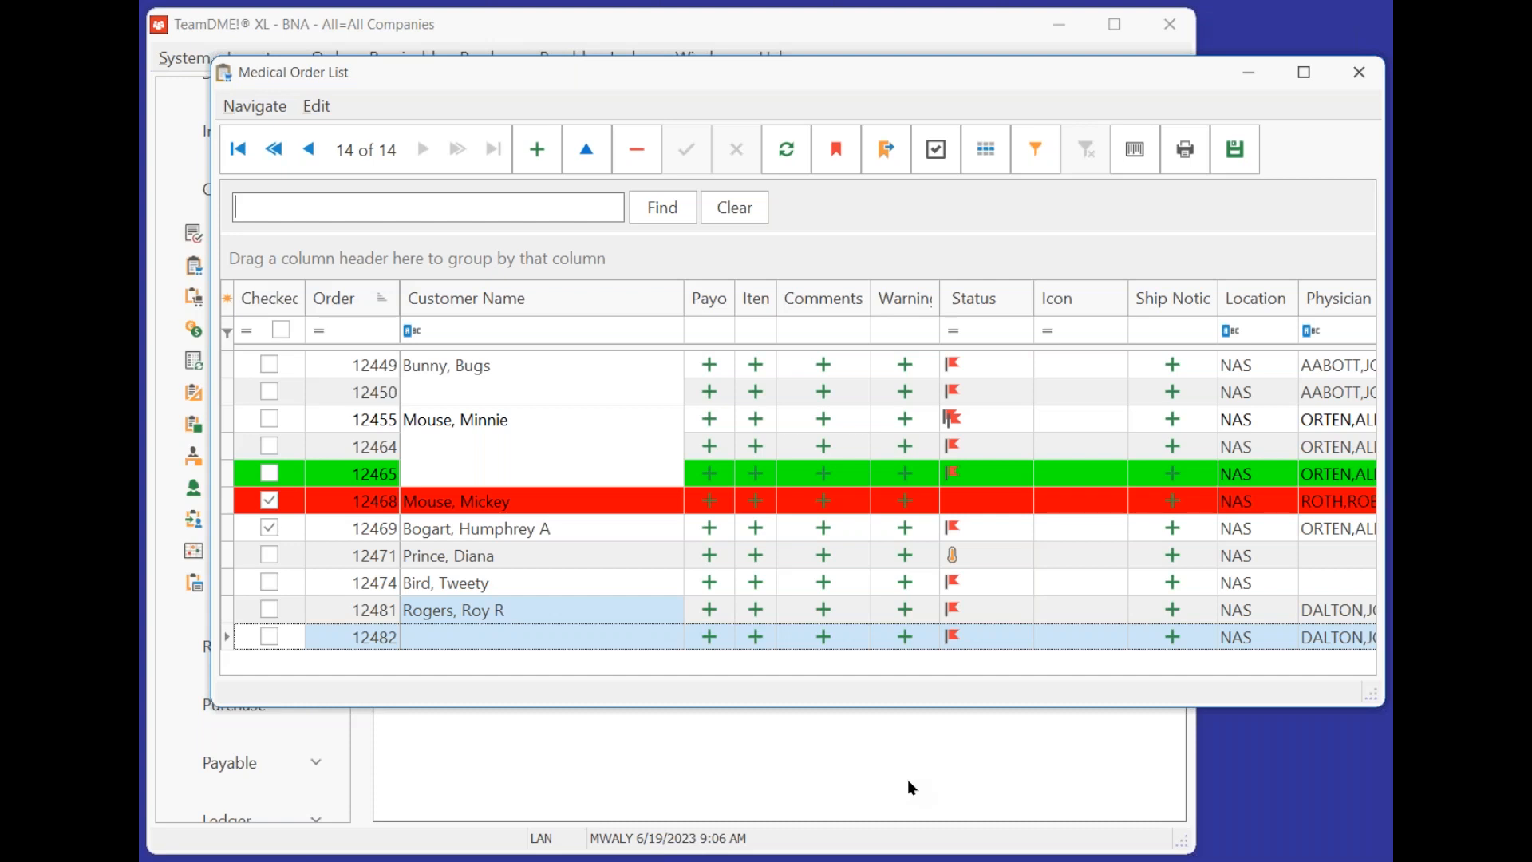
pyautogui.click(335, 195)
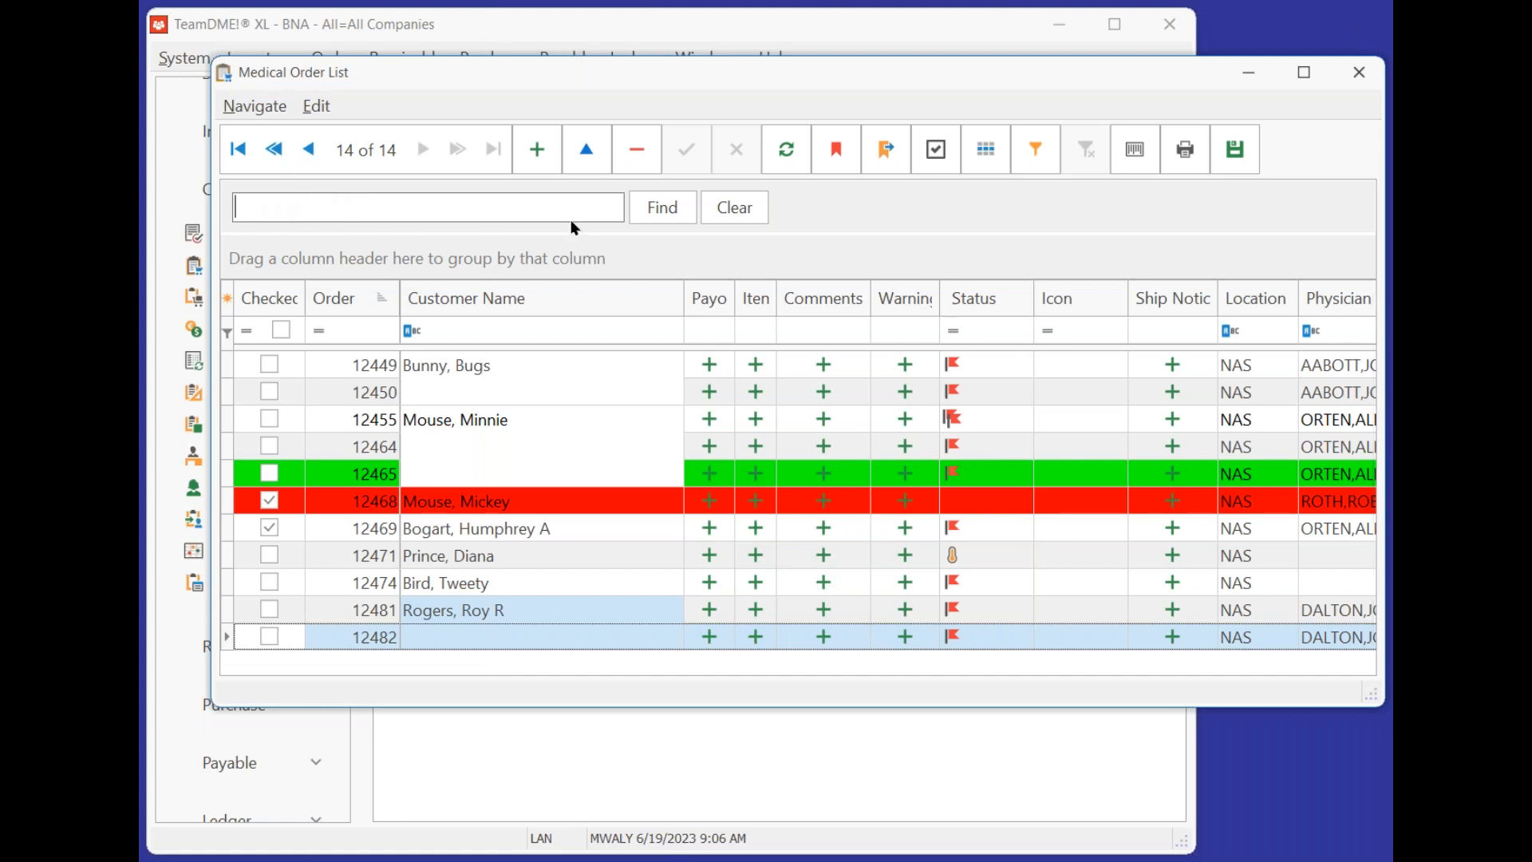
pyautogui.click(539, 153)
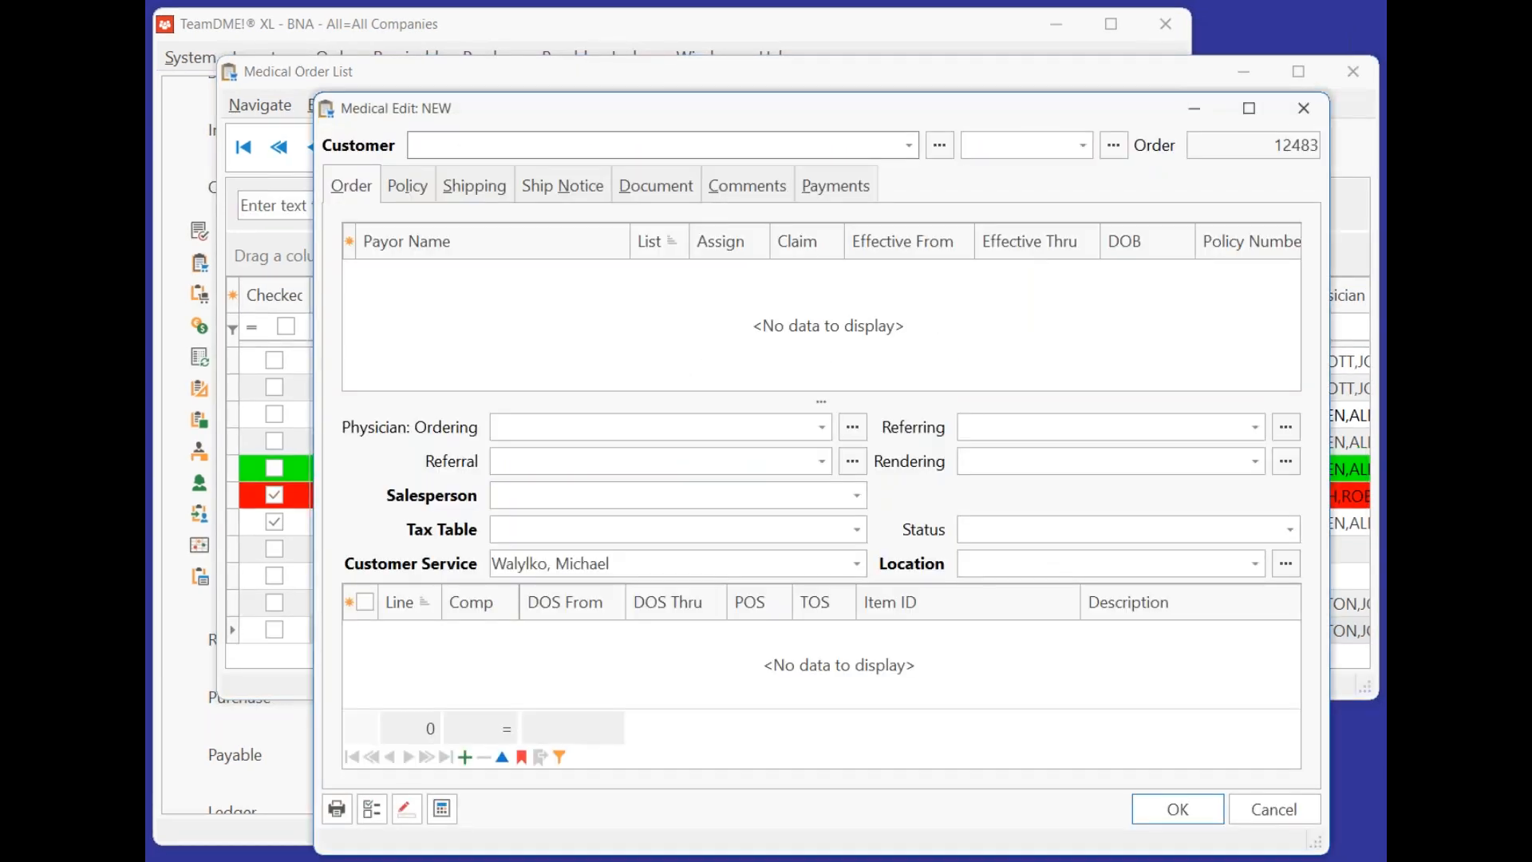
pyautogui.write('Rogers, Roy R')
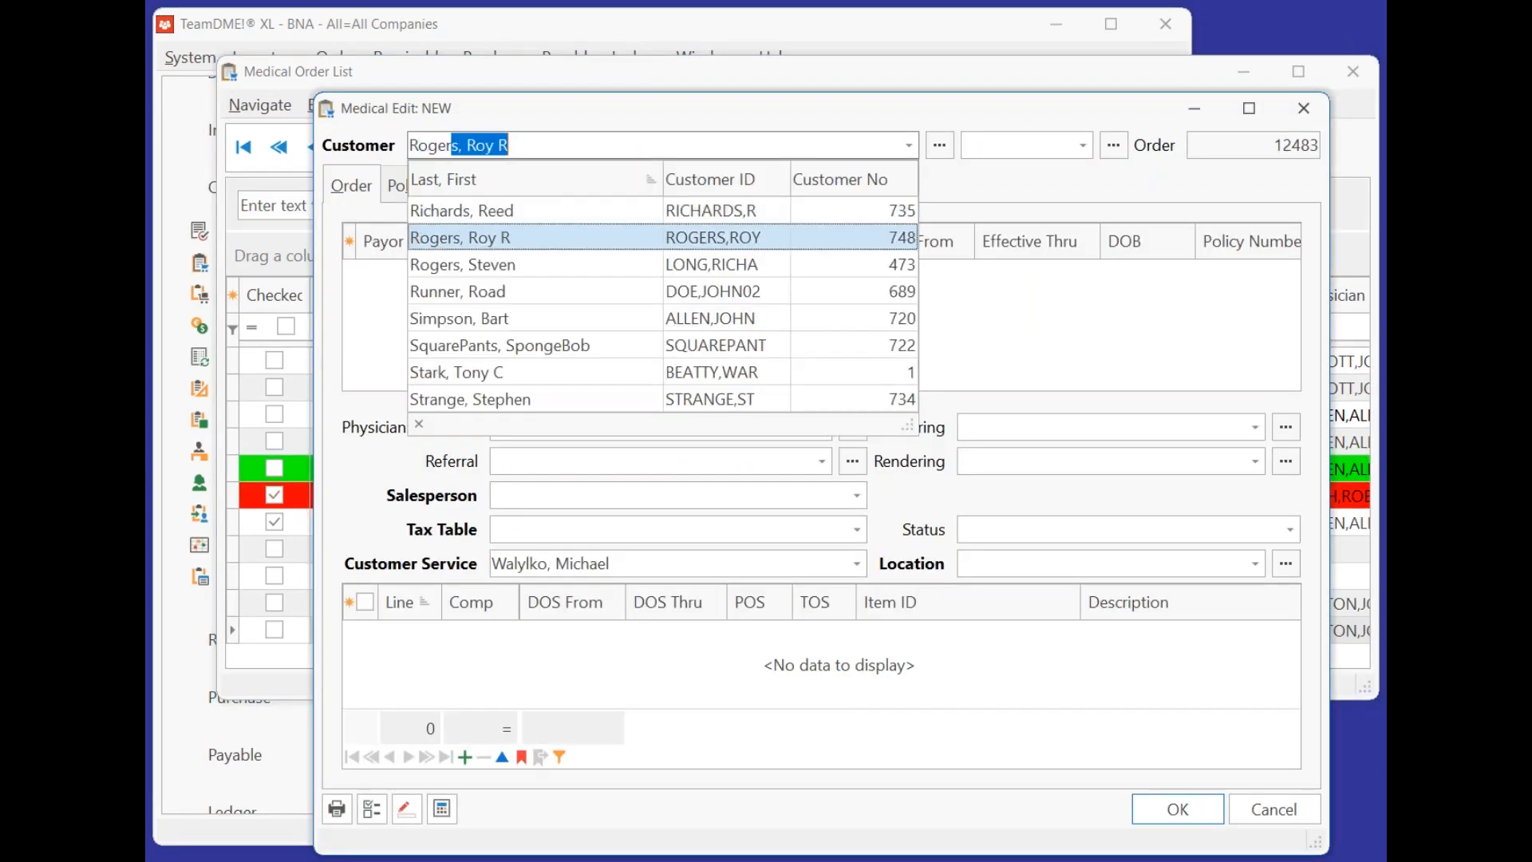
pyautogui.press('Tab')
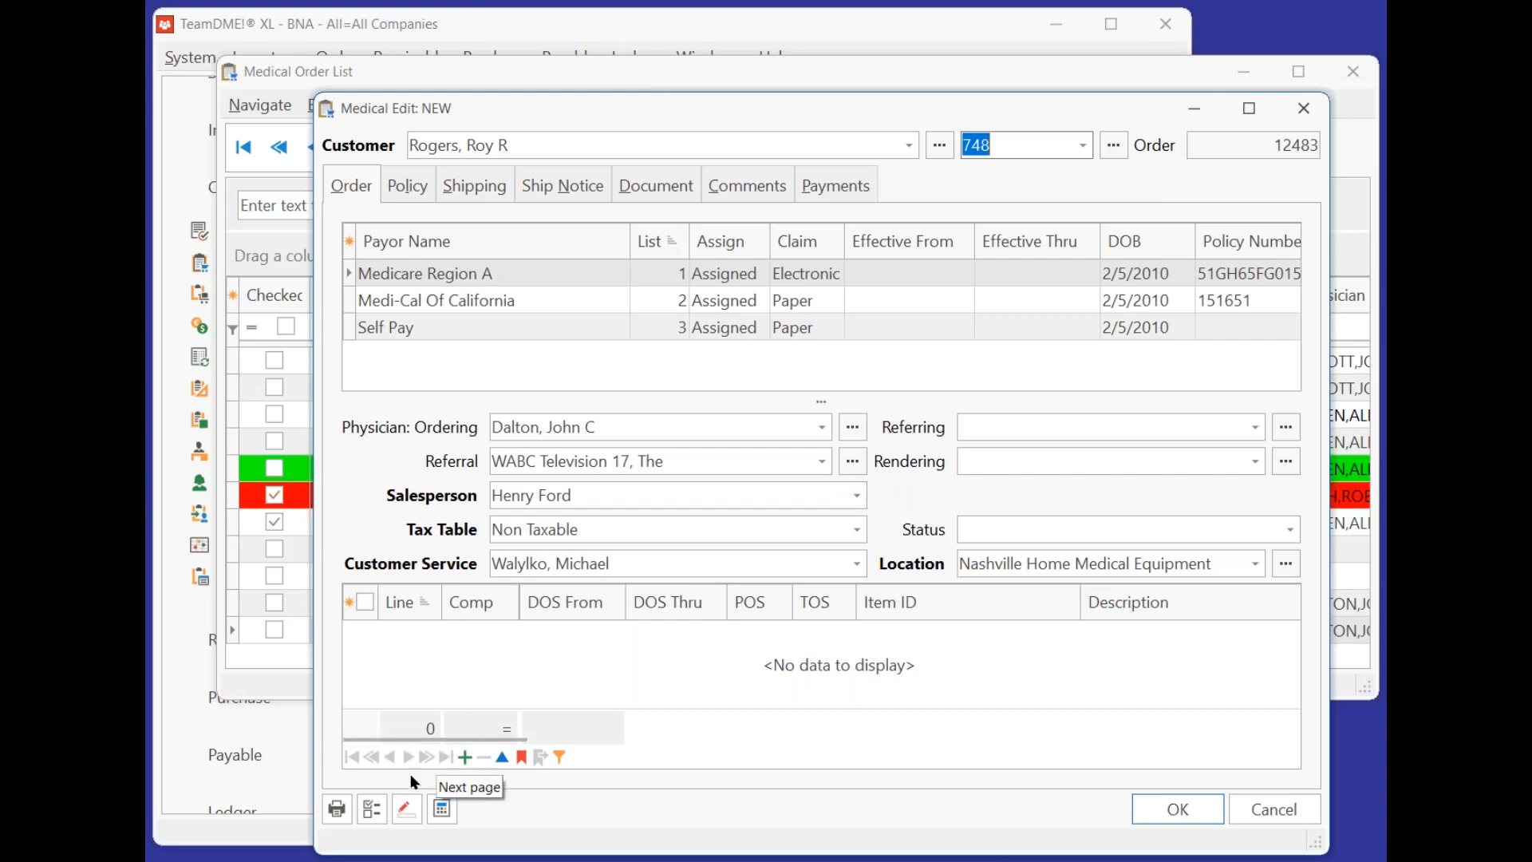
# Add an item line to the order with item number 666666, Test strips 25/box Prestige.
pyautogui.click(464, 757)
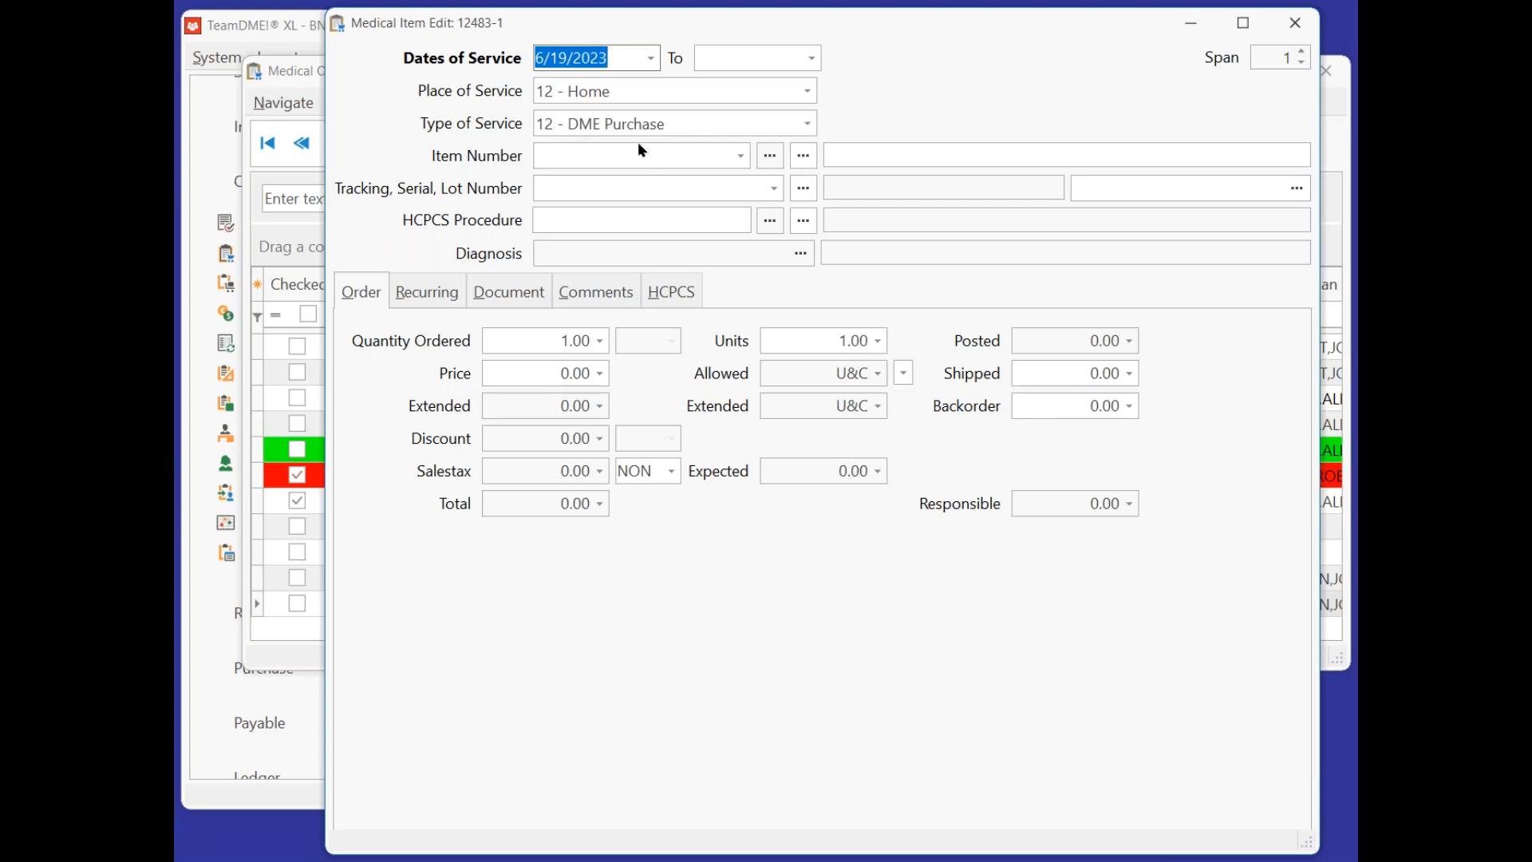
pyautogui.click(605, 150)
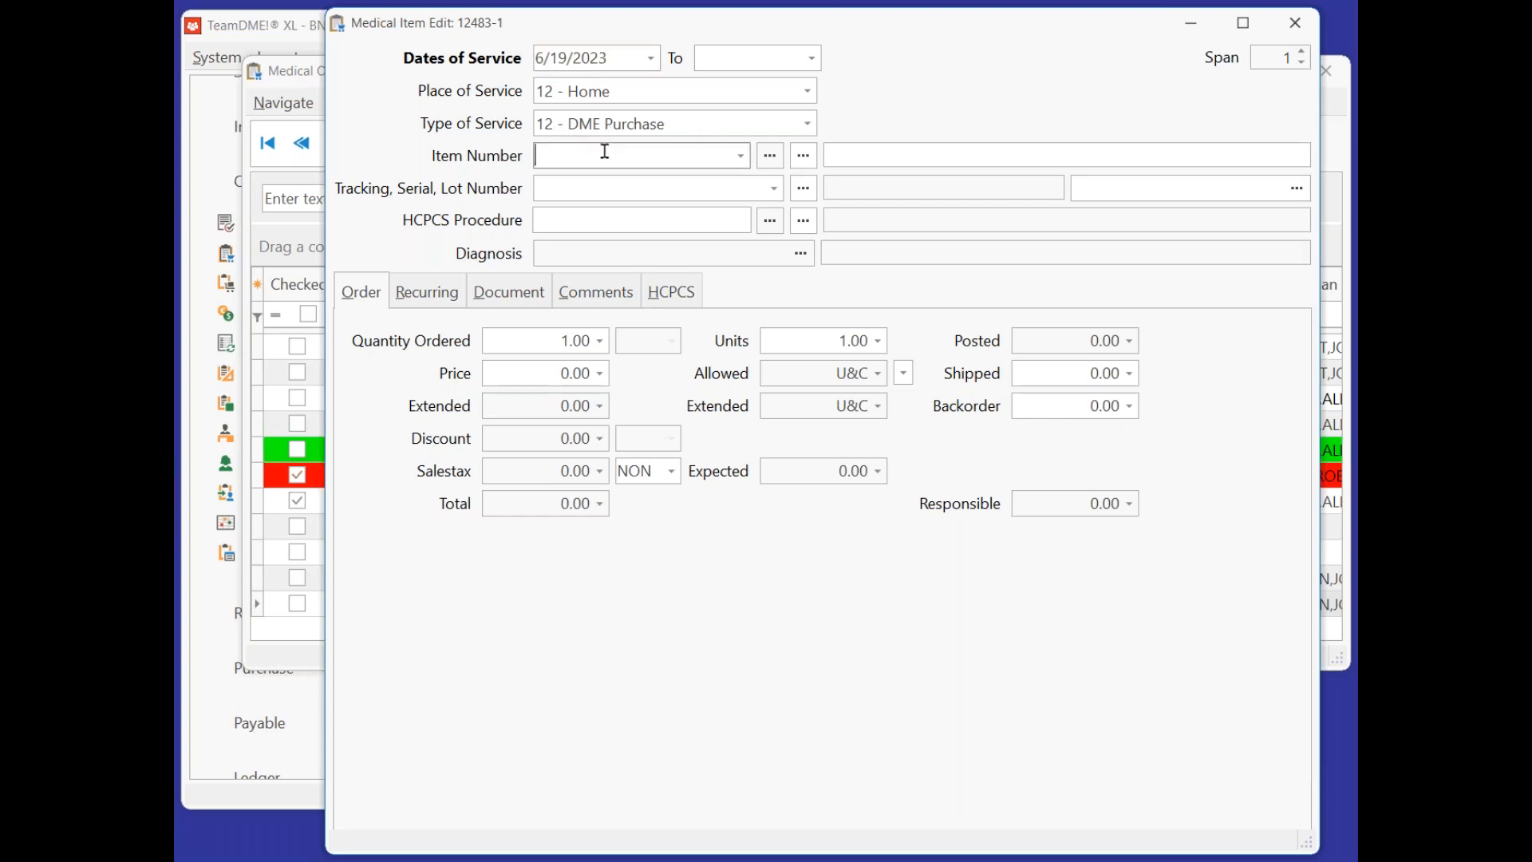
pyautogui.write('666666')
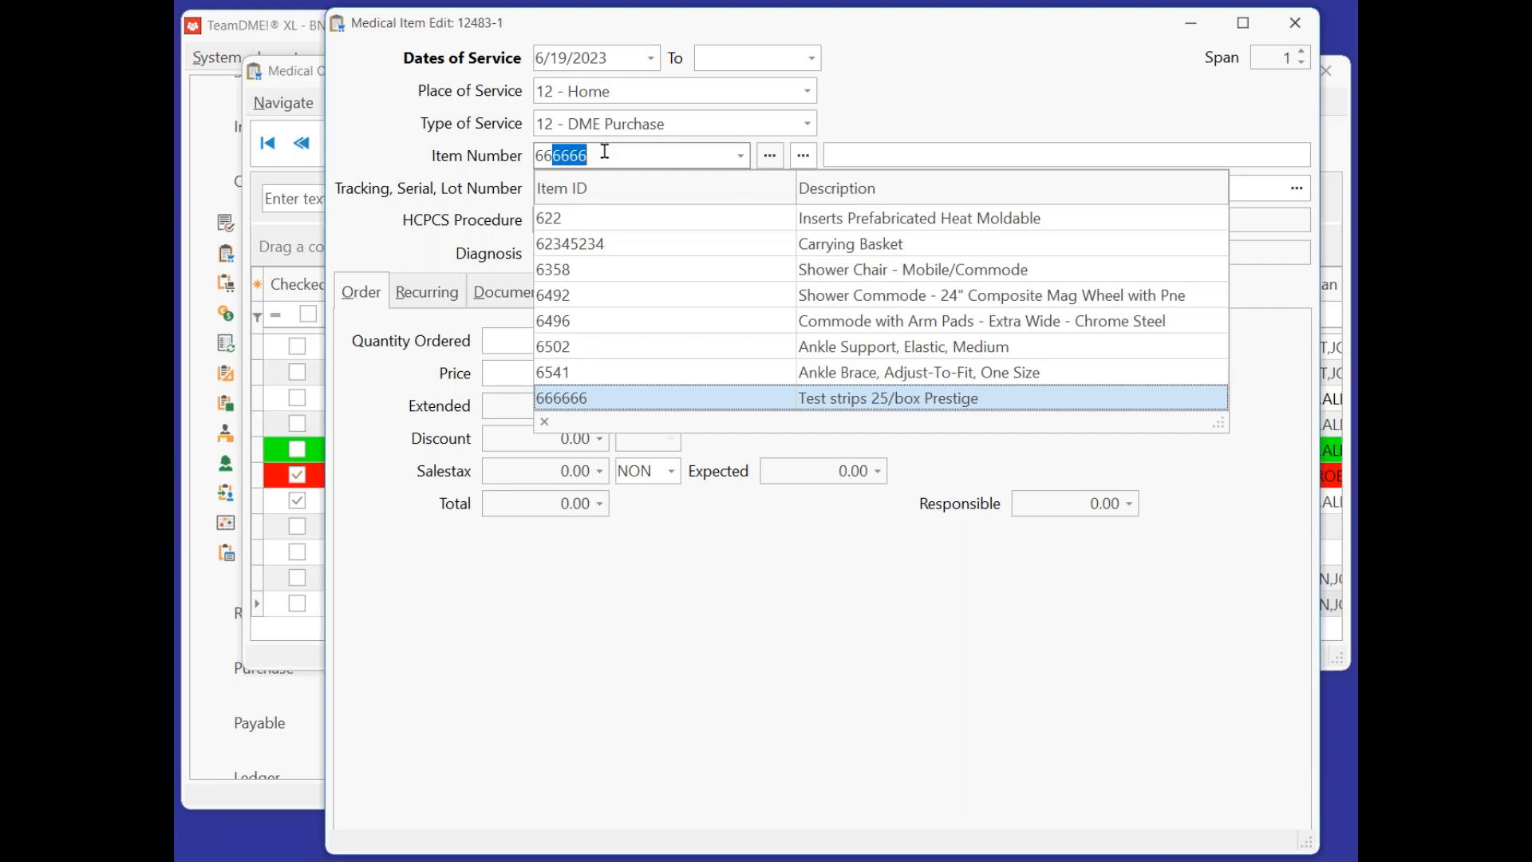
pyautogui.click(724, 395)
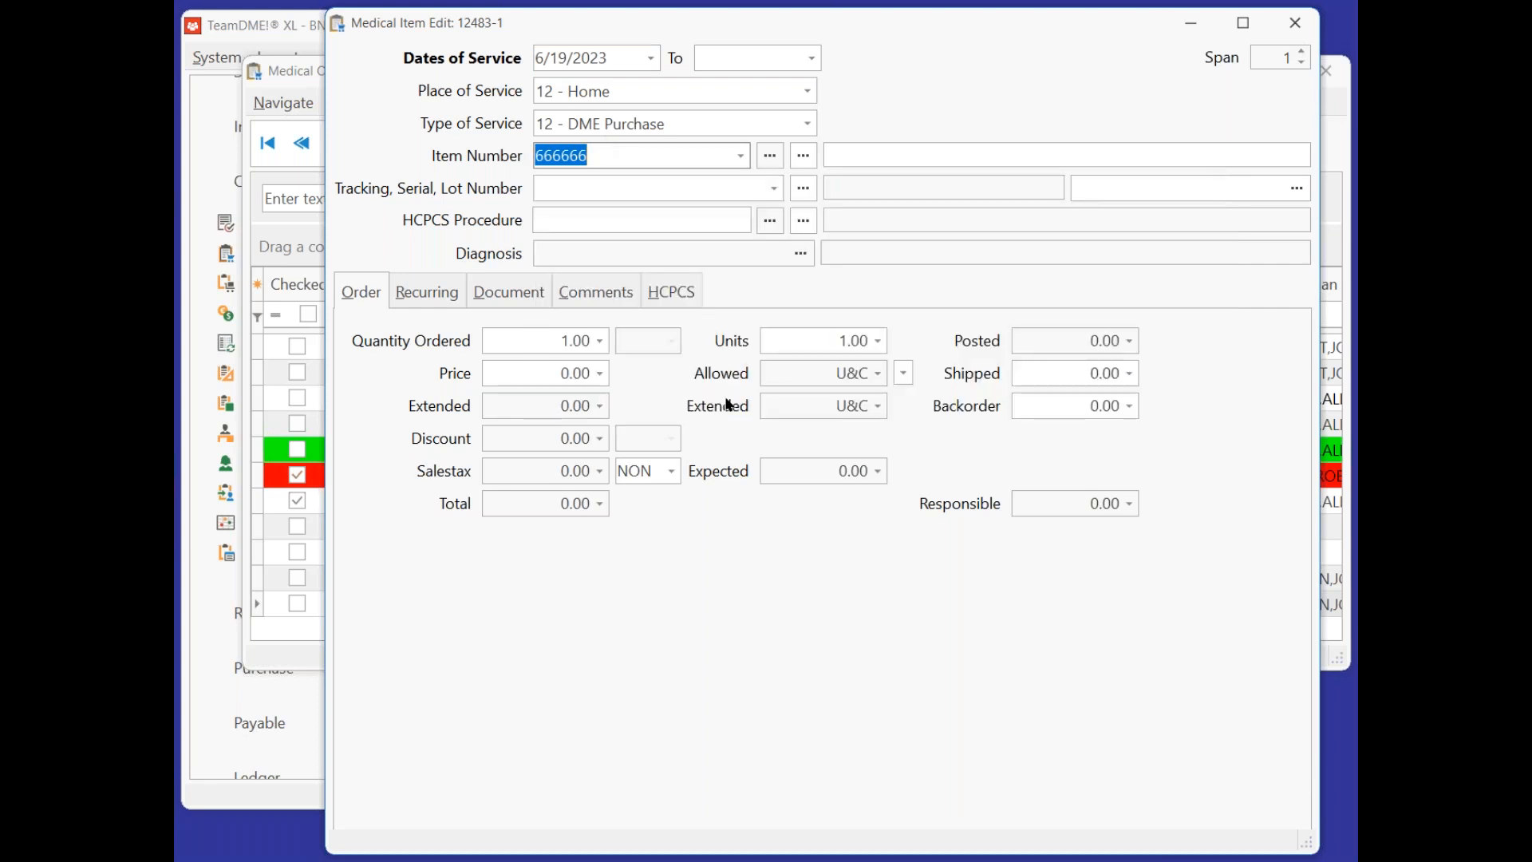
pyautogui.press('Tab')
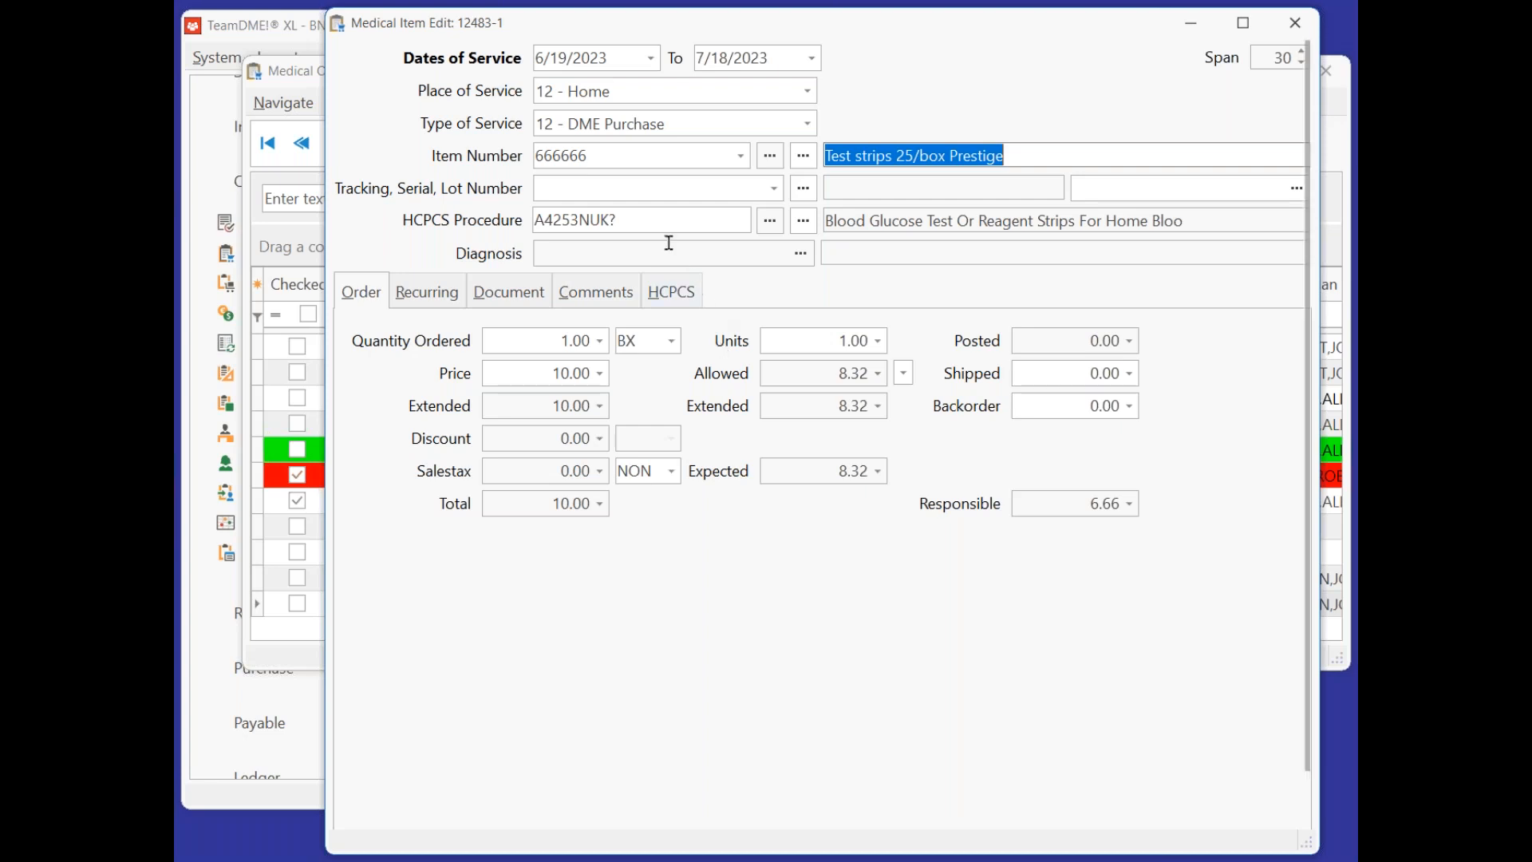
# Set the test strips' quantity ordered to 2 boxes.
pyautogui.click(634, 217)
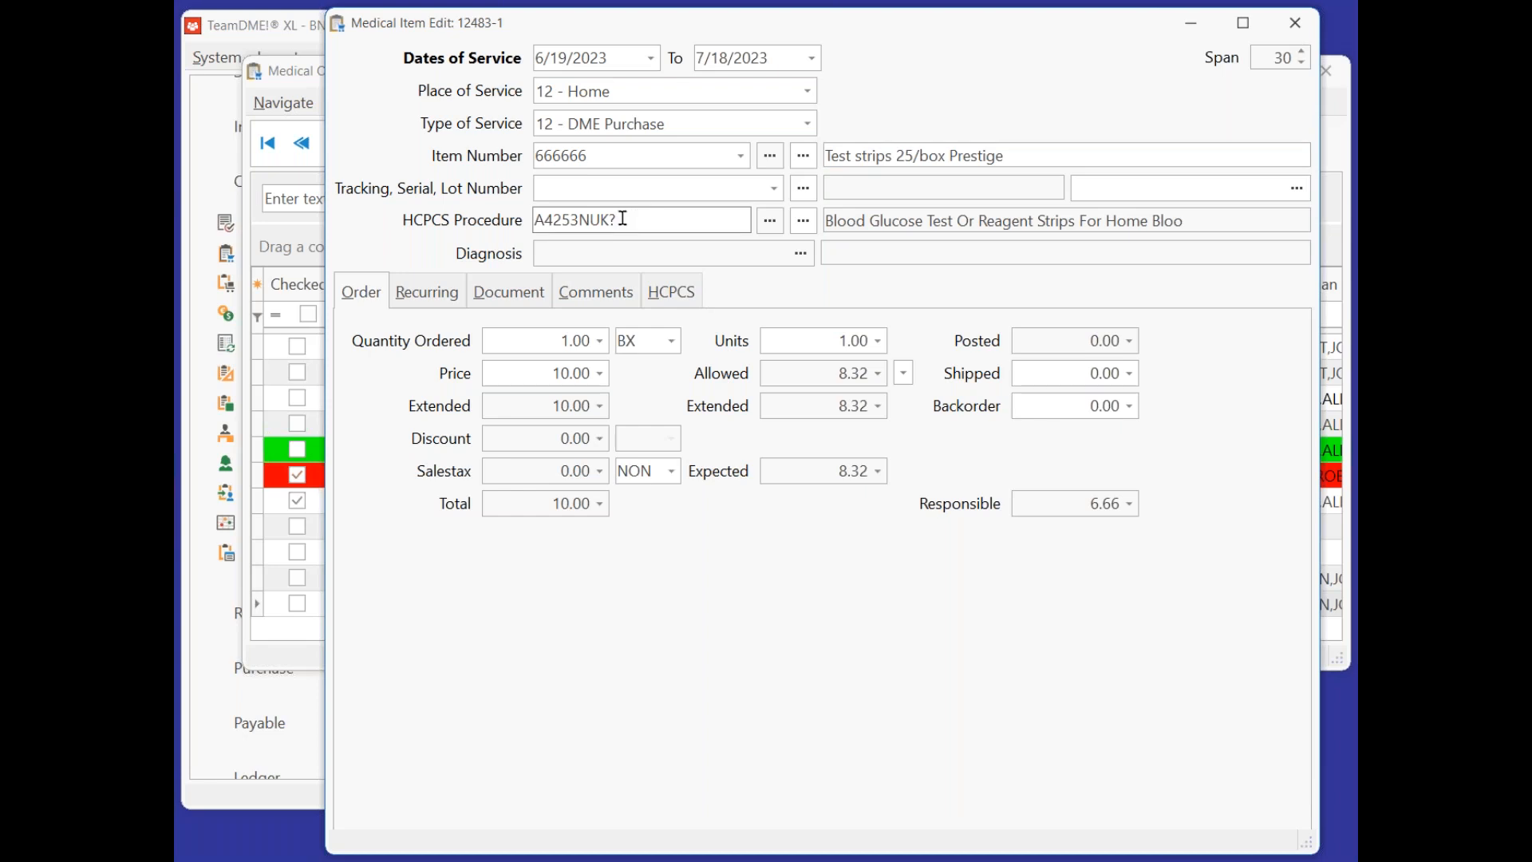
pyautogui.moveTo(621, 218); pyautogui.dragTo(600, 219)
pyautogui.click(541, 342)
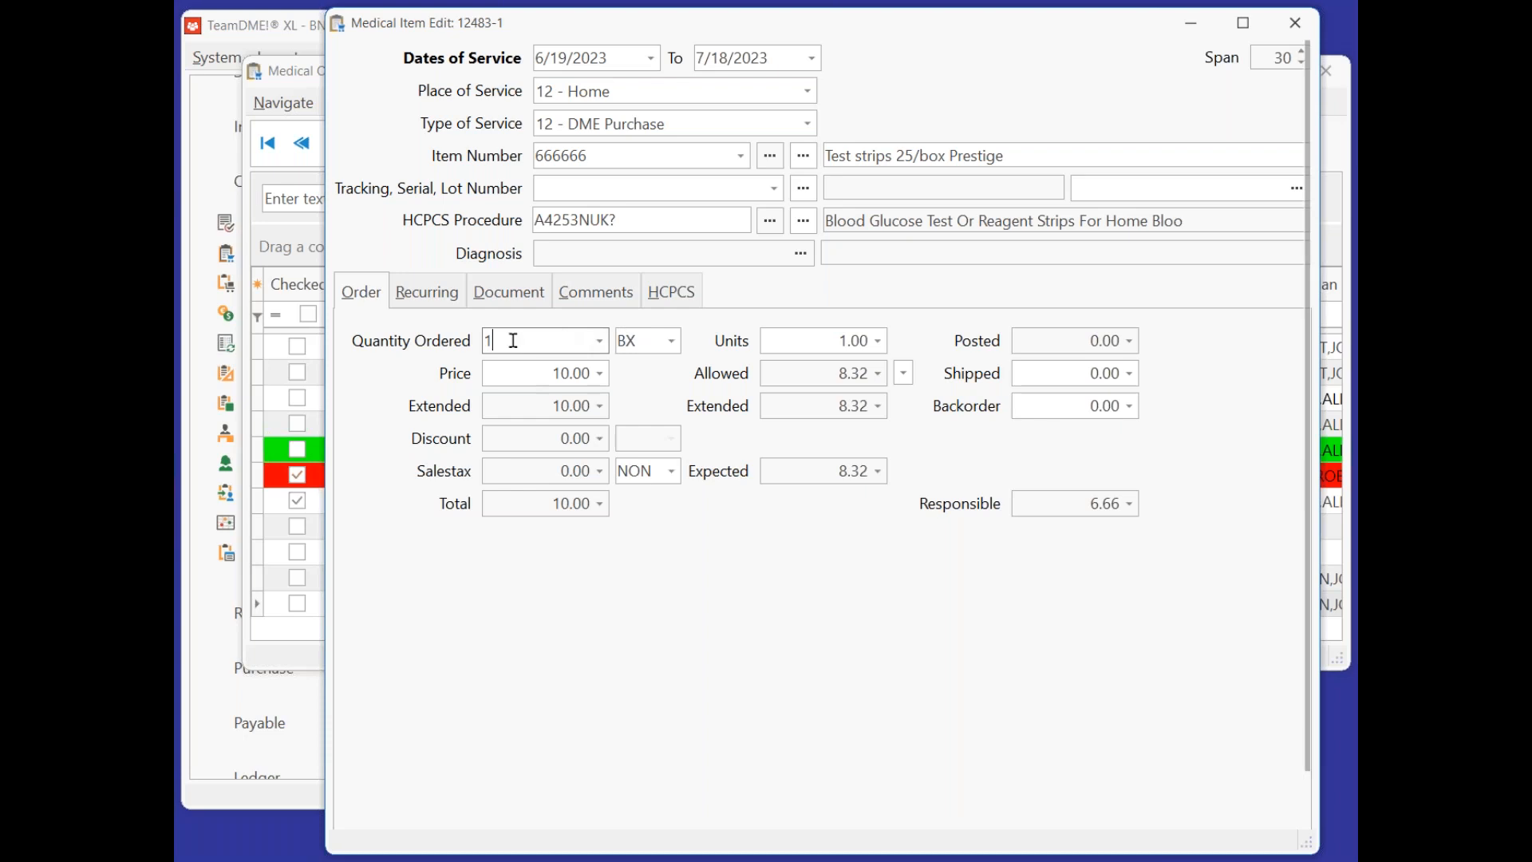
pyautogui.doubleClick(485, 339)
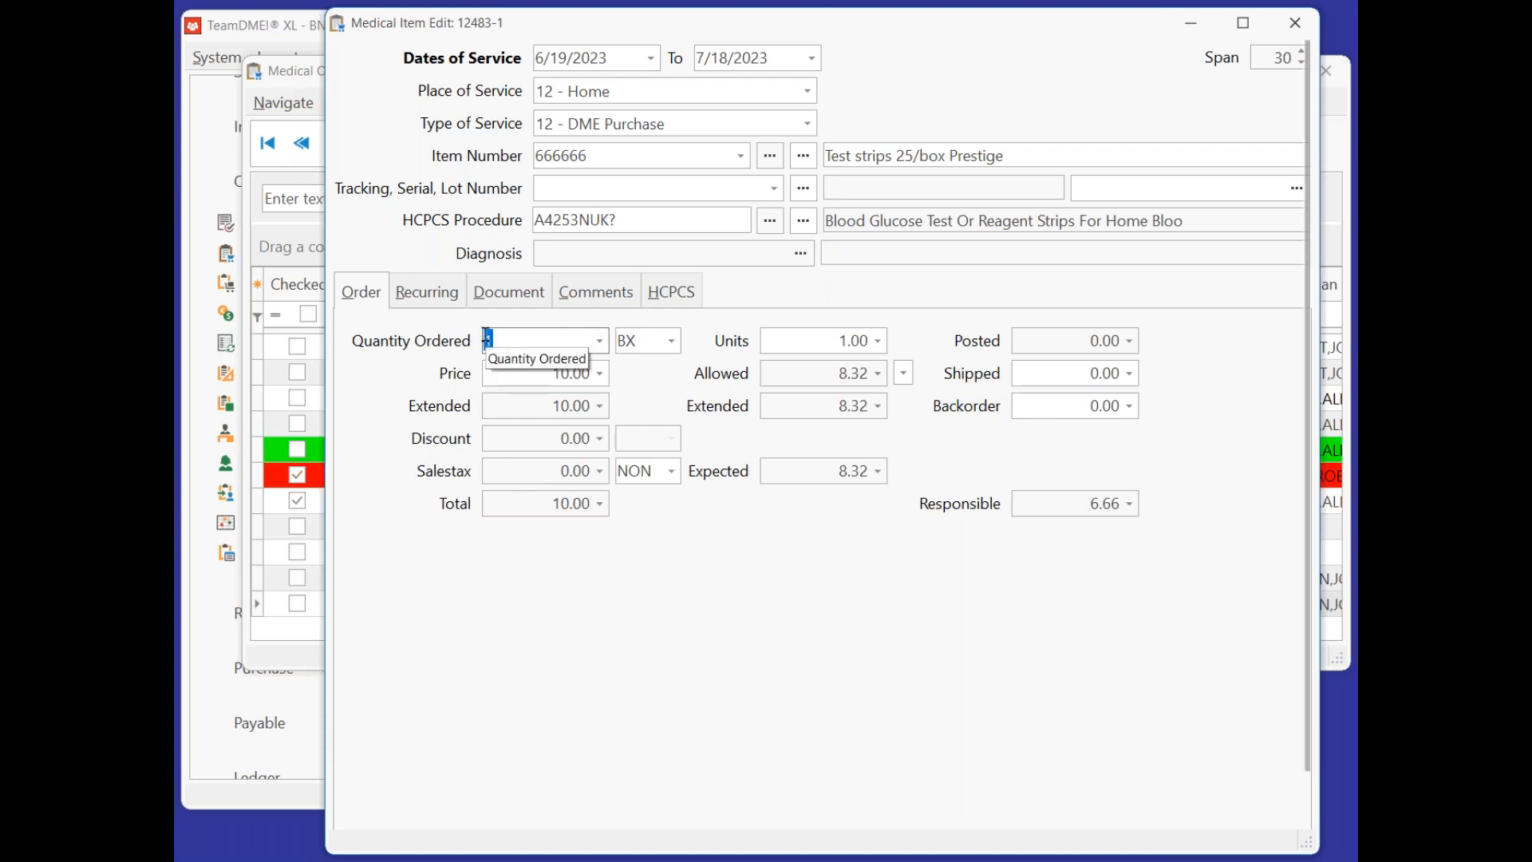
pyautogui.write('2')
pyautogui.press('Tab')
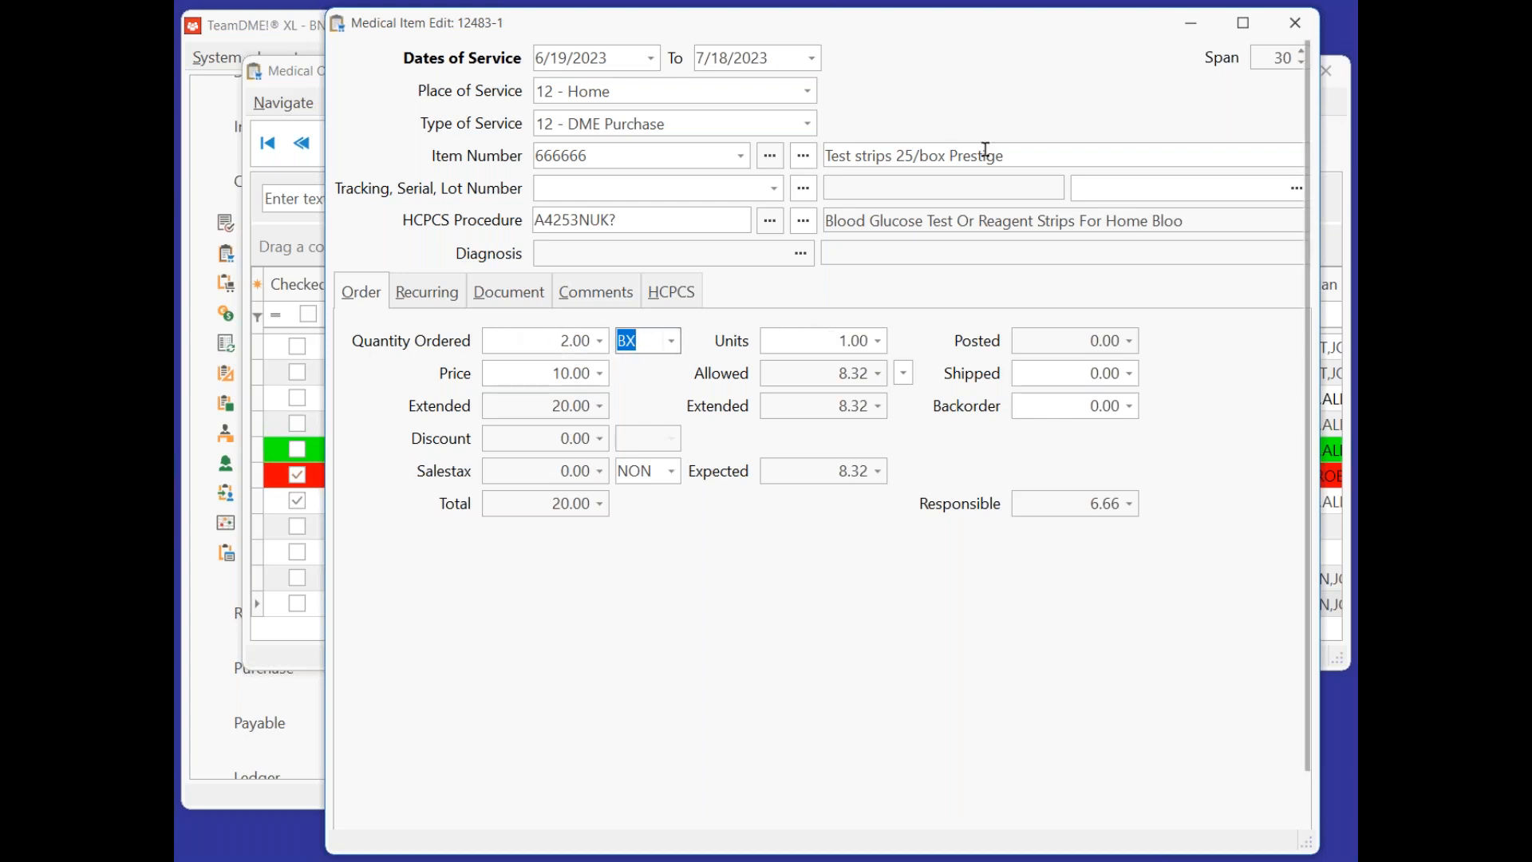
# Set the test strips' quantity ordered to 4 boxes.
pyautogui.moveTo(1007, 155); pyautogui.dragTo(889, 156)
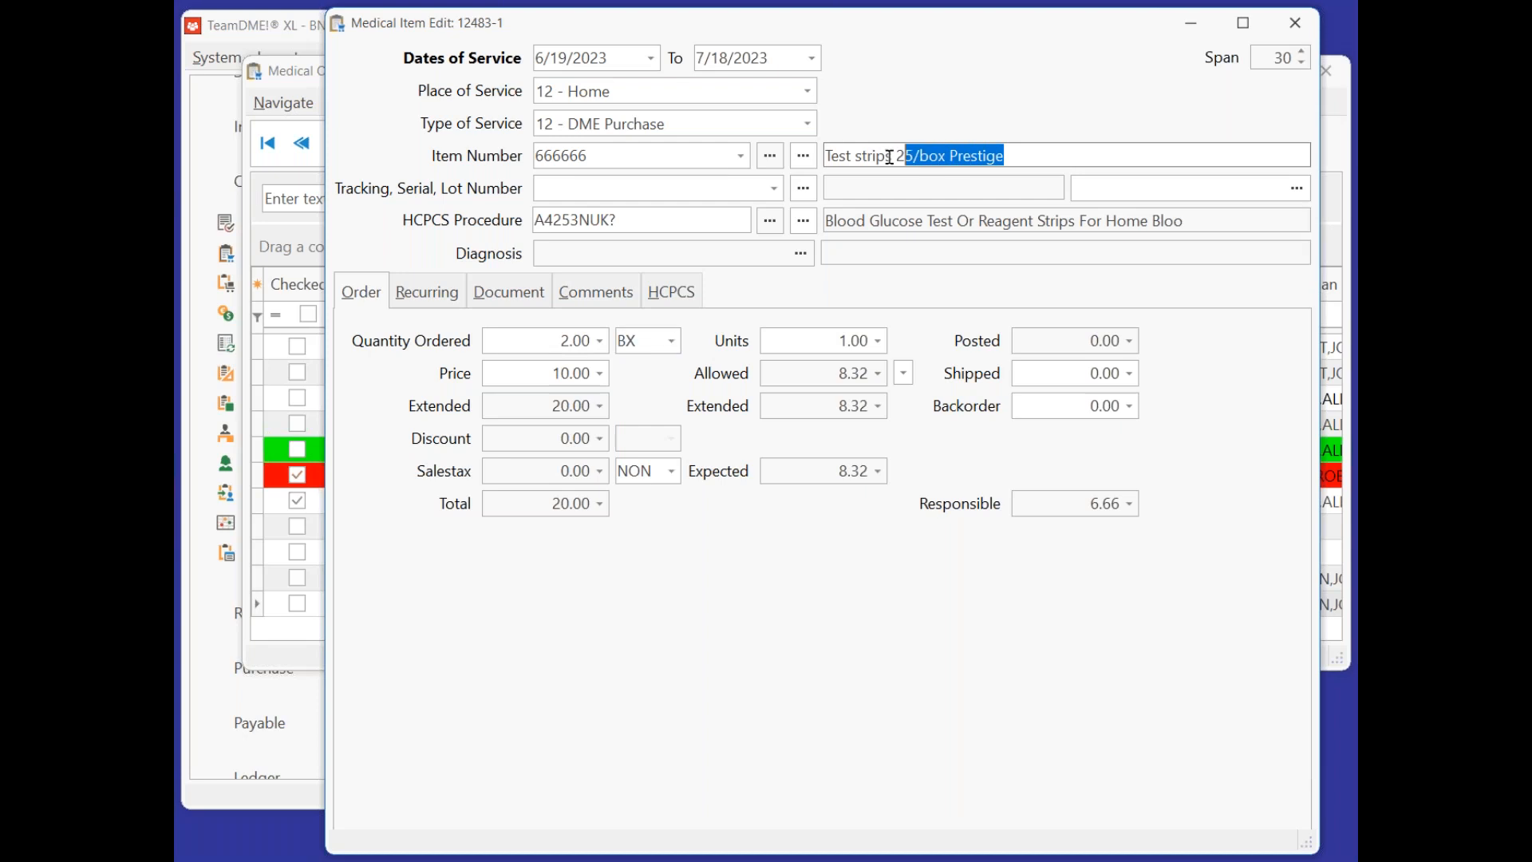
pyautogui.click(814, 340)
pyautogui.click(537, 341)
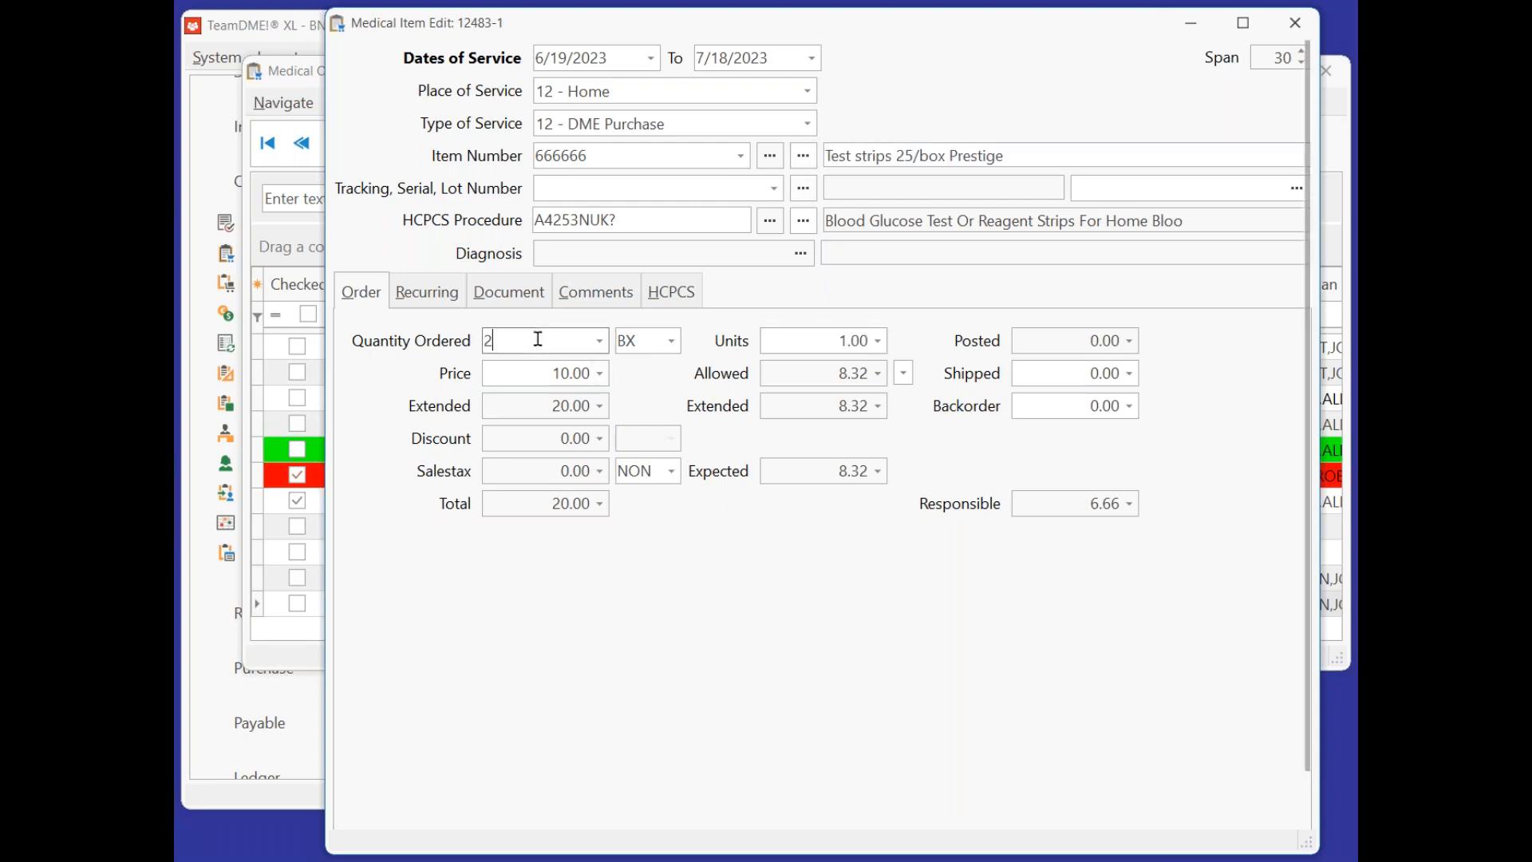
pyautogui.moveTo(537, 340); pyautogui.dragTo(428, 336)
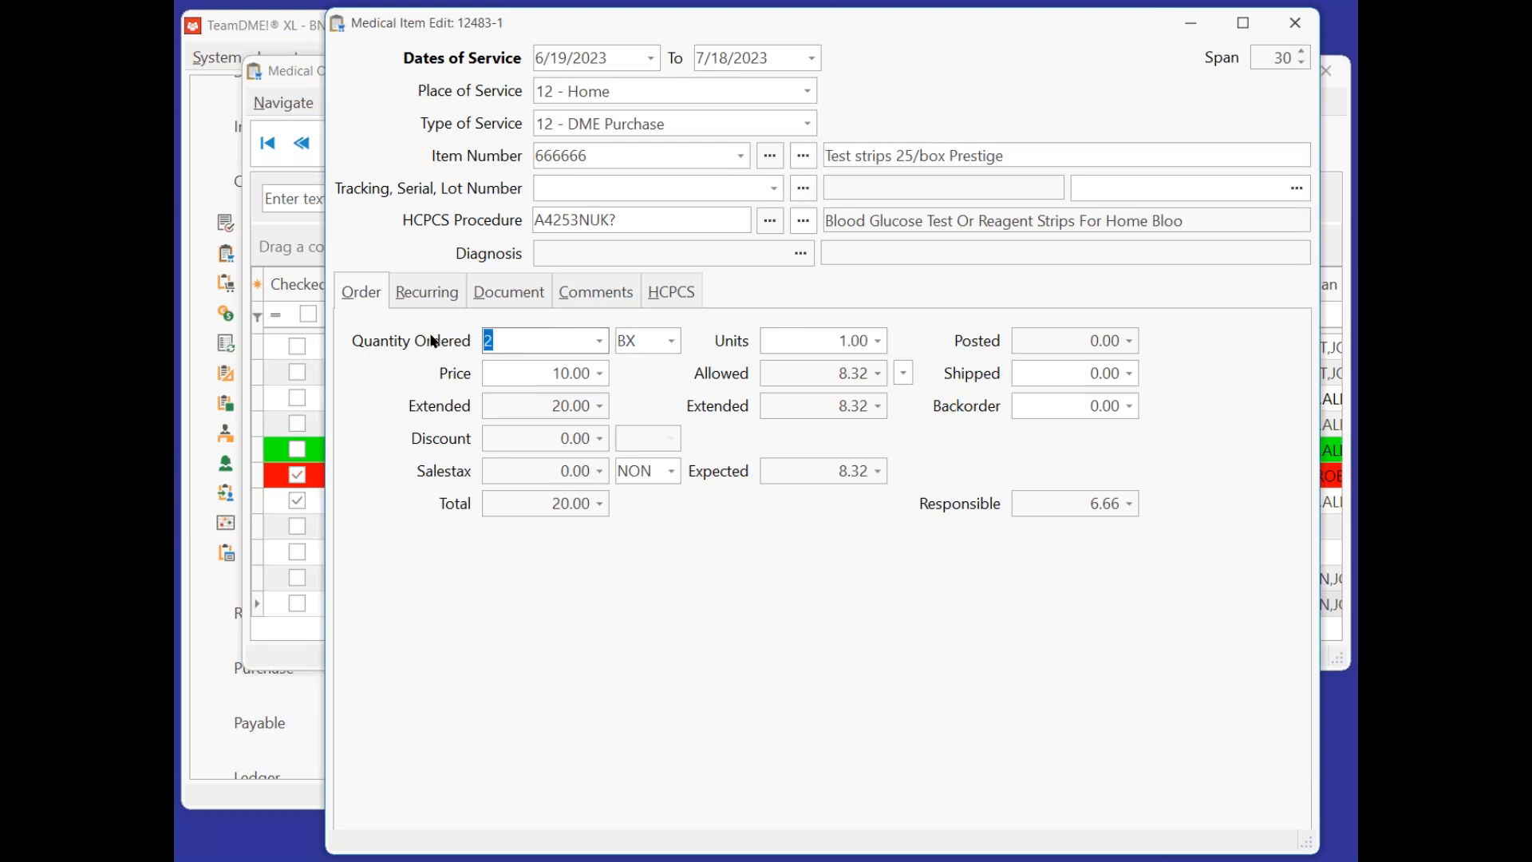
pyautogui.write('4')
pyautogui.press('Tab')
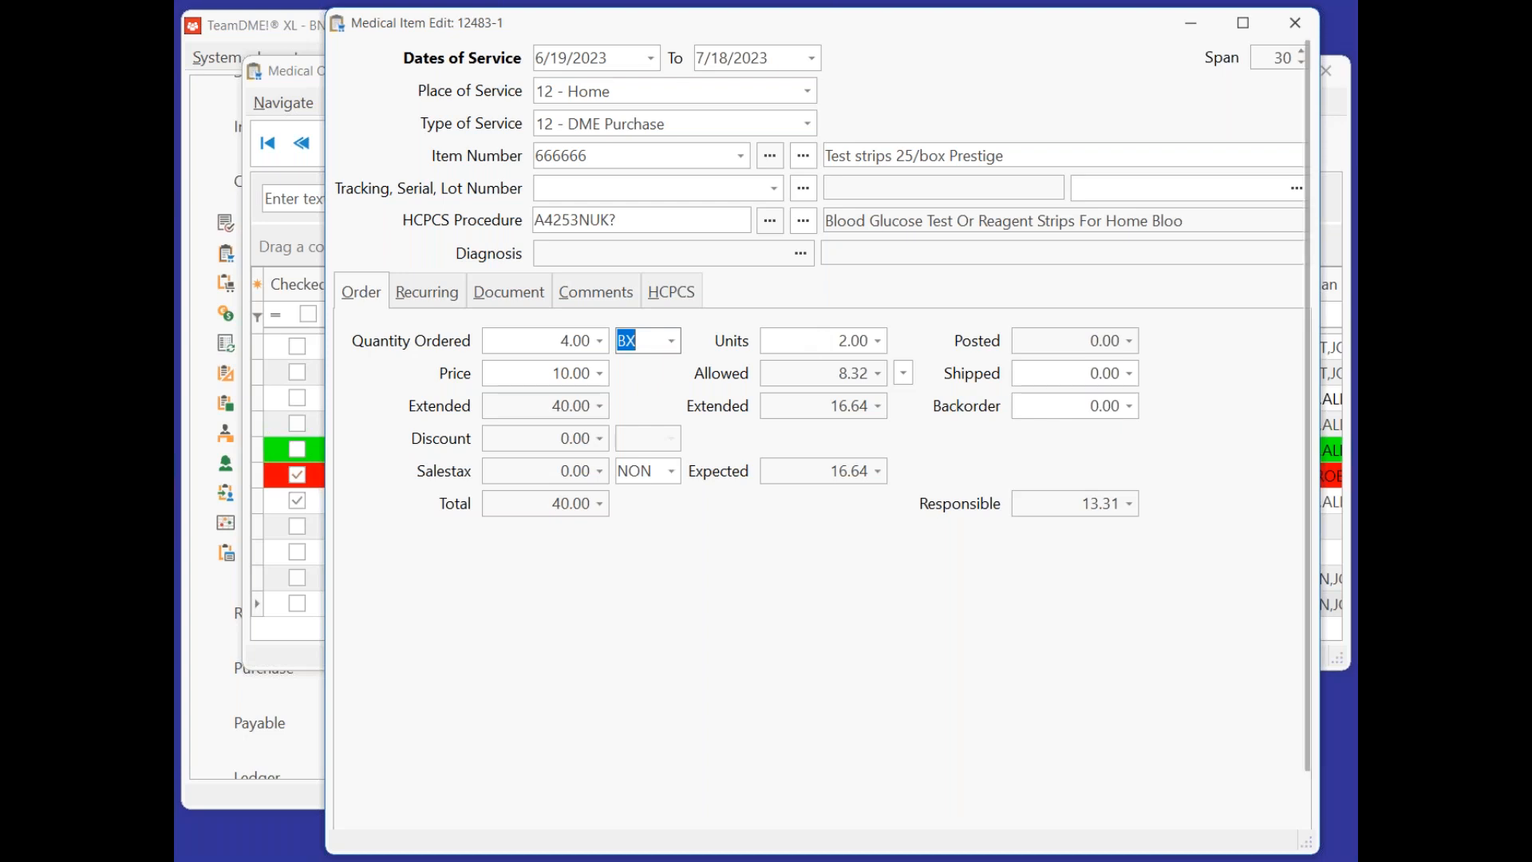
# Set the item's service start date to 6/15/2023.
pyautogui.click(772, 55)
pyautogui.moveTo(772, 56); pyautogui.dragTo(685, 58)
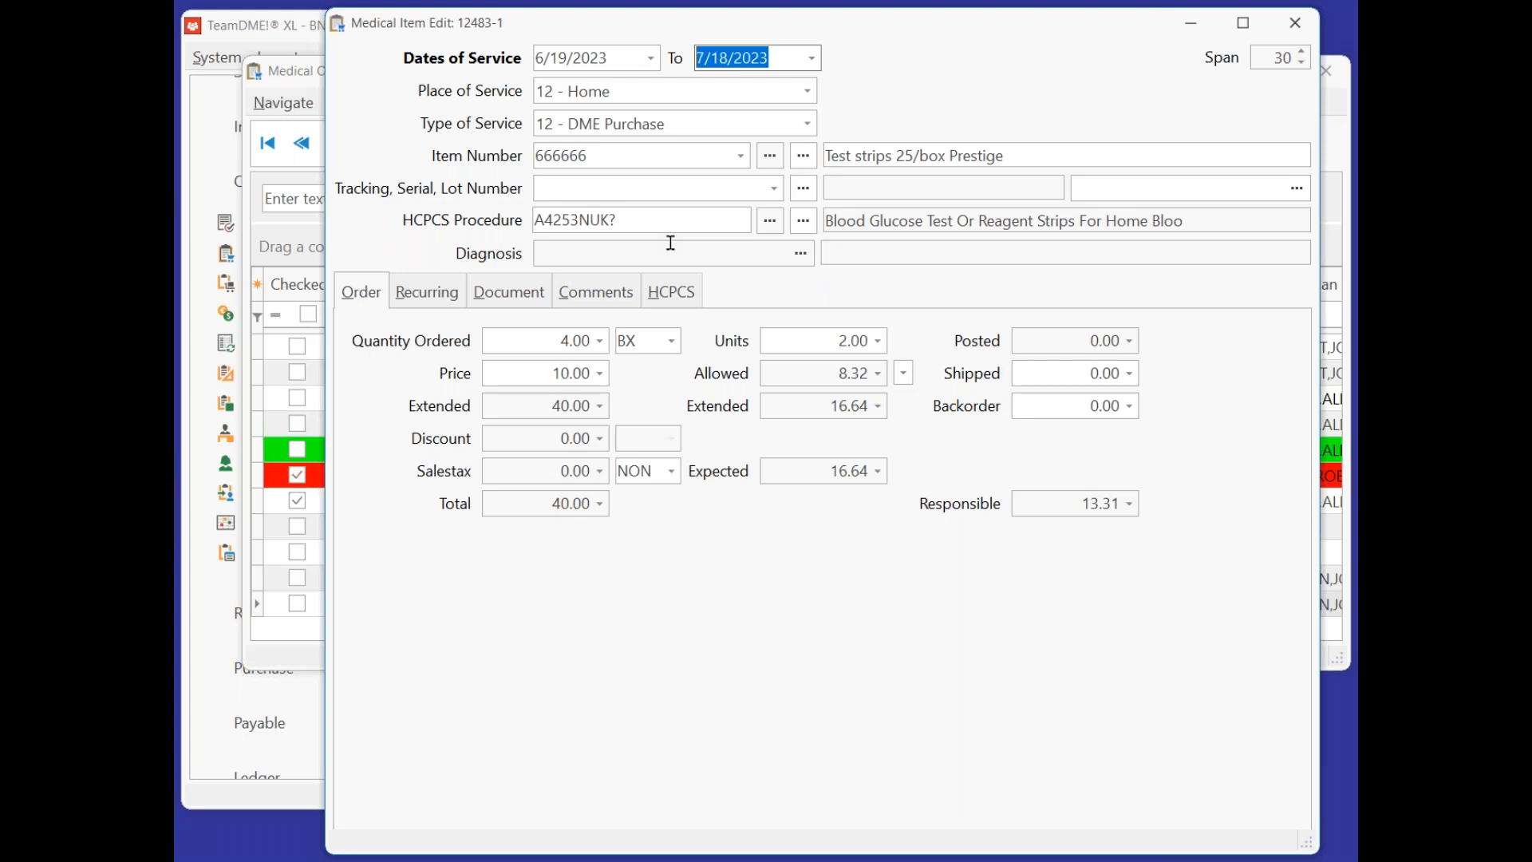
pyautogui.click(560, 57)
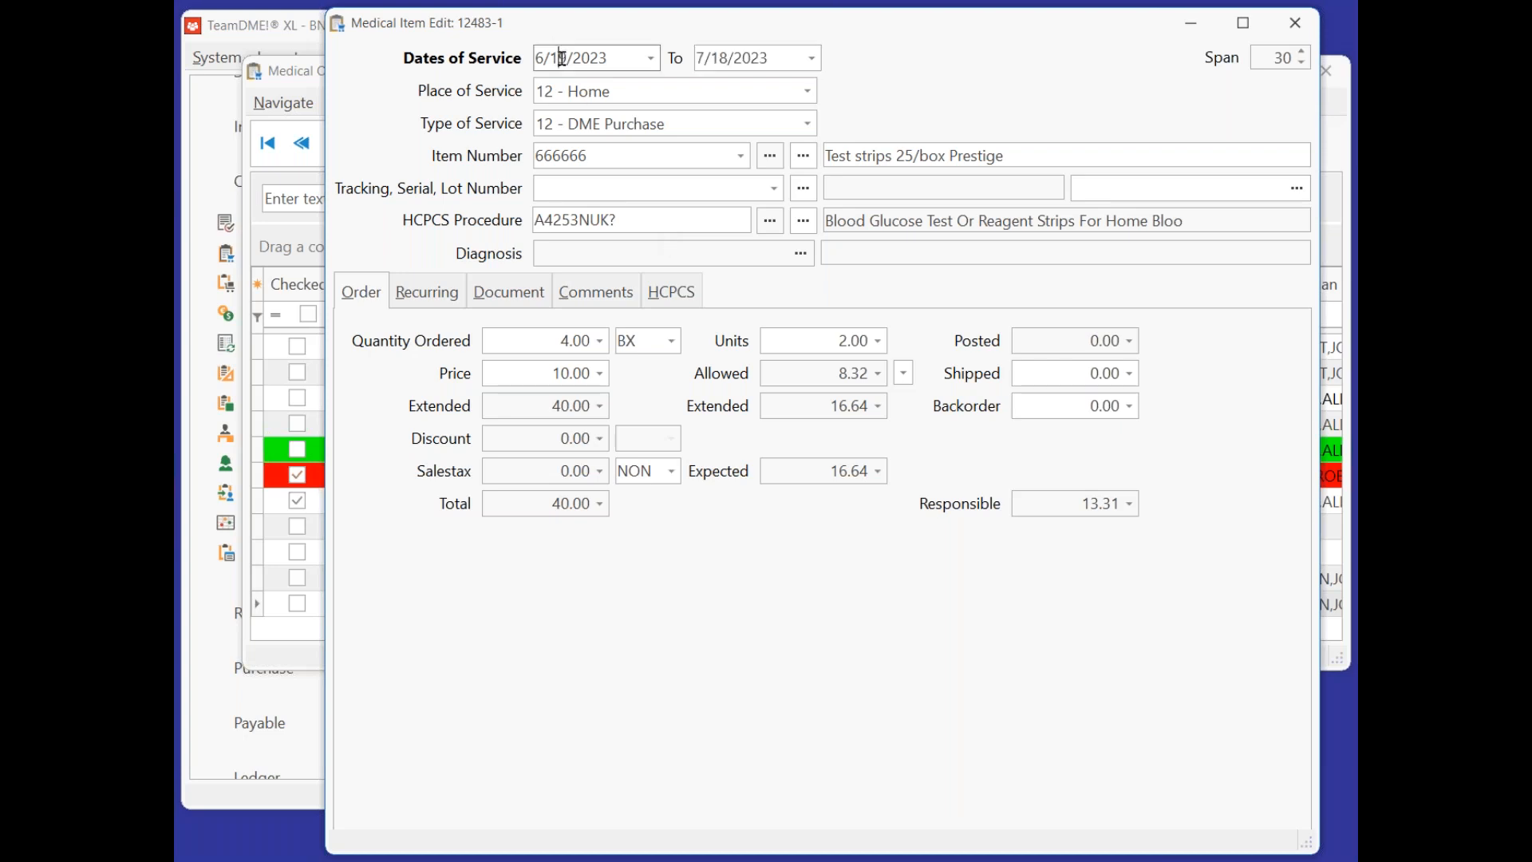
pyautogui.write('1/5')
pyautogui.press('BackSpace')
pyautogui.press('BackSpace')
pyautogui.press('BackSpace')
pyautogui.write('5/2023')
pyautogui.press('Tab')
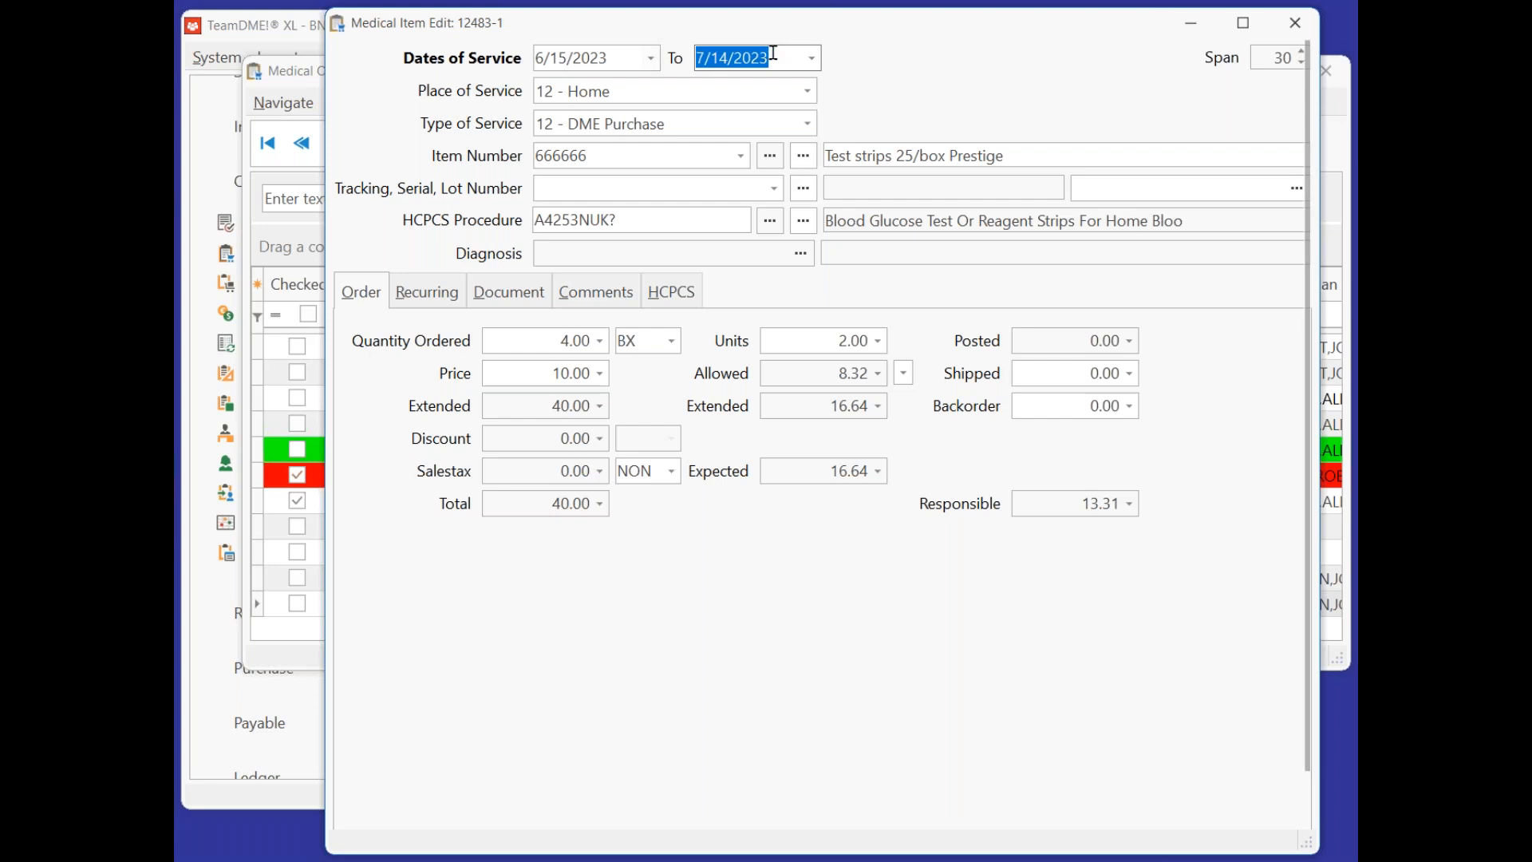
pyautogui.click(1259, 54)
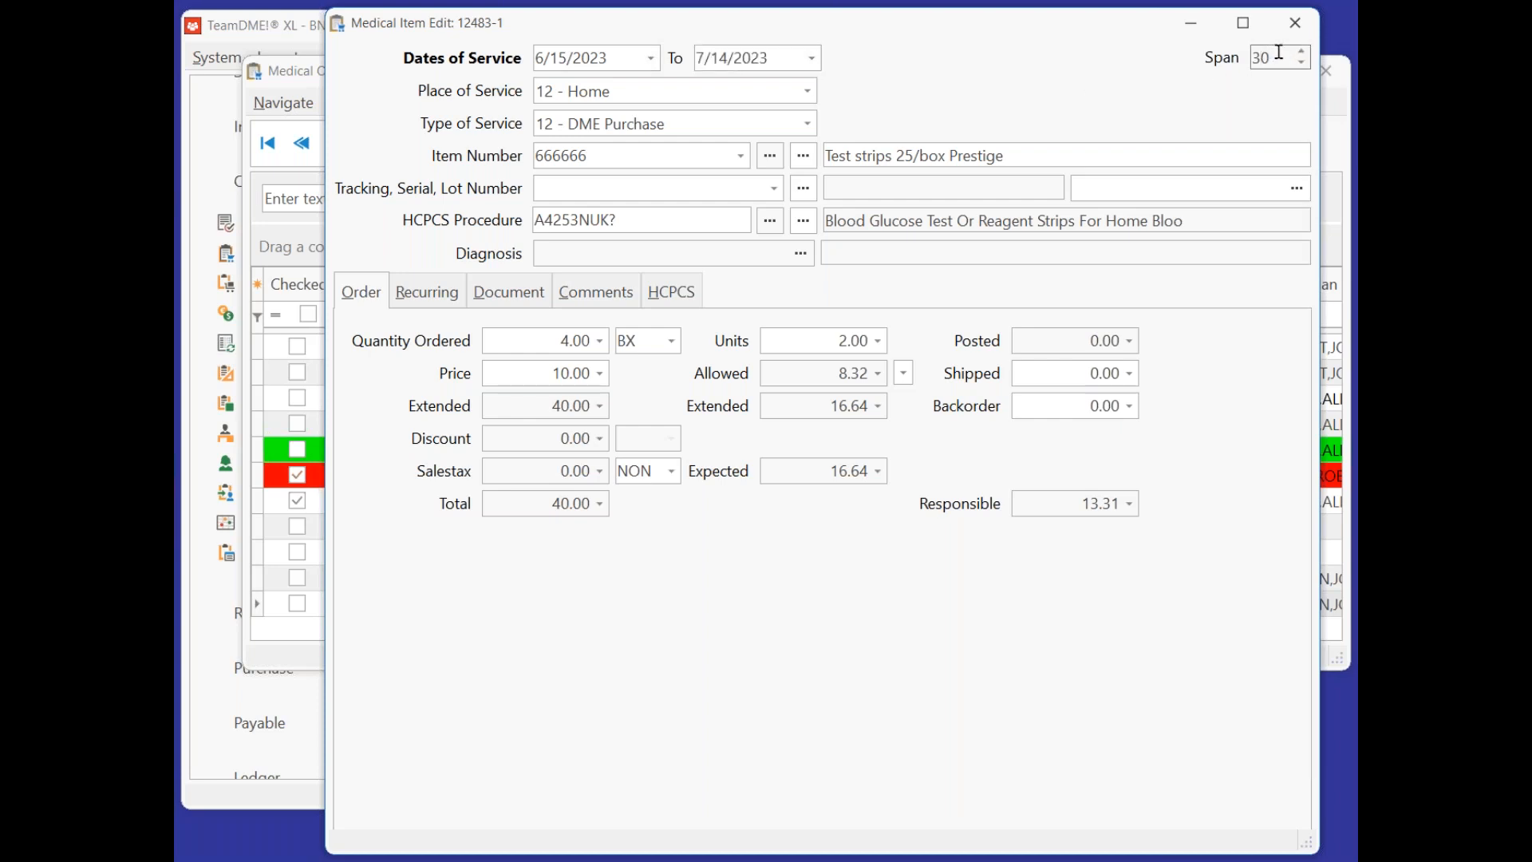
pyautogui.doubleClick(1260, 56)
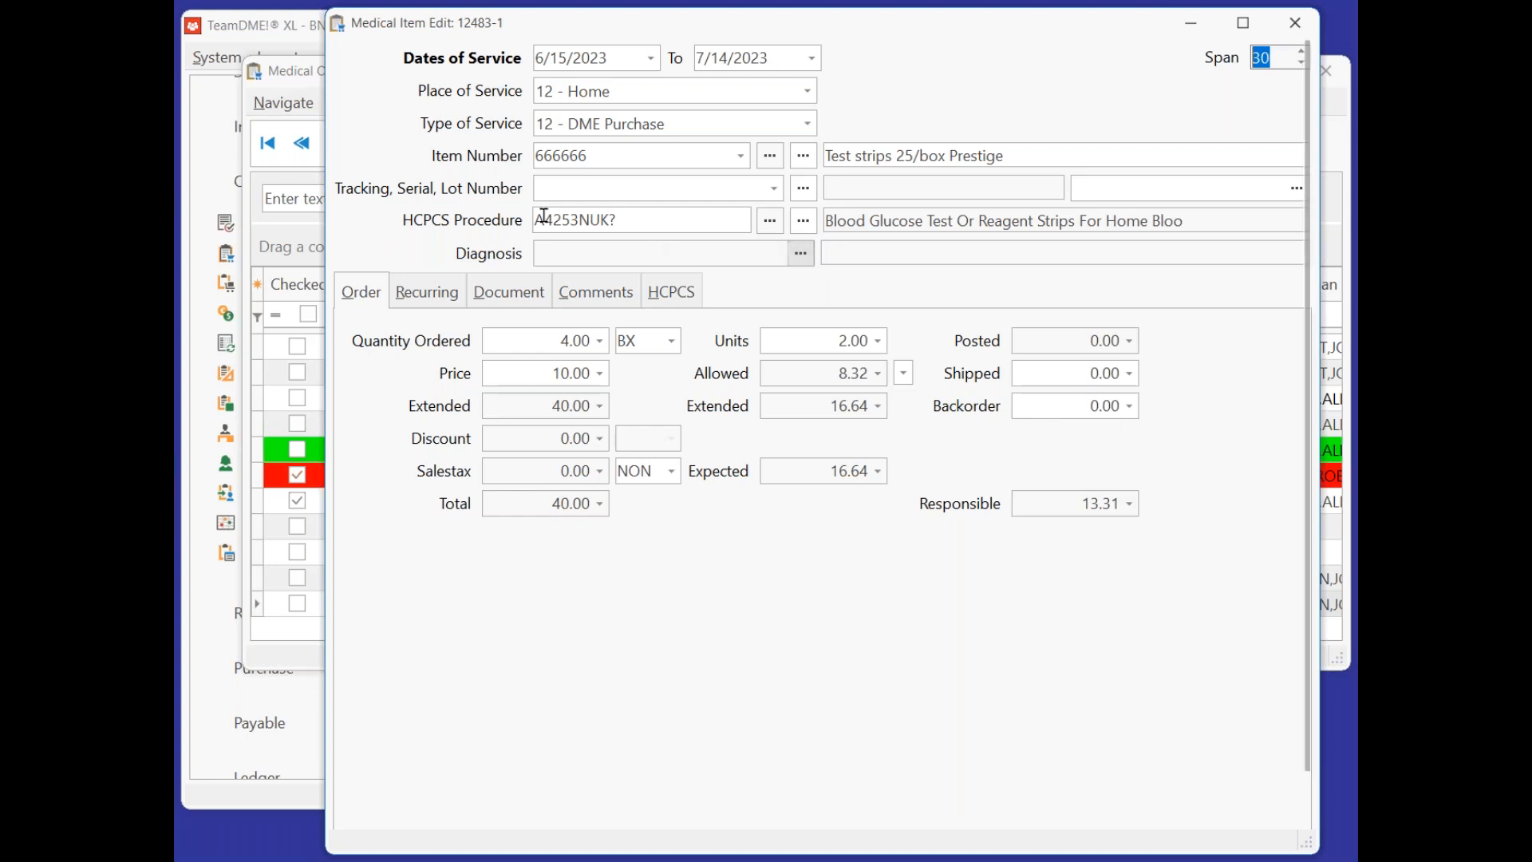
pyautogui.moveTo(579, 217); pyautogui.dragTo(526, 220)
# Add a new row to the item's diagnosis list and open its diagnosis code lookup.
pyautogui.click(800, 254)
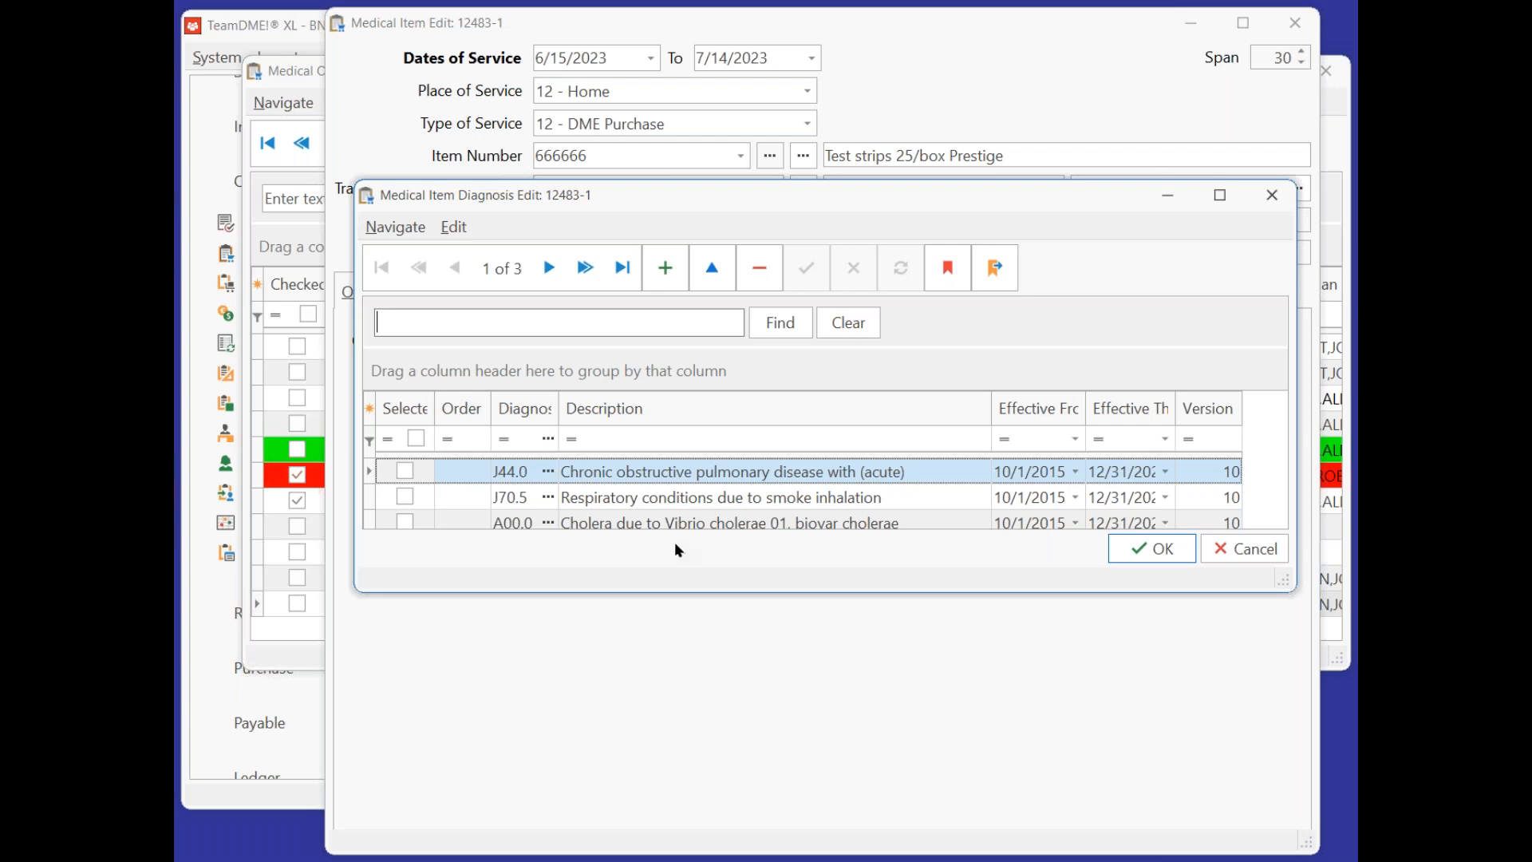
pyautogui.click(668, 271)
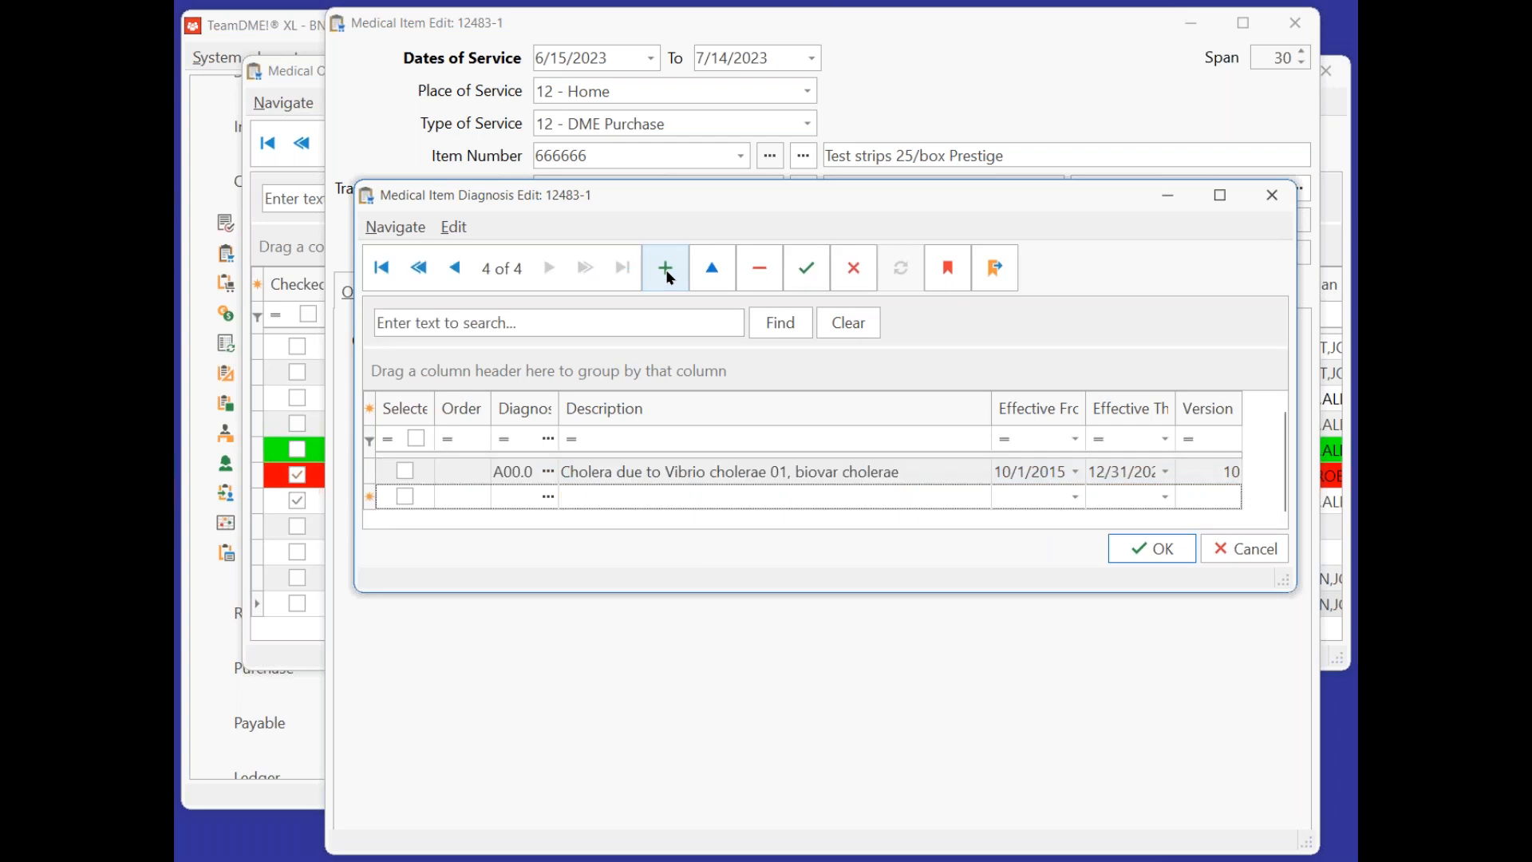
pyautogui.click(549, 498)
pyautogui.click(549, 497)
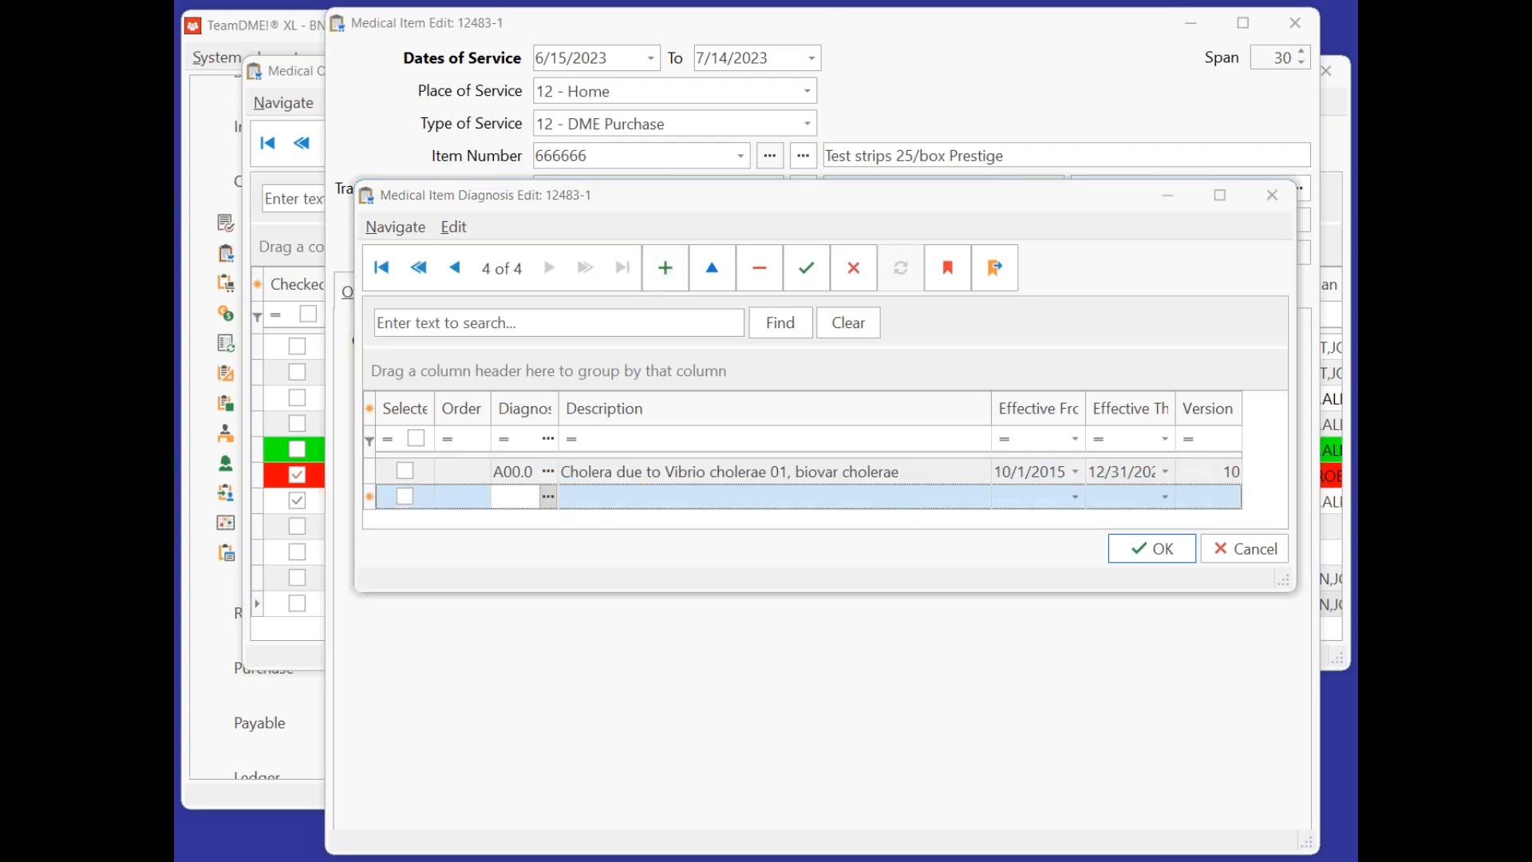
# Filter diagnosis codes to those beginning with E and assign E08.3392 to the item, also adding it to the customer's chart.
pyautogui.write('E')
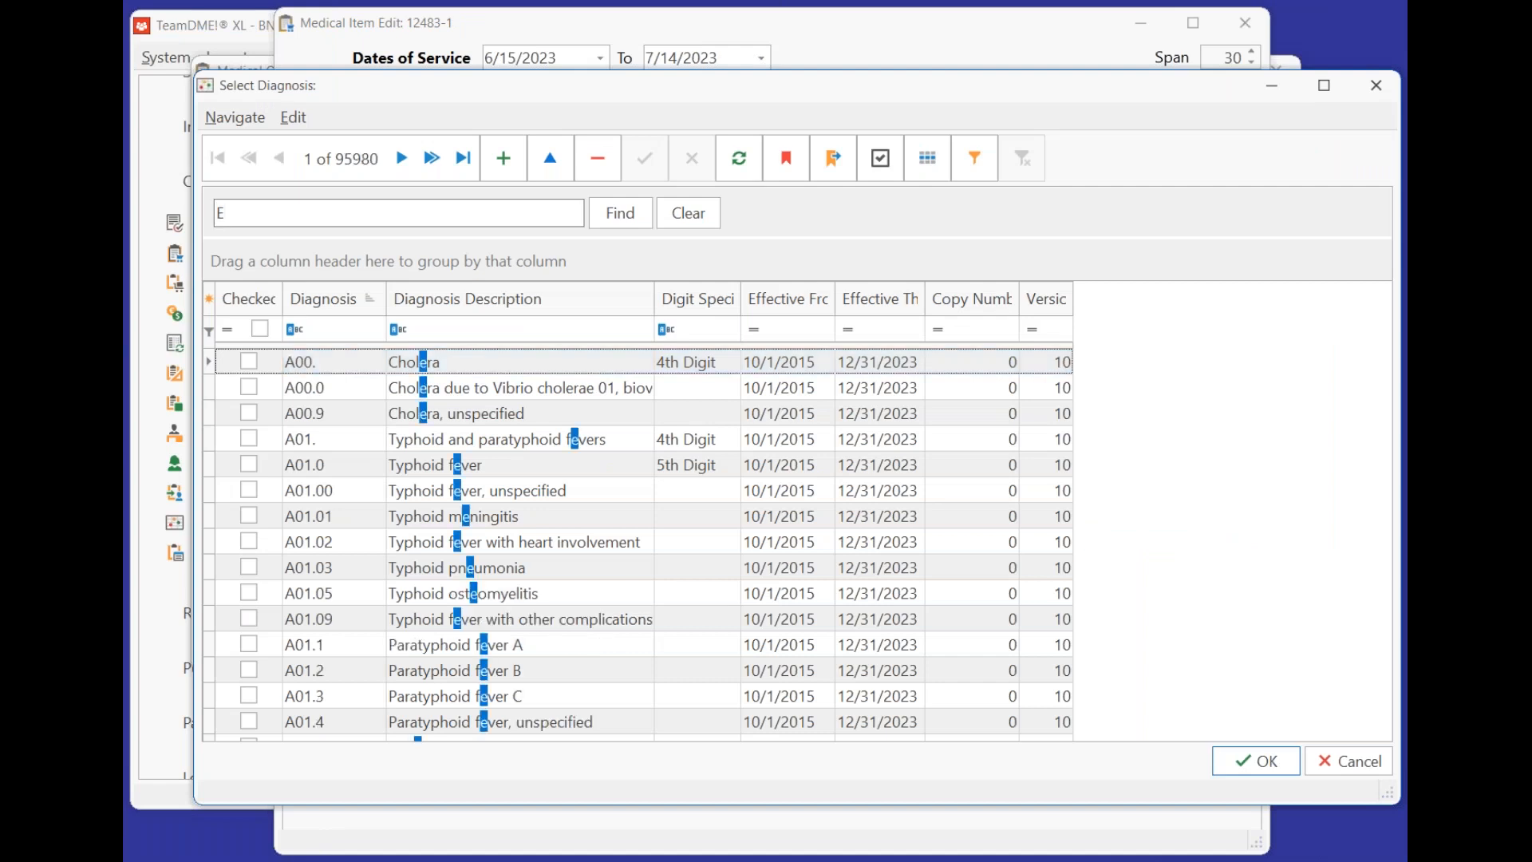
pyautogui.click(355, 338)
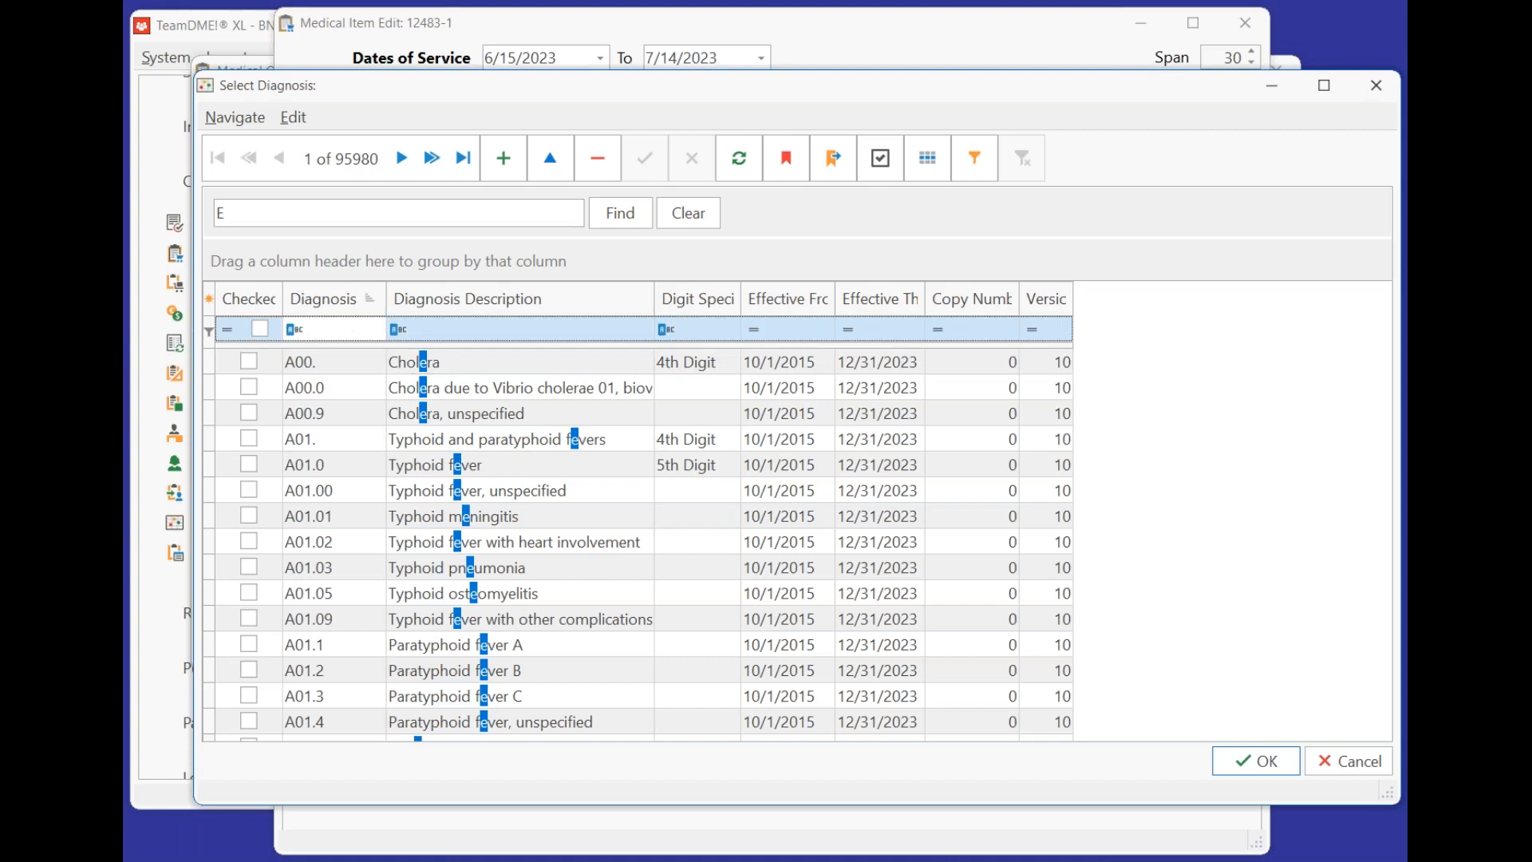
pyautogui.write('E')
pyautogui.click(555, 581)
pyautogui.scroll(-6, 555, 590)
pyautogui.scroll(-10, 556, 604)
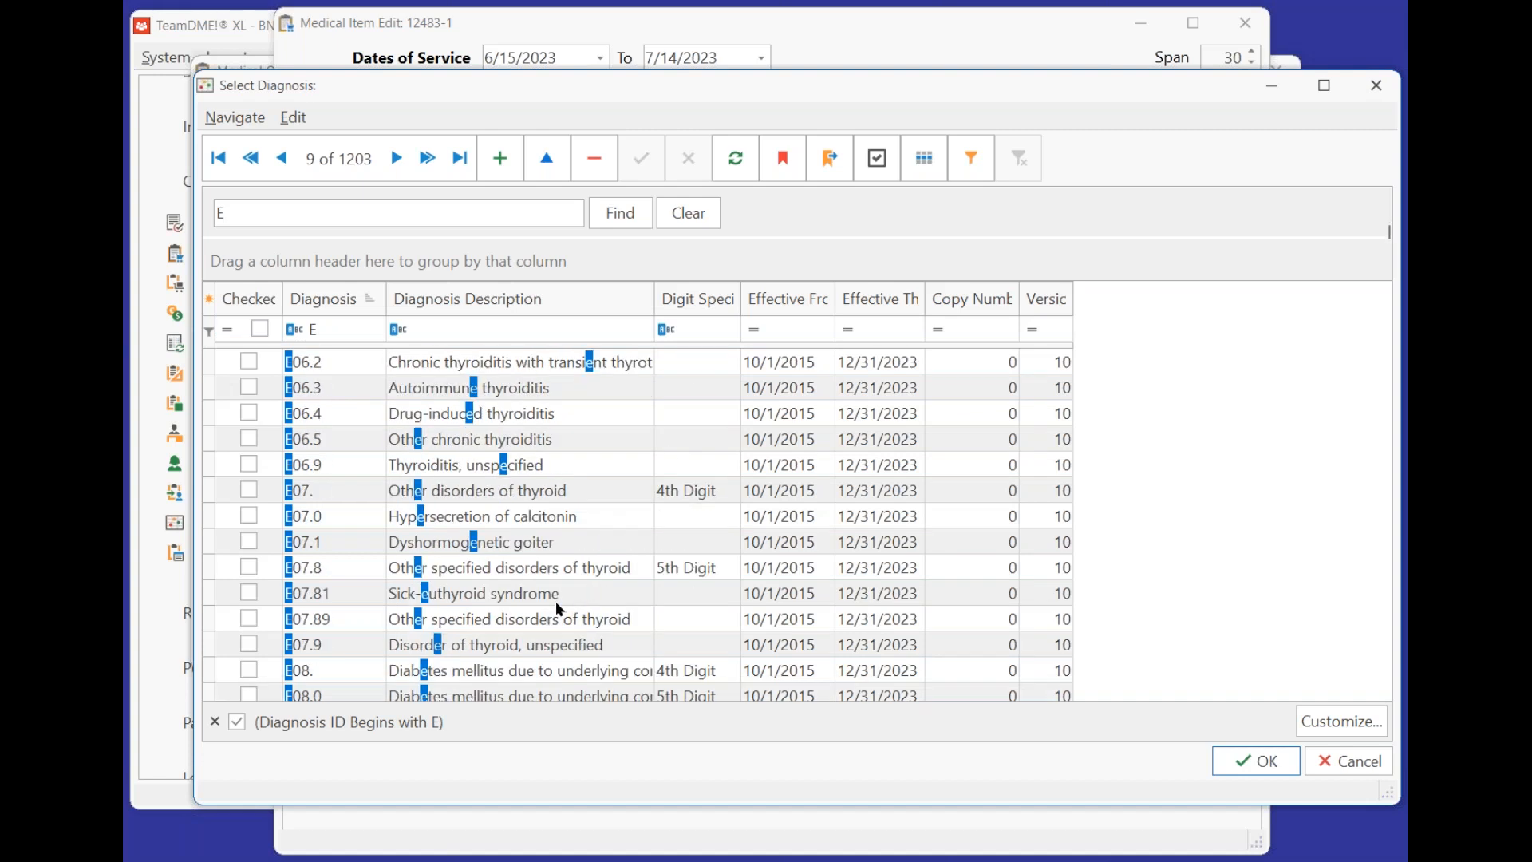
pyautogui.scroll(-15, 556, 605)
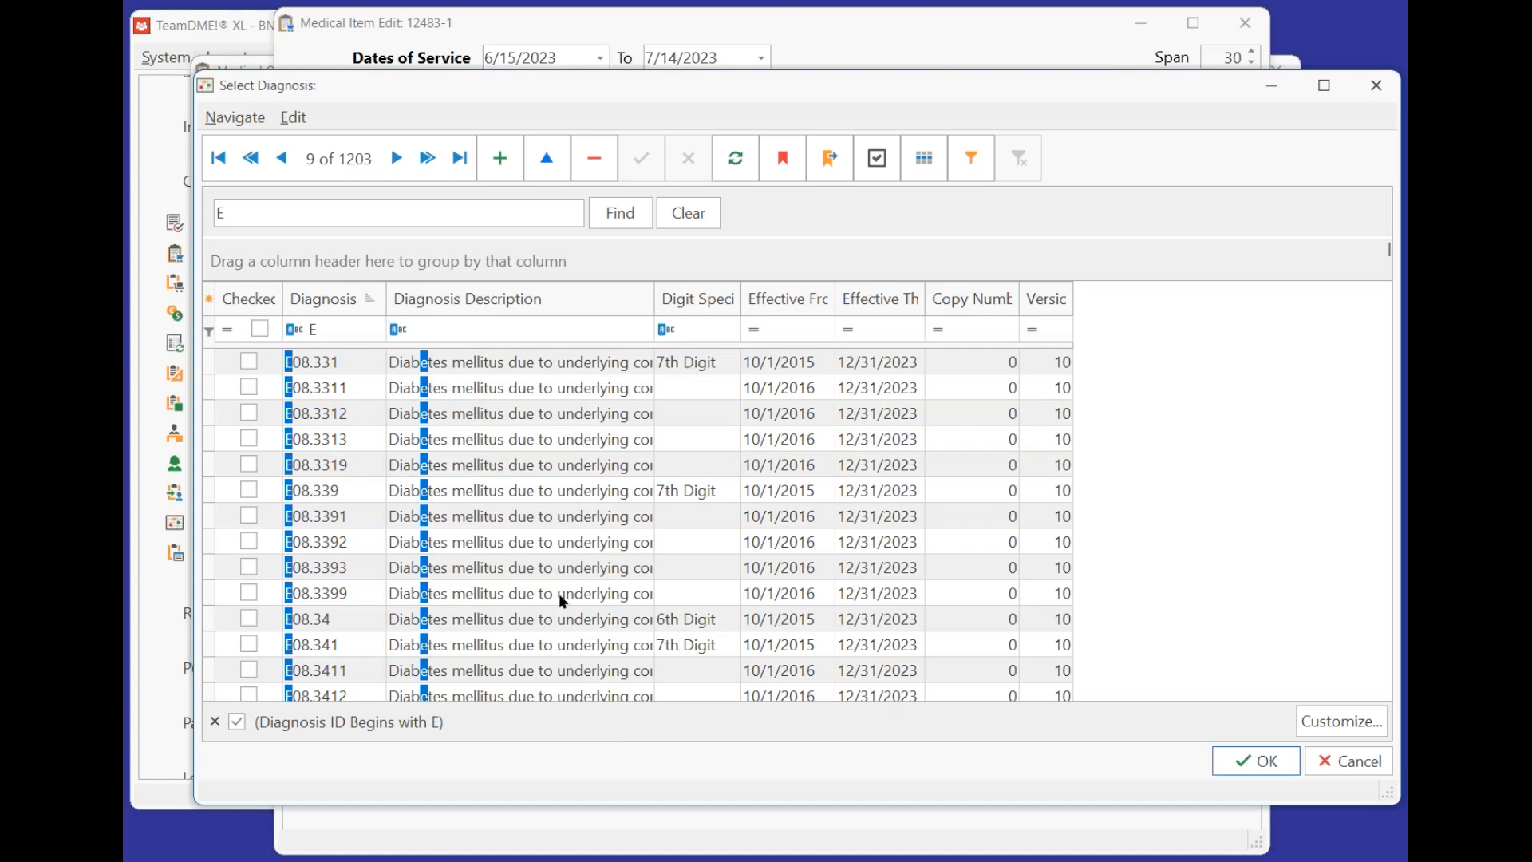
pyautogui.doubleClick(498, 539)
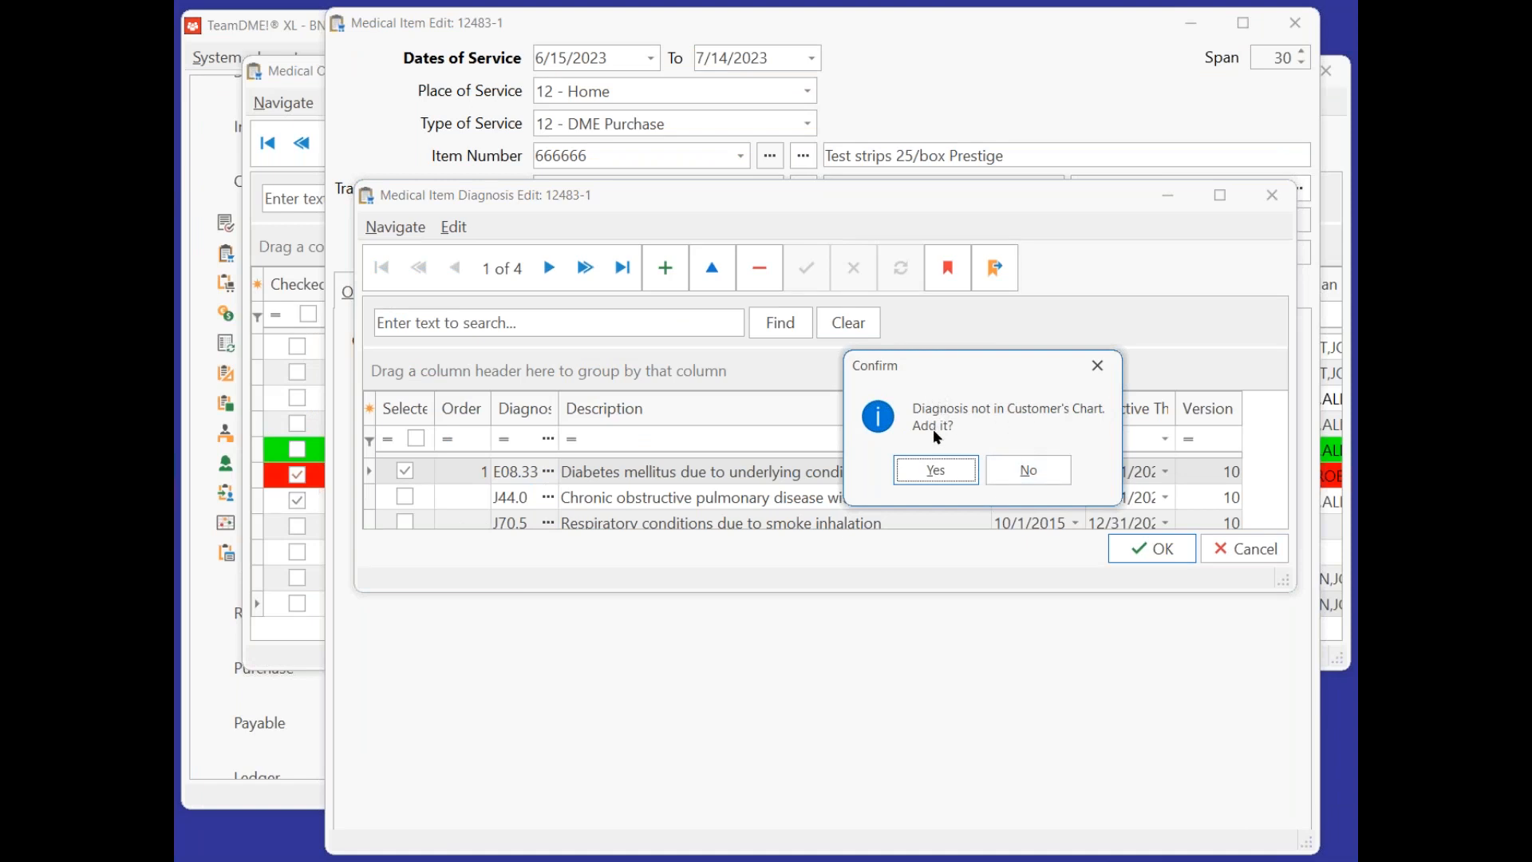
pyautogui.click(925, 470)
pyautogui.click(1151, 549)
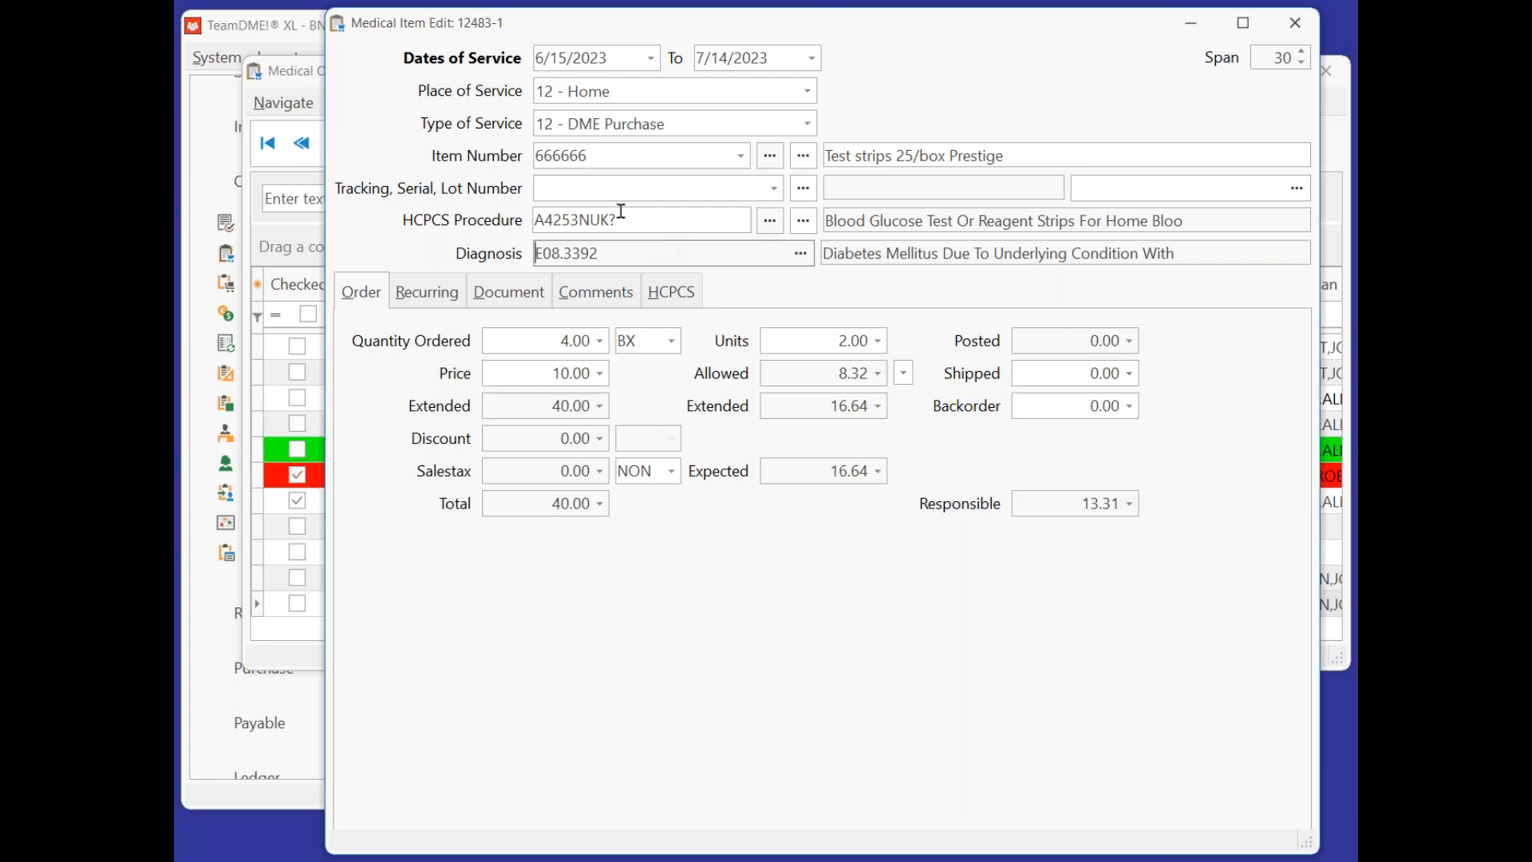
pyautogui.moveTo(784, 58); pyautogui.dragTo(688, 57)
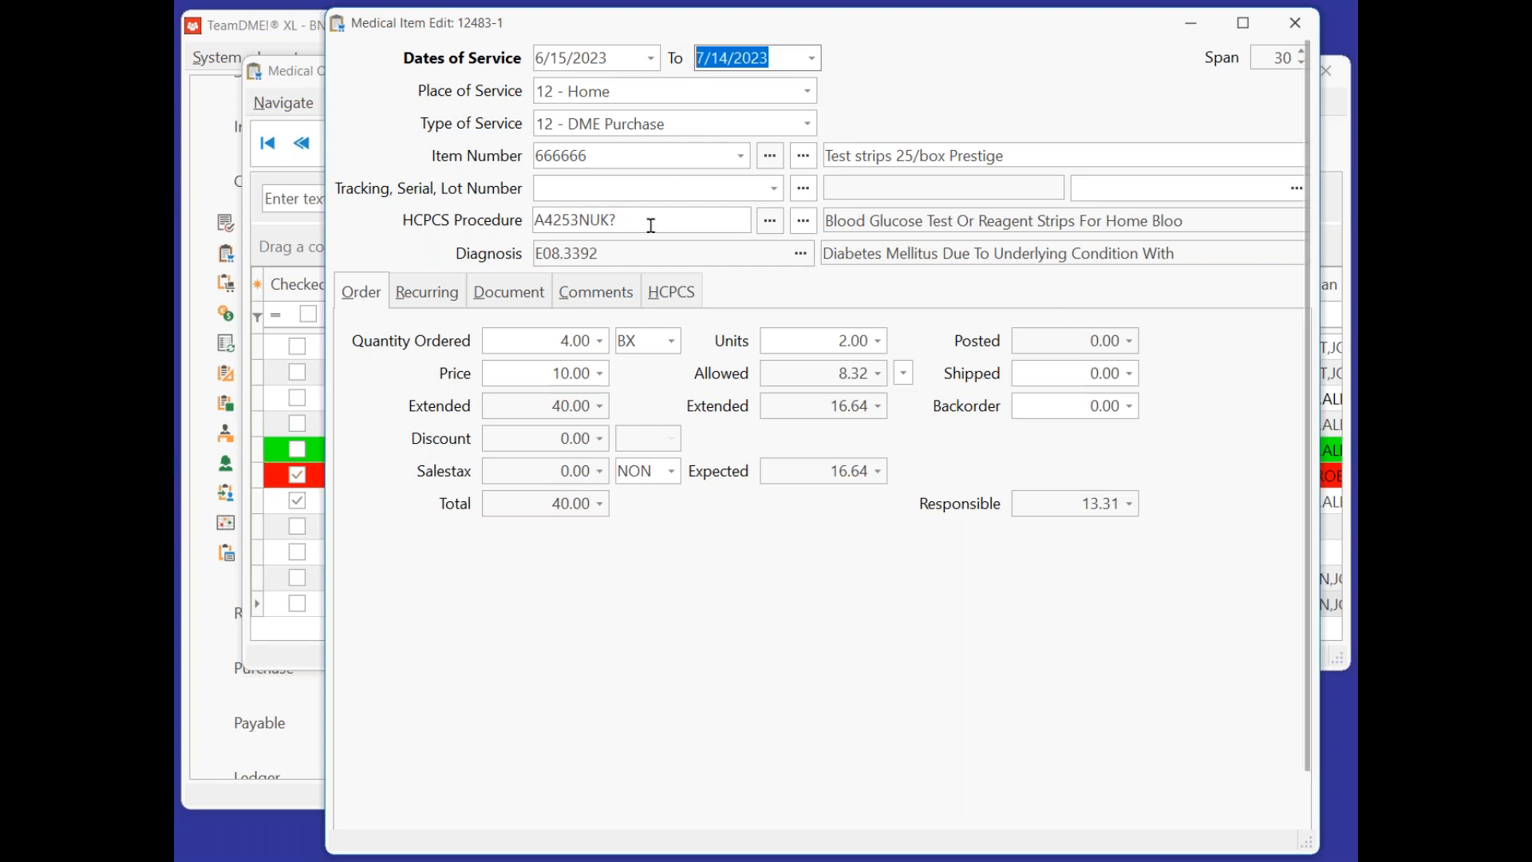
pyautogui.moveTo(621, 220); pyautogui.dragTo(604, 220)
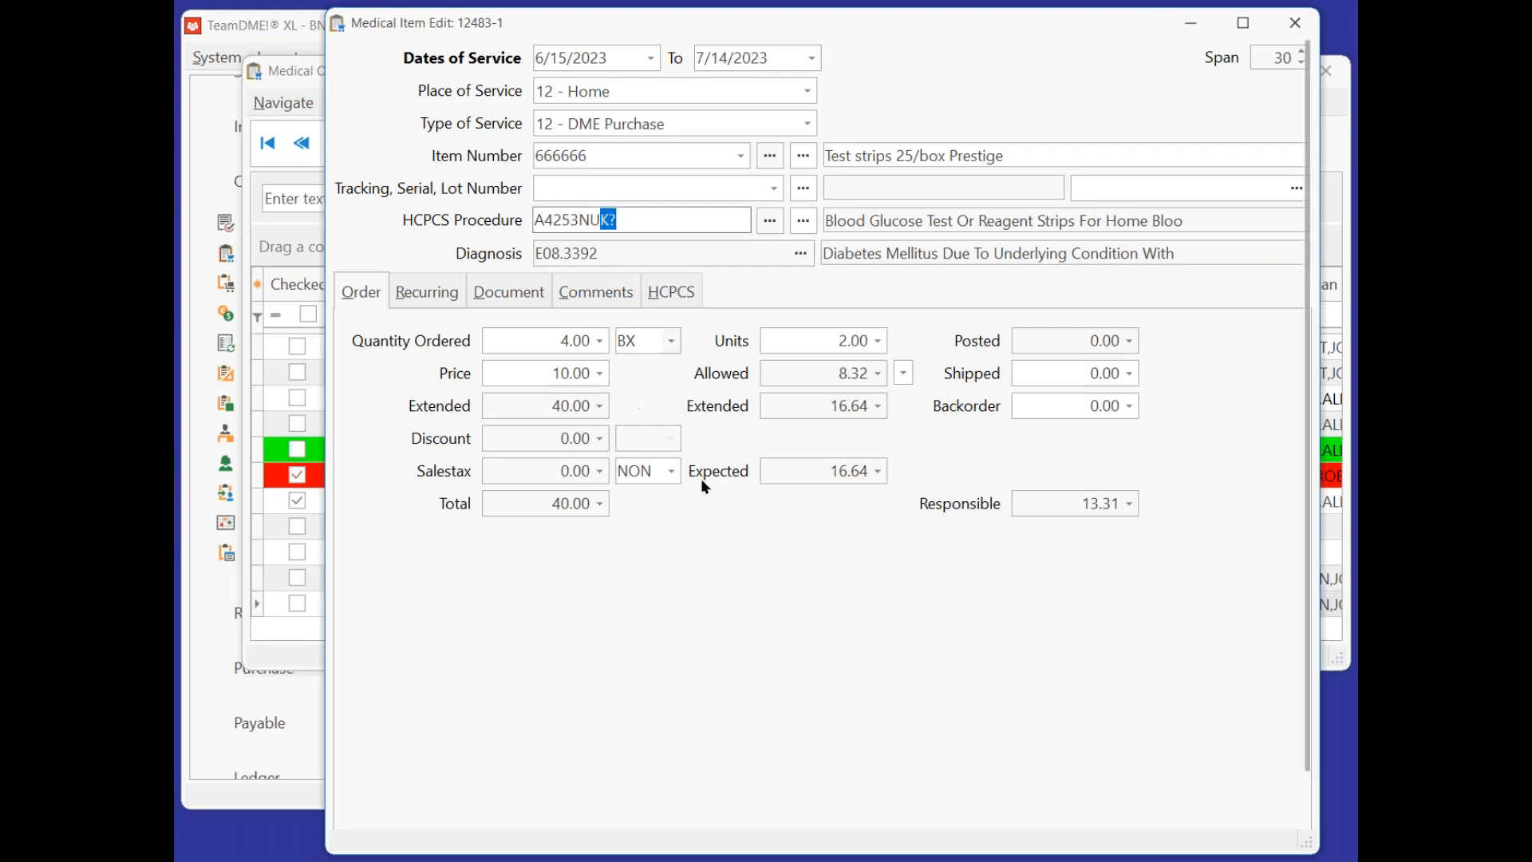
pyautogui.click(540, 338)
pyautogui.click(824, 339)
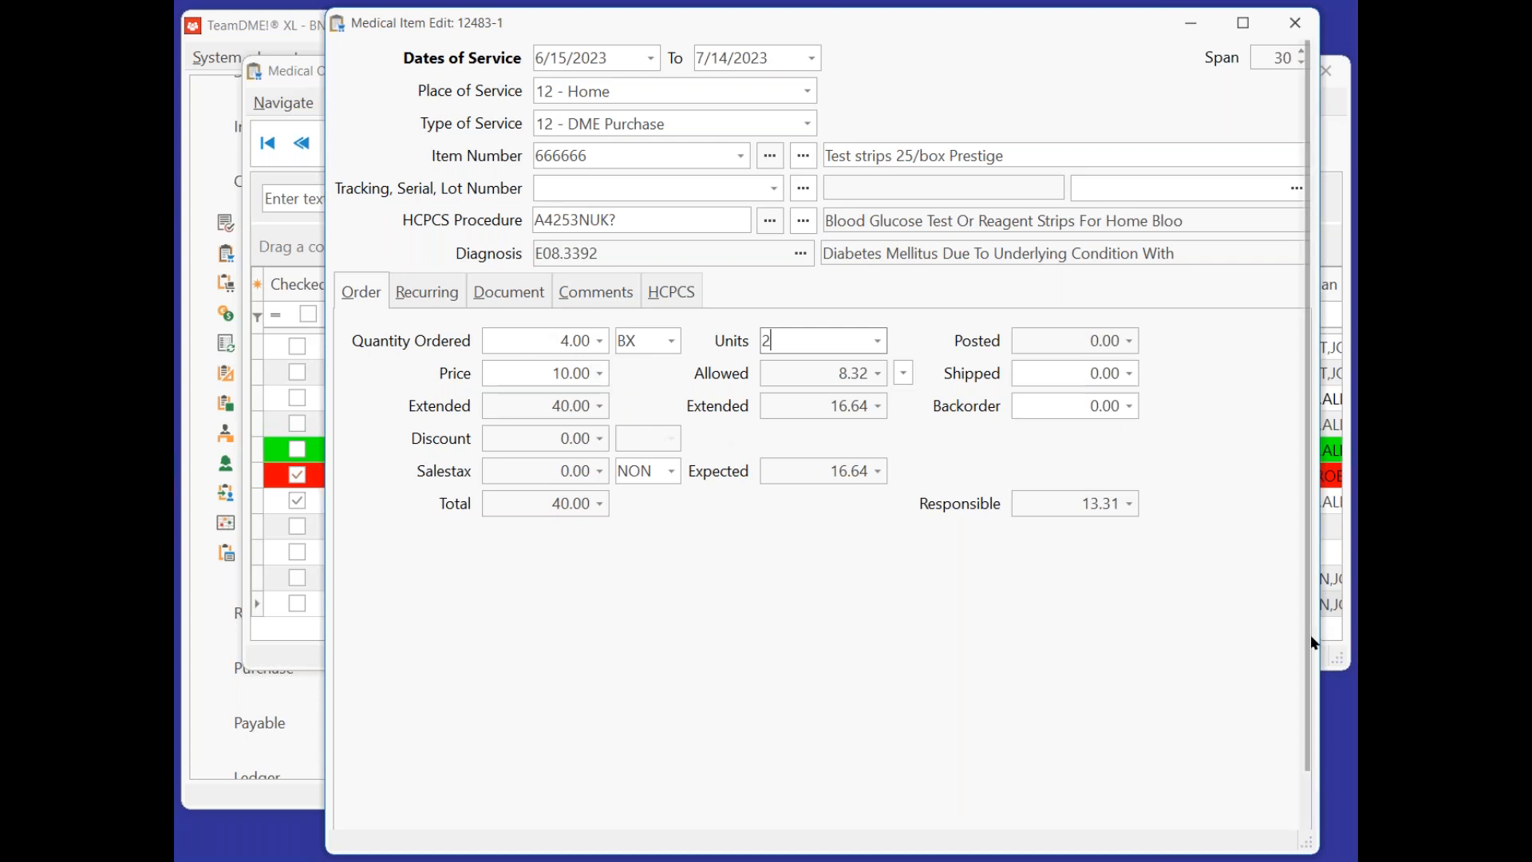
# Set the test strips' billing units to 2 and save the item to the order, continuing despite the inventory shortage.
pyautogui.press('Return')
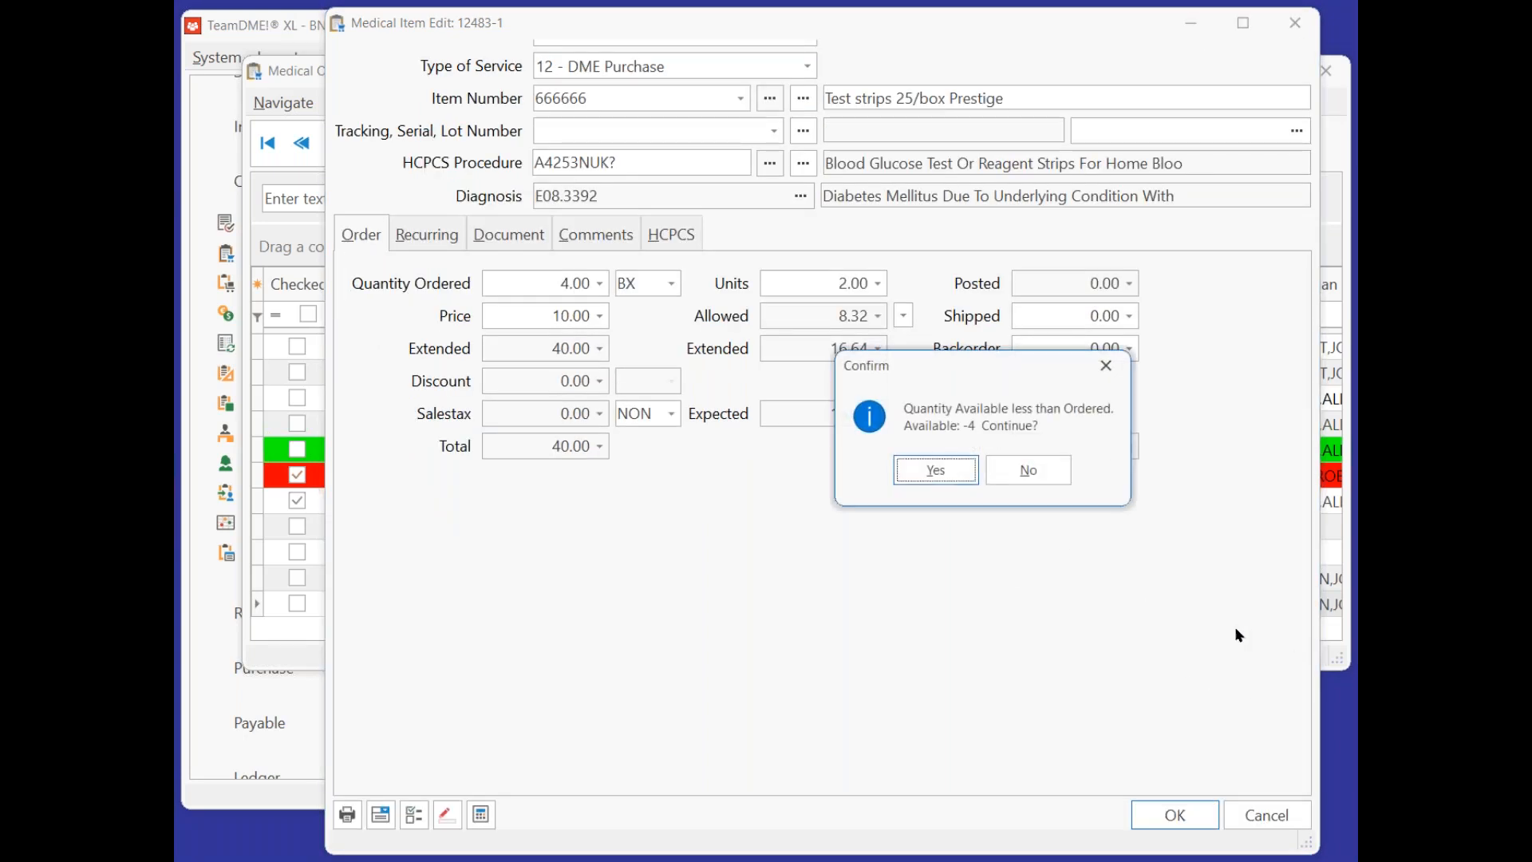
pyautogui.click(953, 480)
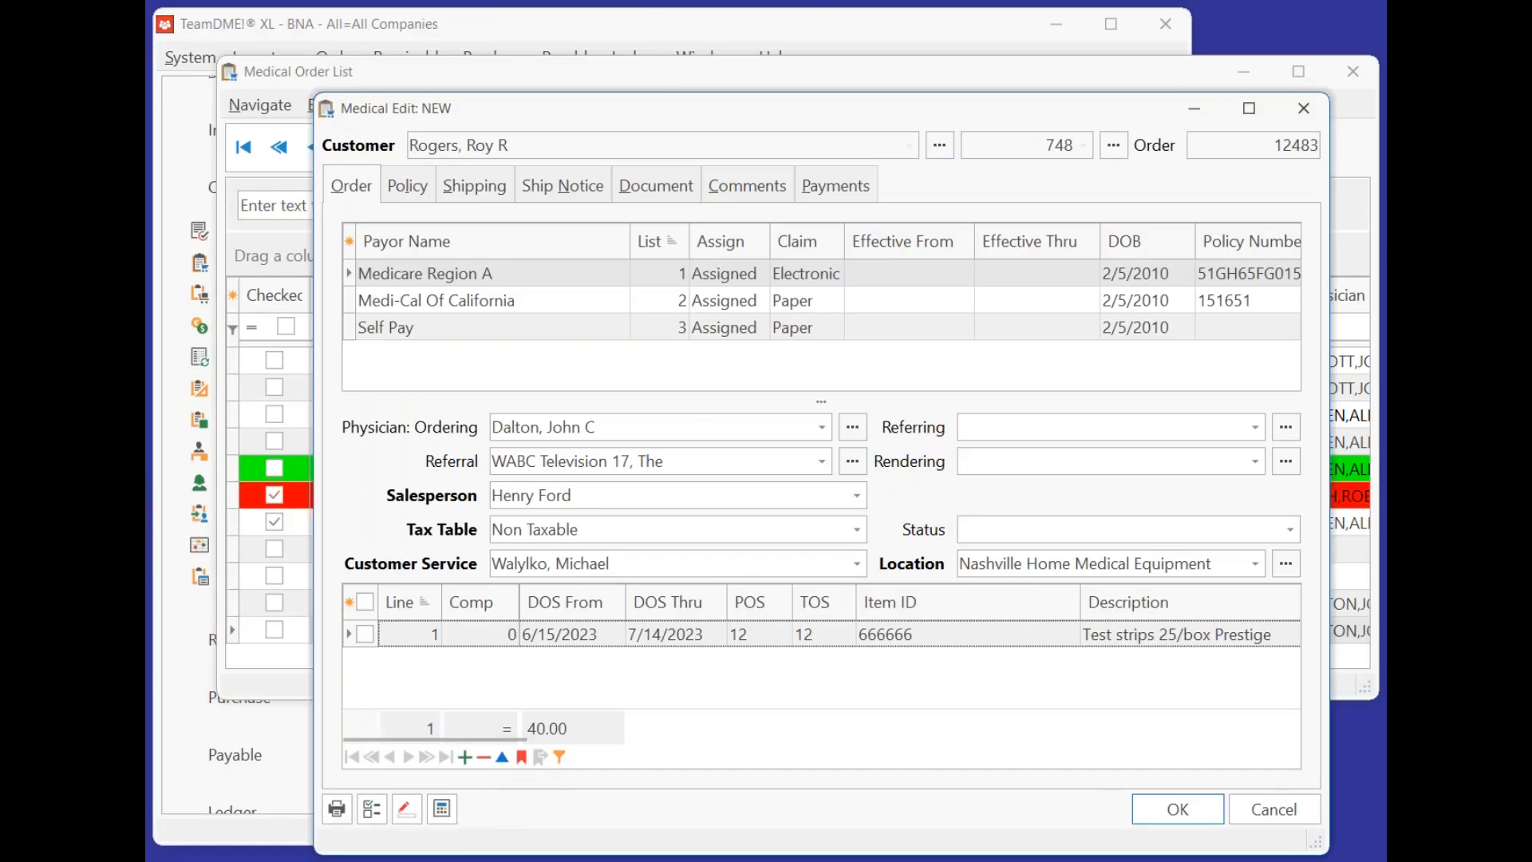
pyautogui.click(374, 804)
# Add a second line item to the order, looking up "Lan" and choosing item 2314, Lancets, ReliOn Ultra Thin, 100/box.
pyautogui.click(464, 756)
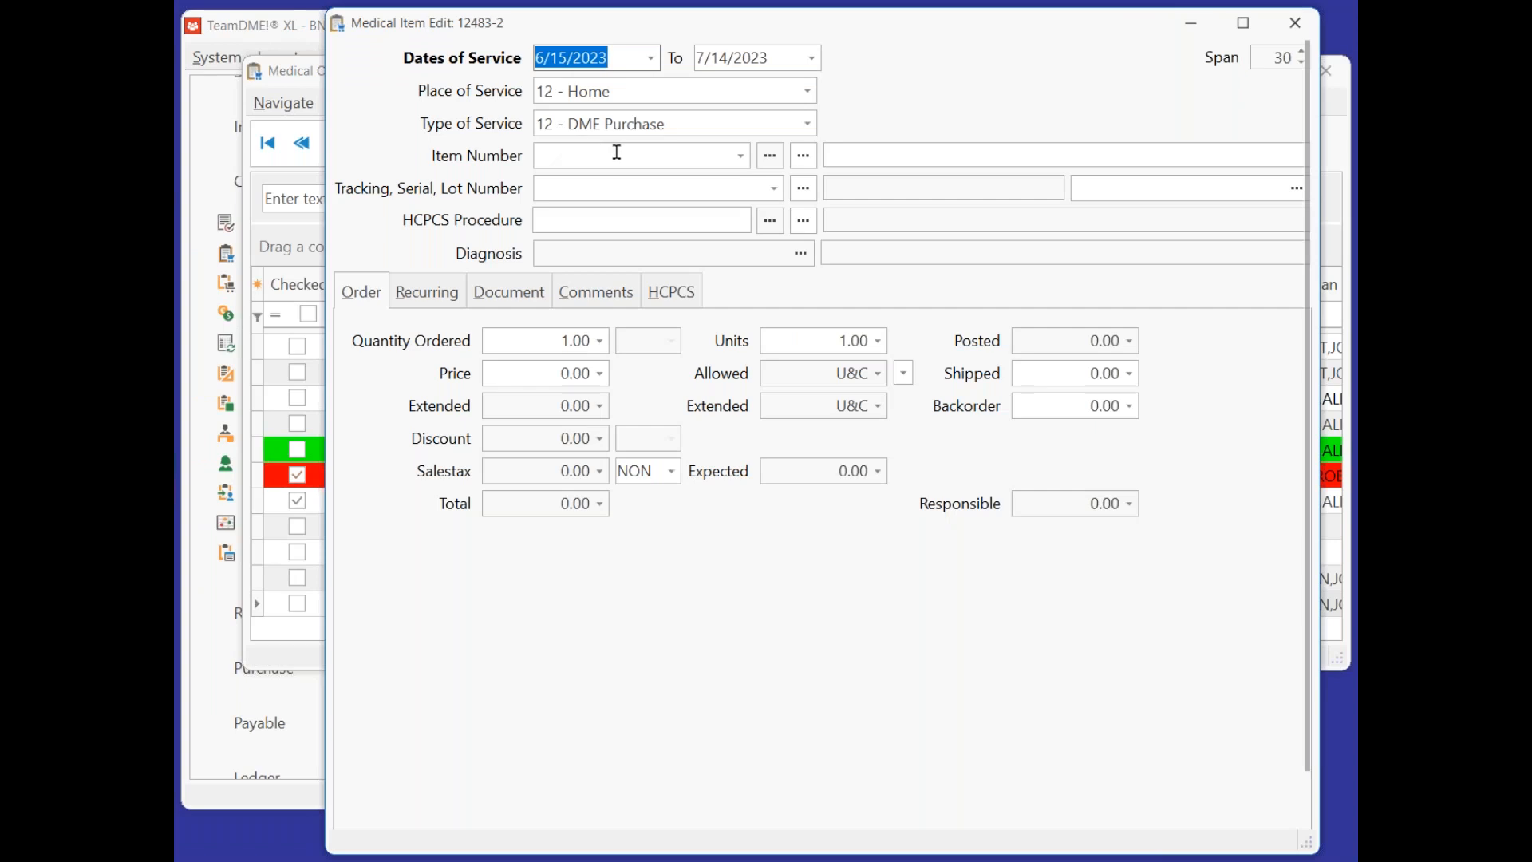
pyautogui.click(767, 156)
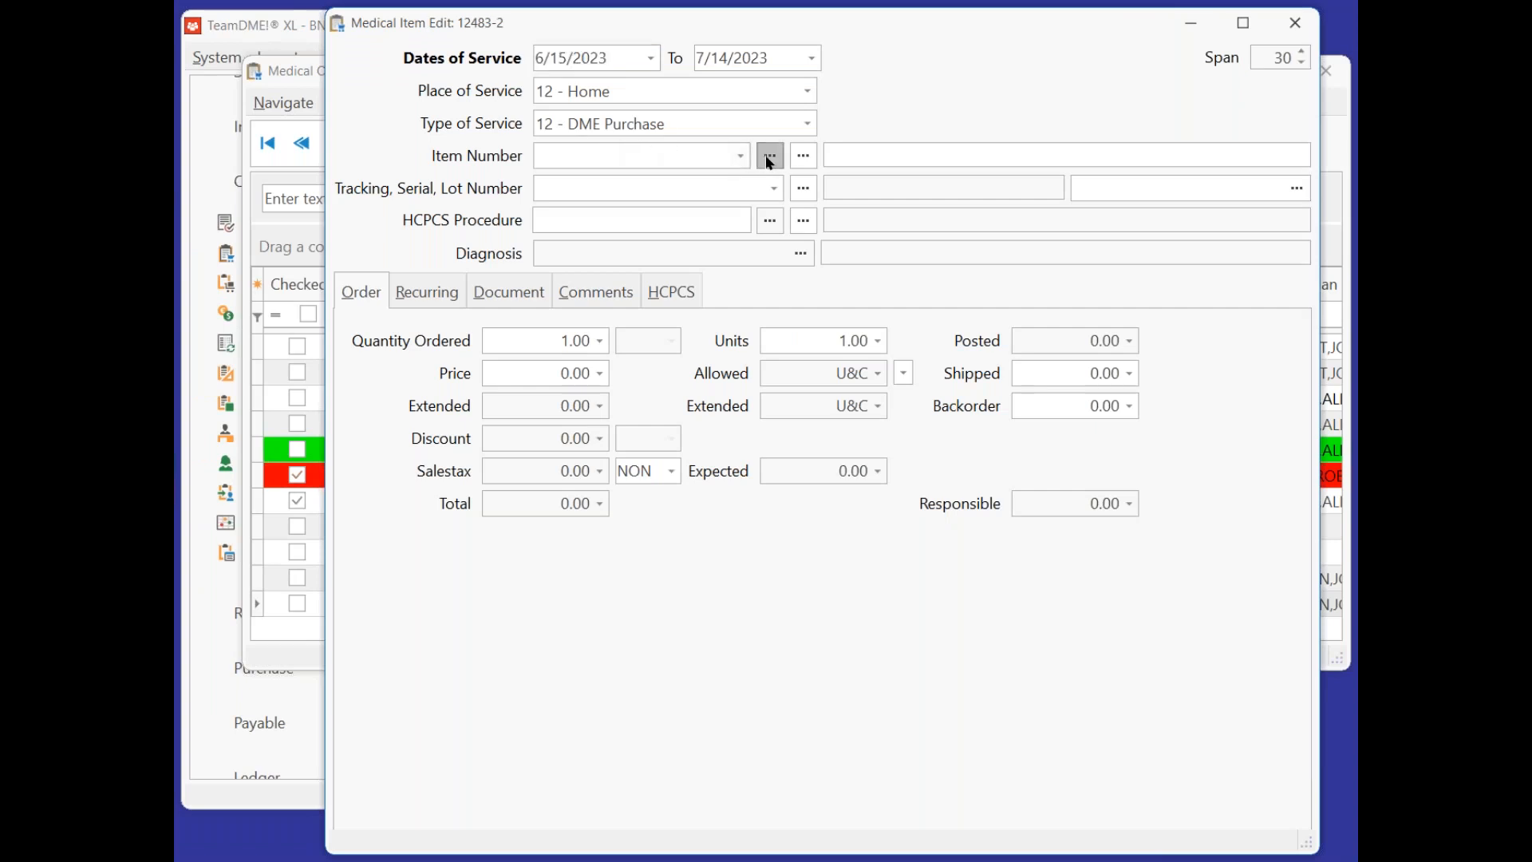
pyautogui.write('Lan')
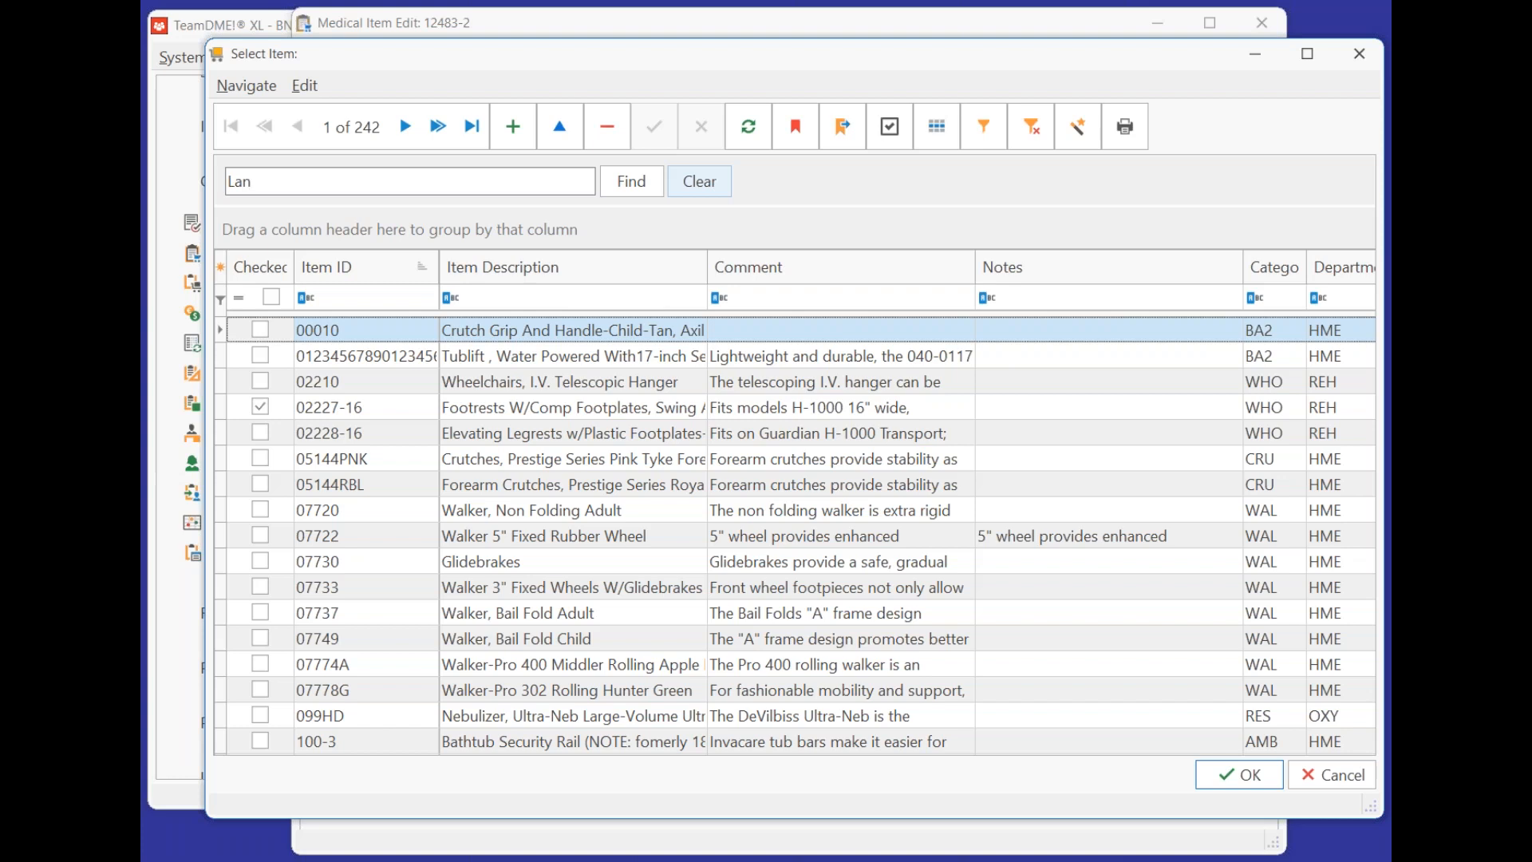
pyautogui.doubleClick(563, 328)
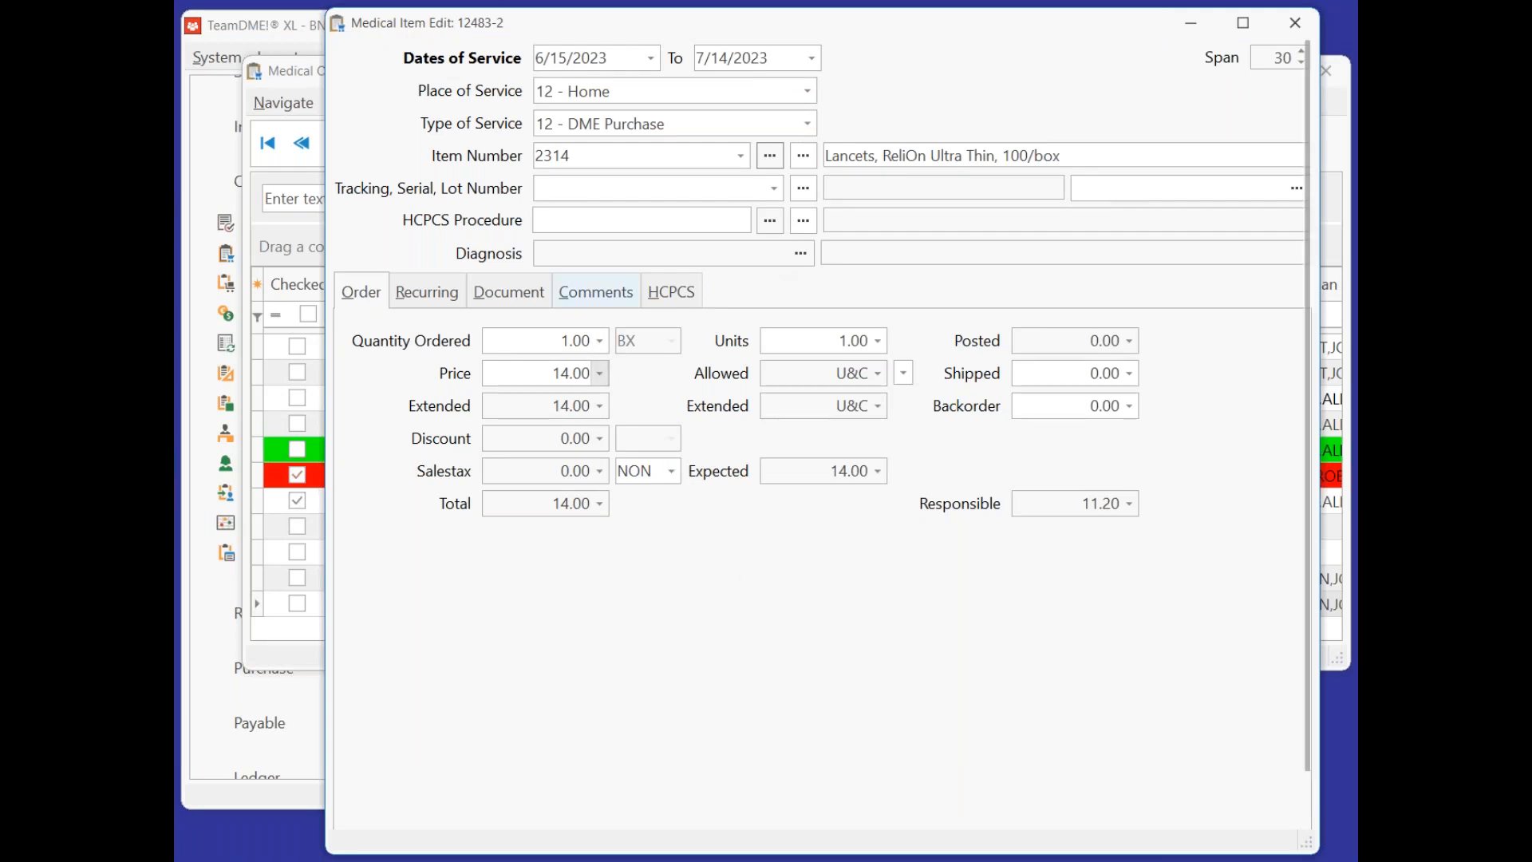
# Inspect the HCPCS codes and payors in the lancets' inventory coverage record, and leave it without saving changes.
pyautogui.click(565, 218)
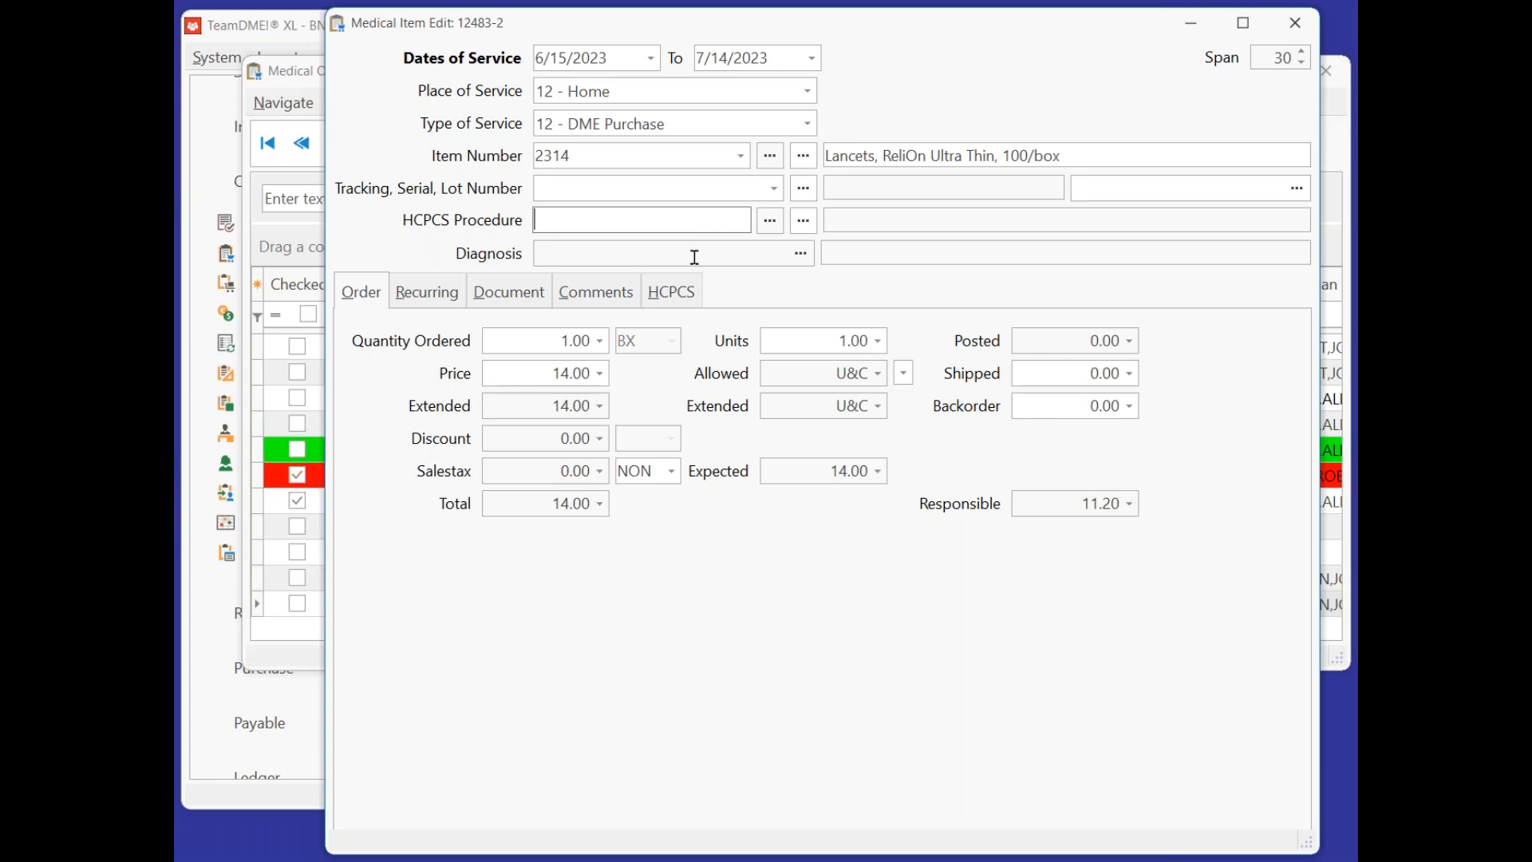
pyautogui.click(769, 158)
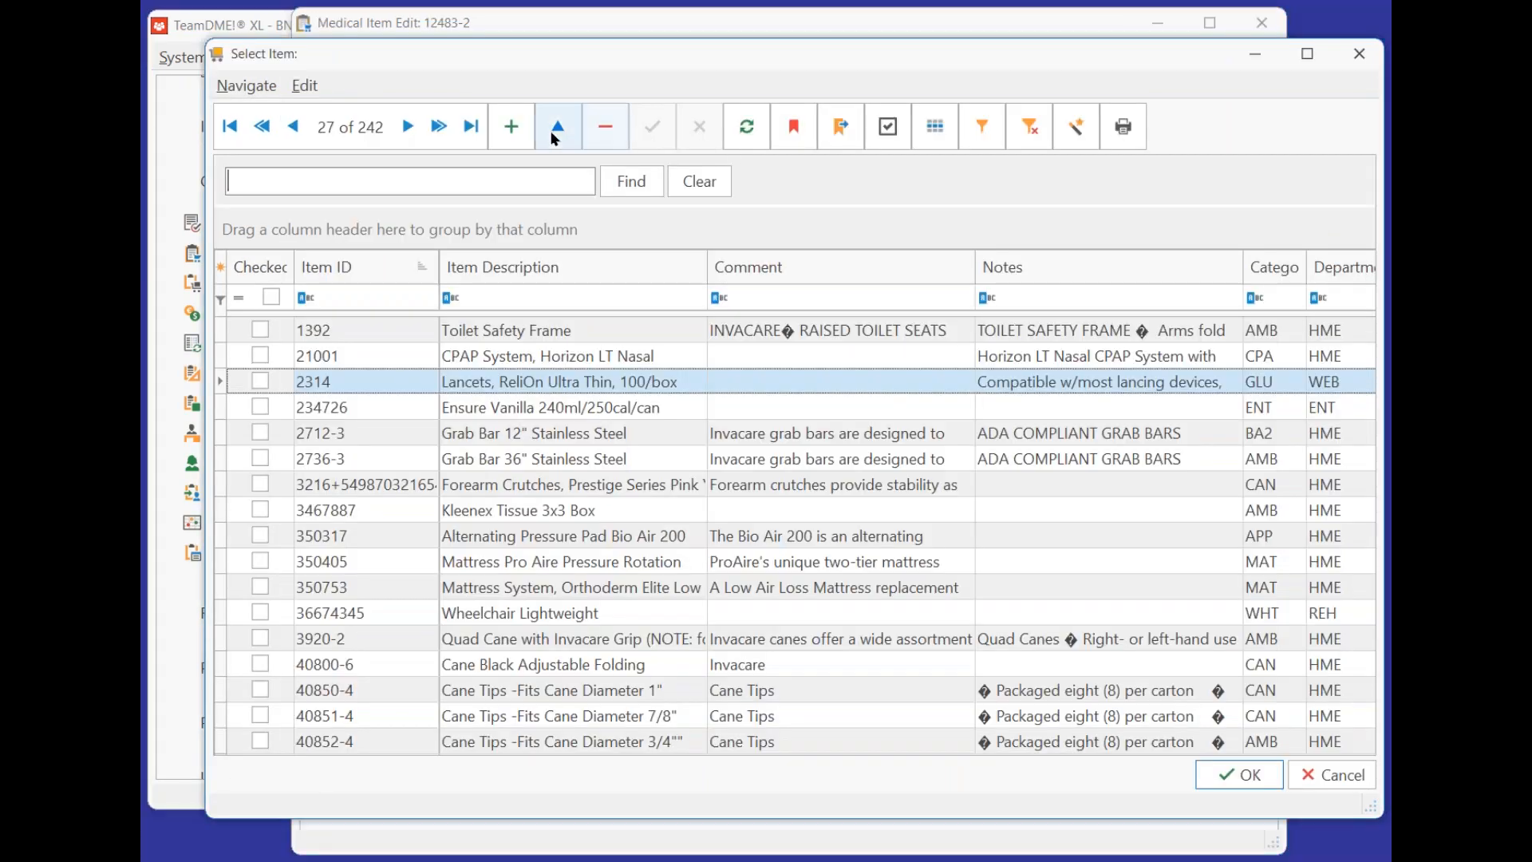
pyautogui.click(556, 136)
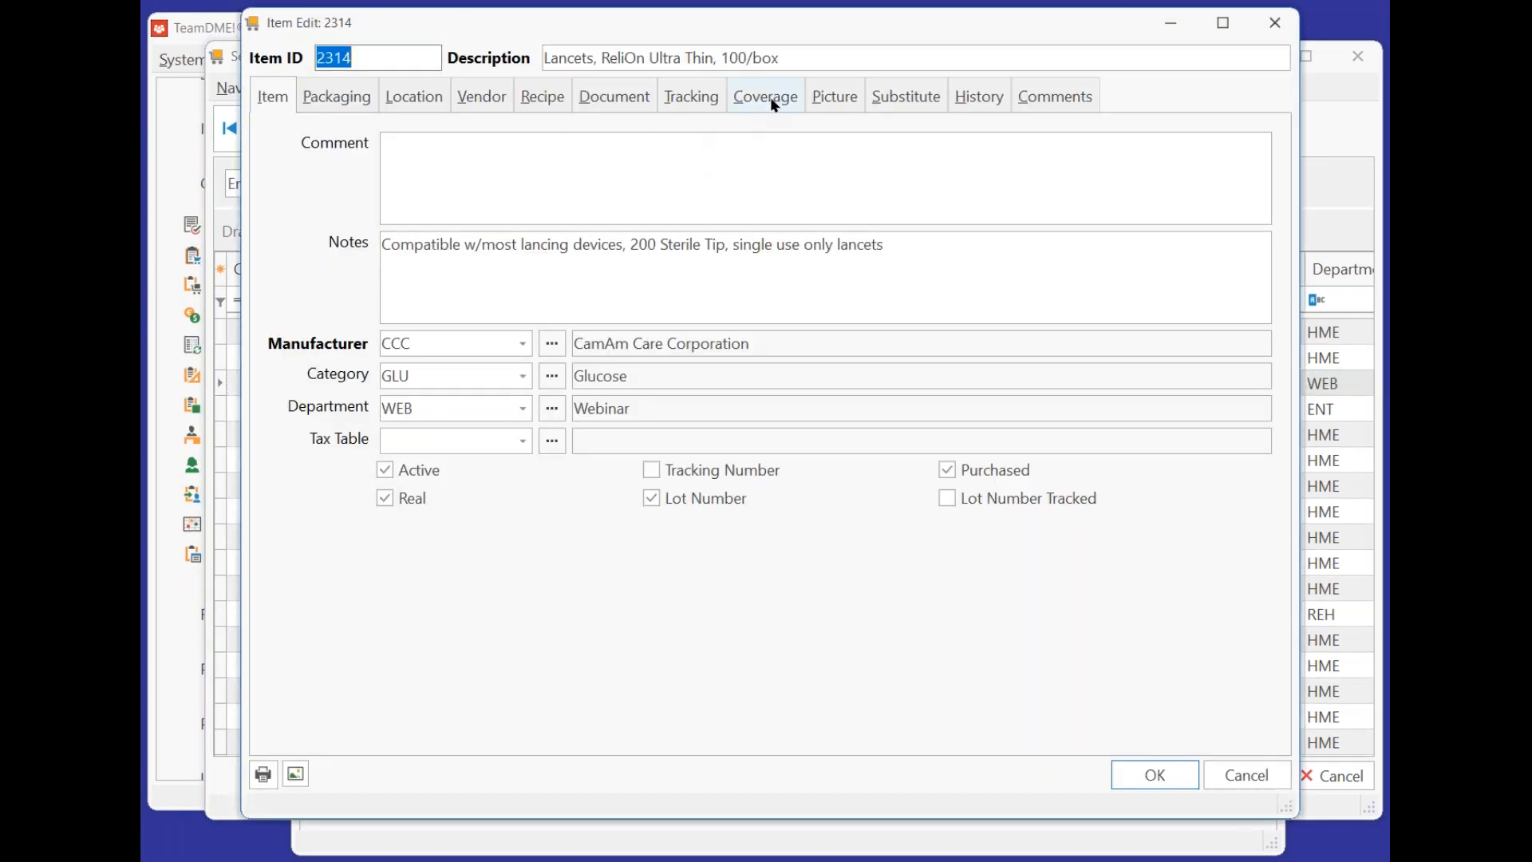
pyautogui.click(766, 97)
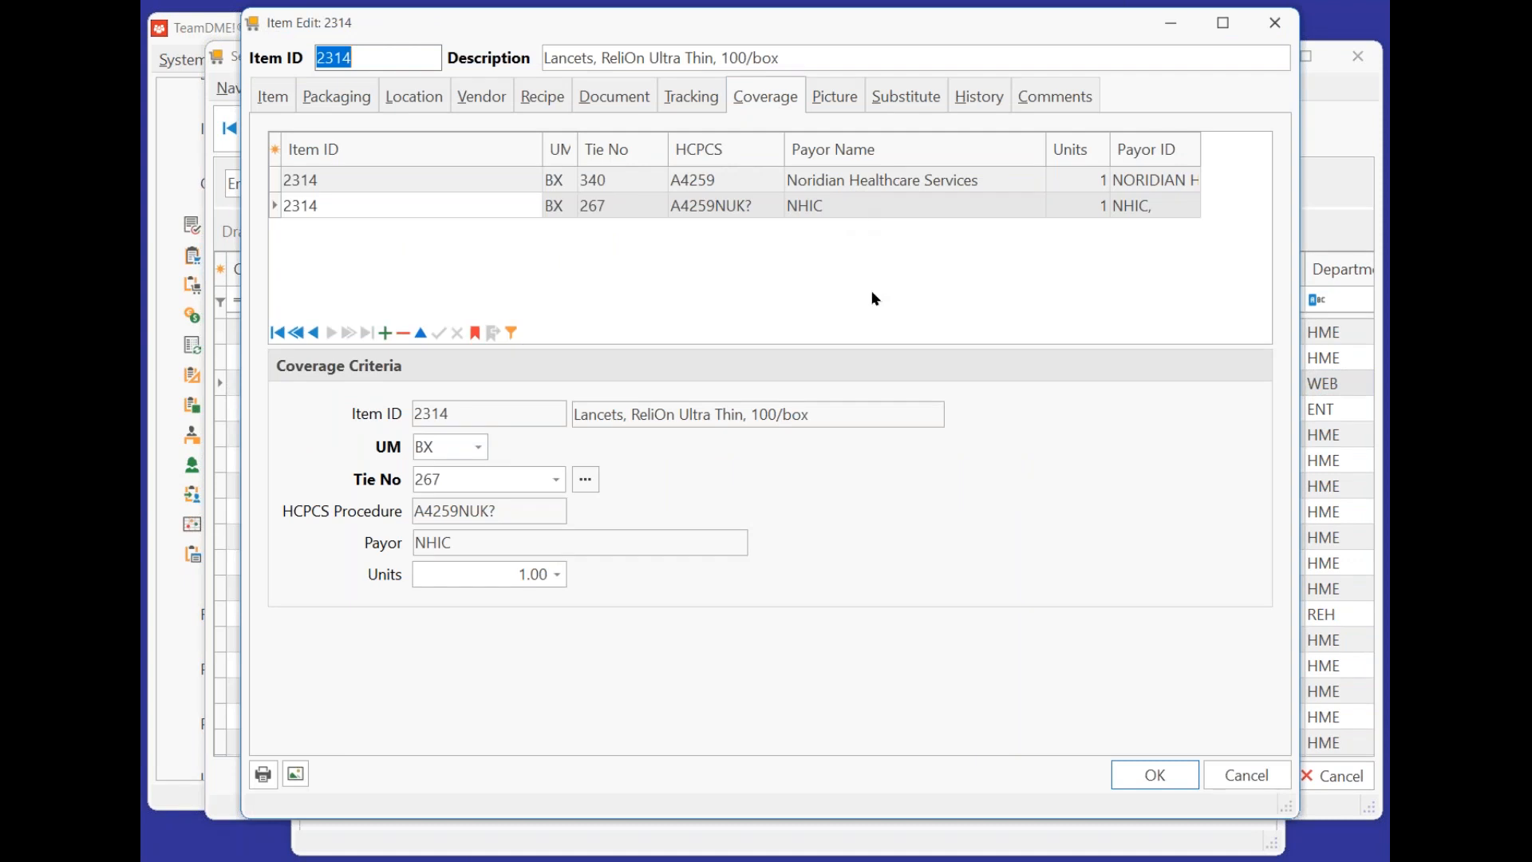
pyautogui.click(726, 180)
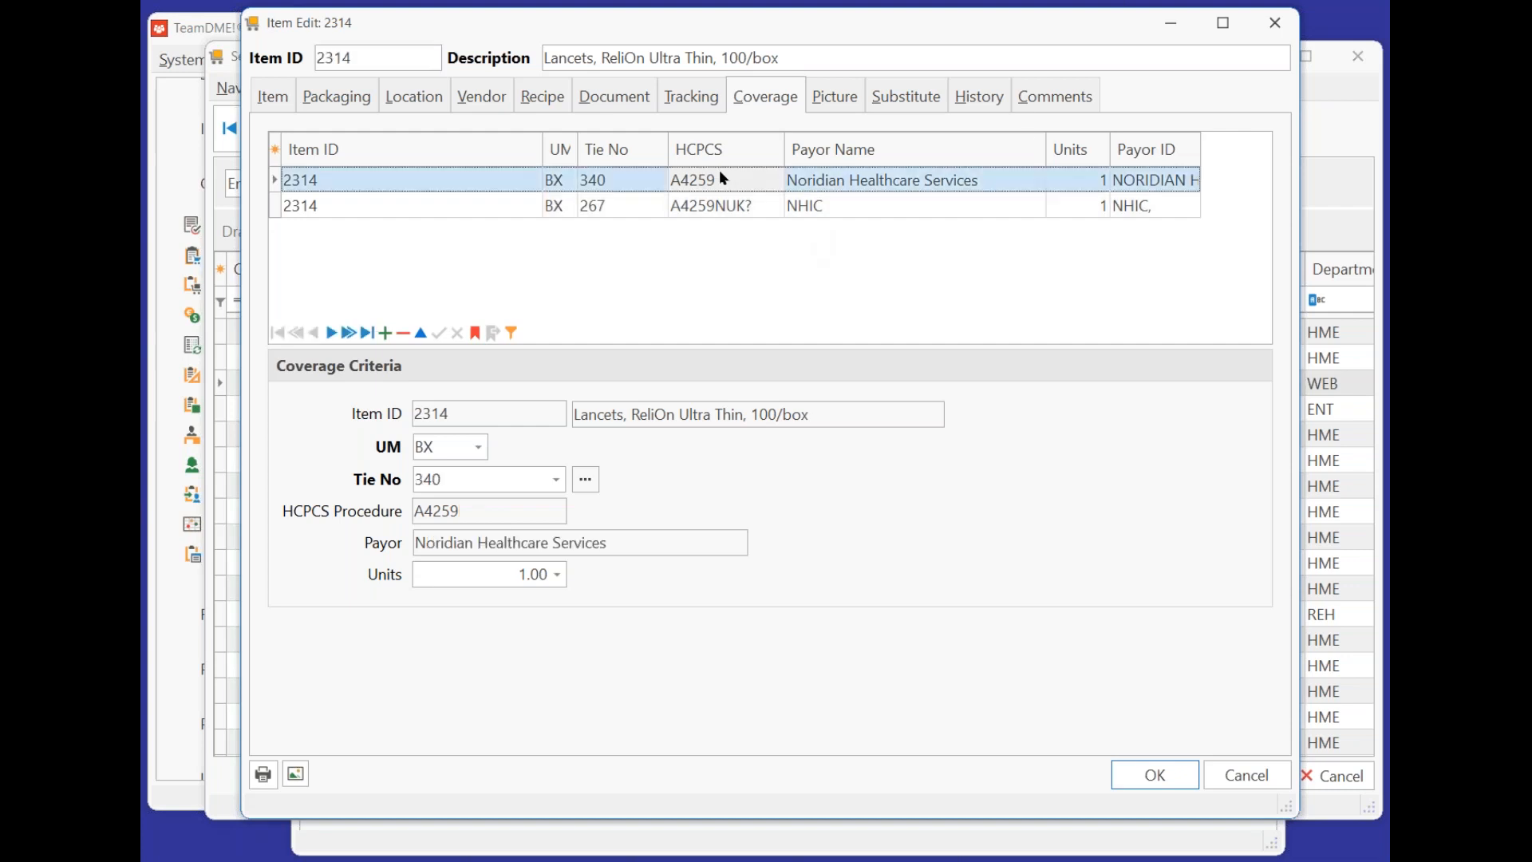
pyautogui.click(738, 207)
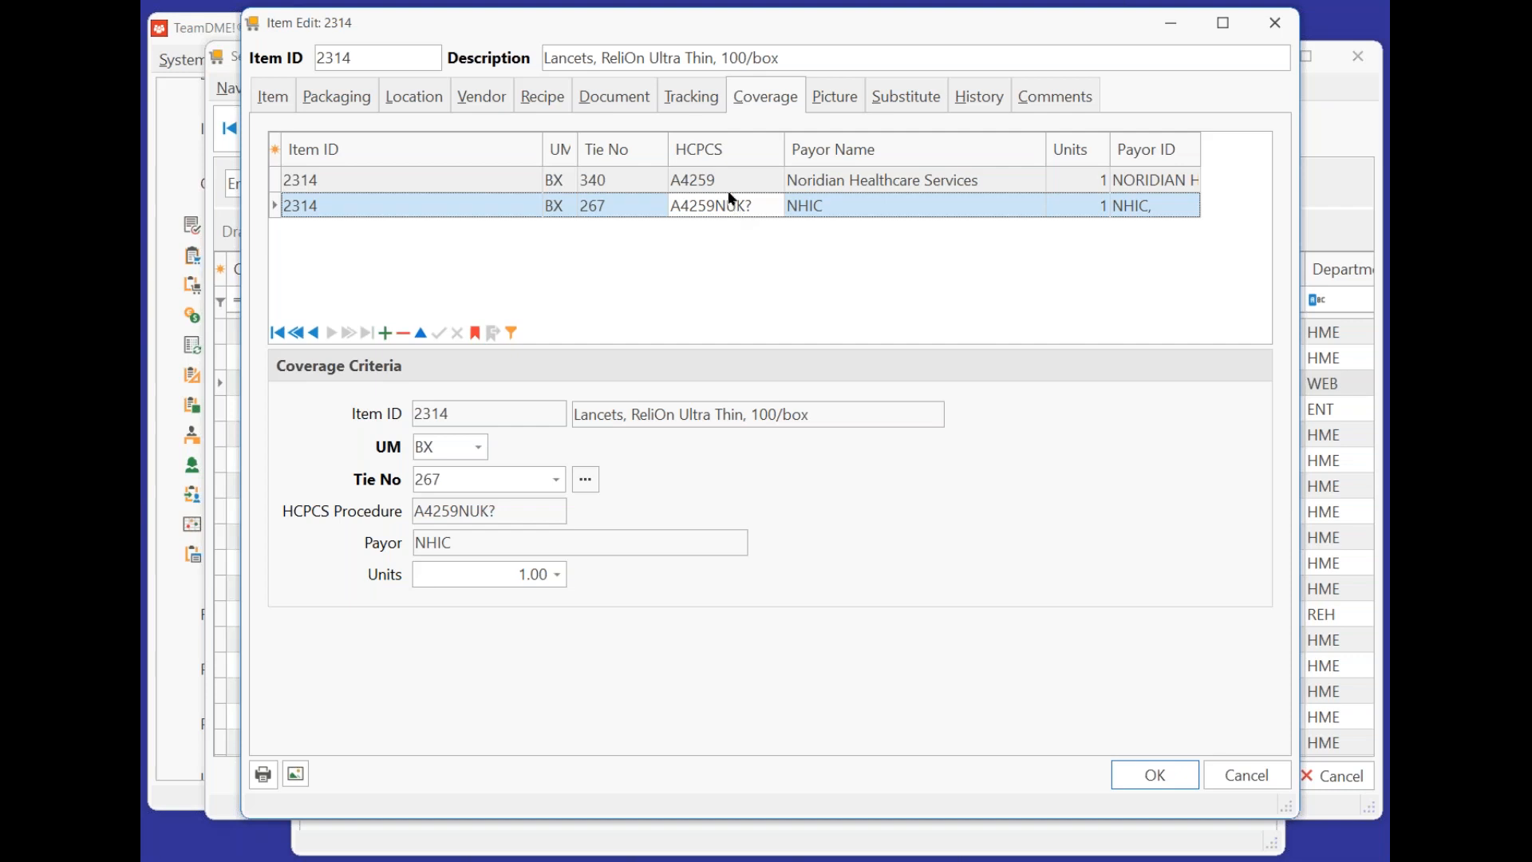
pyautogui.click(852, 184)
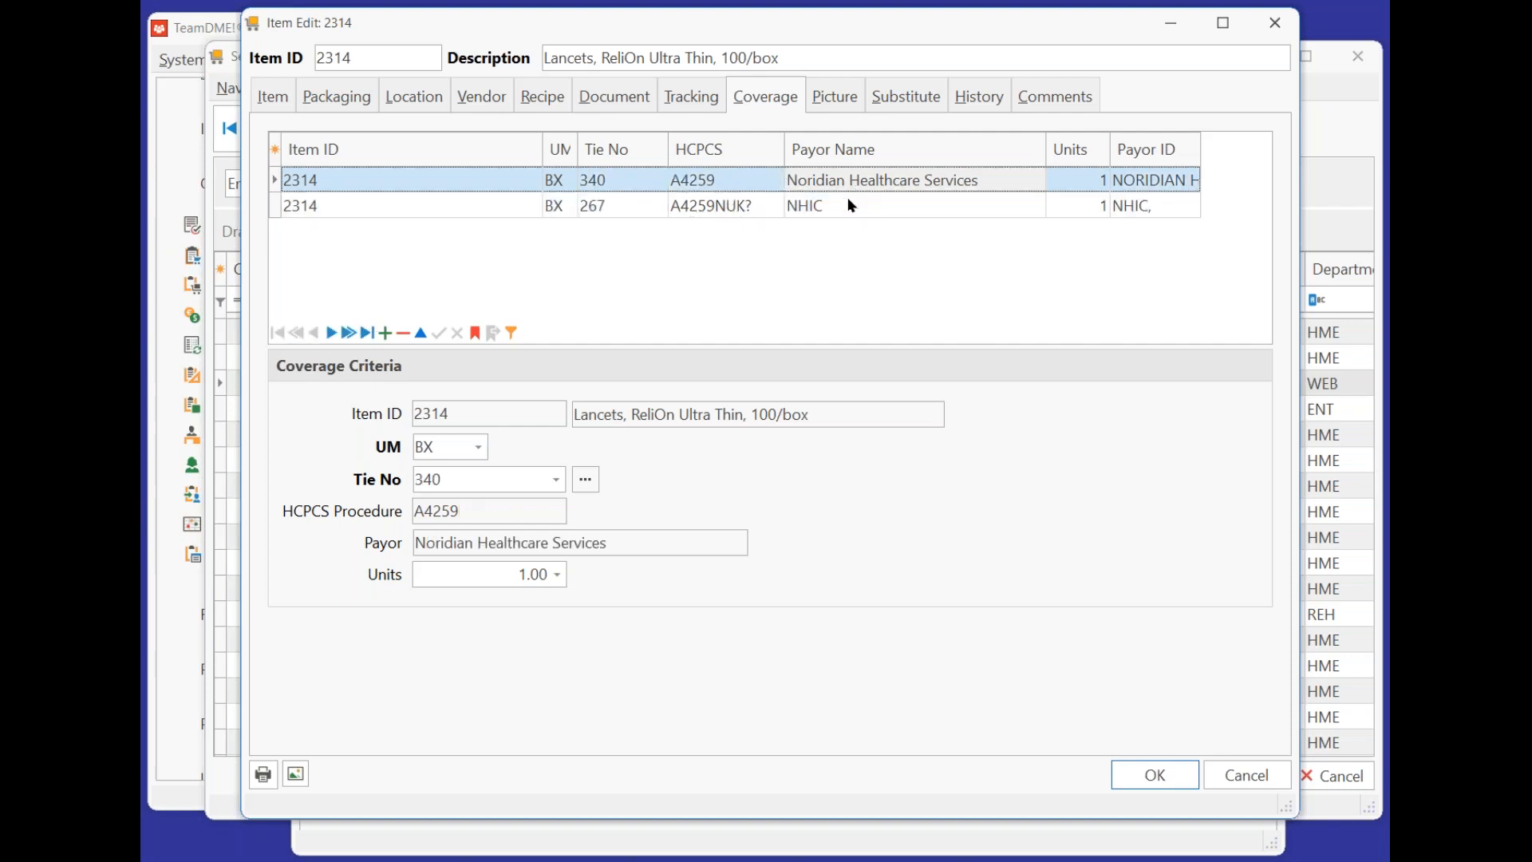
pyautogui.click(851, 209)
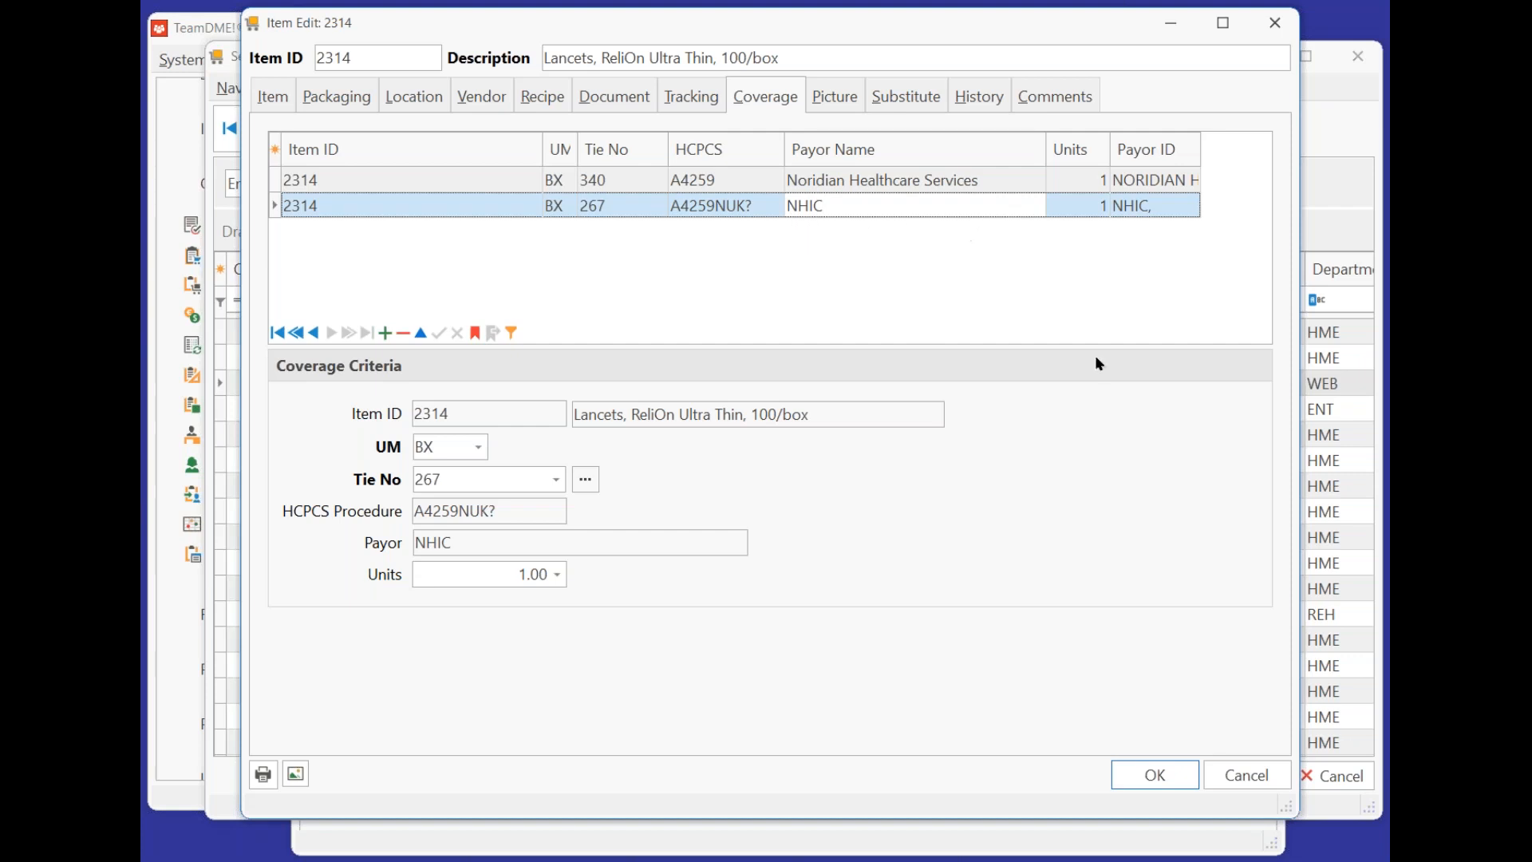
pyautogui.click(1259, 775)
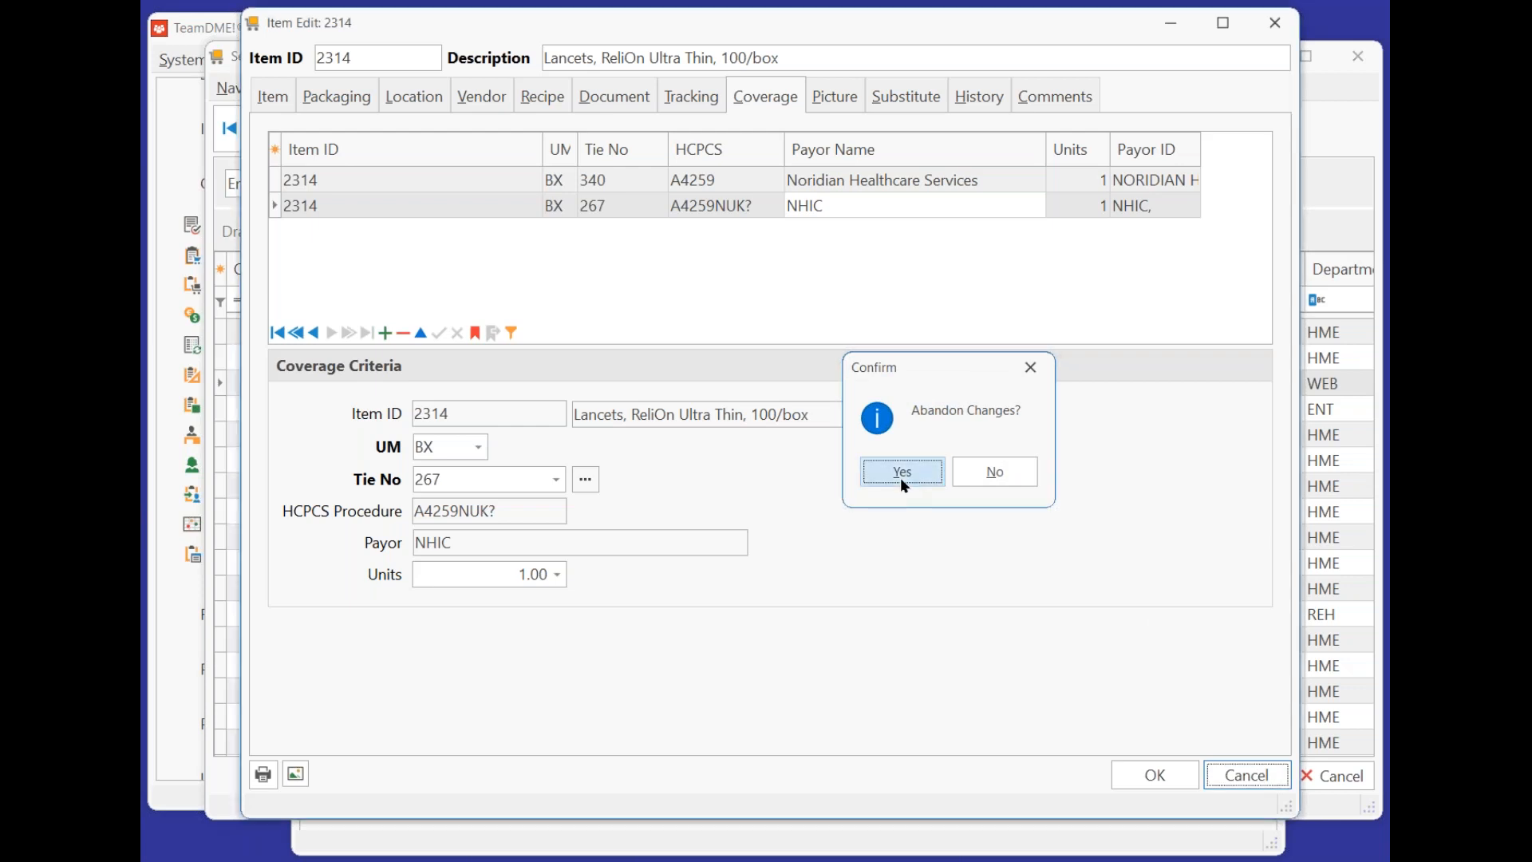
pyautogui.click(902, 472)
pyautogui.click(1332, 782)
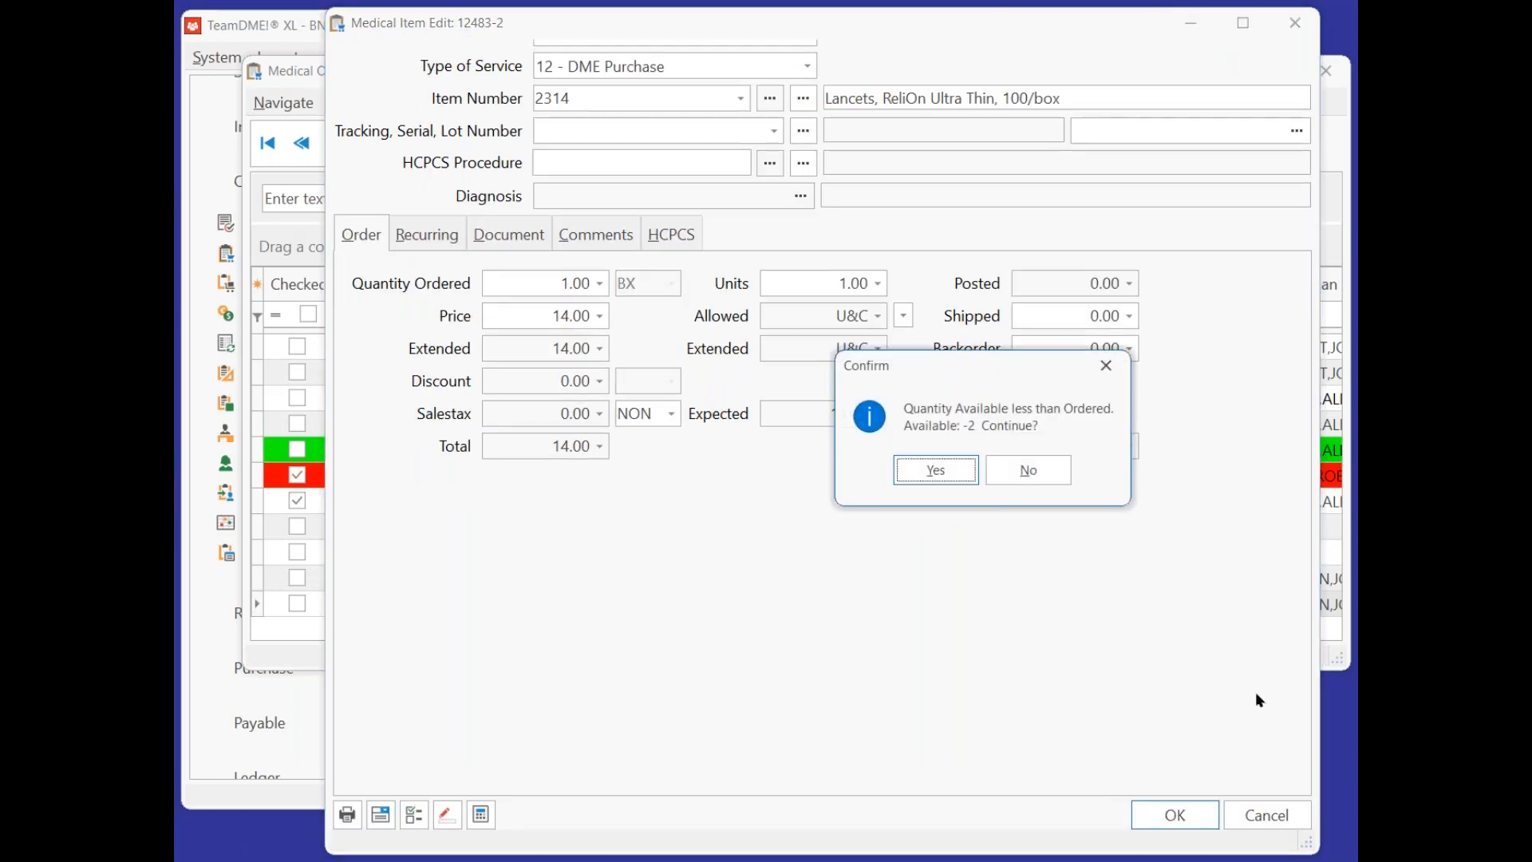
# Save the lancets line despite the inventory shortage and run the order's Intellicheck to review the flags on the test strips.
pyautogui.click(935, 470)
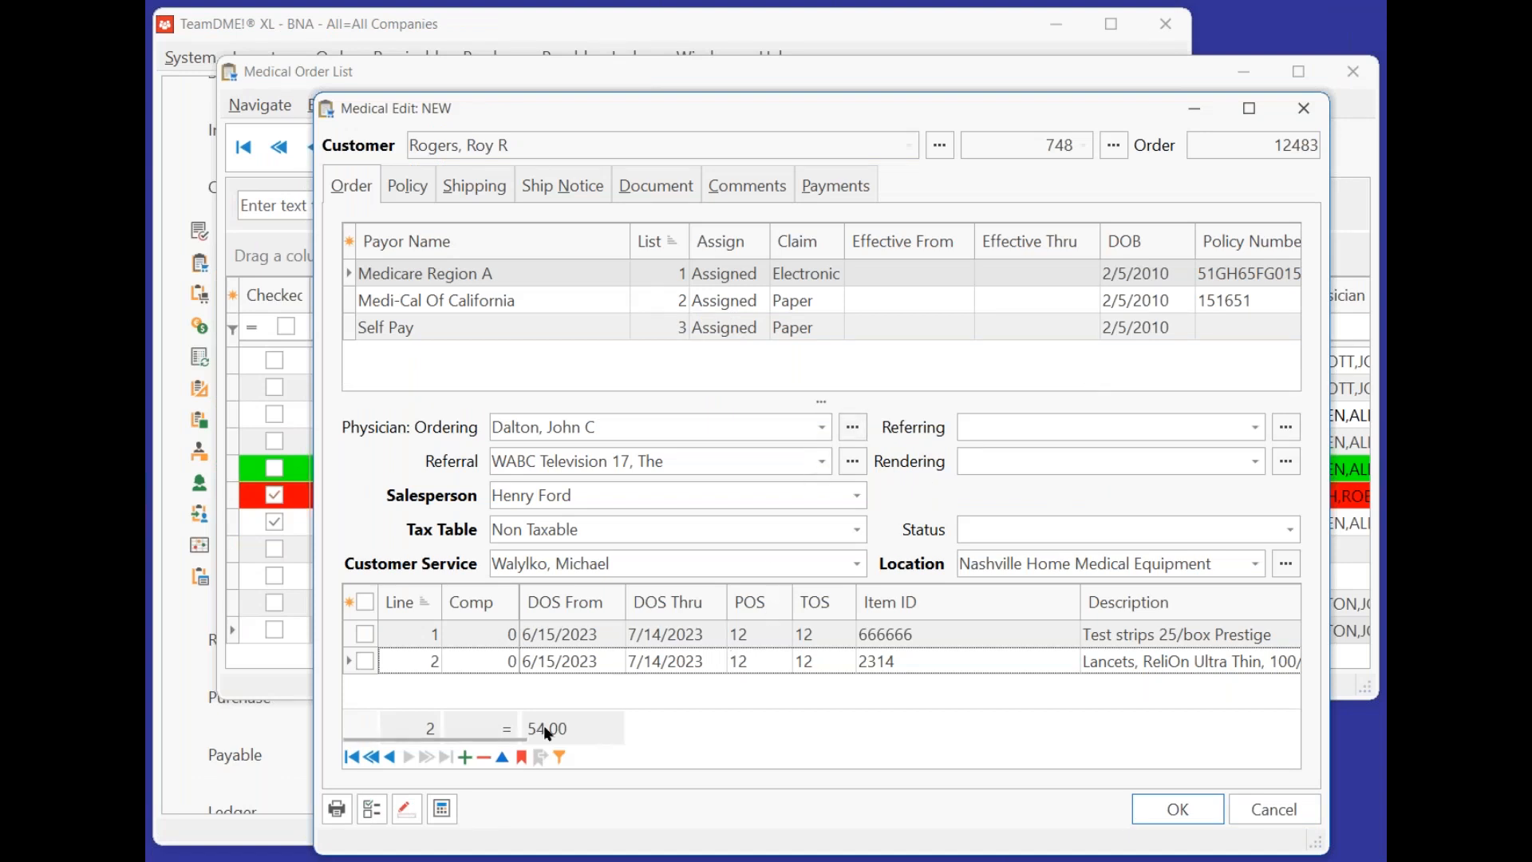
pyautogui.click(369, 809)
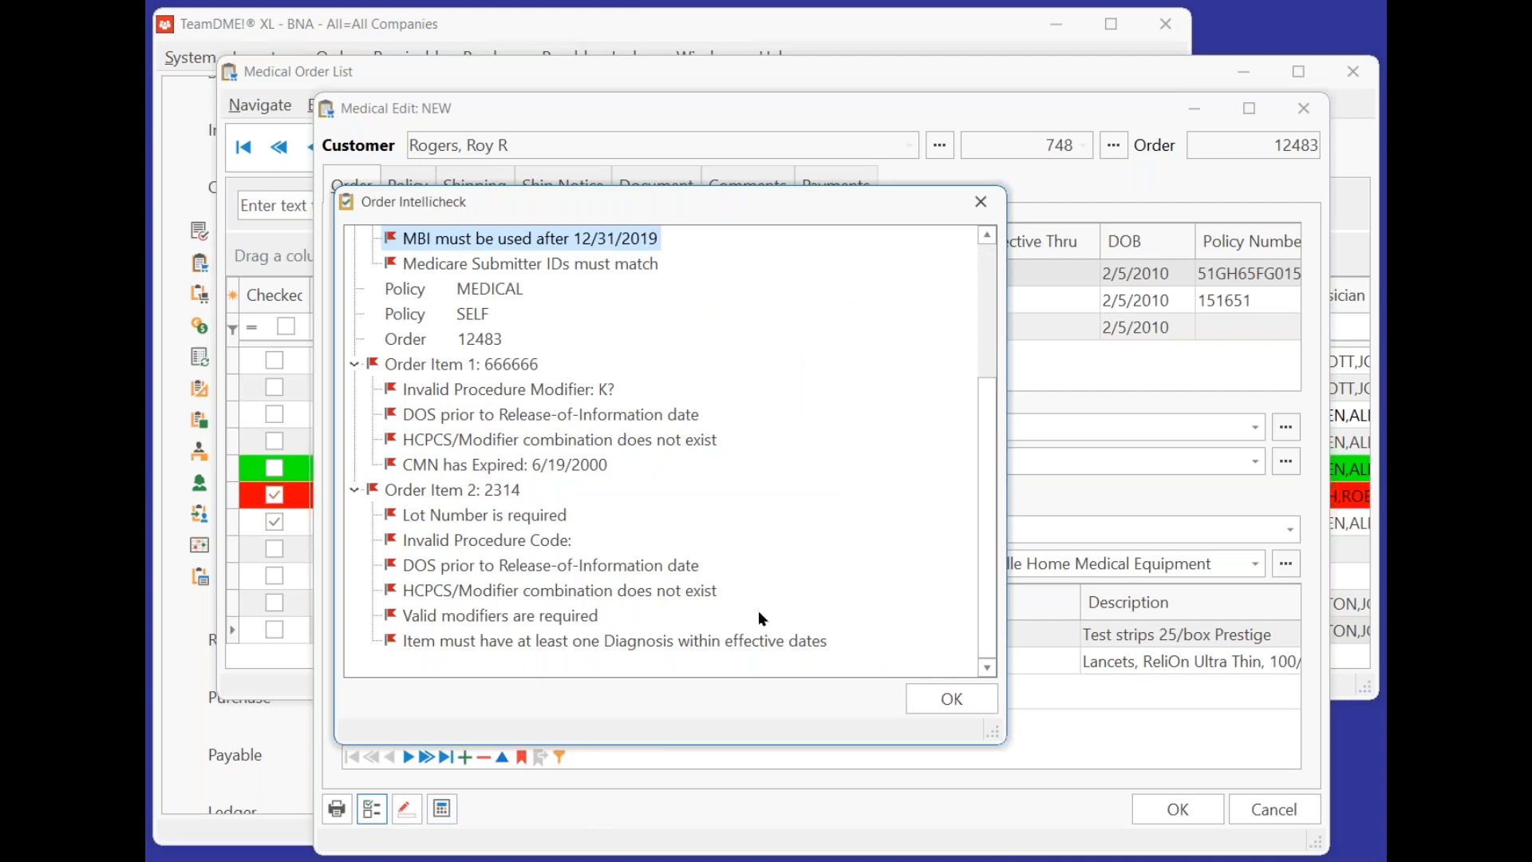
pyautogui.click(545, 388)
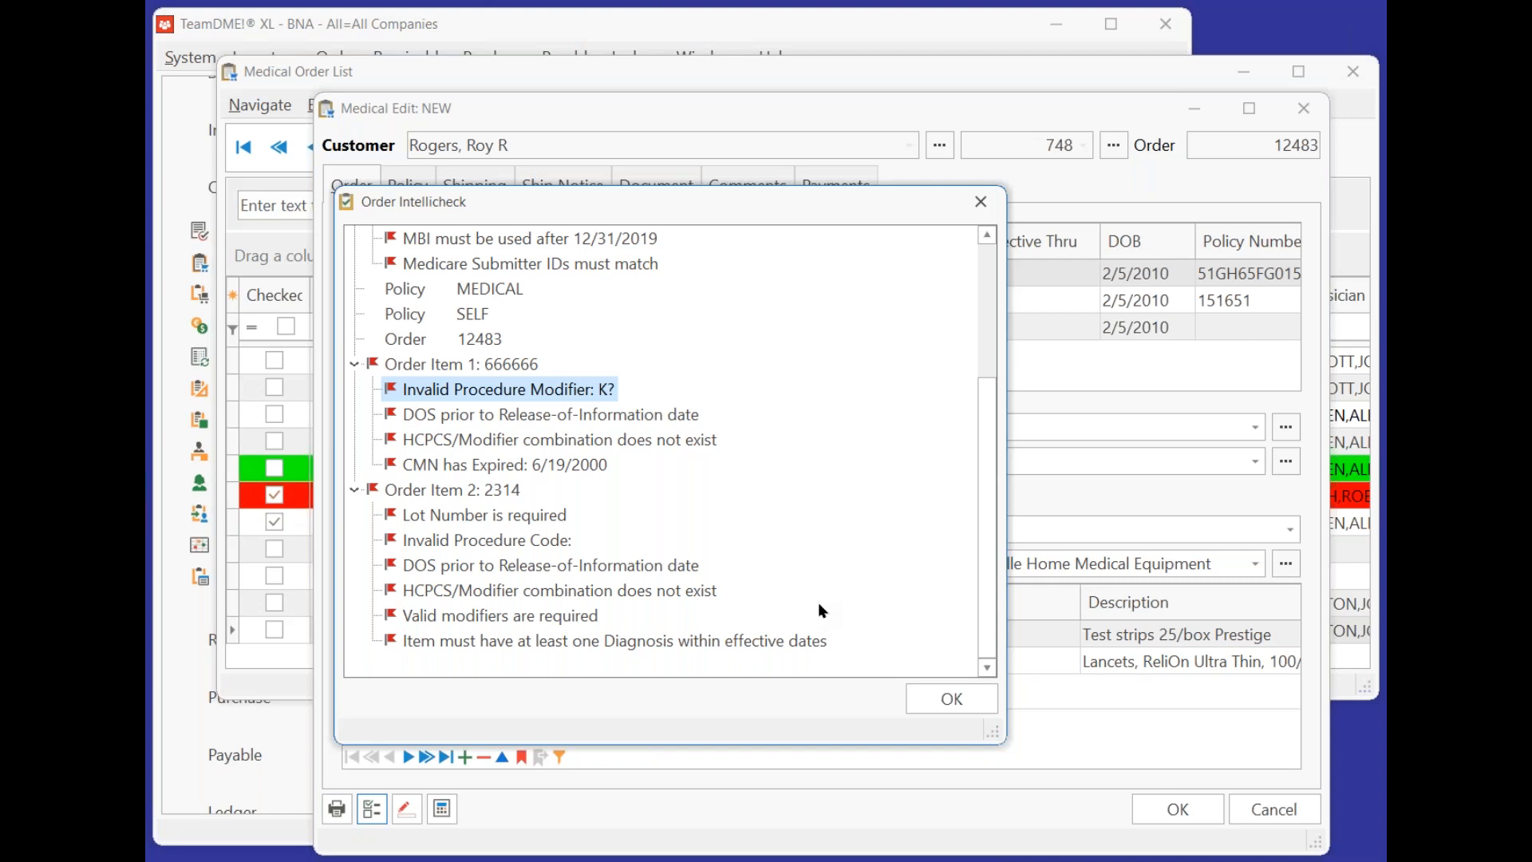
pyautogui.click(541, 416)
pyautogui.click(542, 437)
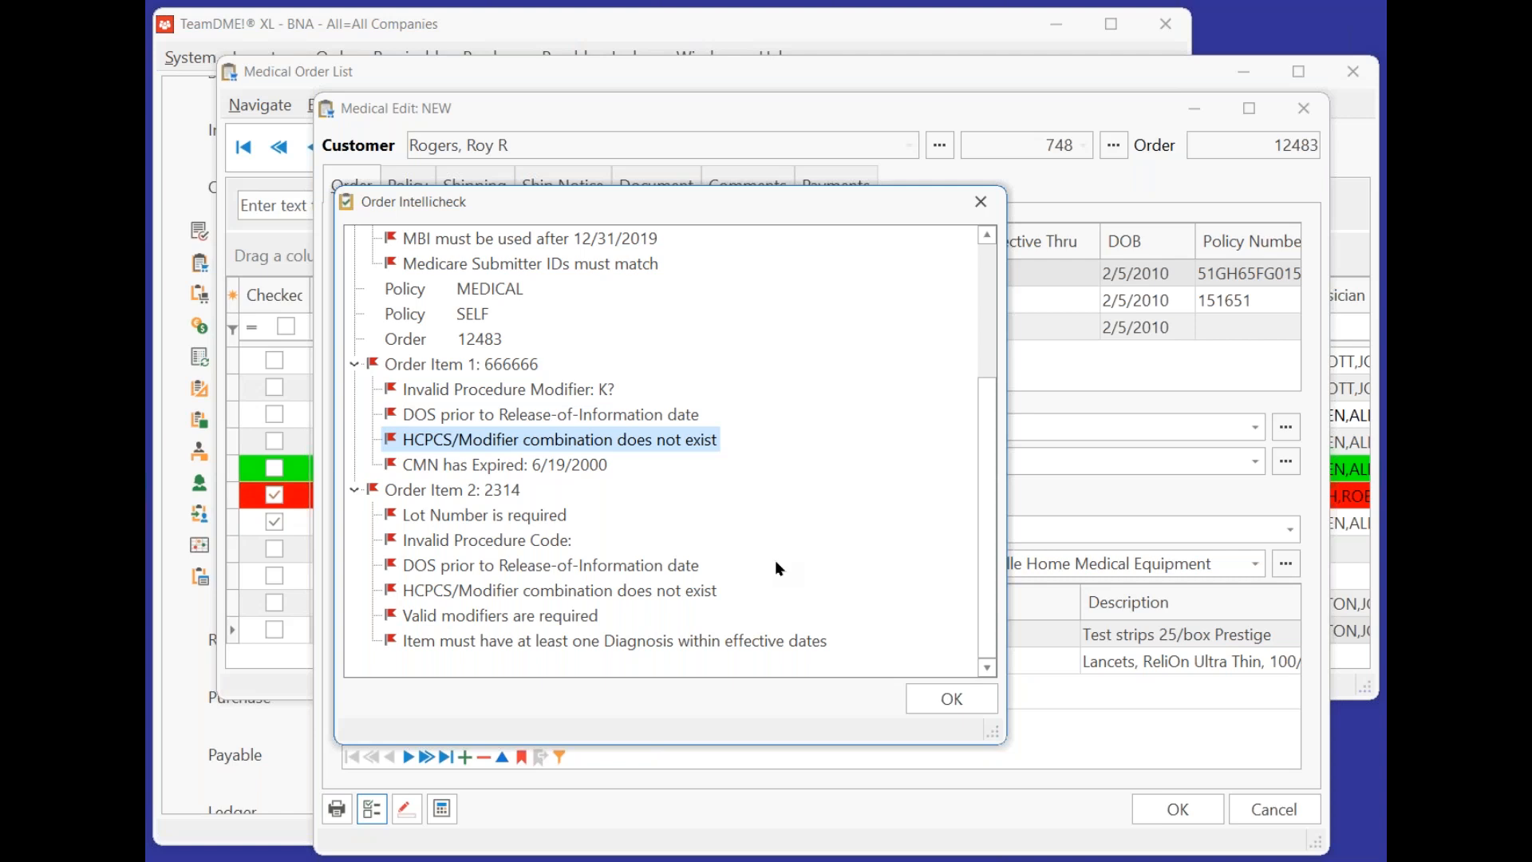
pyautogui.click(953, 699)
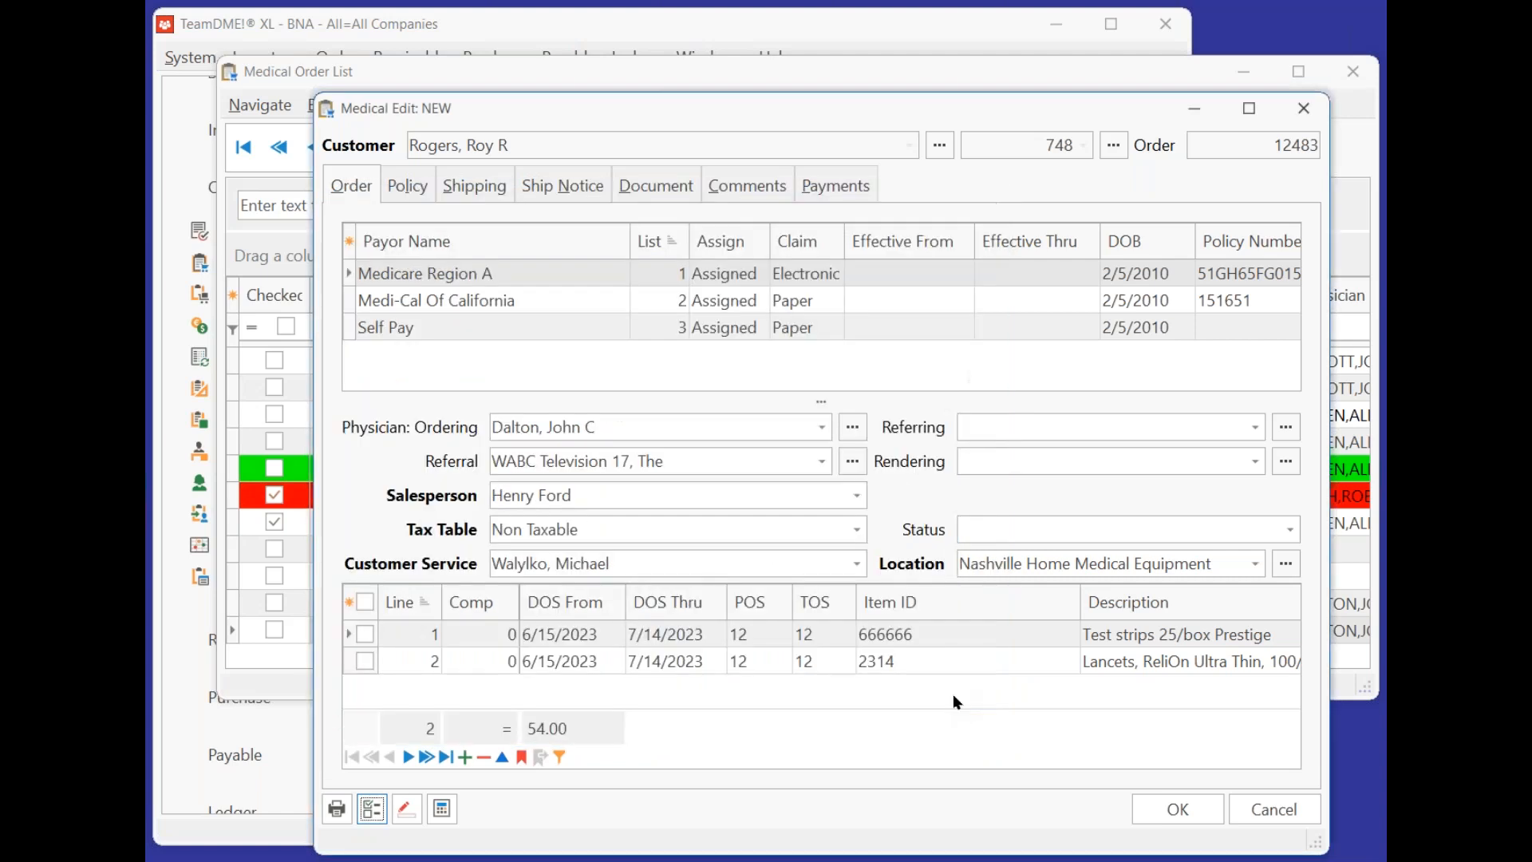
# Open the test strips line item and view its procedure code in the HCPCS lookup without picking a new code.
pyautogui.click(670, 638)
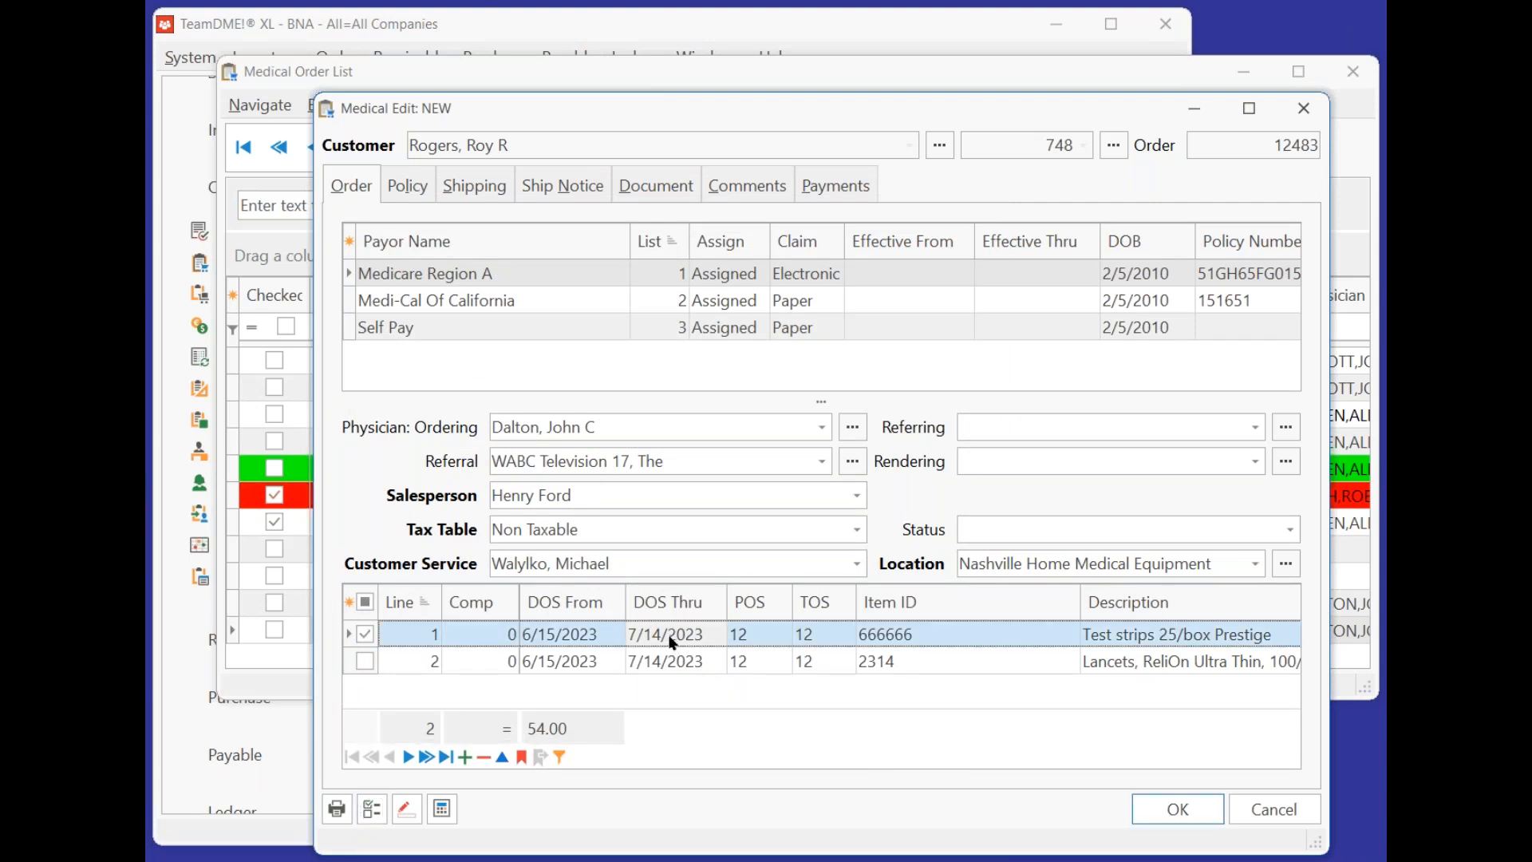
pyautogui.doubleClick(670, 639)
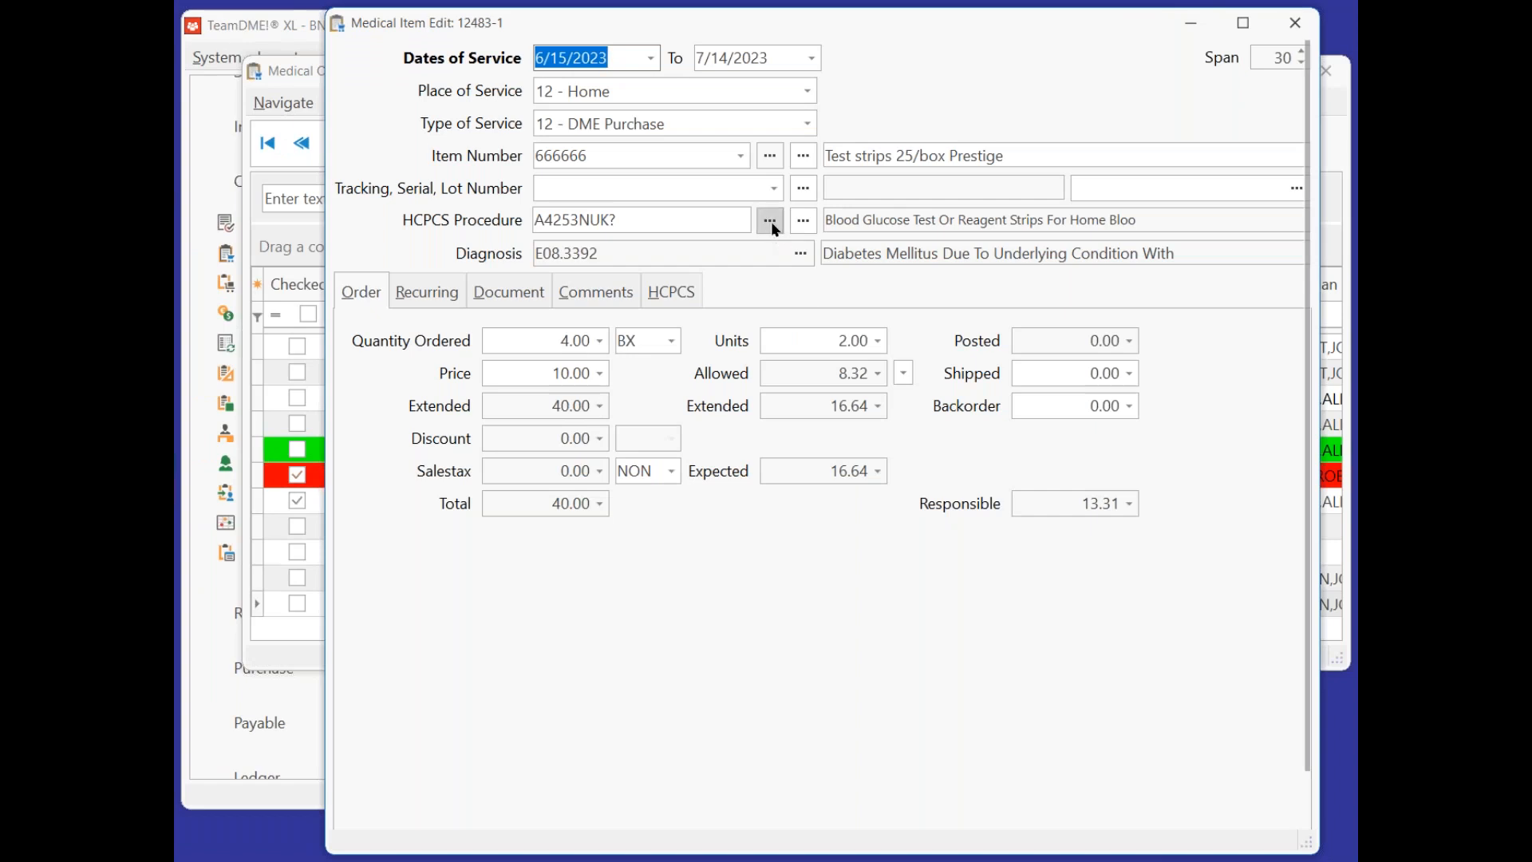
pyautogui.moveTo(718, 220); pyautogui.dragTo(507, 226)
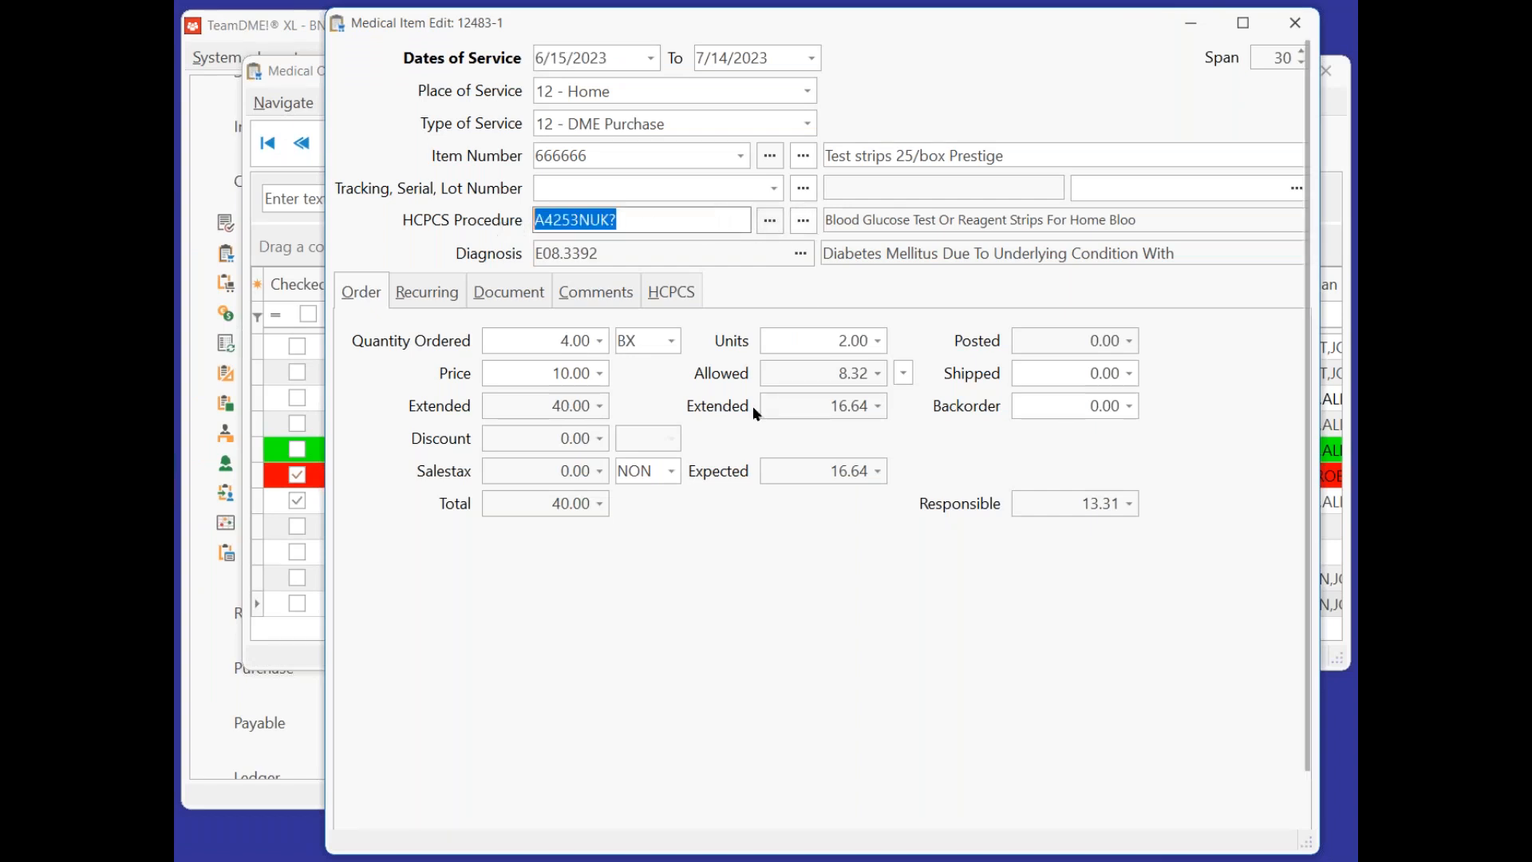
pyautogui.click(771, 222)
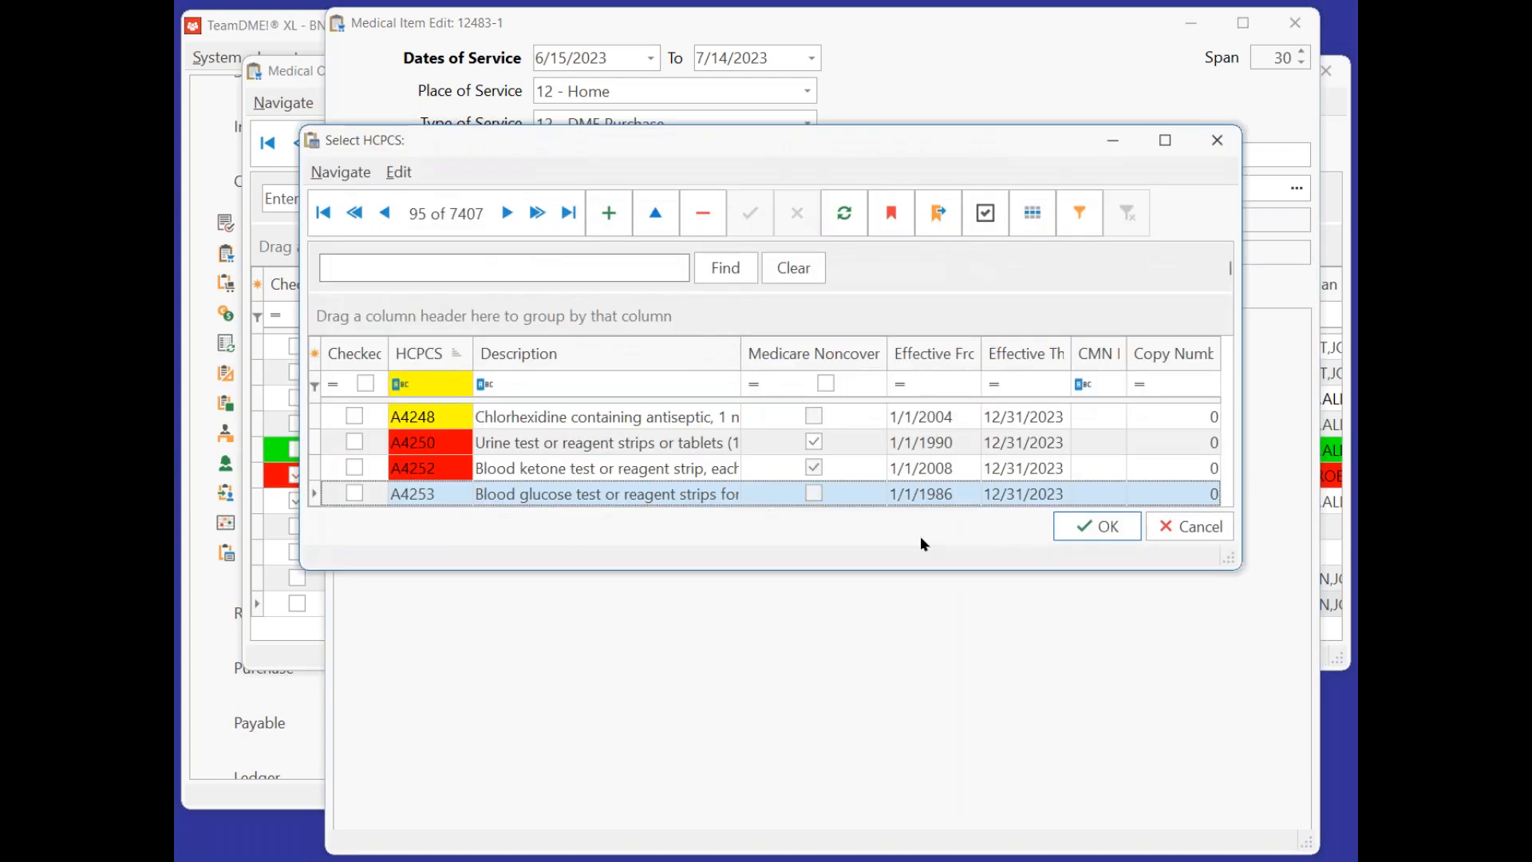
pyautogui.click(1212, 525)
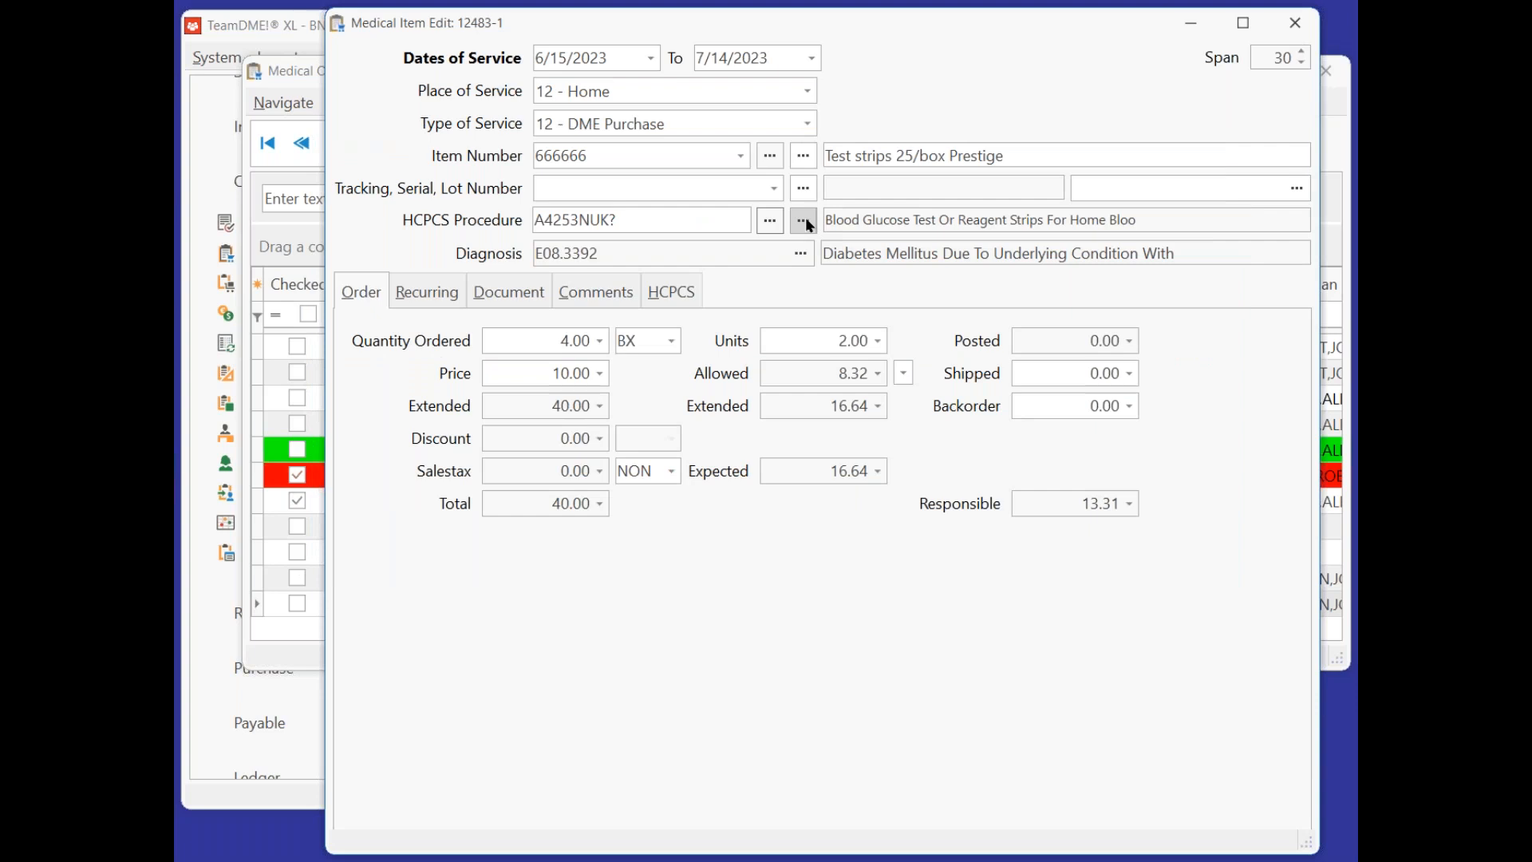
# Apply the NU KS modifier combination to A4253 from the LCD list and save the test strips item despite the shortage.
pyautogui.click(803, 220)
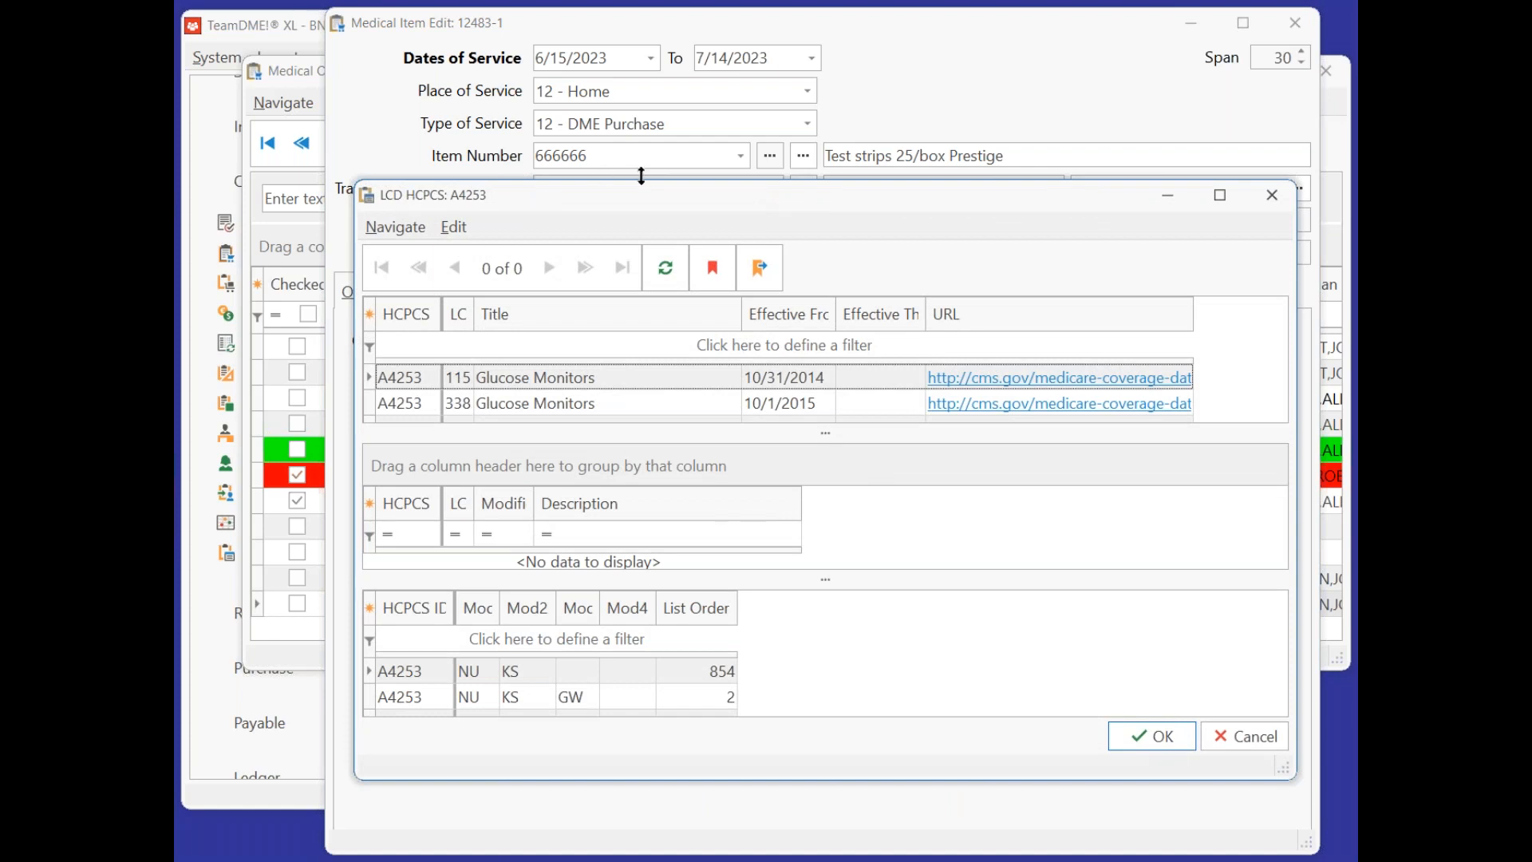
pyautogui.moveTo(690, 194); pyautogui.dragTo(694, 11)
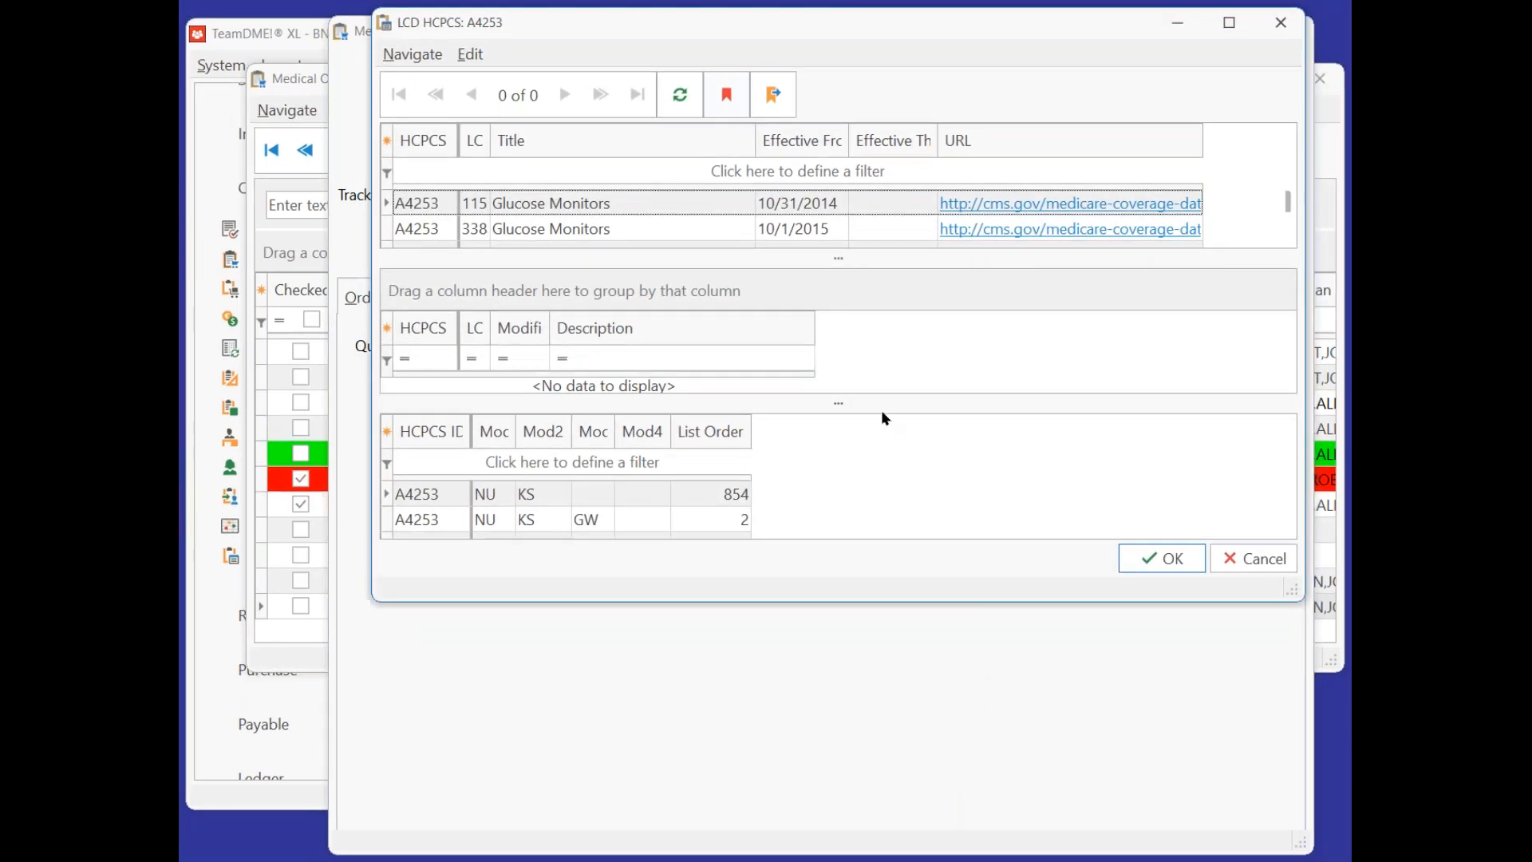
pyautogui.moveTo(999, 601); pyautogui.dragTo(998, 822)
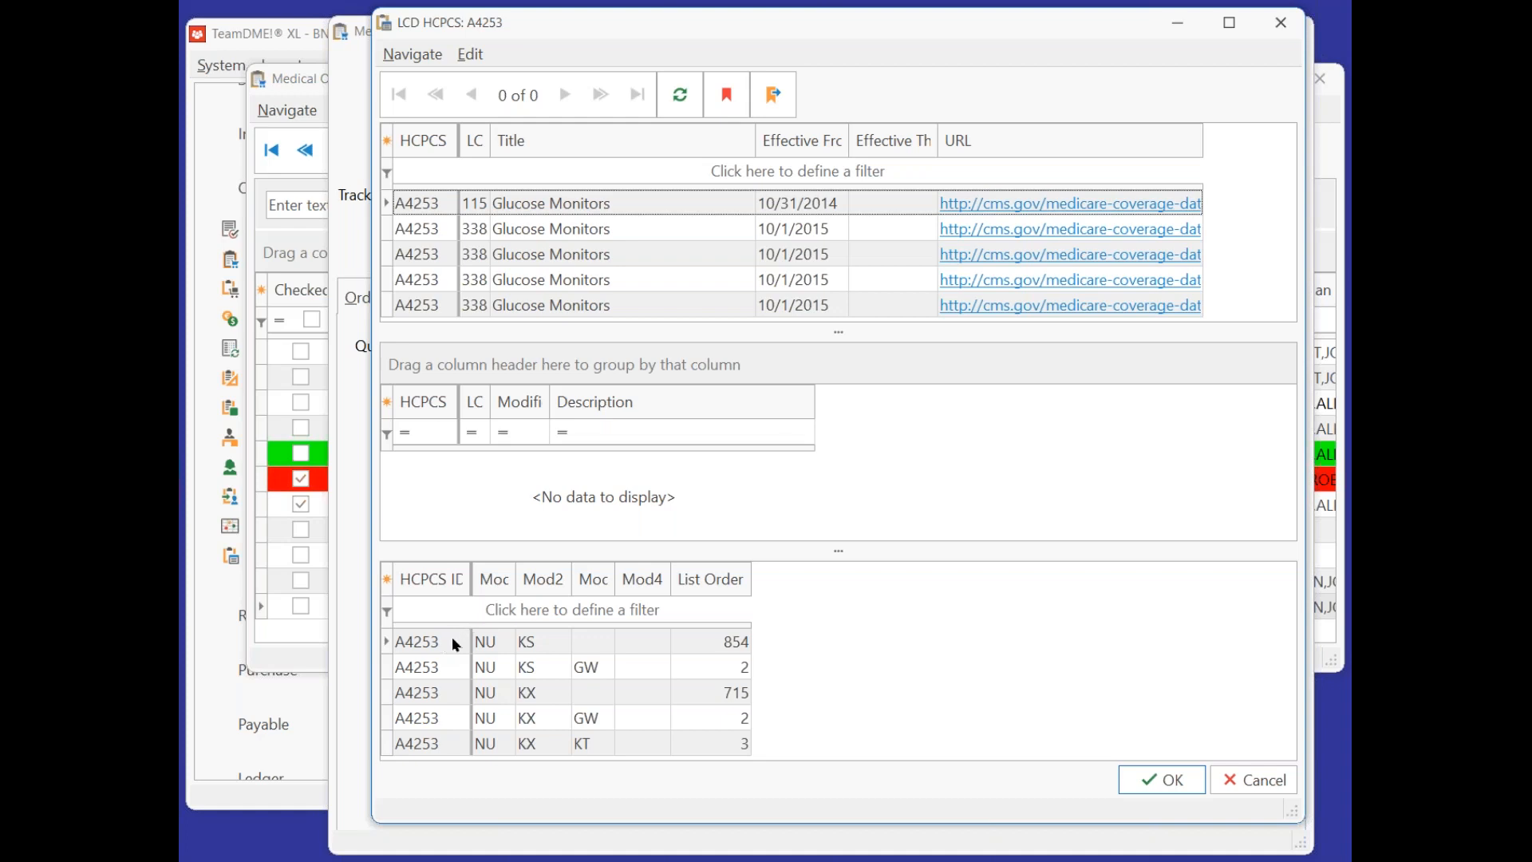
pyautogui.click(452, 638)
pyautogui.click(1171, 782)
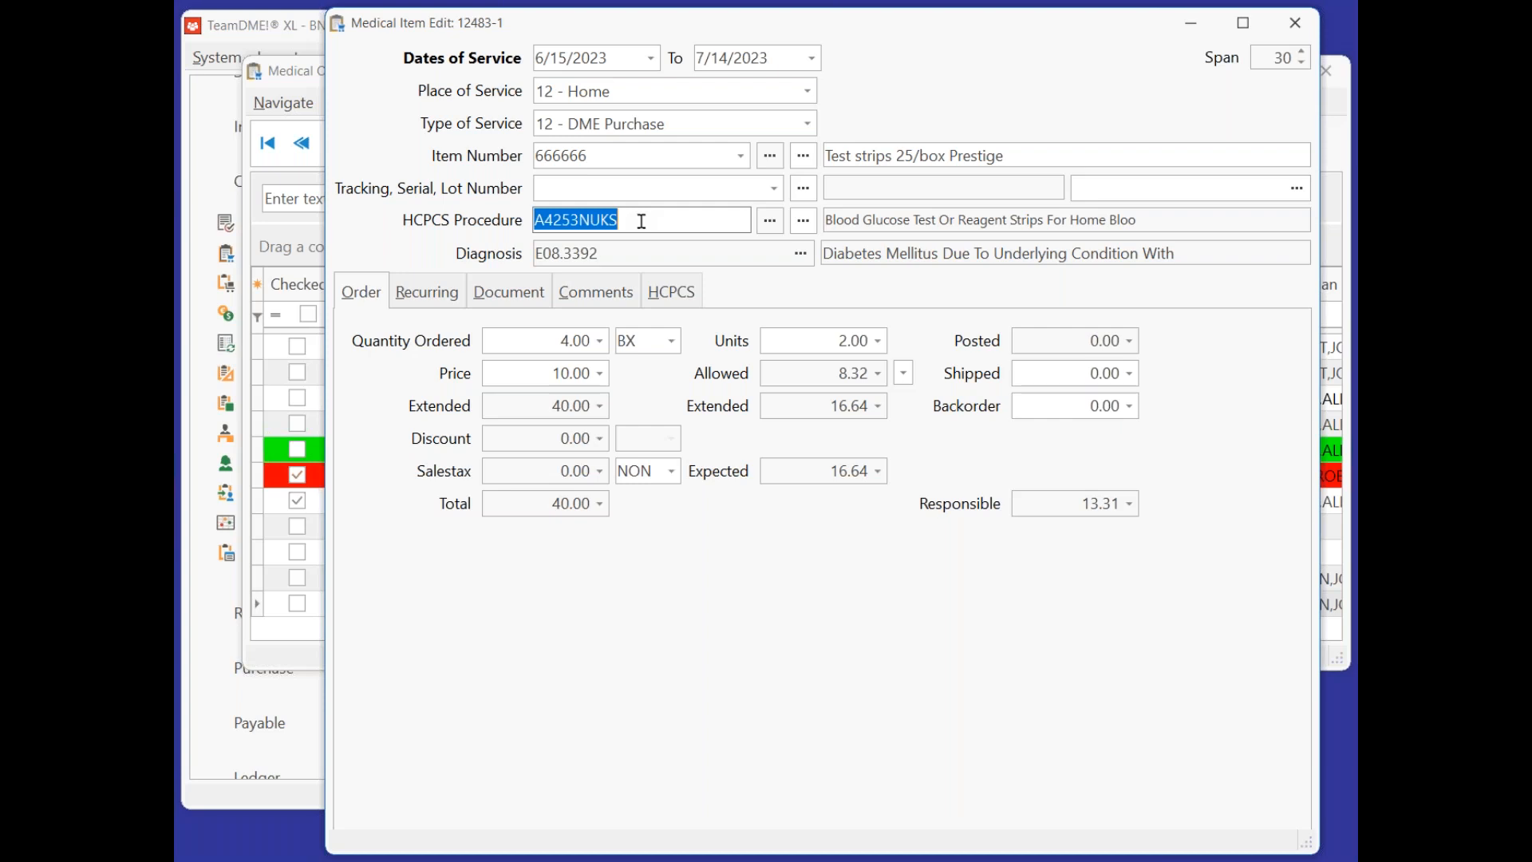
pyautogui.press('Return')
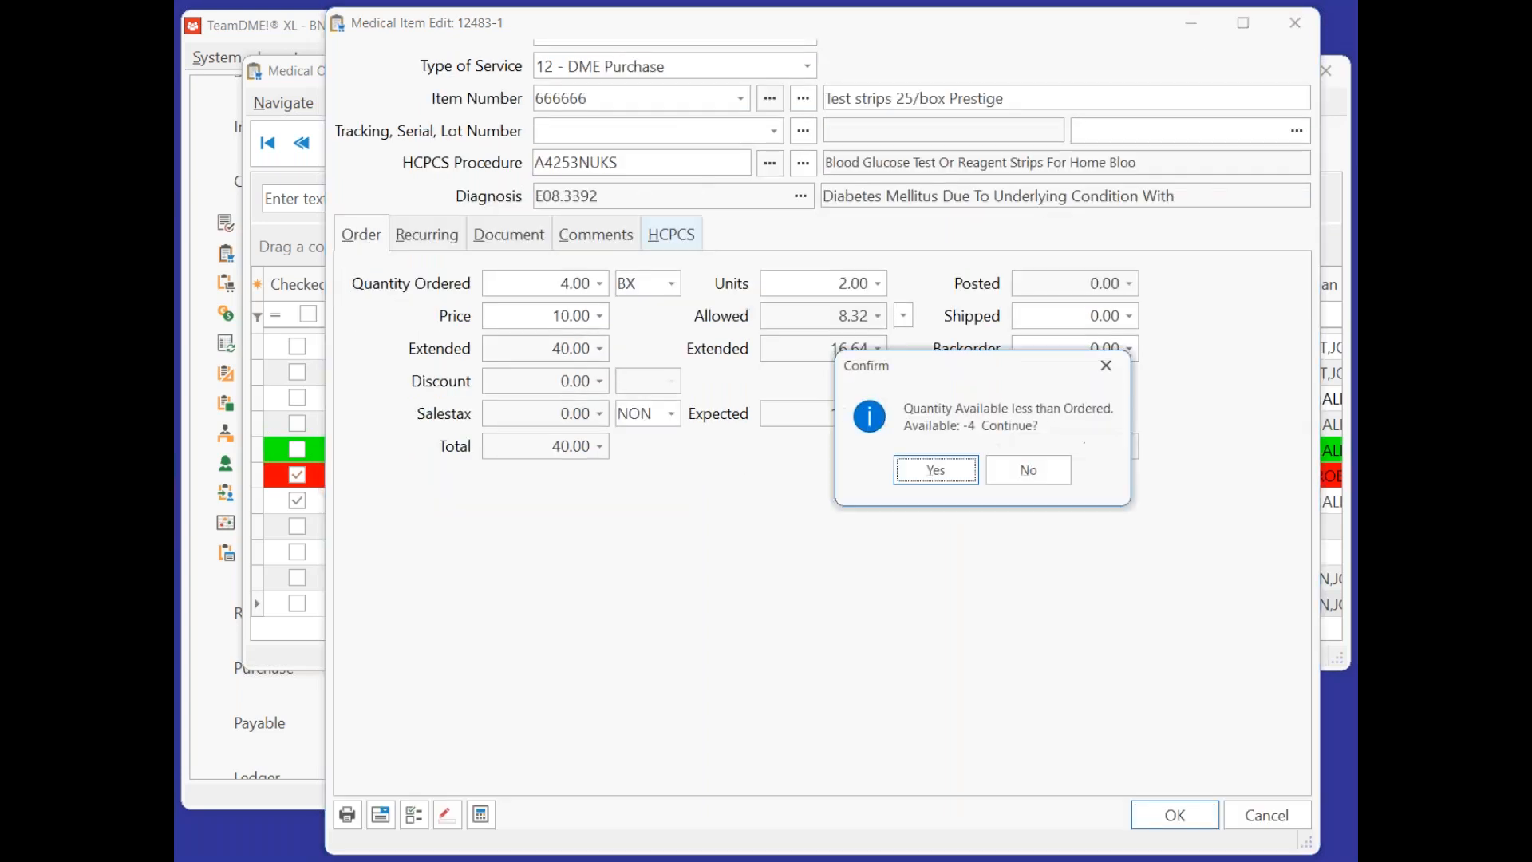
pyautogui.click(938, 475)
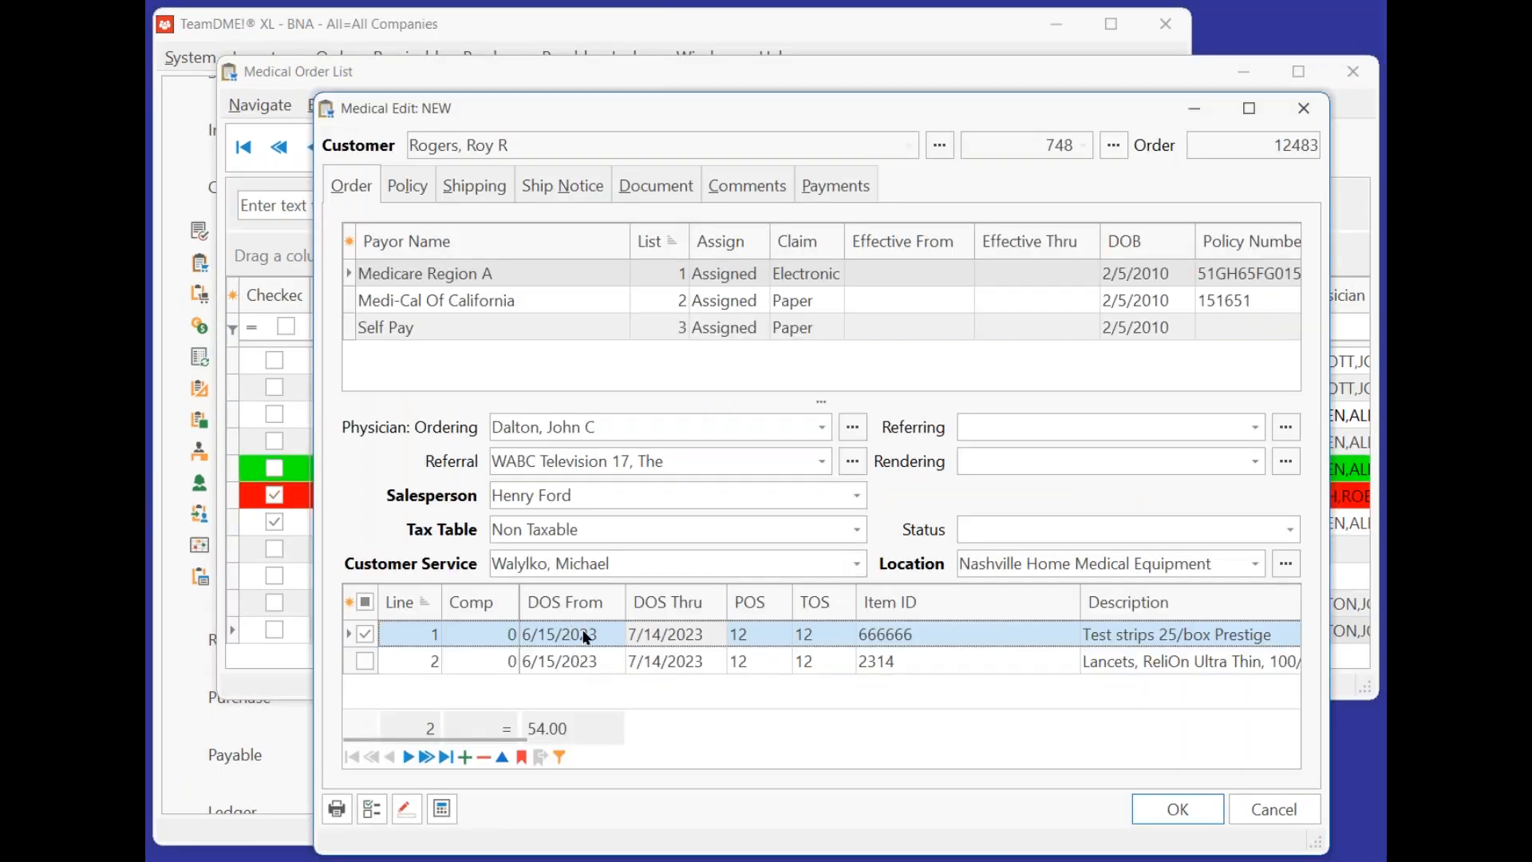
# Rerun the order's Intellicheck and review the flags on both line items, including the lancets' lot number requirement.
pyautogui.click(373, 811)
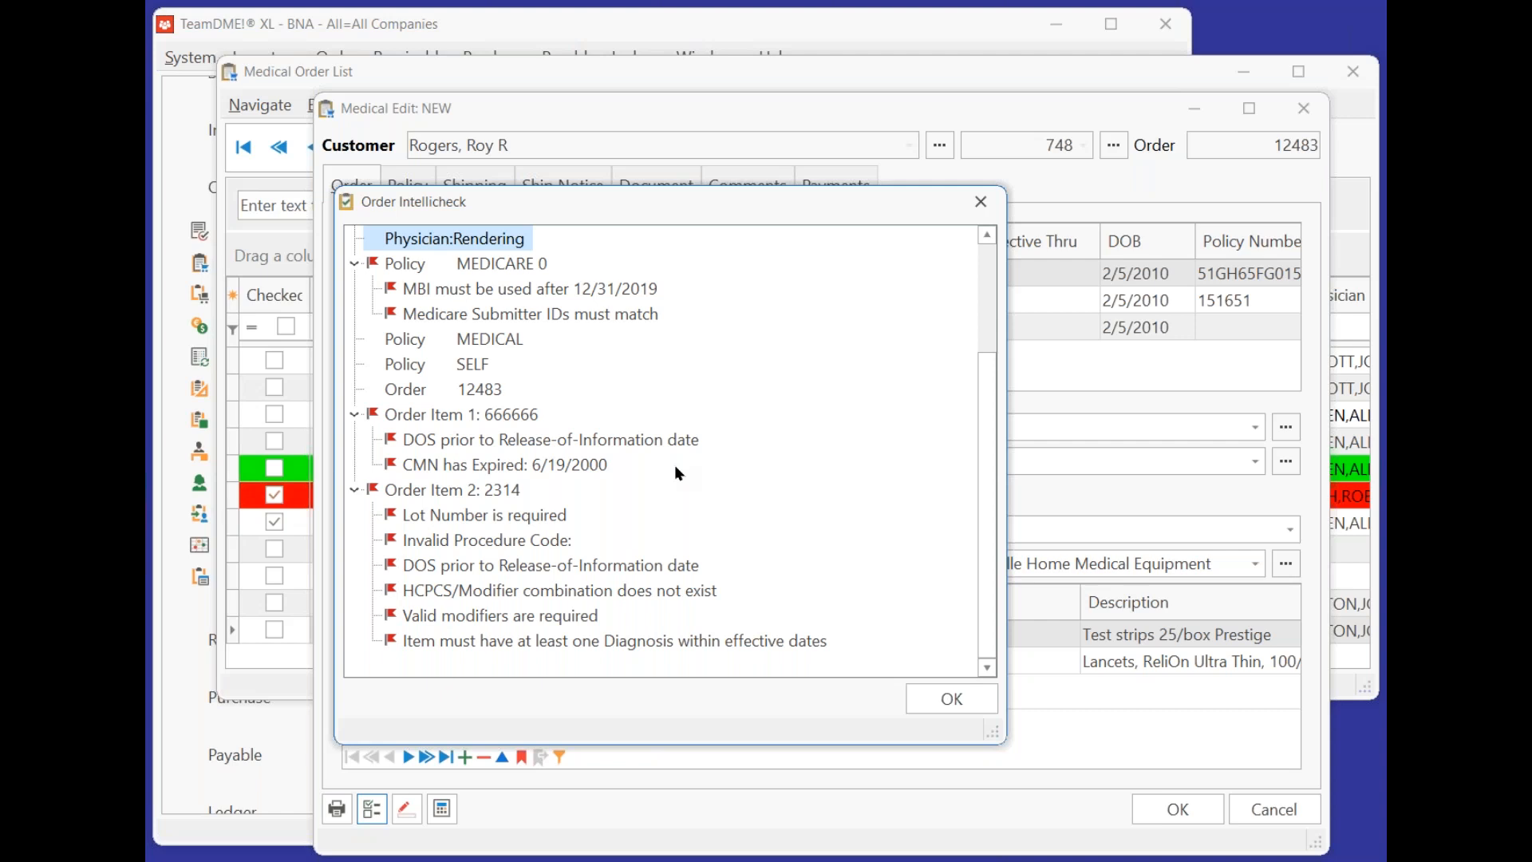
pyautogui.click(463, 520)
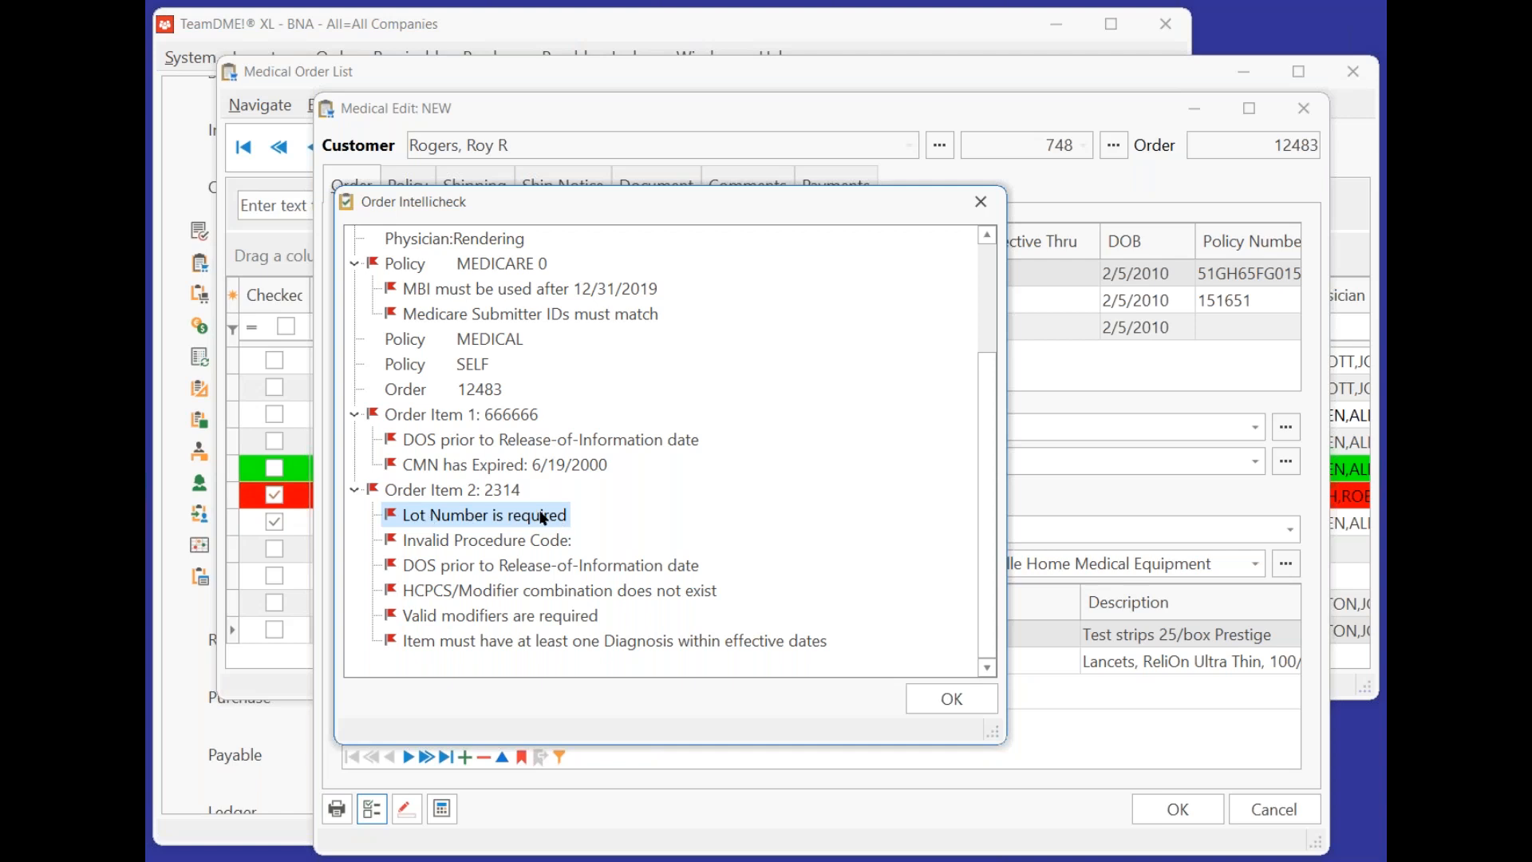
pyautogui.click(952, 699)
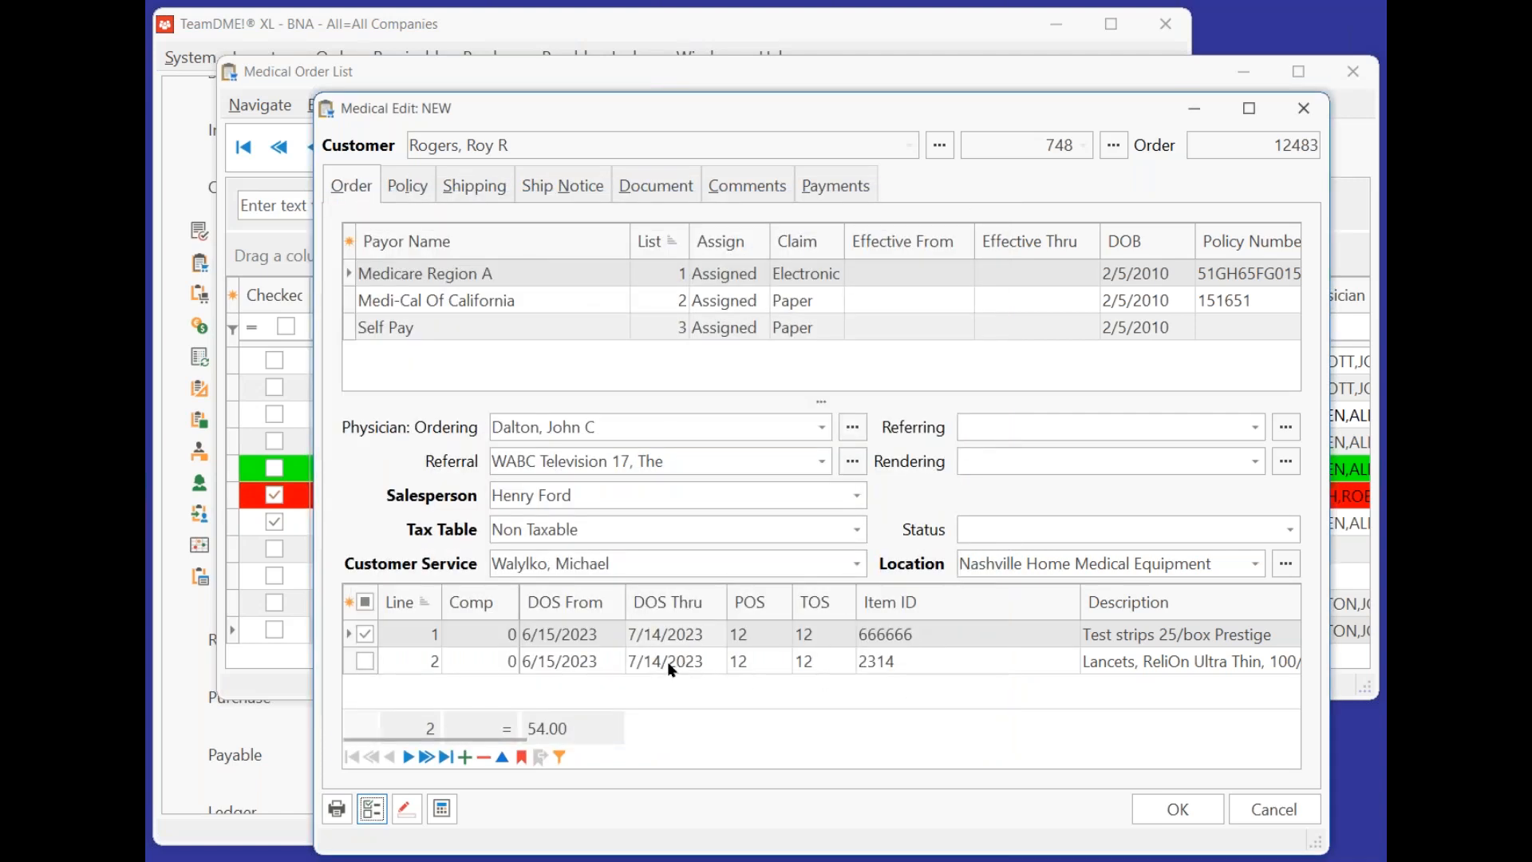
pyautogui.click(672, 671)
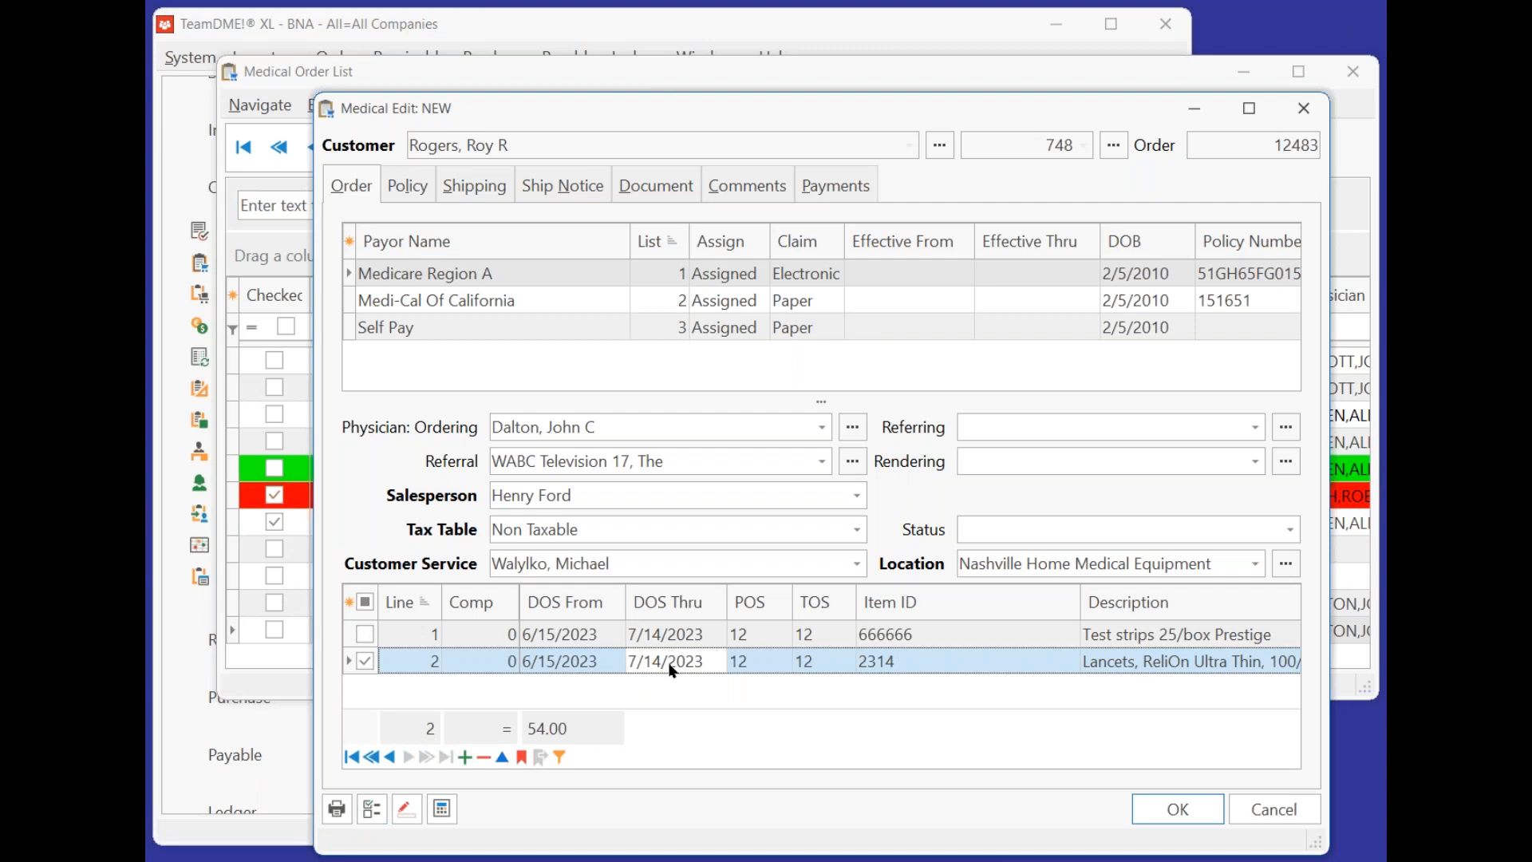
pyautogui.doubleClick(672, 662)
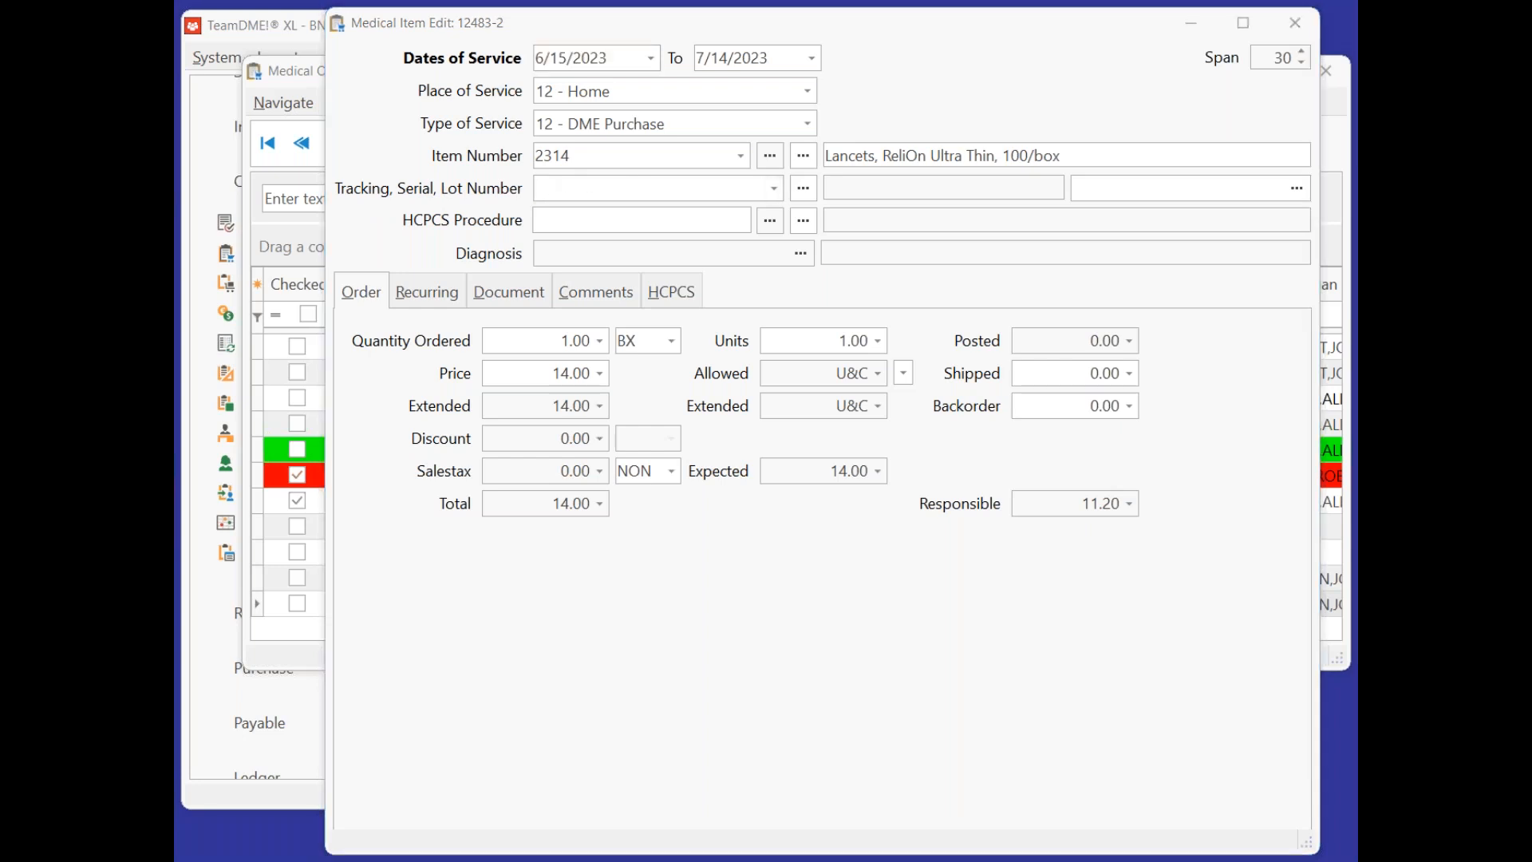
pyautogui.moveTo(1101, 150)
pyautogui.mouseDown()
pyautogui.moveTo(1252, 150)
pyautogui.moveTo(1310, 214)
pyautogui.moveTo(1090, 230)
pyautogui.moveTo(1070, 143)
pyautogui.mouseUp()
pyautogui.moveTo(441, 158)
pyautogui.mouseDown()
pyautogui.moveTo(517, 197)
pyautogui.moveTo(335, 169)
pyautogui.moveTo(489, 162)
pyautogui.mouseUp()
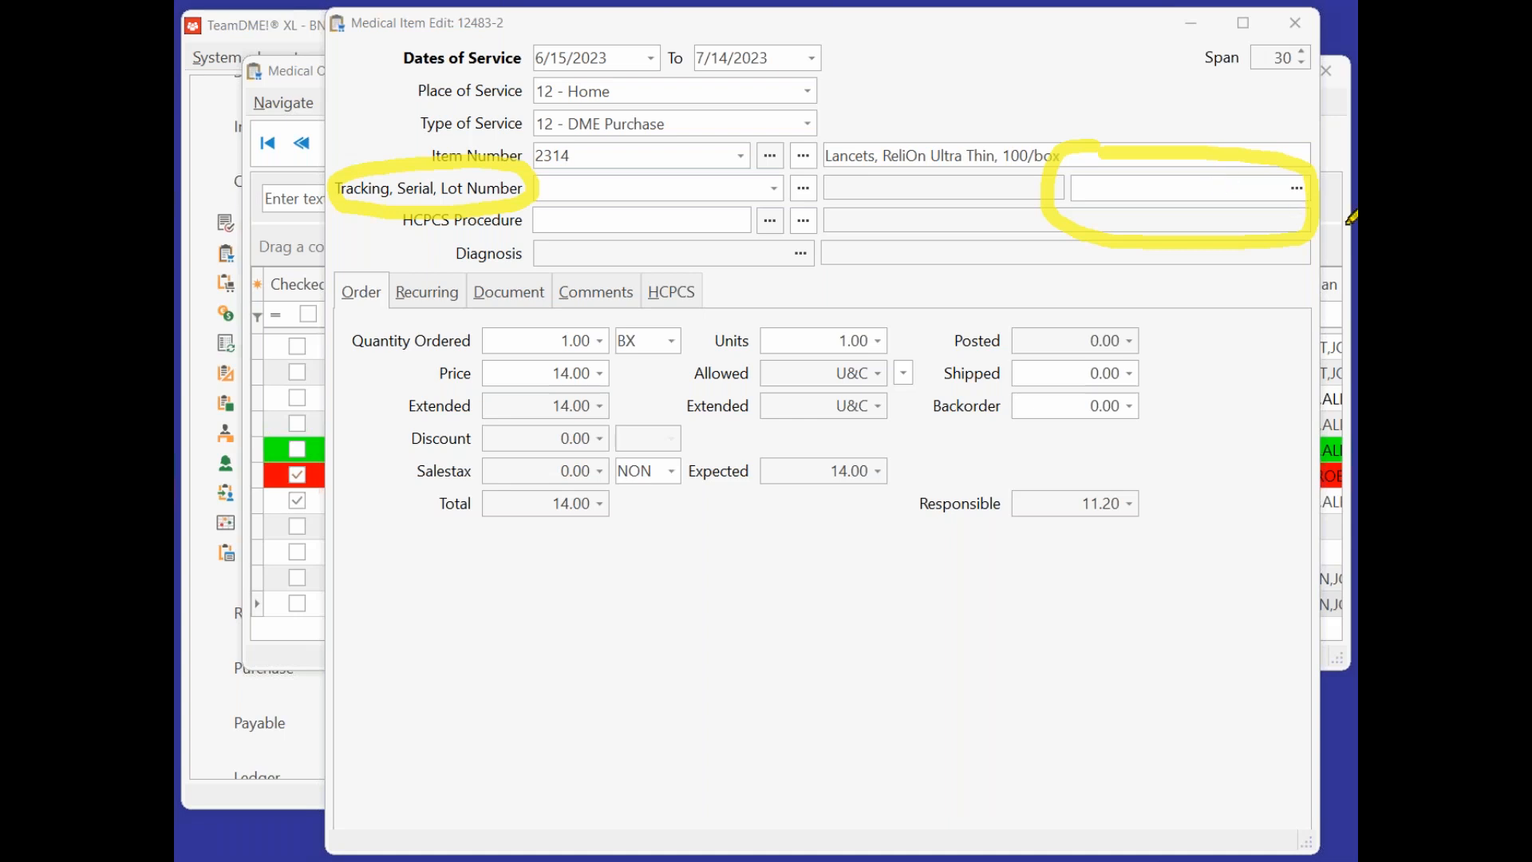
pyautogui.press('Escape')
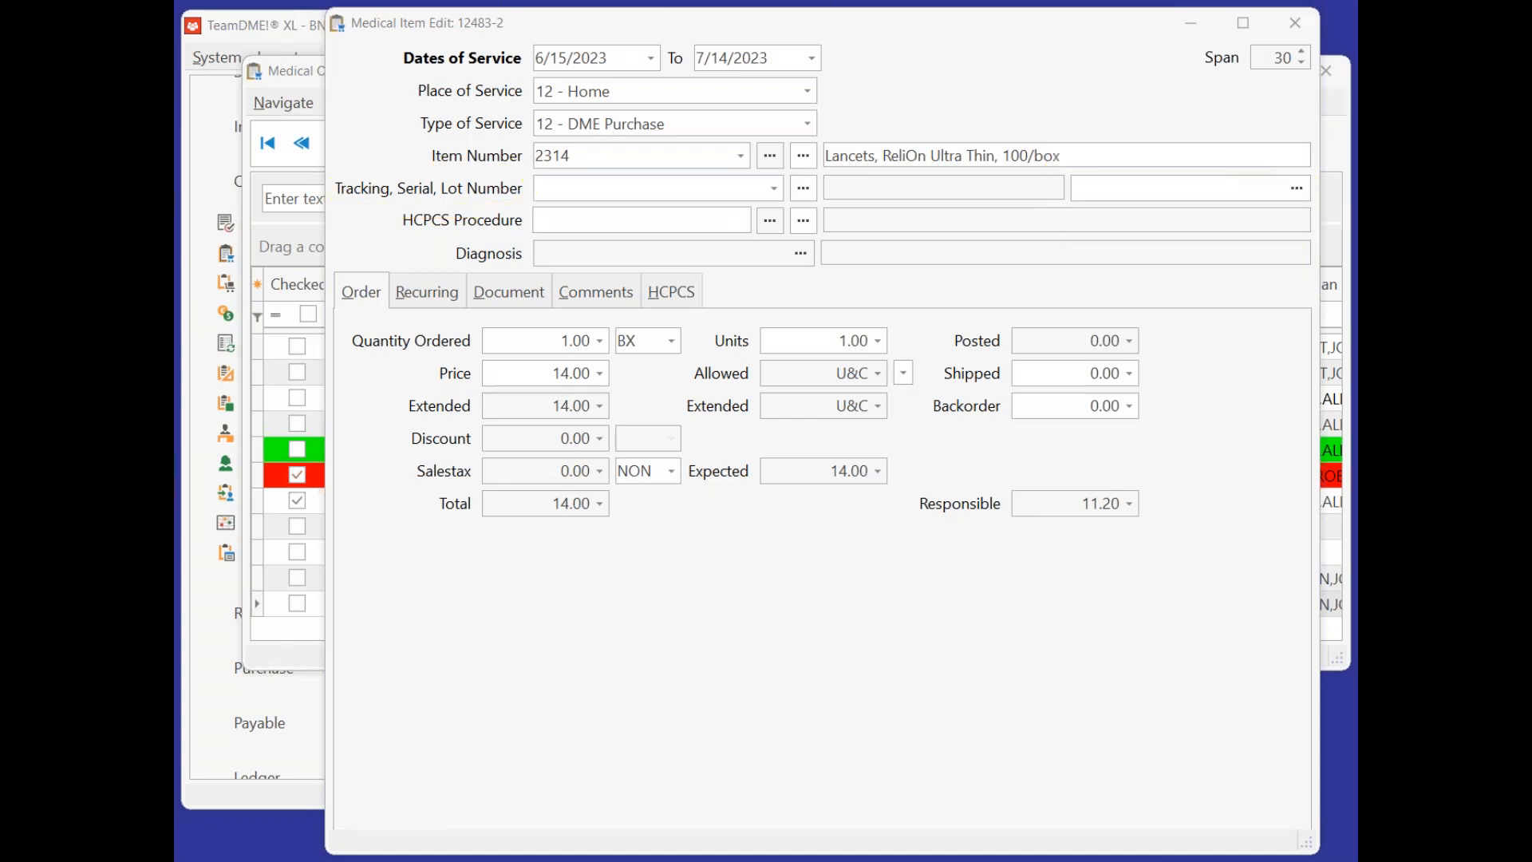
pyautogui.click(1297, 191)
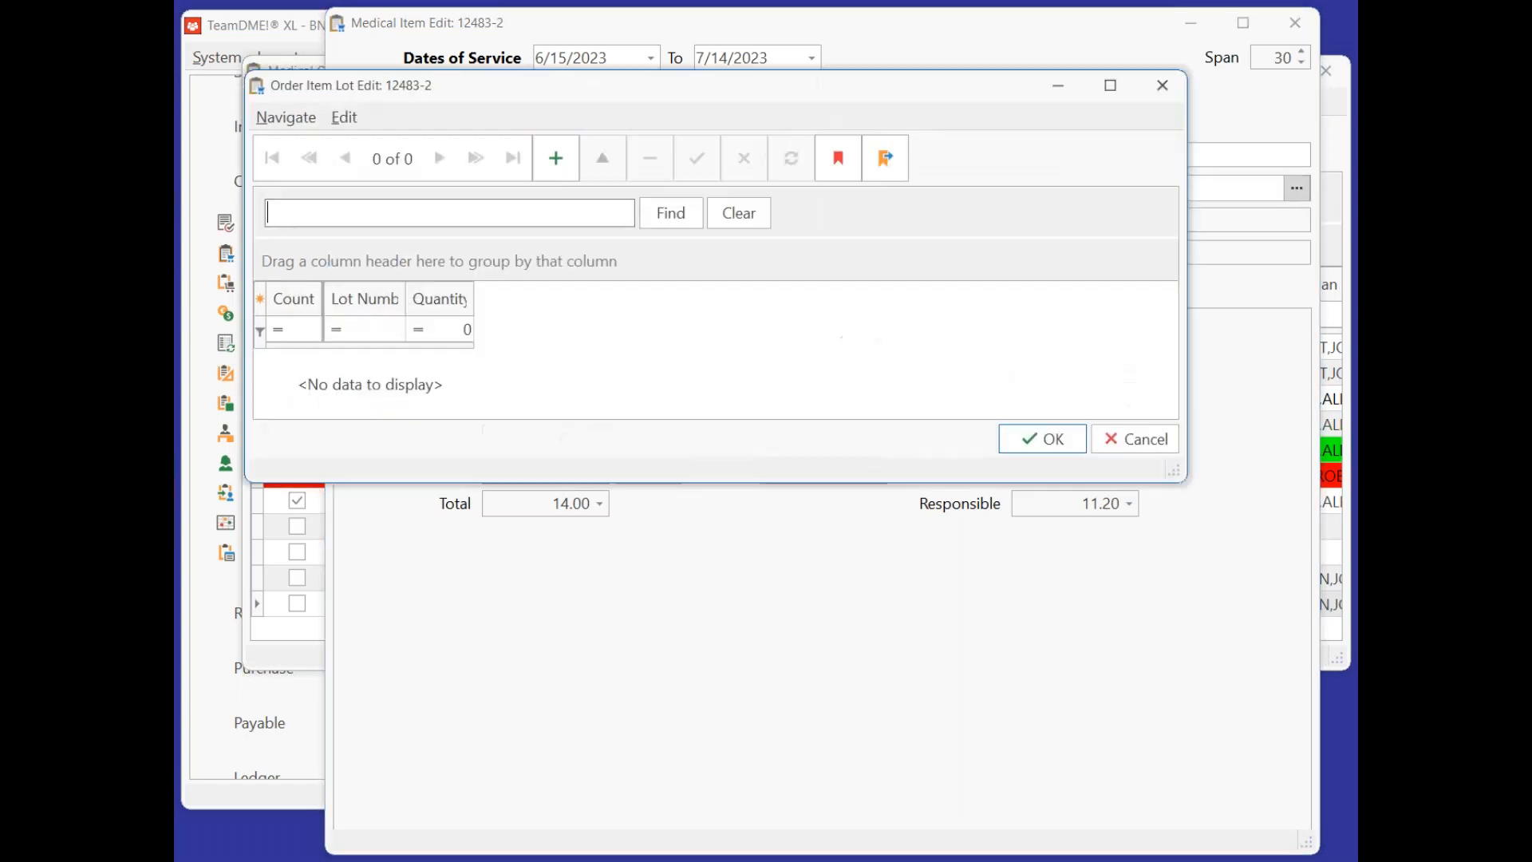
pyautogui.click(556, 158)
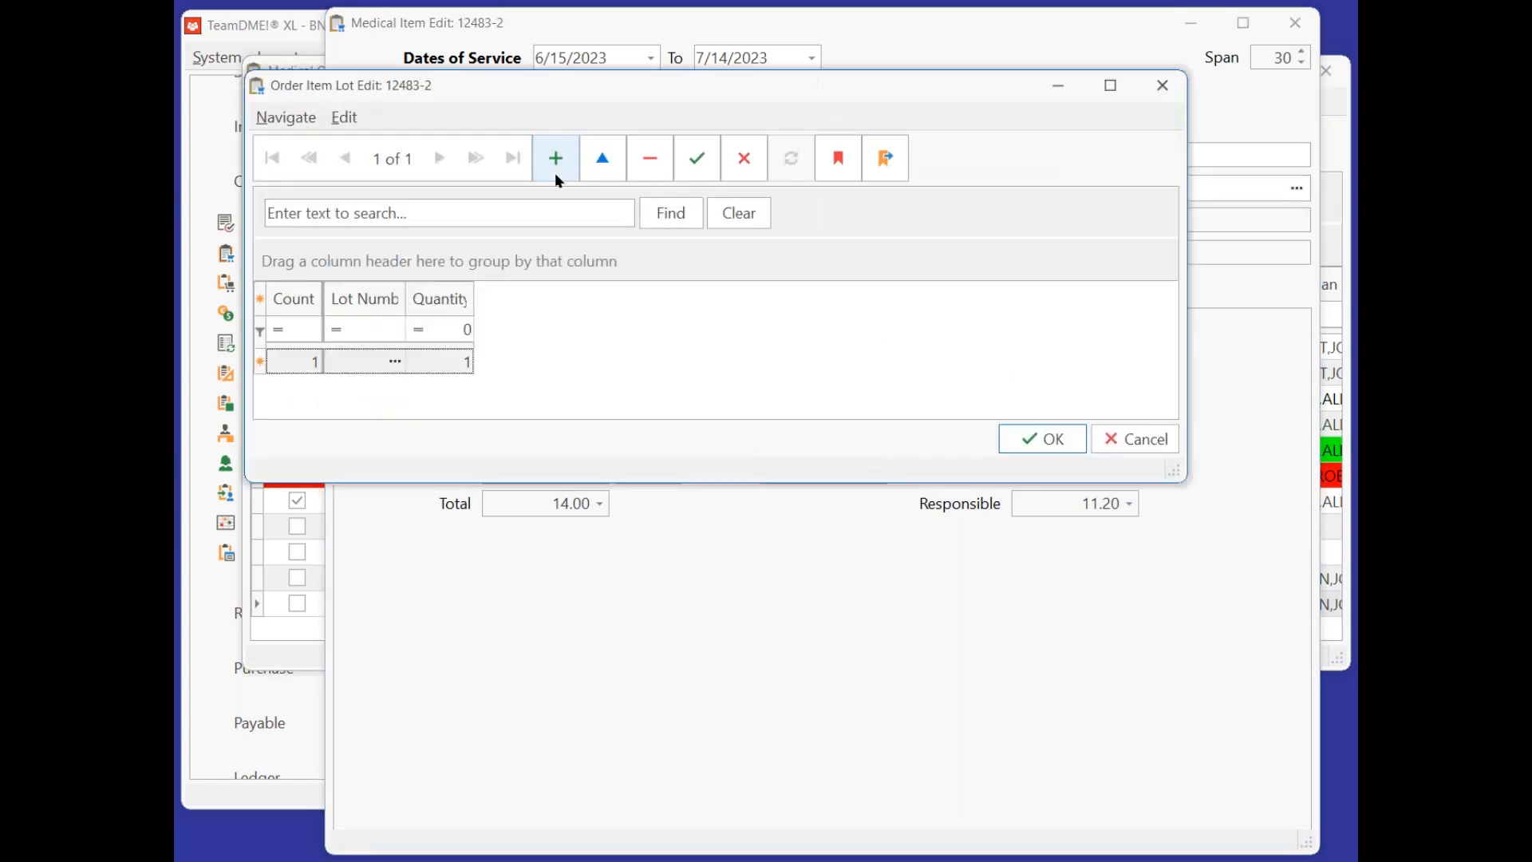
pyautogui.click(354, 363)
pyautogui.write('5841651')
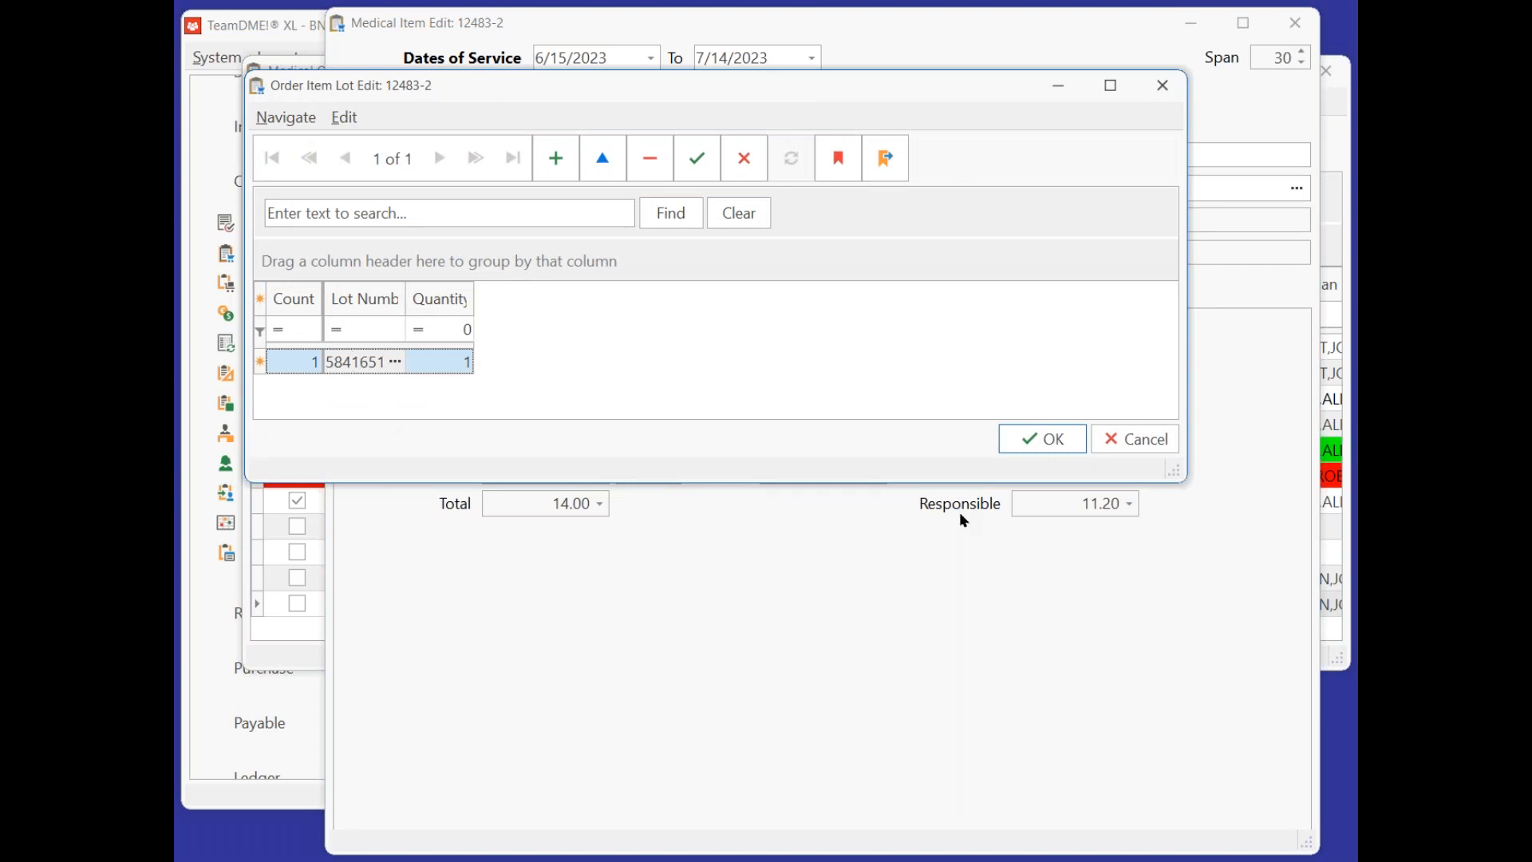
pyautogui.click(1037, 445)
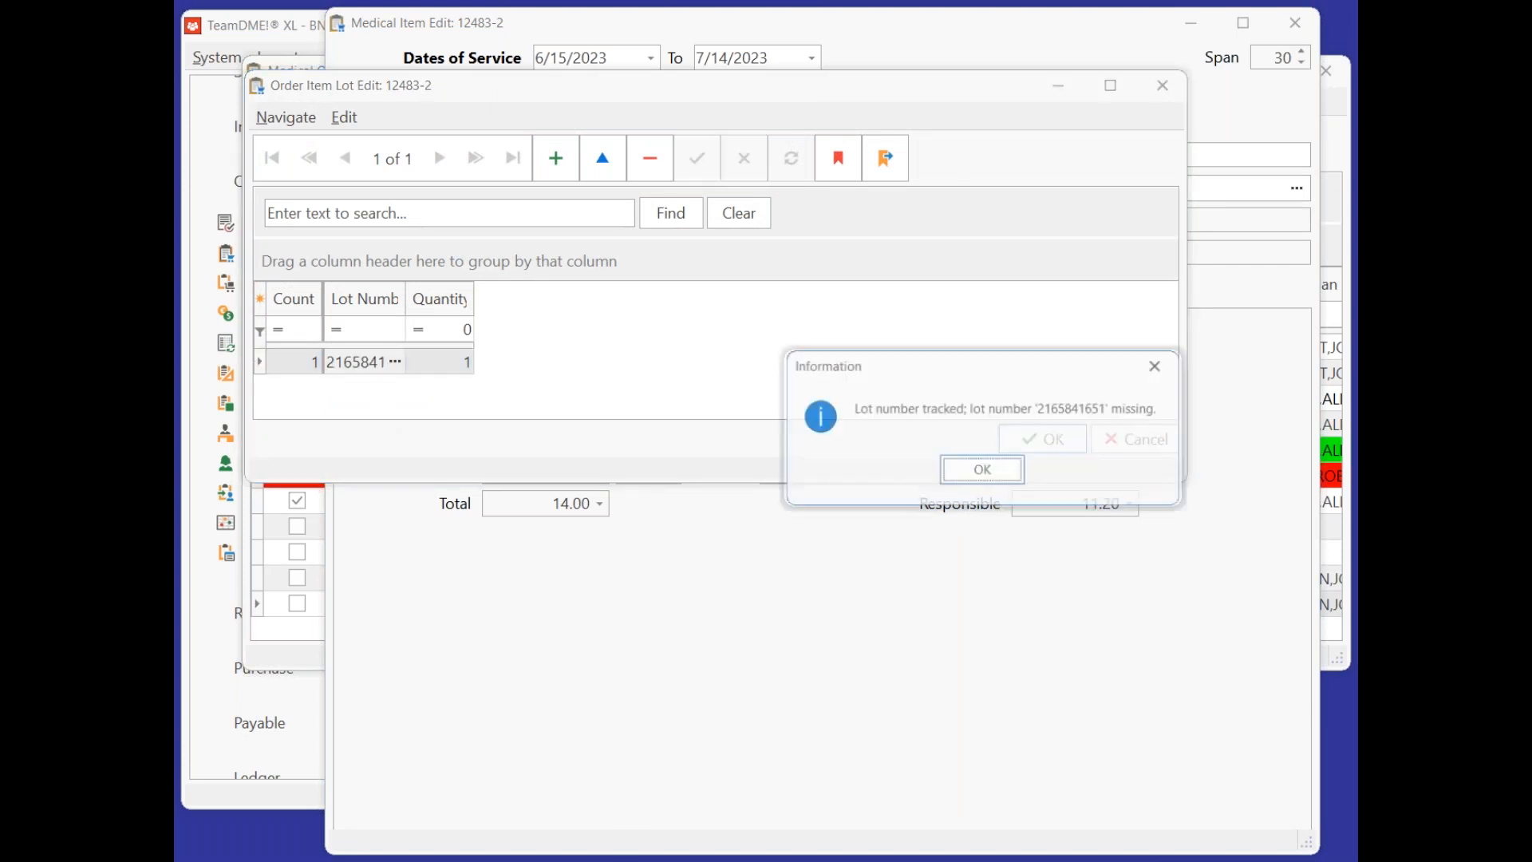
pyautogui.click(982, 471)
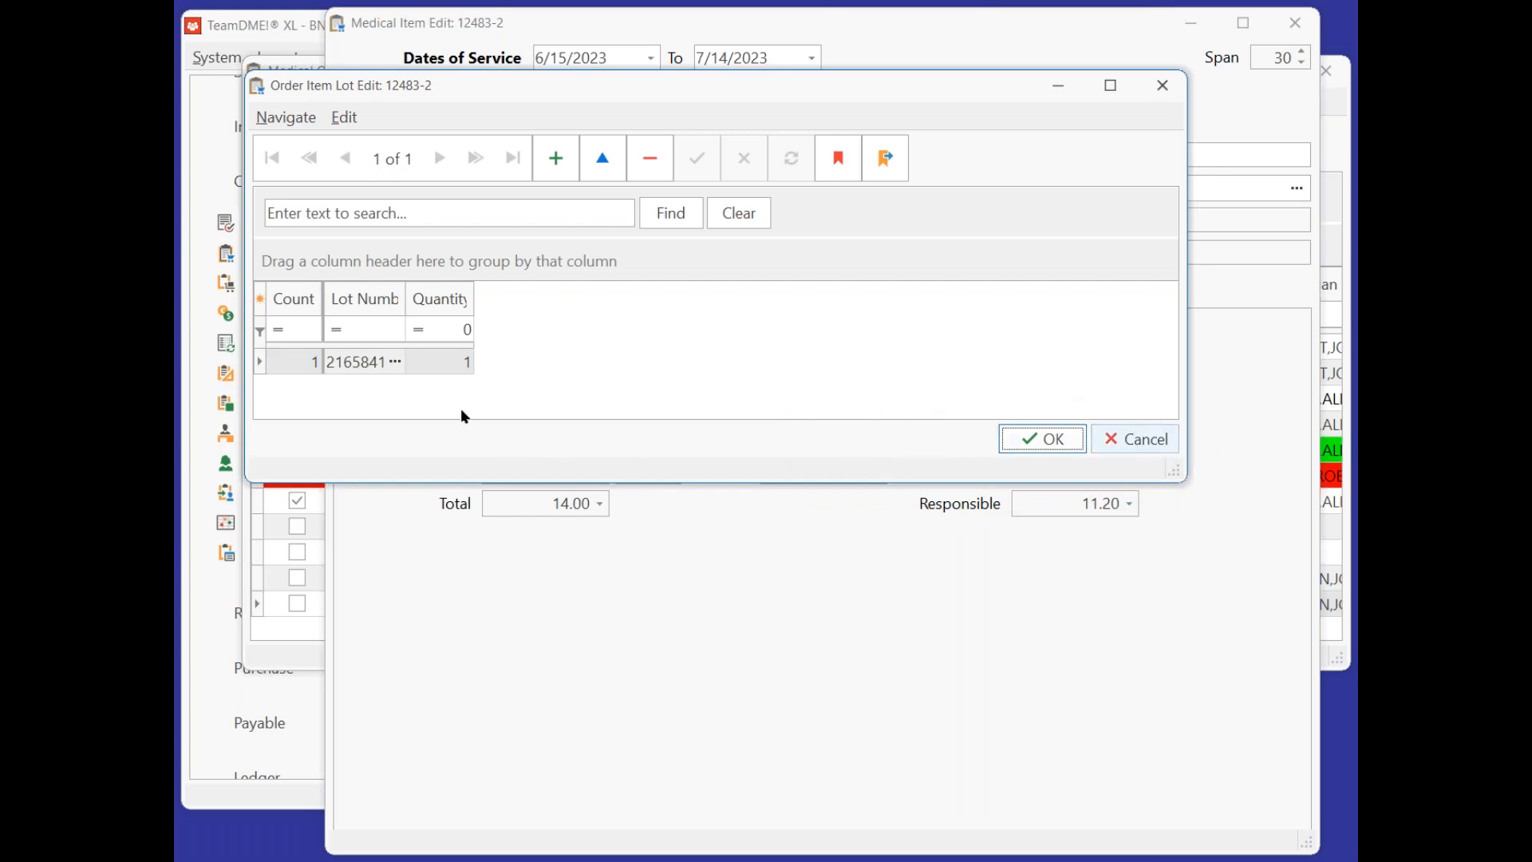
pyautogui.click(1139, 438)
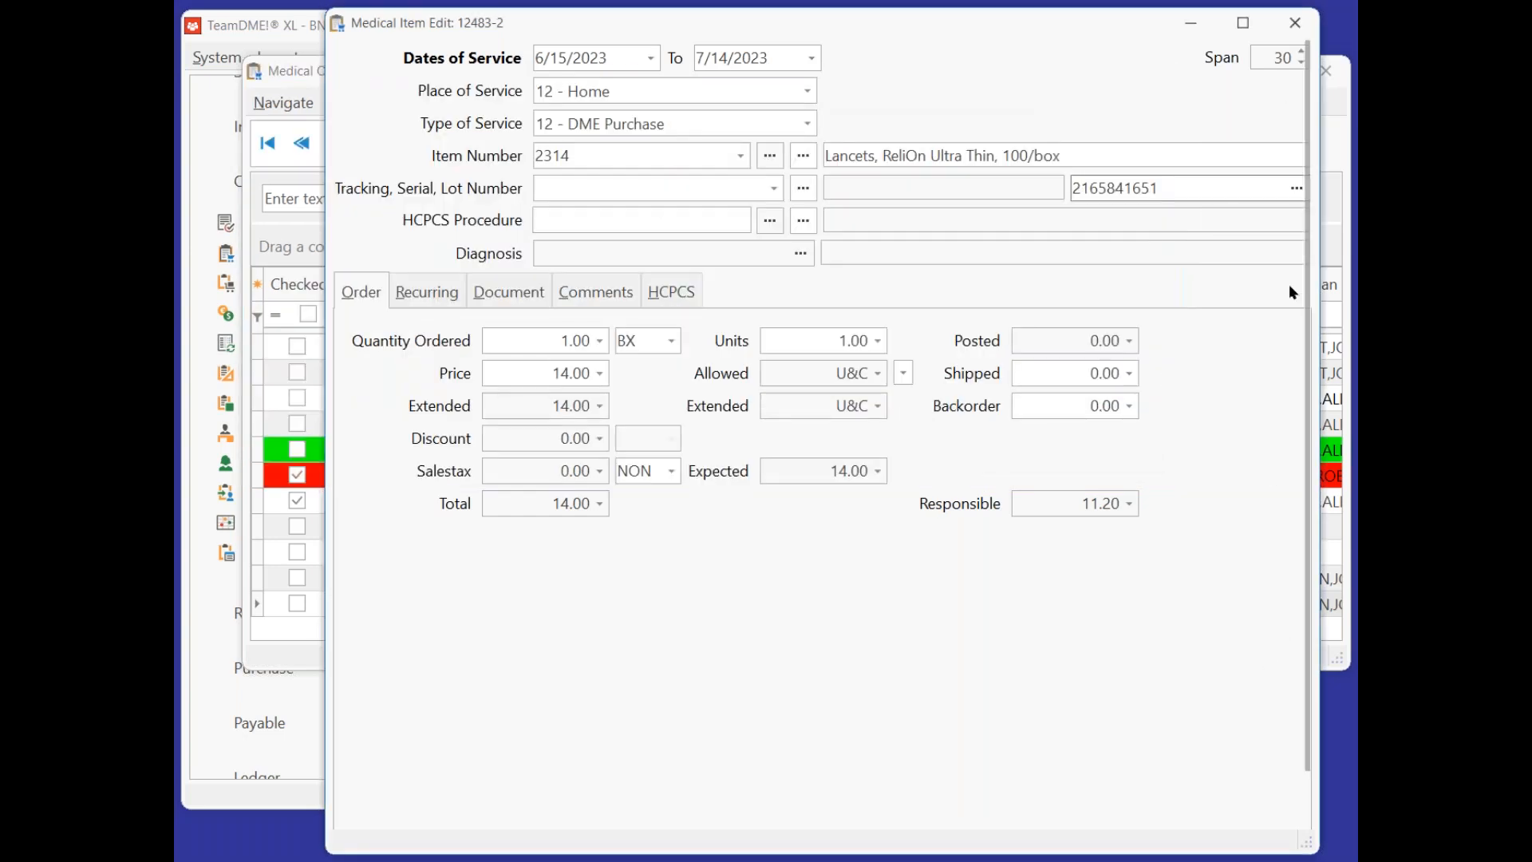
pyautogui.click(925, 471)
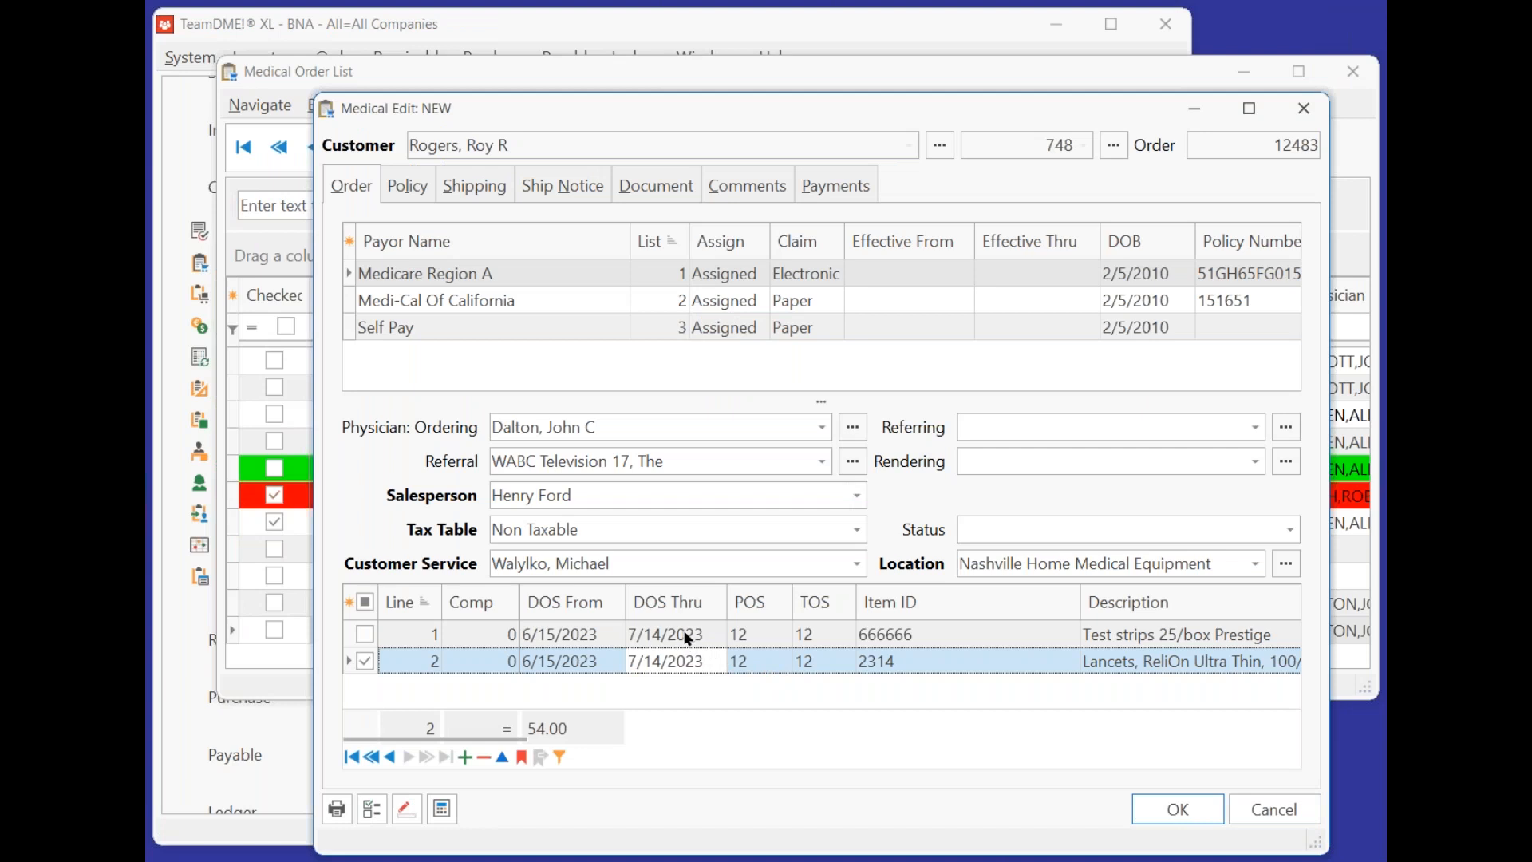
# Enable the Lot Number option on inventory item 666666, reselect it for the test strips line, and save the line despite the shortage.
pyautogui.click(688, 636)
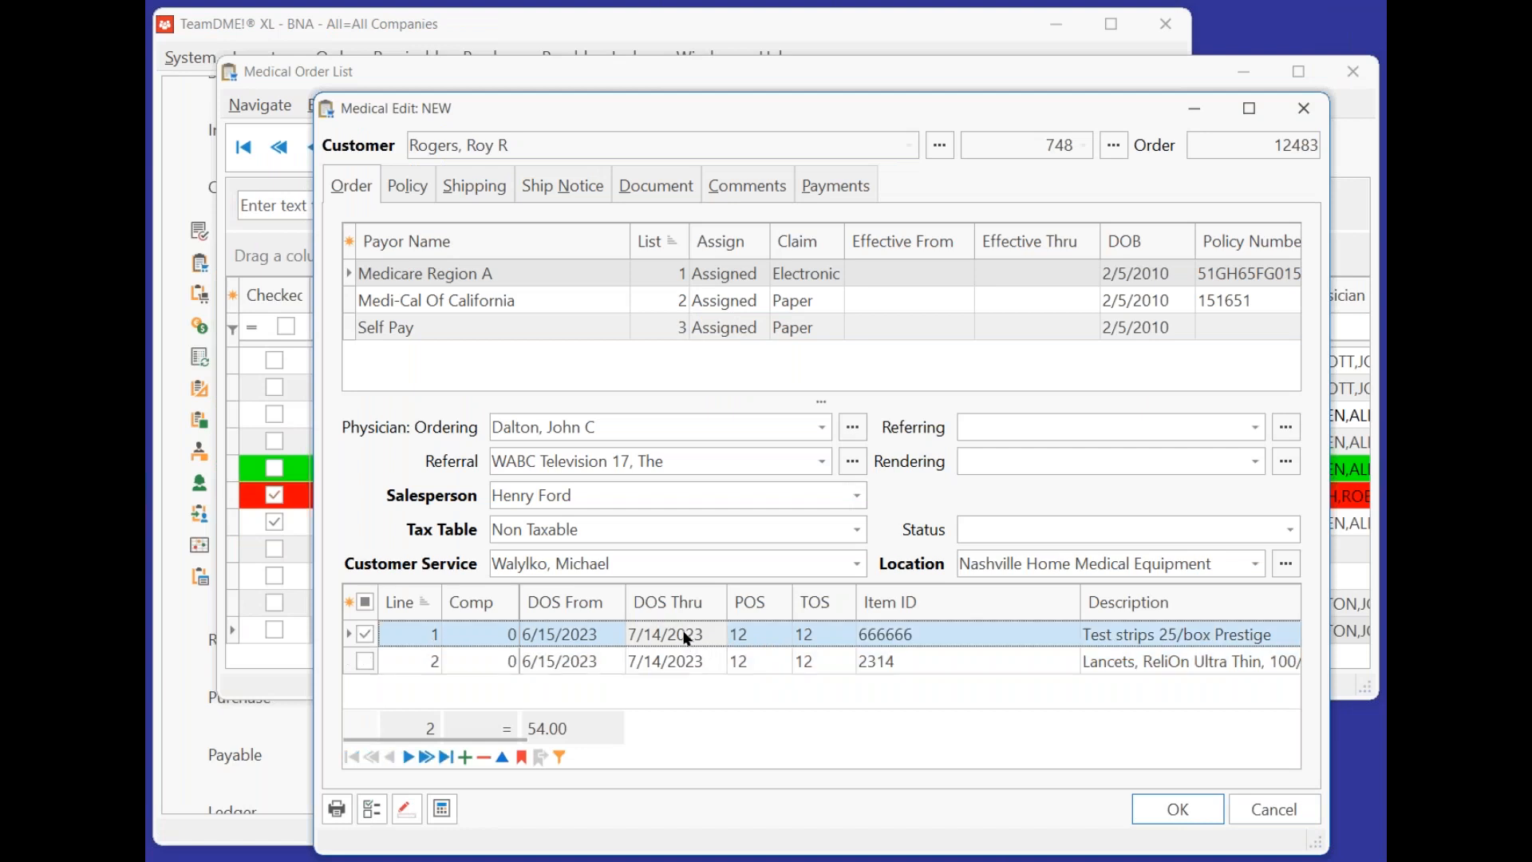
pyautogui.doubleClick(687, 636)
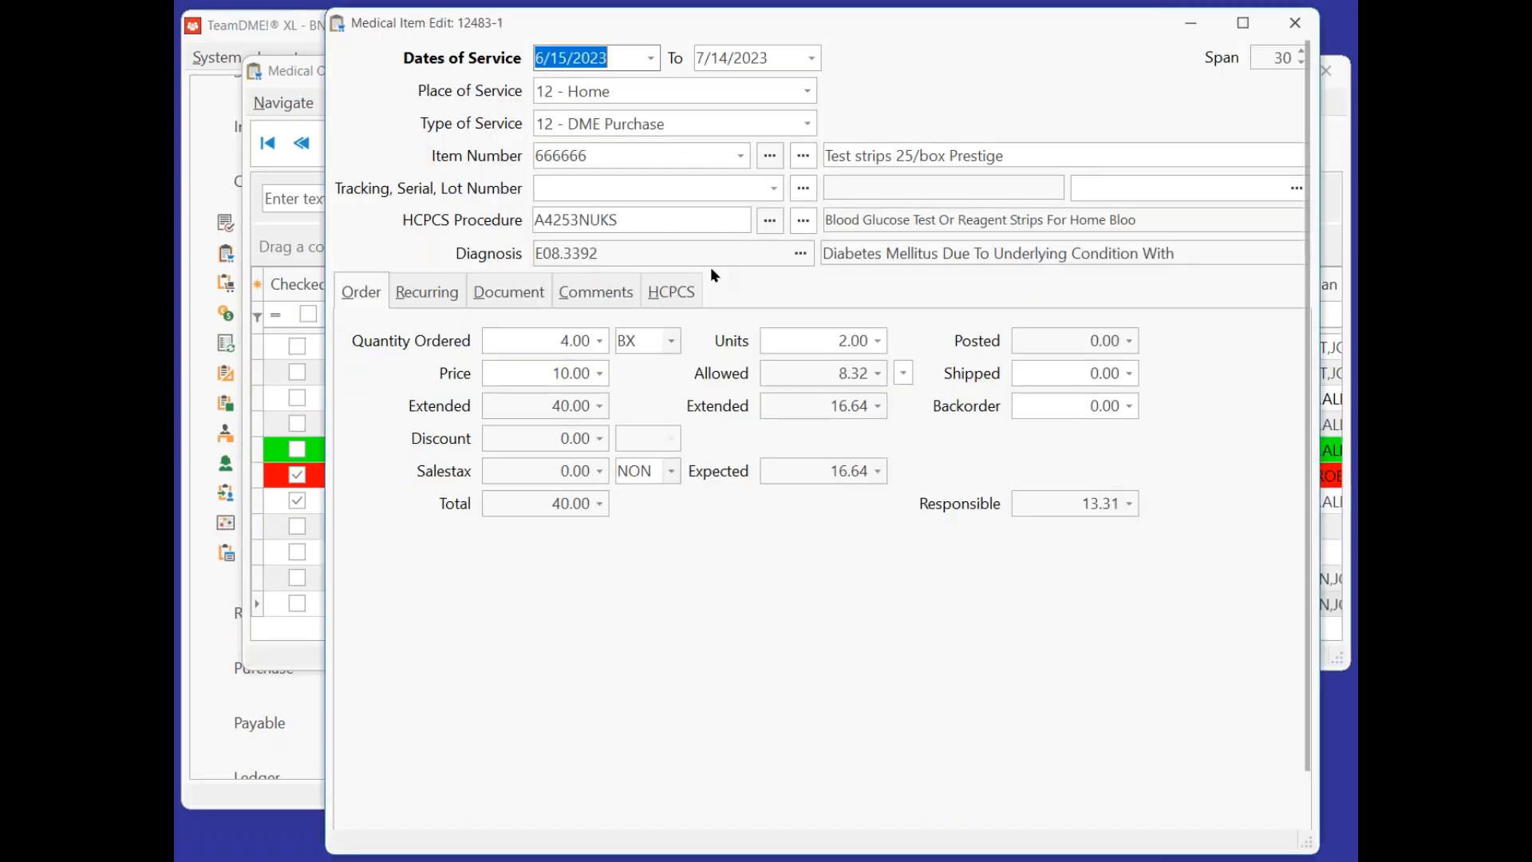
pyautogui.click(768, 158)
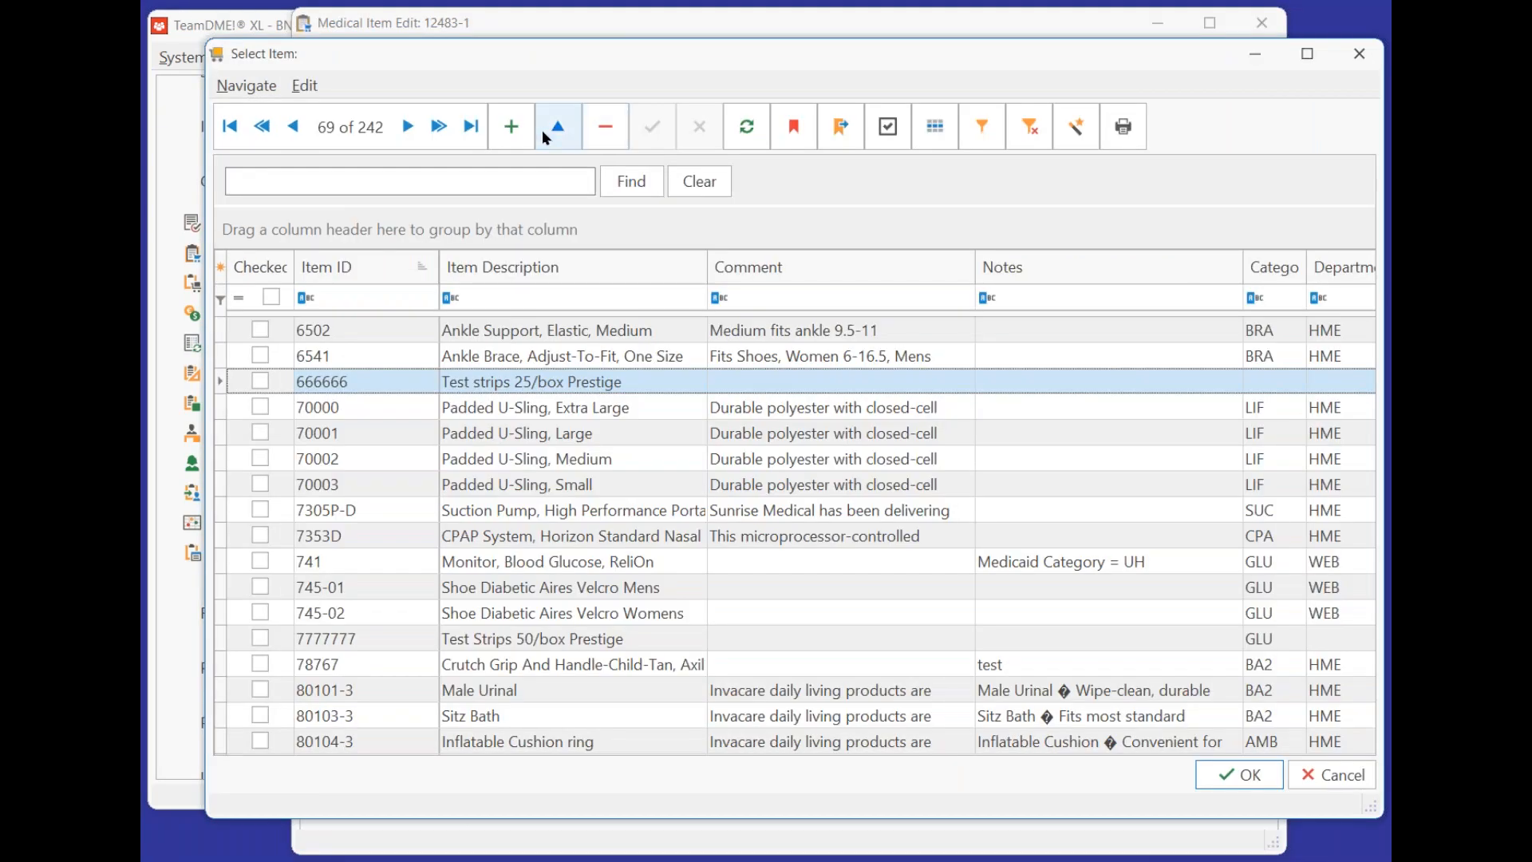
pyautogui.click(558, 132)
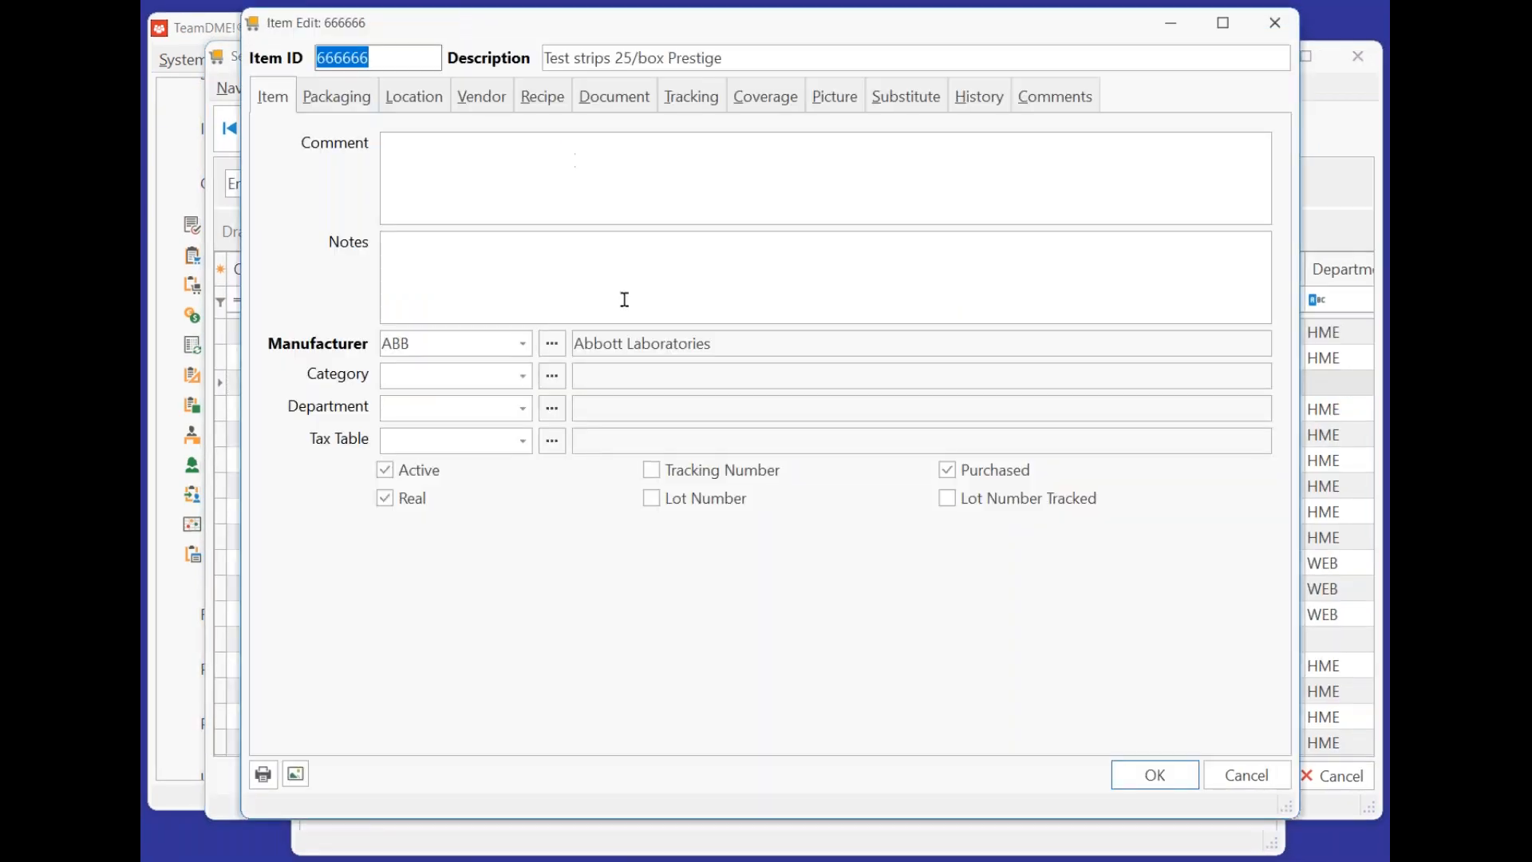
pyautogui.click(651, 495)
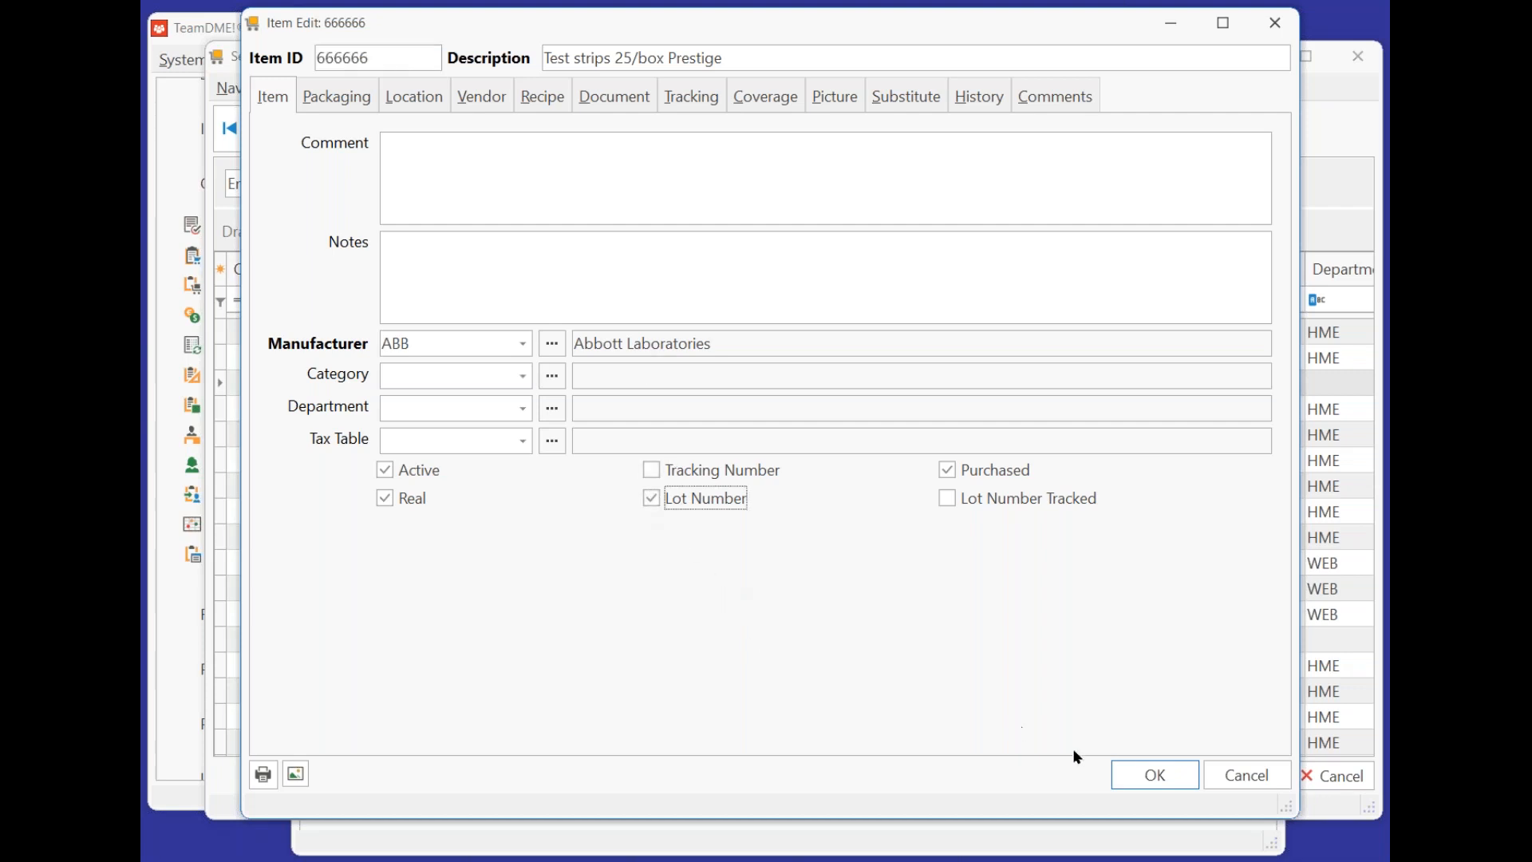
pyautogui.click(1153, 775)
pyautogui.click(1227, 775)
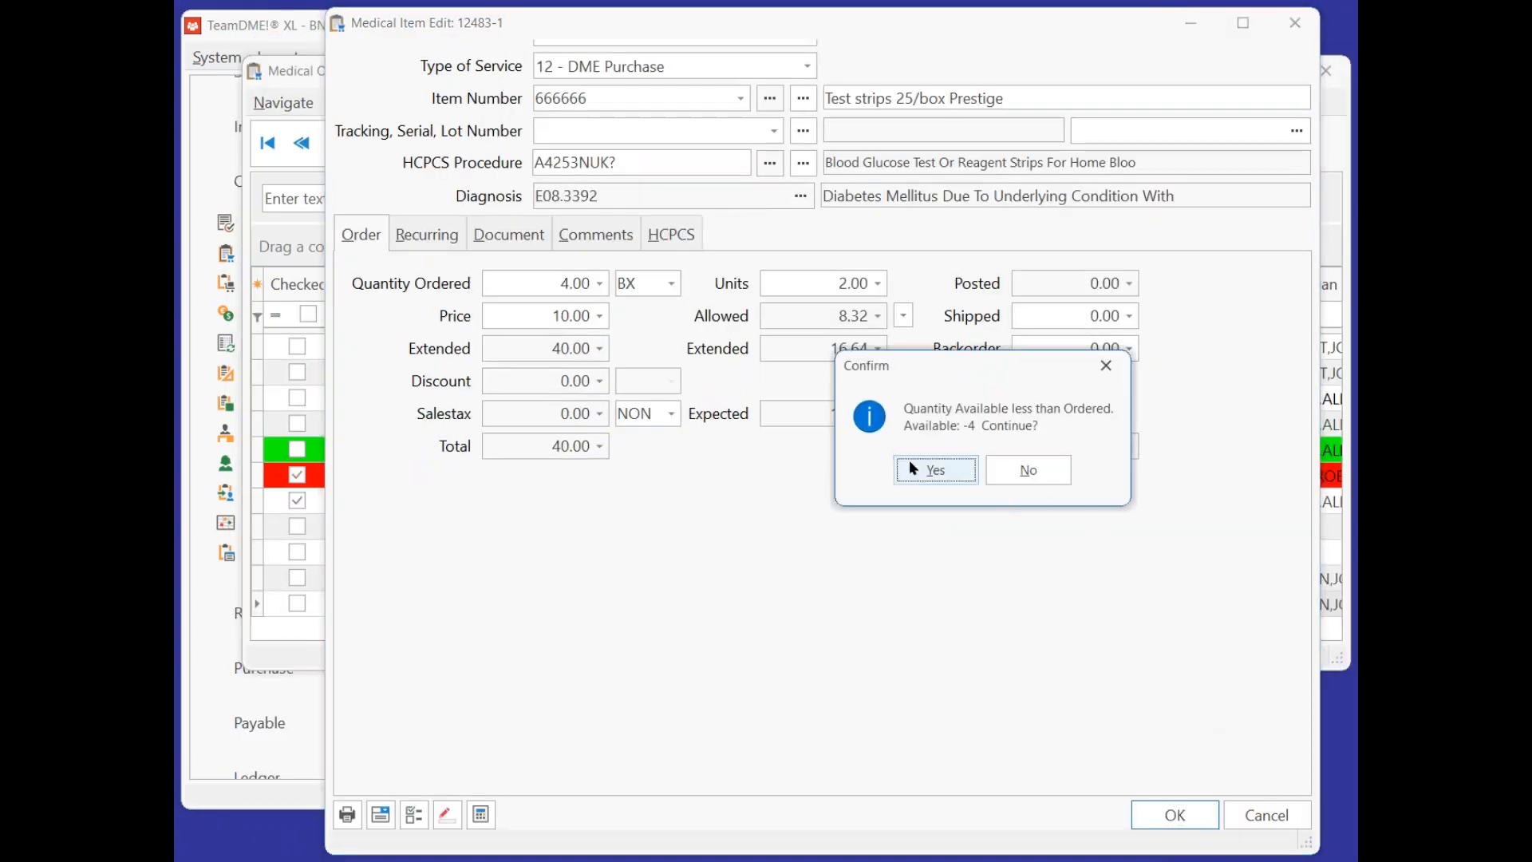
pyautogui.click(914, 468)
pyautogui.press('Return')
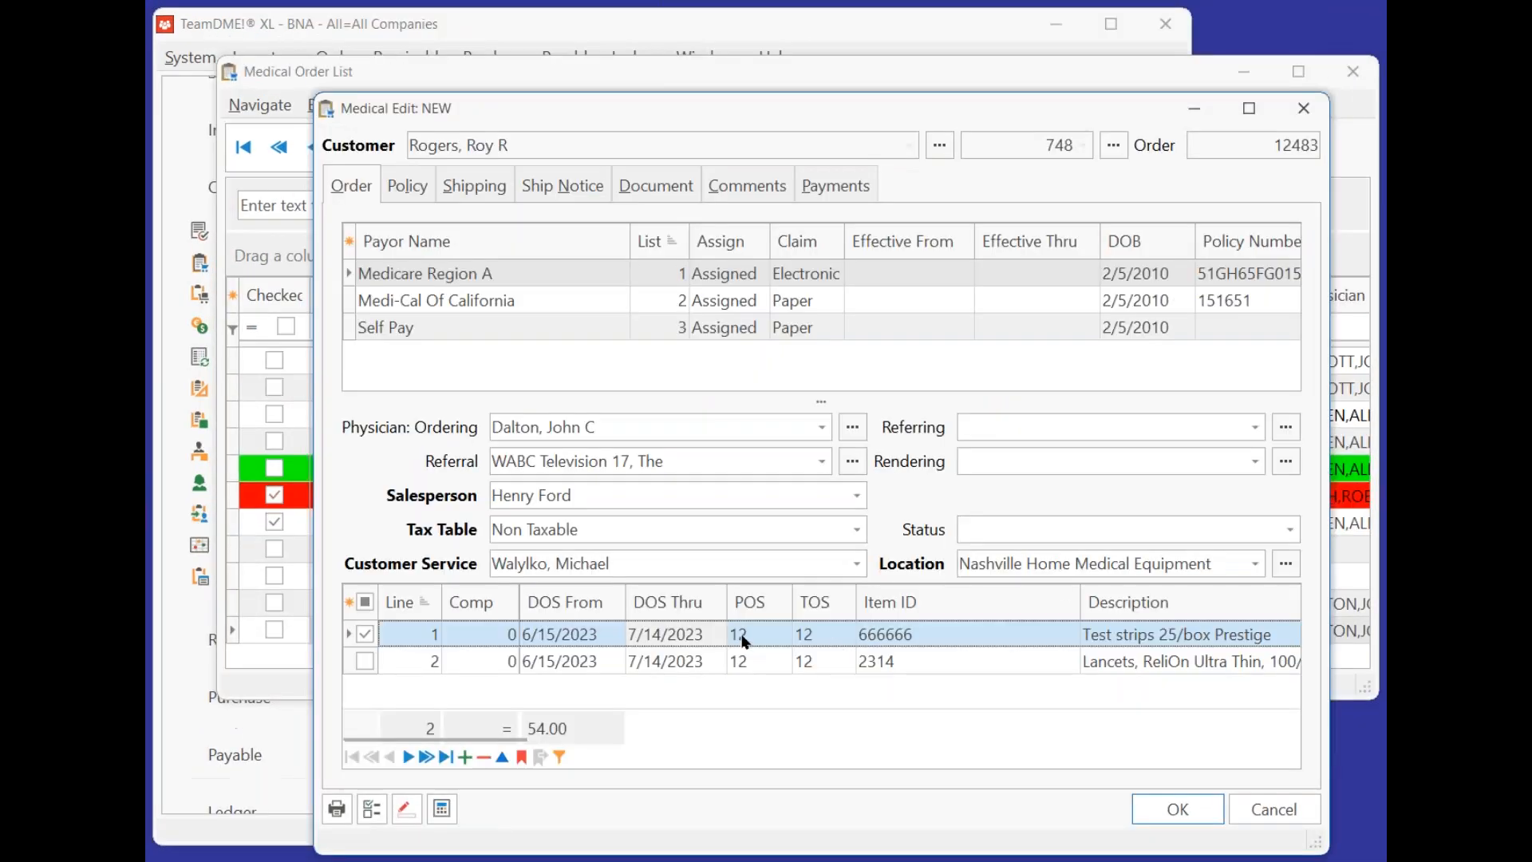
# Open the test strips line item again and add lot number 451651 to its lot list.
pyautogui.doubleClick(681, 629)
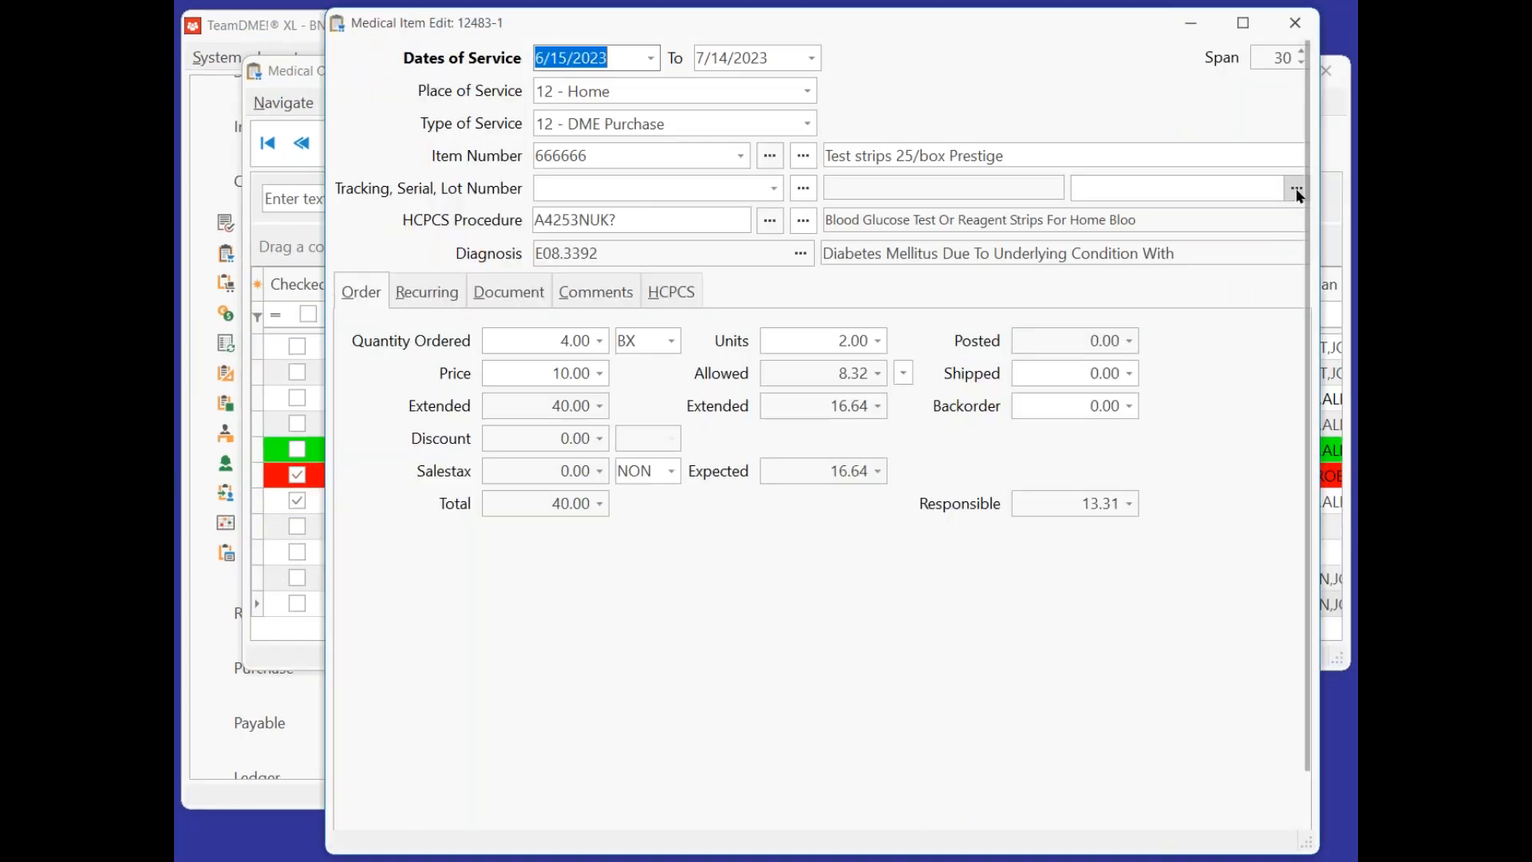
pyautogui.click(1295, 189)
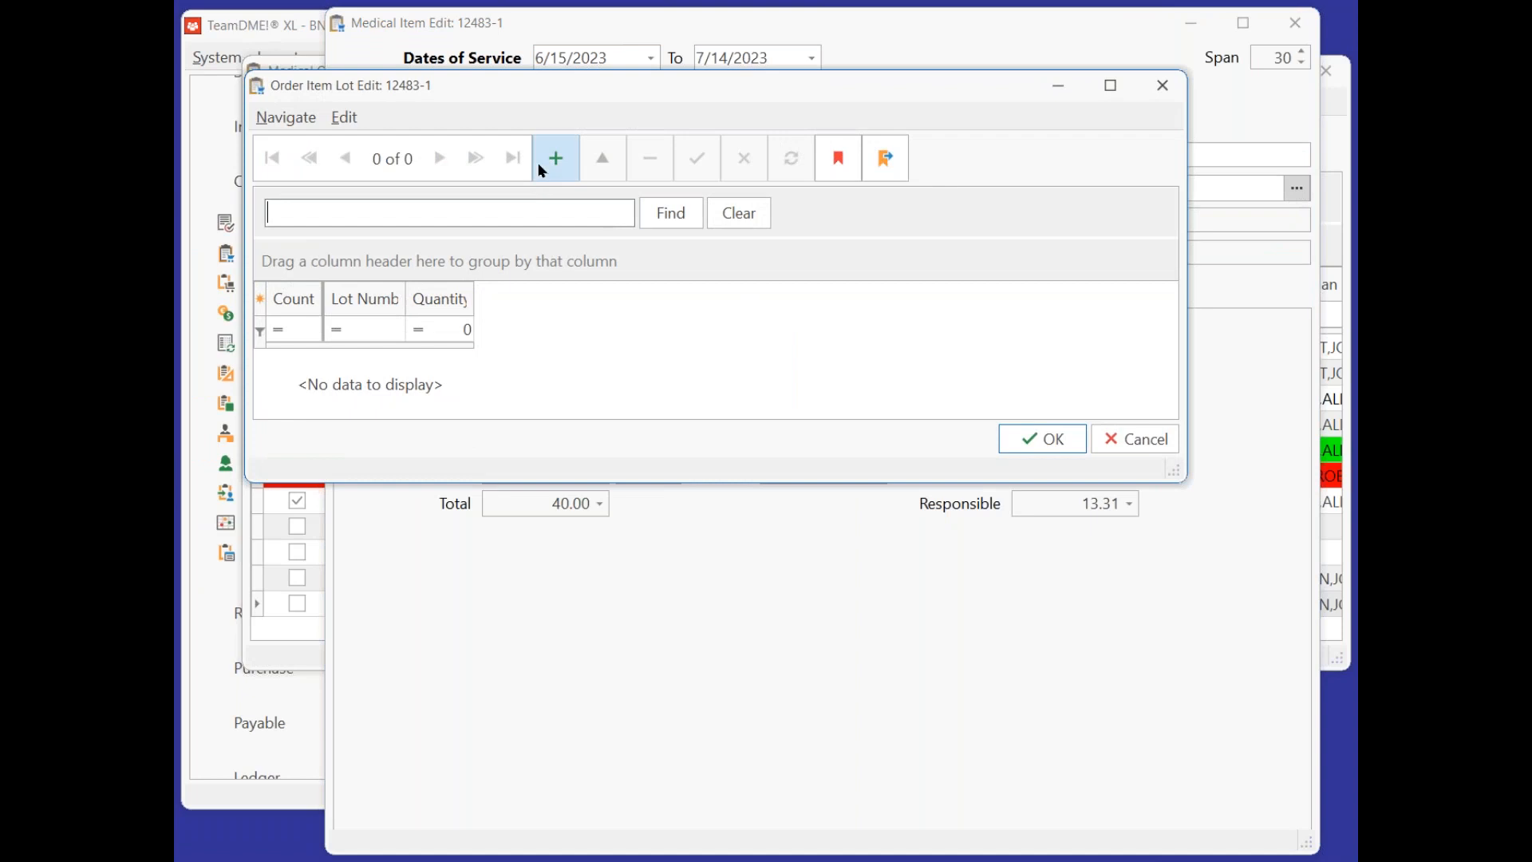
pyautogui.click(541, 170)
pyautogui.click(352, 361)
pyautogui.write('451651')
pyautogui.click(715, 162)
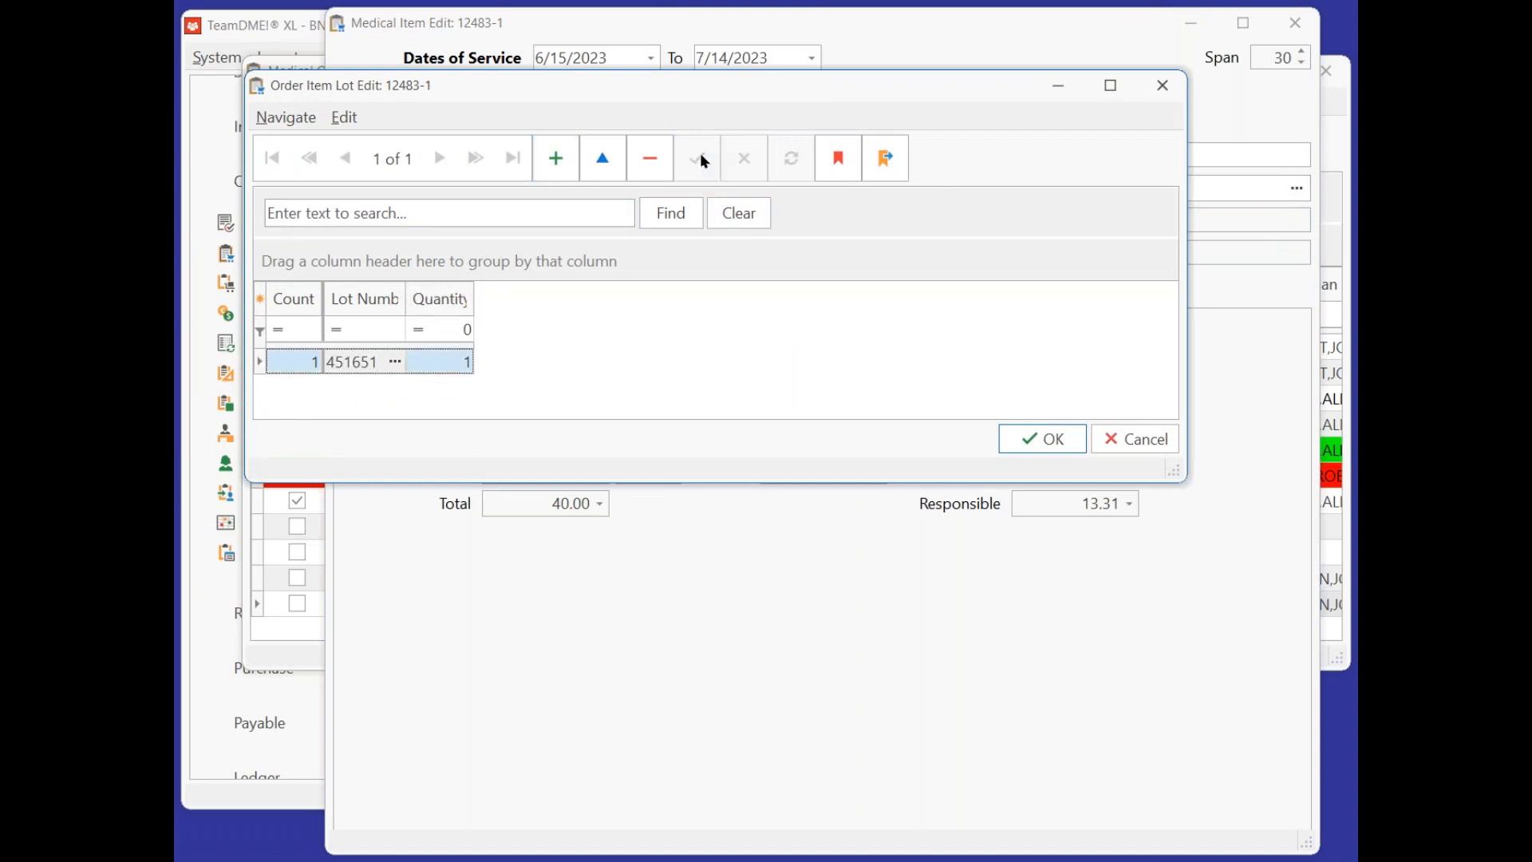
# Add a second lot number, 1111, to the test strips and save the line item despite the inventory shortage.
pyautogui.click(553, 155)
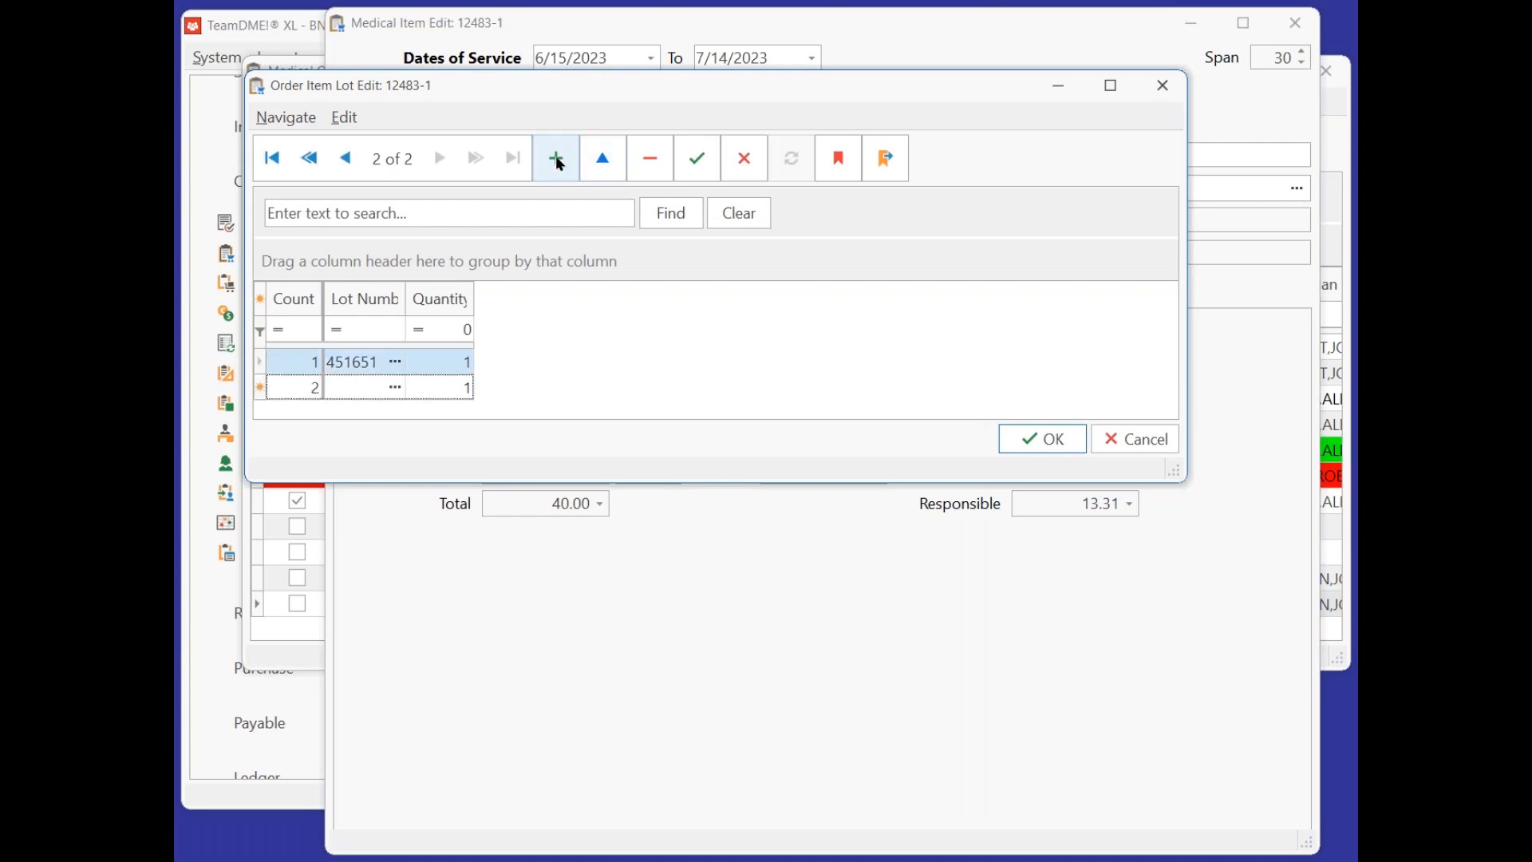
pyautogui.click(341, 391)
pyautogui.write('11111')
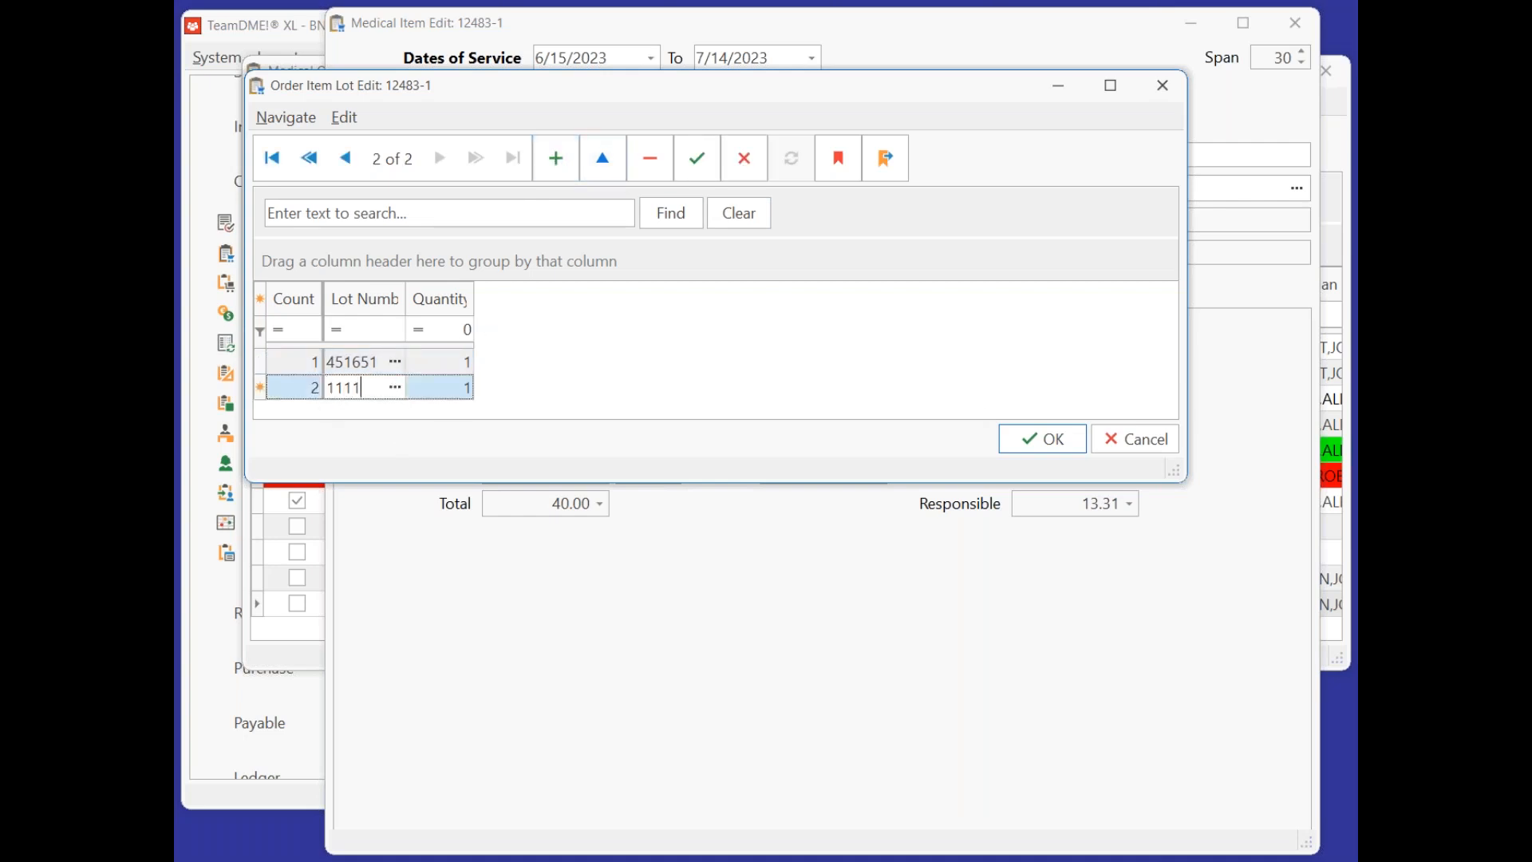
pyautogui.click(1070, 442)
pyautogui.moveTo(1136, 189); pyautogui.dragTo(1060, 192)
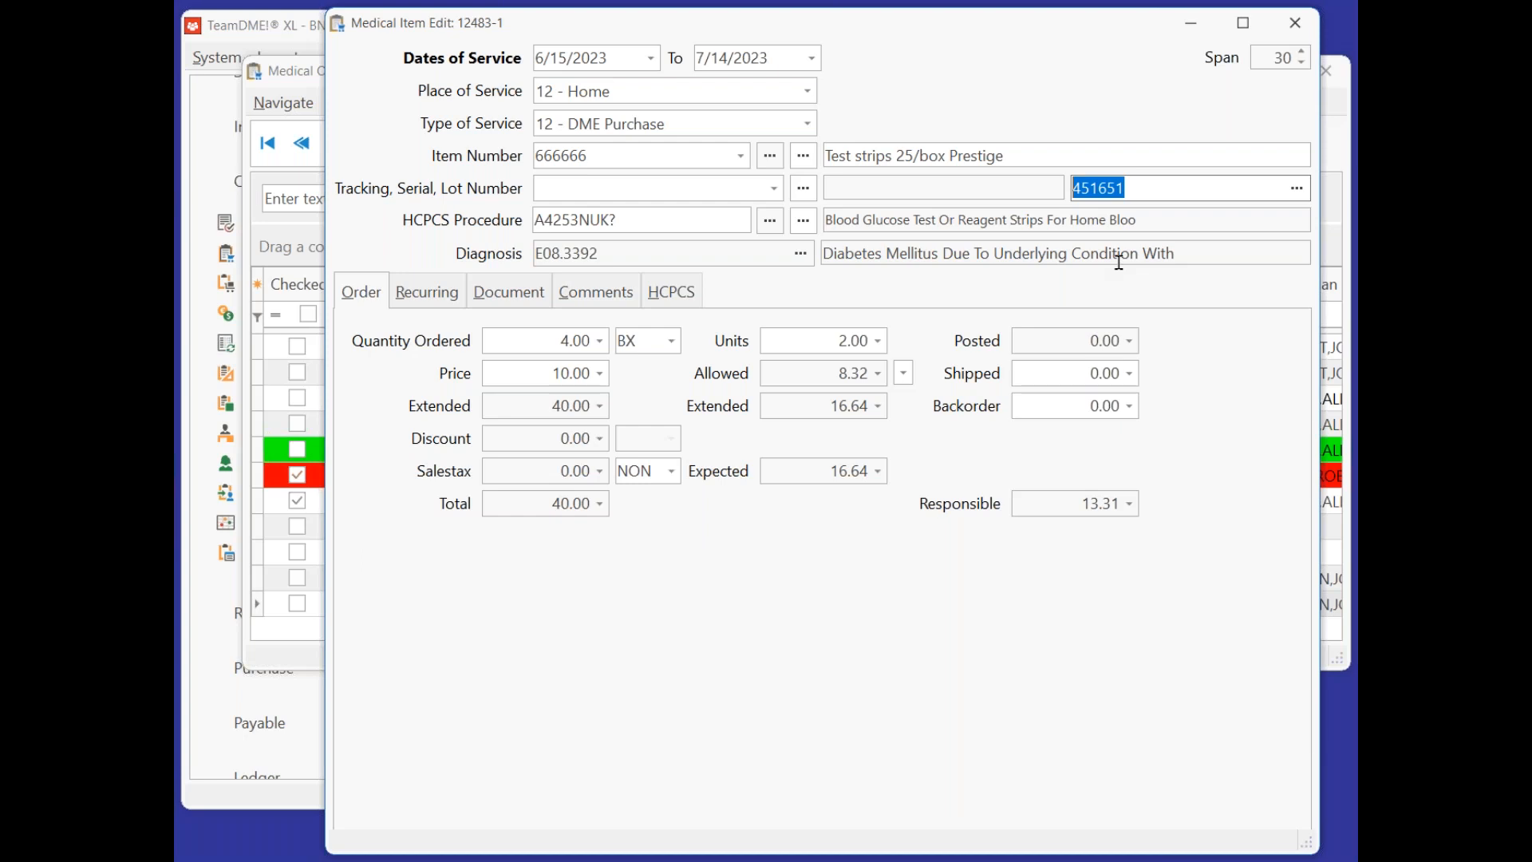
pyautogui.press('Return')
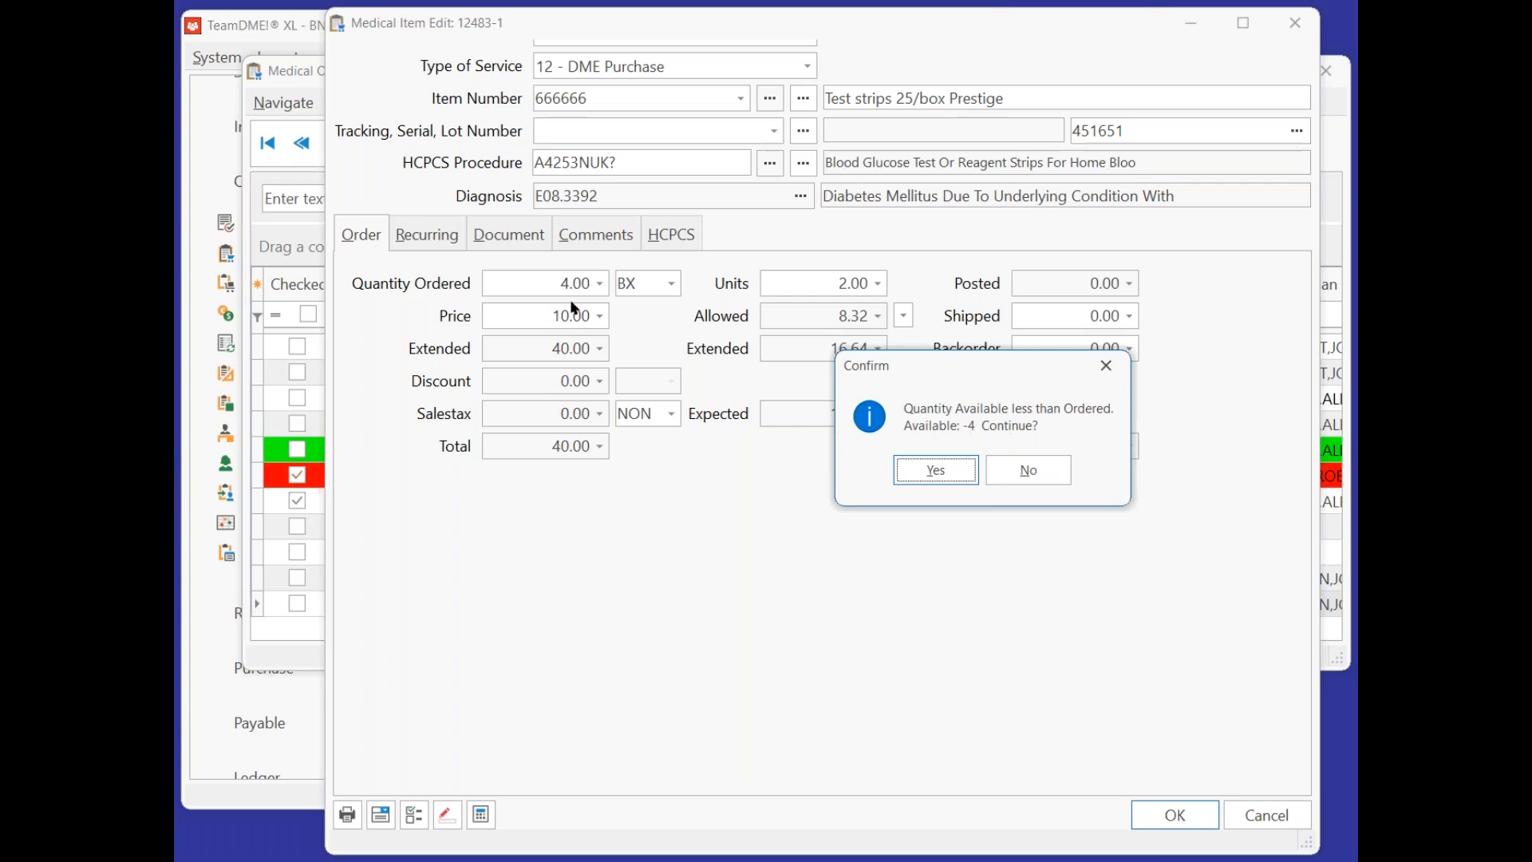
pyautogui.click(935, 474)
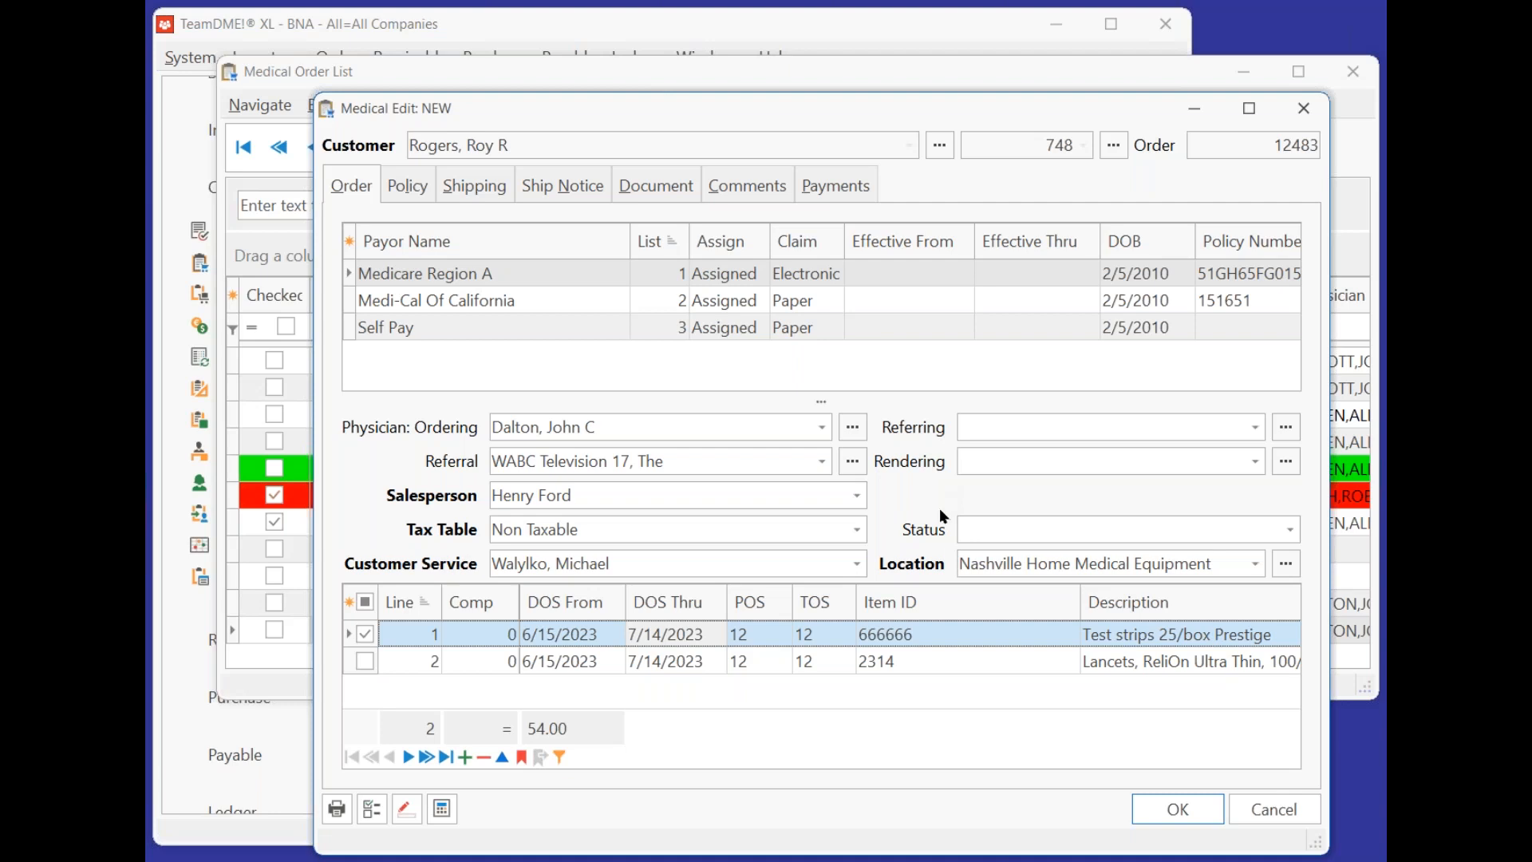
# Save the diabetic supplies order and create a new medical order for the same customer.
pyautogui.click(1173, 808)
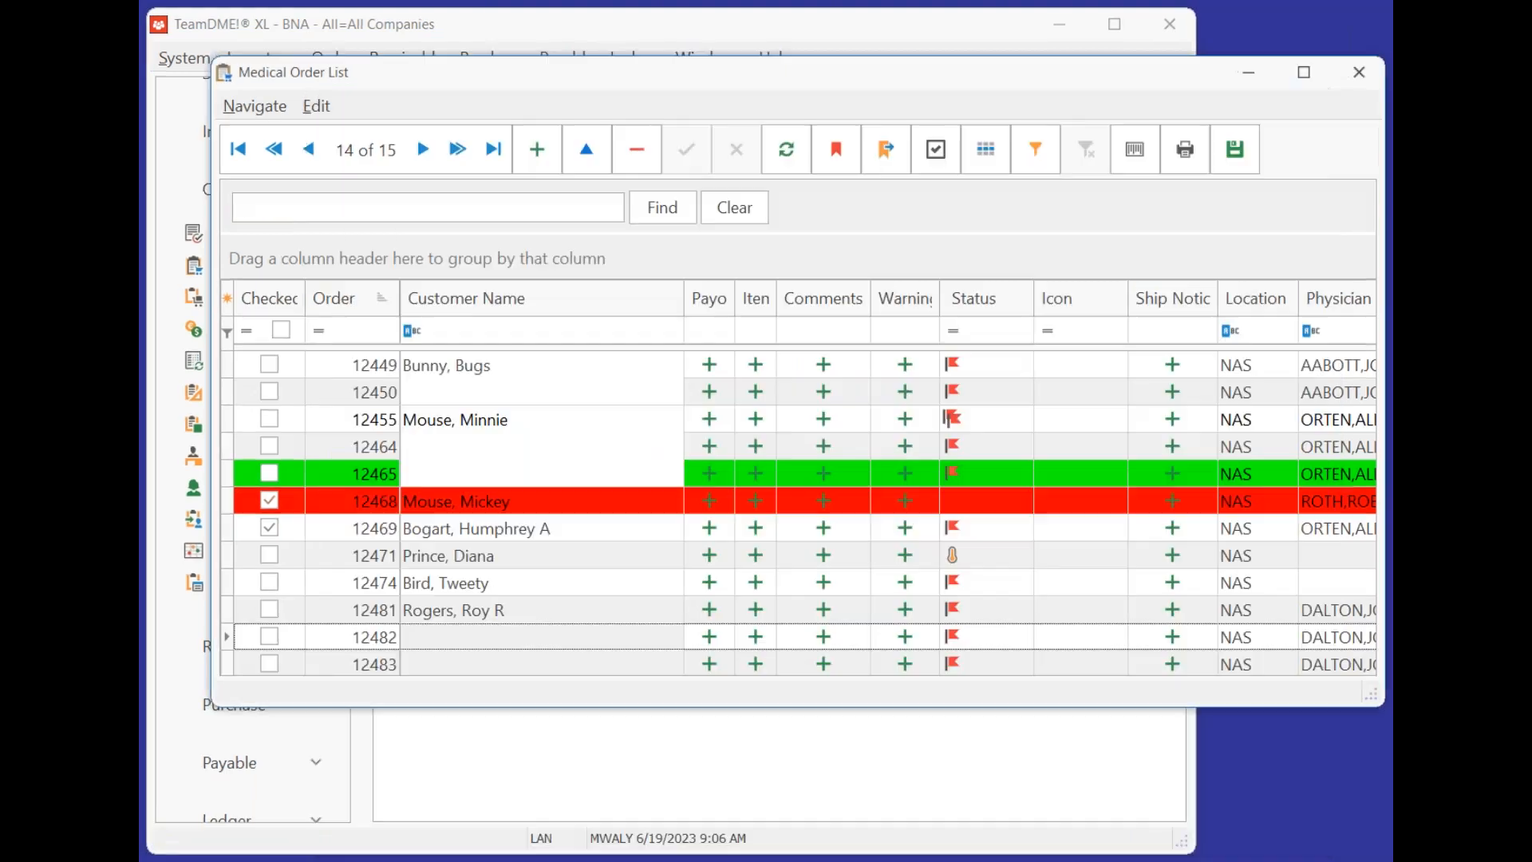
pyautogui.click(540, 154)
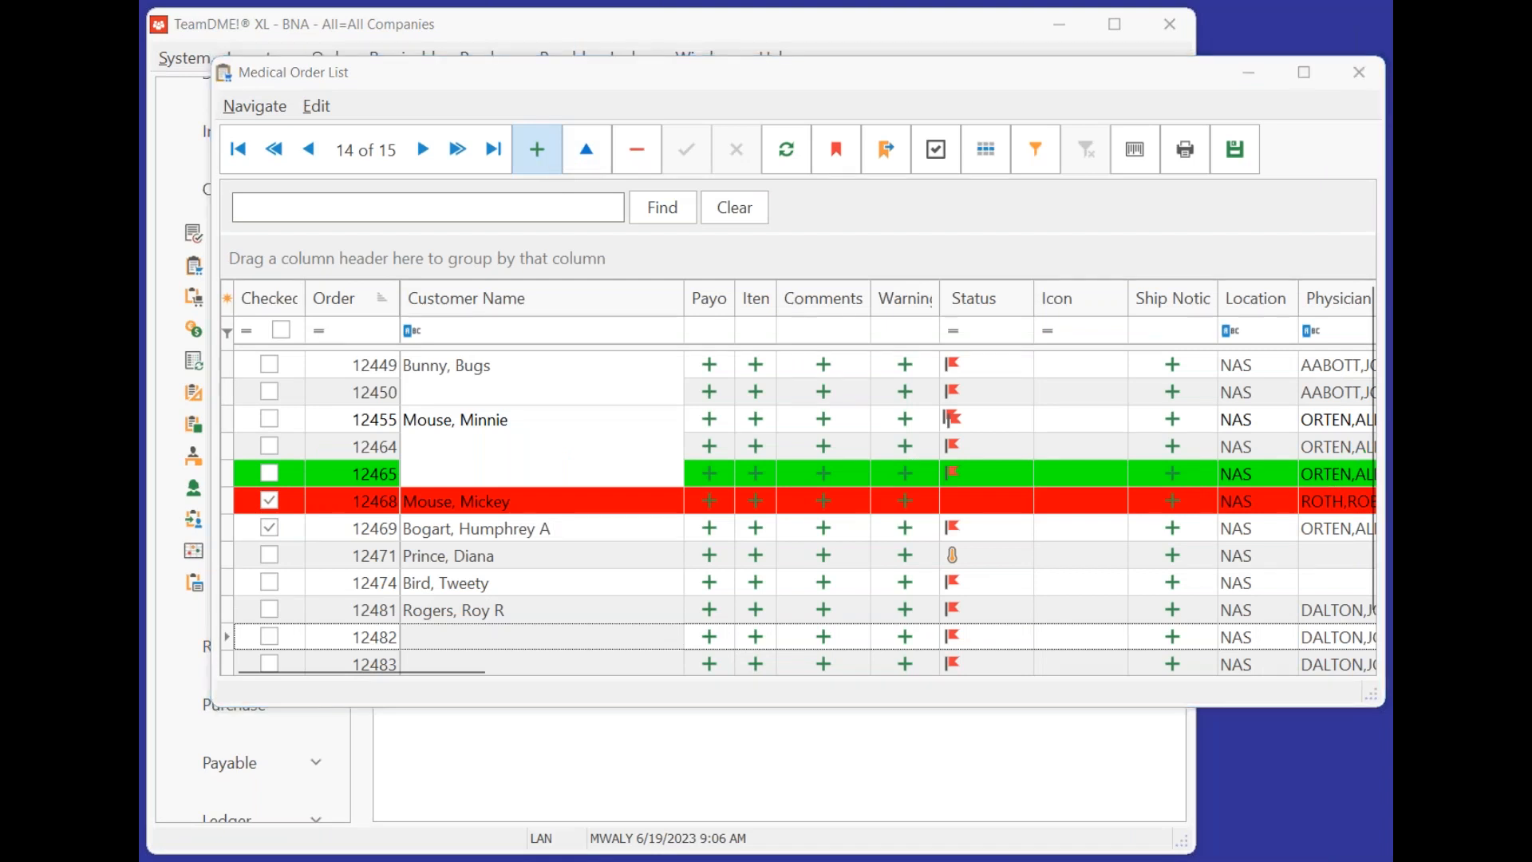
pyautogui.write('Richards, Reed')
pyautogui.press('Tab')
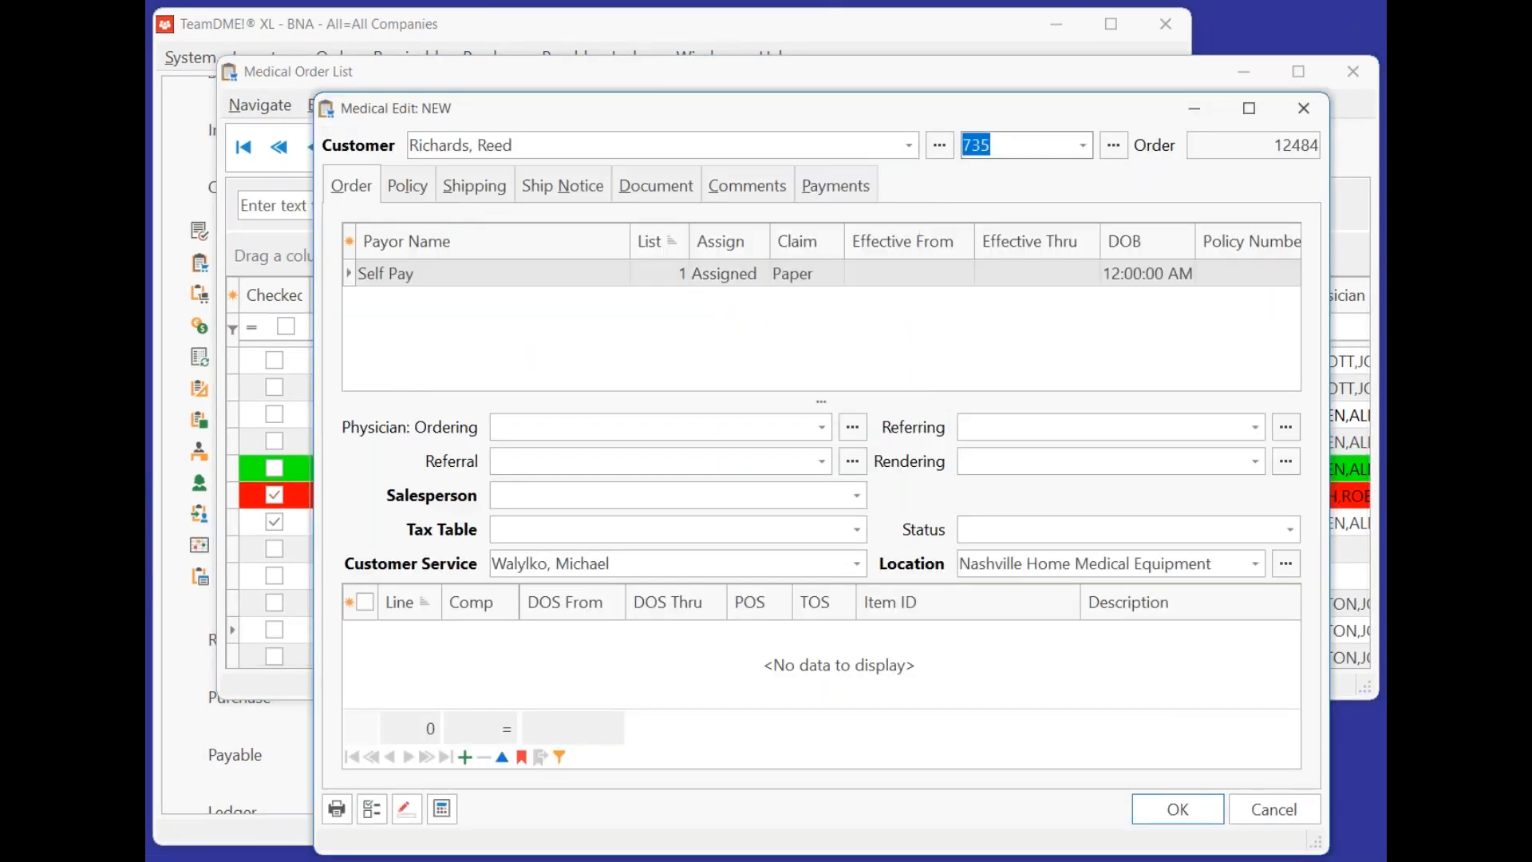
pyautogui.moveTo(573, 141); pyautogui.dragTo(261, 151)
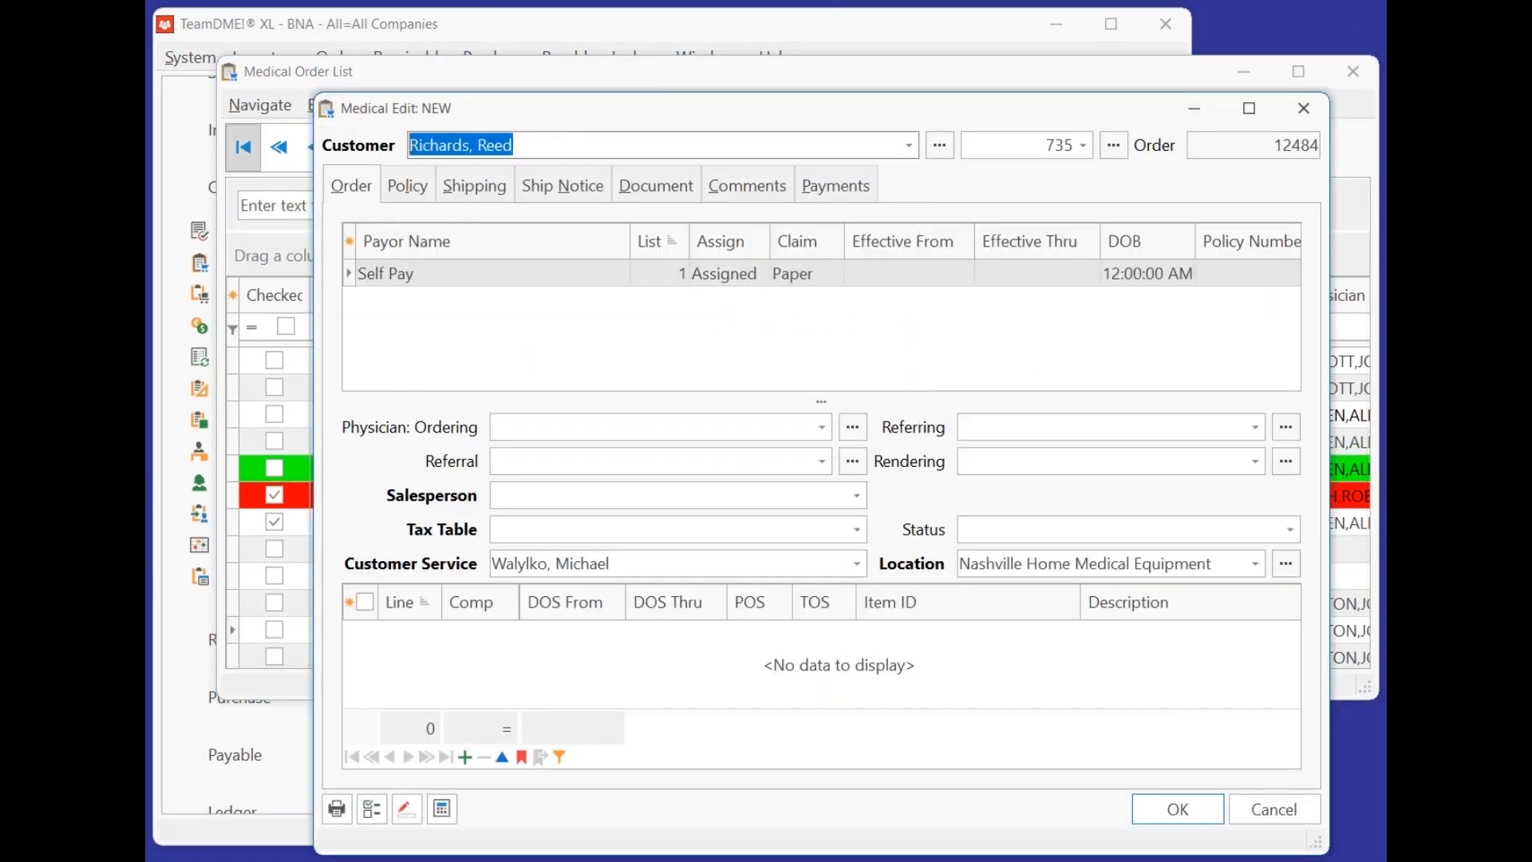
pyautogui.write('Rogers, Roy R')
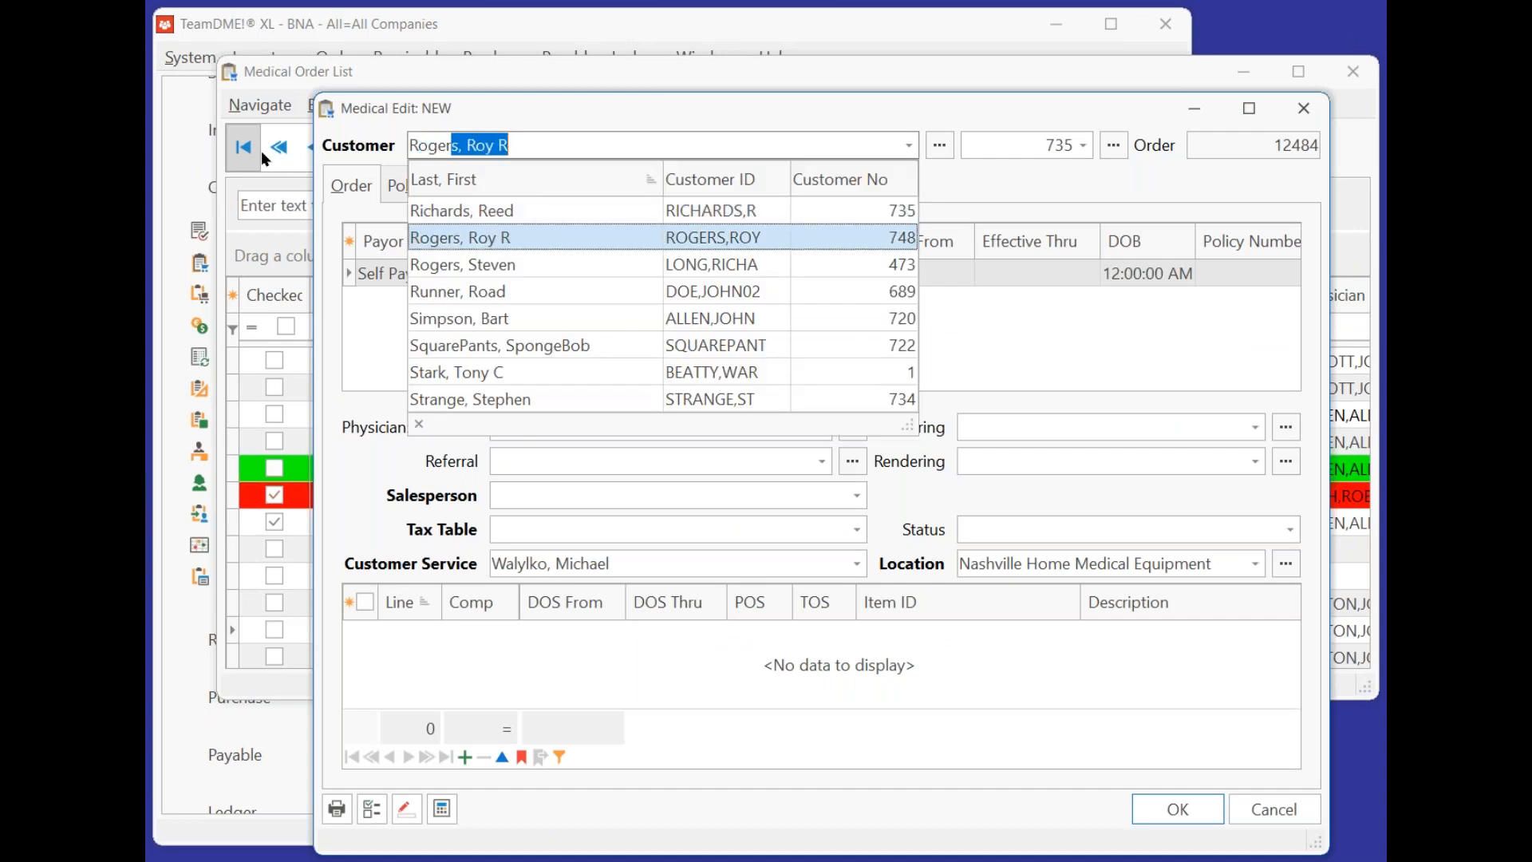
pyautogui.press('Tab')
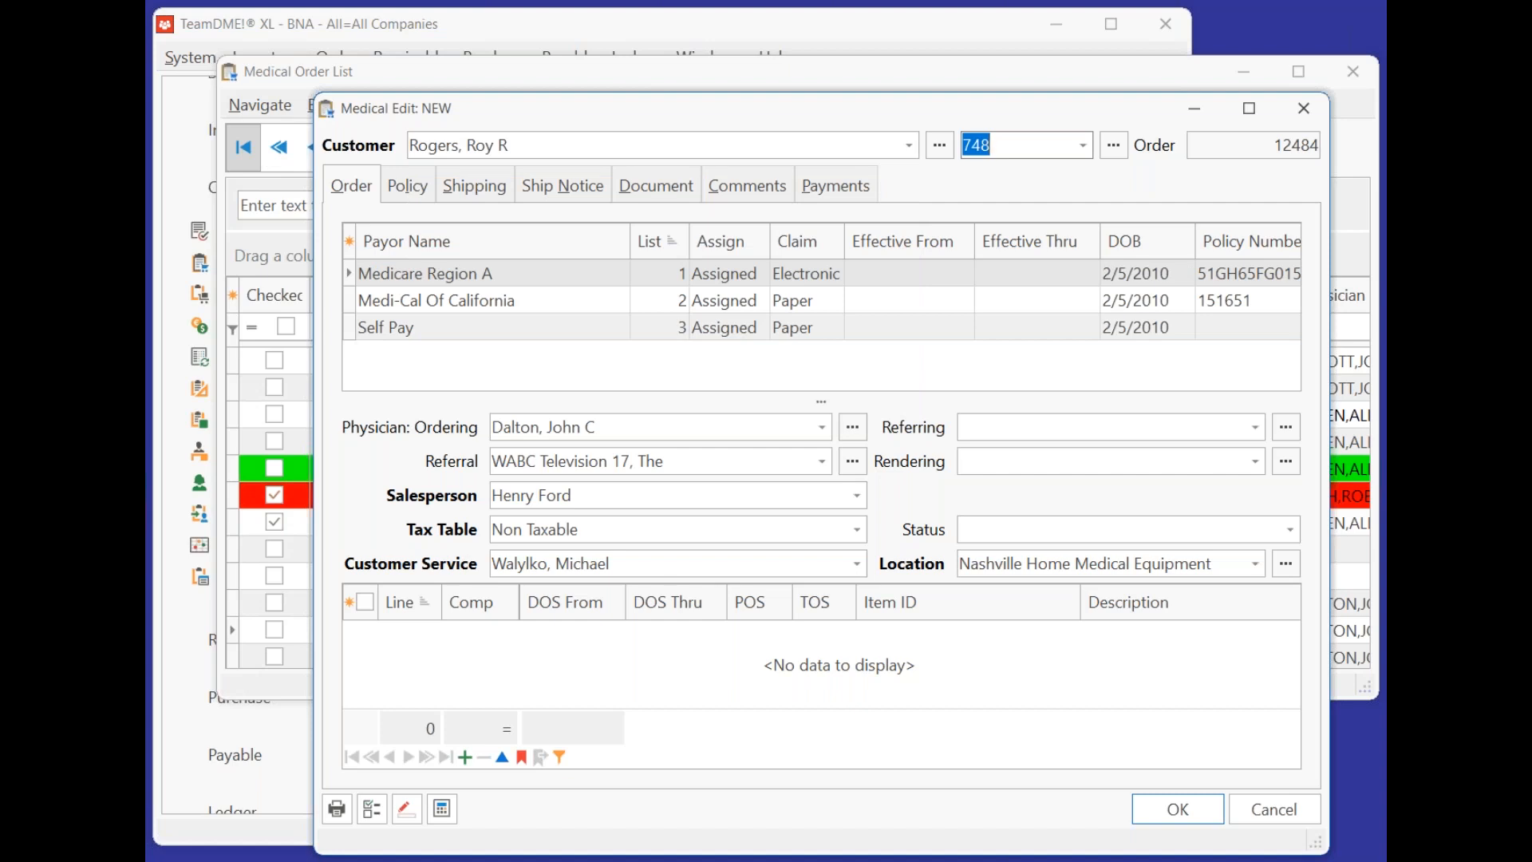
# Add a line item to the new order and set its type of service to 18 - DME Rental.
pyautogui.click(464, 757)
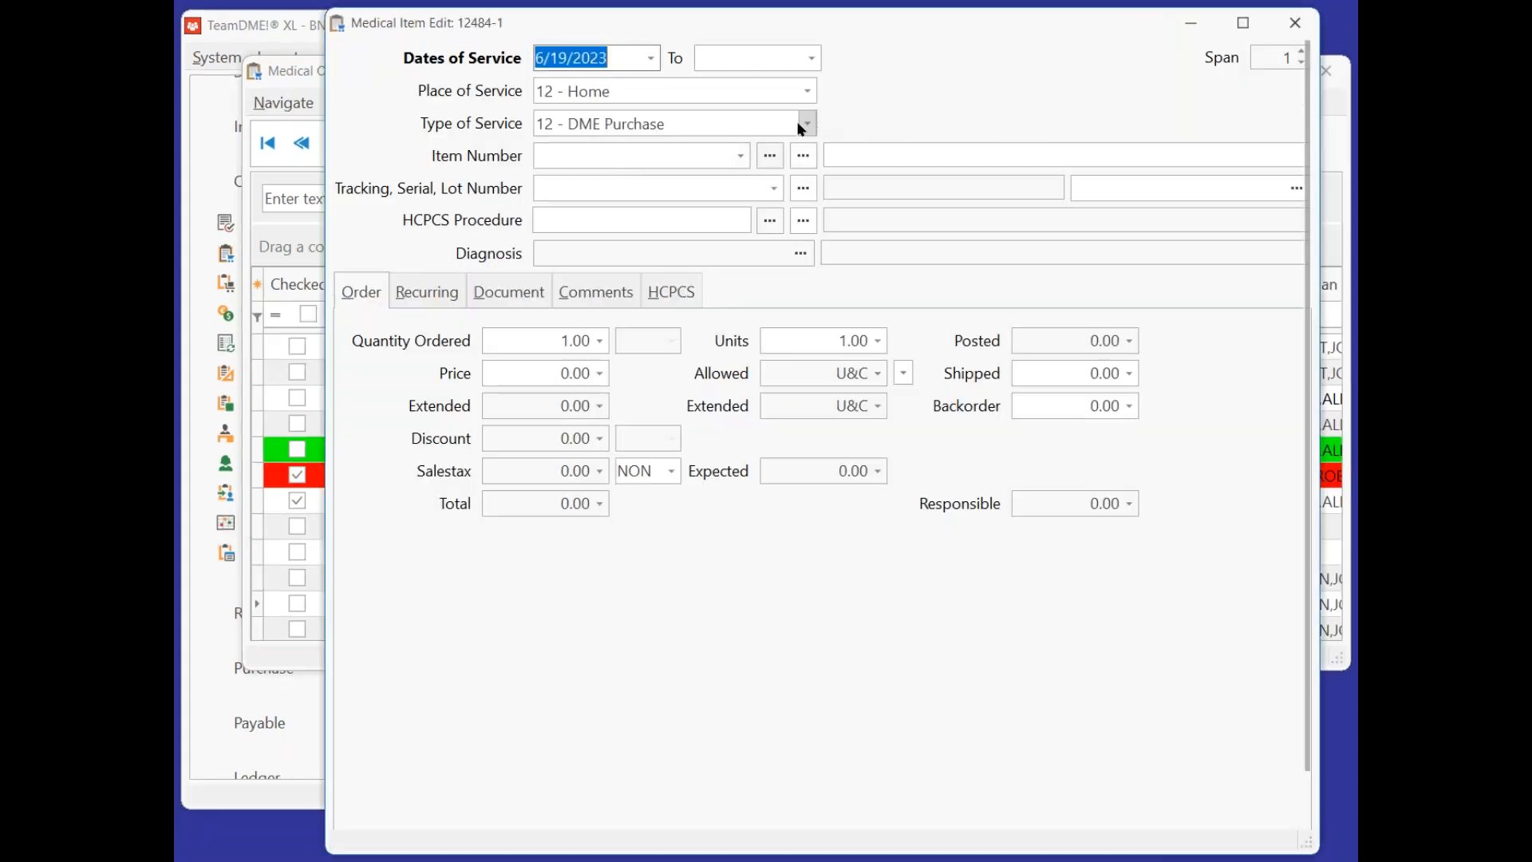
pyautogui.click(800, 125)
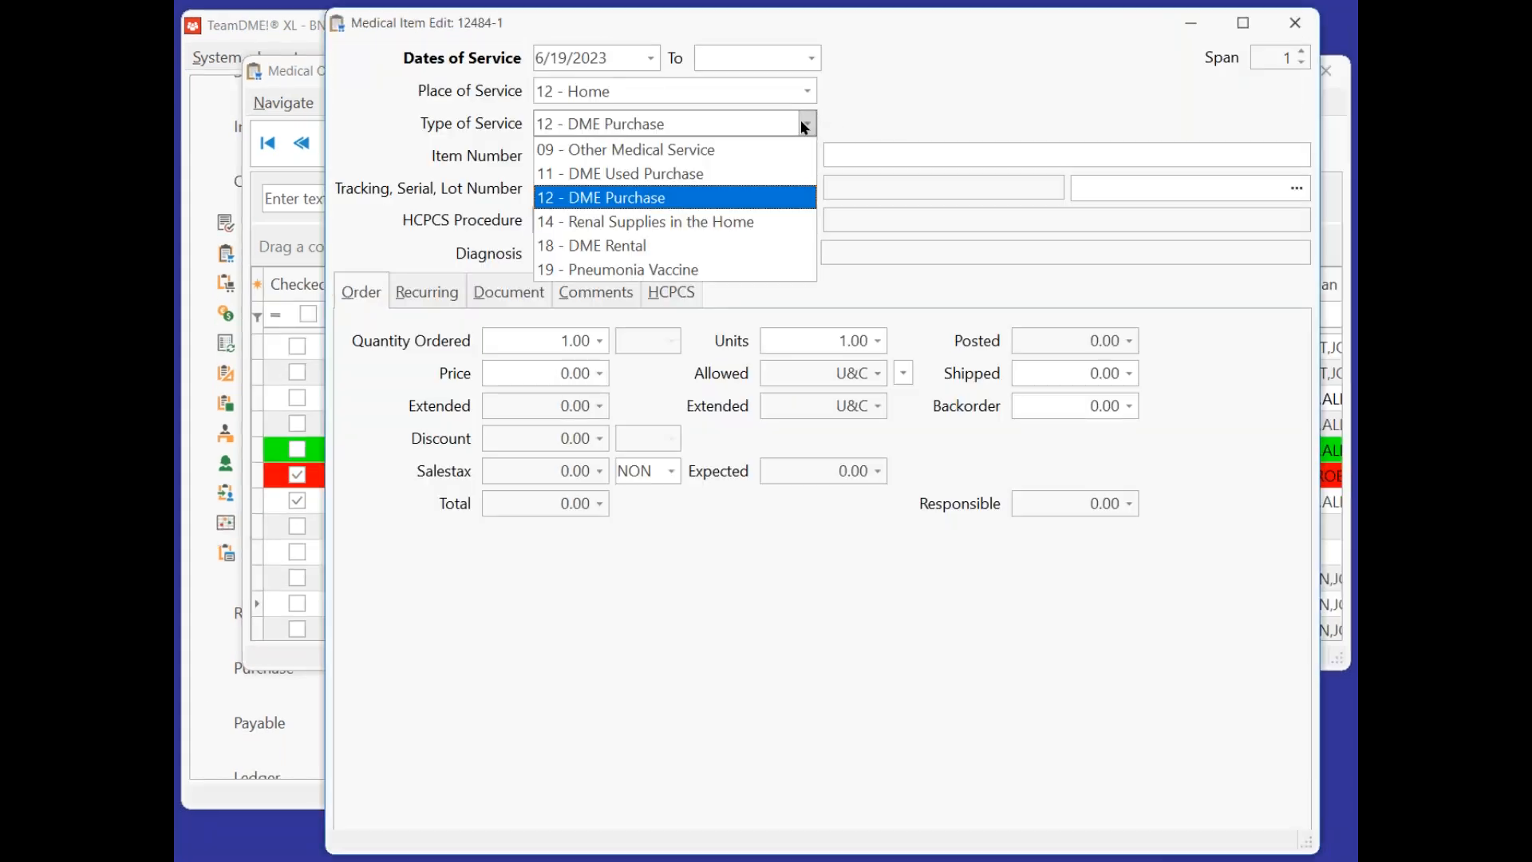
pyautogui.click(640, 246)
# Look up the IRC items and choose IRC5LX, Oxygen Concentrator 5lpm, as the line's item number.
pyautogui.click(619, 152)
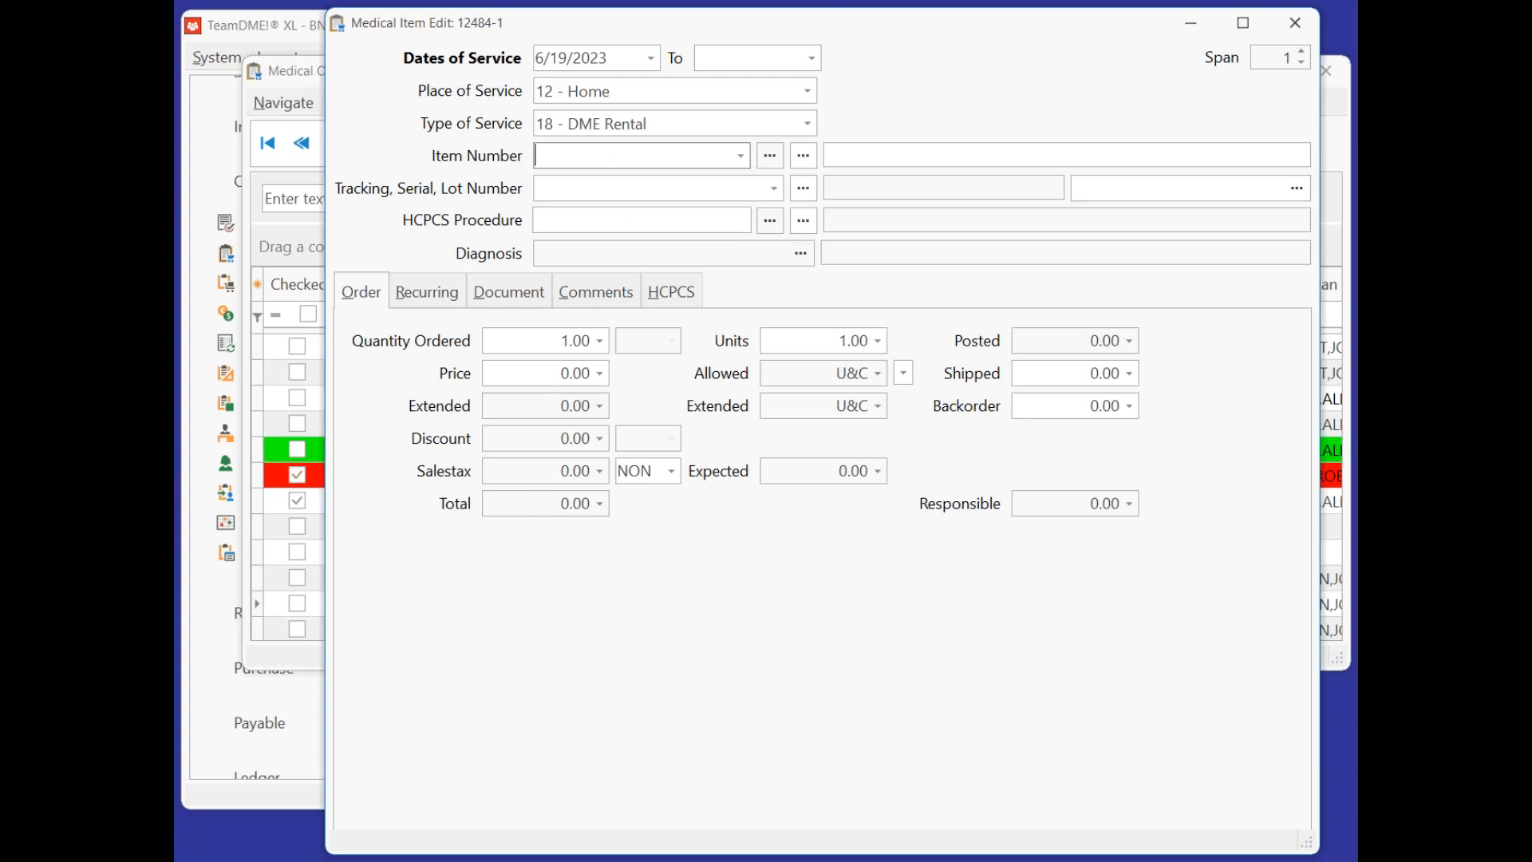
pyautogui.write('IRC1192')
pyautogui.press('Tab')
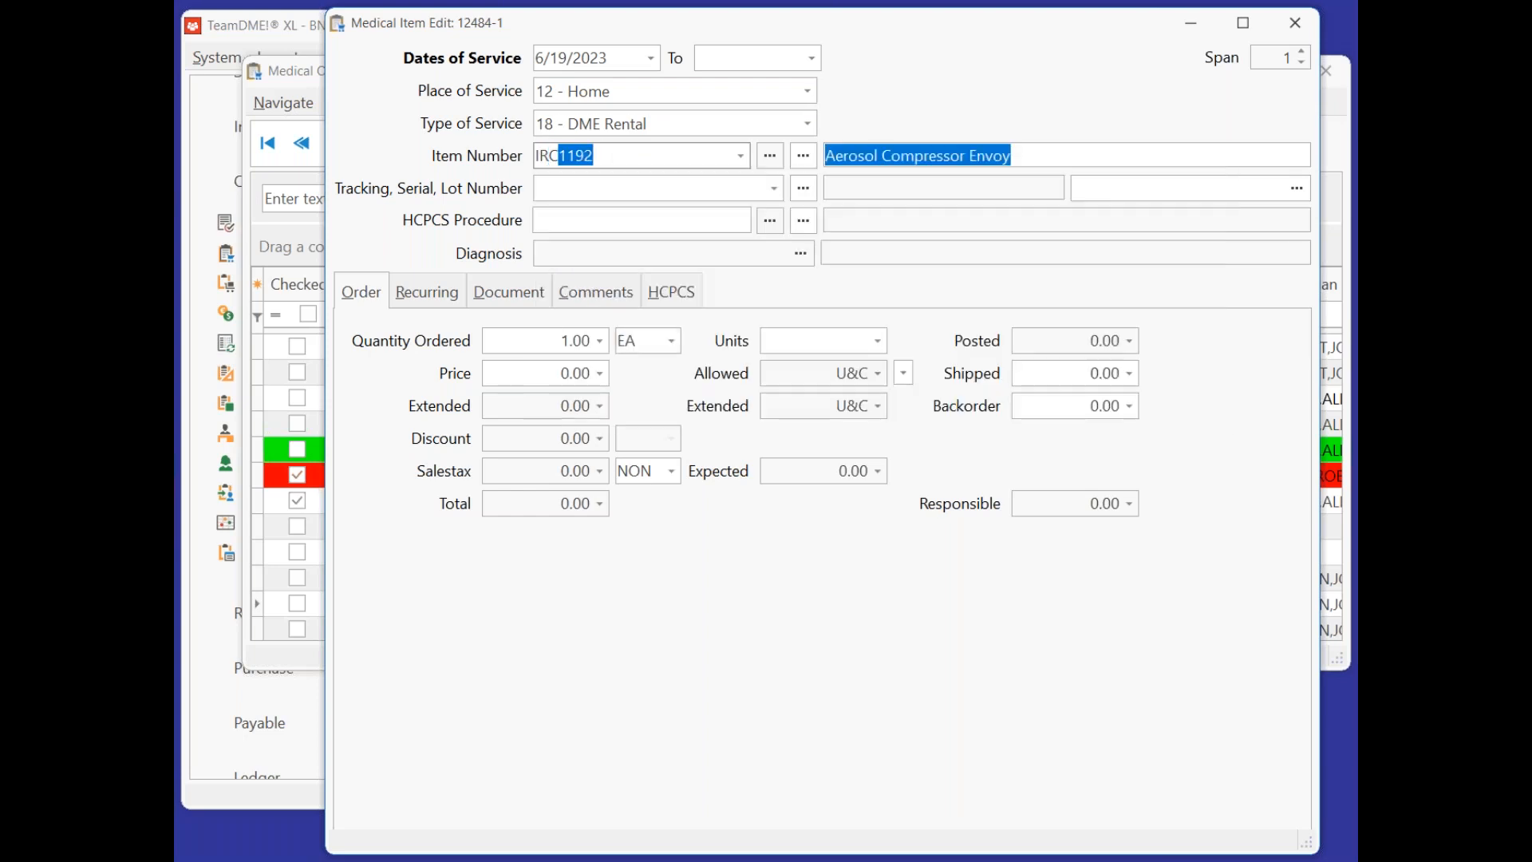
pyautogui.hotkey('shift', 'Tab')
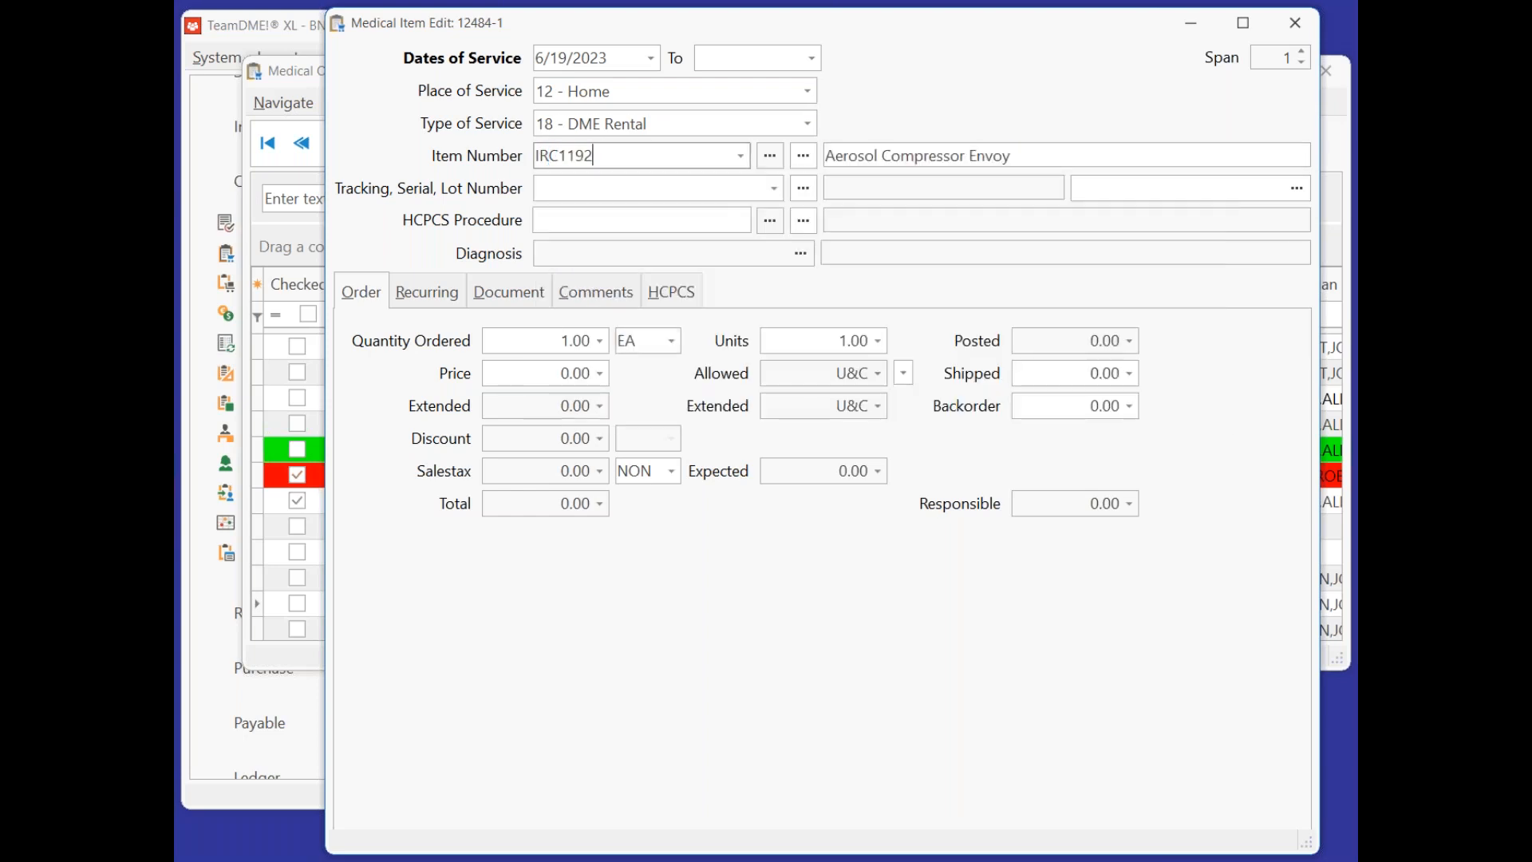
pyautogui.write('IRC')
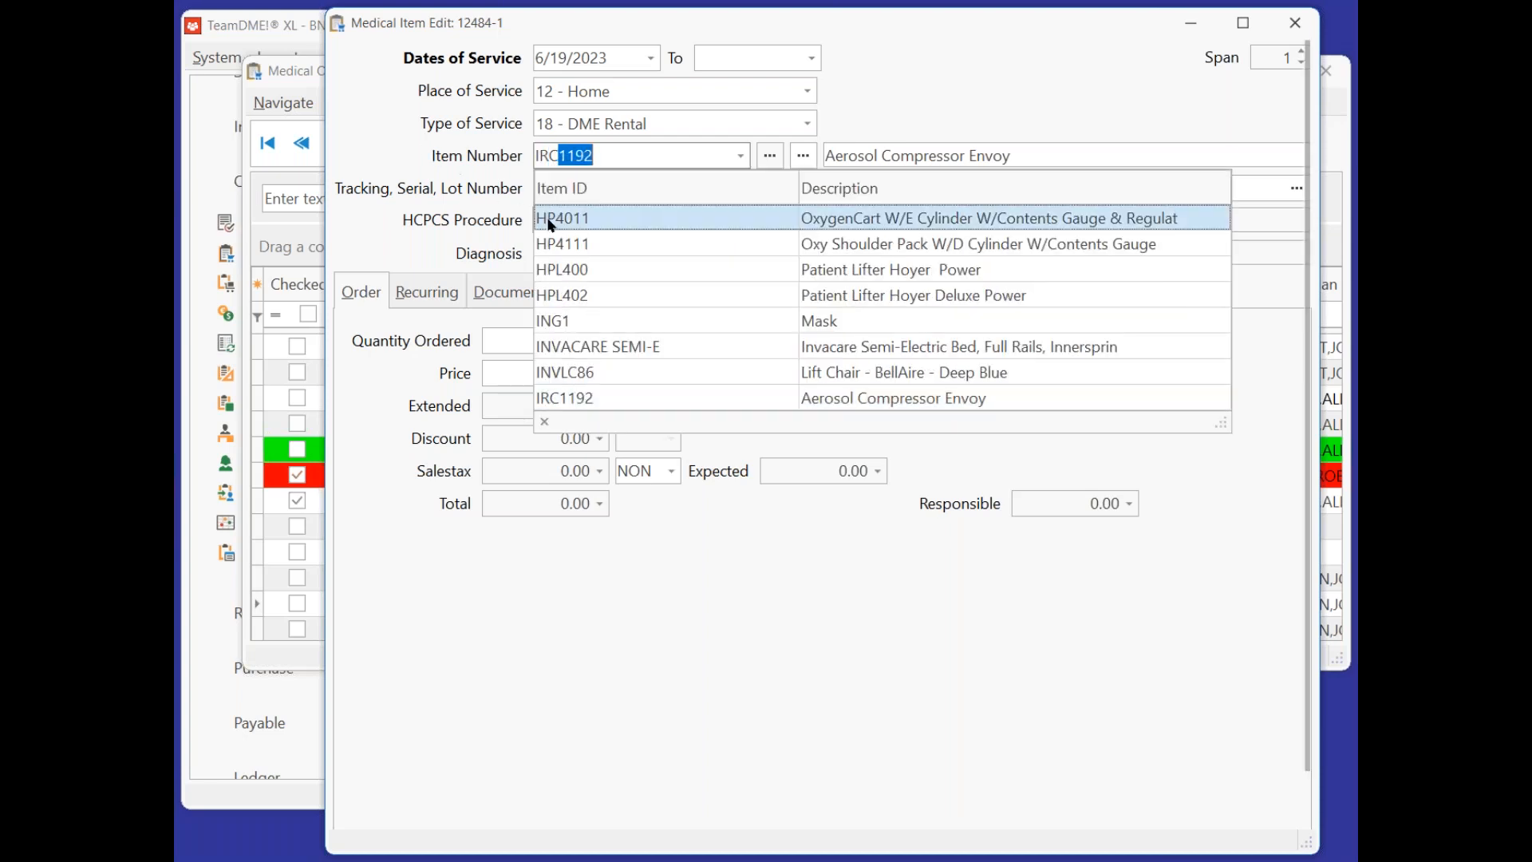
pyautogui.scroll(-2, 675, 359)
pyautogui.scroll(-3, 673, 359)
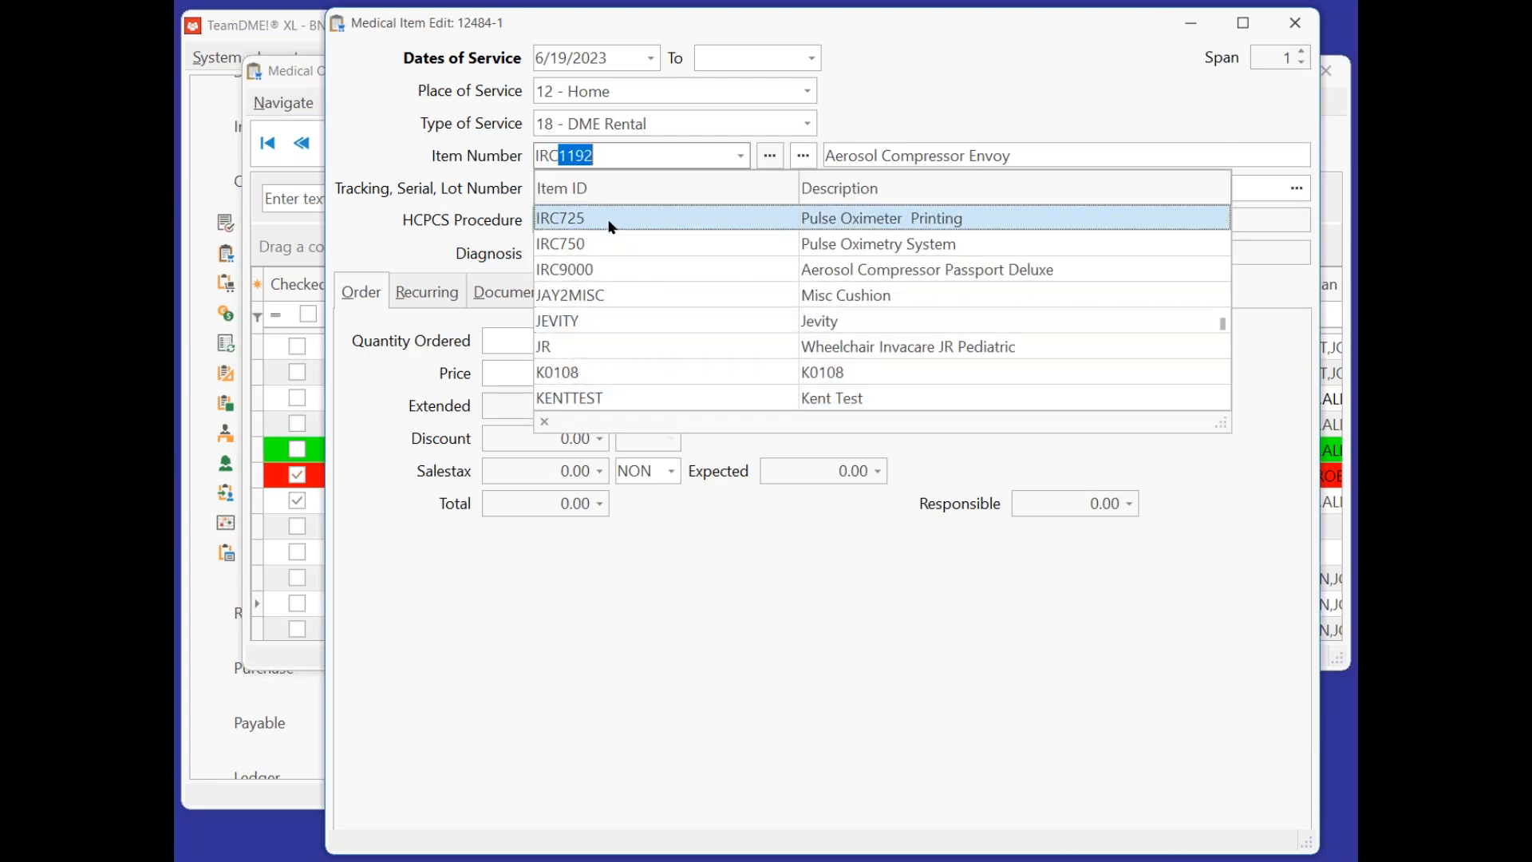
pyautogui.scroll(1, 629, 287)
pyautogui.click(625, 247)
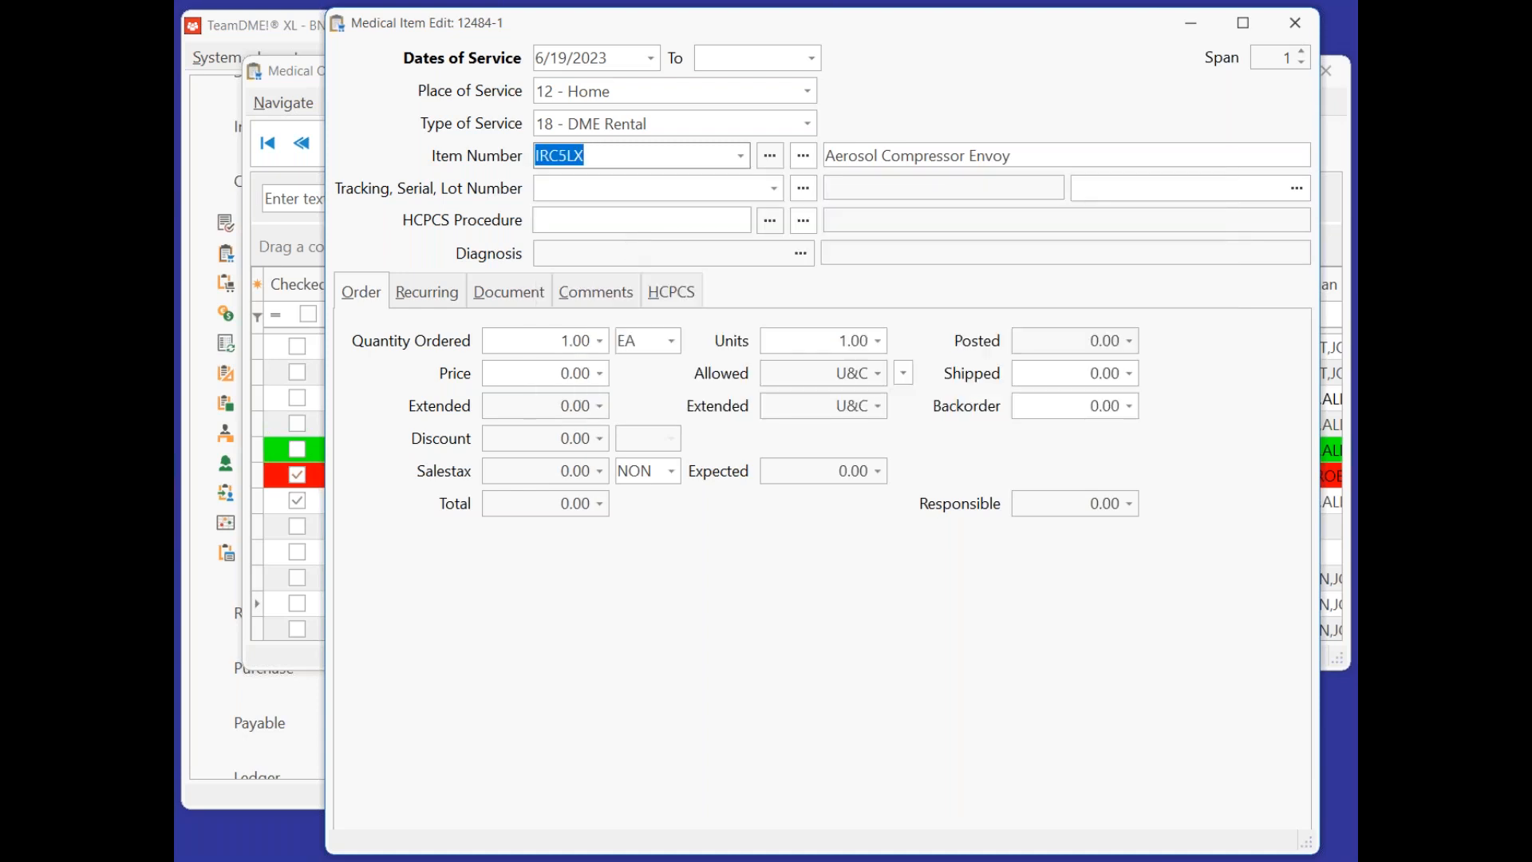
pyautogui.press('Tab')
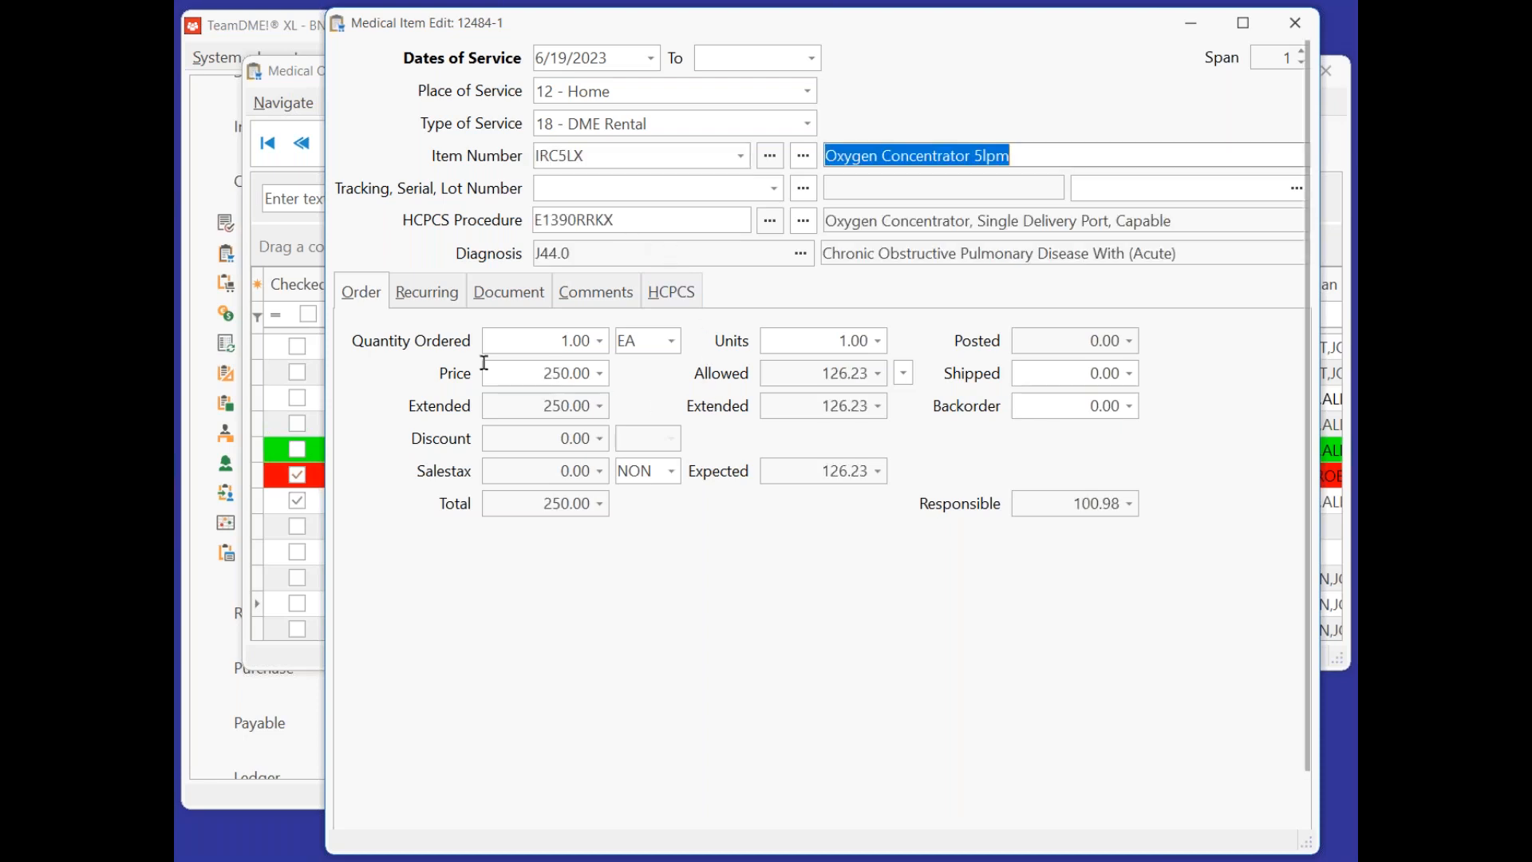
# Save the concentrator rental line after reviewing its allowed billings, and run Intellicheck on the order.
pyautogui.click(434, 289)
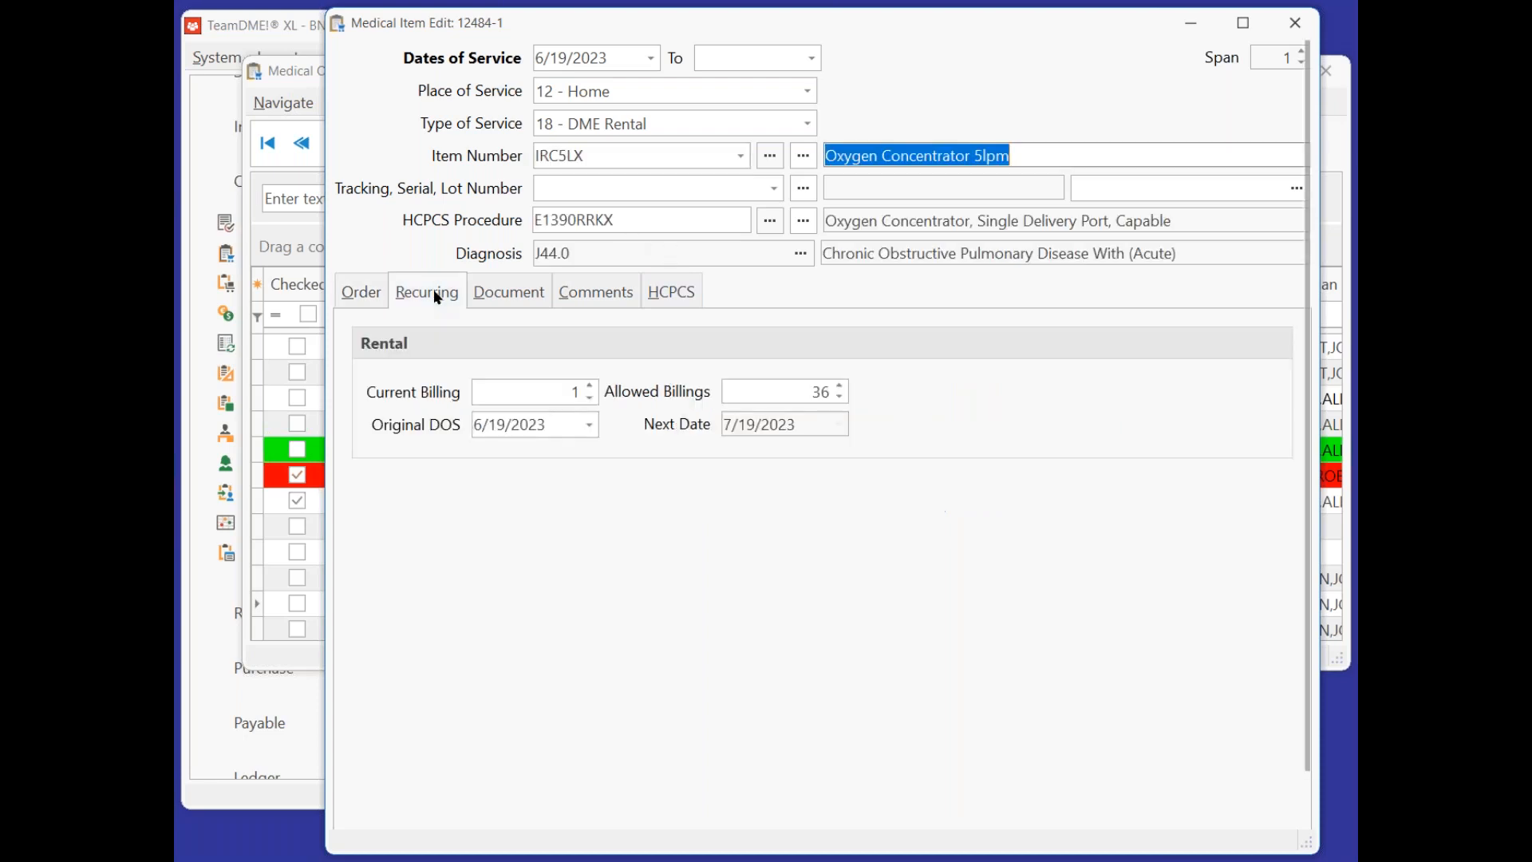
pyautogui.click(771, 386)
pyautogui.doubleClick(732, 390)
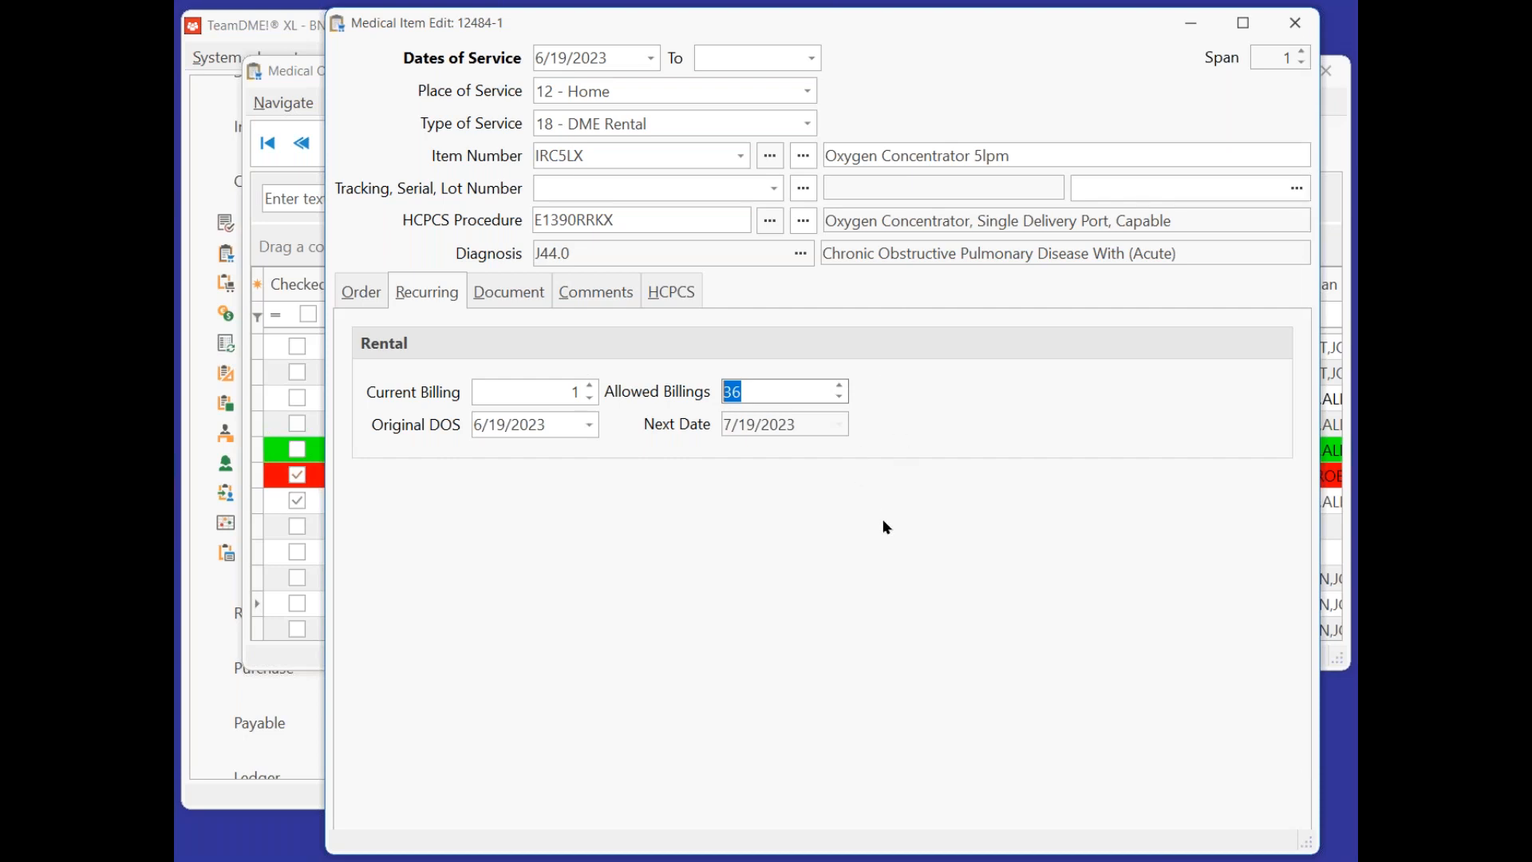
pyautogui.scroll(-2, 1124, 658)
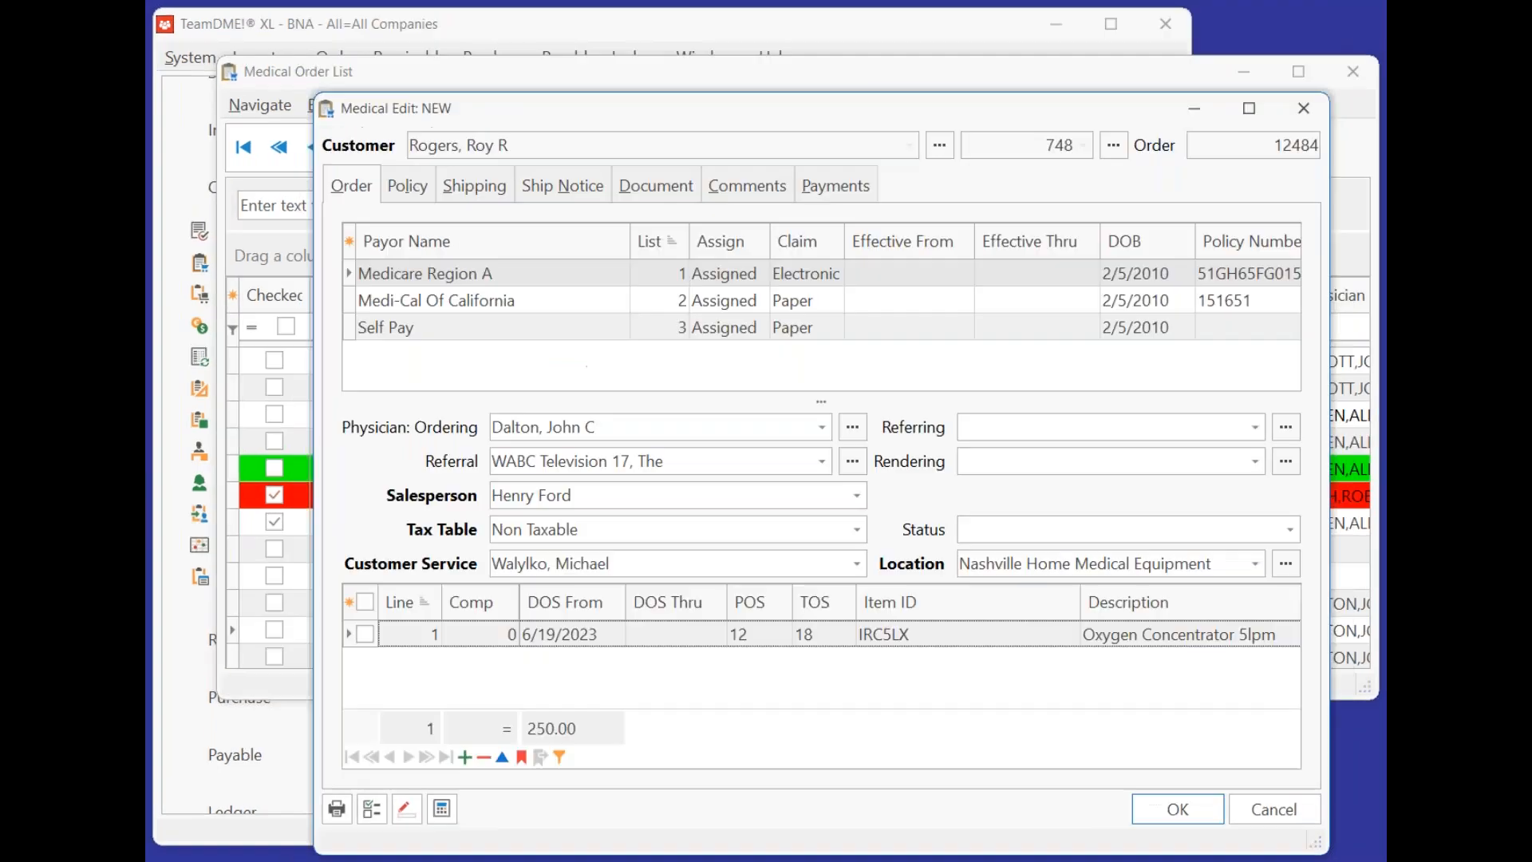
pyautogui.click(373, 808)
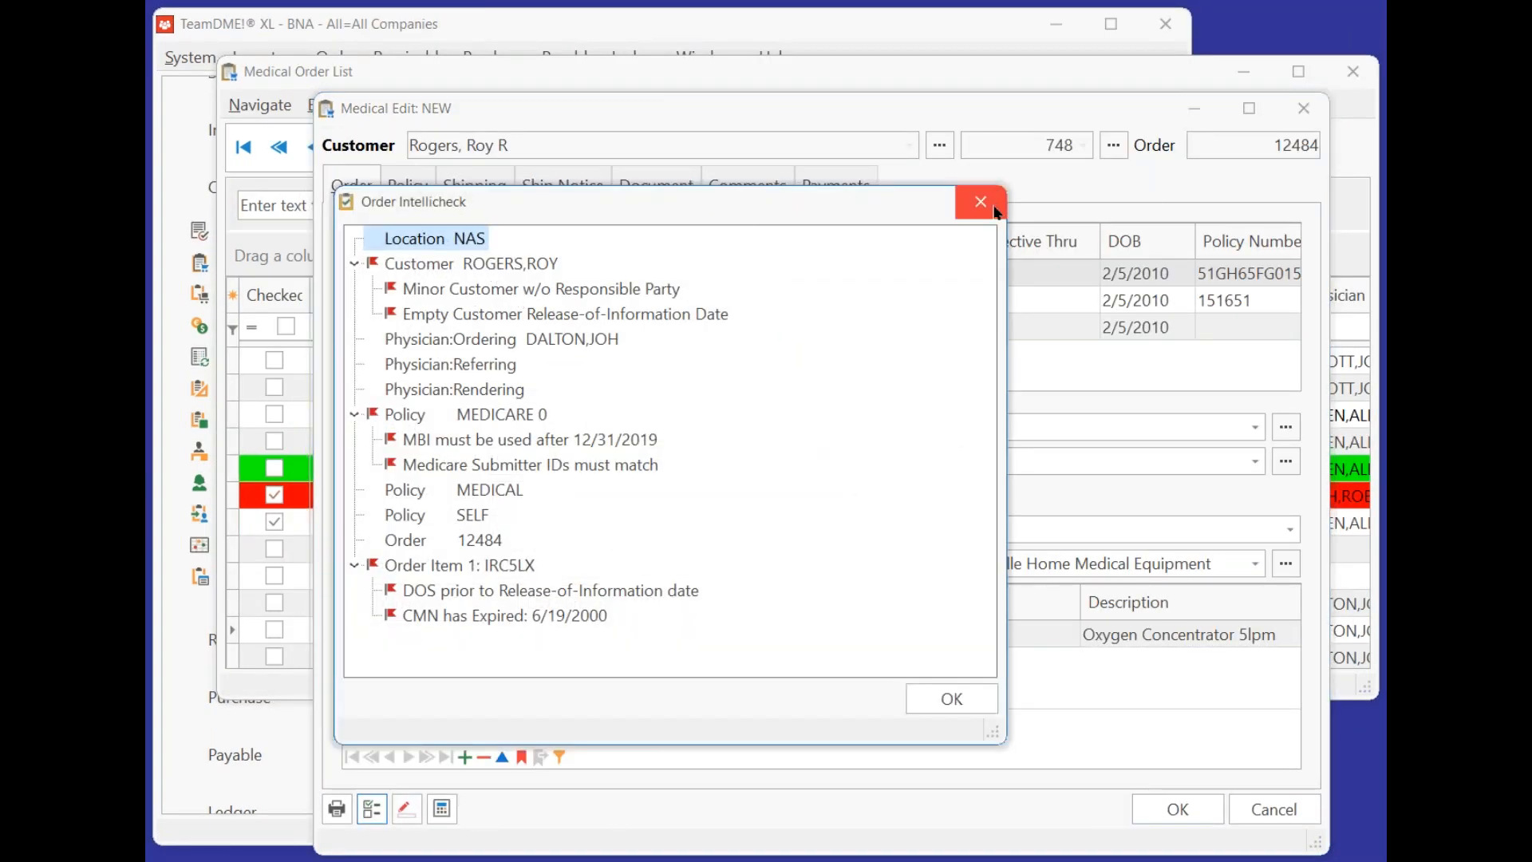
pyautogui.click(981, 203)
# Add a second rental line item and try to look up its item number with PORT and POR.
pyautogui.click(464, 758)
pyautogui.click(537, 157)
pyautogui.write('PORT')
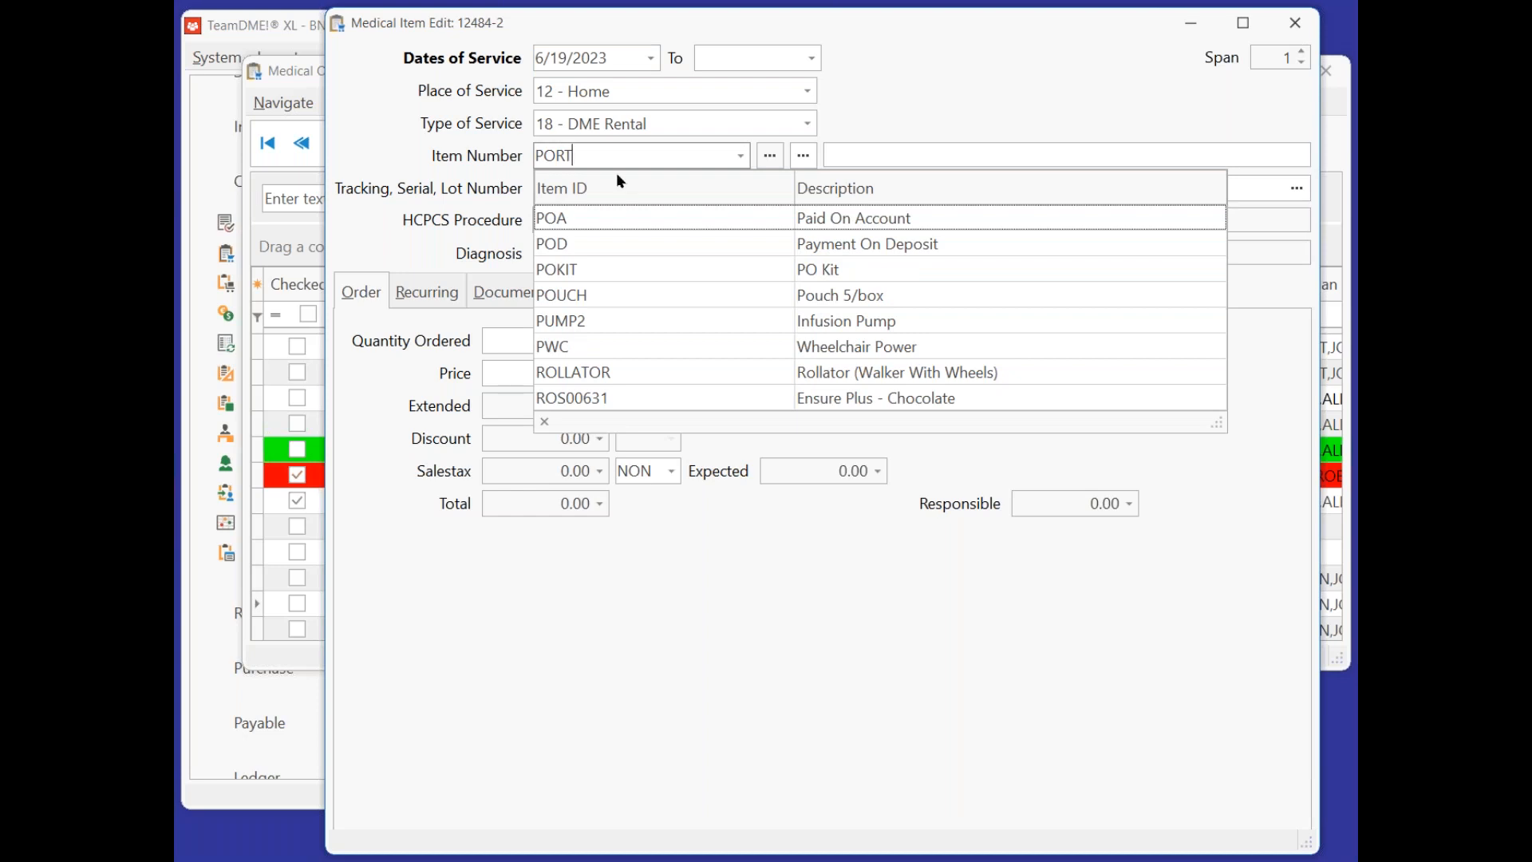
pyautogui.moveTo(595, 153); pyautogui.dragTo(505, 157)
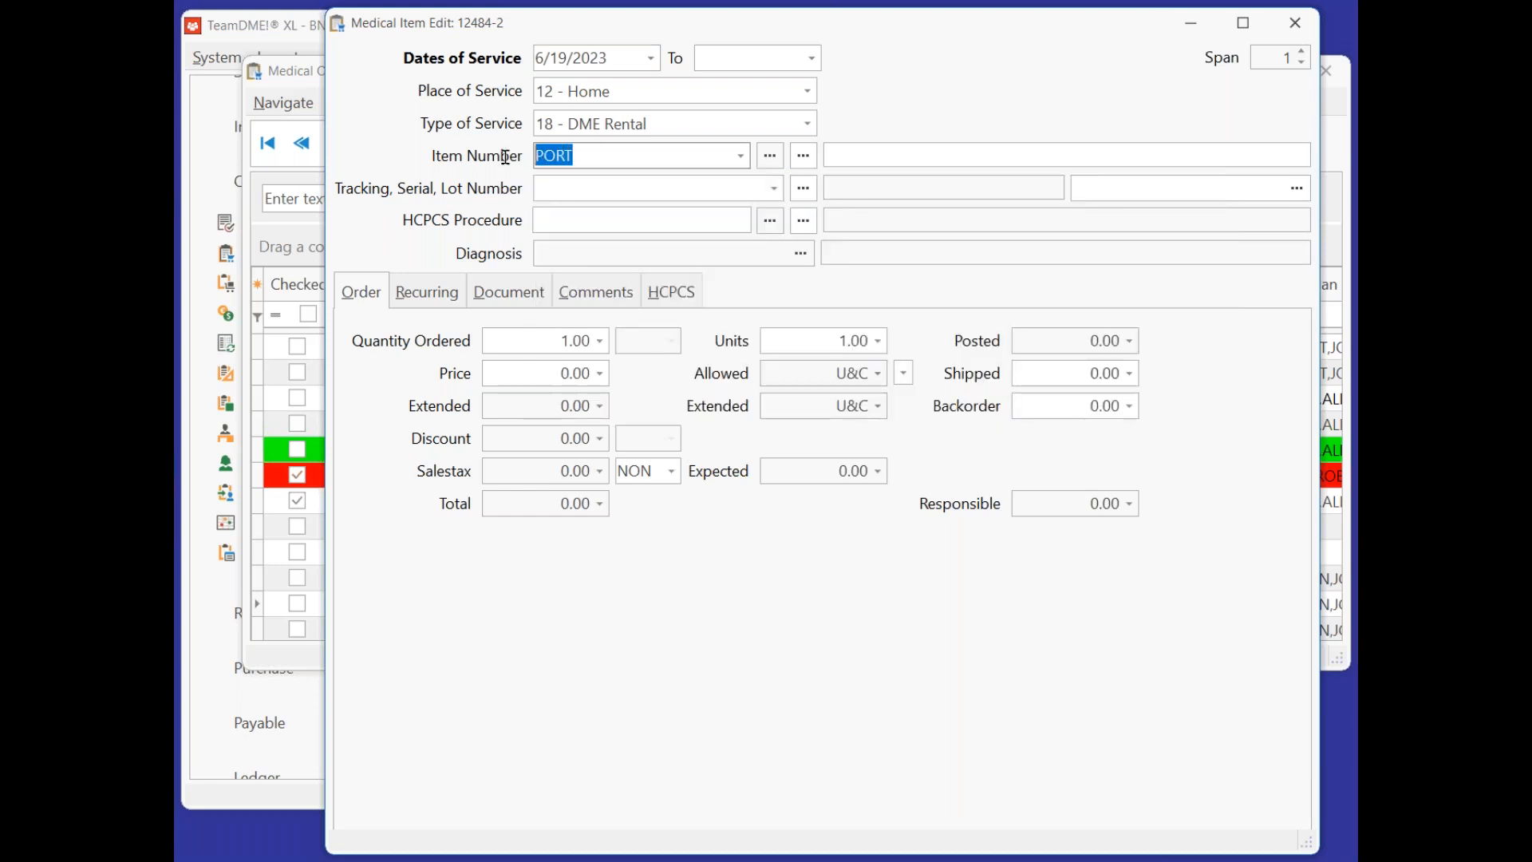
pyautogui.write('POR')
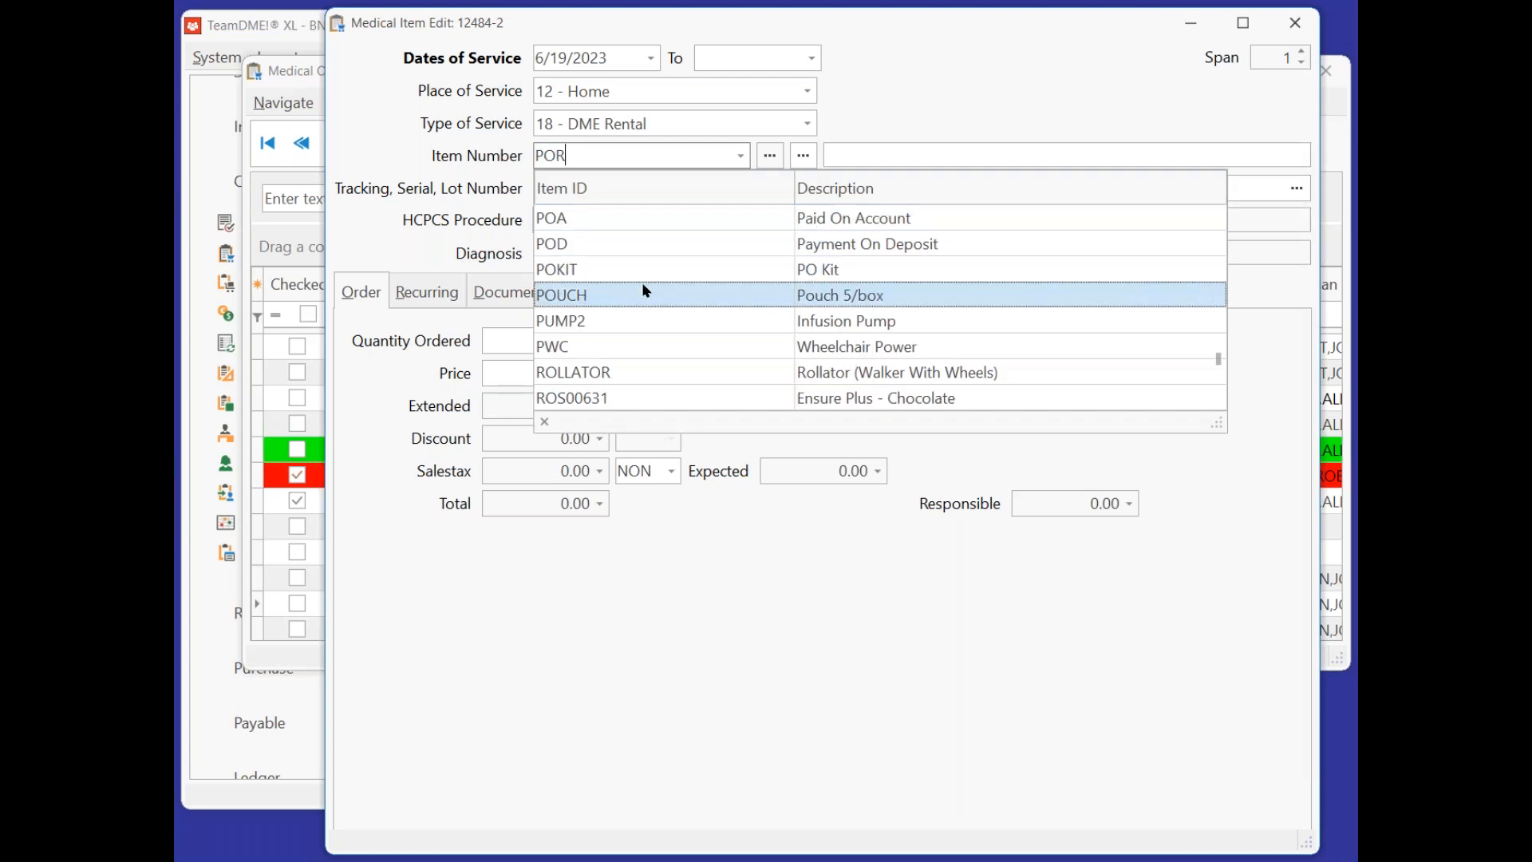
pyautogui.click(769, 155)
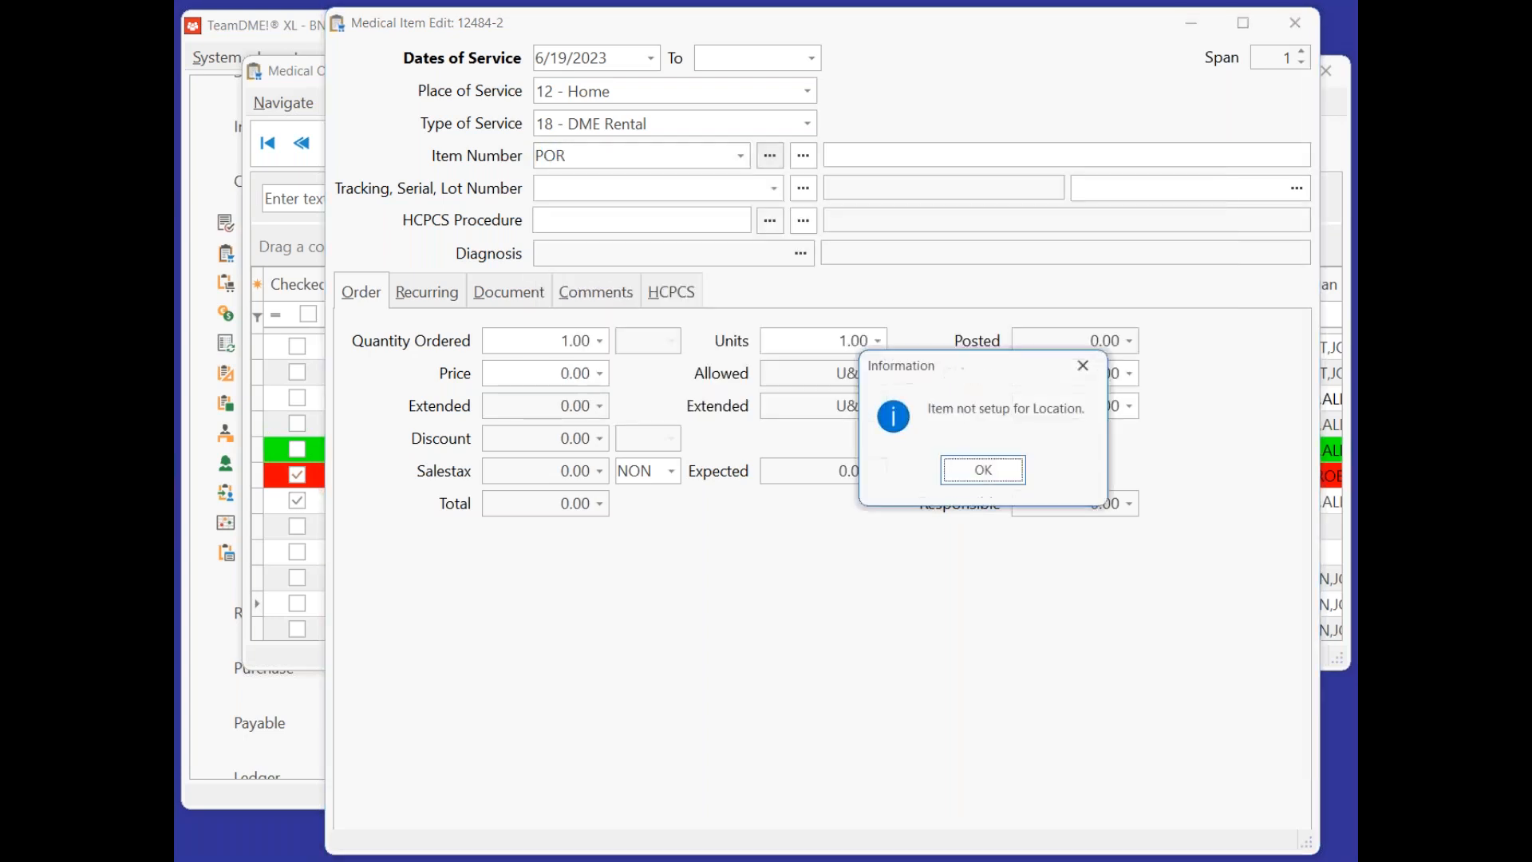
pyautogui.click(1003, 485)
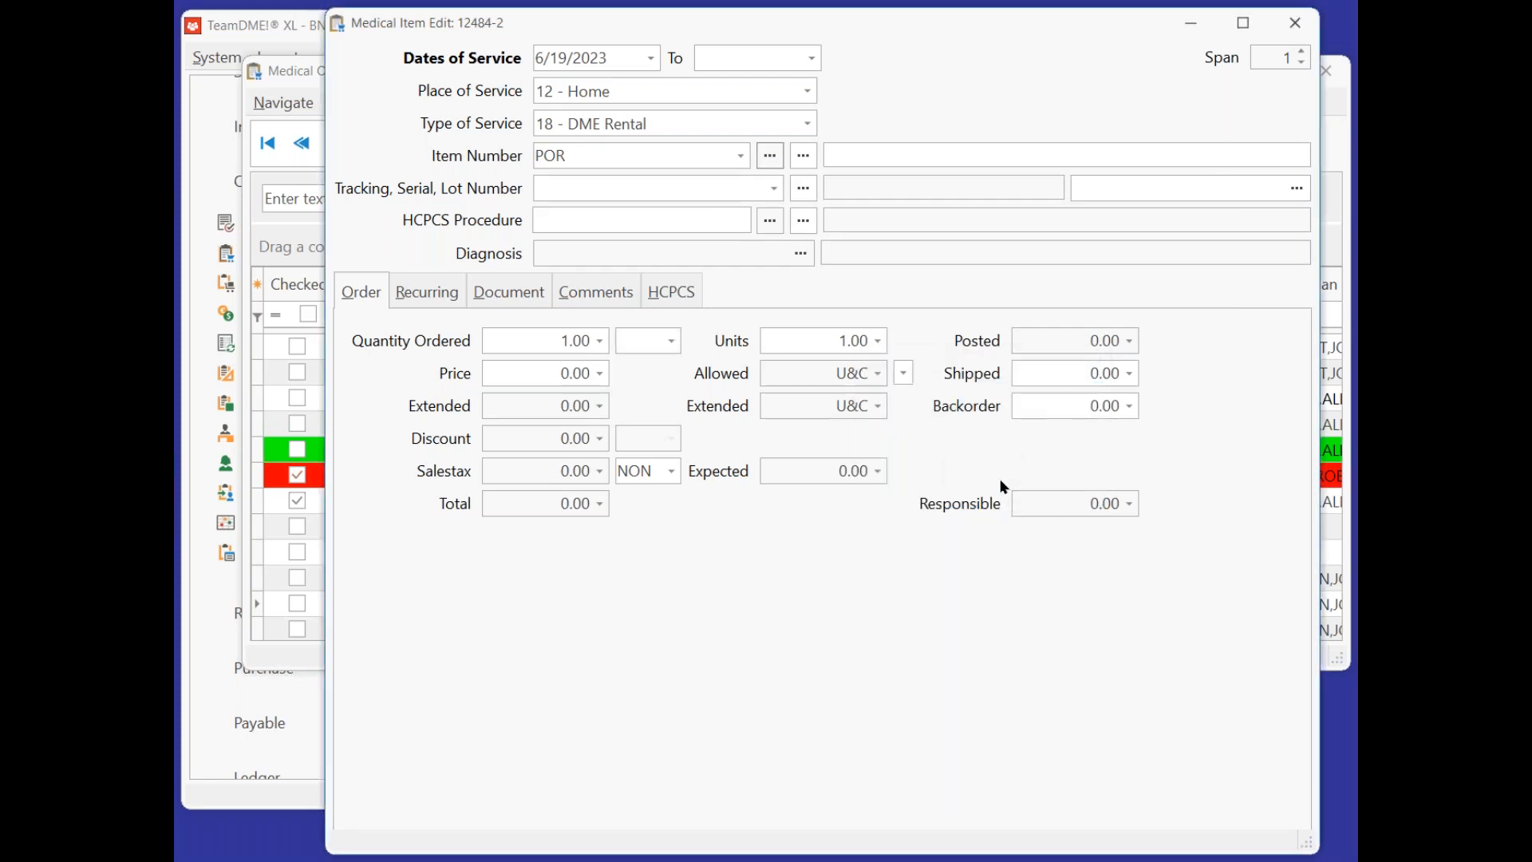
# Search the item list for "Oxyg" and choose O2 PORT, Oxygen Portable, for the second line.
pyautogui.click(769, 156)
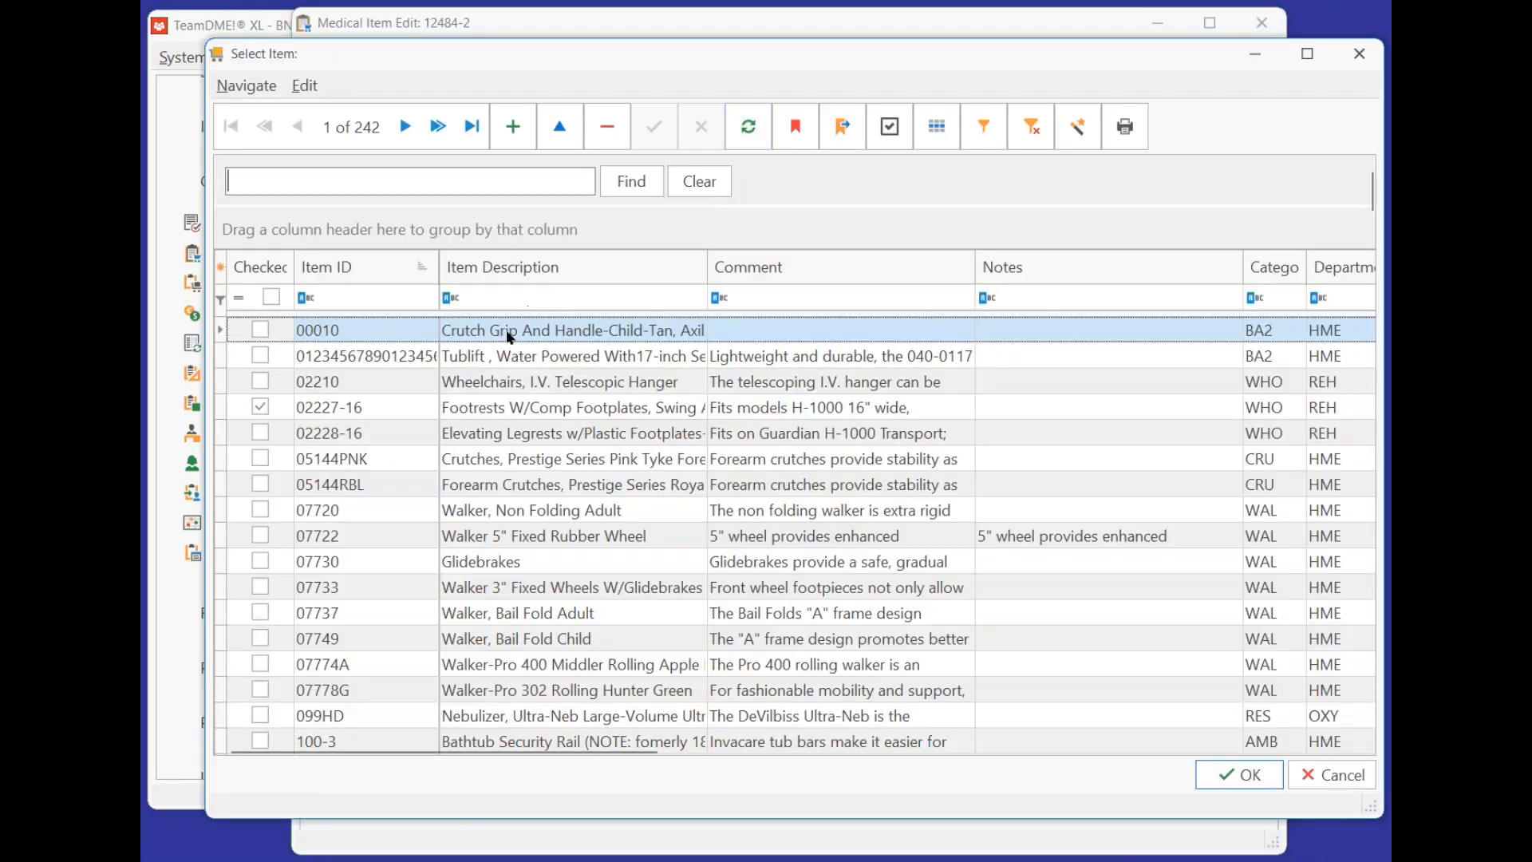
pyautogui.click(364, 643)
pyautogui.click(423, 181)
pyautogui.write('O')
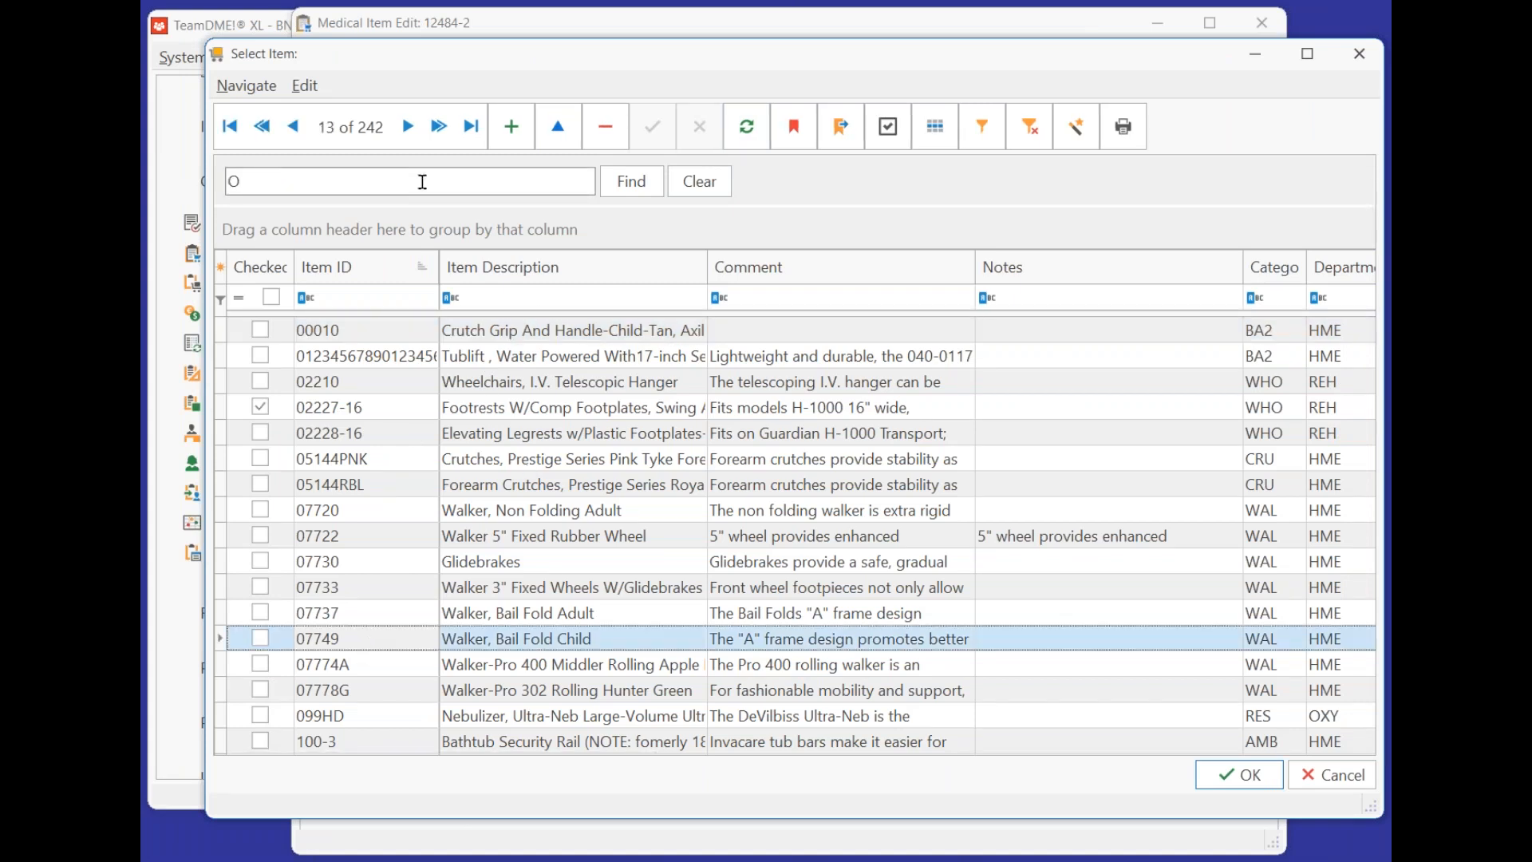
pyautogui.write('xyg')
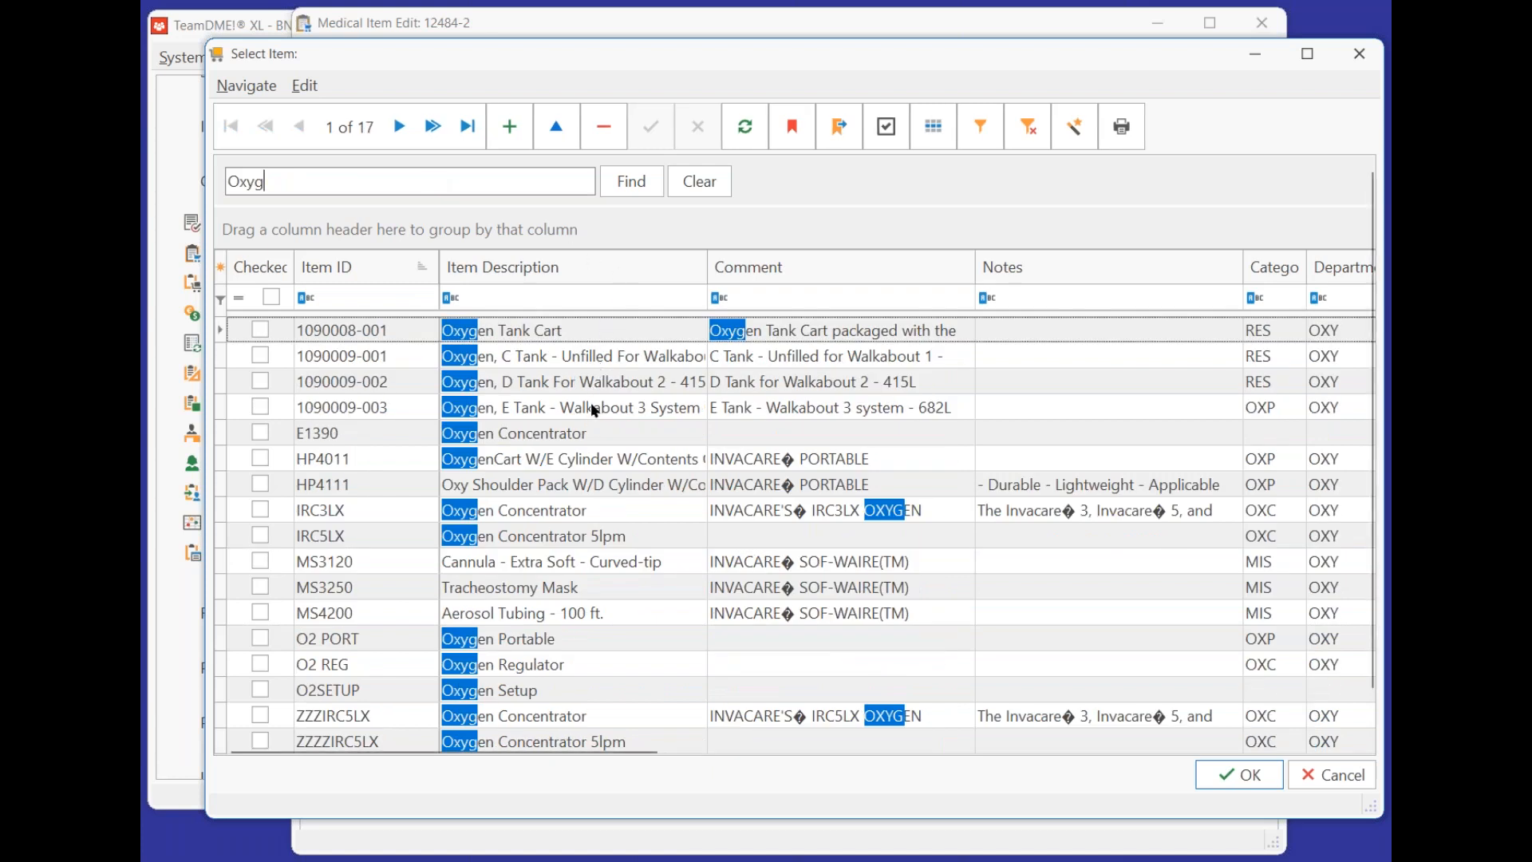
pyautogui.doubleClick(567, 635)
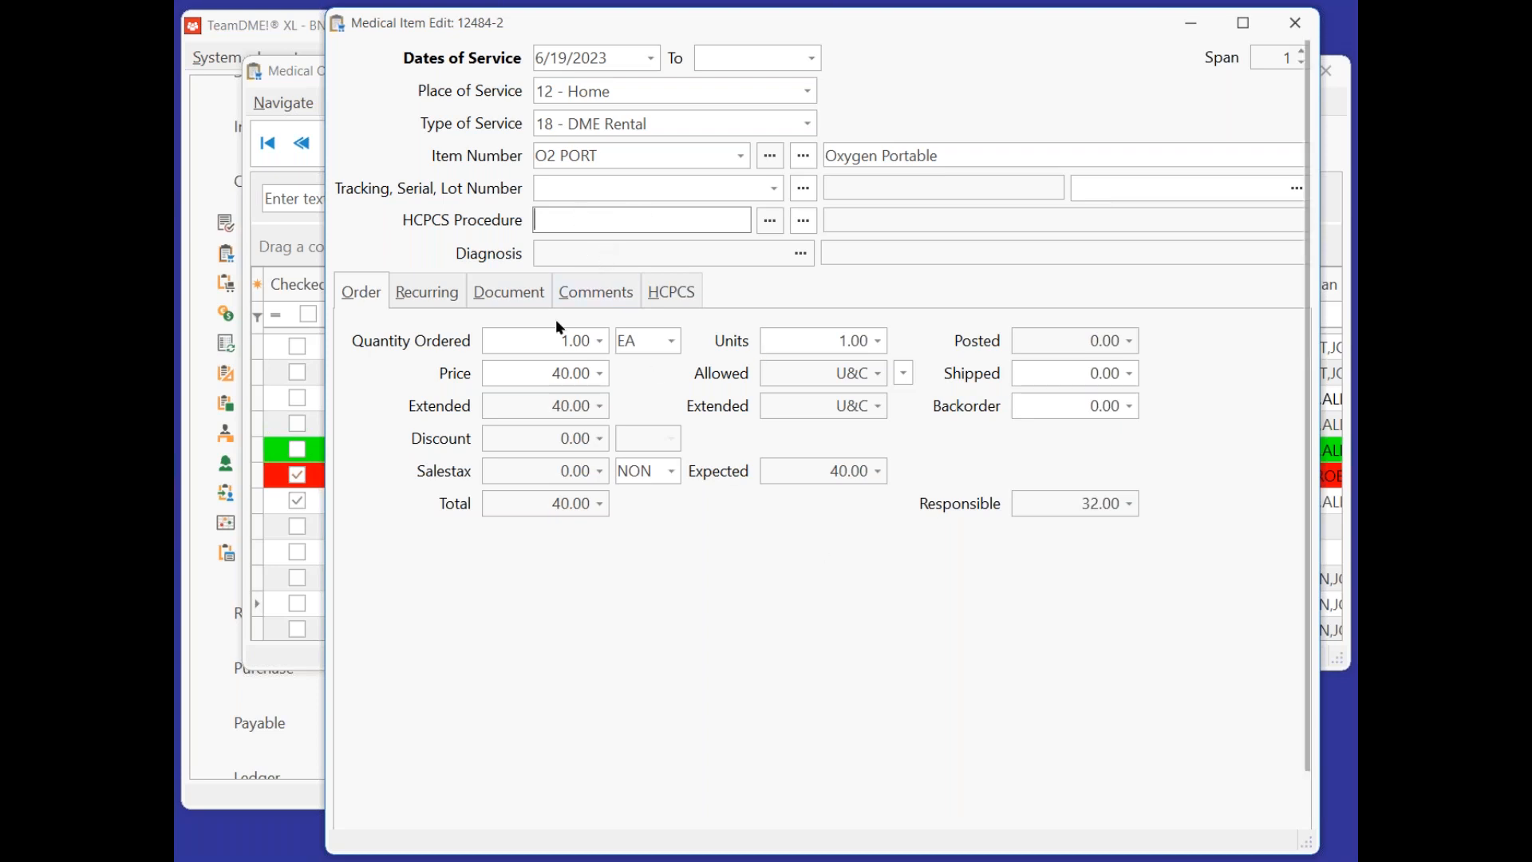
# Set the portable oxygen rental's allowed billings to 36, saving the line despite the quantity shortage, and save the order.
pyautogui.click(441, 301)
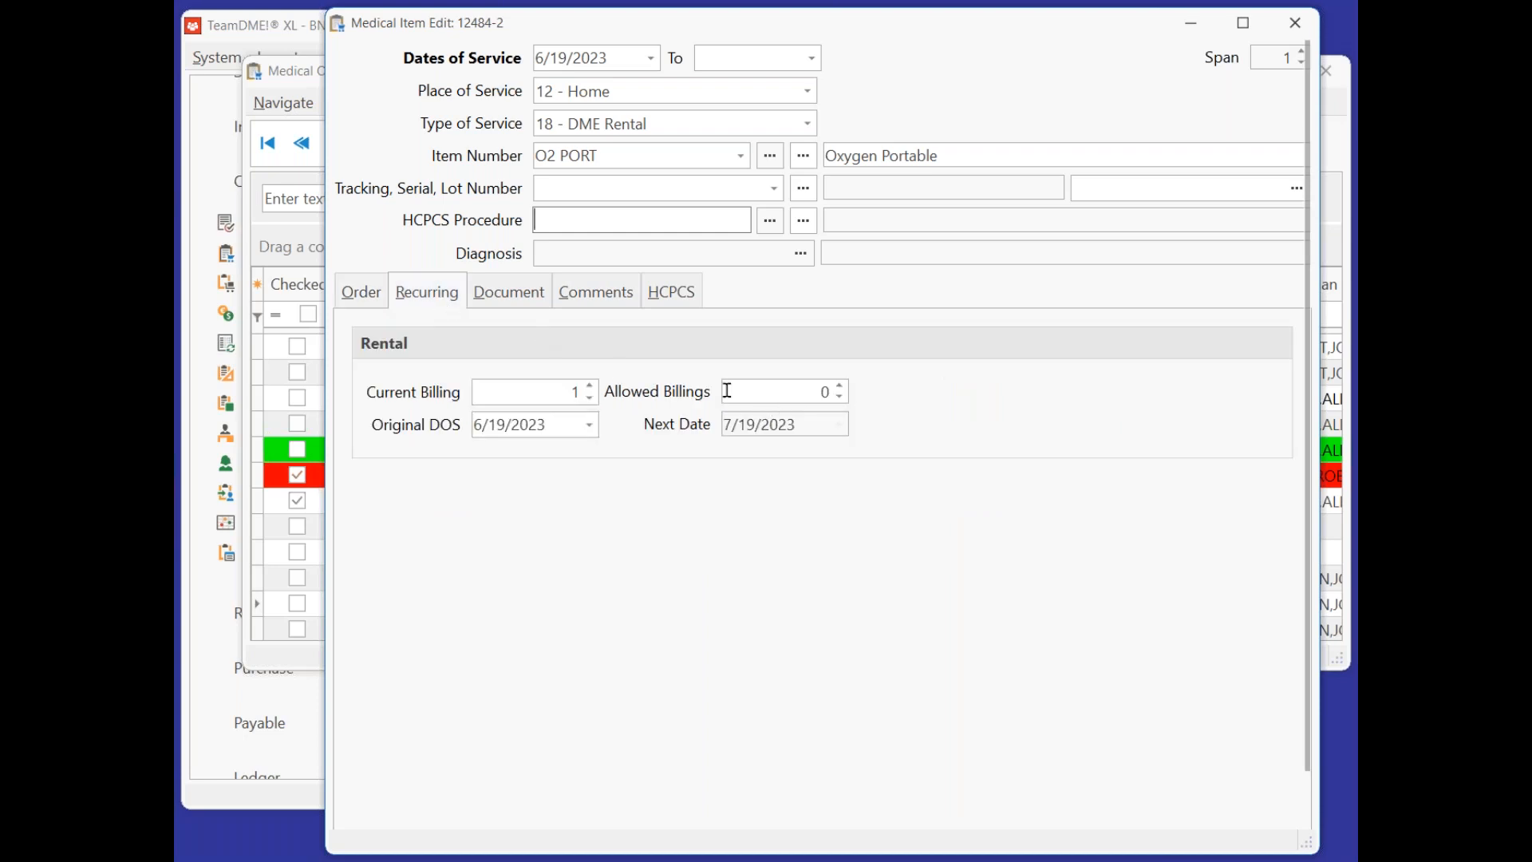
pyautogui.moveTo(764, 391); pyautogui.dragTo(724, 391)
pyautogui.write('36')
pyautogui.press('Tab')
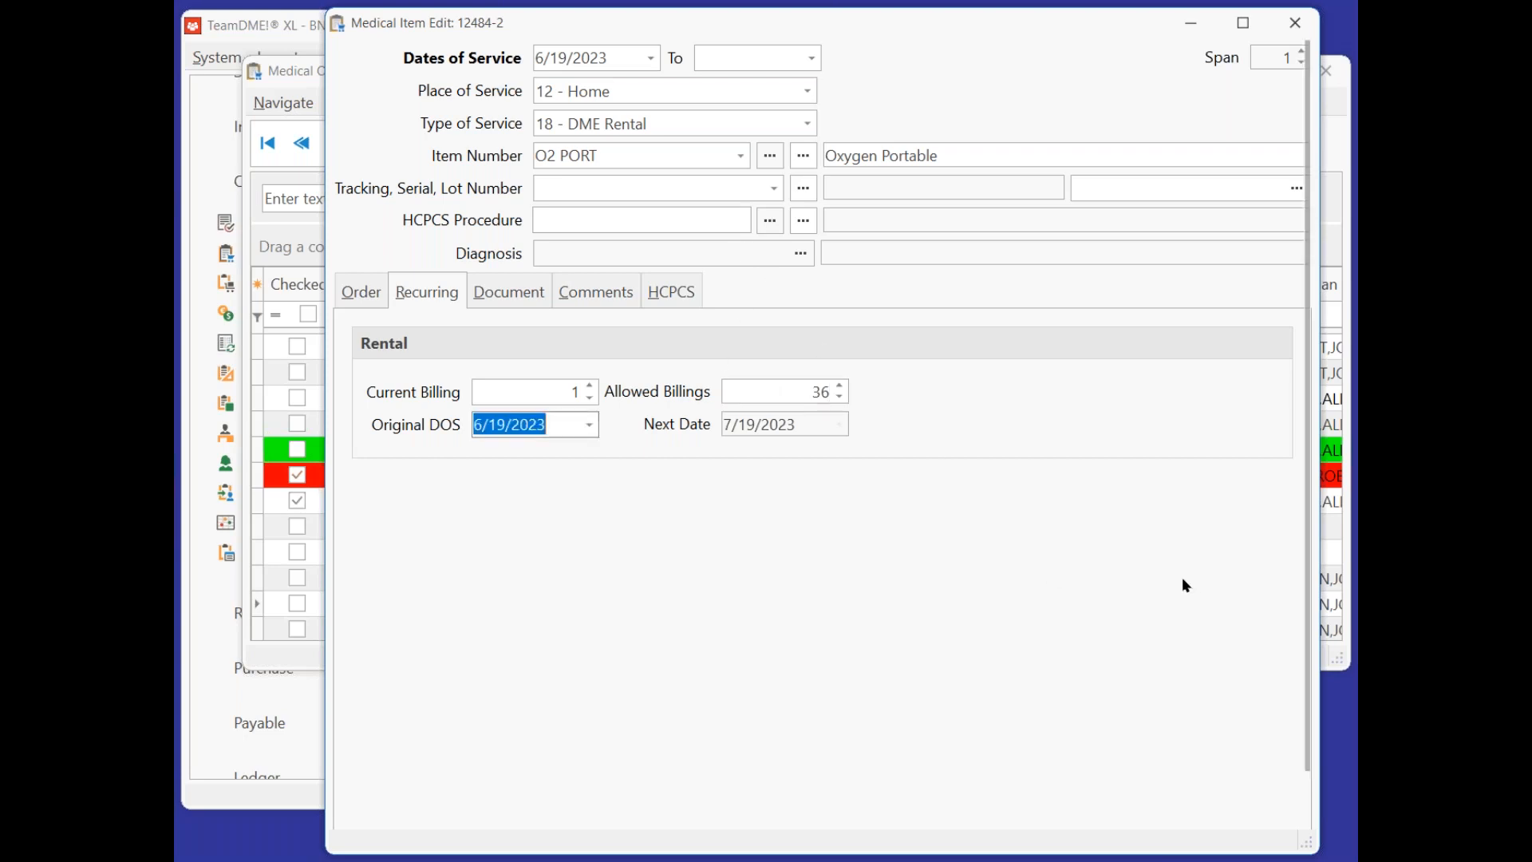
pyautogui.press('Return')
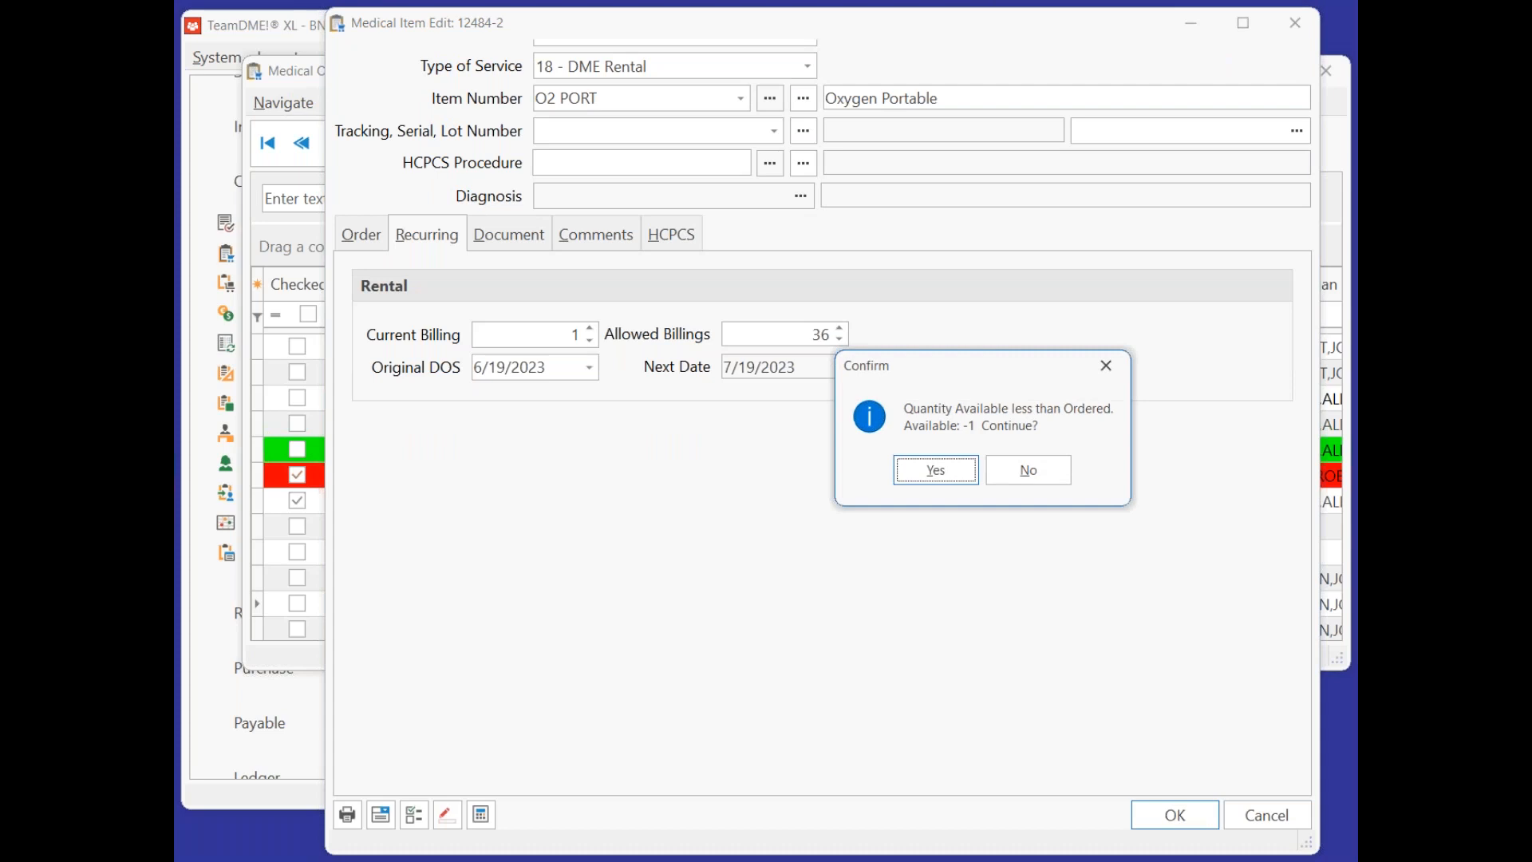
pyautogui.press('Return')
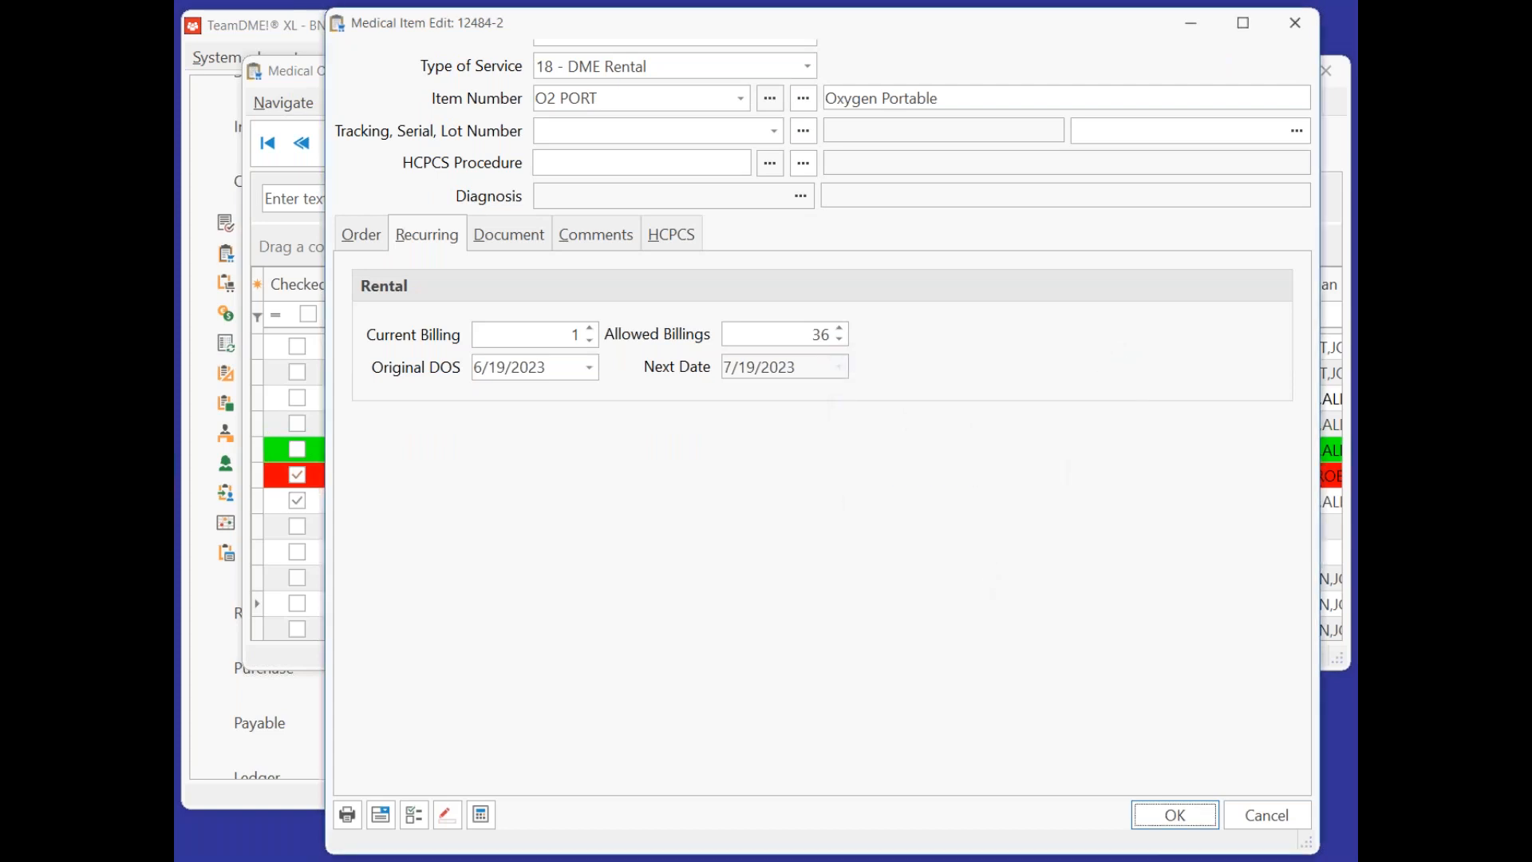
pyautogui.click(1175, 806)
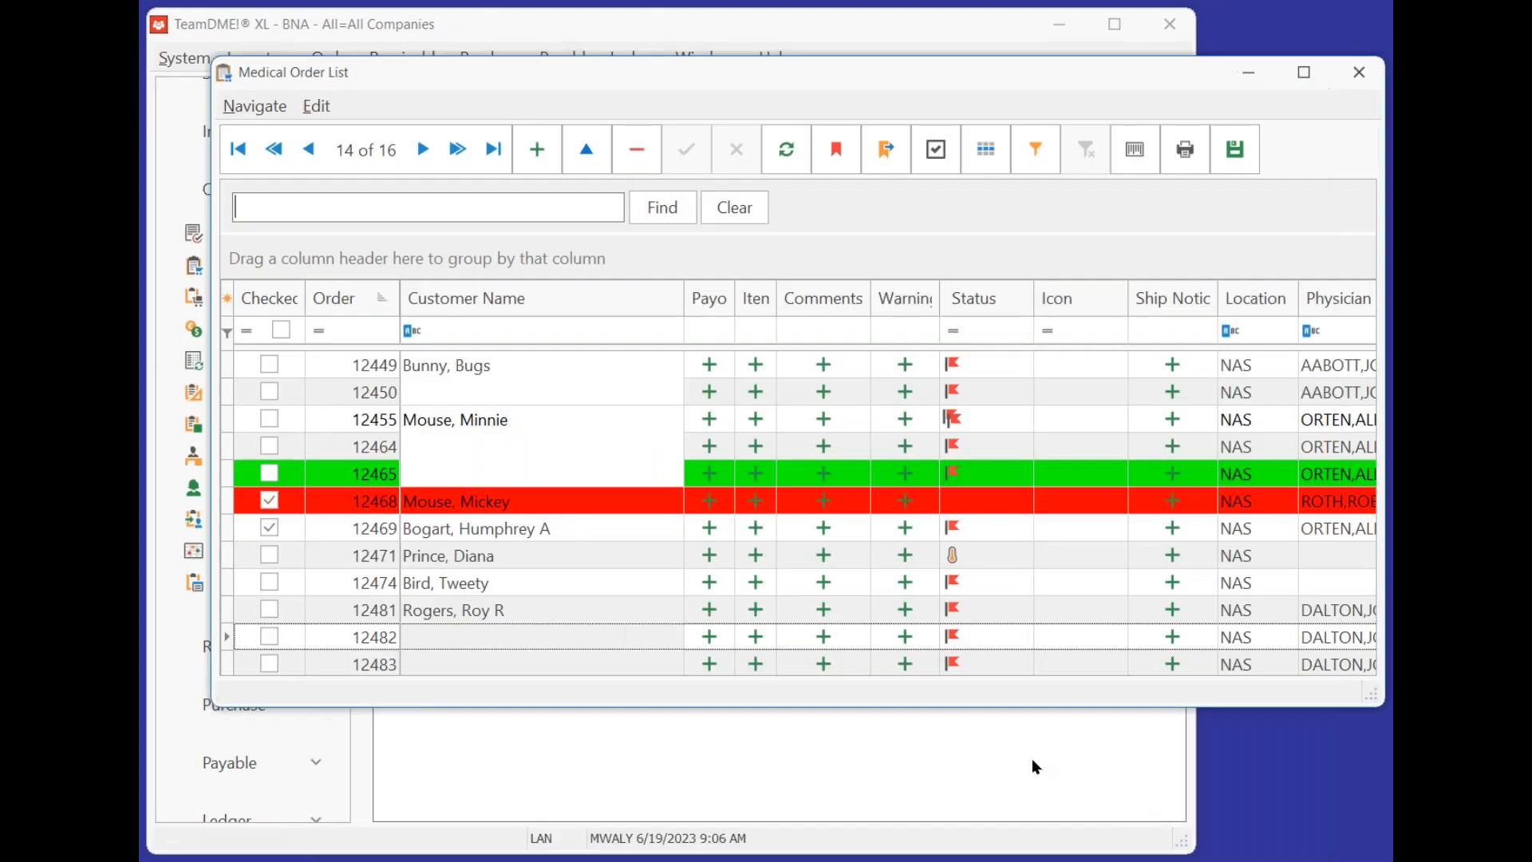
# Create another medical order for the same customer and add a line item to it.
pyautogui.click(540, 153)
pyautogui.write('Roge')
pyautogui.press('Tab')
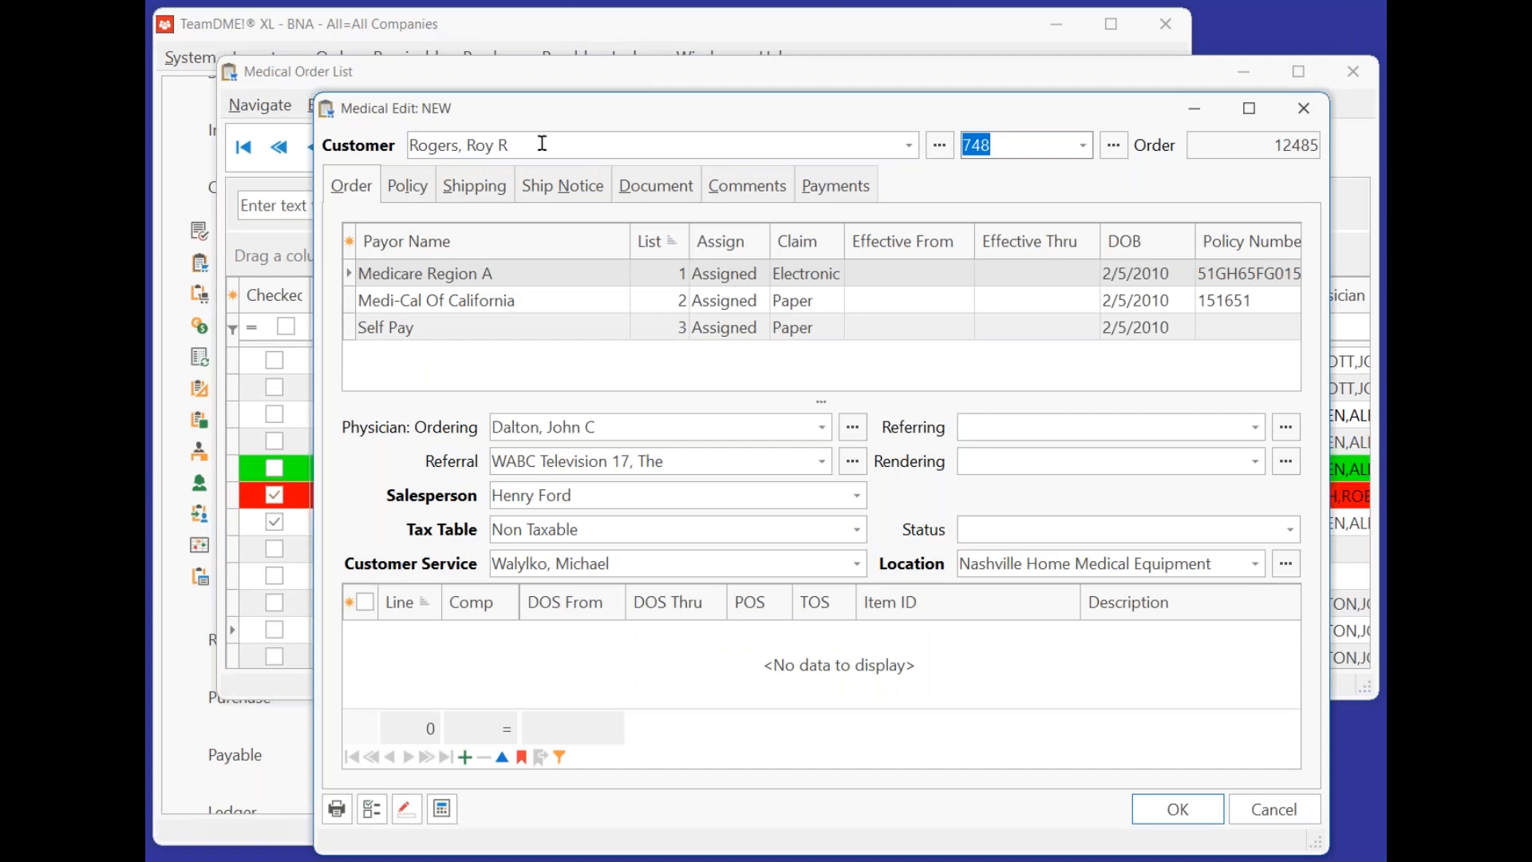
pyautogui.click(466, 756)
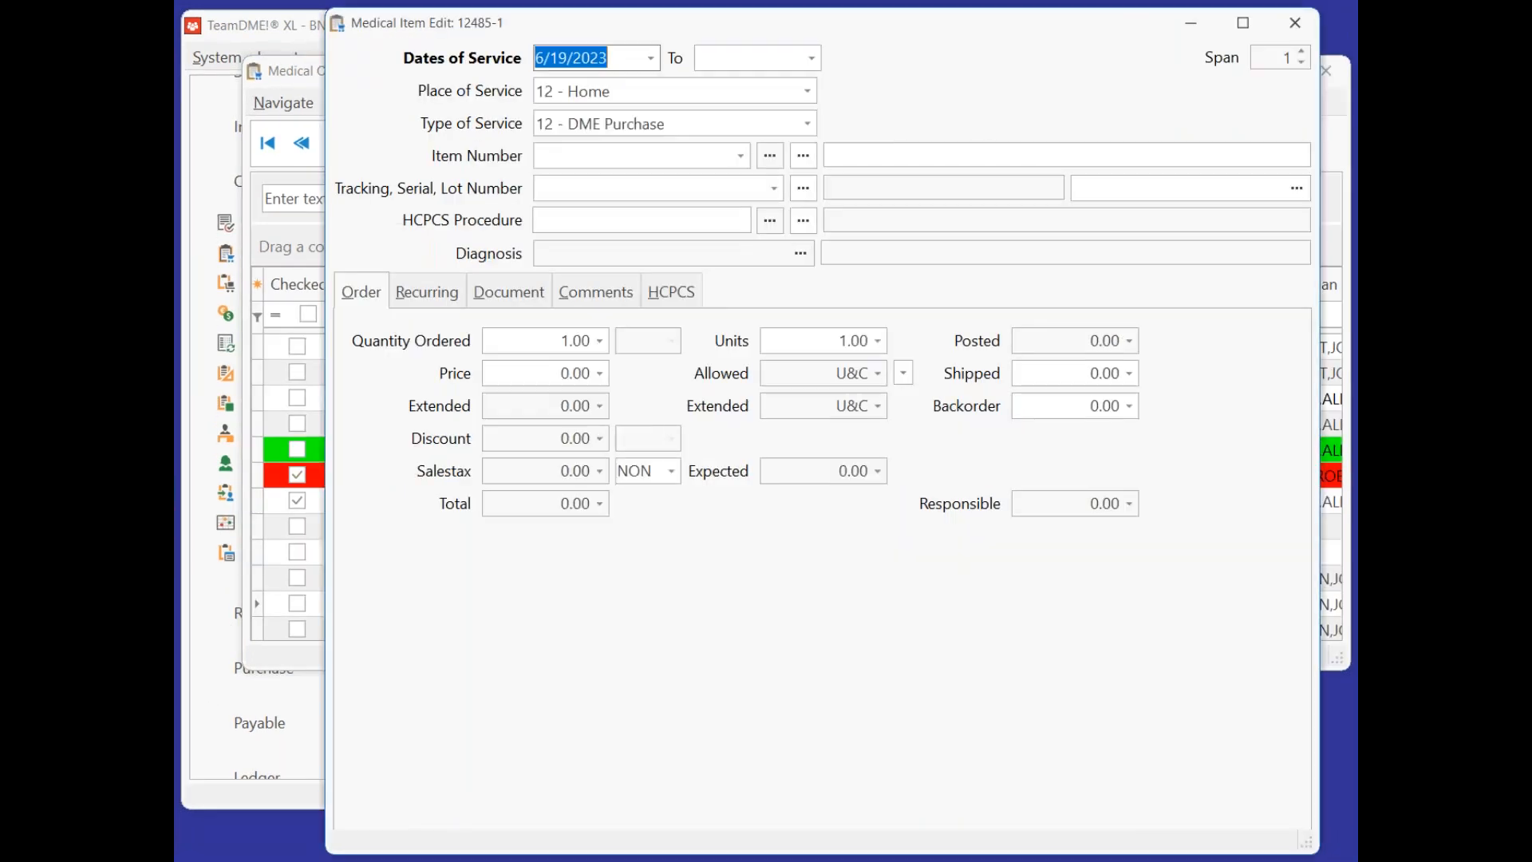
# Open the item list for the new line and search it for "Emsur" and "Jev".
pyautogui.click(778, 156)
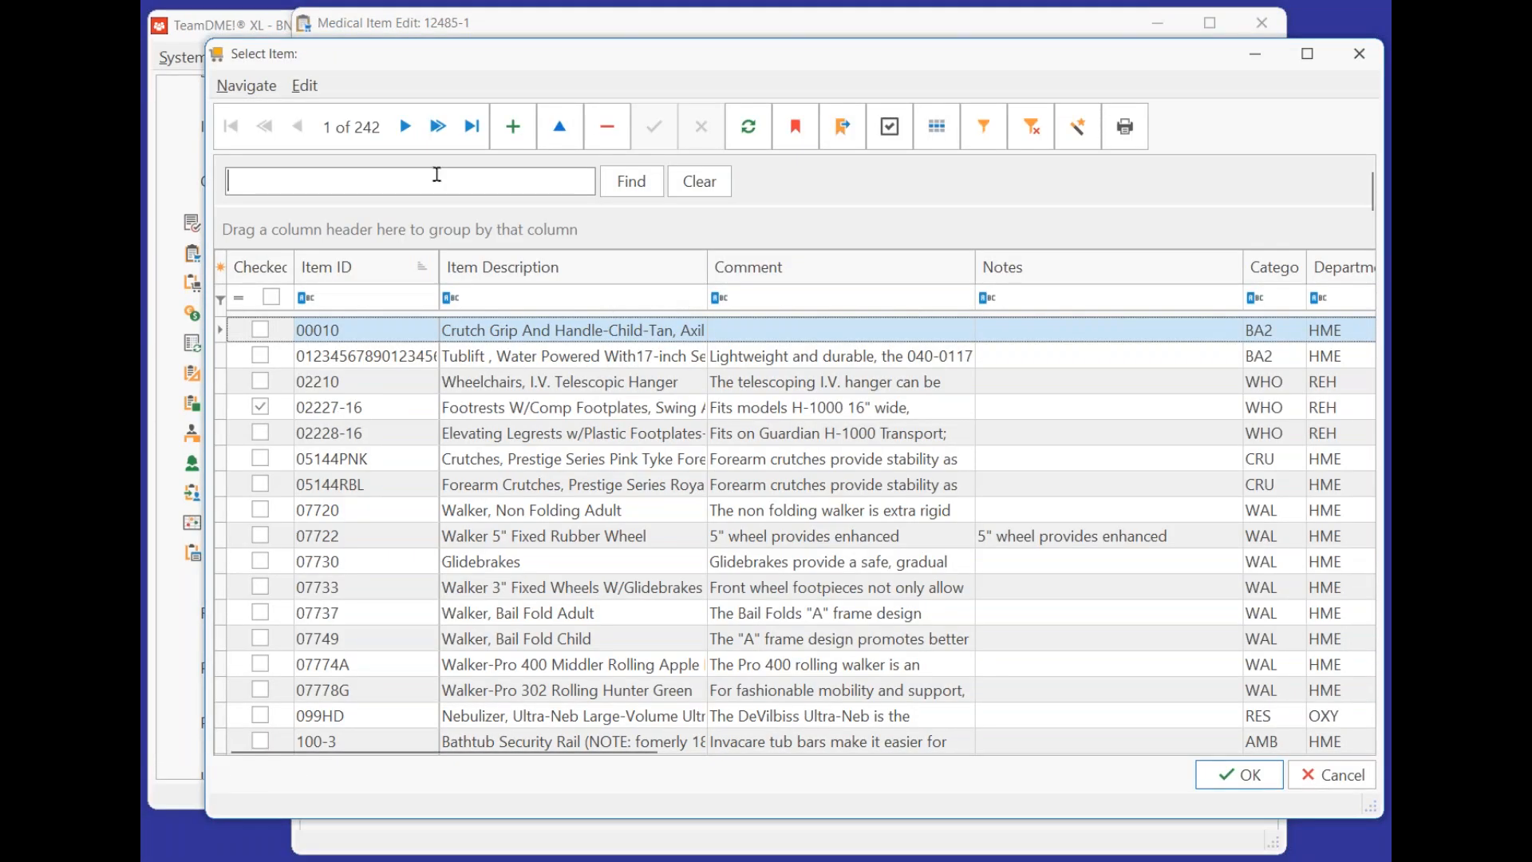
pyautogui.write('Em')
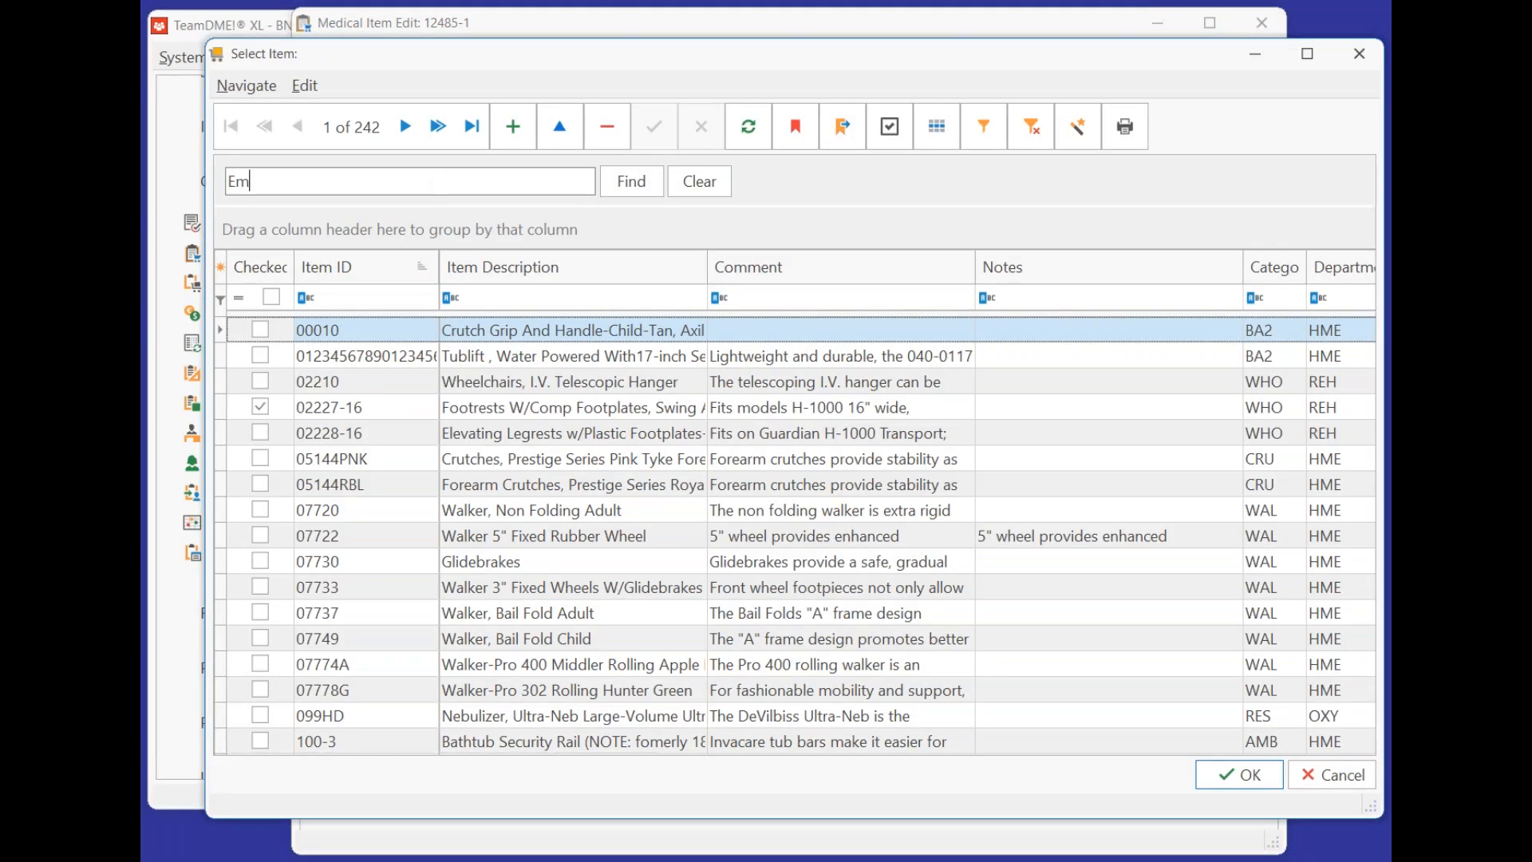
pyautogui.write('sur')
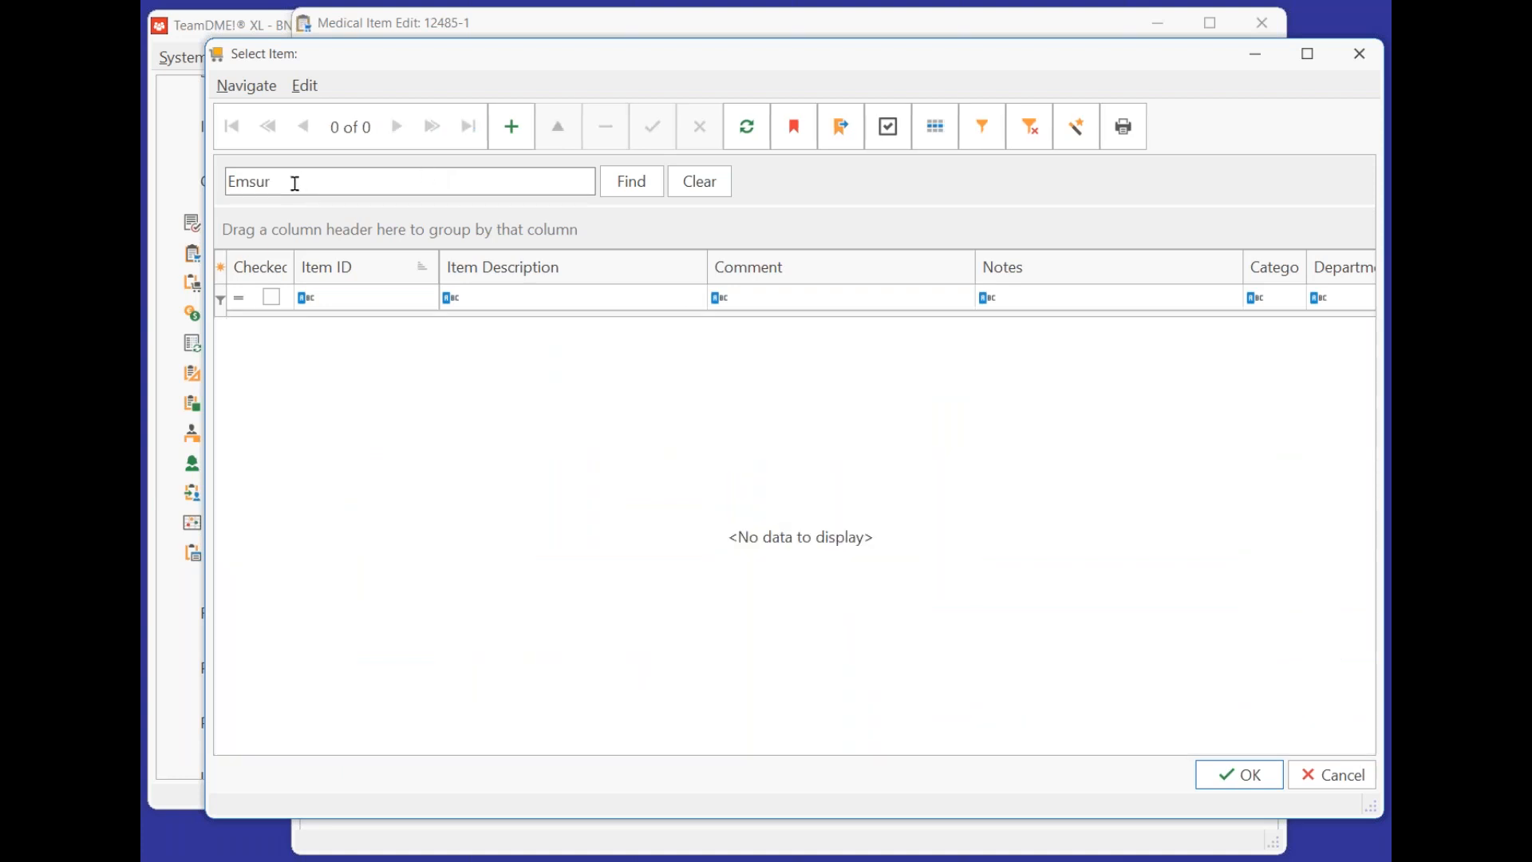
pyautogui.moveTo(294, 183); pyautogui.dragTo(150, 175)
pyautogui.write('Jev')
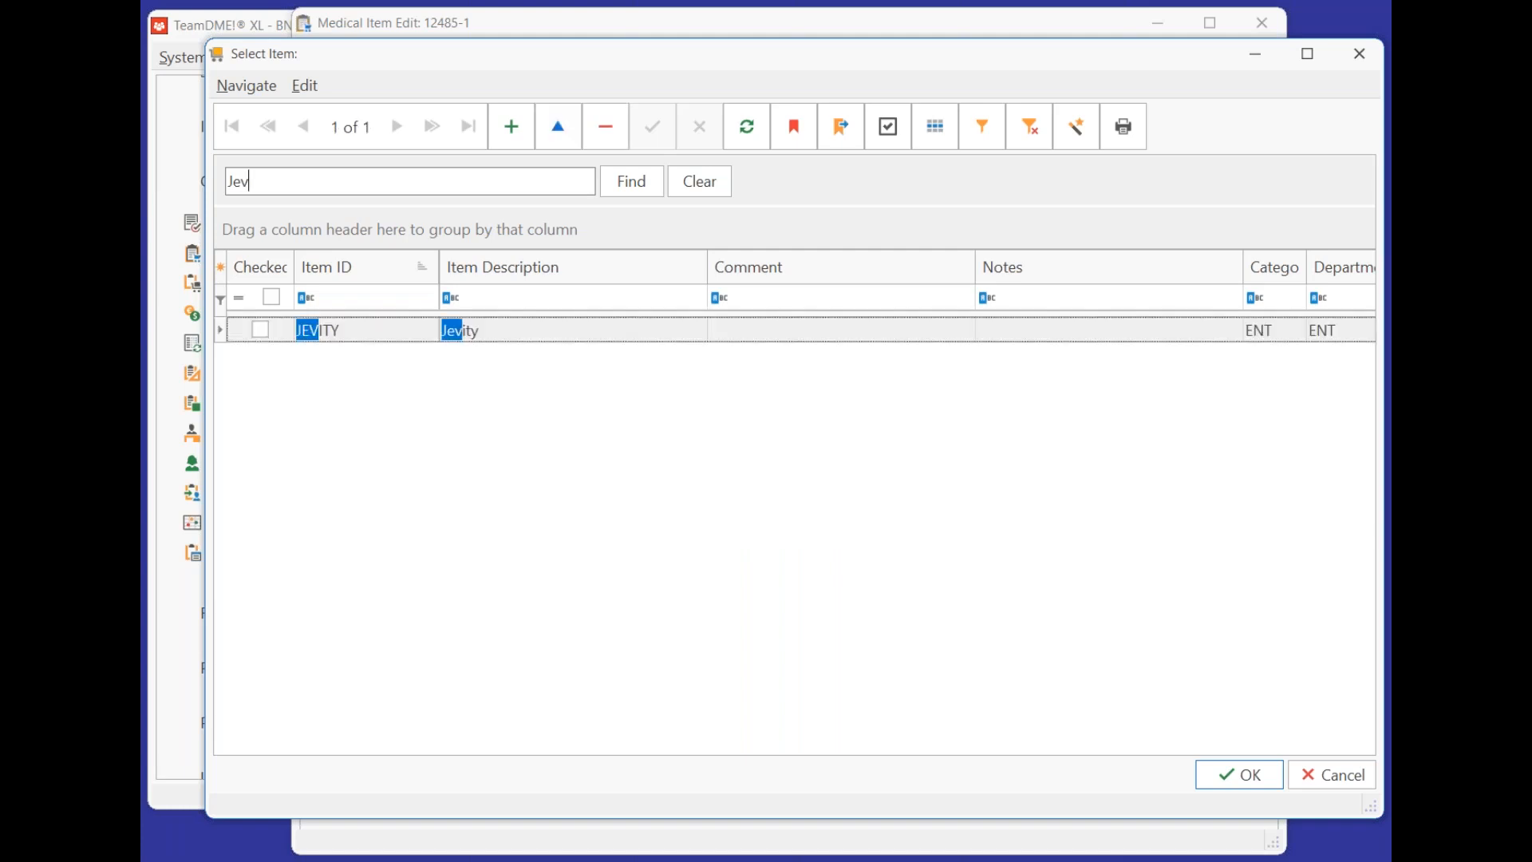
# Open the JEVITY item's record and examine its packaging, measurement and calorie details.
pyautogui.click(519, 332)
pyautogui.click(560, 130)
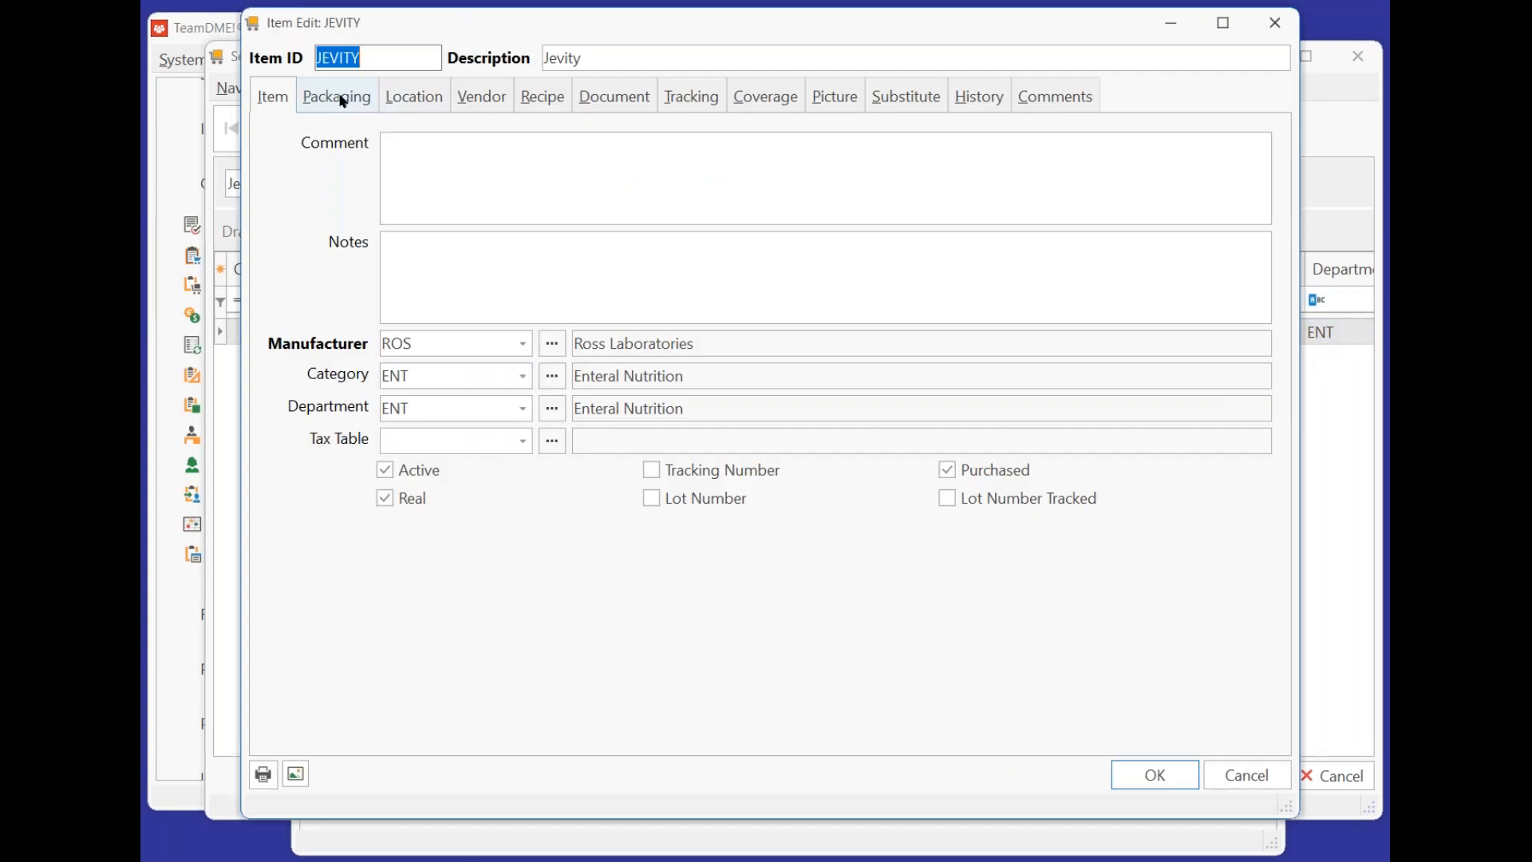
pyautogui.click(343, 102)
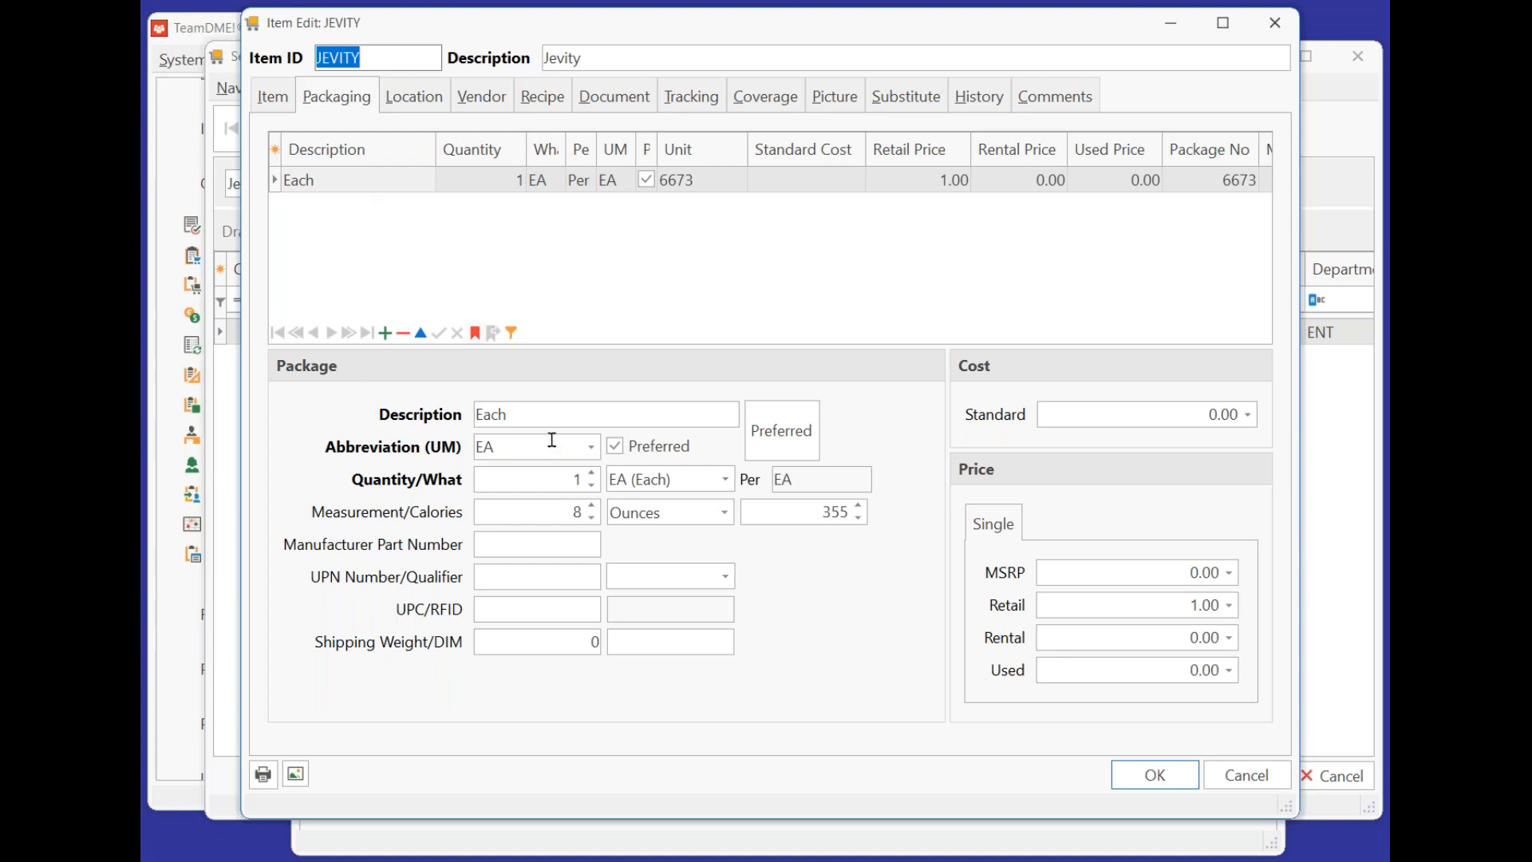
# Rename the JEVITY package description to "Can" with abbreviation CN, and try CN (Can) as the quantity's unit.
pyautogui.click(544, 414)
pyautogui.moveTo(544, 414); pyautogui.dragTo(436, 423)
pyautogui.write('Can')
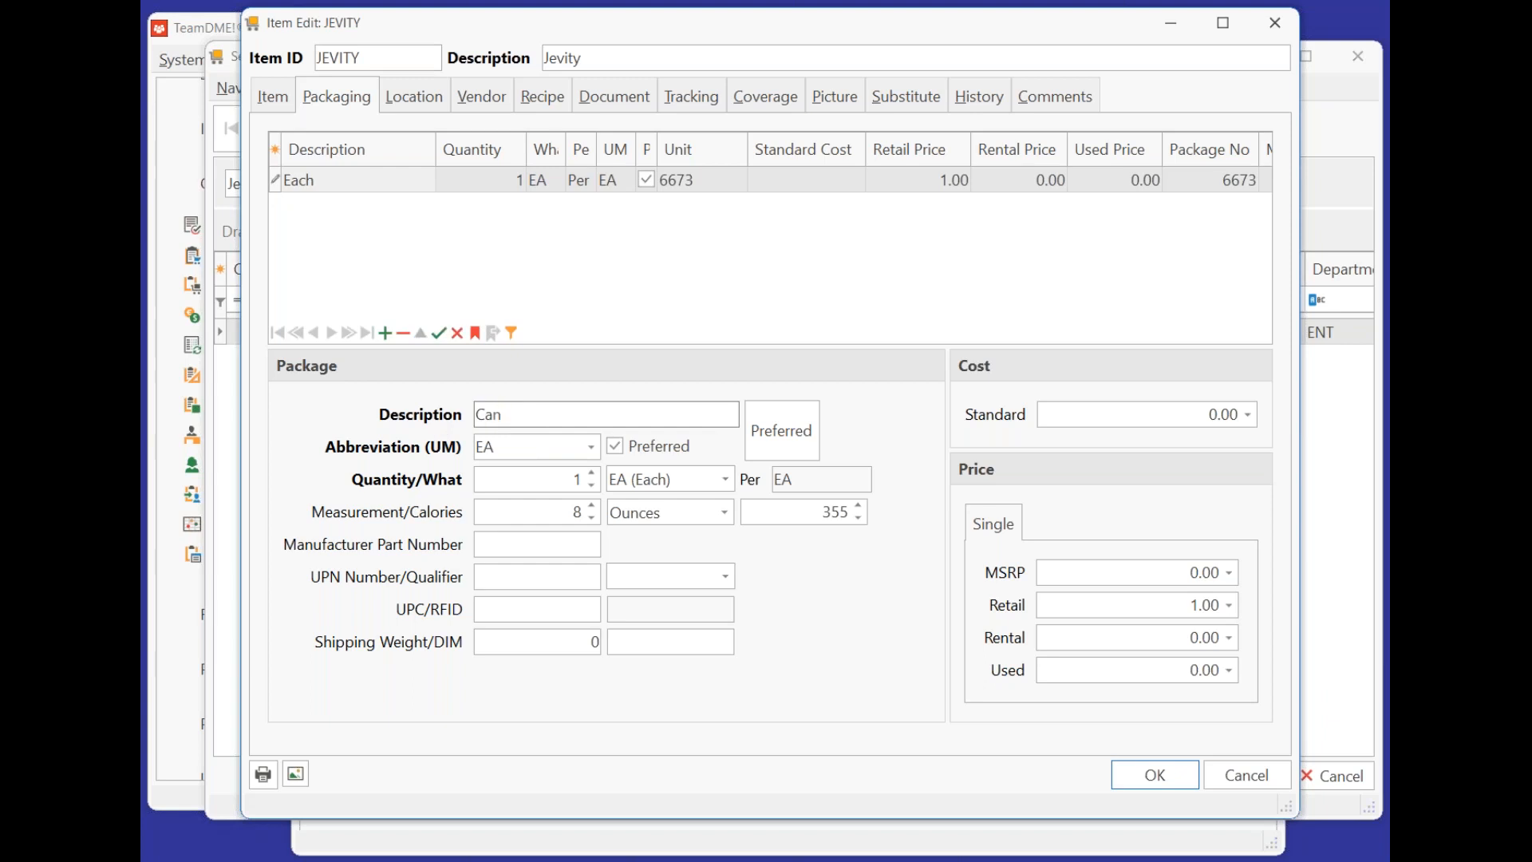
pyautogui.press('Tab')
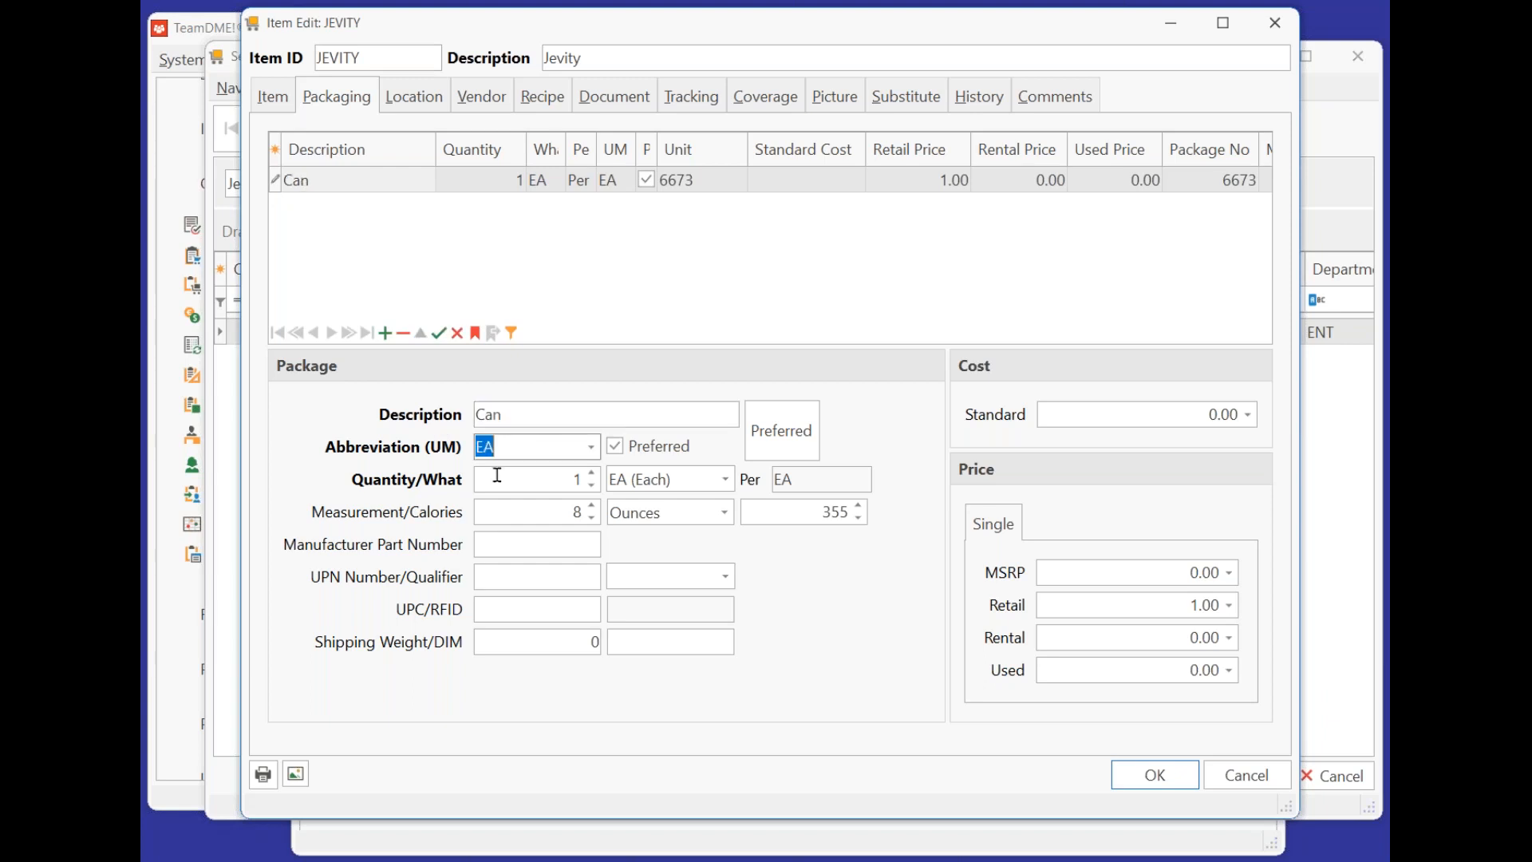
pyautogui.write('CN')
pyautogui.press('Tab')
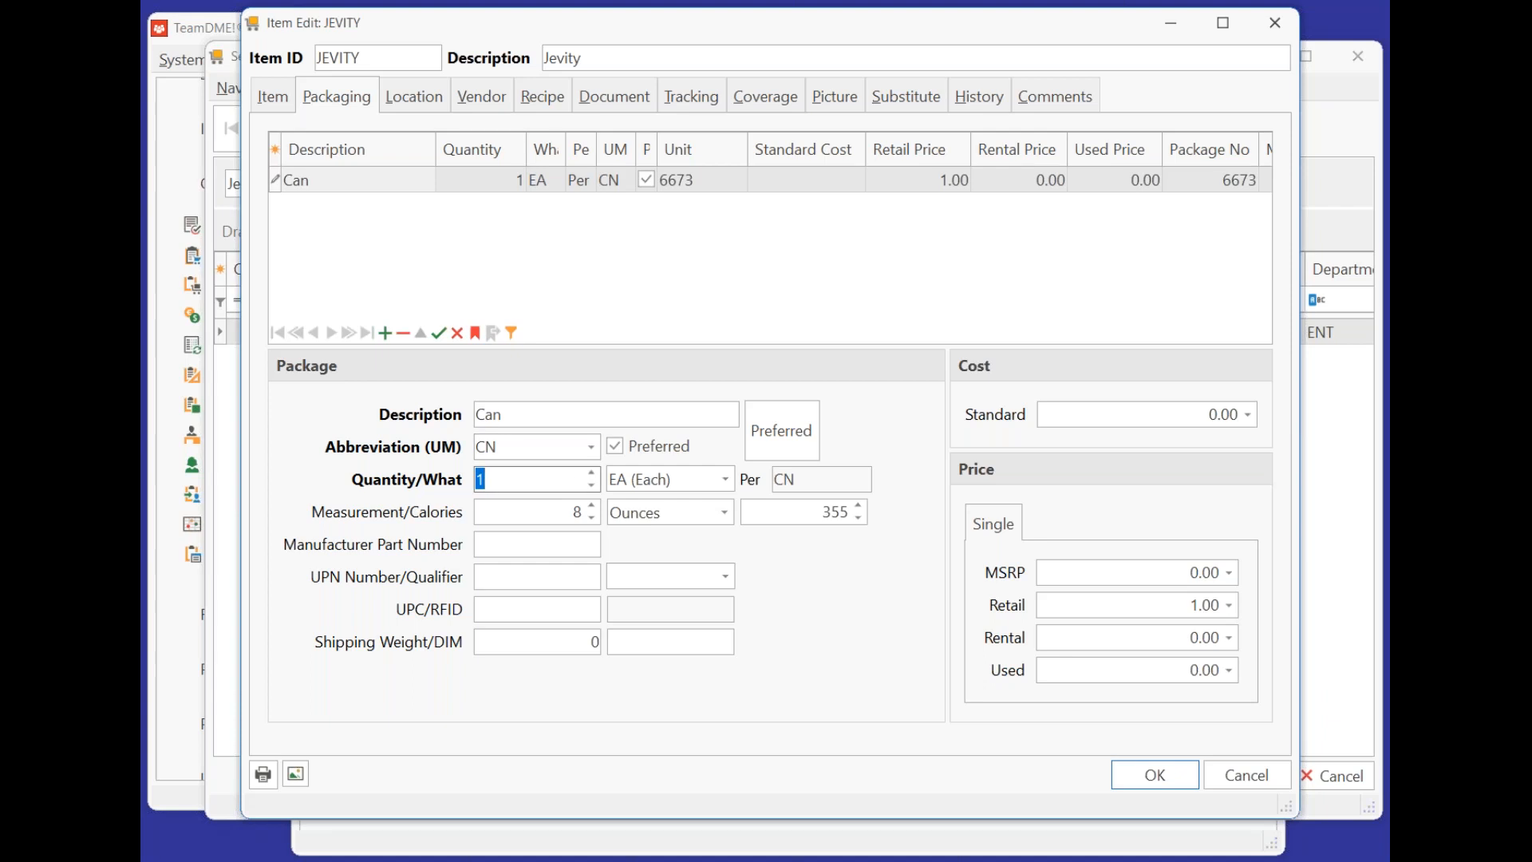
pyautogui.click(727, 479)
pyautogui.click(667, 504)
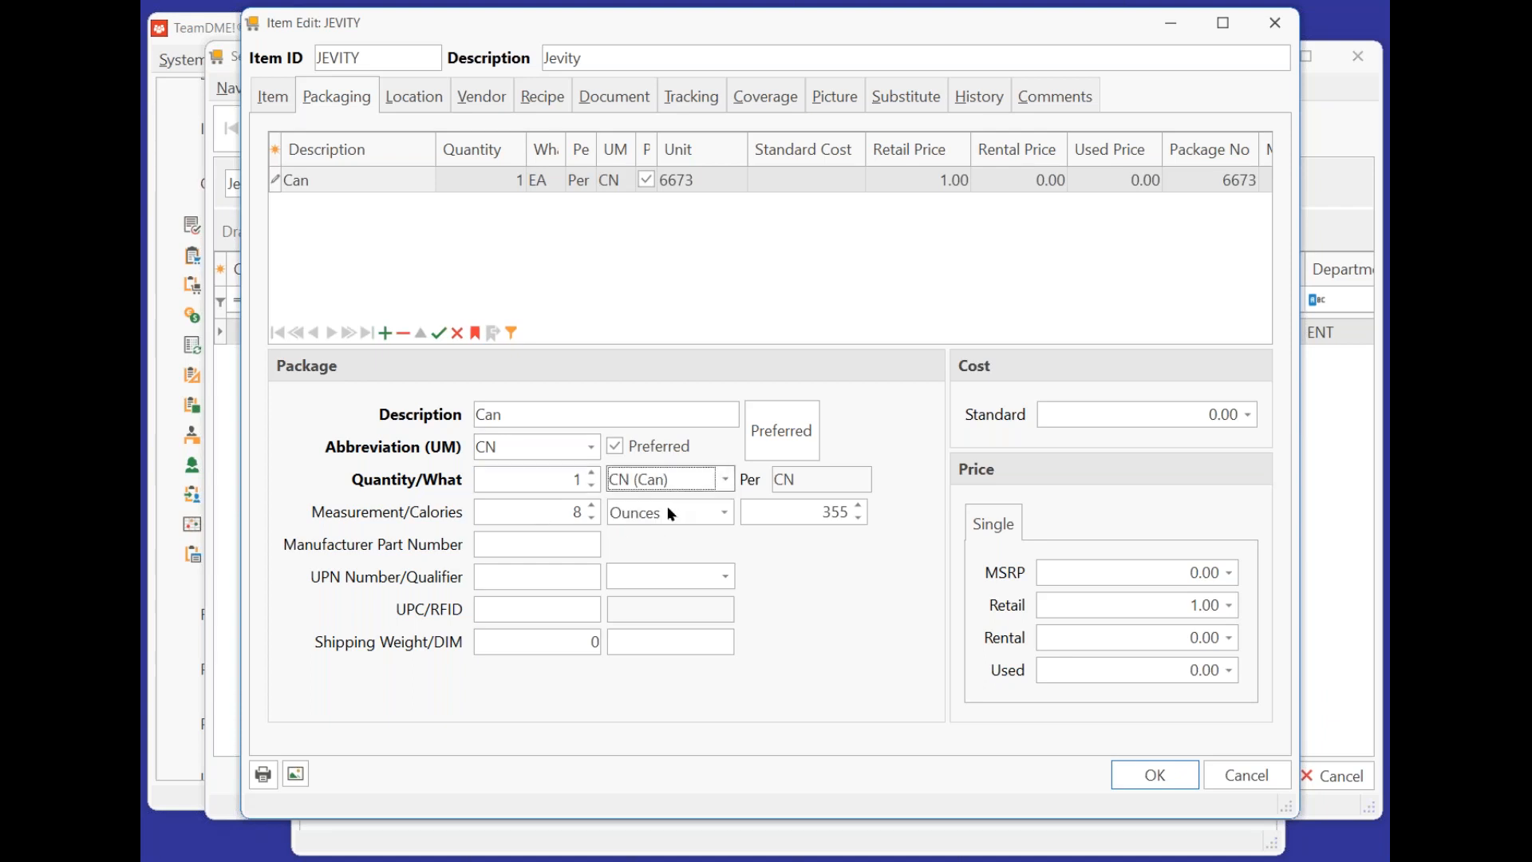
# Check the package's measurement, unit options and calories, and extend the item description to "Jevity 355cal/can/8 oz".
pyautogui.click(538, 514)
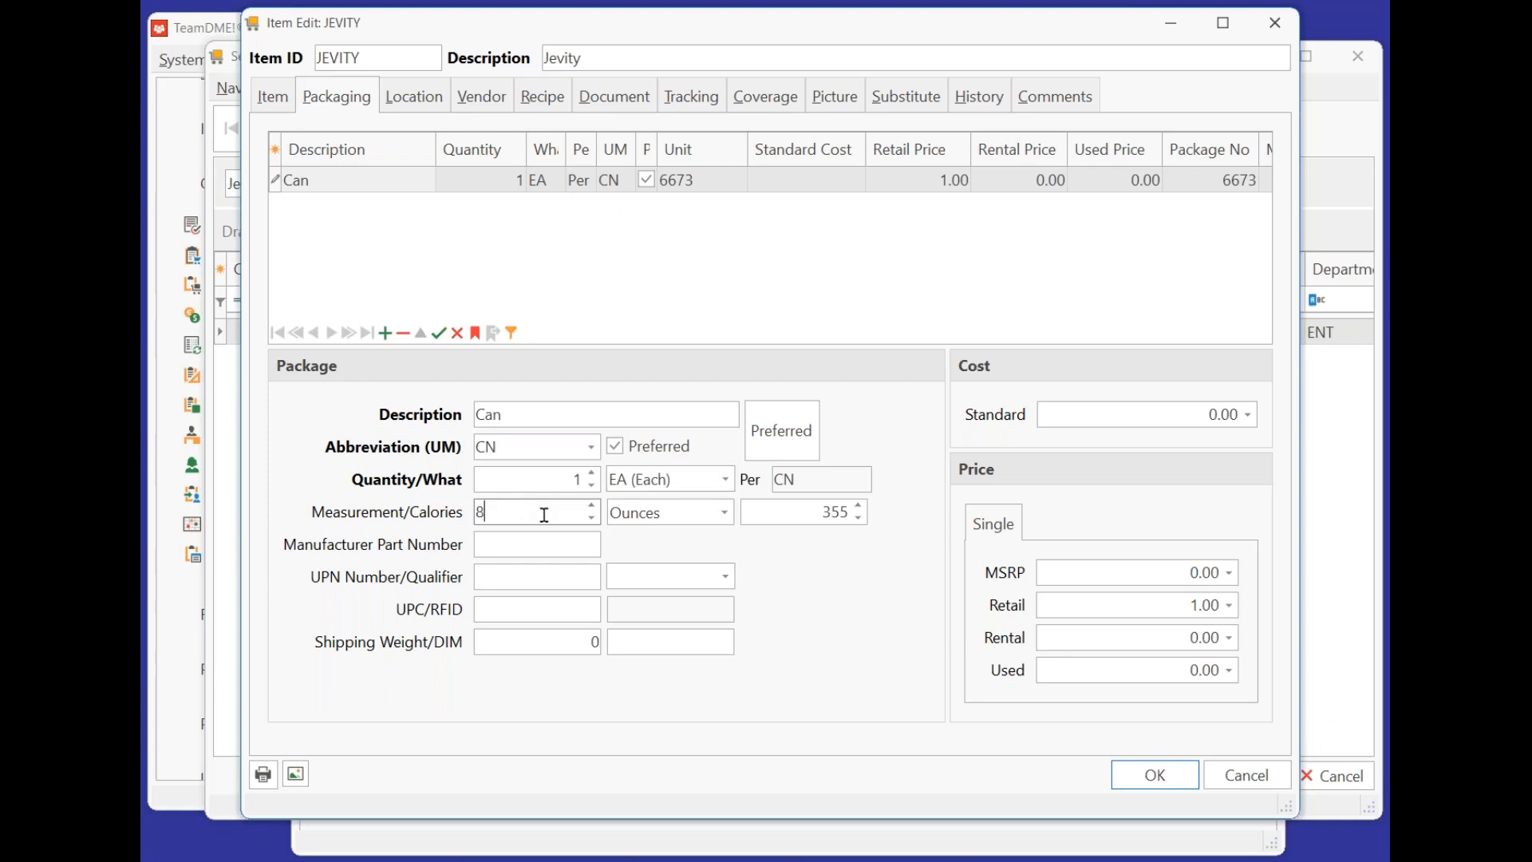
pyautogui.click(778, 514)
pyautogui.doubleClick(778, 513)
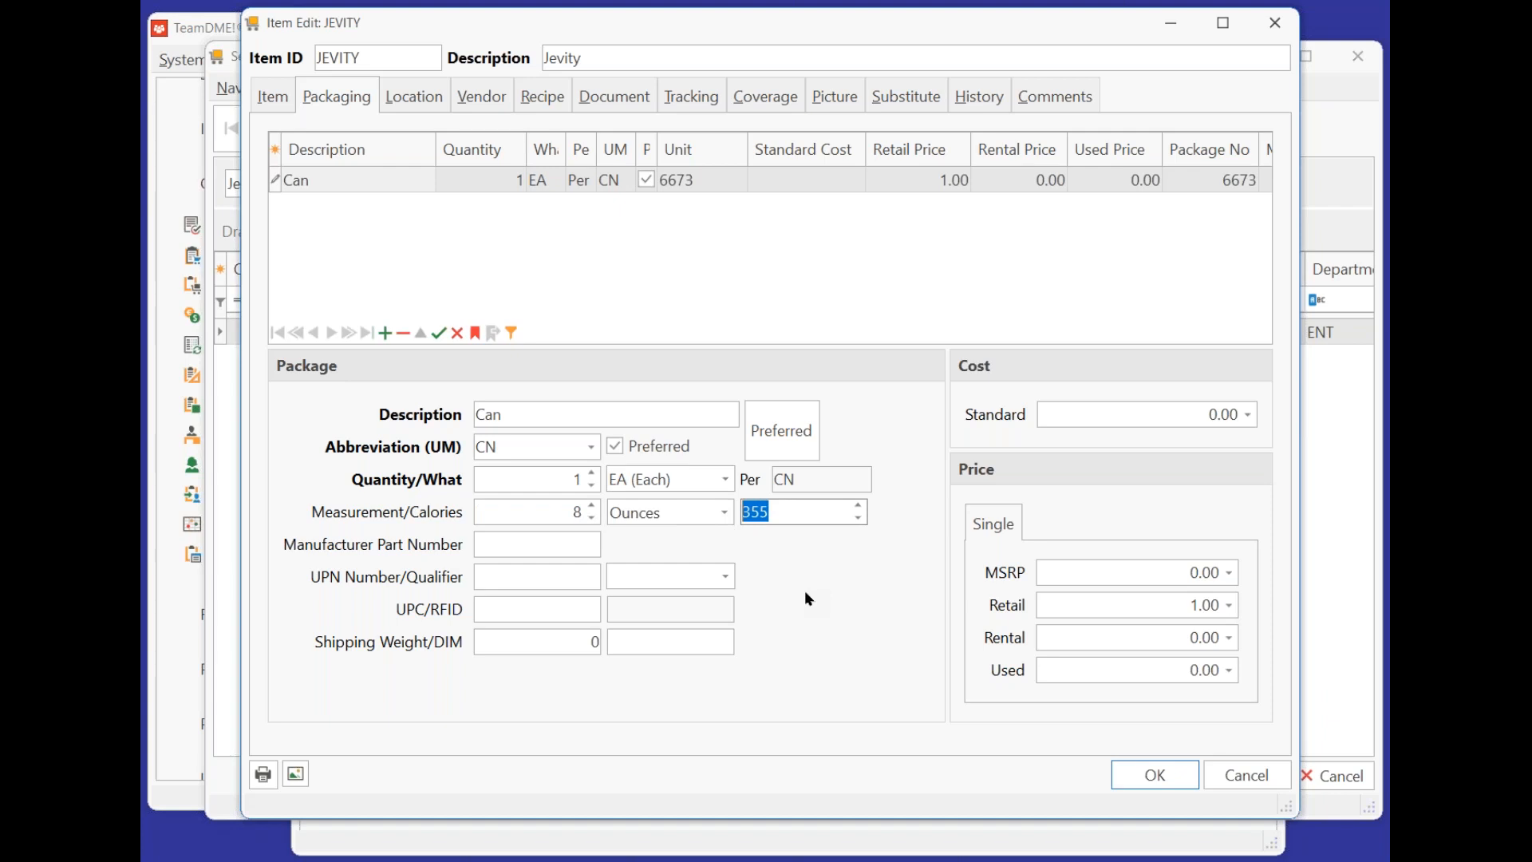
pyautogui.click(725, 515)
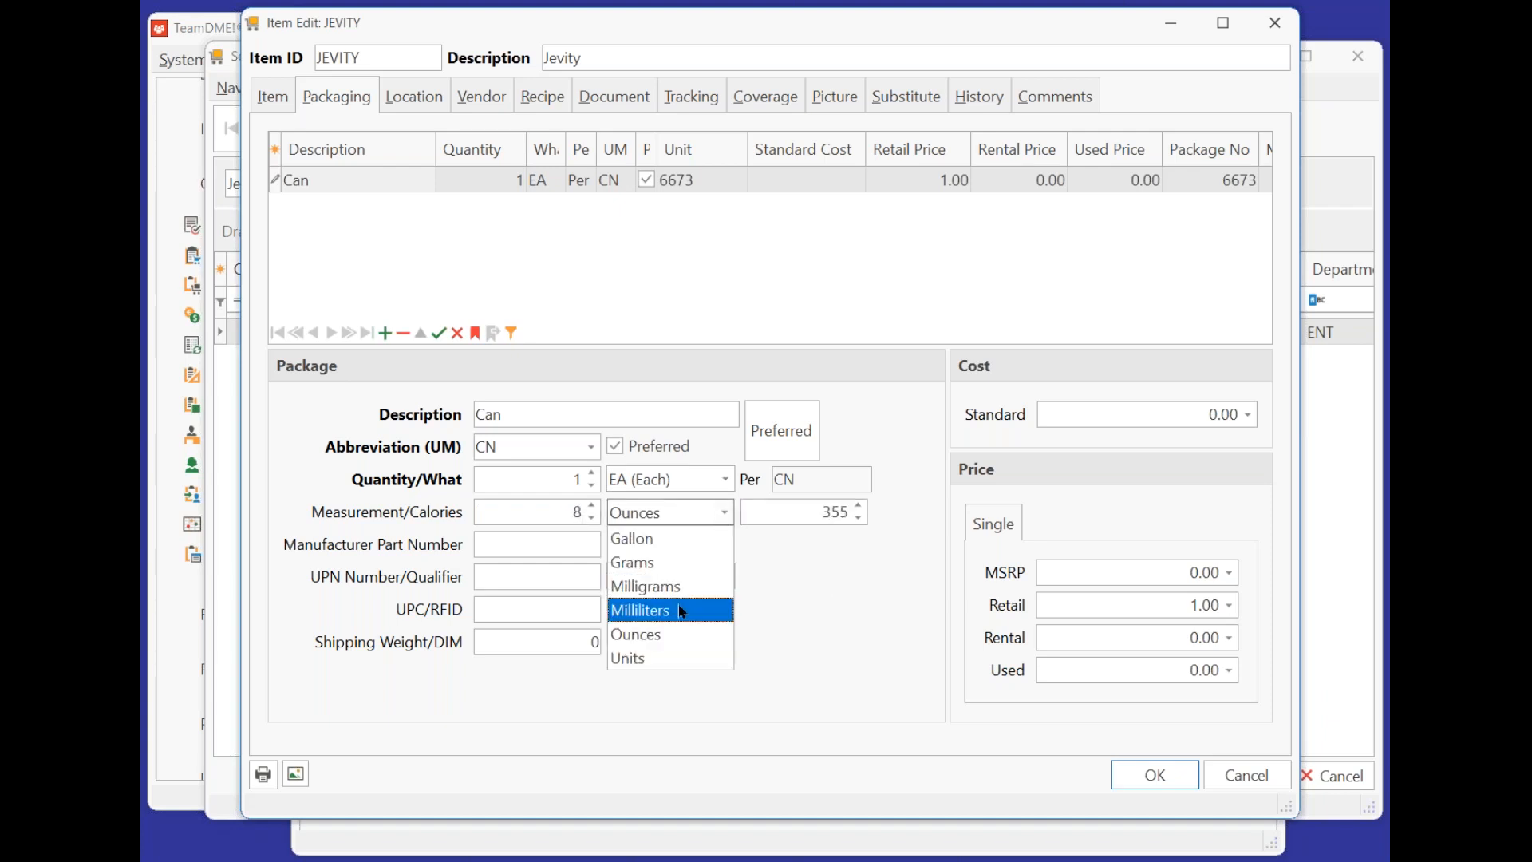
pyautogui.click(827, 585)
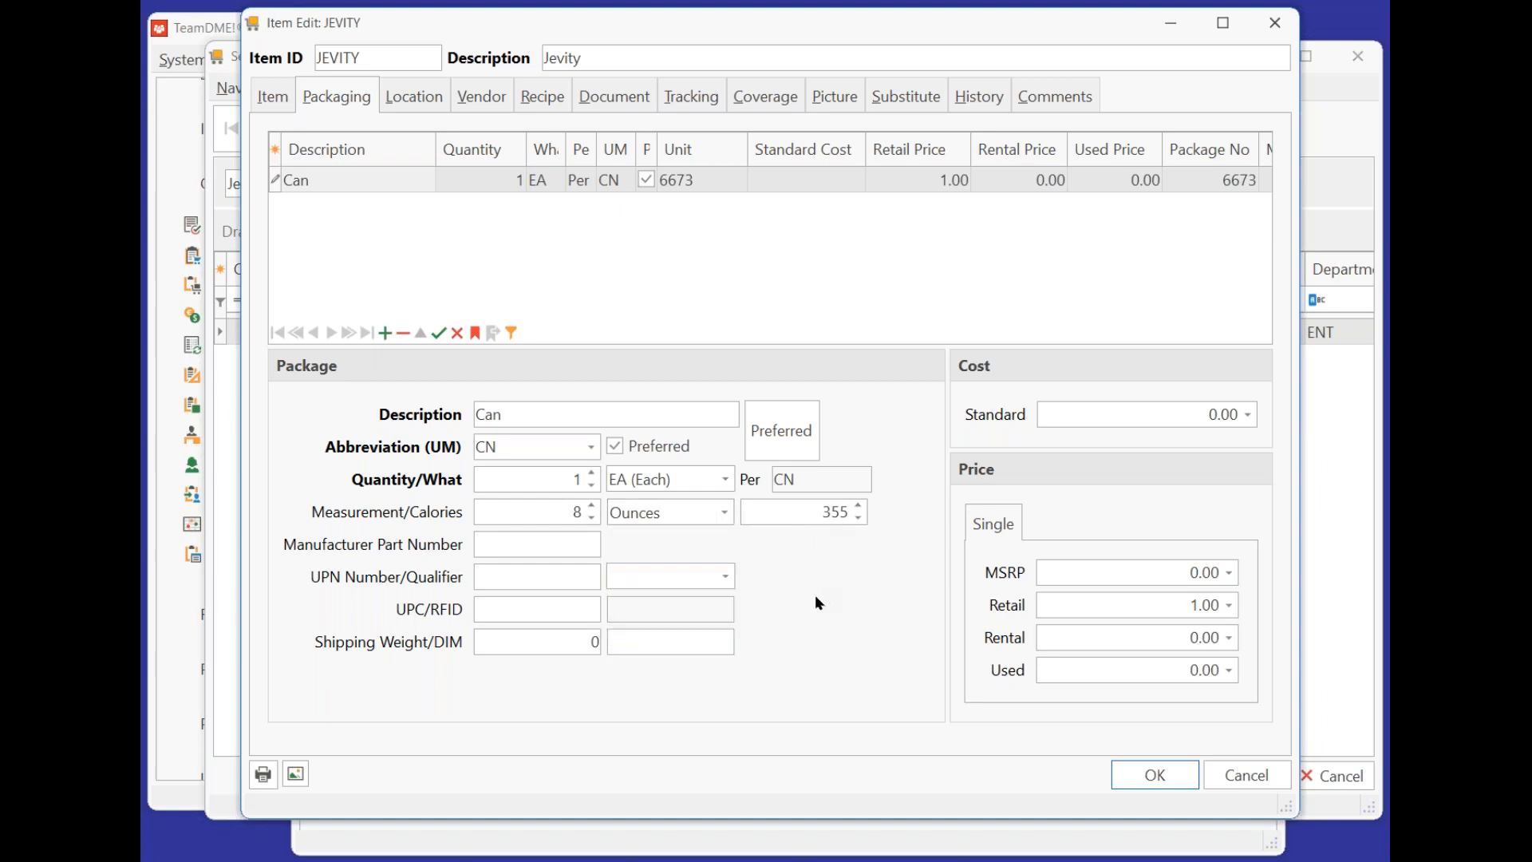
pyautogui.click(647, 60)
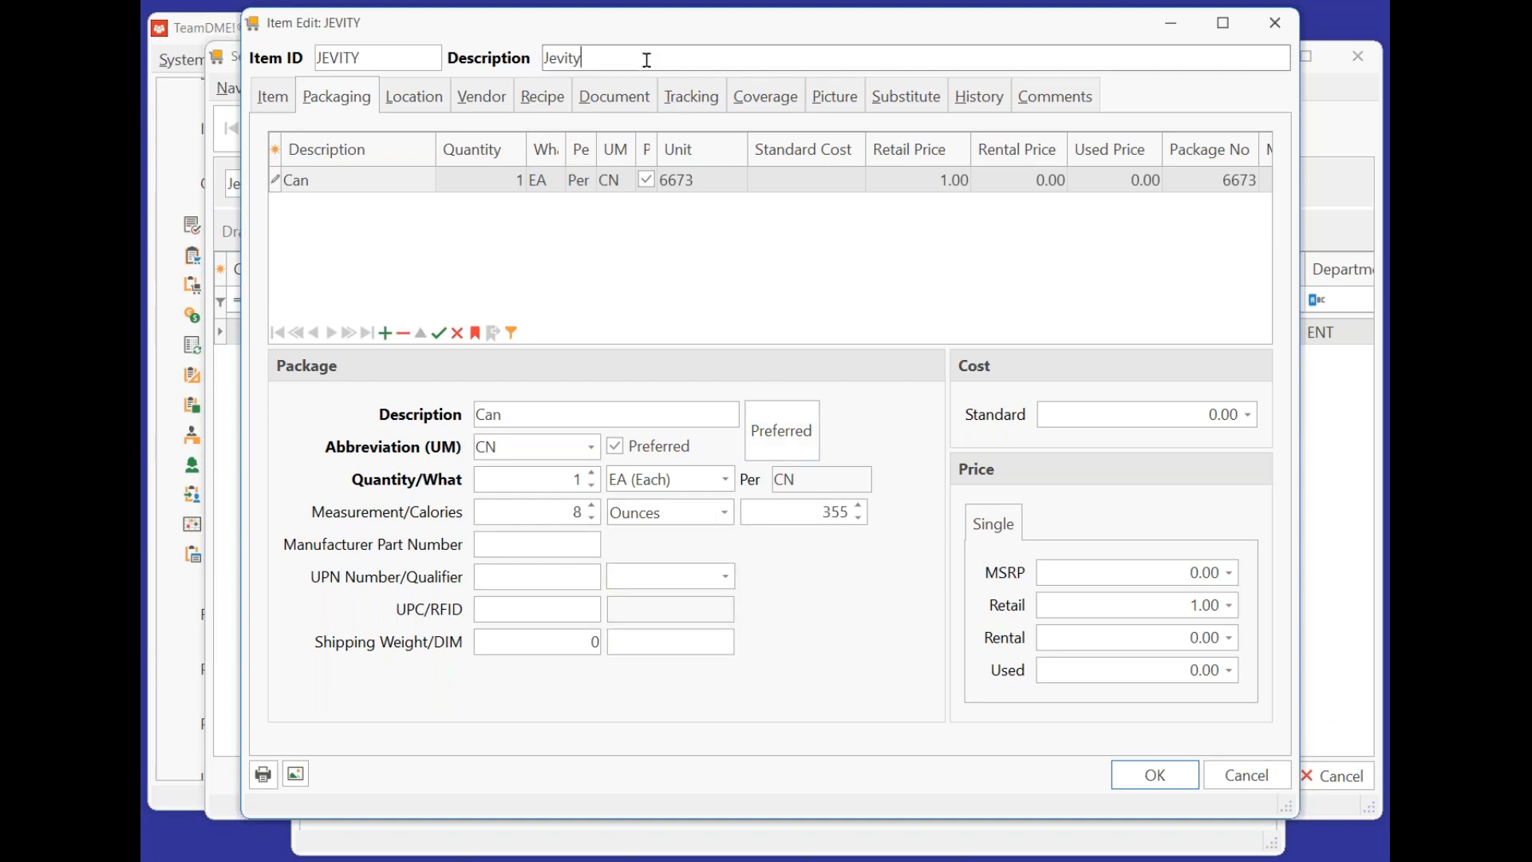
pyautogui.write('355cal/can/8 oz')
# Add a coverage entry to the JEVITY item and search the available coverages for "B4".
pyautogui.click(773, 95)
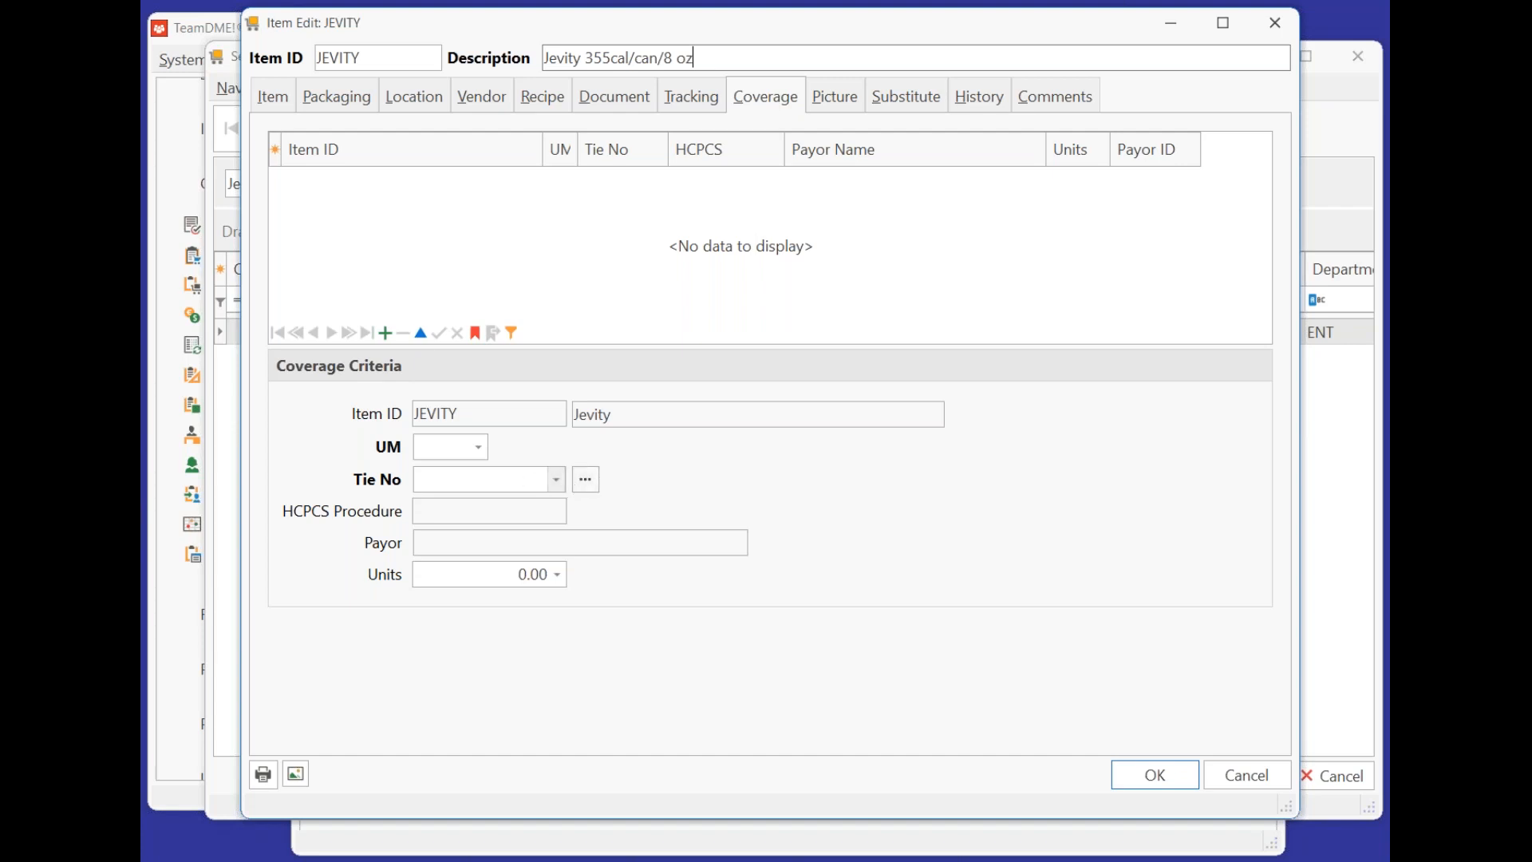
pyautogui.click(387, 334)
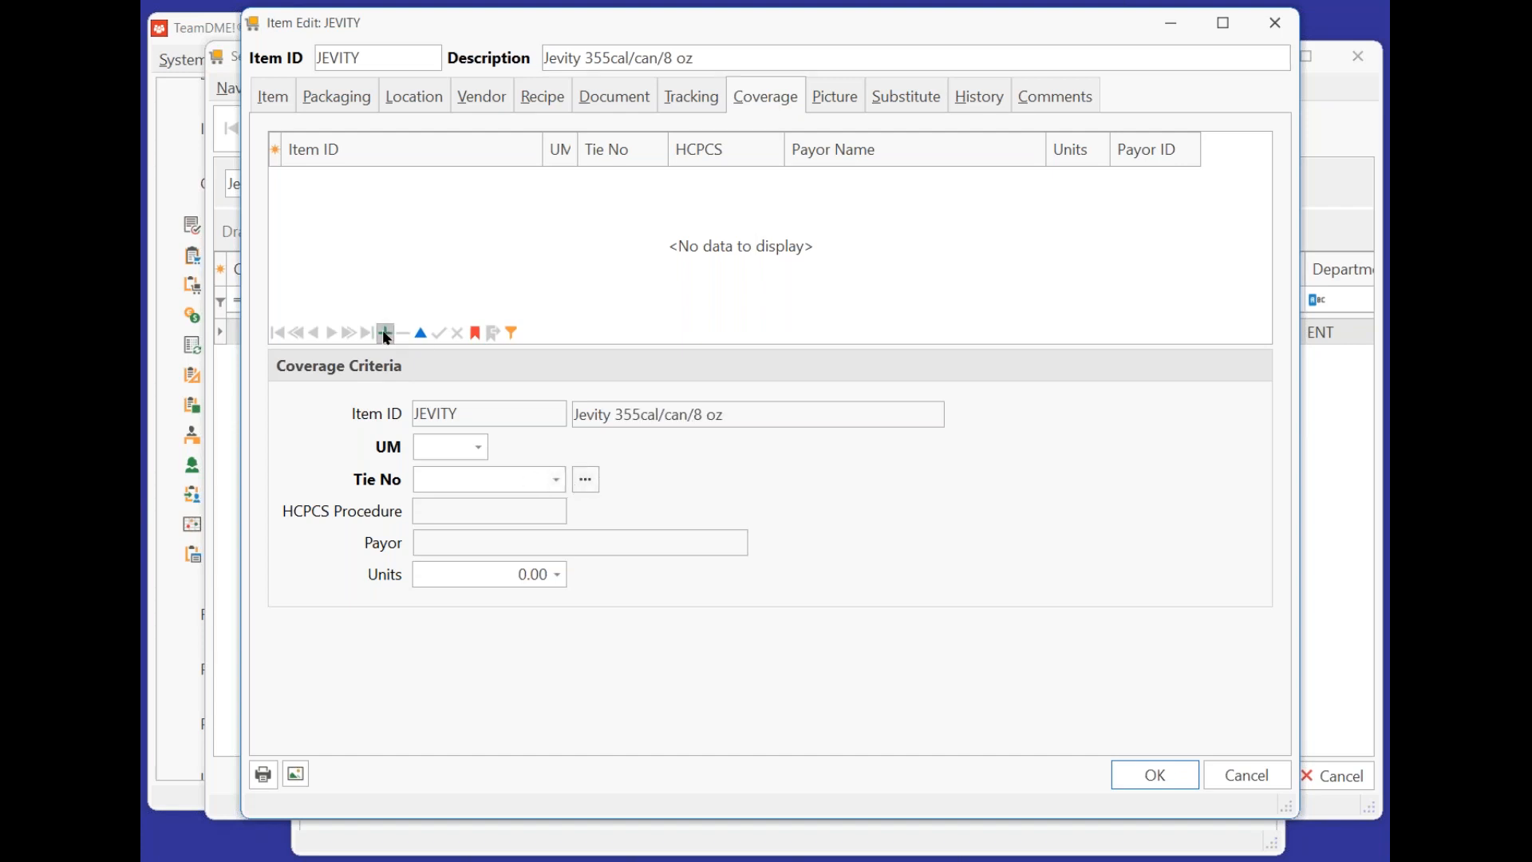
pyautogui.click(587, 481)
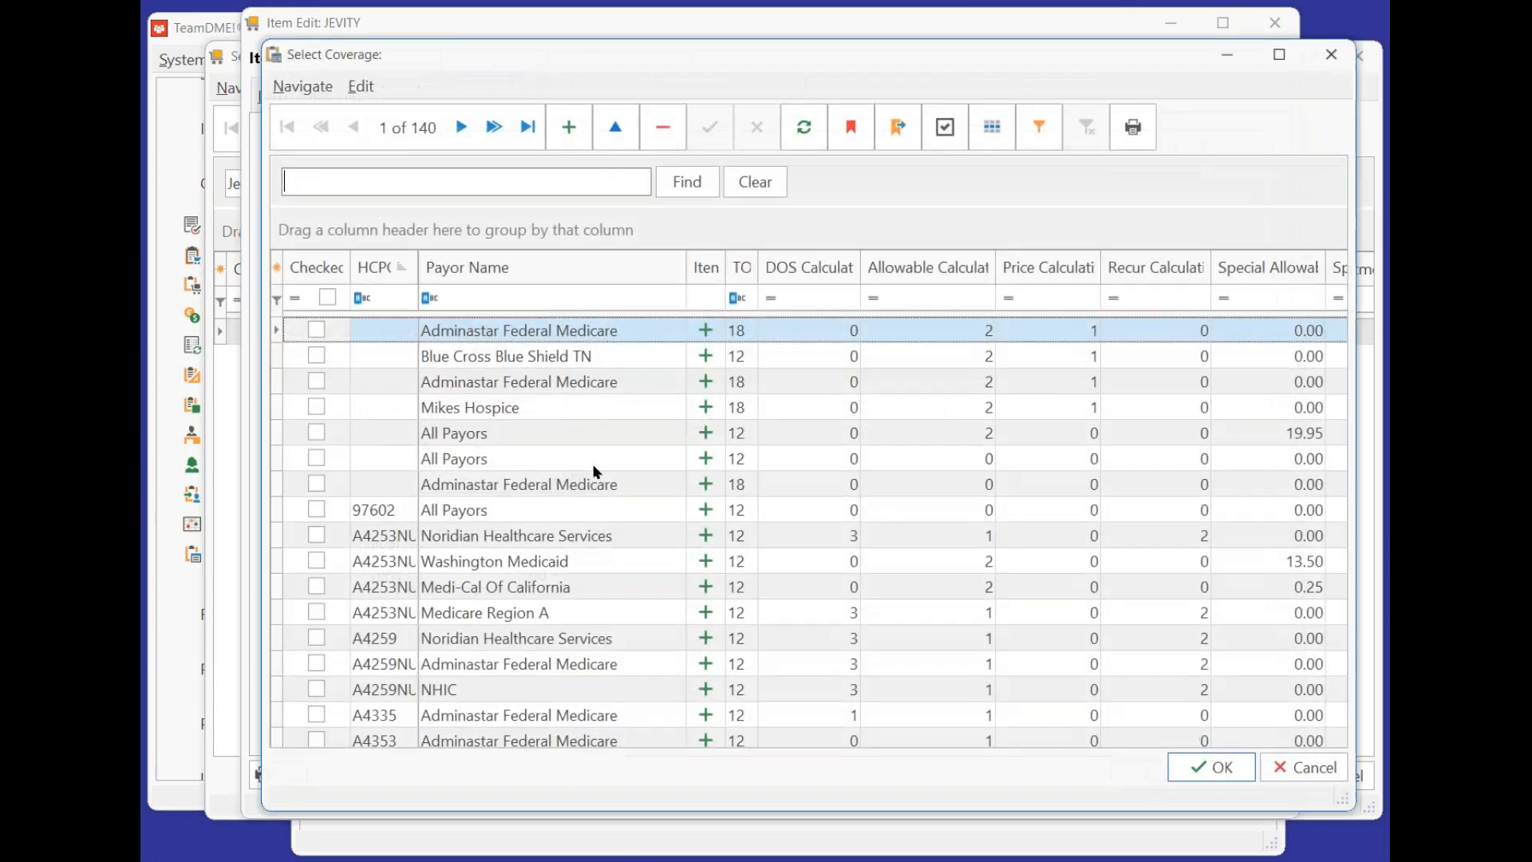
pyautogui.write('B4')
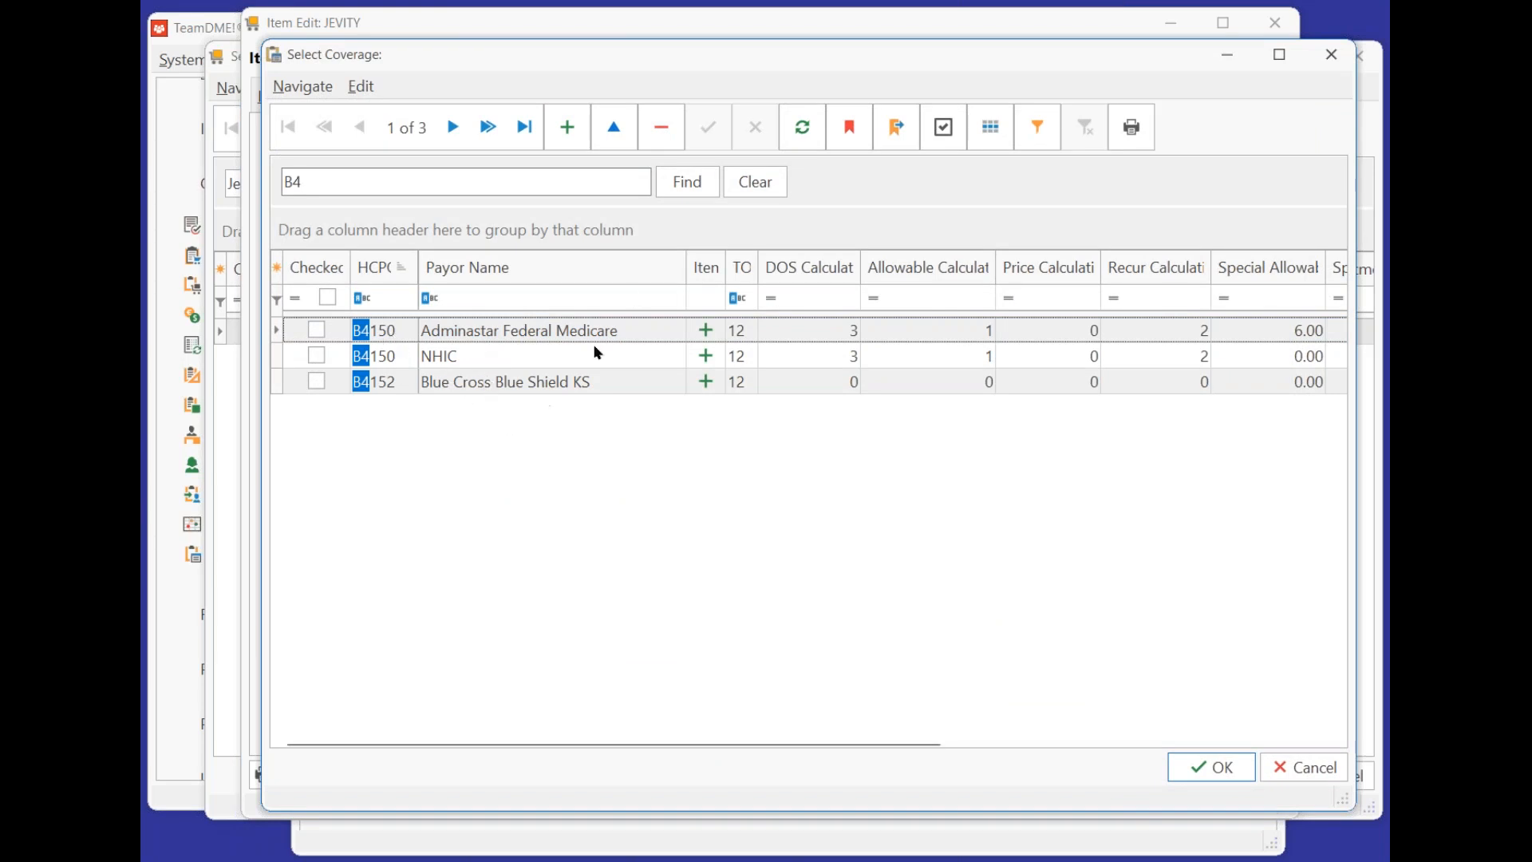
# Create a new coverage criteria record for HCPCS code B4152 with Medicare Region A as the payor.
pyautogui.click(568, 130)
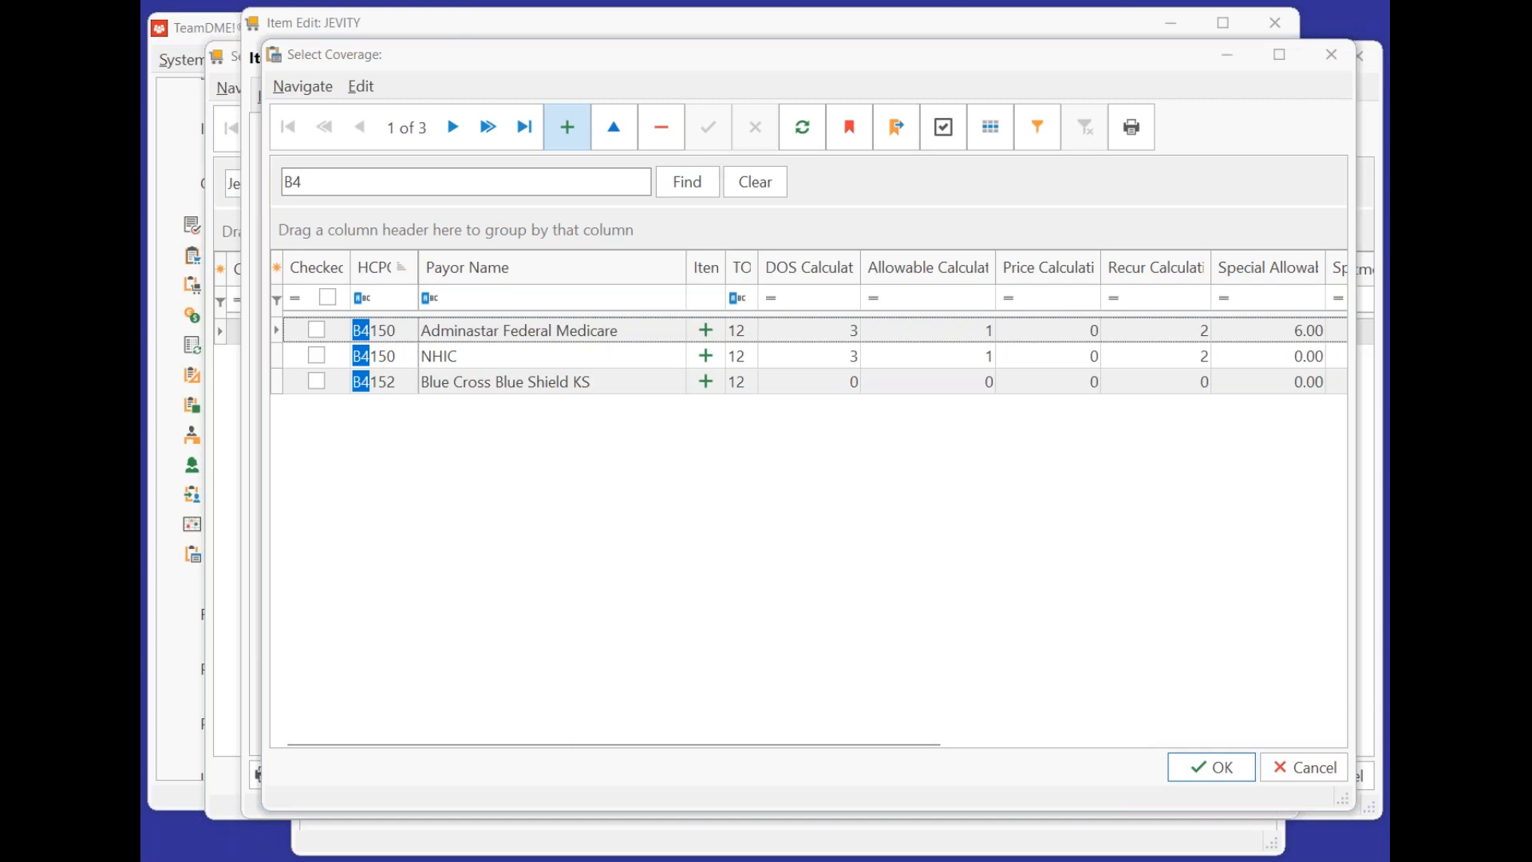
pyautogui.write('B')
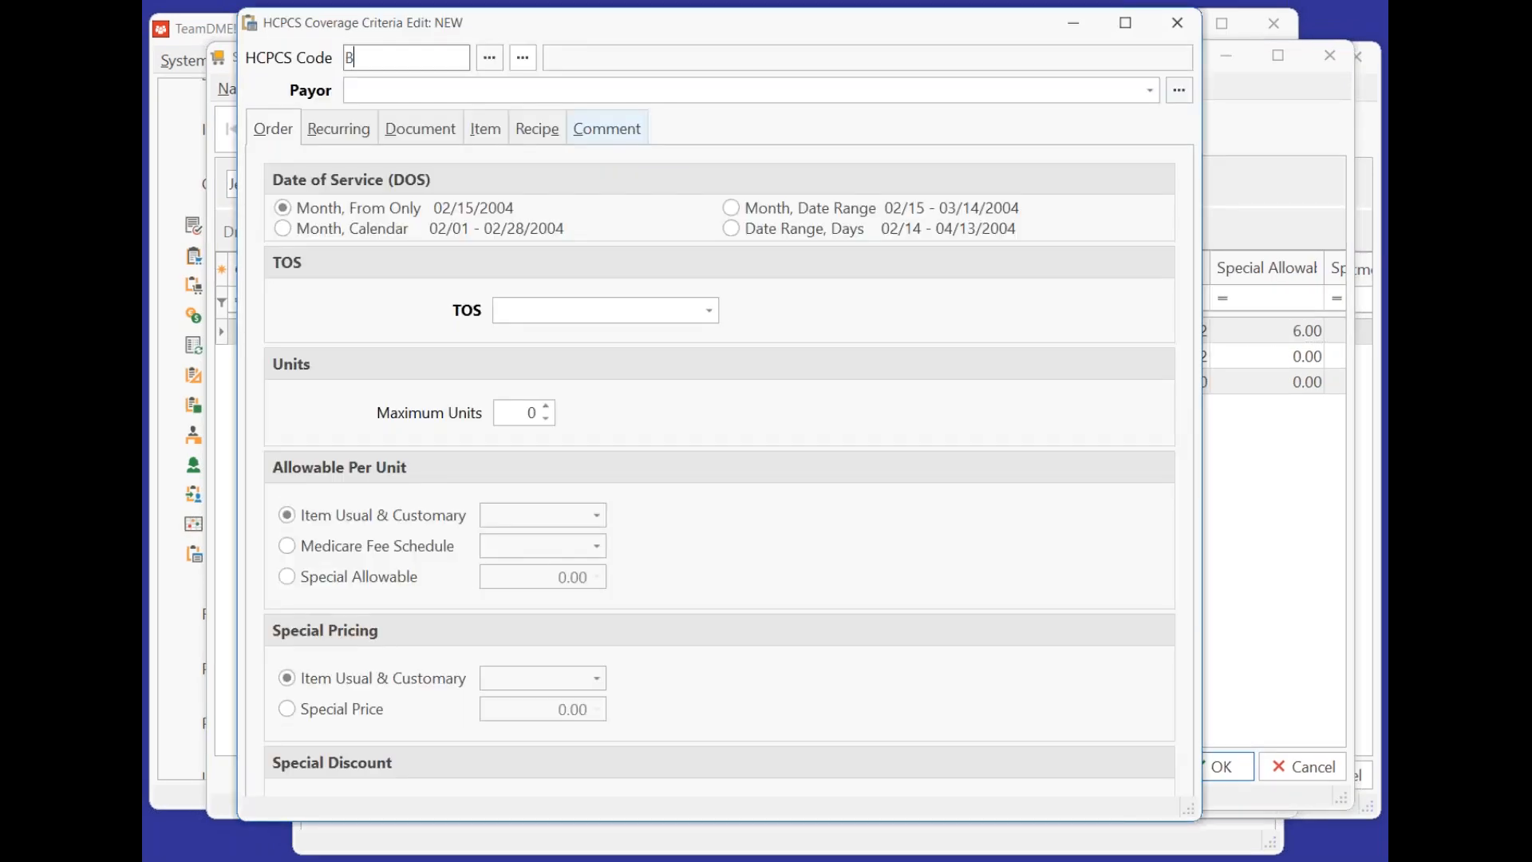
pyautogui.write('4152')
pyautogui.press('Tab')
pyautogui.write('Medi')
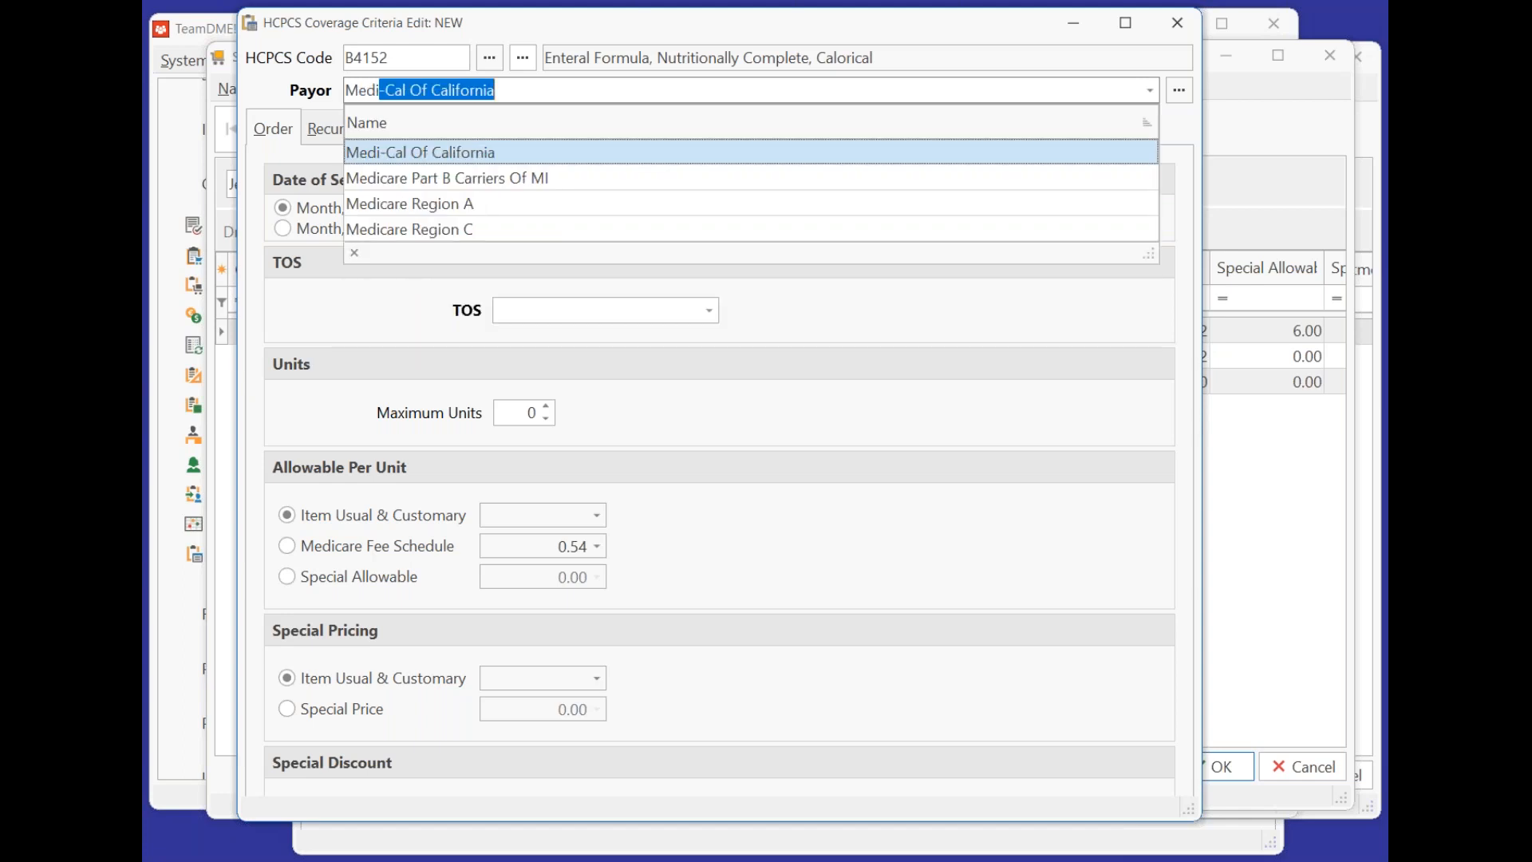
pyautogui.click(522, 204)
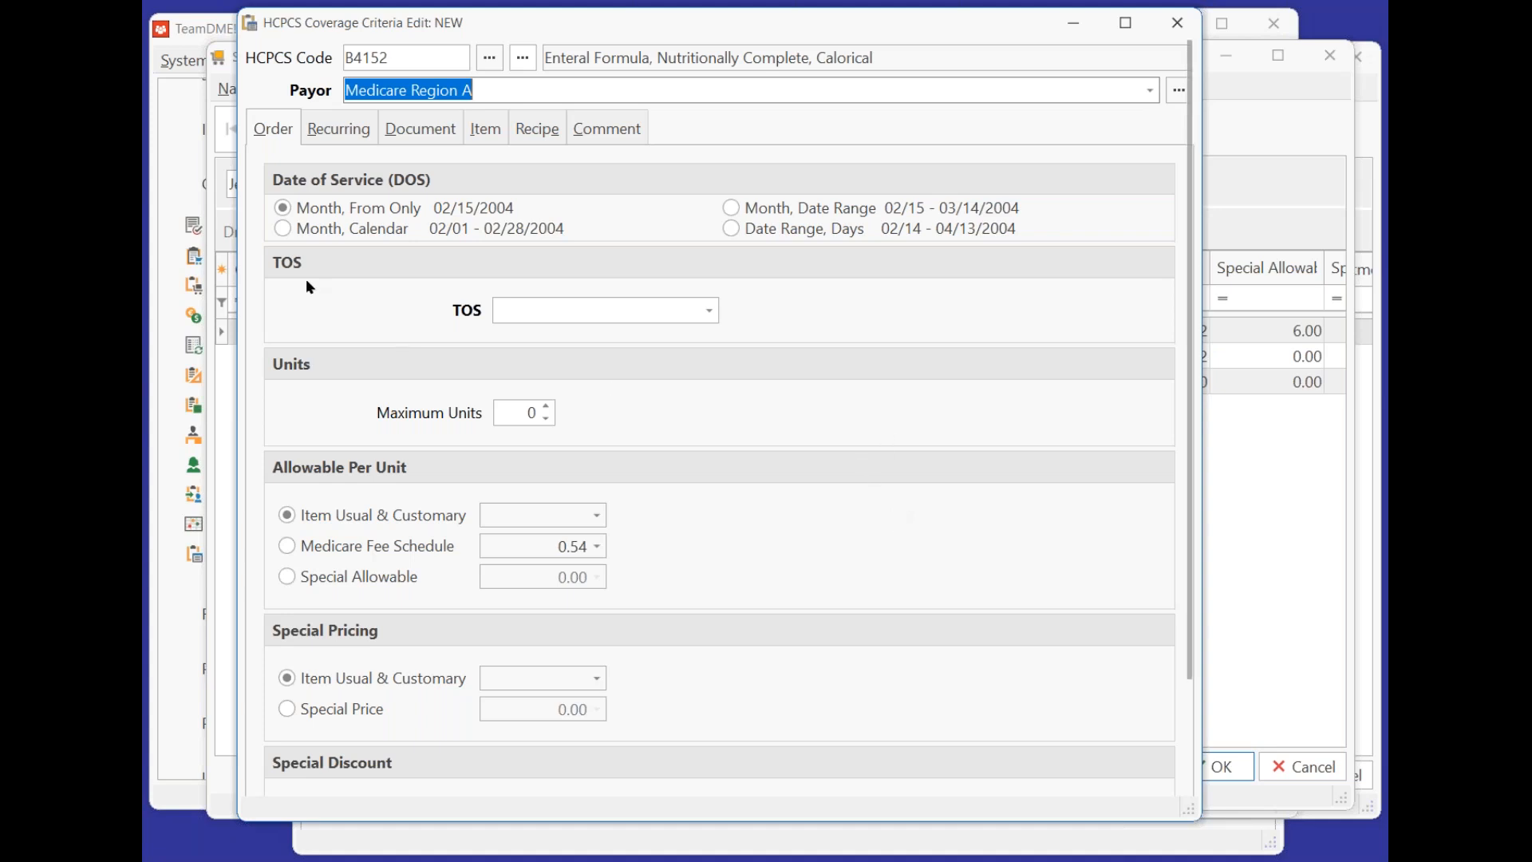
# Set the coverage's date of service to Month, Calendar, TOS to 12 - DME Purchase, and allowable to Medicare Fee Schedule.
pyautogui.click(285, 229)
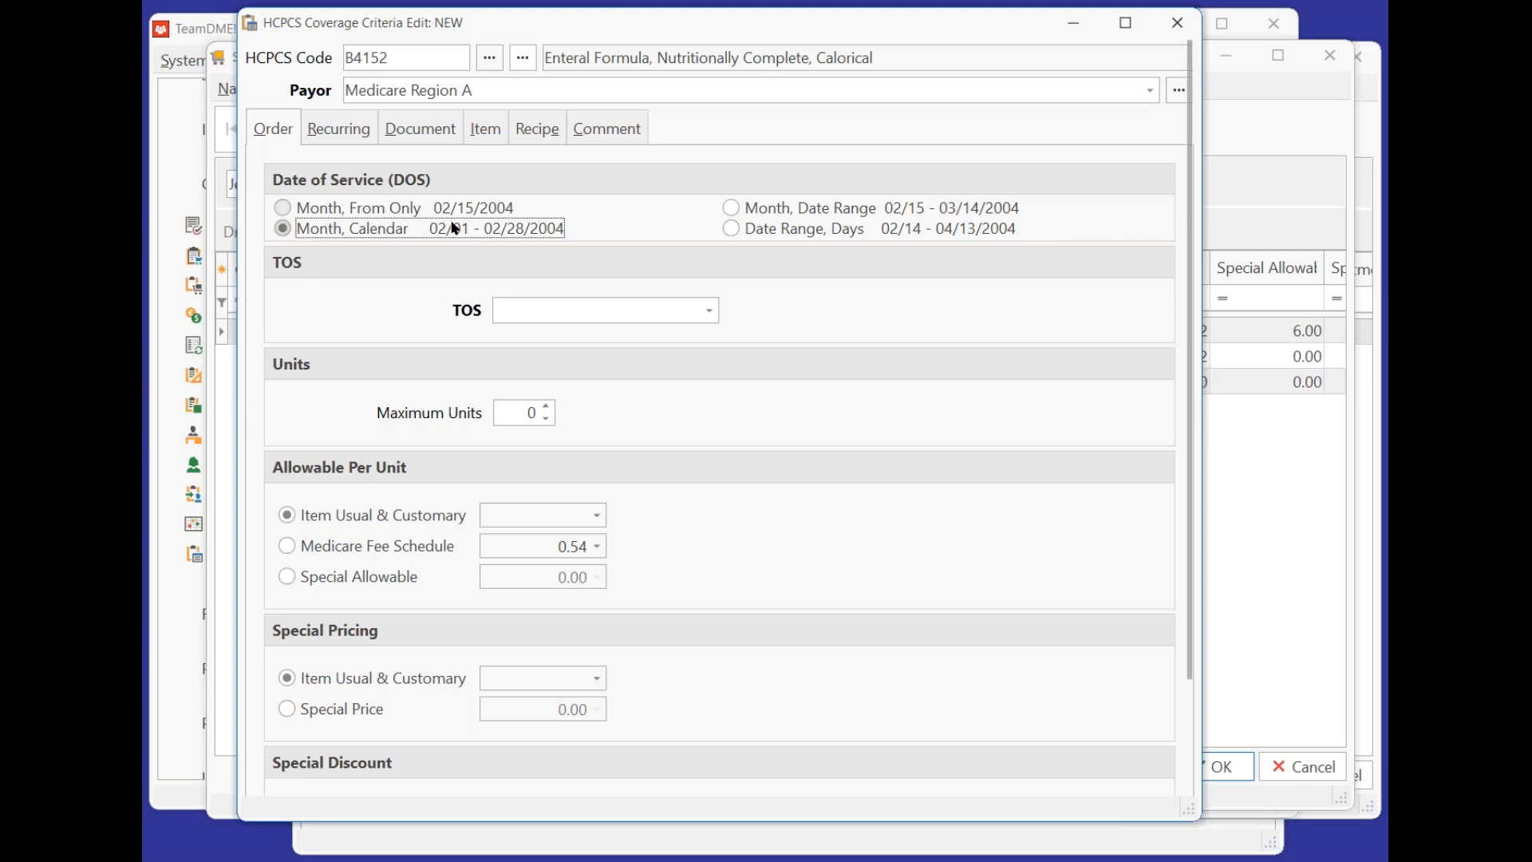
pyautogui.click(707, 310)
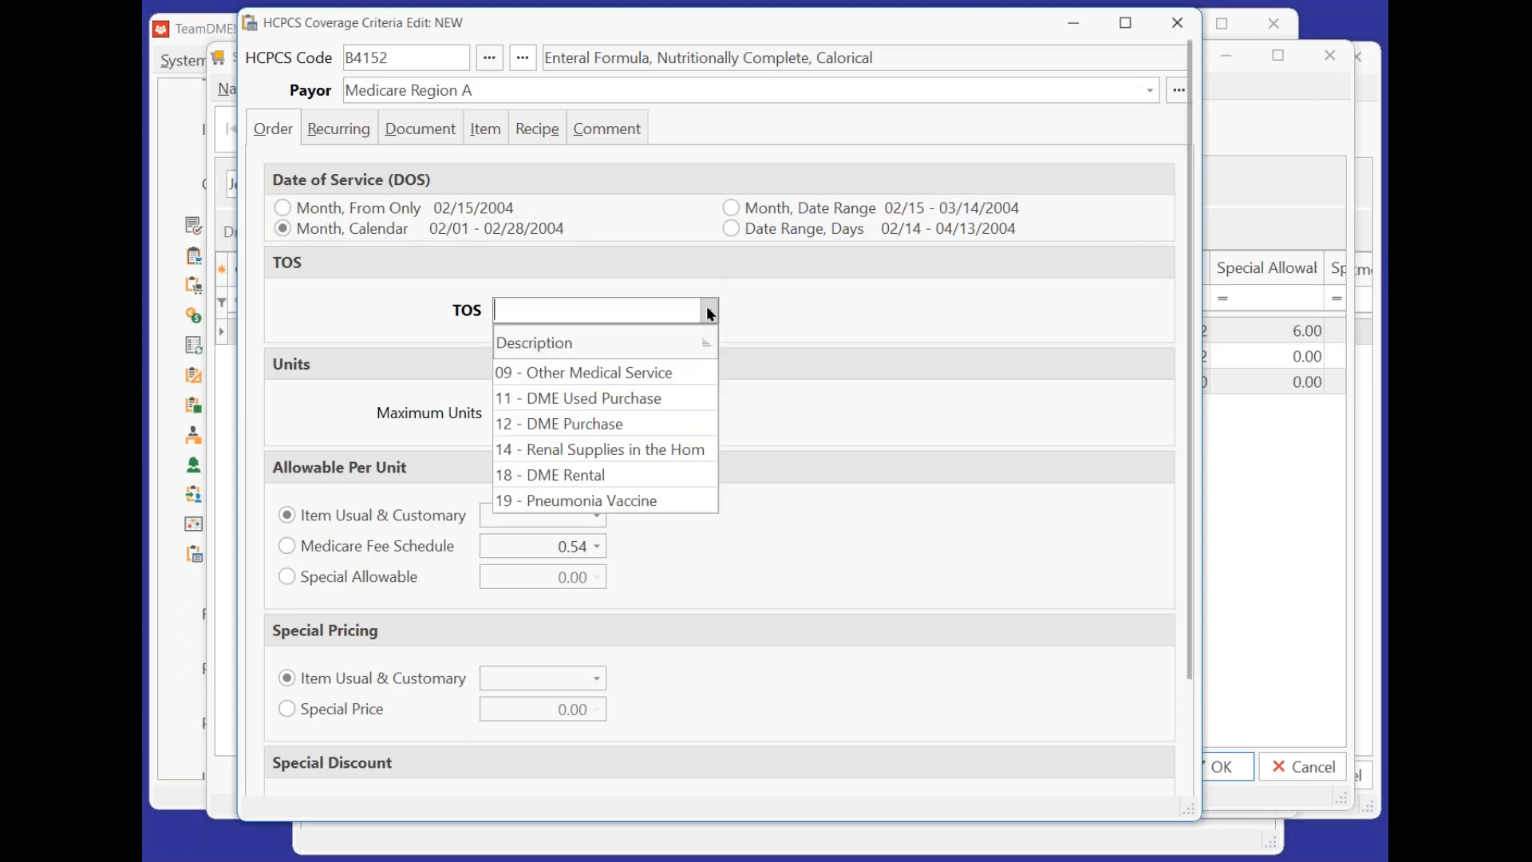
pyautogui.click(572, 426)
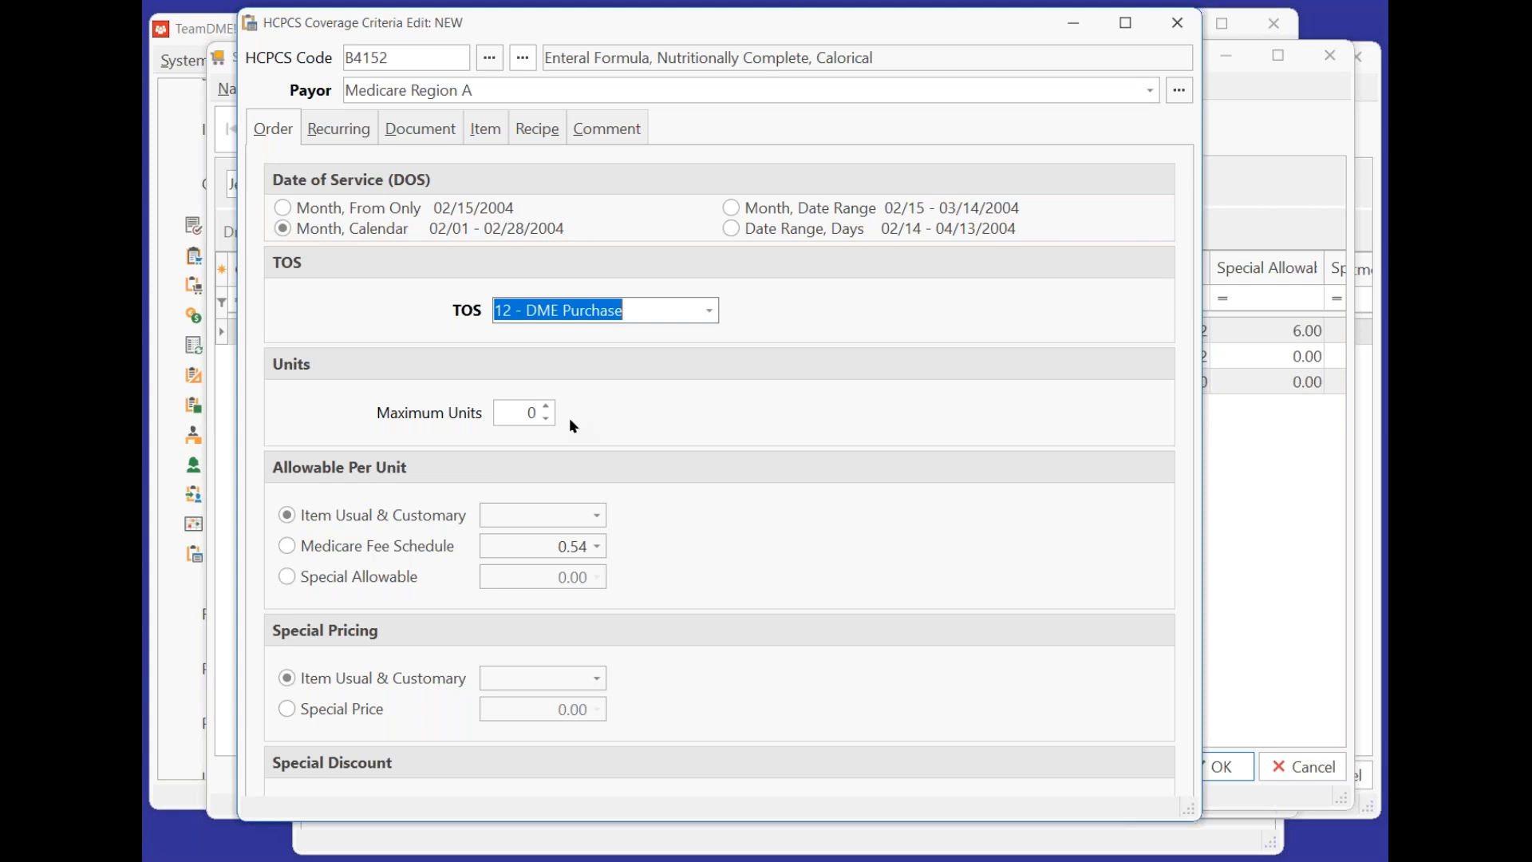
pyautogui.click(287, 546)
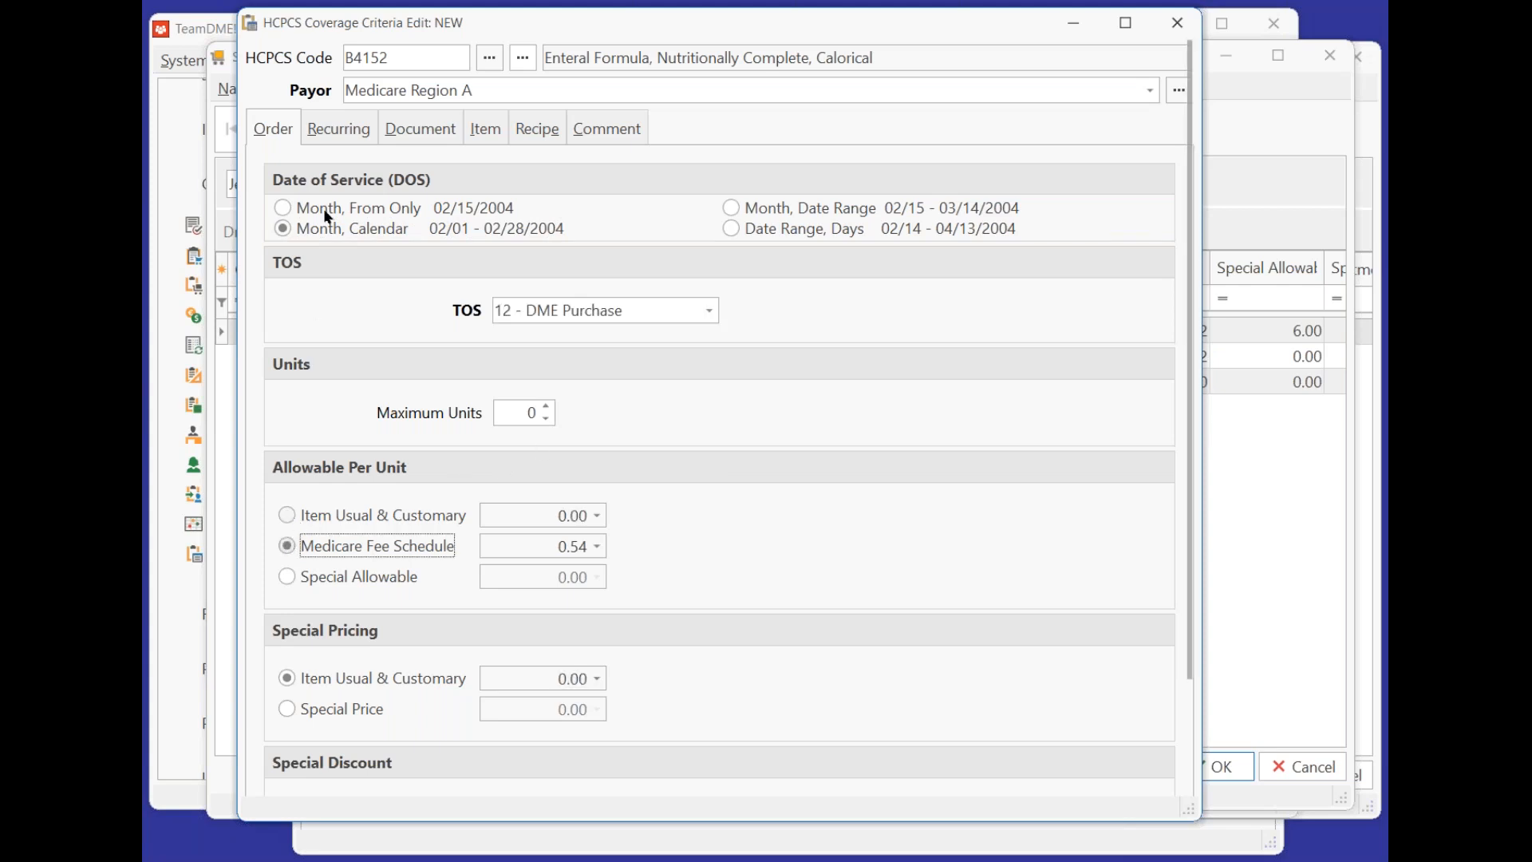
# Set the coverage's recurring option to Set Quantity by Dates with 999 allowed billings, and save the criteria.
pyautogui.click(341, 131)
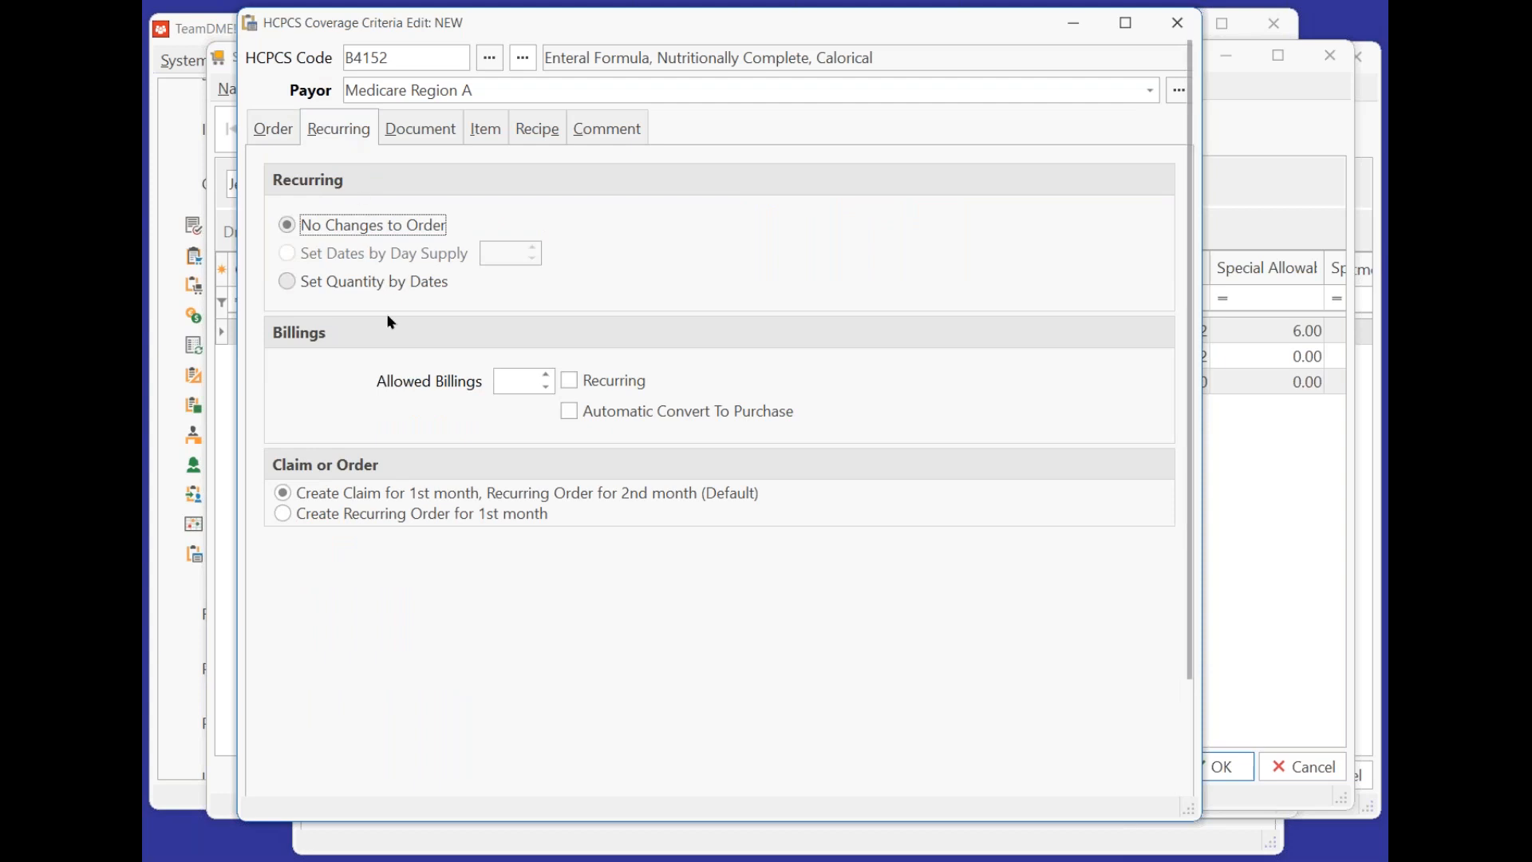
pyautogui.click(285, 281)
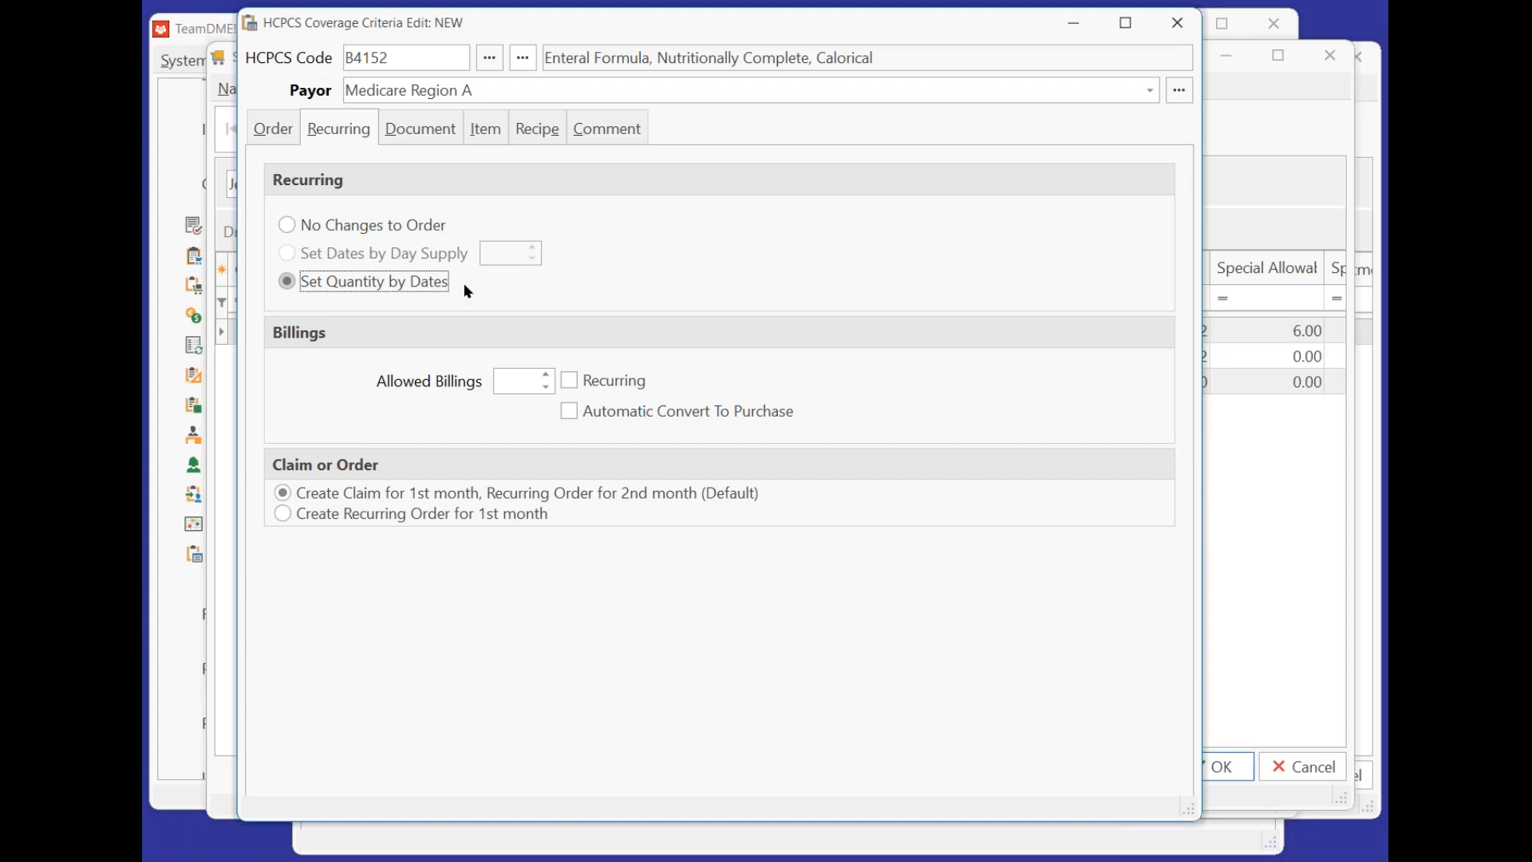
pyautogui.click(509, 383)
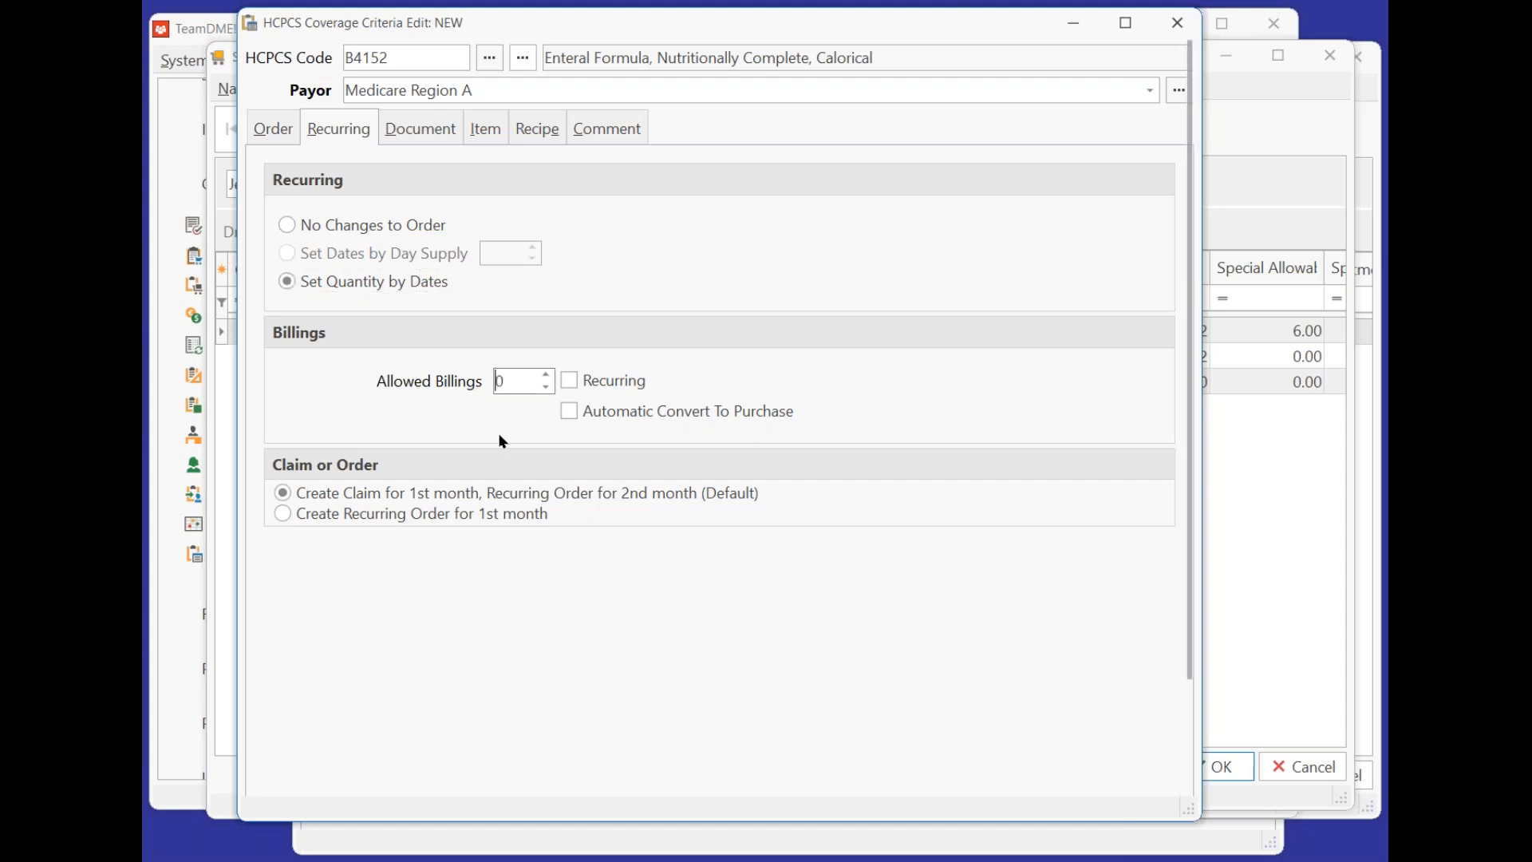
pyautogui.press('BackSpace')
pyautogui.write('999')
pyautogui.press('Return')
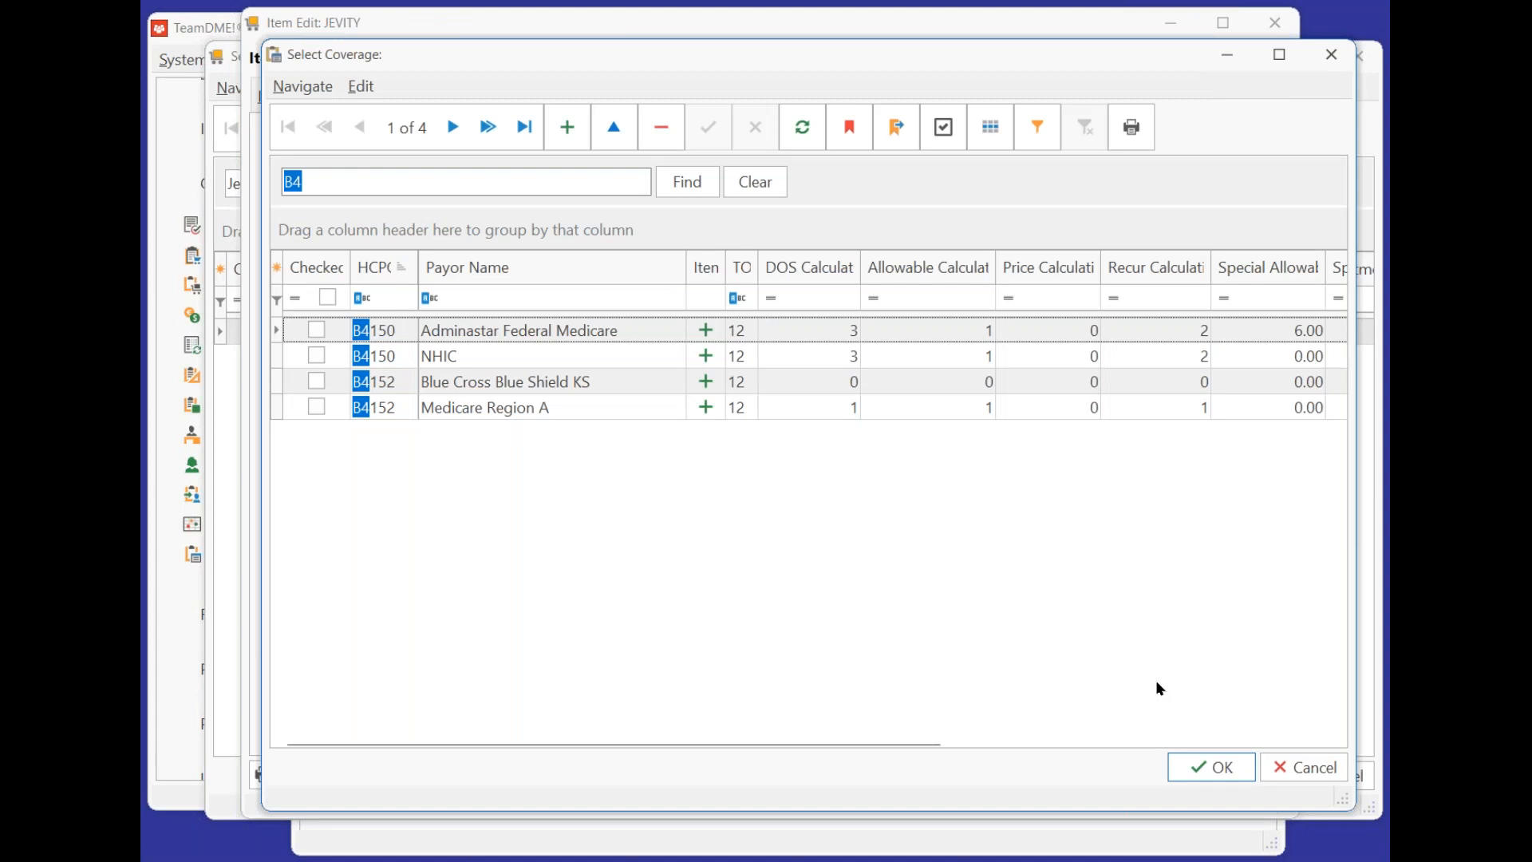
# Assign the B4152 Medicare Region A coverage to the JEVITY item and set its units to 3.55.
pyautogui.doubleClick(474, 405)
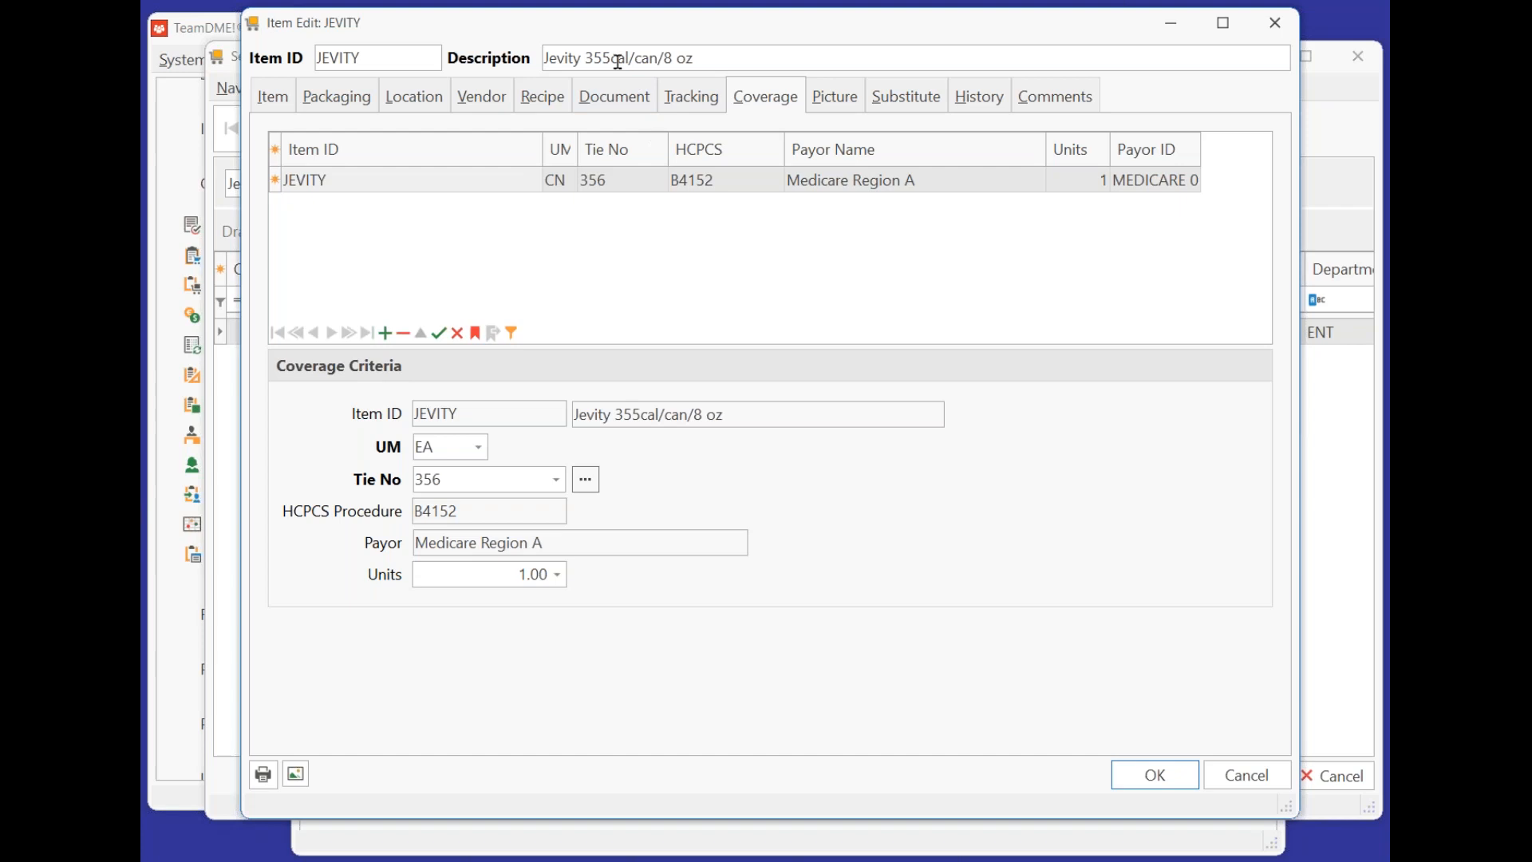
pyautogui.moveTo(610, 56); pyautogui.dragTo(585, 58)
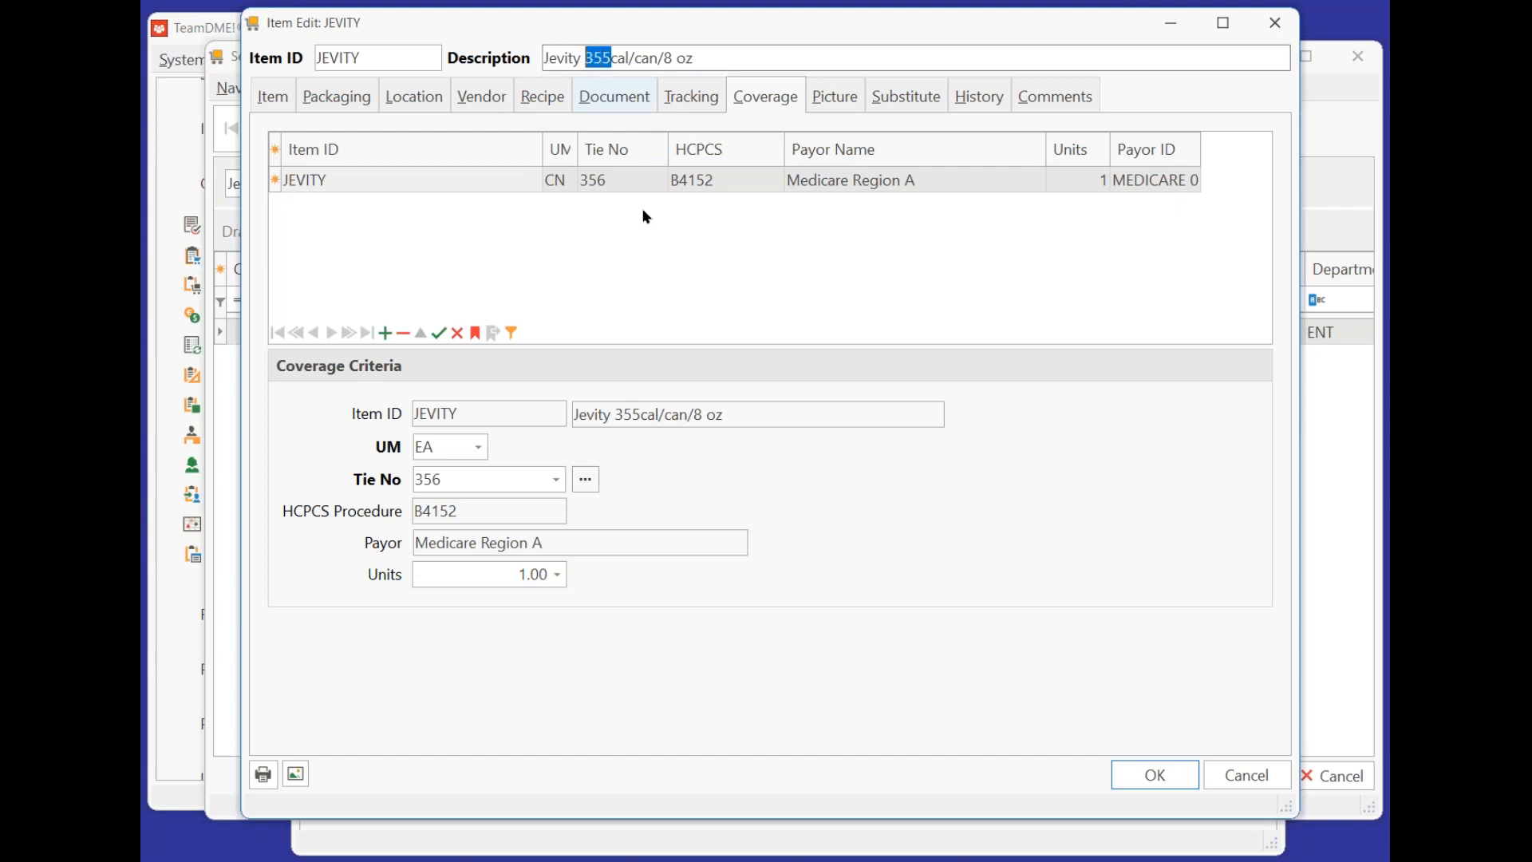
pyautogui.click(451, 573)
pyautogui.press('BackSpace')
pyautogui.write('3.55')
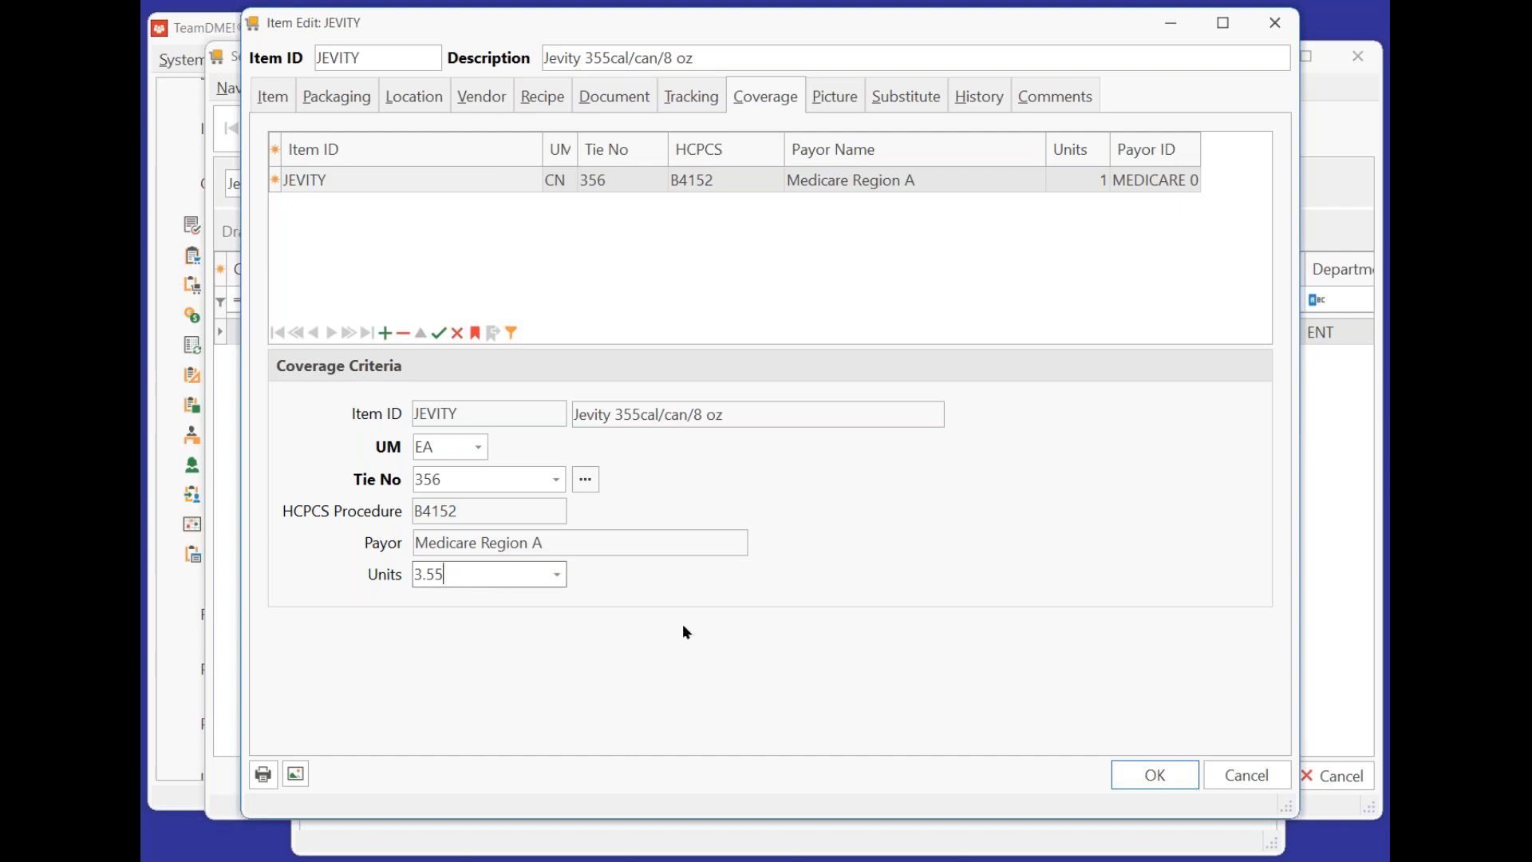
# Save the JEVITY item record and select the item for the order line.
pyautogui.click(1154, 780)
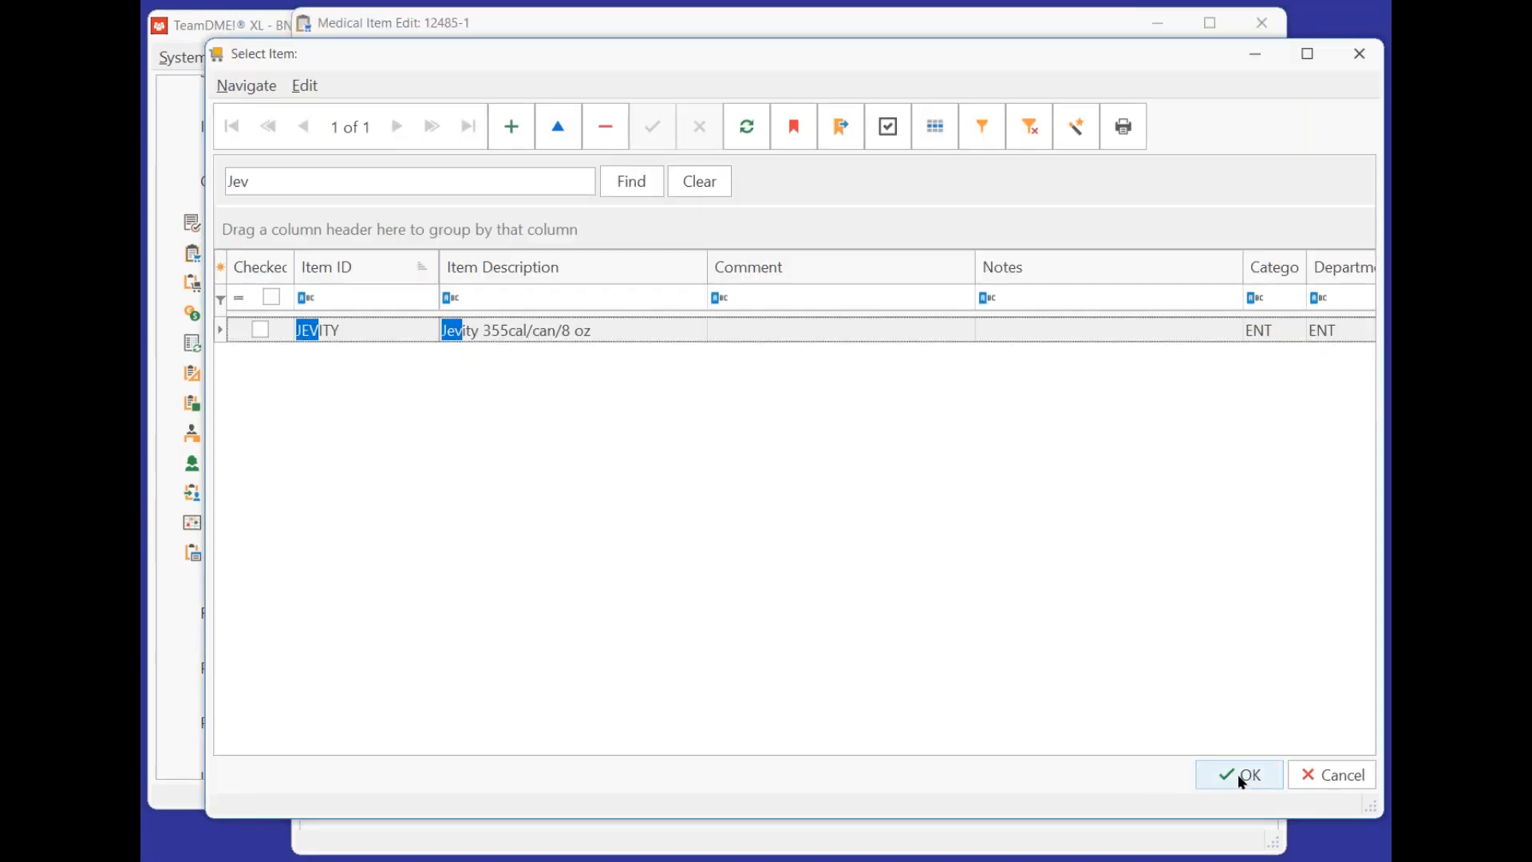
pyautogui.click(1237, 773)
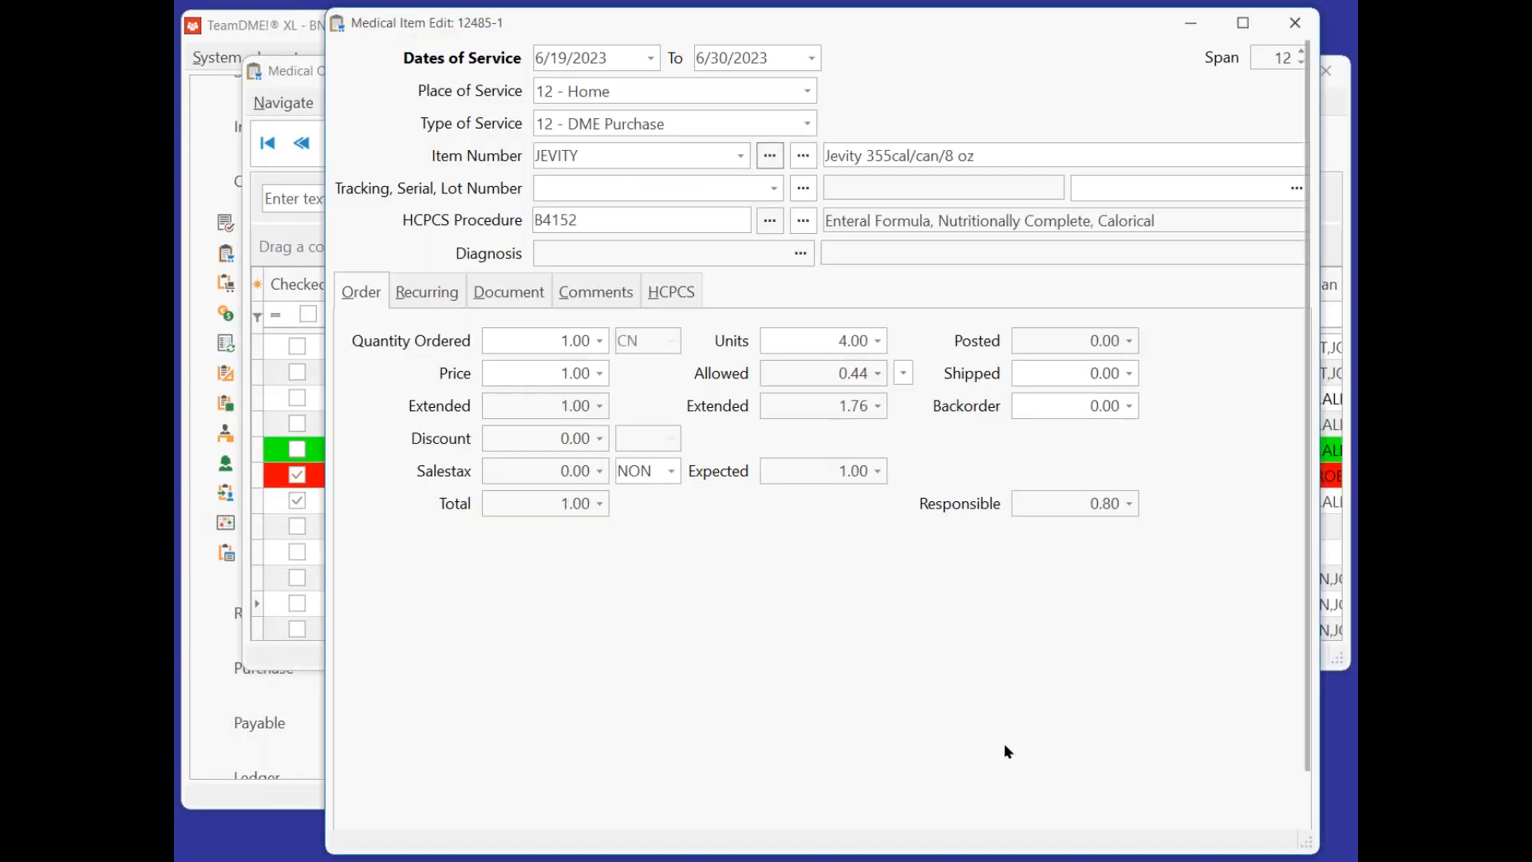
# Examine the order line's HCPCS procedure, ordered quantity, billing units, service end date and day span.
pyautogui.moveTo(598, 218); pyautogui.dragTo(524, 218)
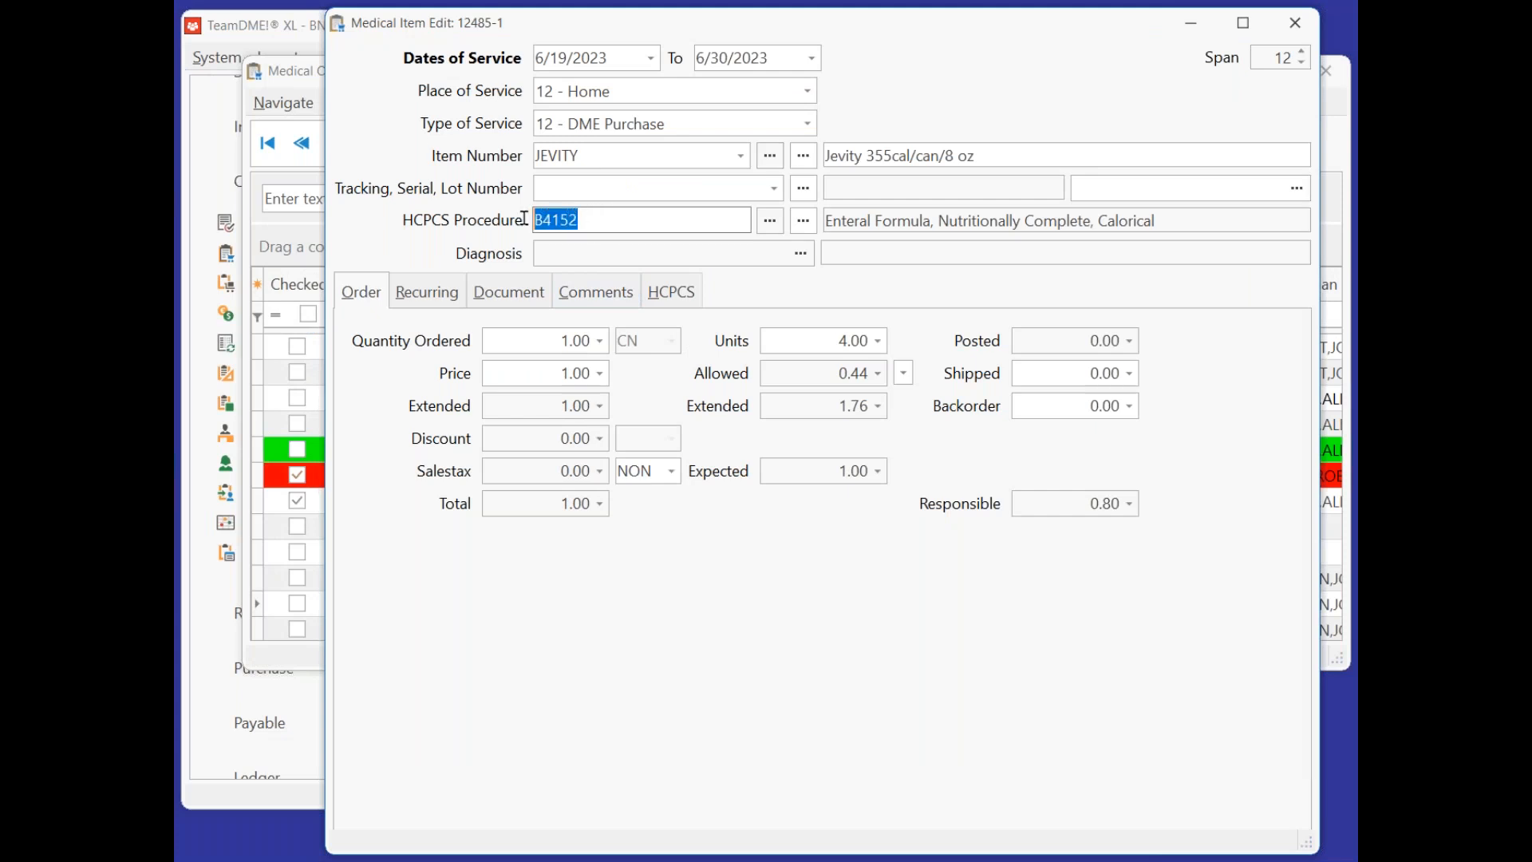
pyautogui.click(547, 336)
pyautogui.write('1')
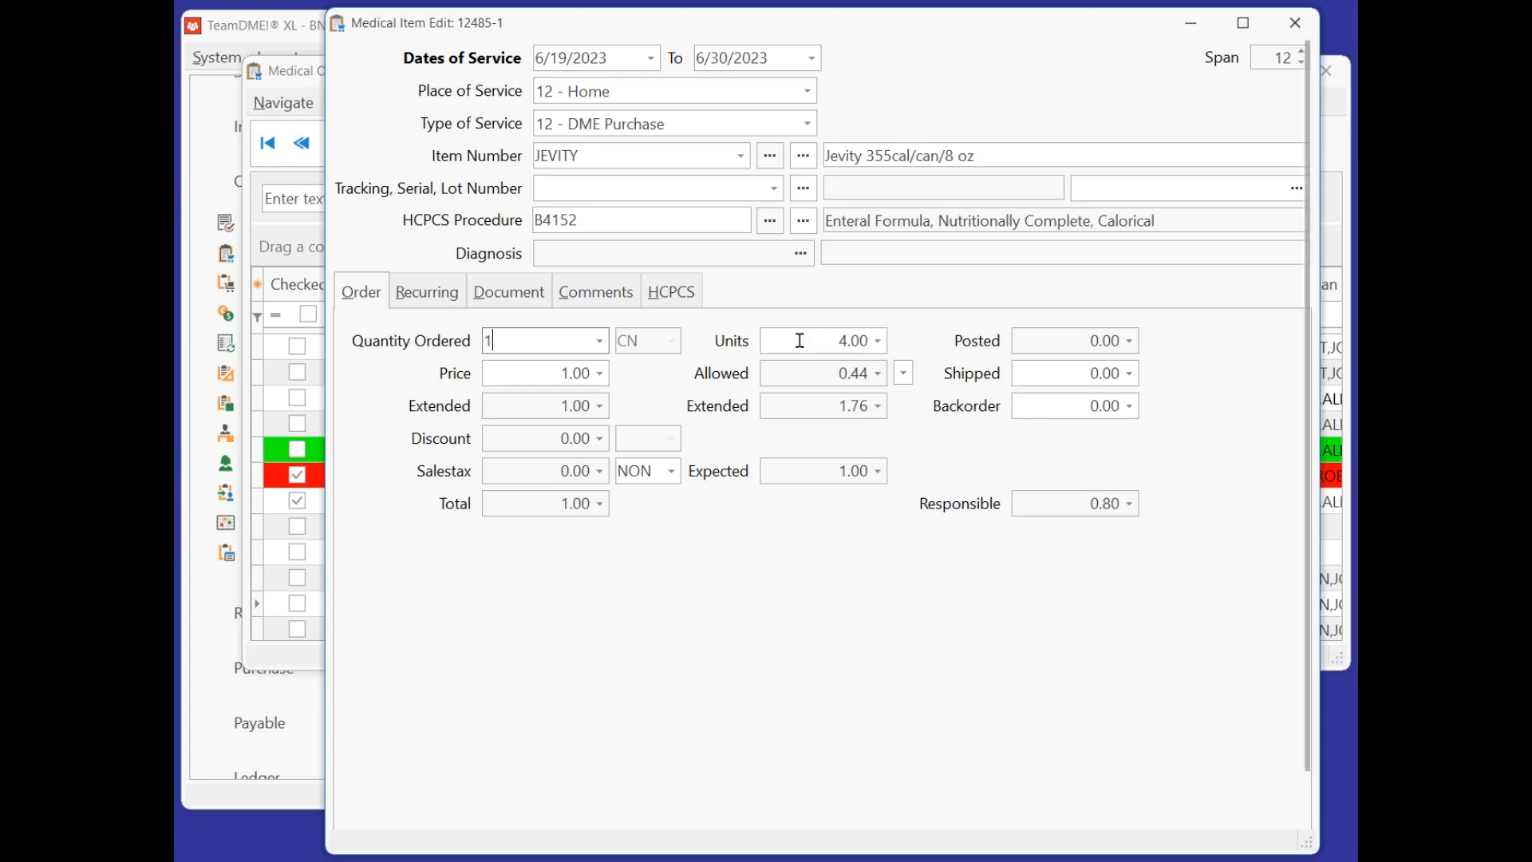
pyautogui.click(488, 341)
pyautogui.write('1')
pyautogui.moveTo(771, 58); pyautogui.dragTo(695, 57)
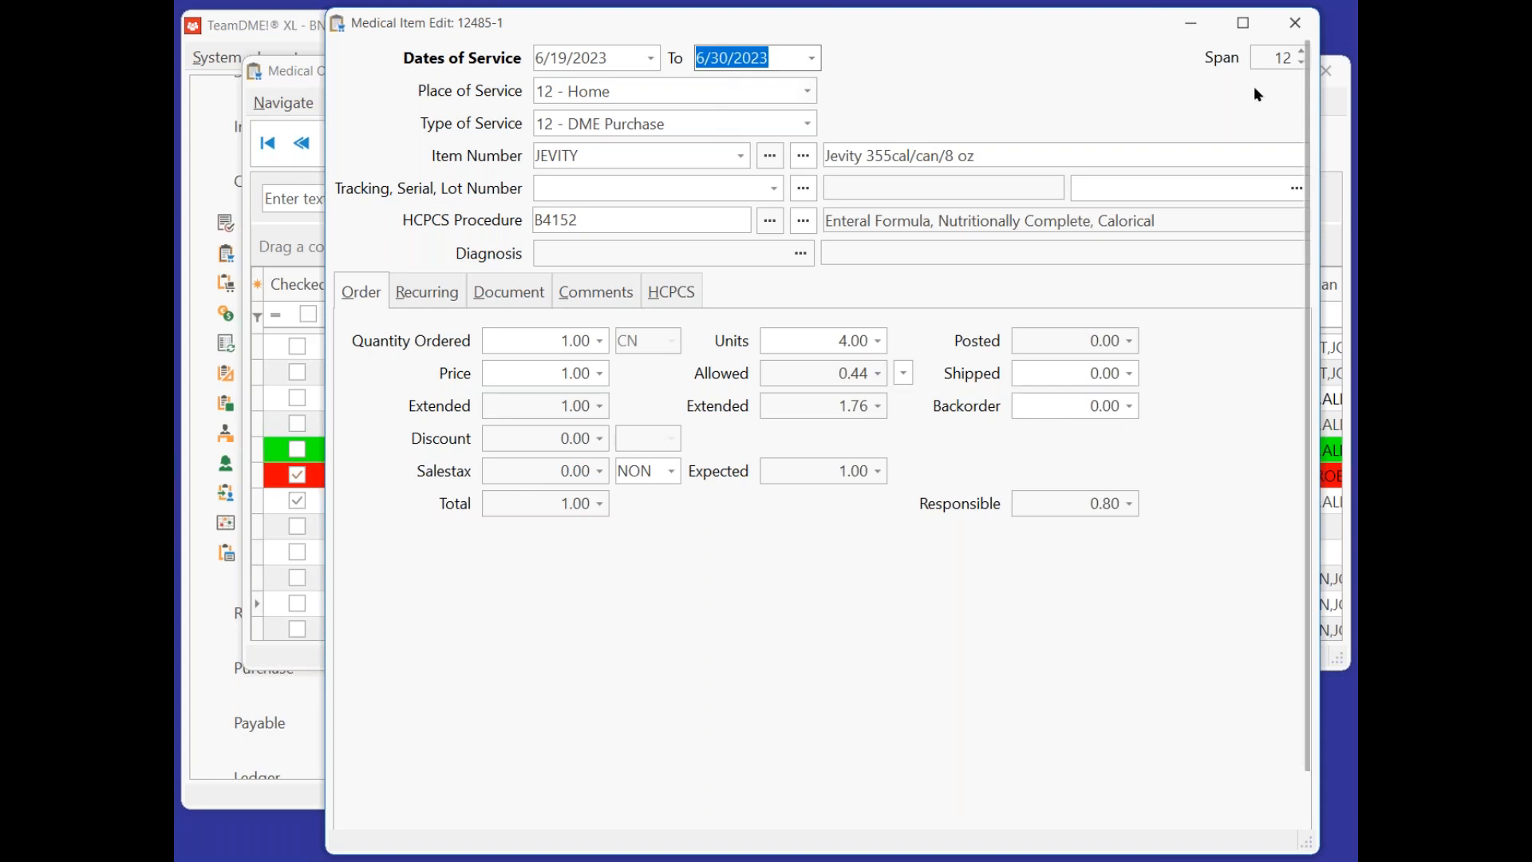
pyautogui.click(1261, 56)
pyautogui.moveTo(1273, 58); pyautogui.dragTo(1250, 59)
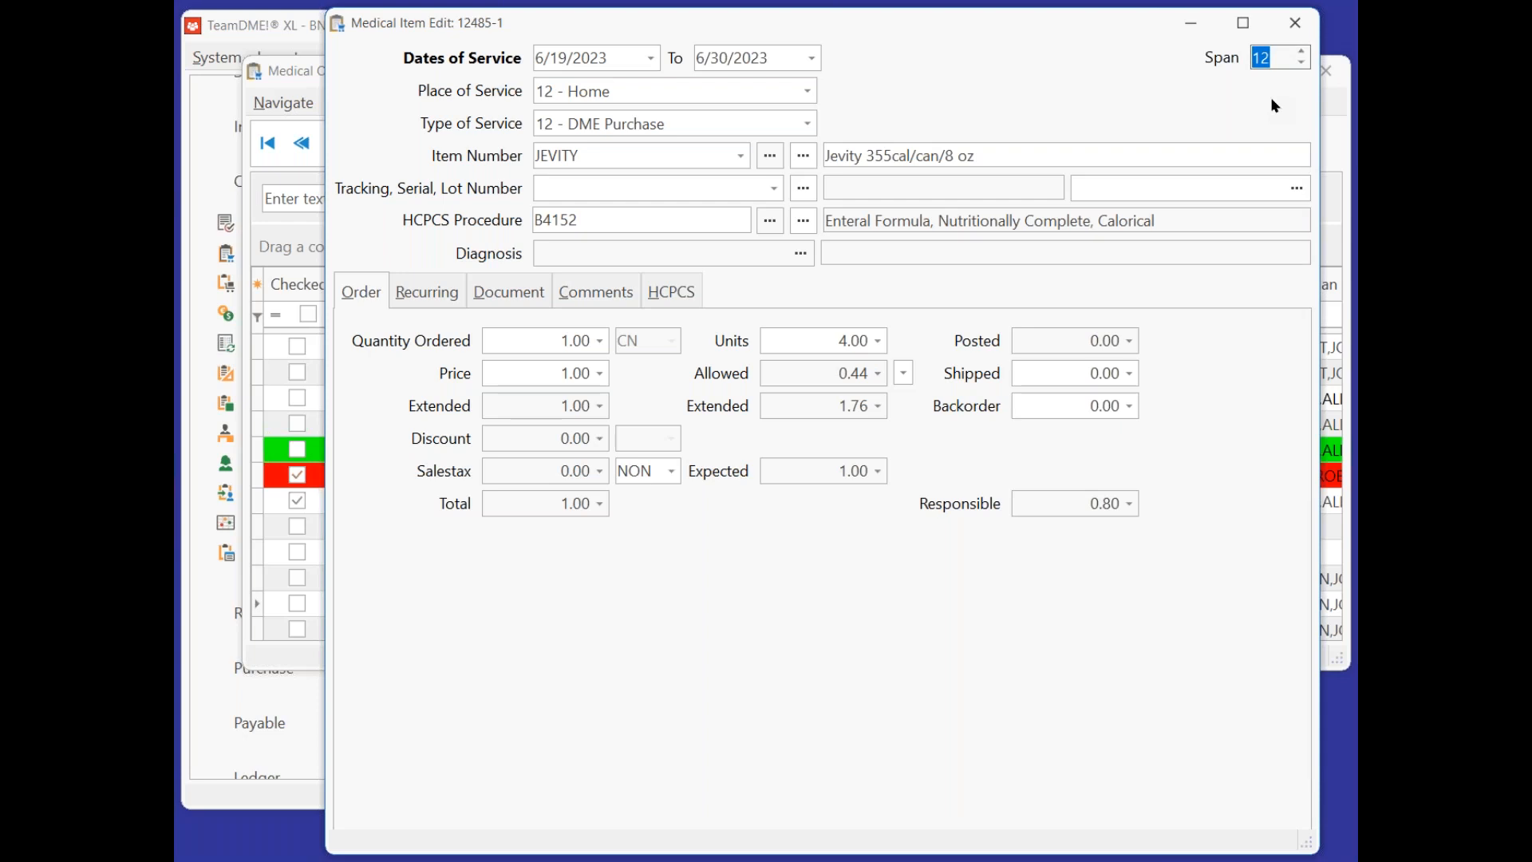
pyautogui.moveTo(1303, 273); pyautogui.dragTo(1304, 405)
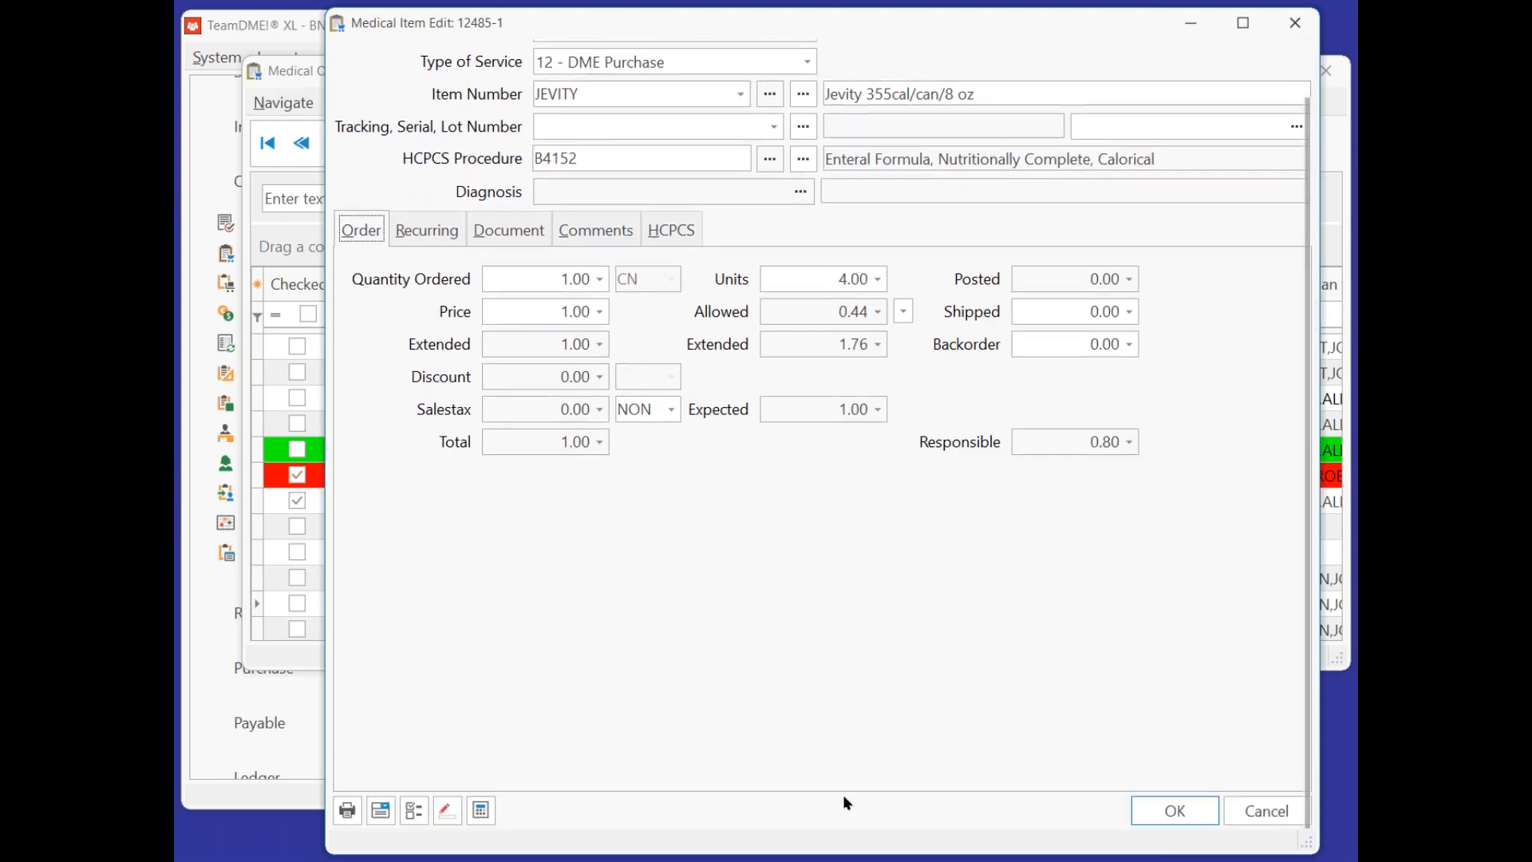
# Review the enteral can definitions in the unit calculator for the JEVITY line and set the daily intake to 1550 calories.
pyautogui.click(481, 813)
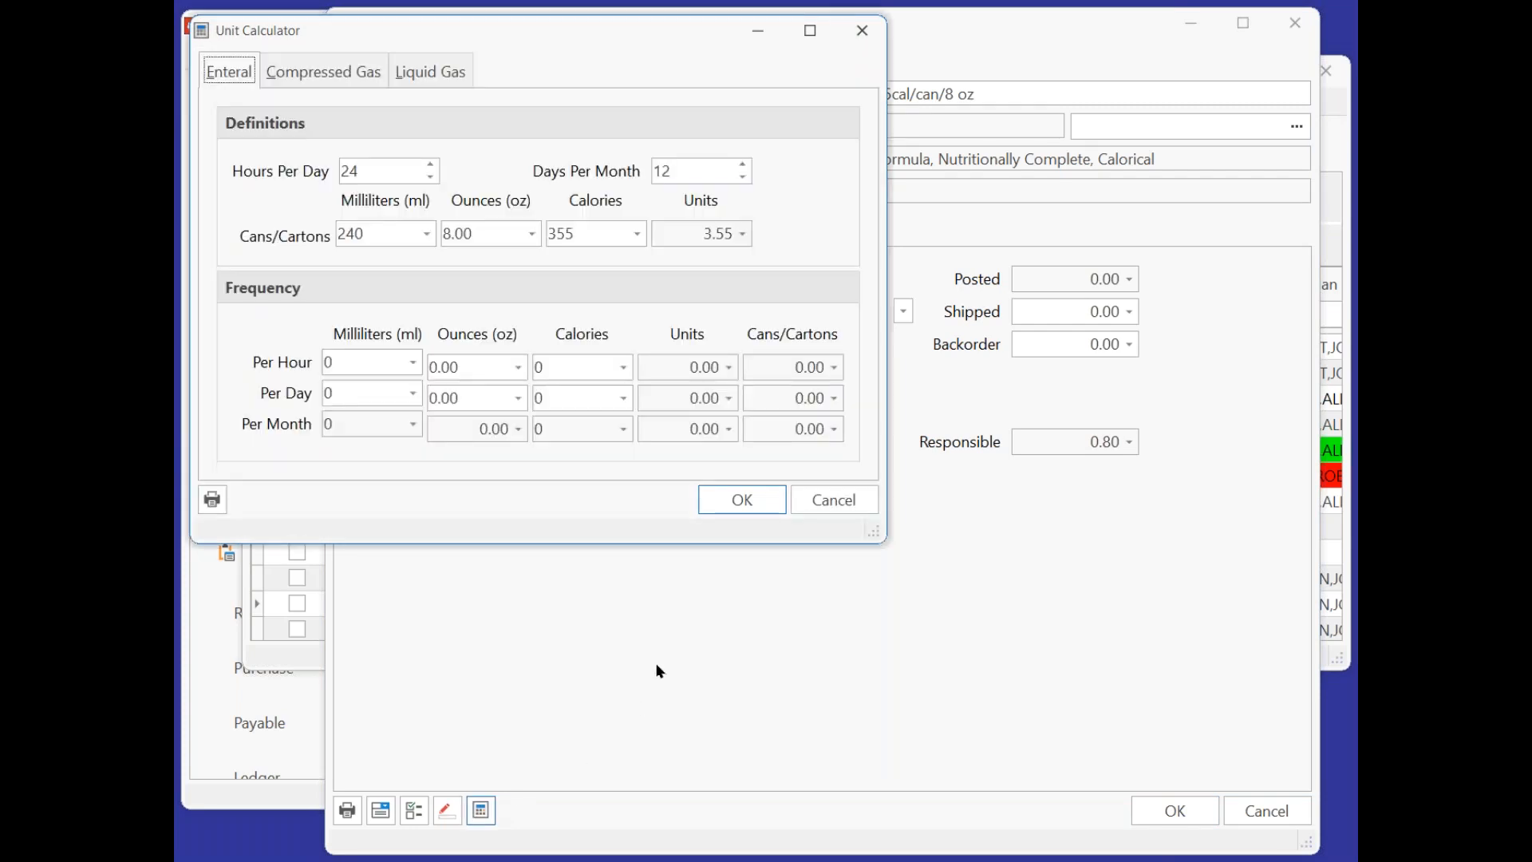
pyautogui.moveTo(386, 171); pyautogui.dragTo(320, 177)
pyautogui.moveTo(694, 170); pyautogui.dragTo(636, 169)
pyautogui.click(375, 234)
pyautogui.click(499, 233)
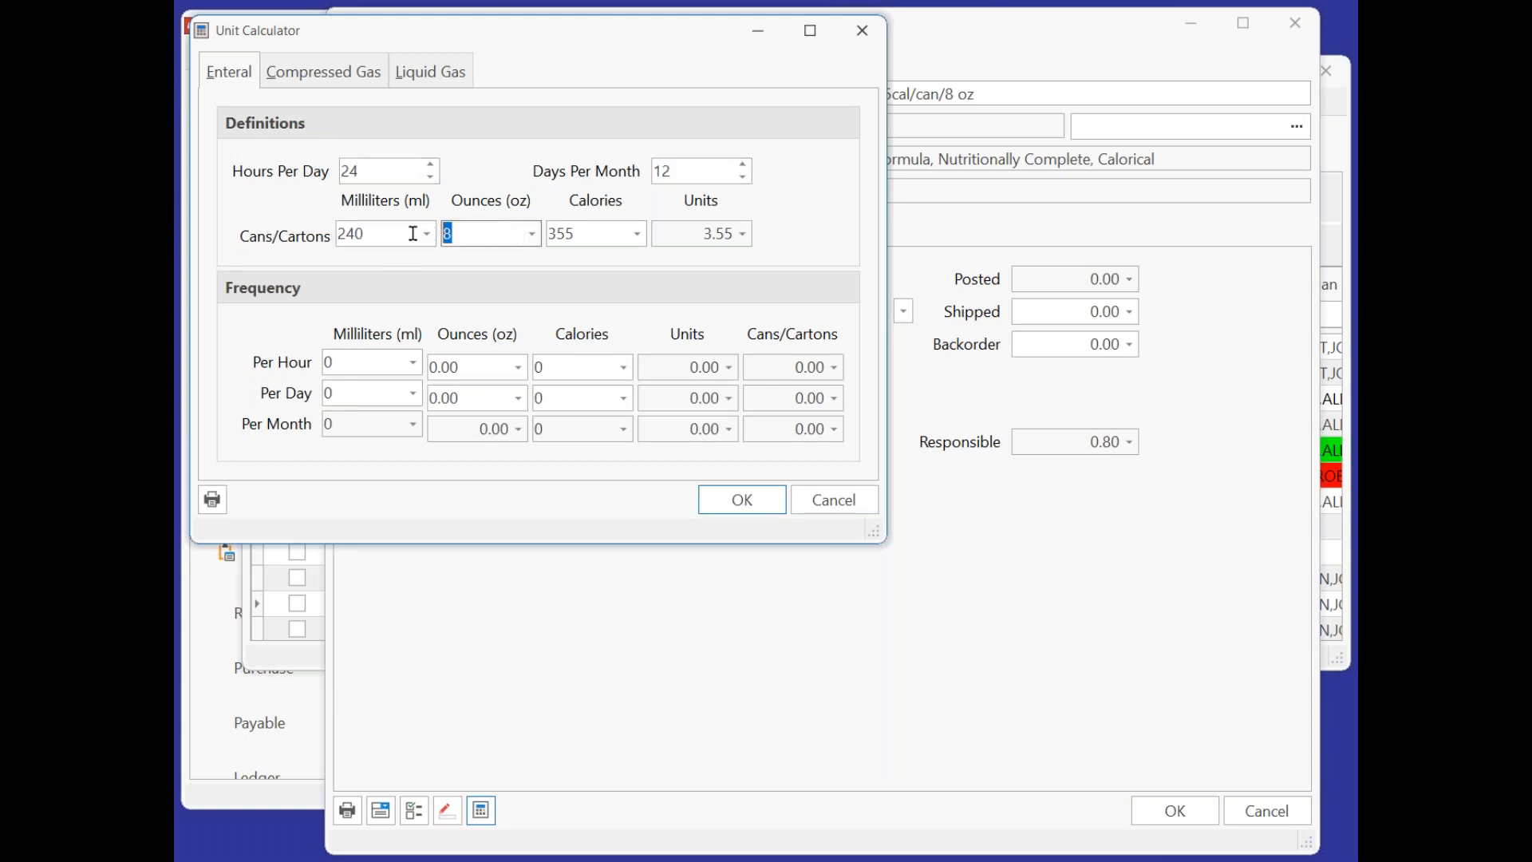
pyautogui.click(591, 232)
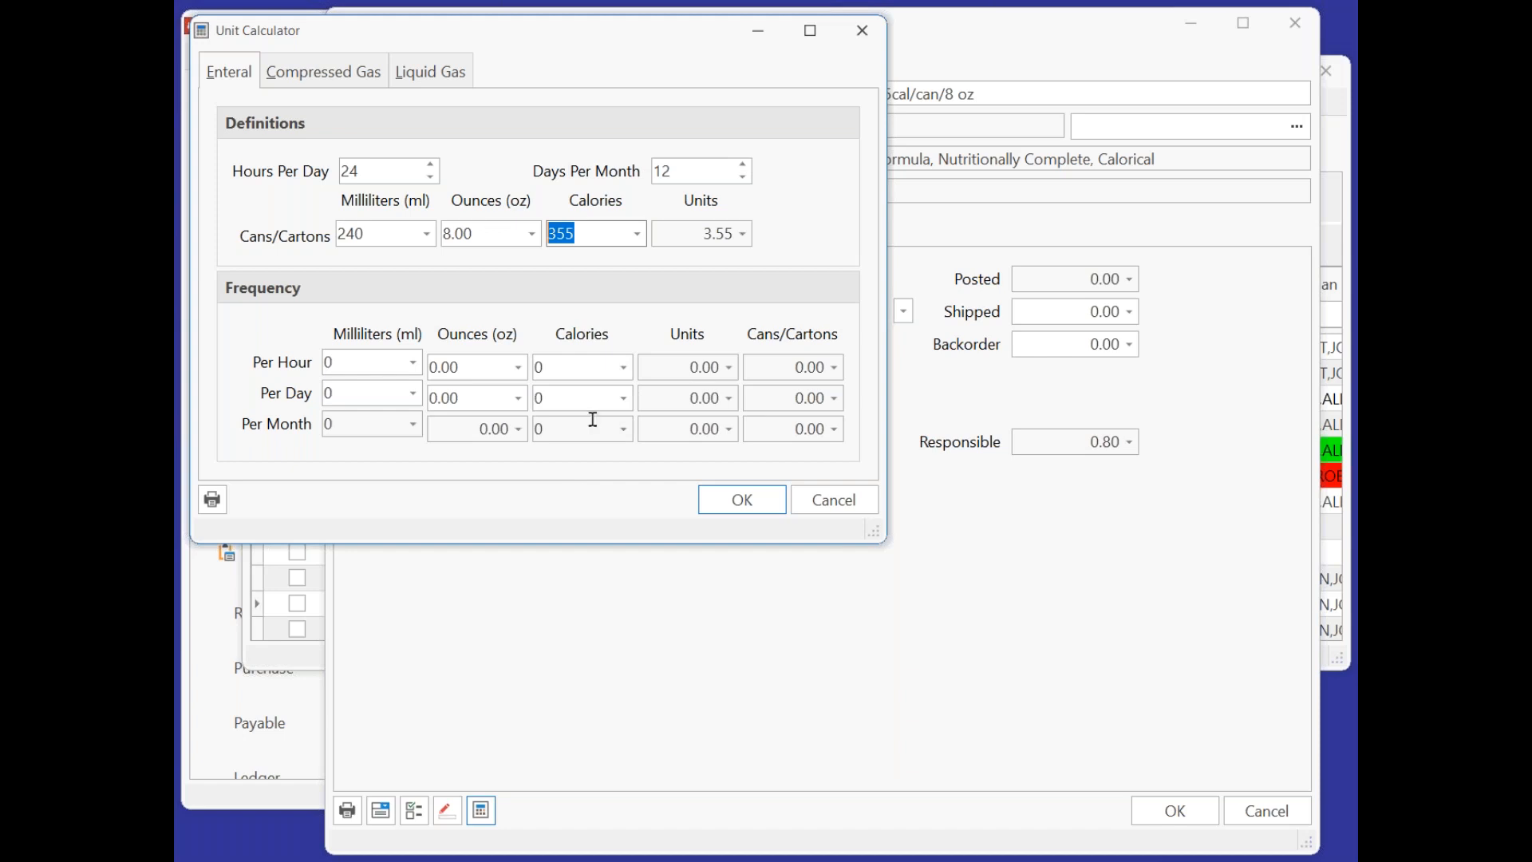
pyautogui.moveTo(575, 392); pyautogui.dragTo(542, 396)
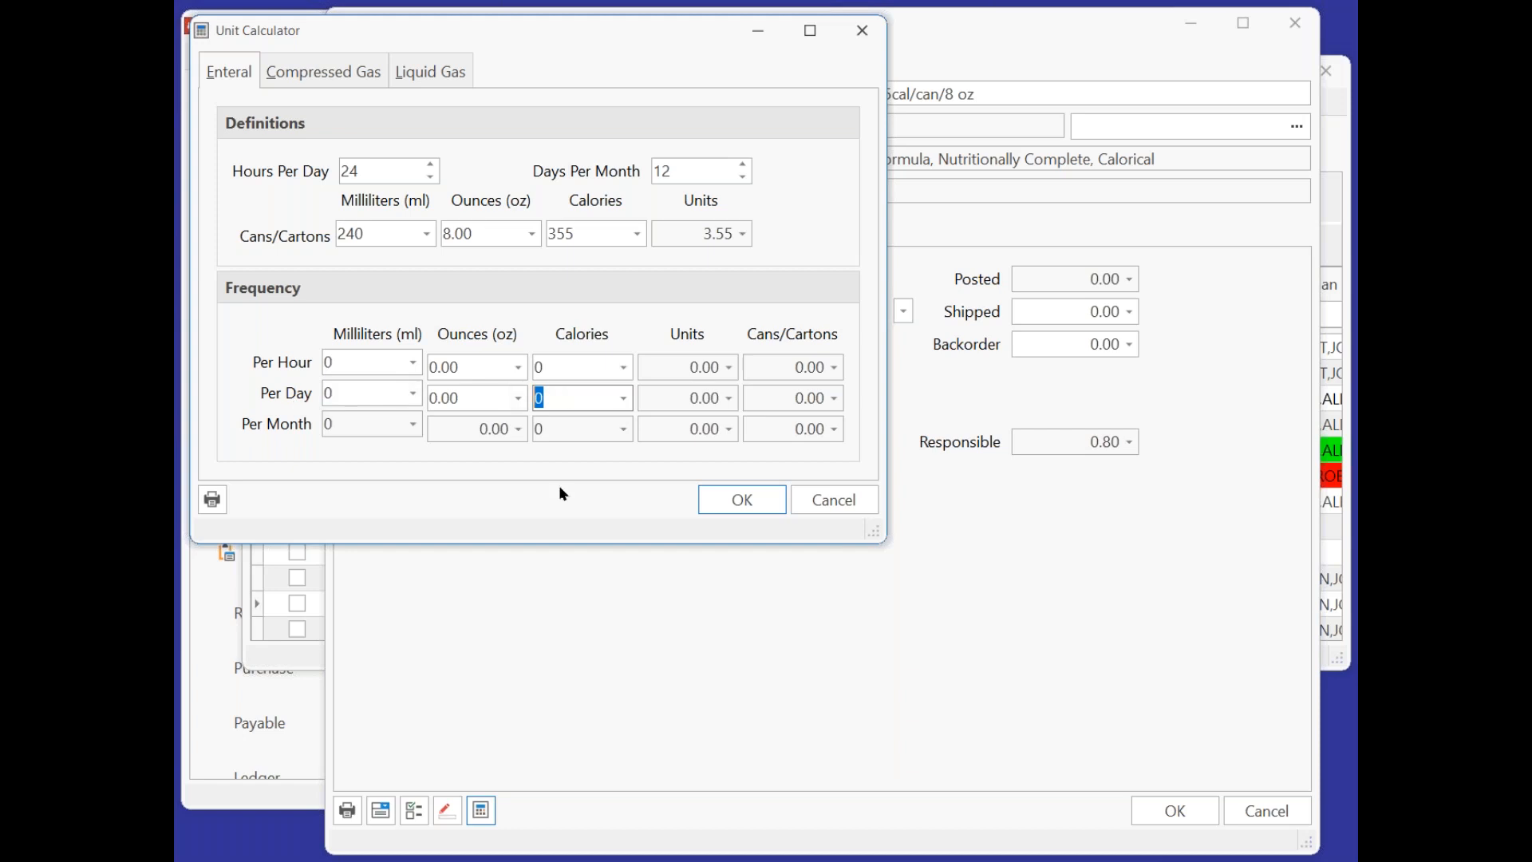
pyautogui.write('1550')
pyautogui.press('Tab')
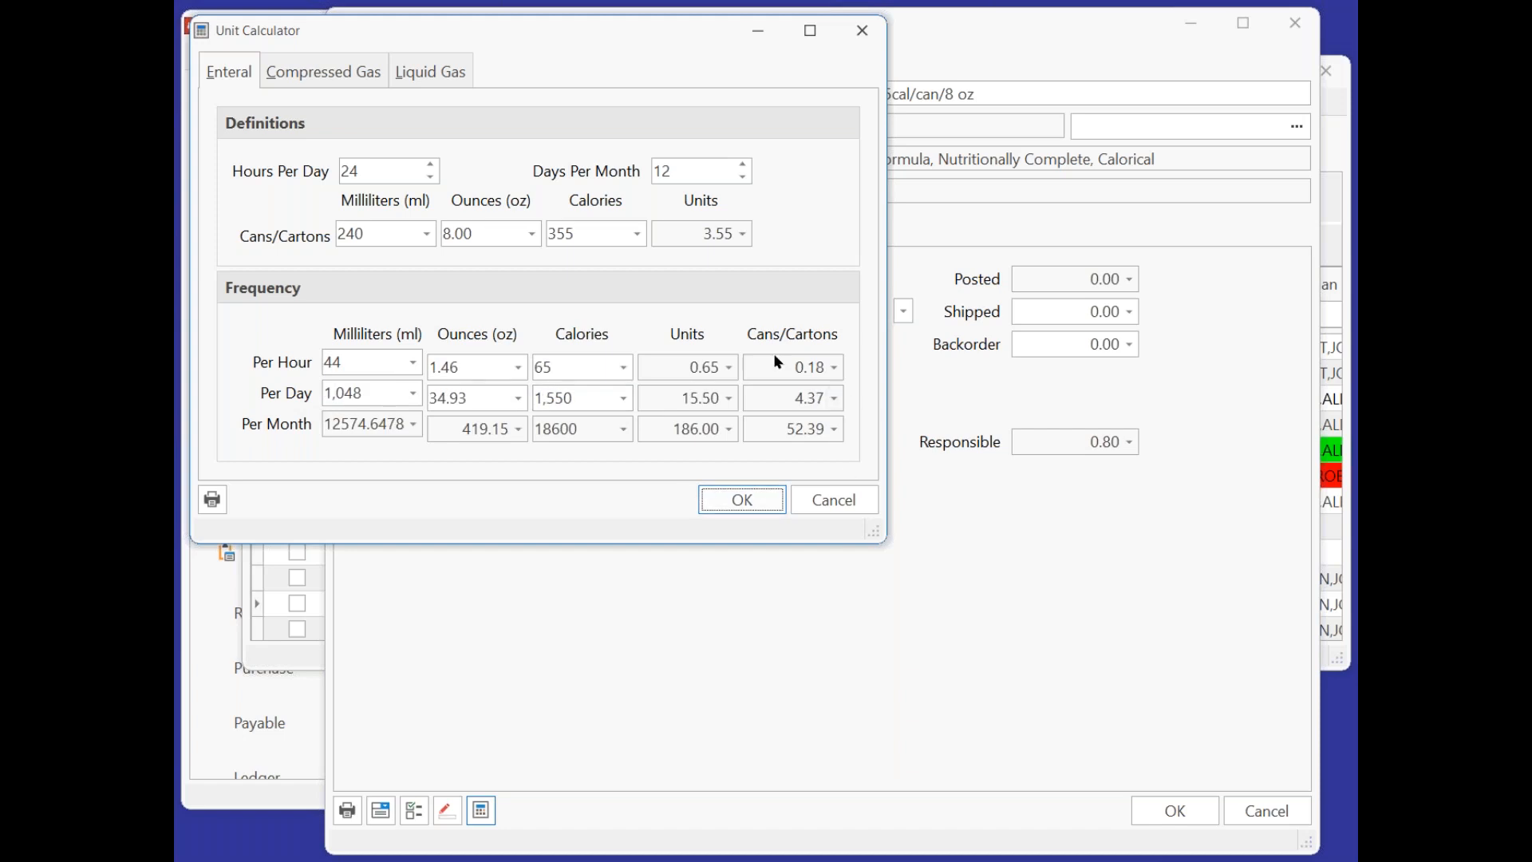
# Check the calculated cans per day and month, apply them to the order line, and examine its ordered quantity and units.
pyautogui.click(789, 399)
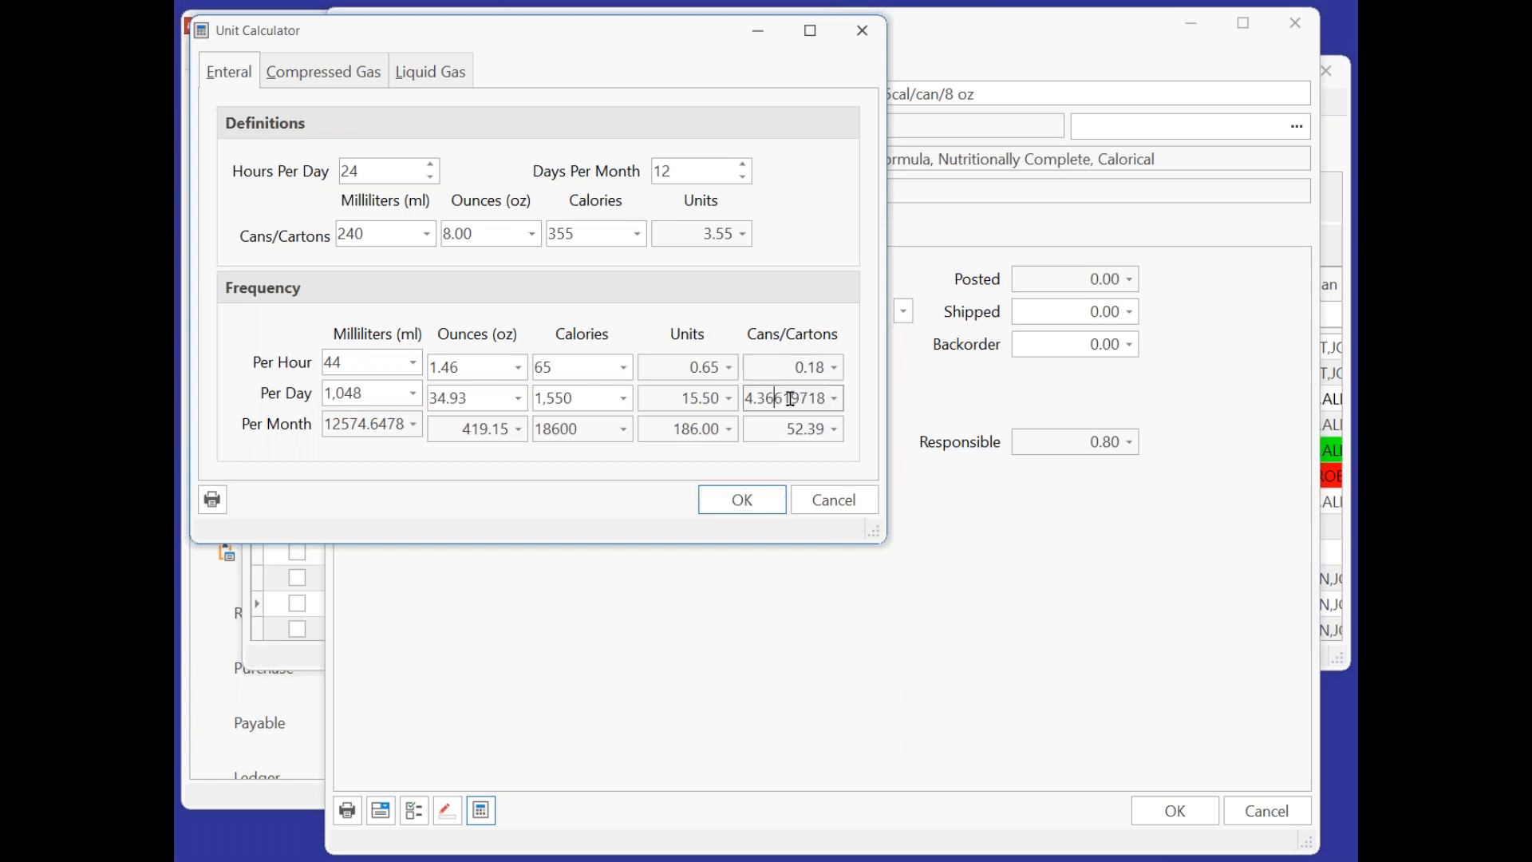
pyautogui.click(773, 429)
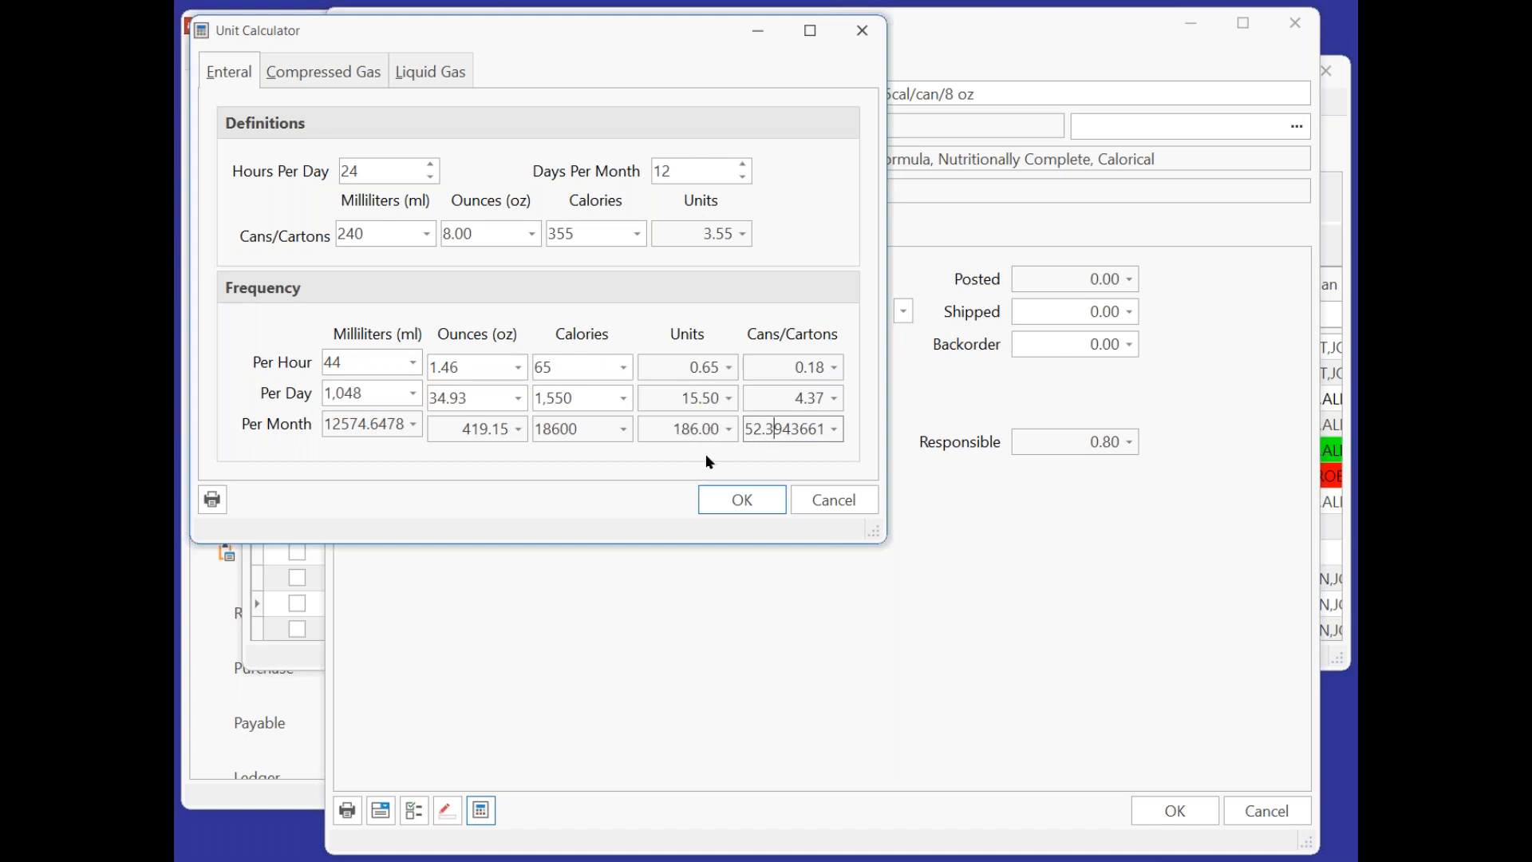
pyautogui.click(742, 501)
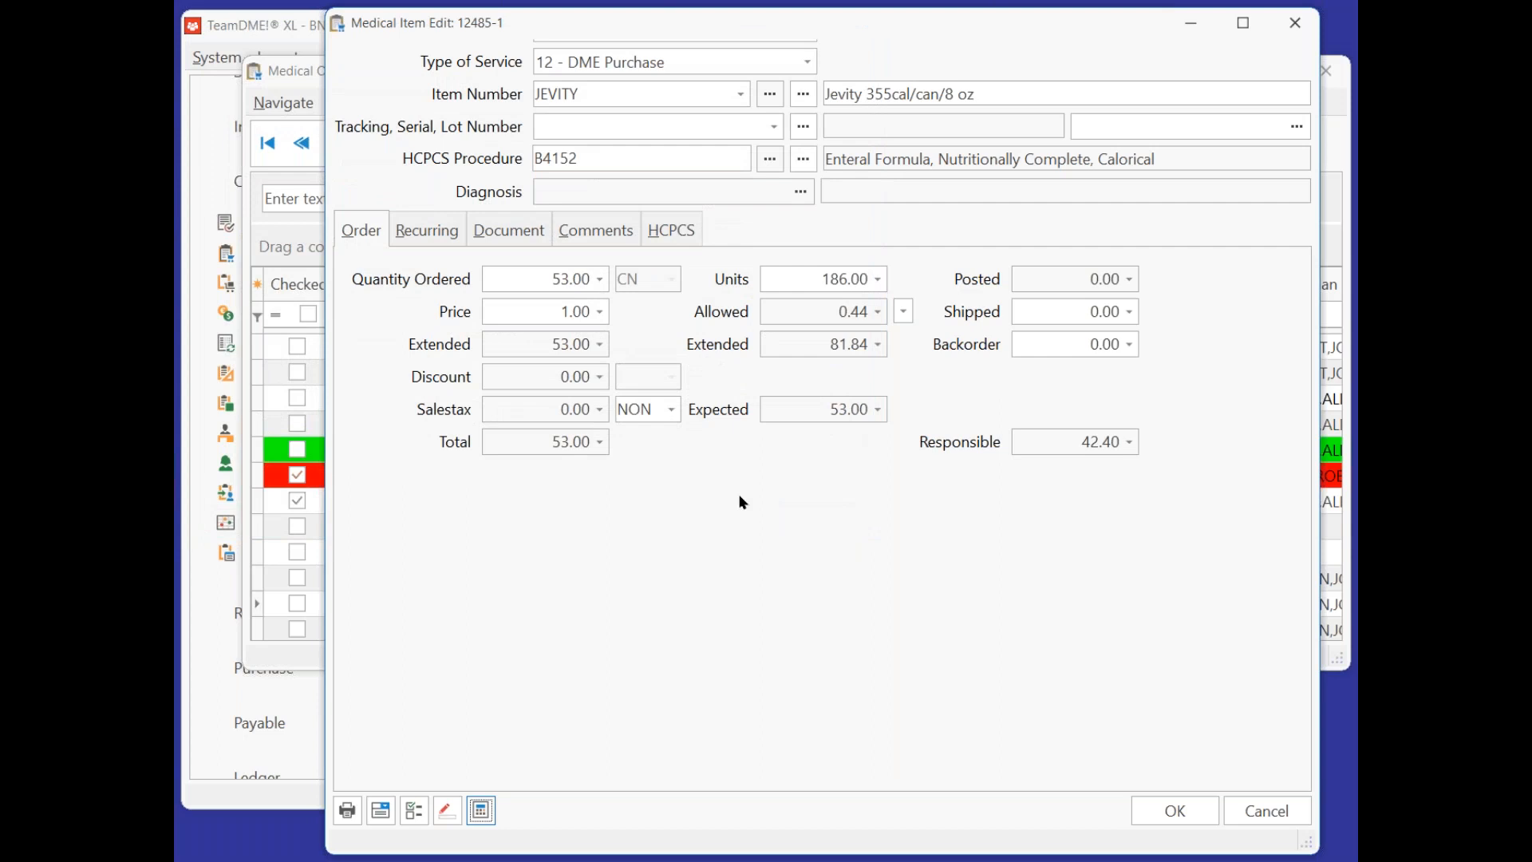
pyautogui.click(547, 279)
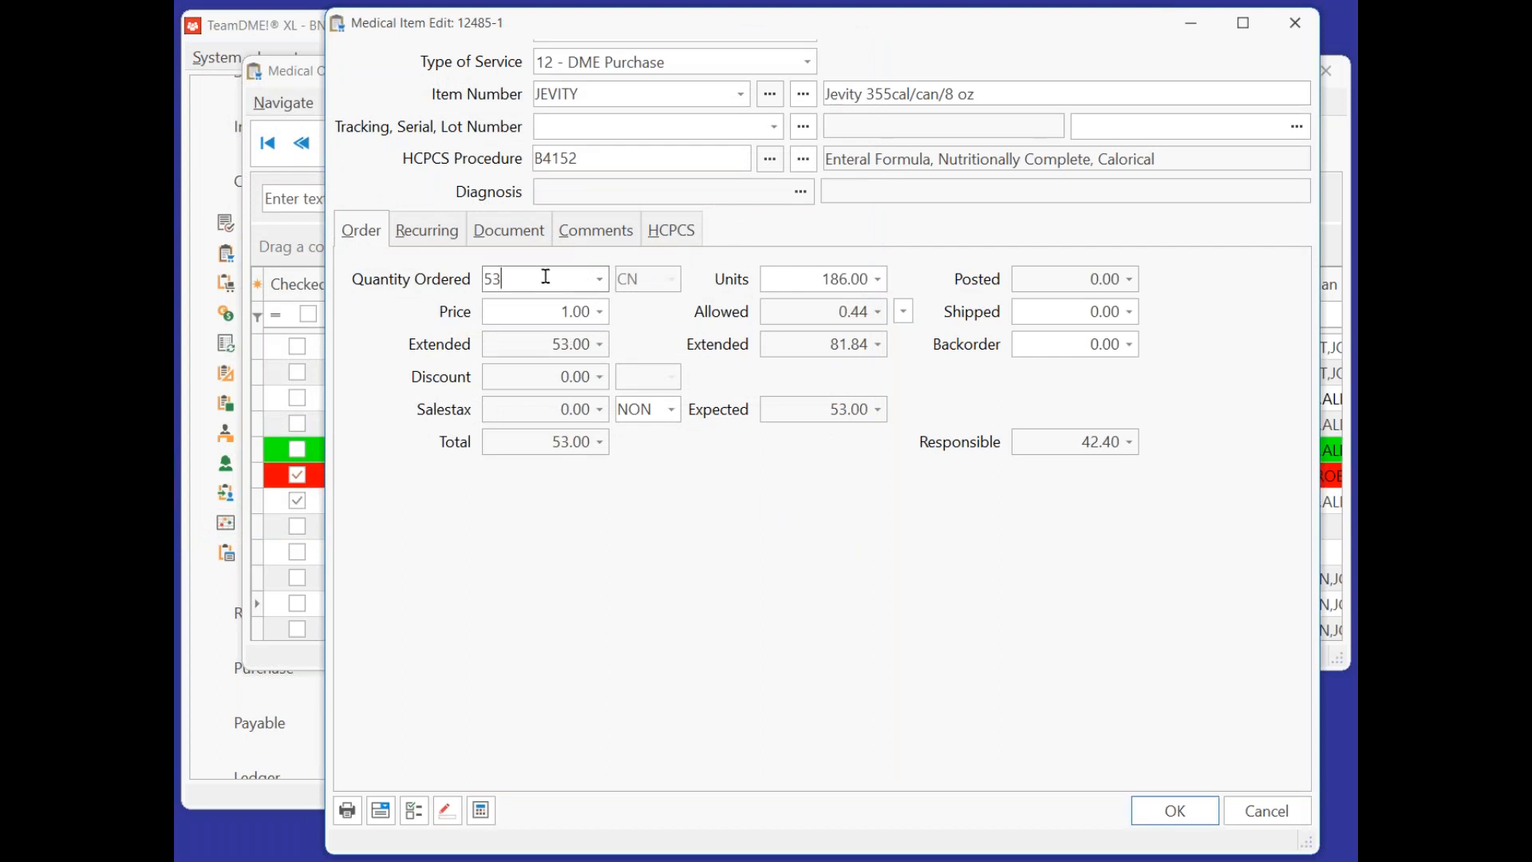
pyautogui.click(806, 280)
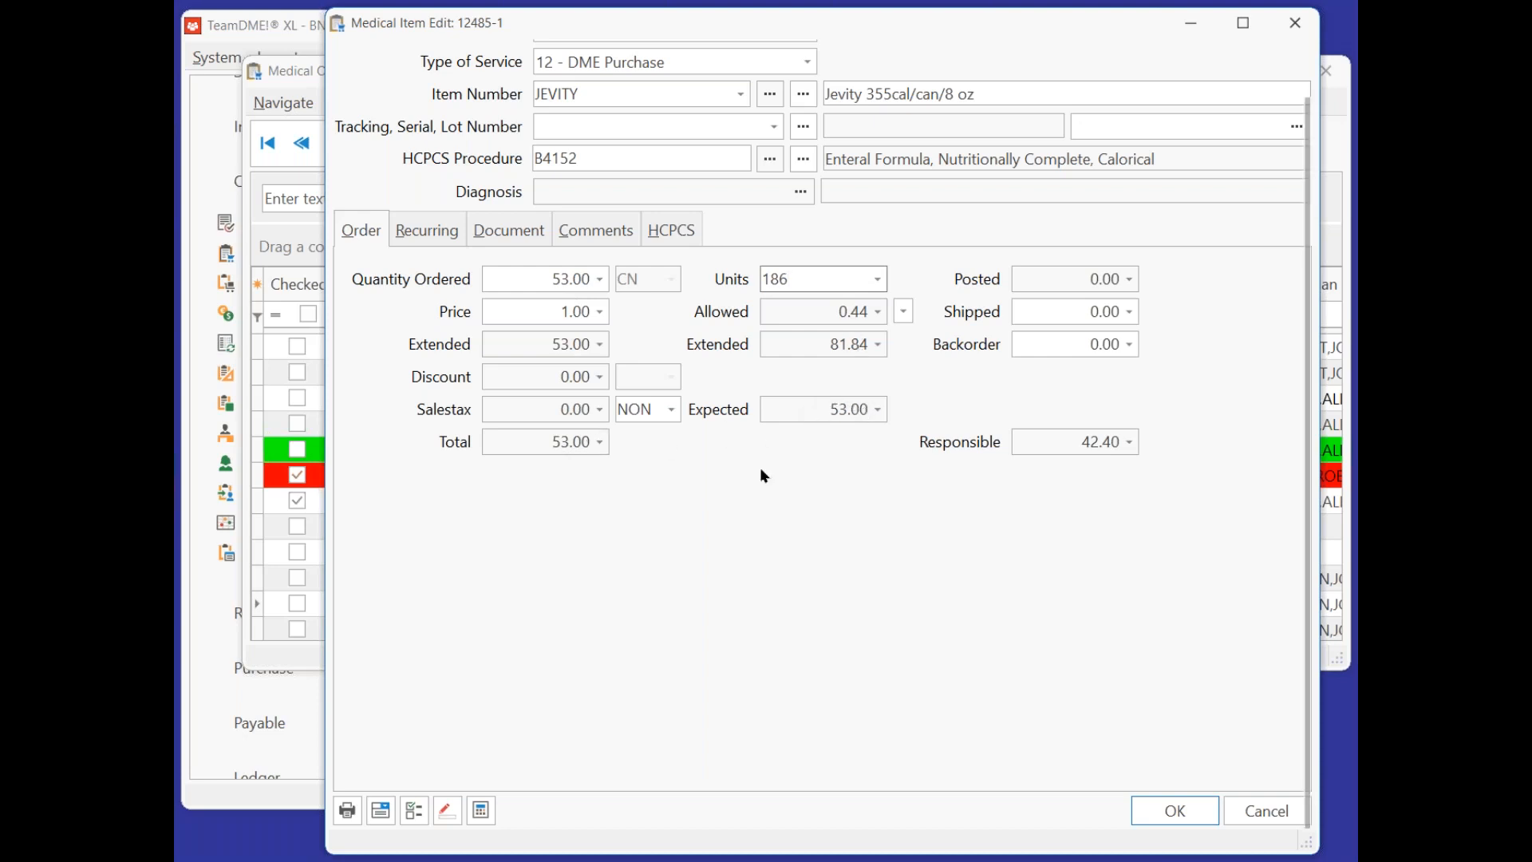
# Set the JEVITY line's price to 2.00 and check the expected amount.
pyautogui.click(553, 307)
pyautogui.moveTo(552, 308); pyautogui.dragTo(445, 319)
pyautogui.write('2')
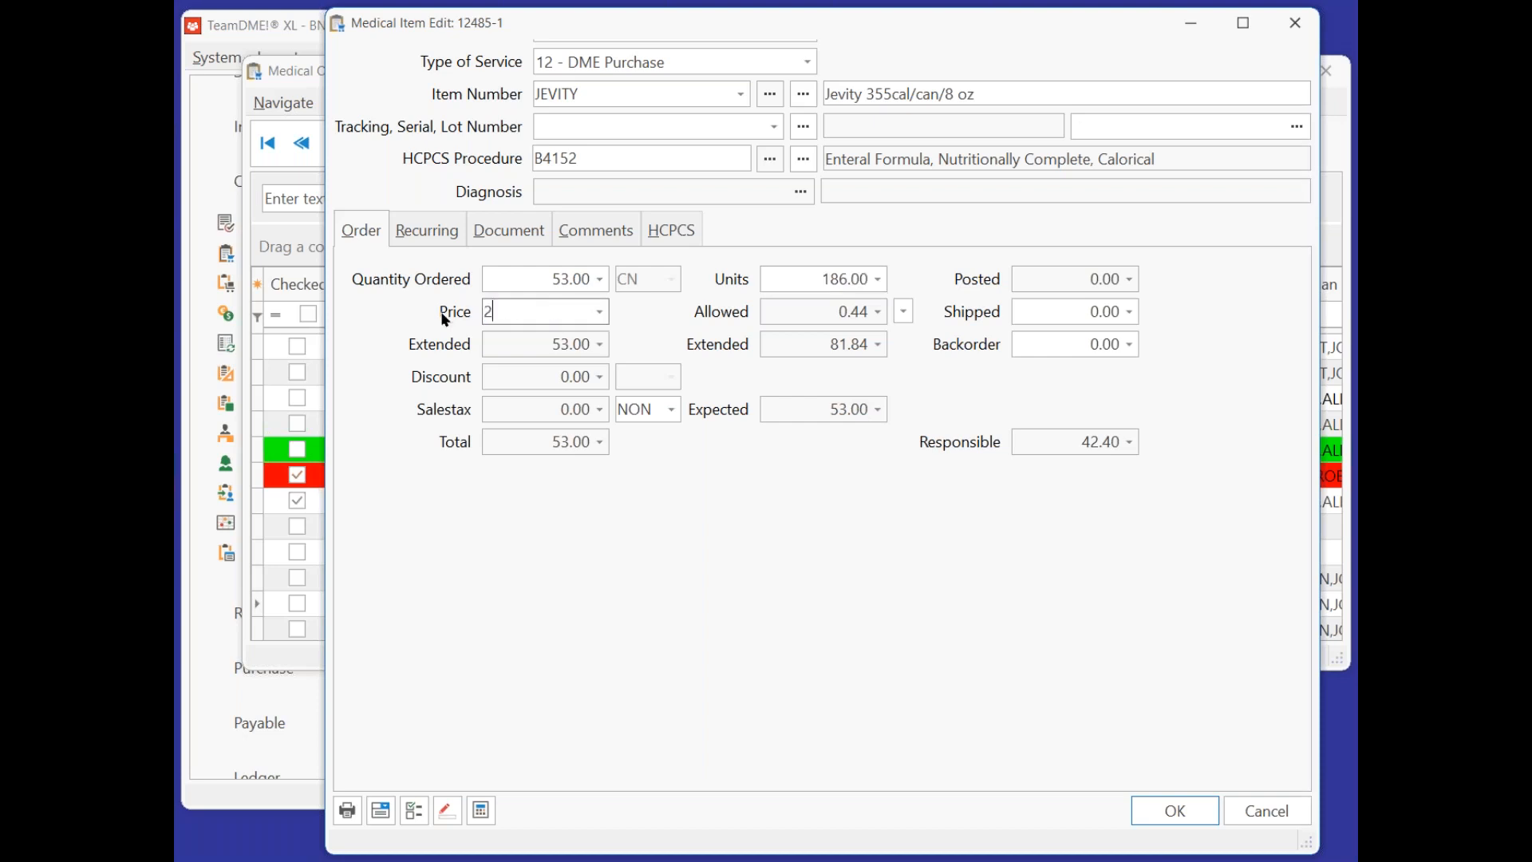
pyautogui.press('Tab')
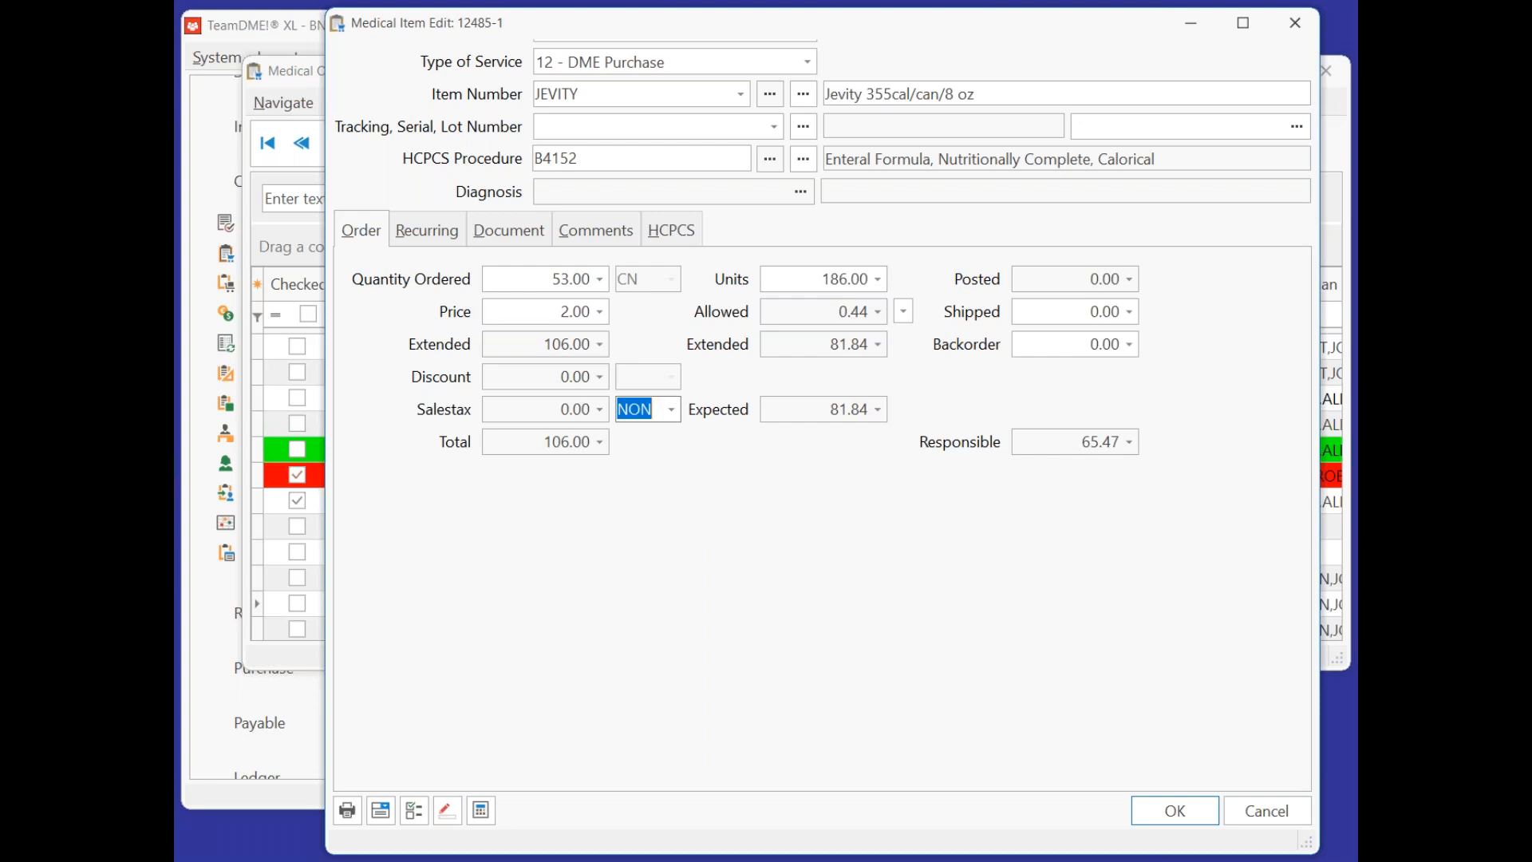
pyautogui.click(800, 409)
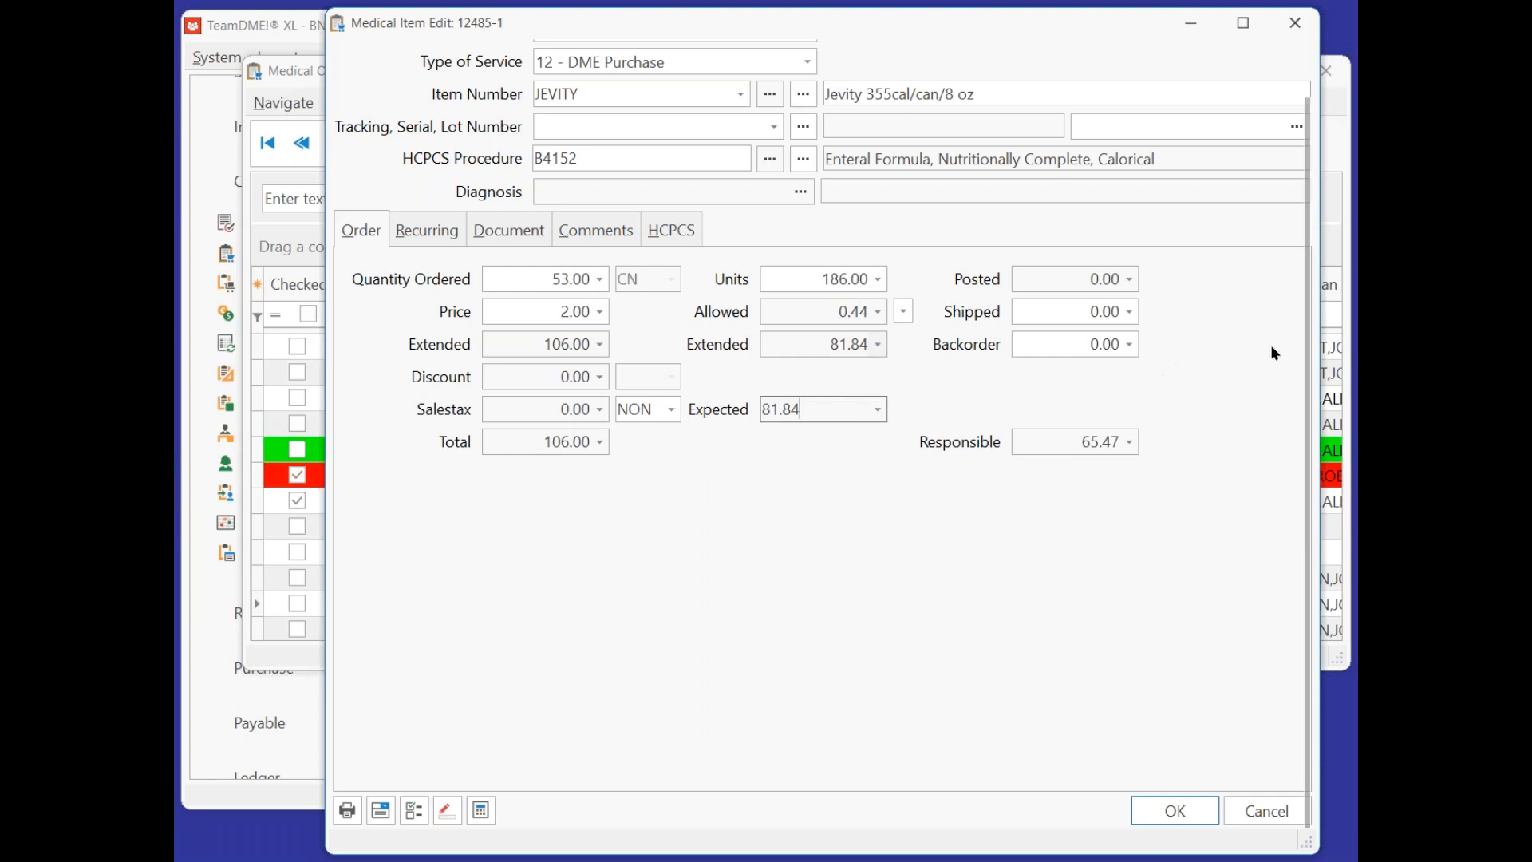
# Review the JEVITY line's service dates, save the line despite the quantity shortage, and save the order.
pyautogui.moveTo(1306, 309); pyautogui.dragTo(1309, 242)
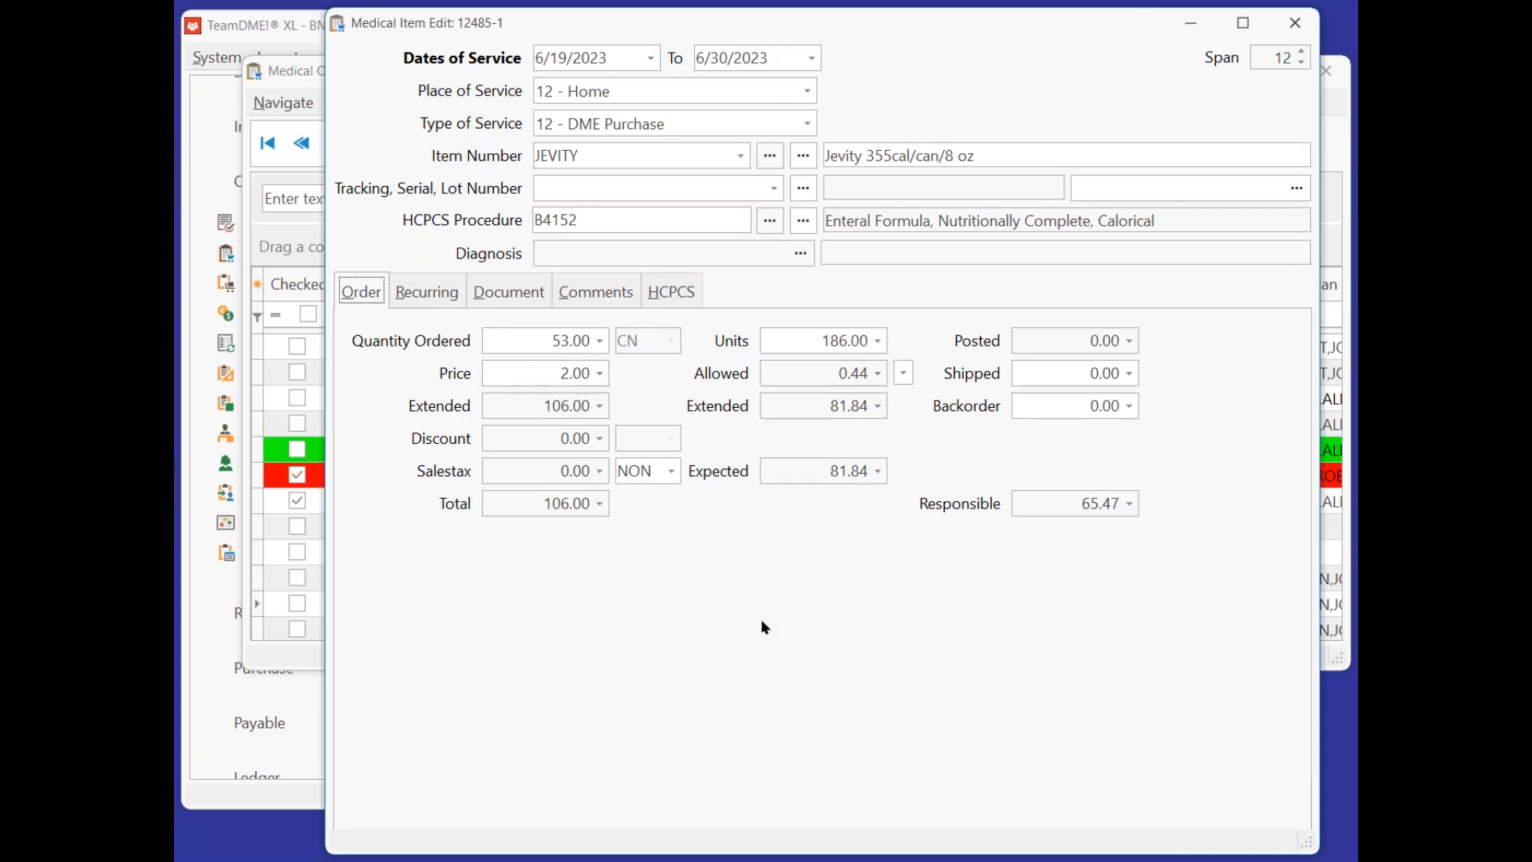
pyautogui.scroll(-2, 761, 620)
pyautogui.click(1174, 815)
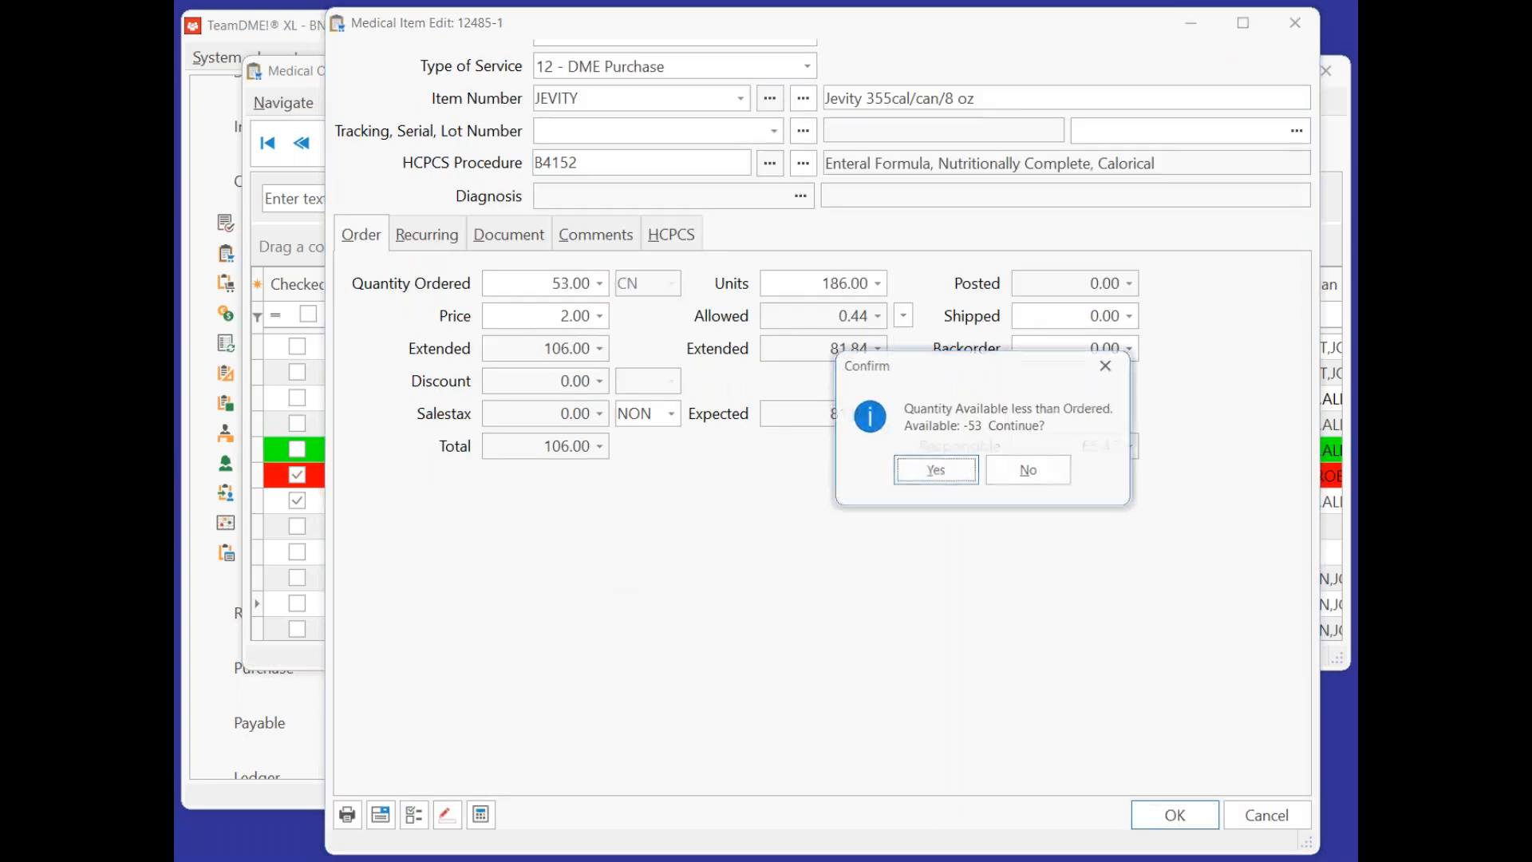
pyautogui.click(953, 473)
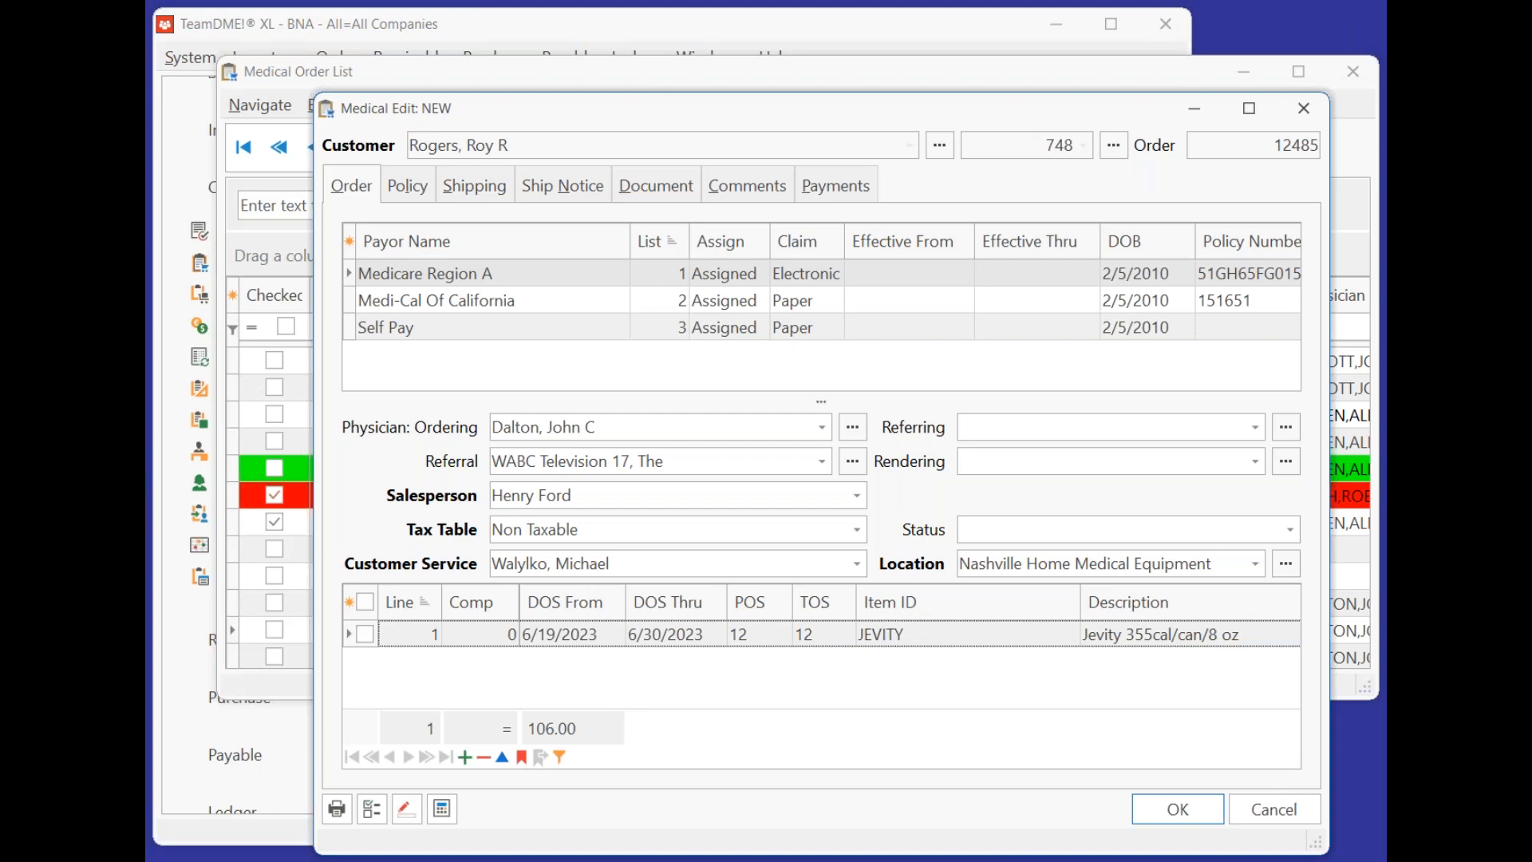
pyautogui.click(1164, 814)
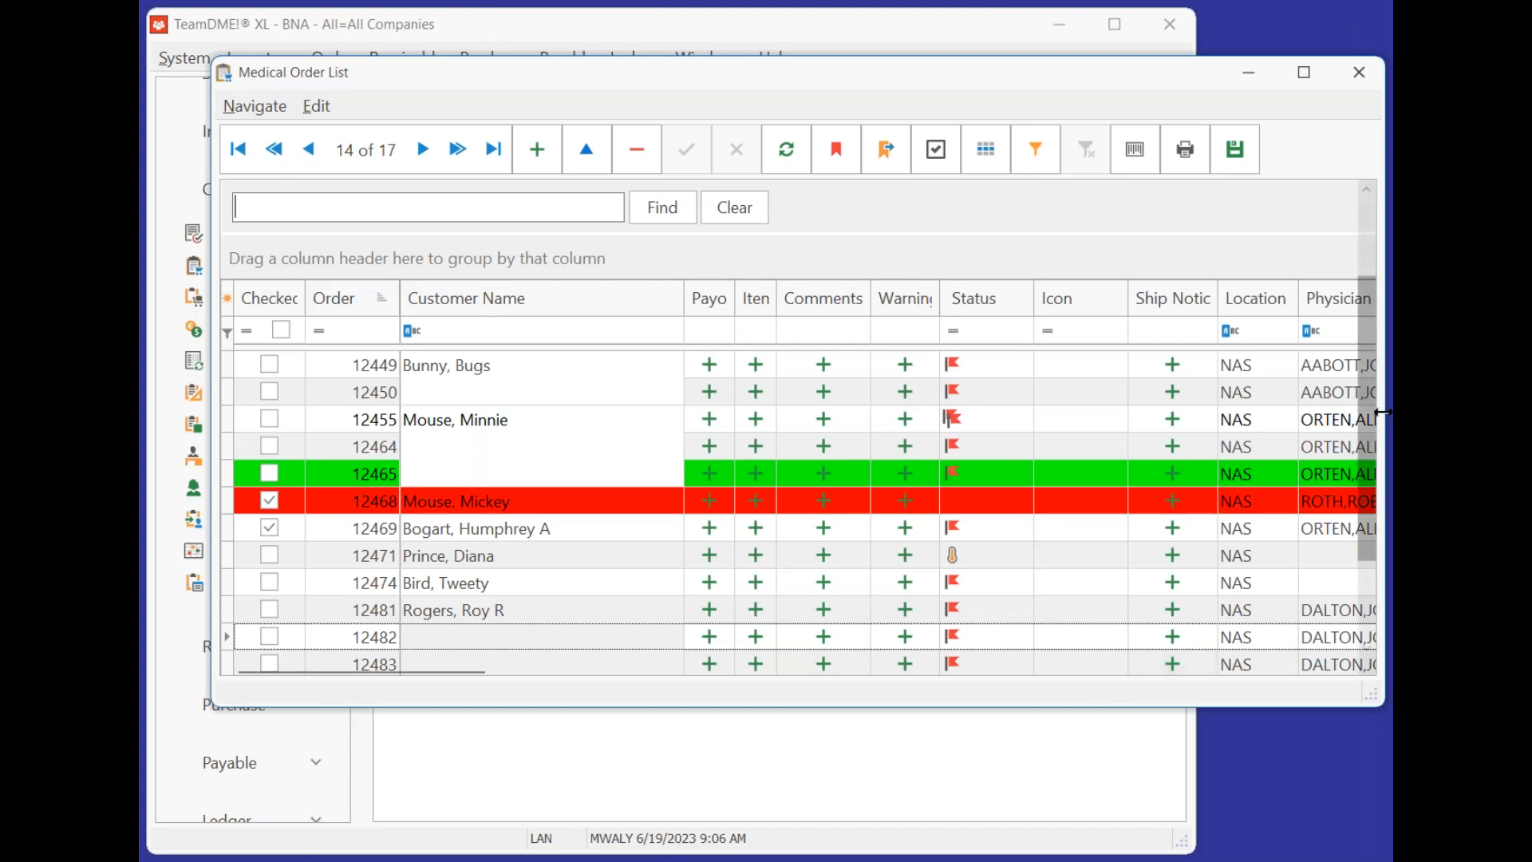
# Open the customer's earliest order and its PB4057 quad cane line for editing.
pyautogui.scroll(-1, 1371, 582)
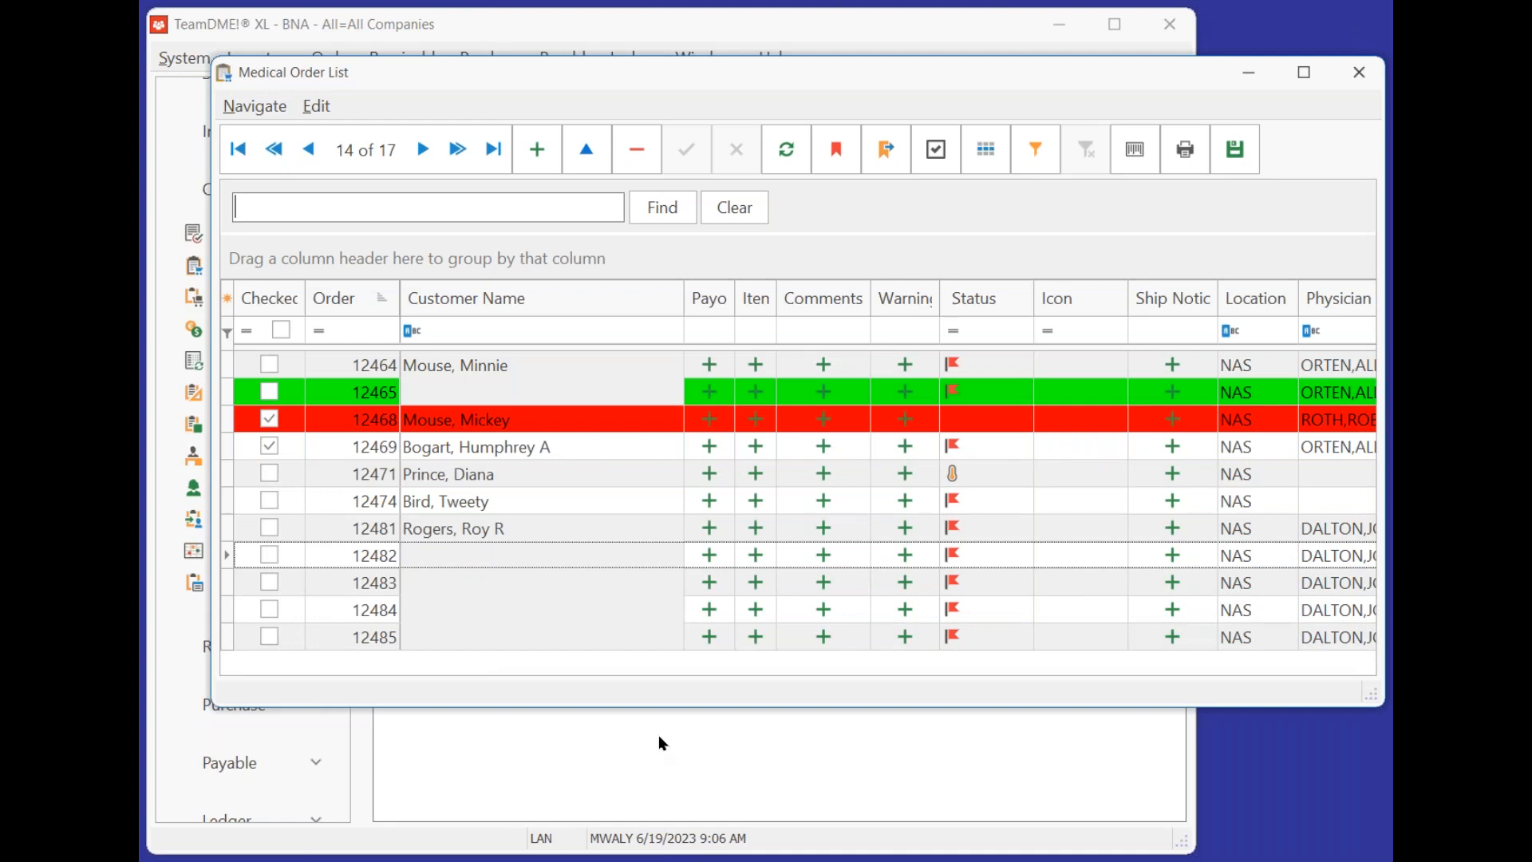
pyautogui.click(593, 526)
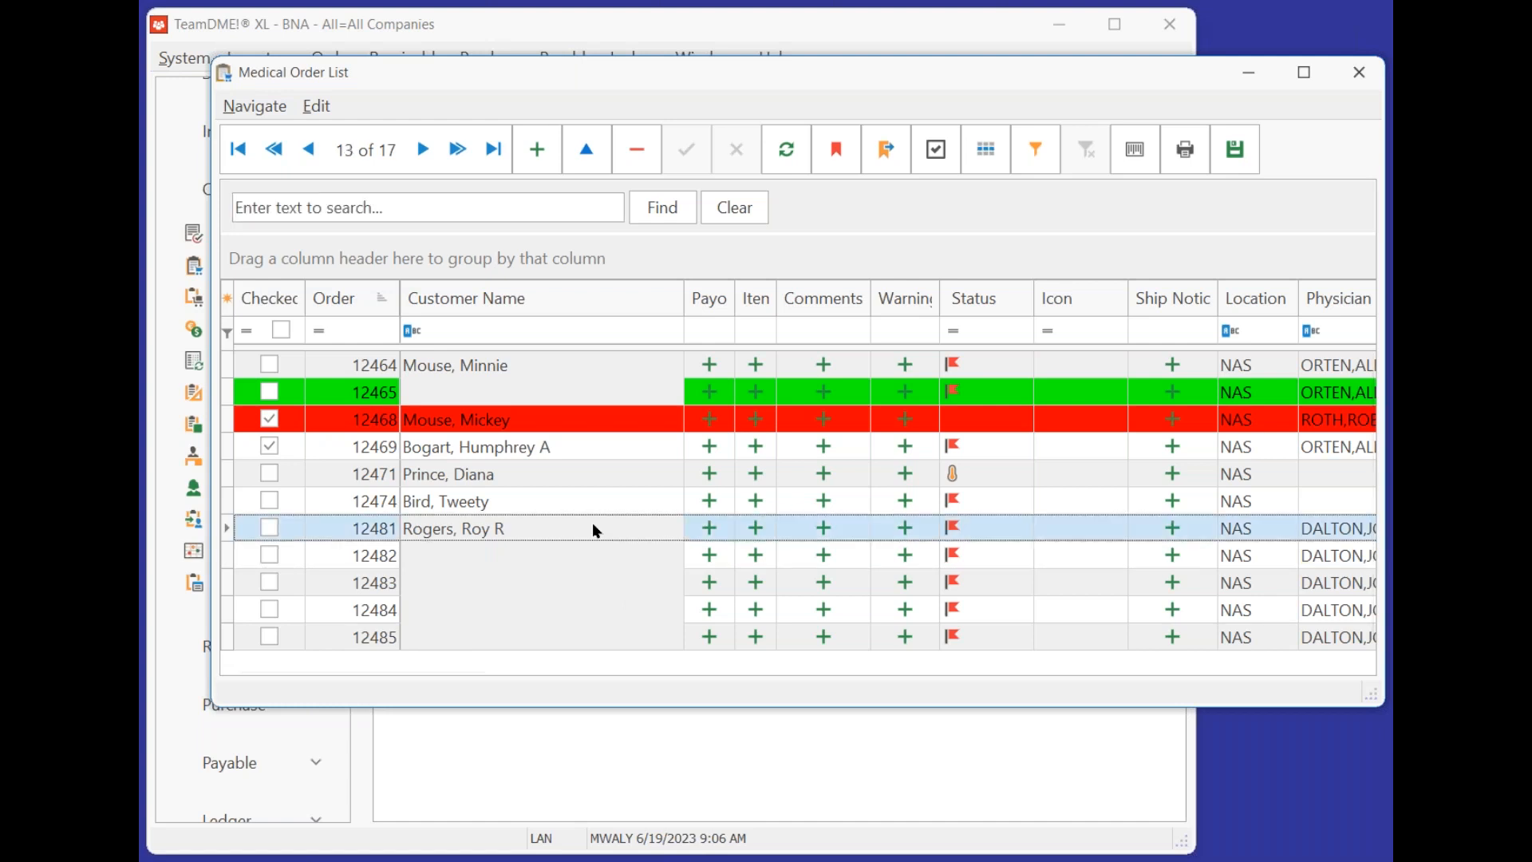
pyautogui.doubleClick(593, 525)
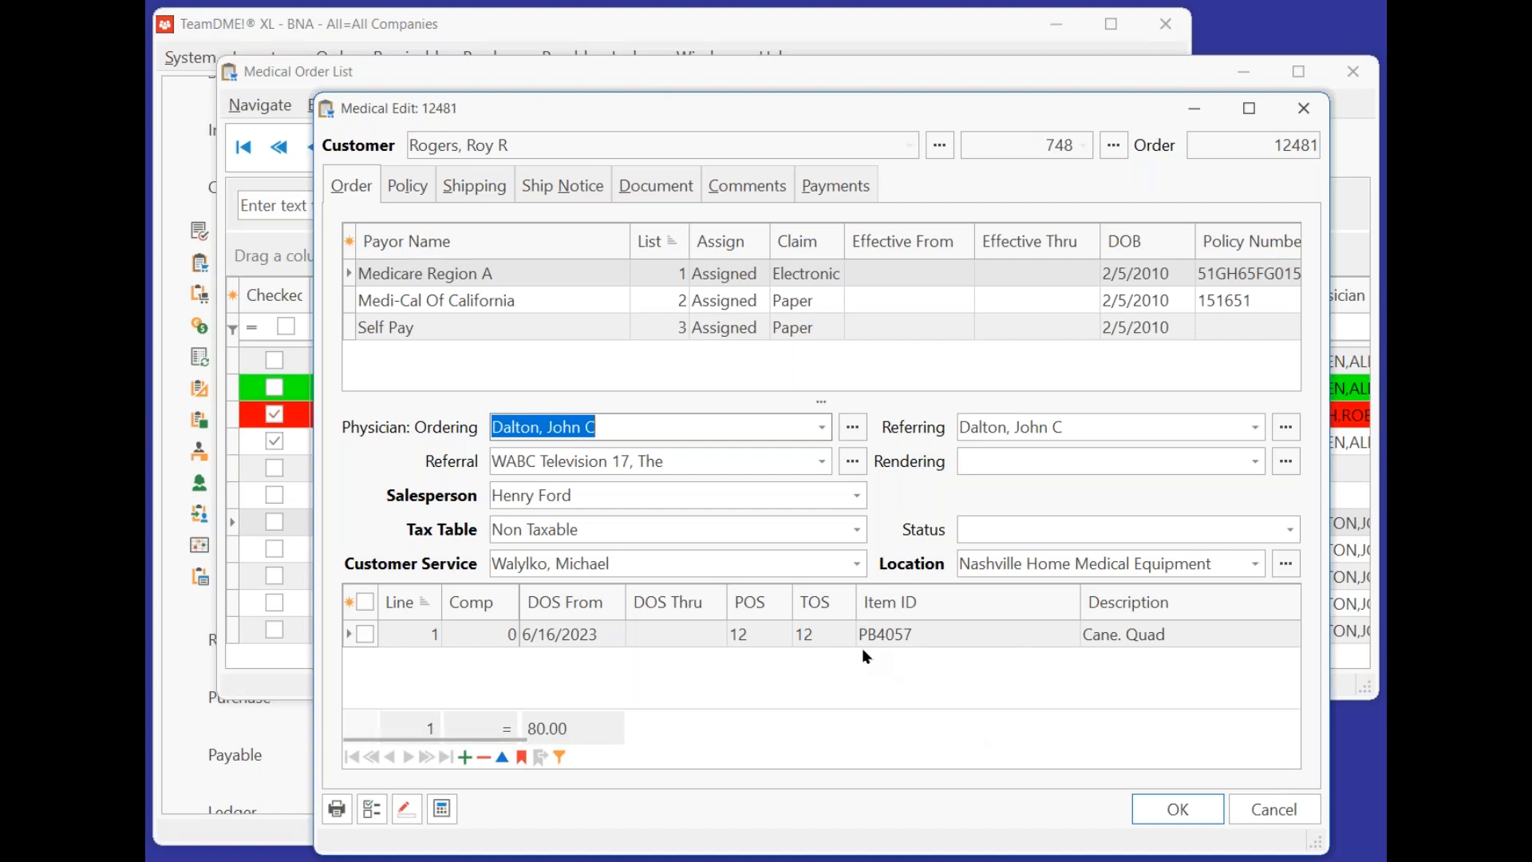
pyautogui.click(839, 634)
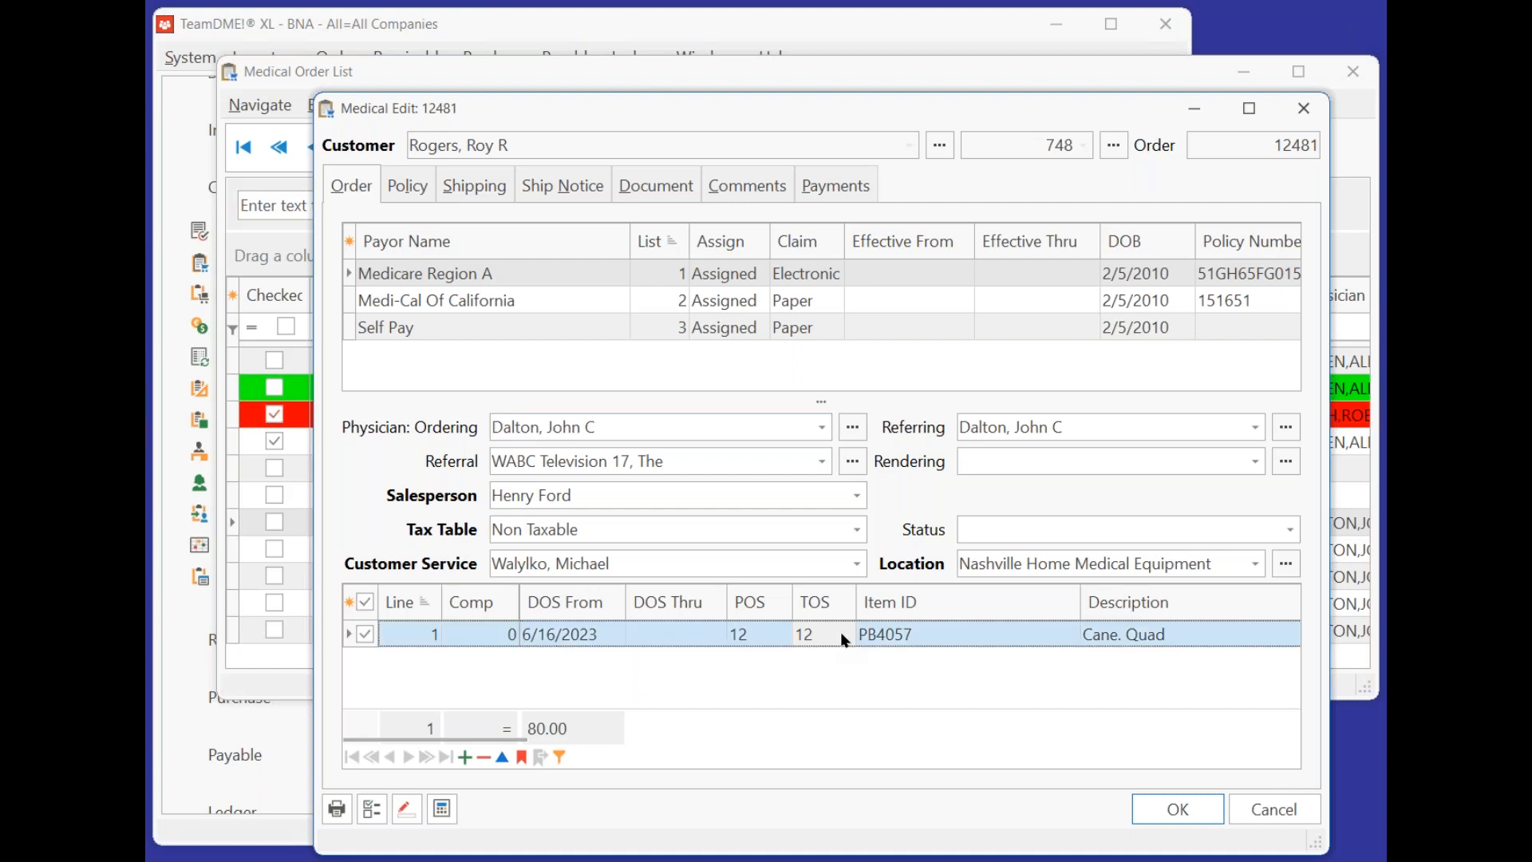
pyautogui.doubleClick(842, 638)
# Set the quad cane line's starting date of service to 6/17/2023 and save it despite the quantity shortage.
pyautogui.click(549, 58)
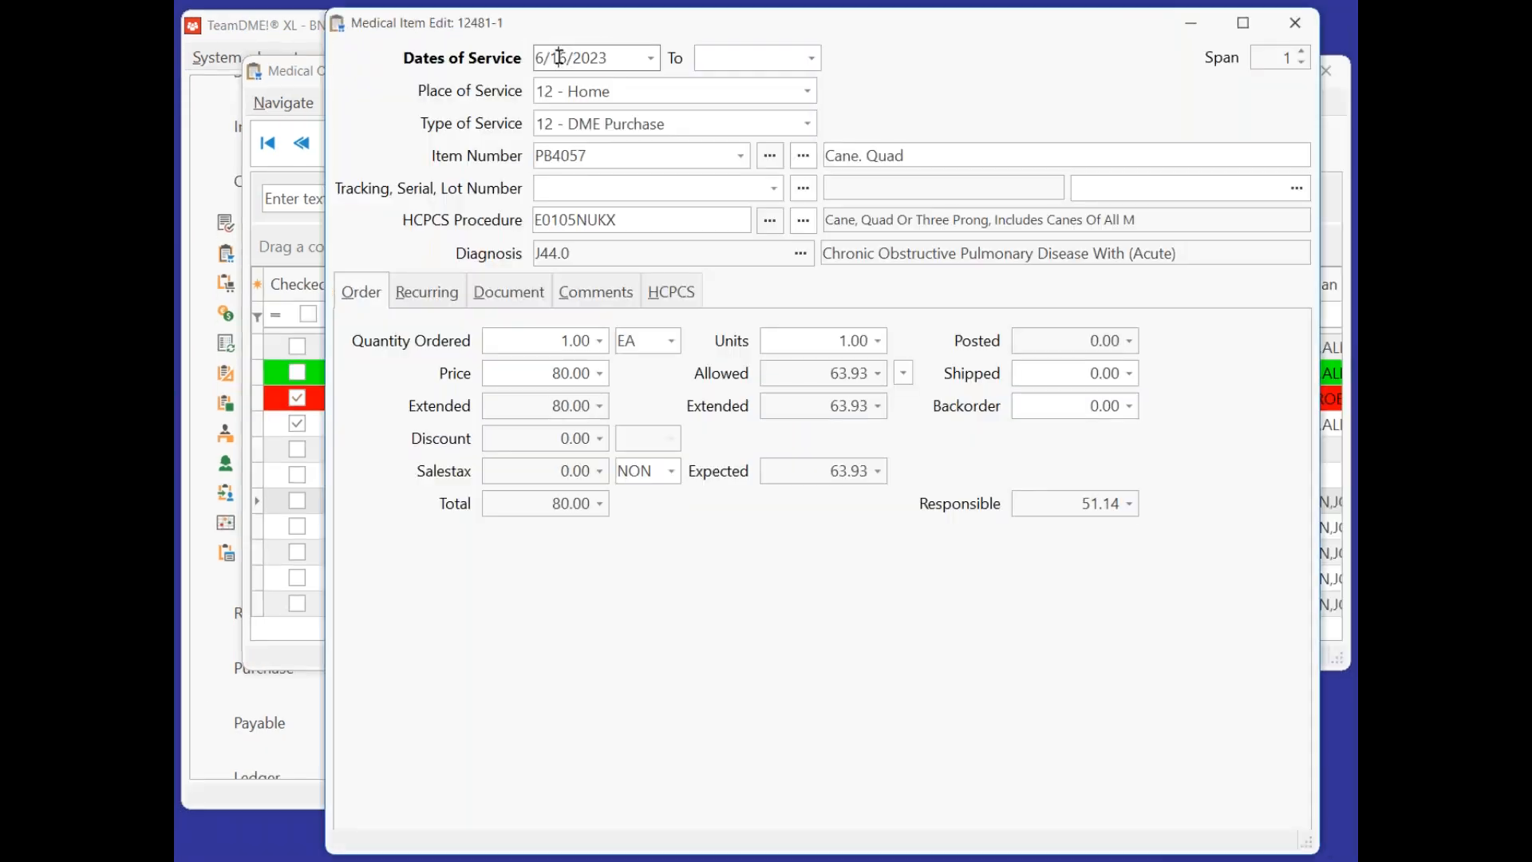
pyautogui.click(655, 57)
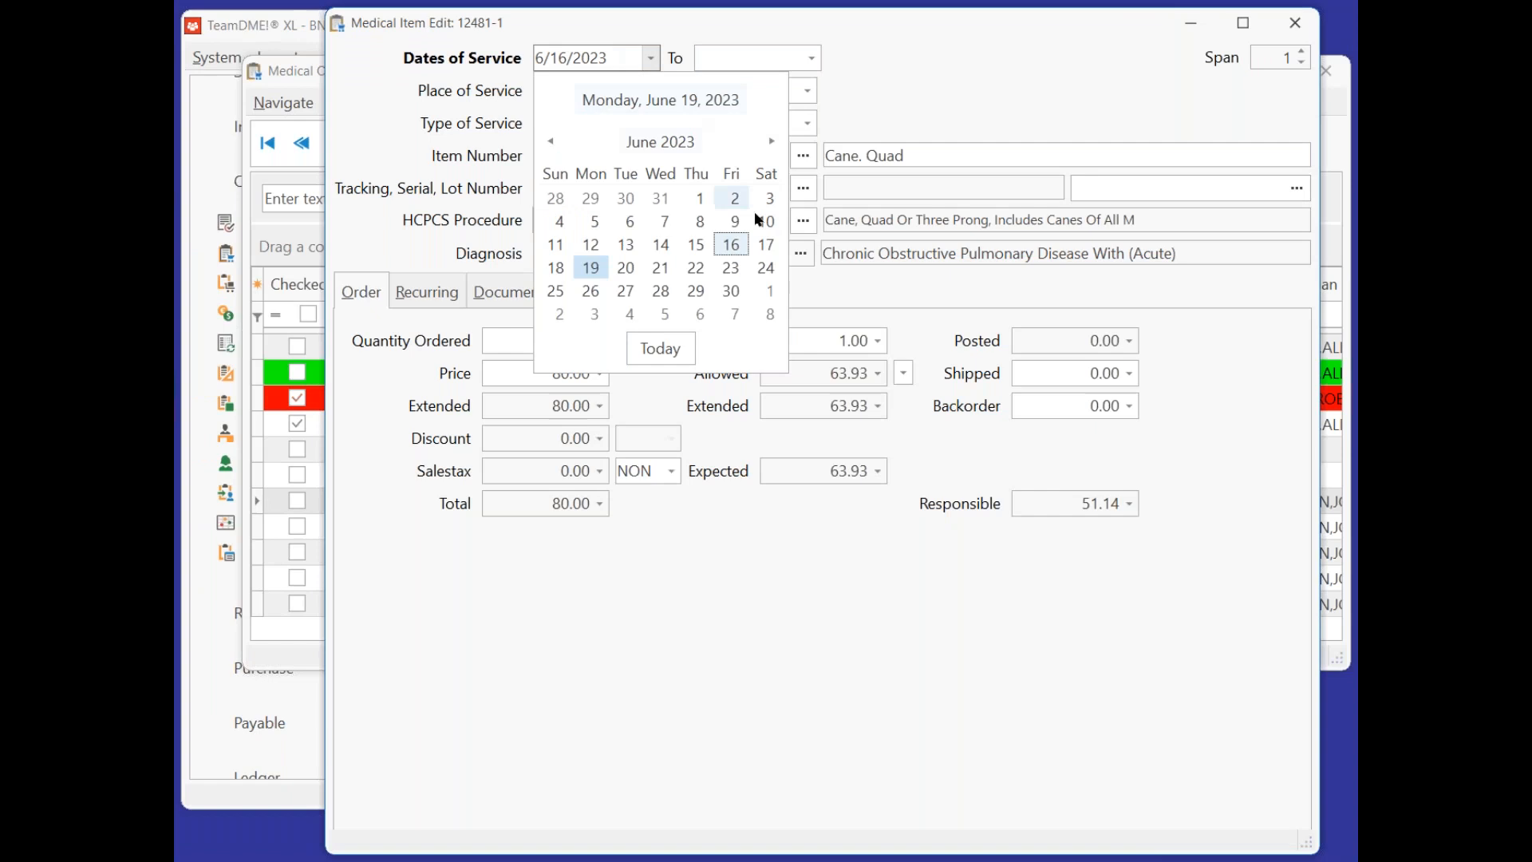
pyautogui.click(766, 244)
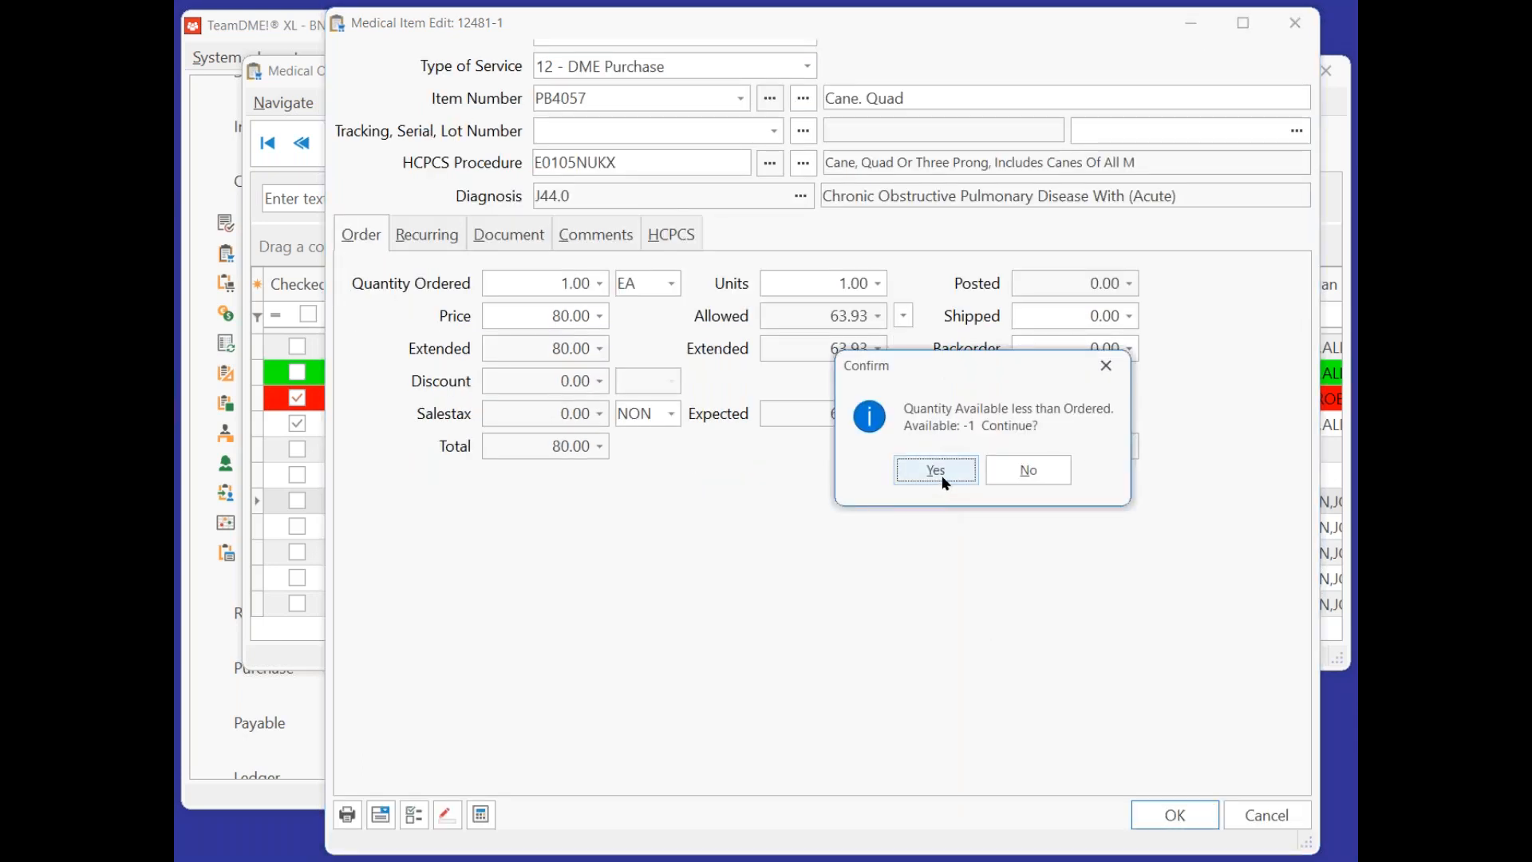
pyautogui.click(941, 477)
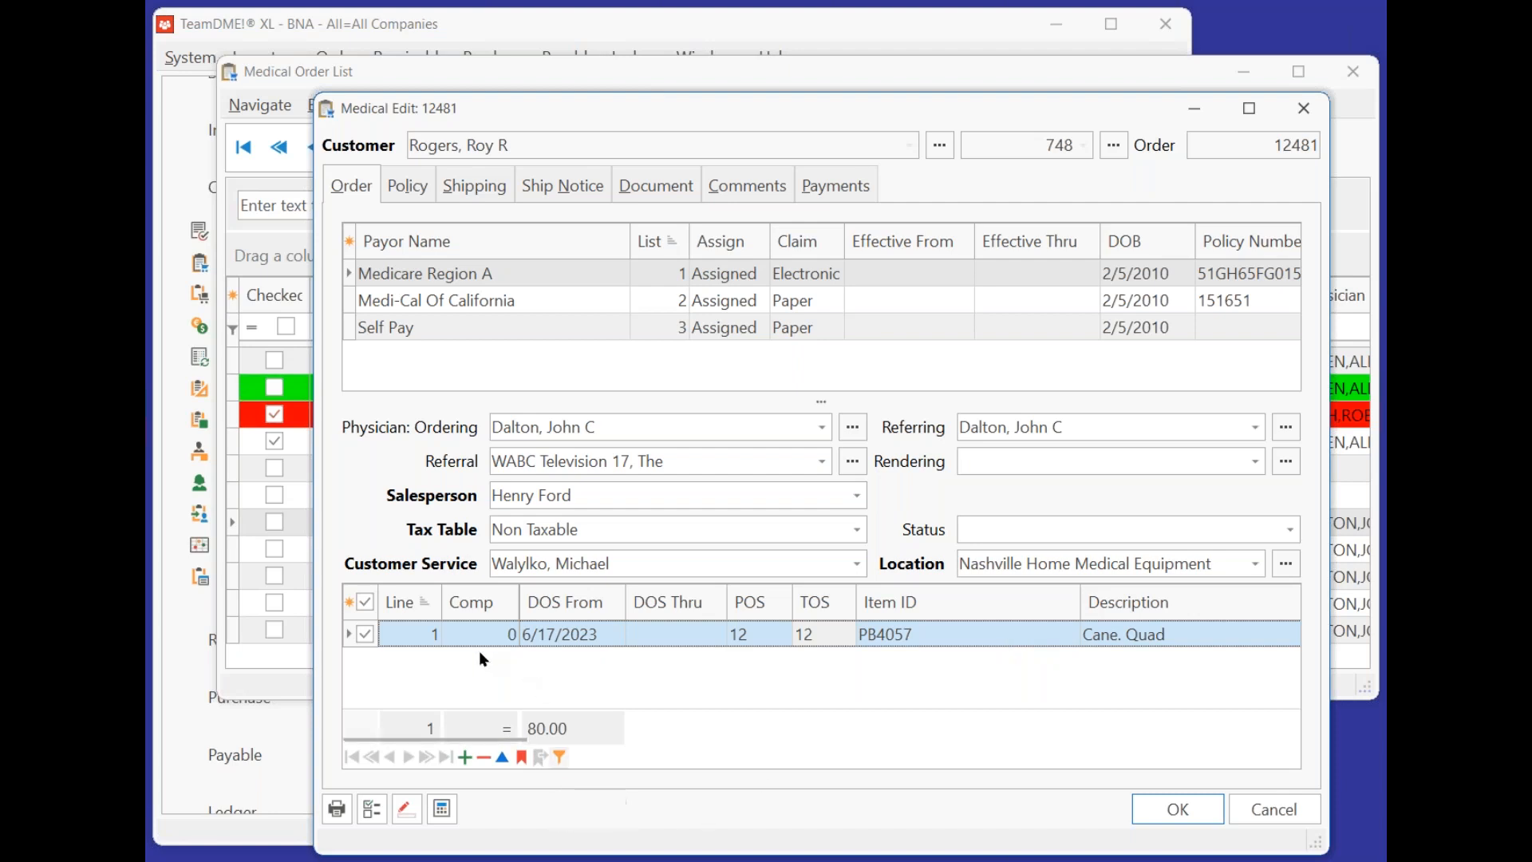
# Confirm the quad cane line, record that the customer signed the Release-of-Information, and save the order.
pyautogui.click(403, 626)
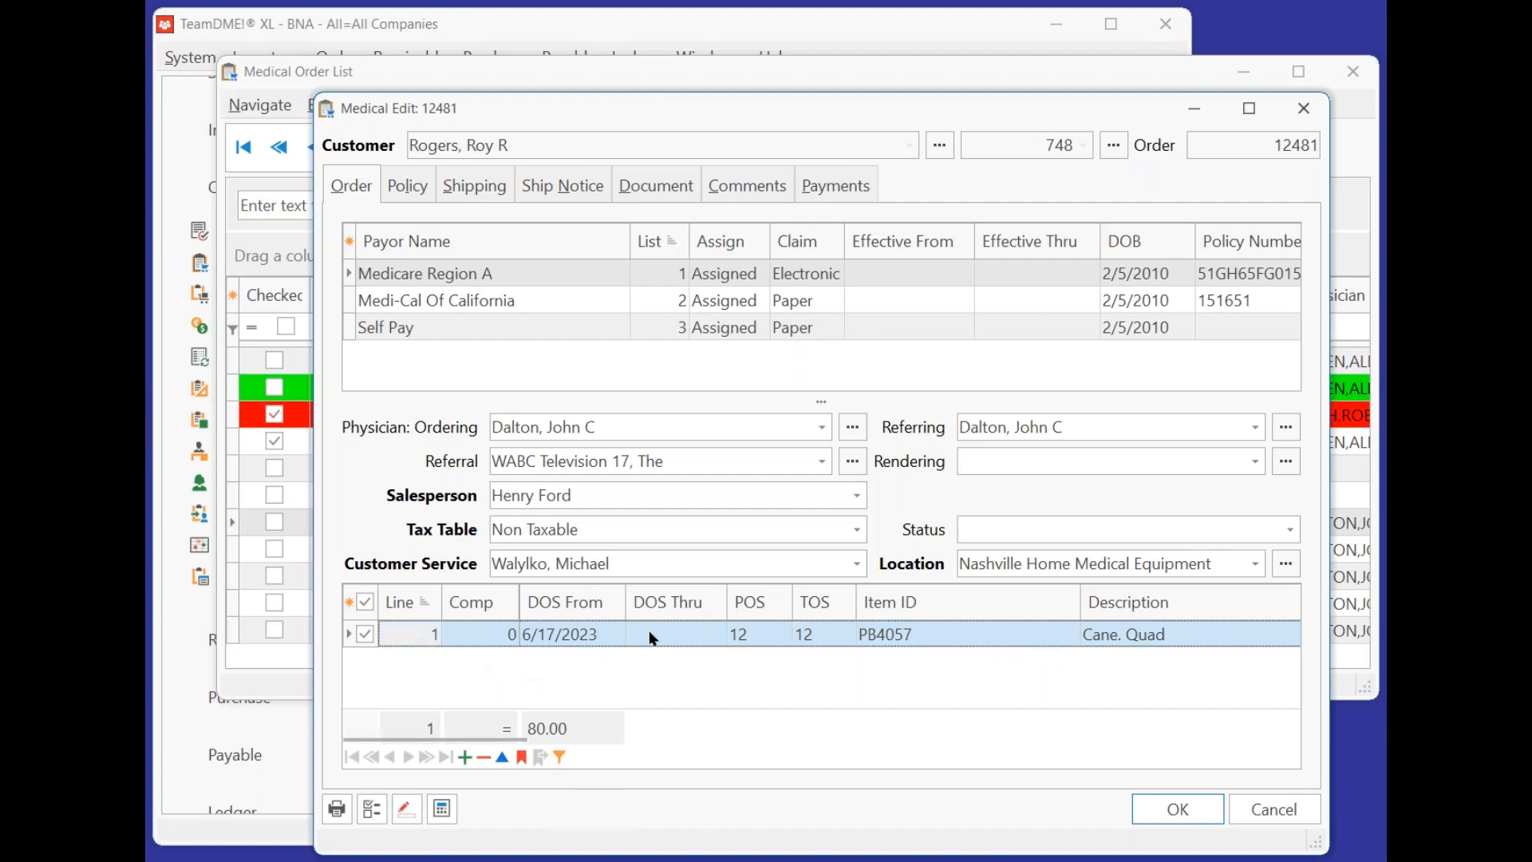
pyautogui.click(403, 809)
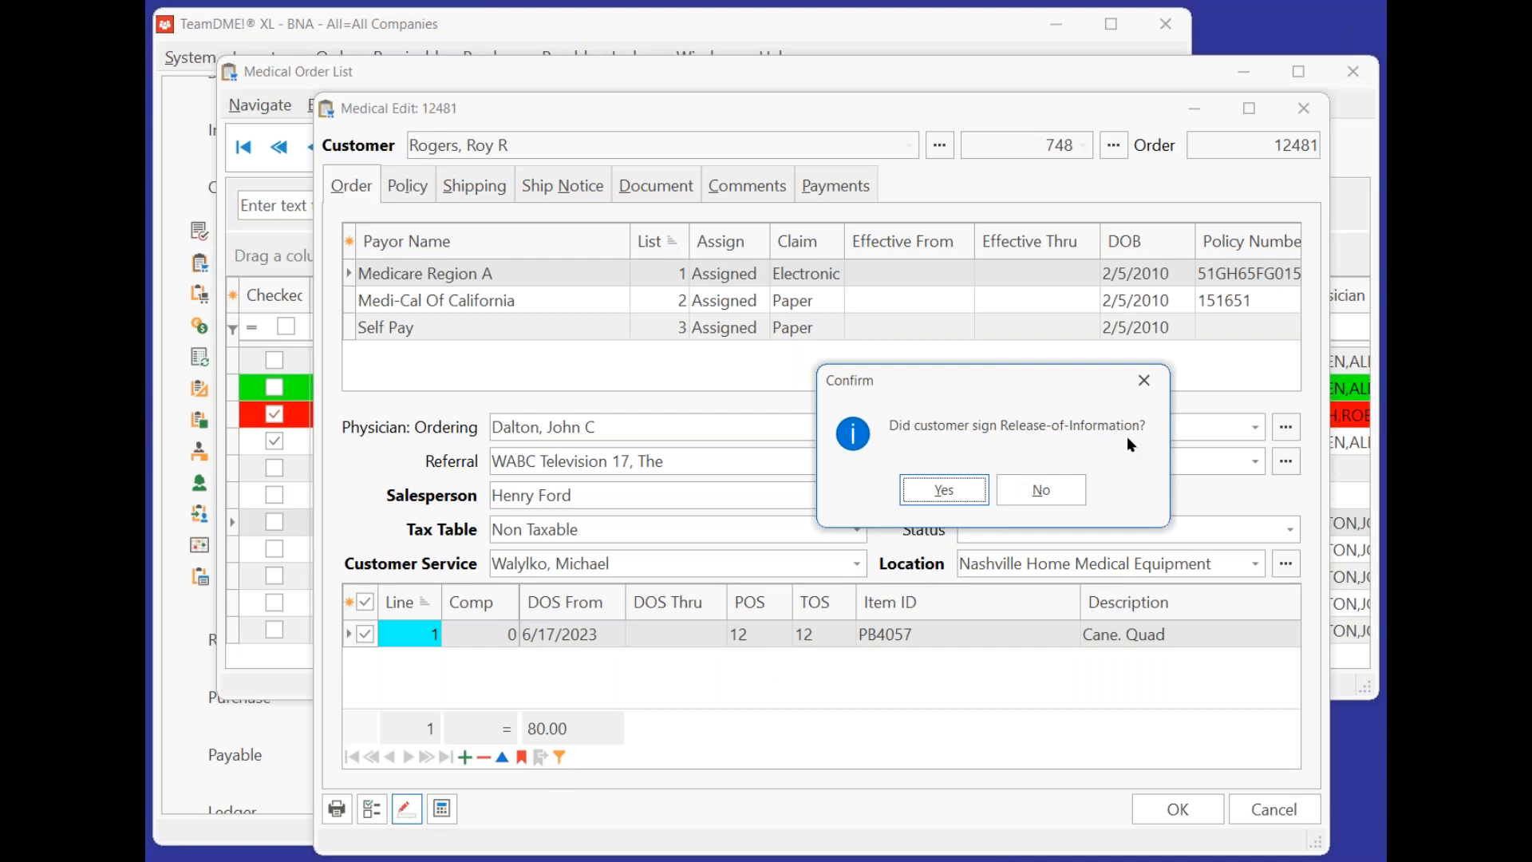
pyautogui.click(953, 485)
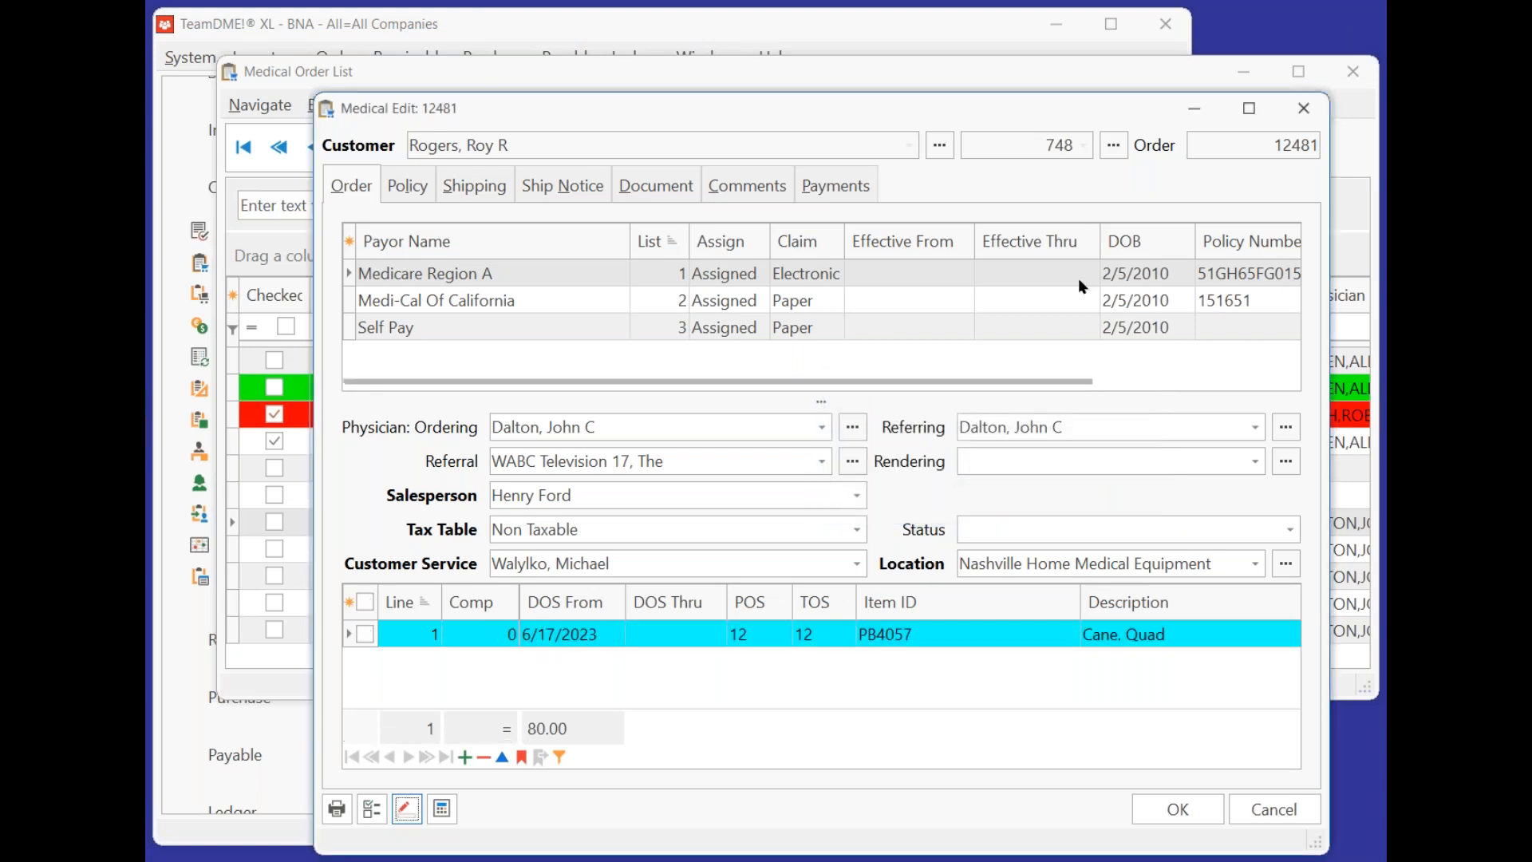
pyautogui.click(1179, 807)
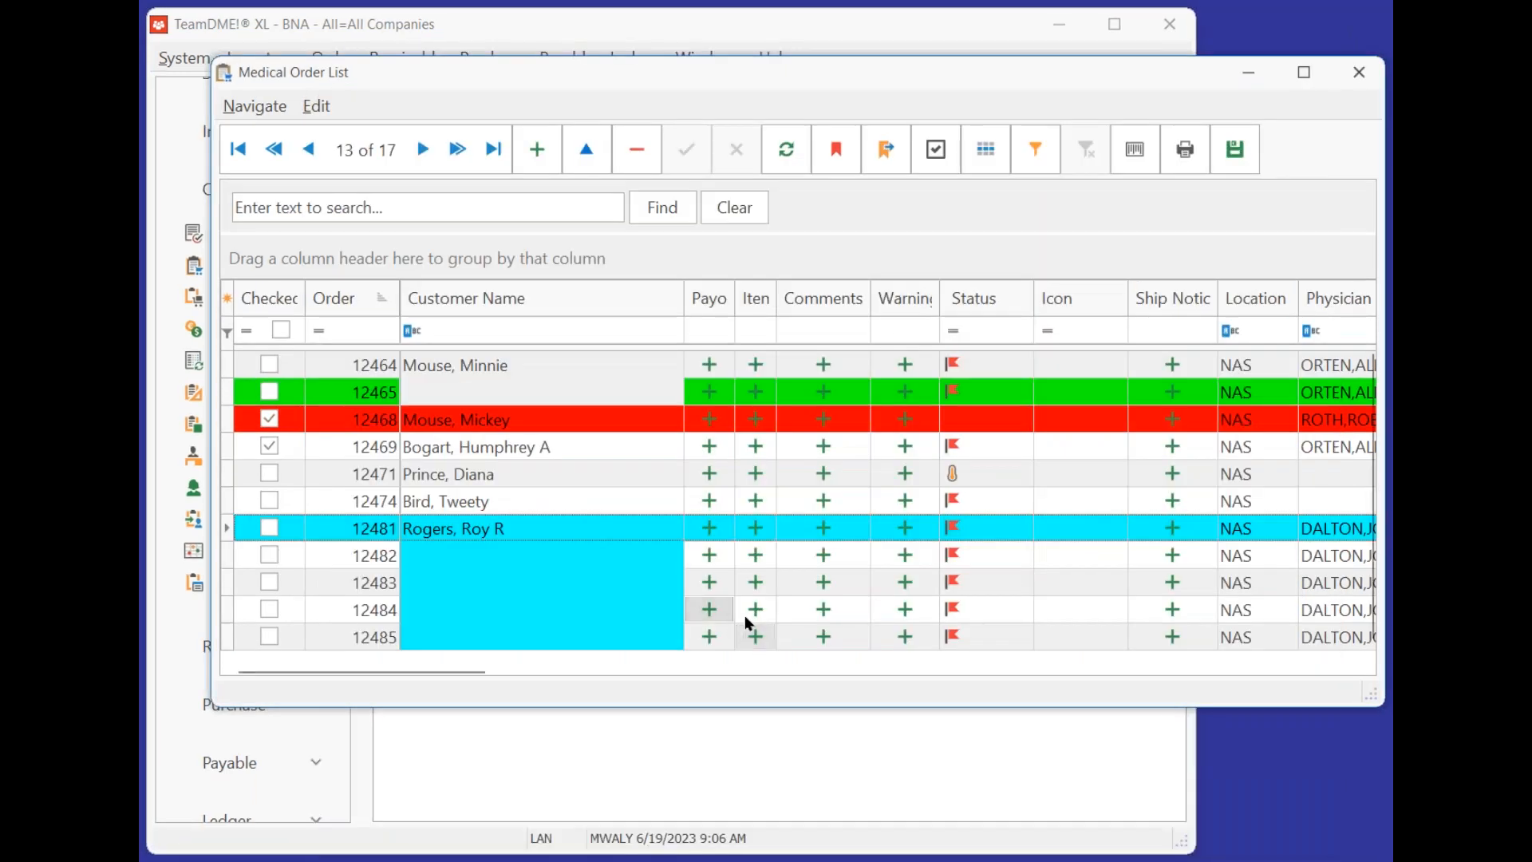
# Reopen the quad cane order and check the Release Of Information date in the customer's demographic record.
pyautogui.click(1020, 533)
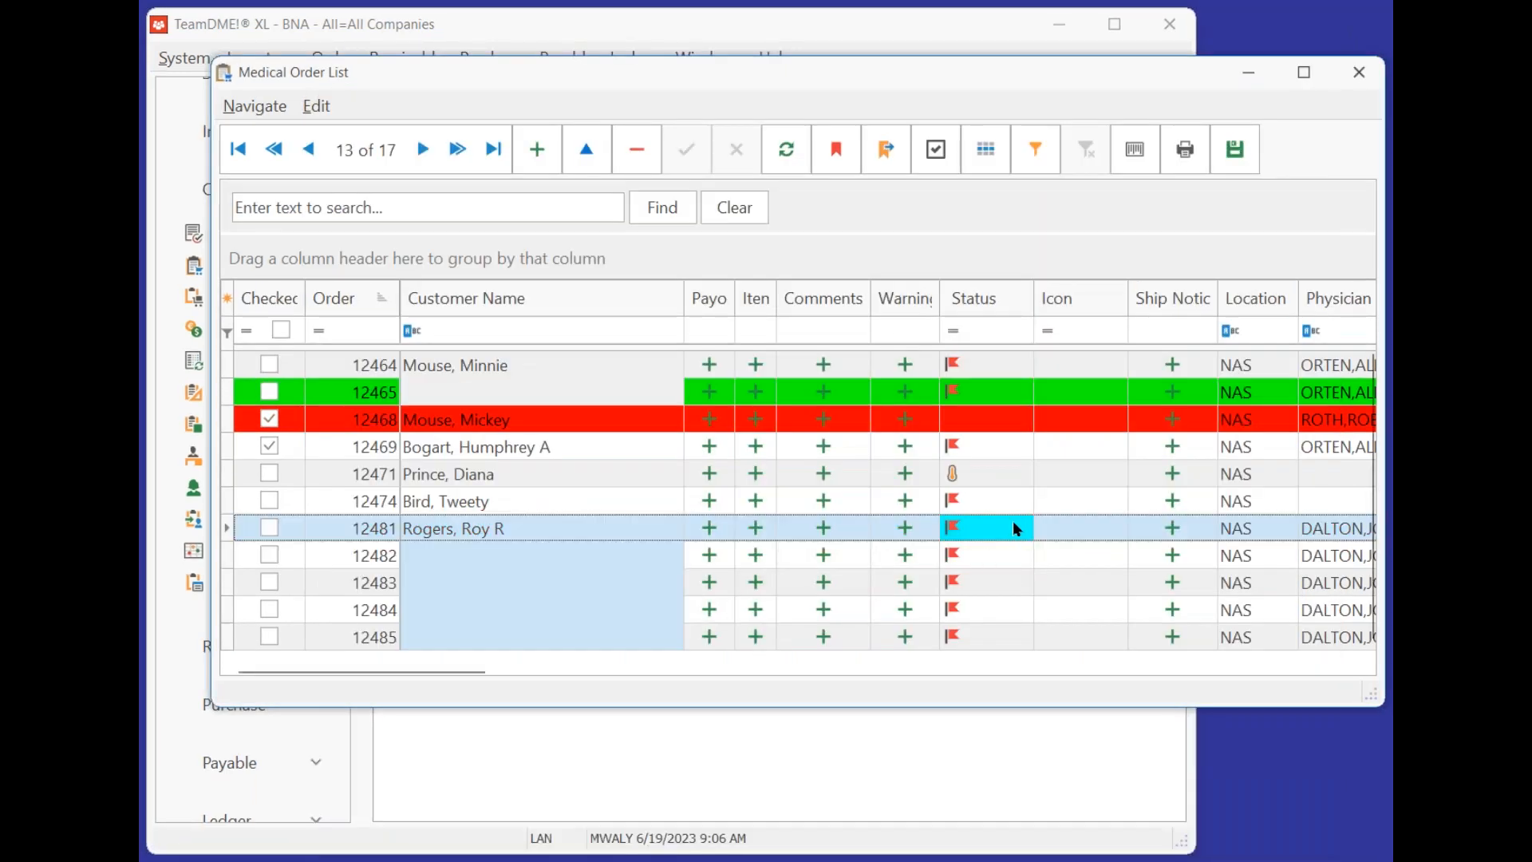
pyautogui.doubleClick(1017, 529)
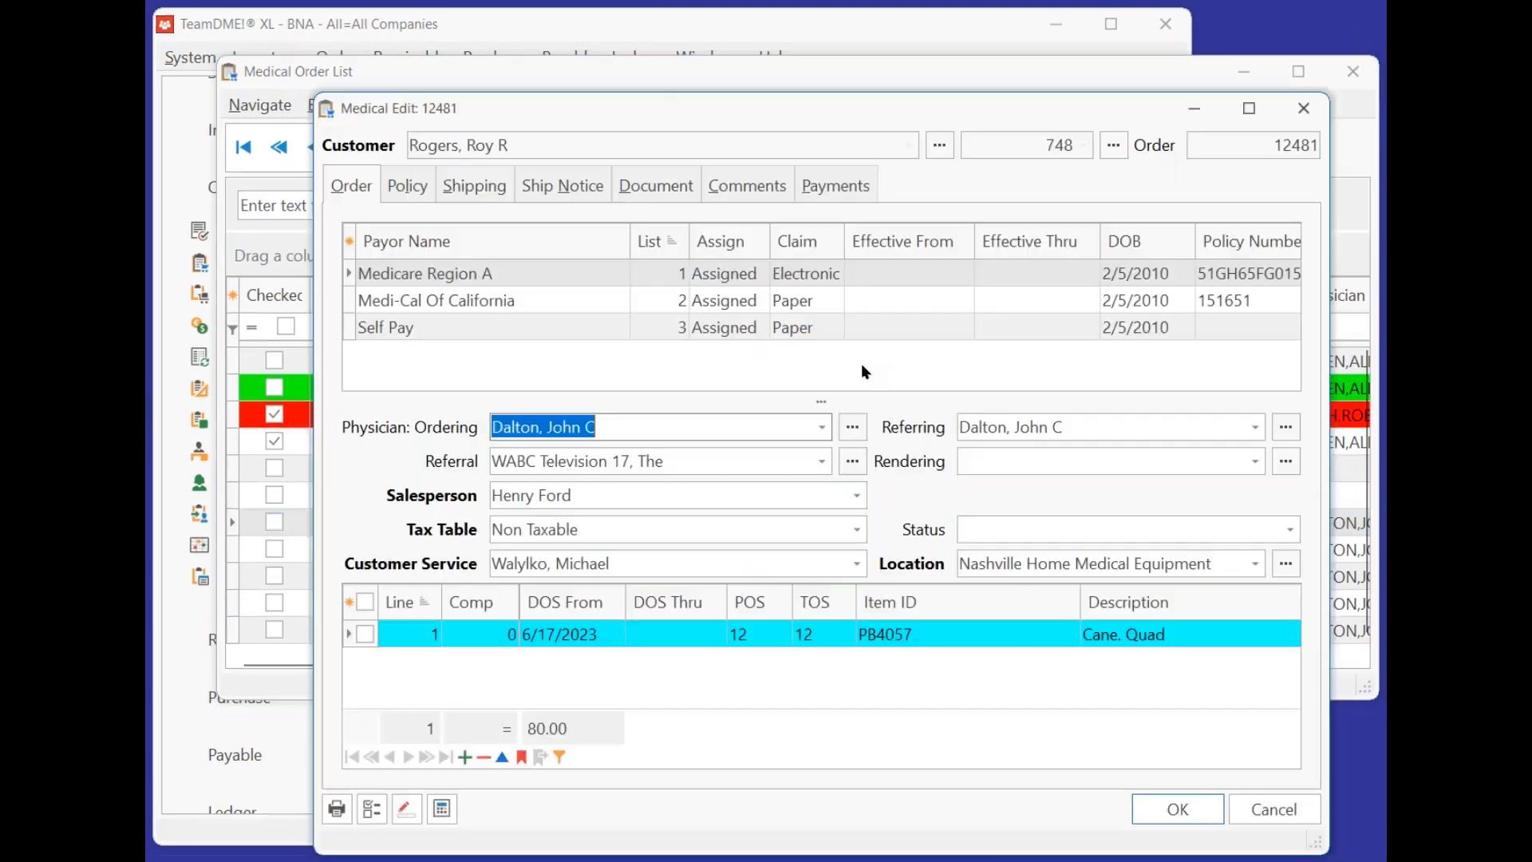
pyautogui.click(944, 150)
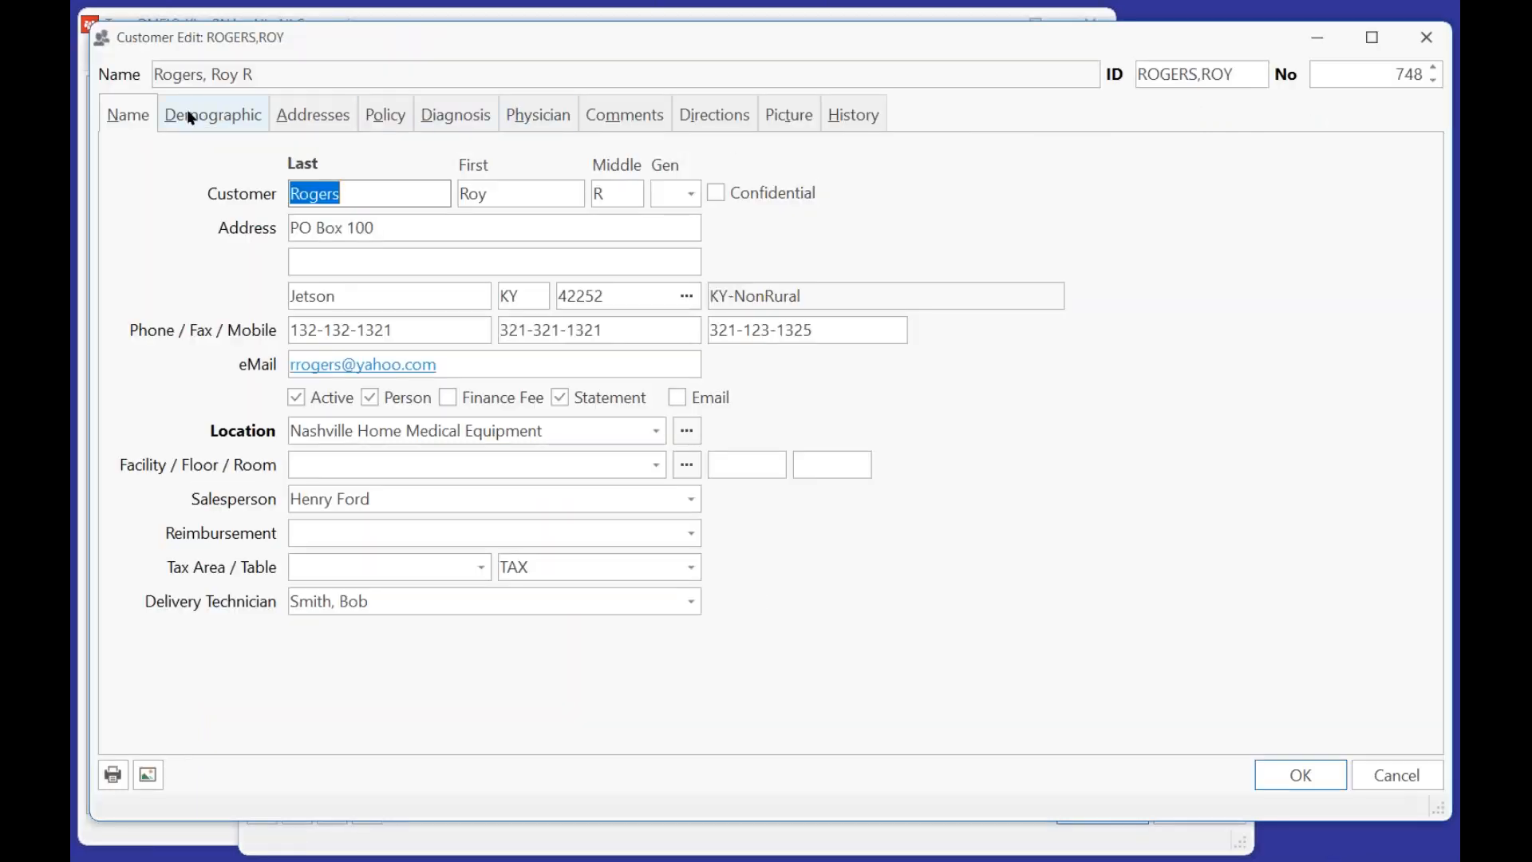
pyautogui.click(192, 116)
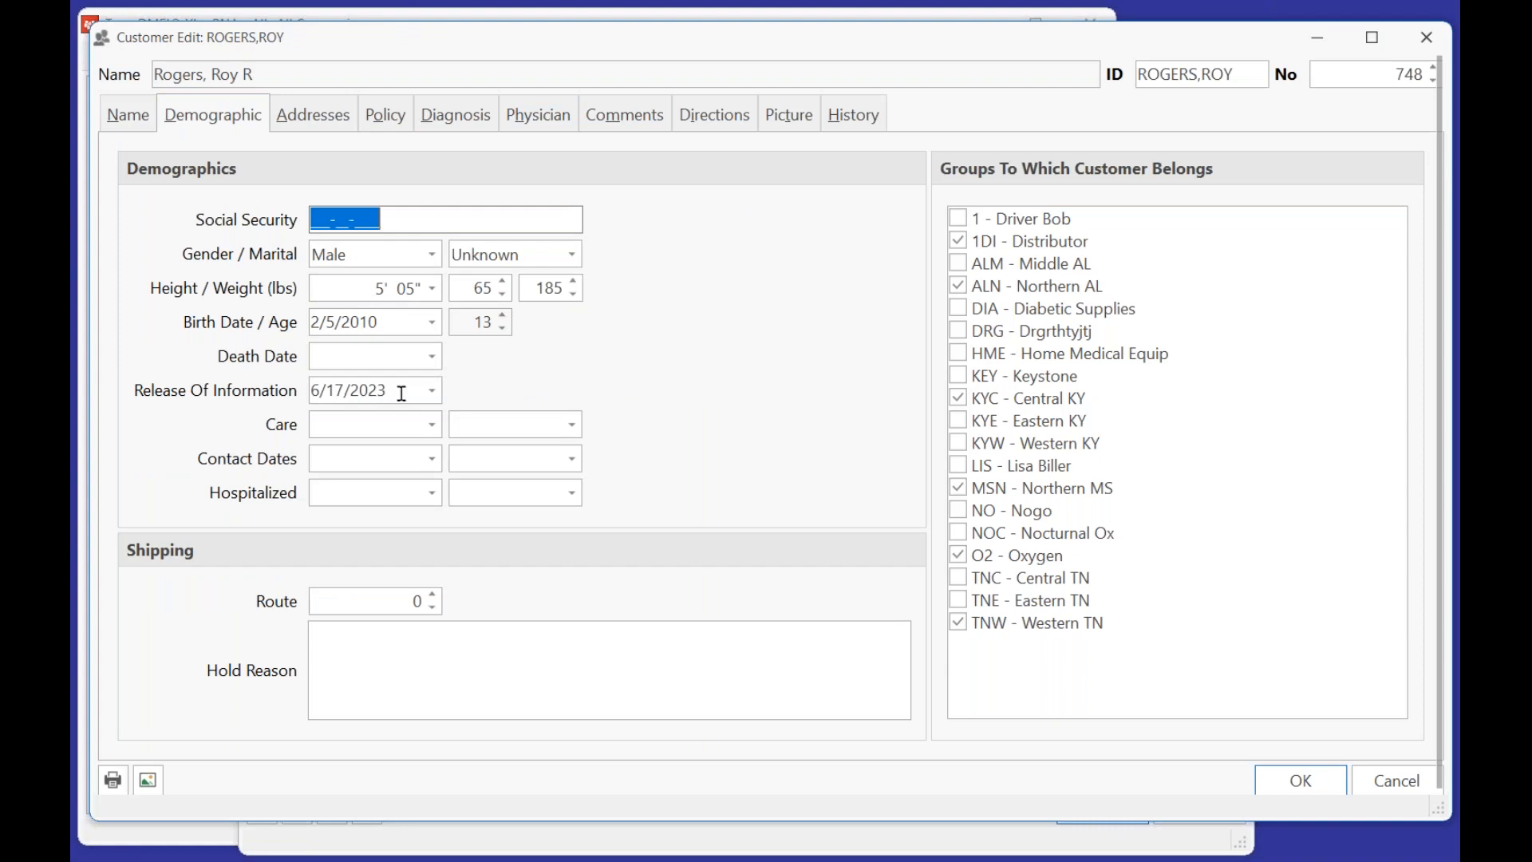
pyautogui.click(403, 390)
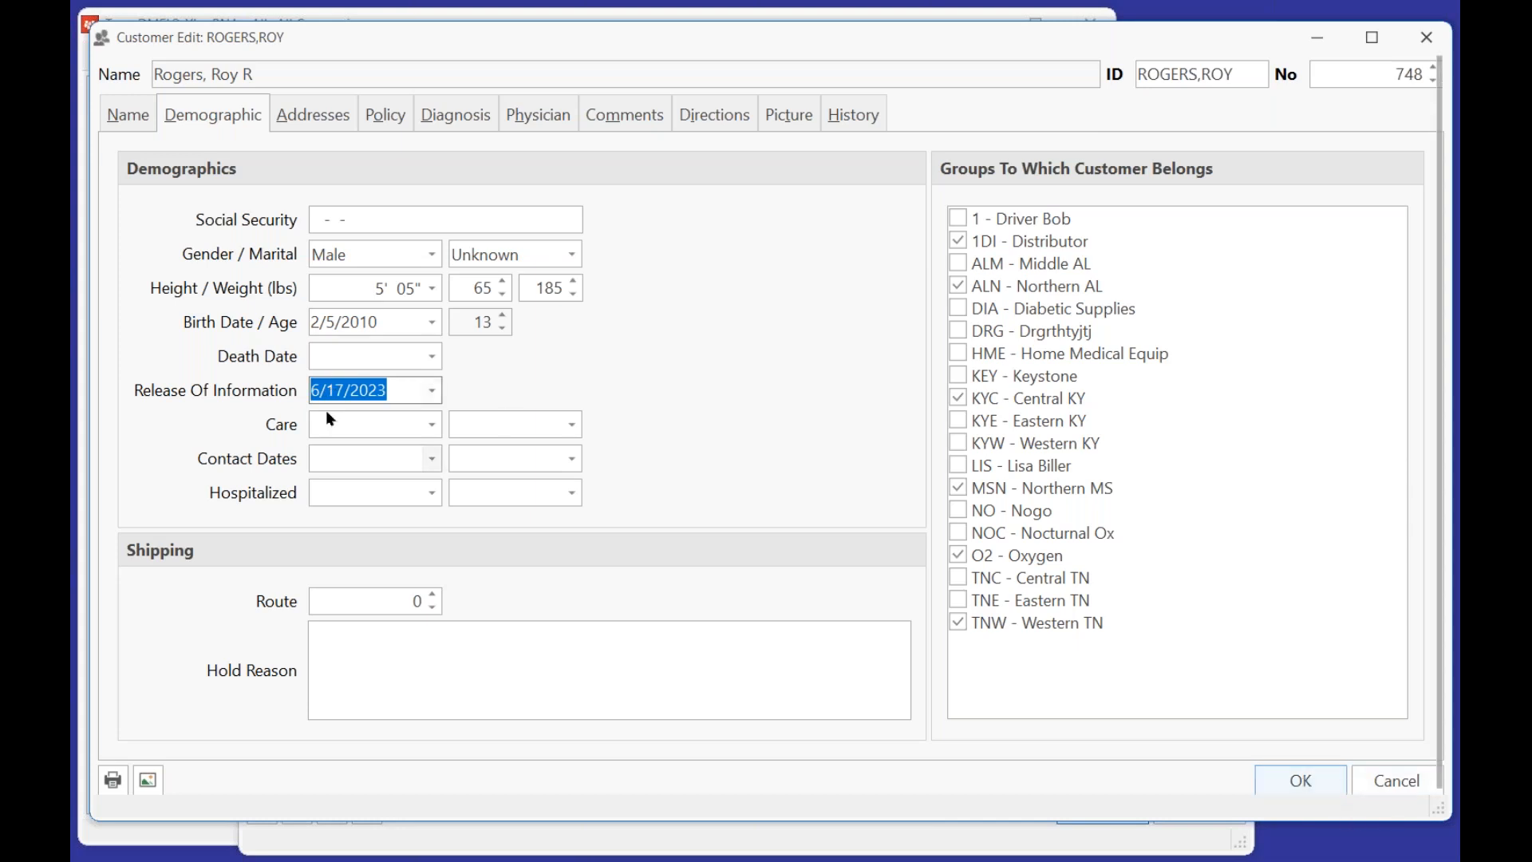
pyautogui.click(1306, 781)
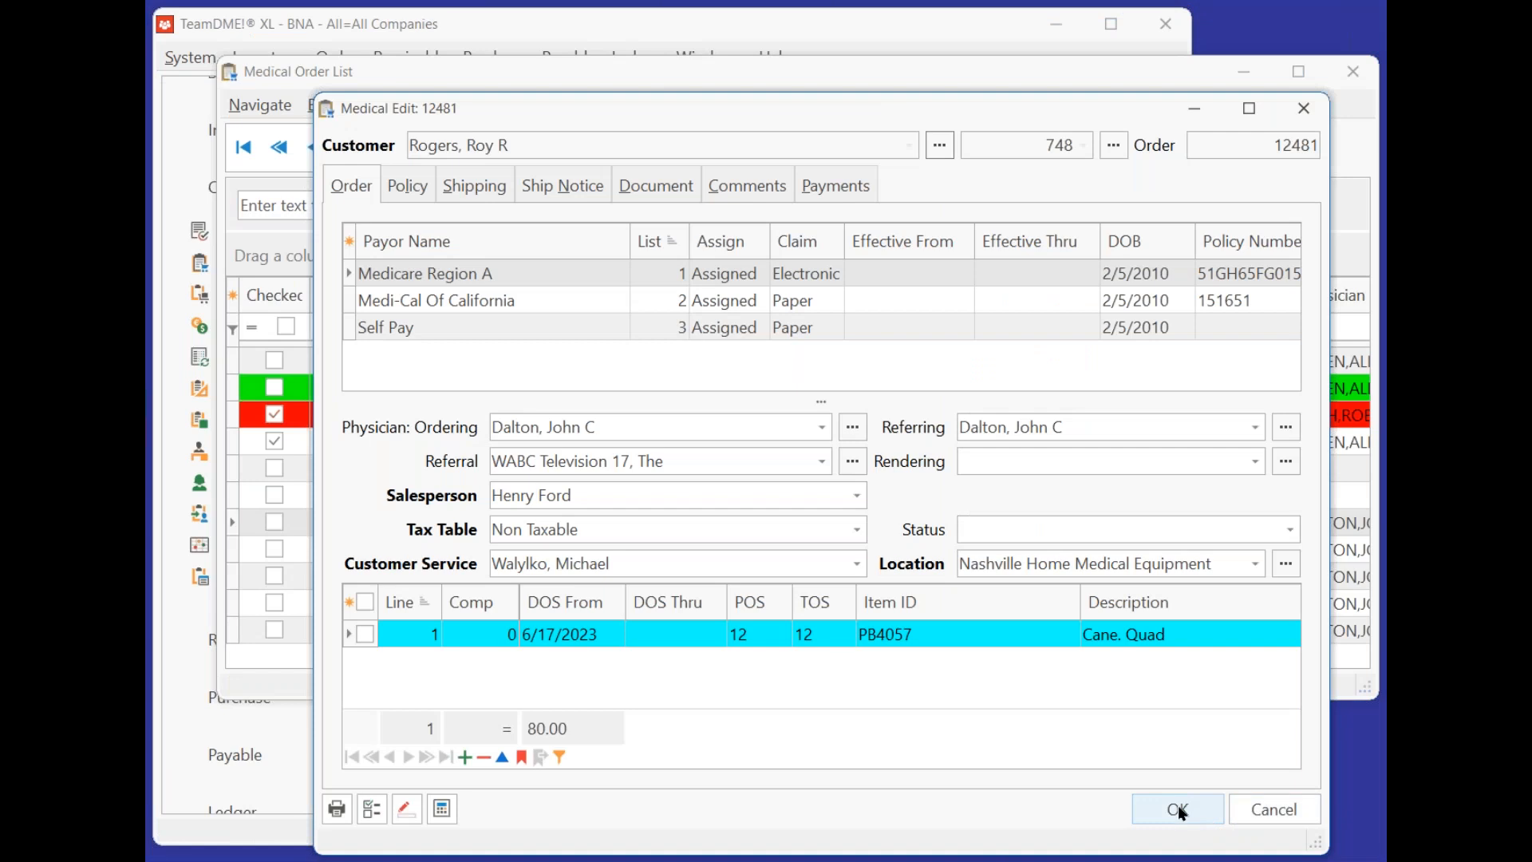
# Close the quad cane order, then open the customer's hospital bed order and try to mark its 5310 line as delivered.
pyautogui.click(1178, 809)
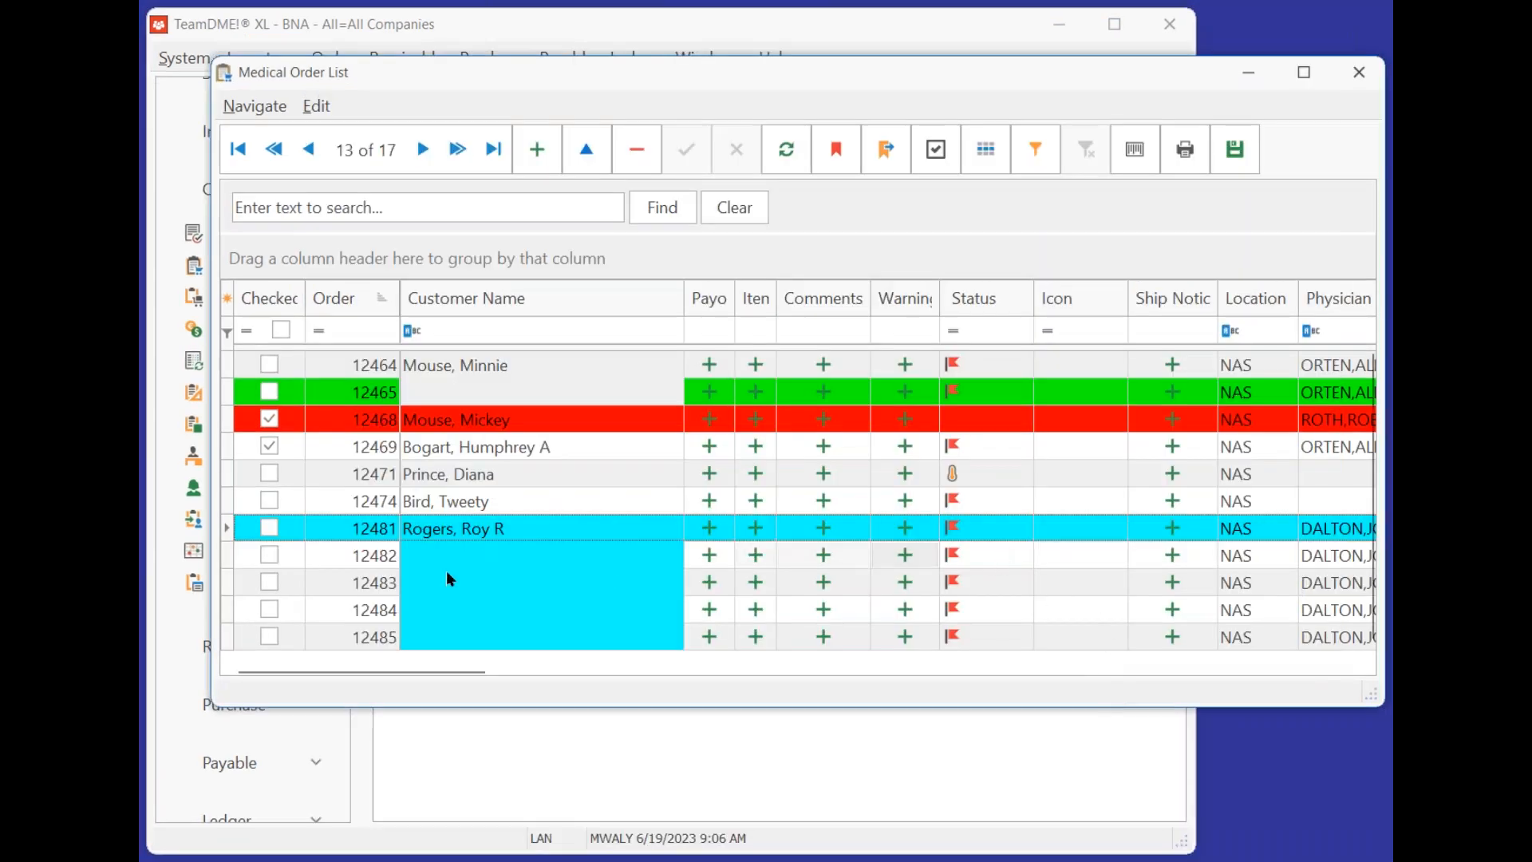
pyautogui.click(340, 558)
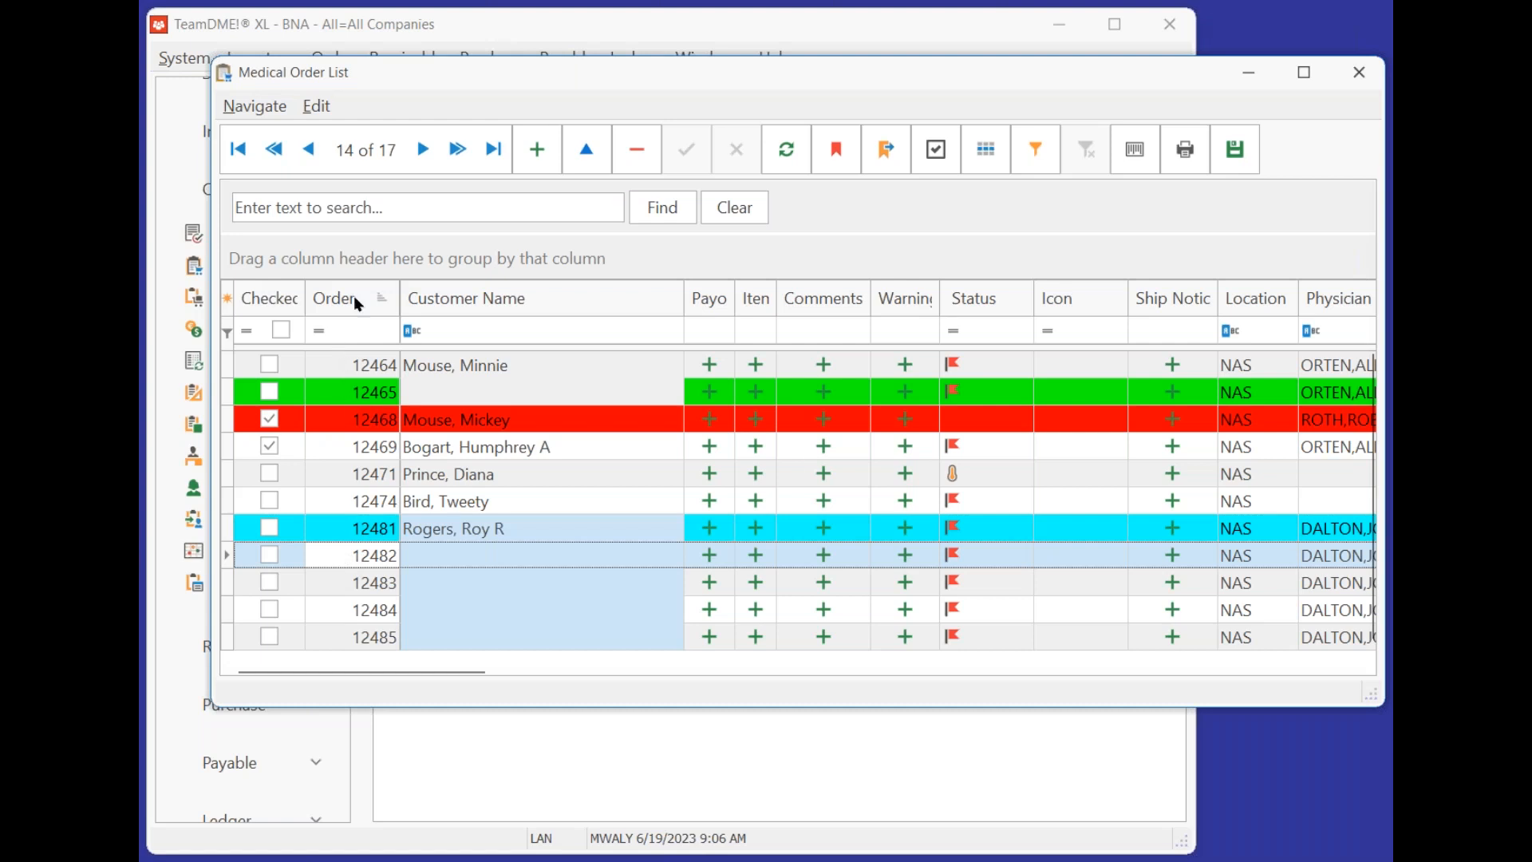
pyautogui.doubleClick(342, 552)
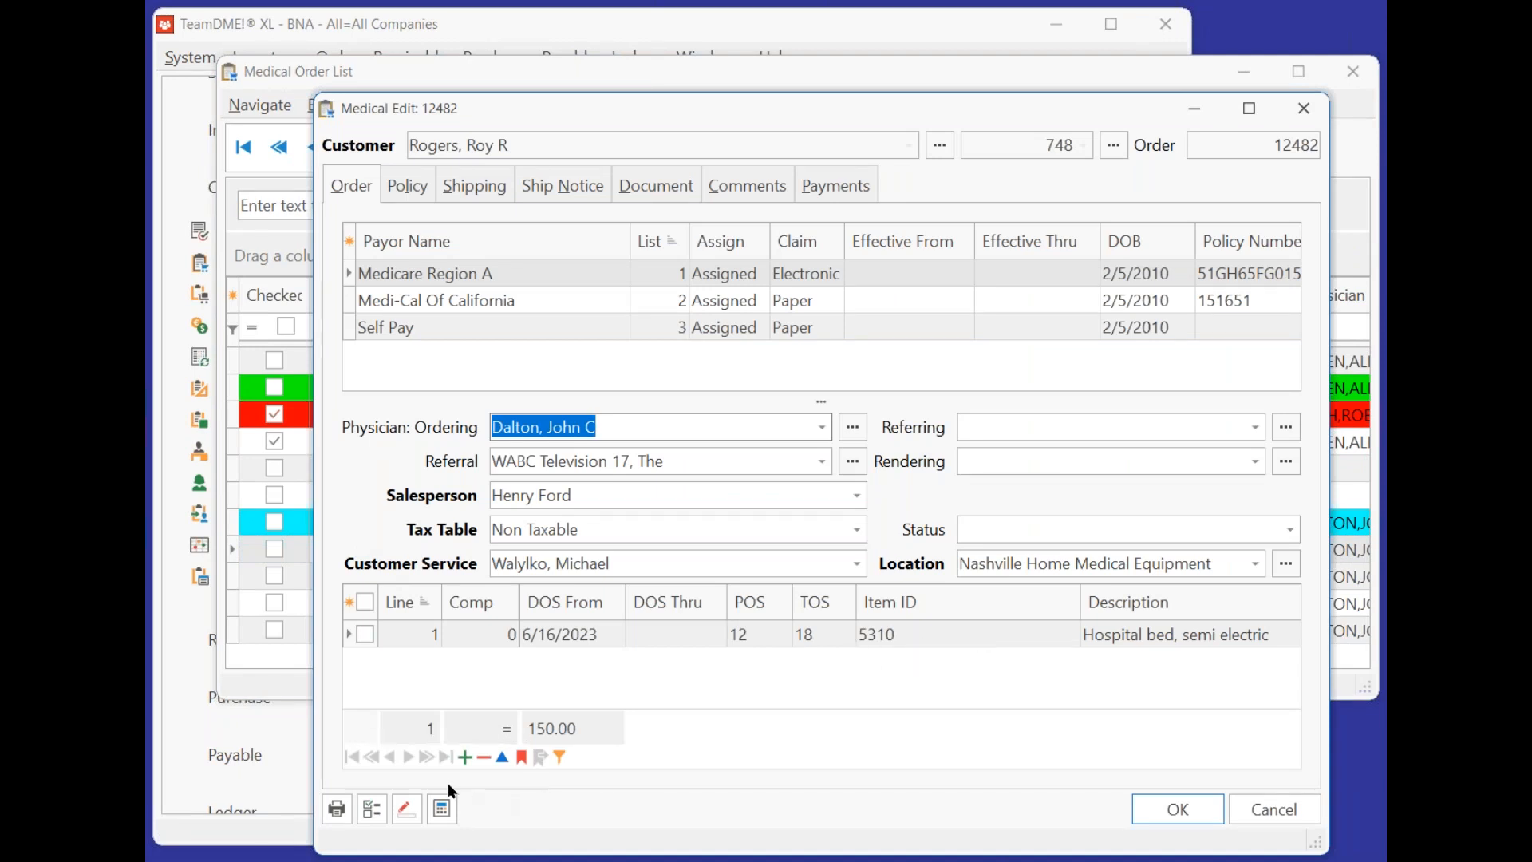
pyautogui.click(407, 810)
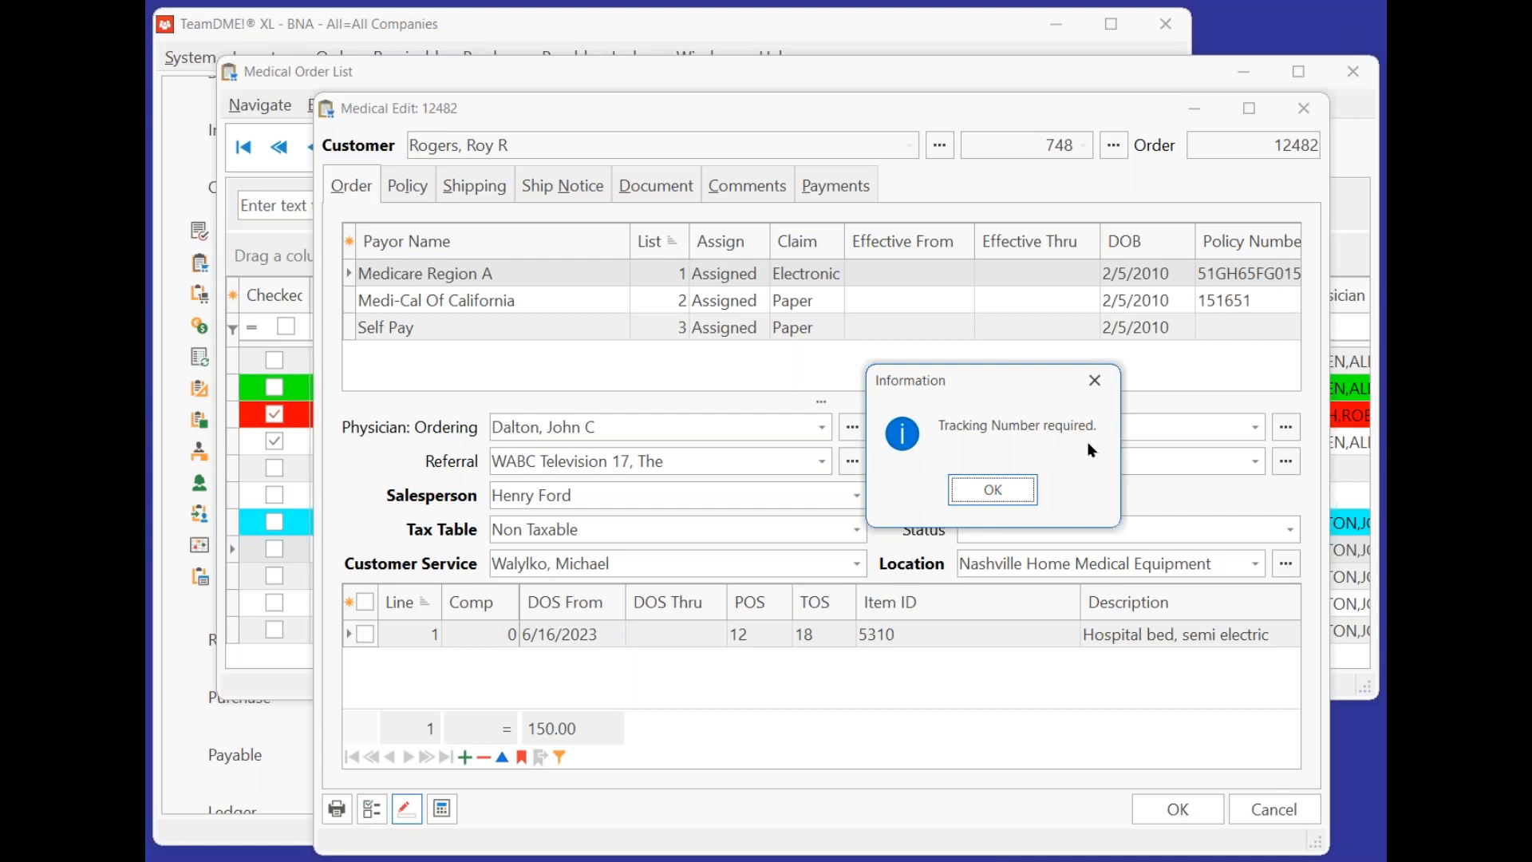
pyautogui.click(997, 487)
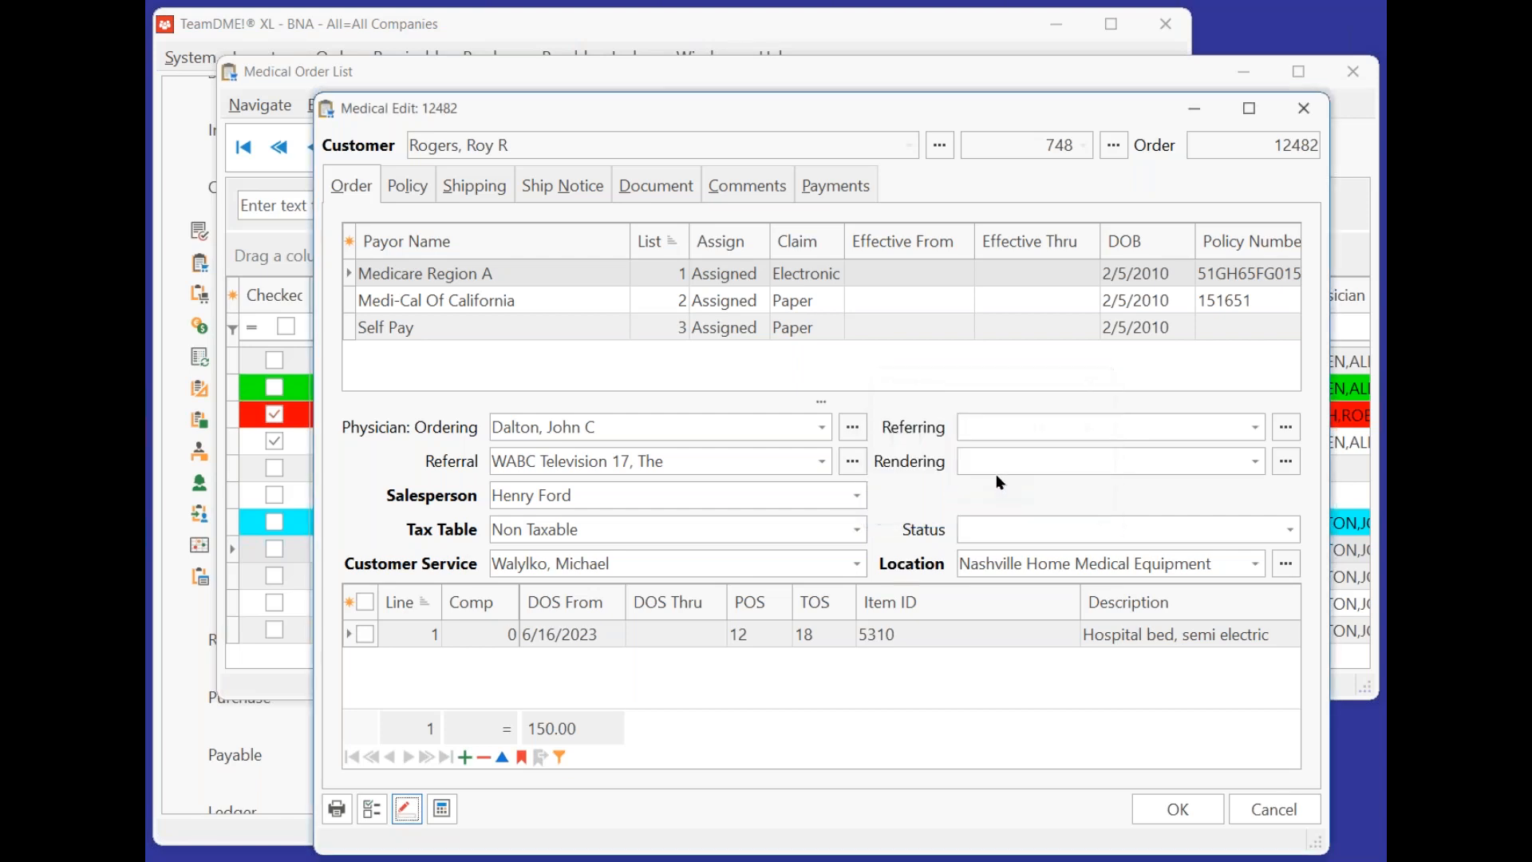
# Open the hospital bed line and search the tracking list for item 5310.
pyautogui.doubleClick(920, 627)
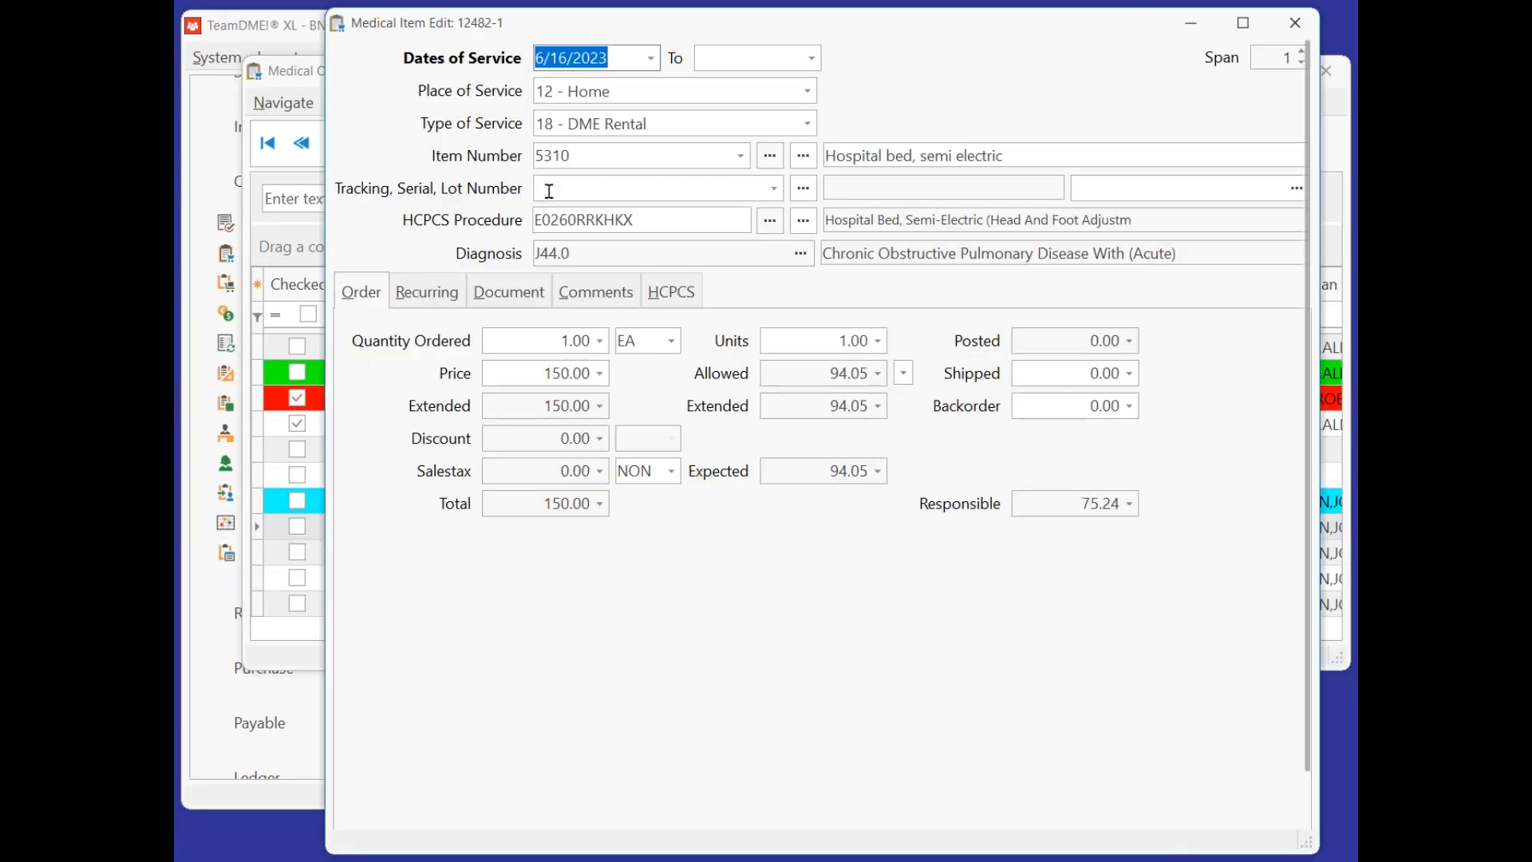
pyautogui.click(549, 191)
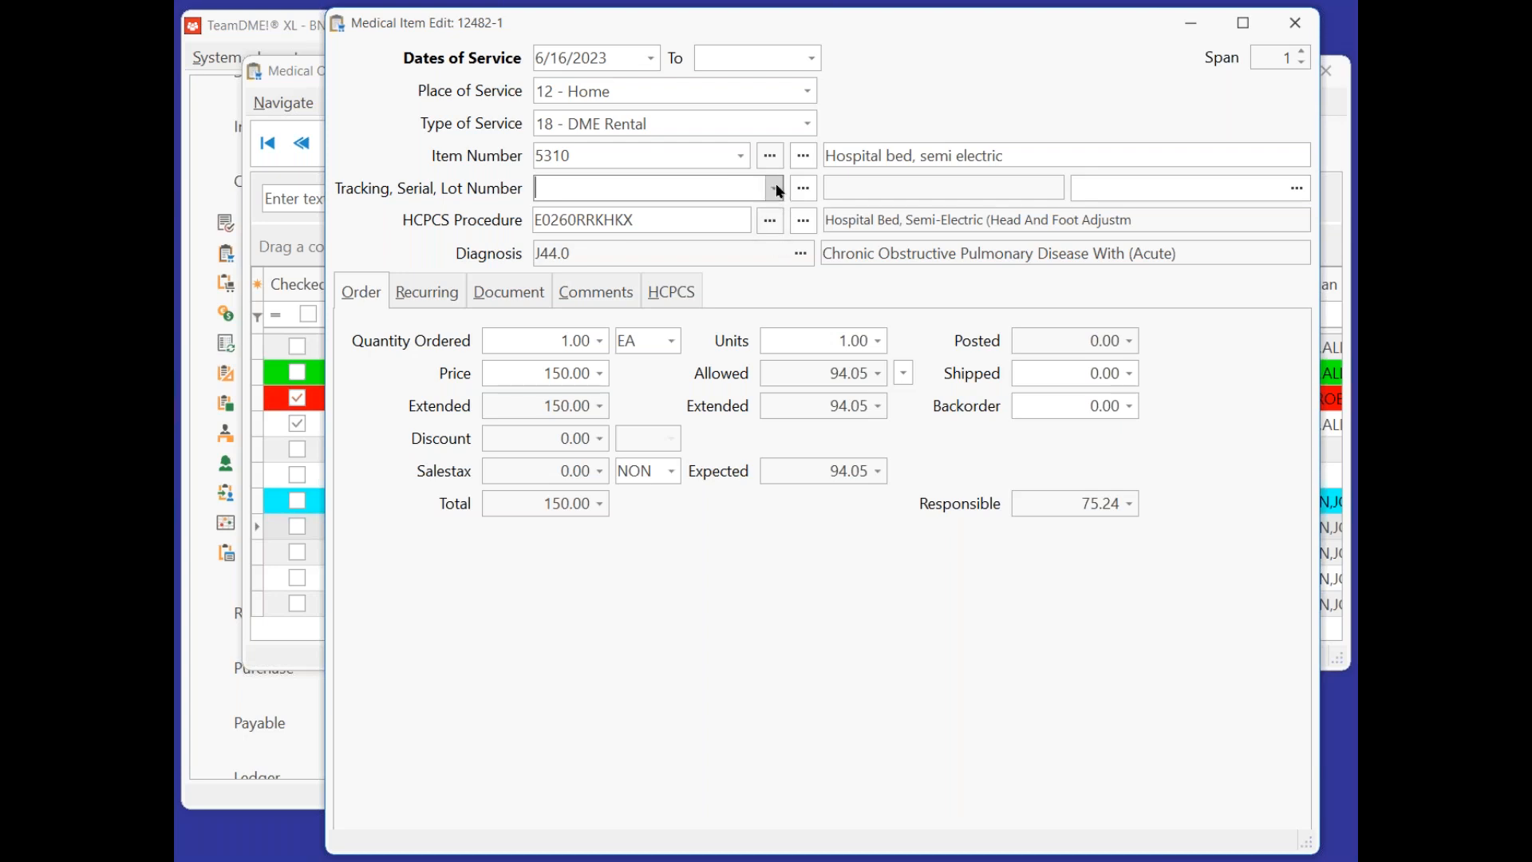
pyautogui.click(803, 188)
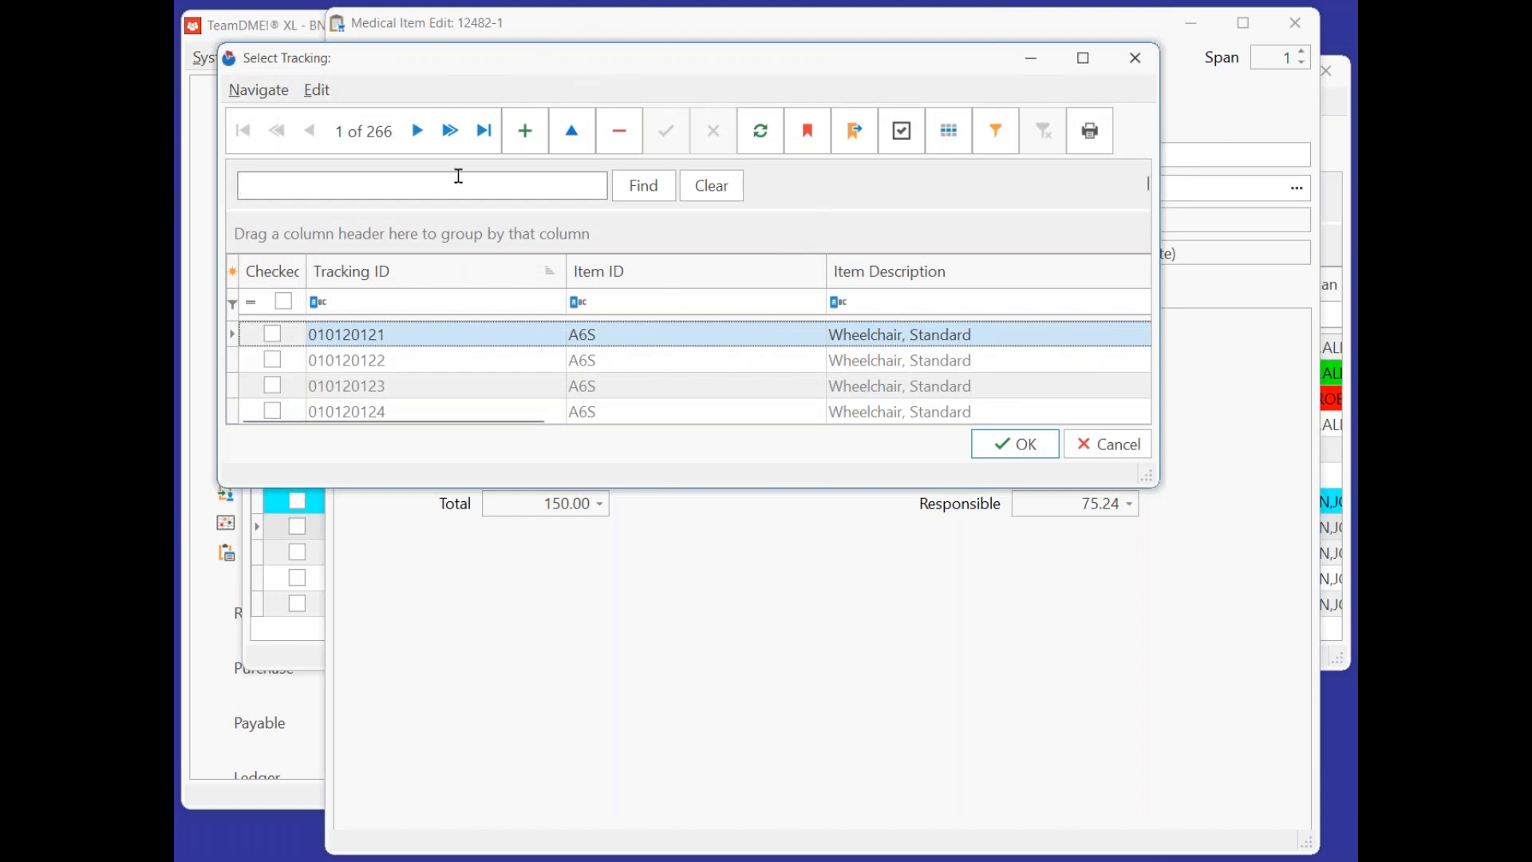
pyautogui.click(464, 180)
pyautogui.write('53')
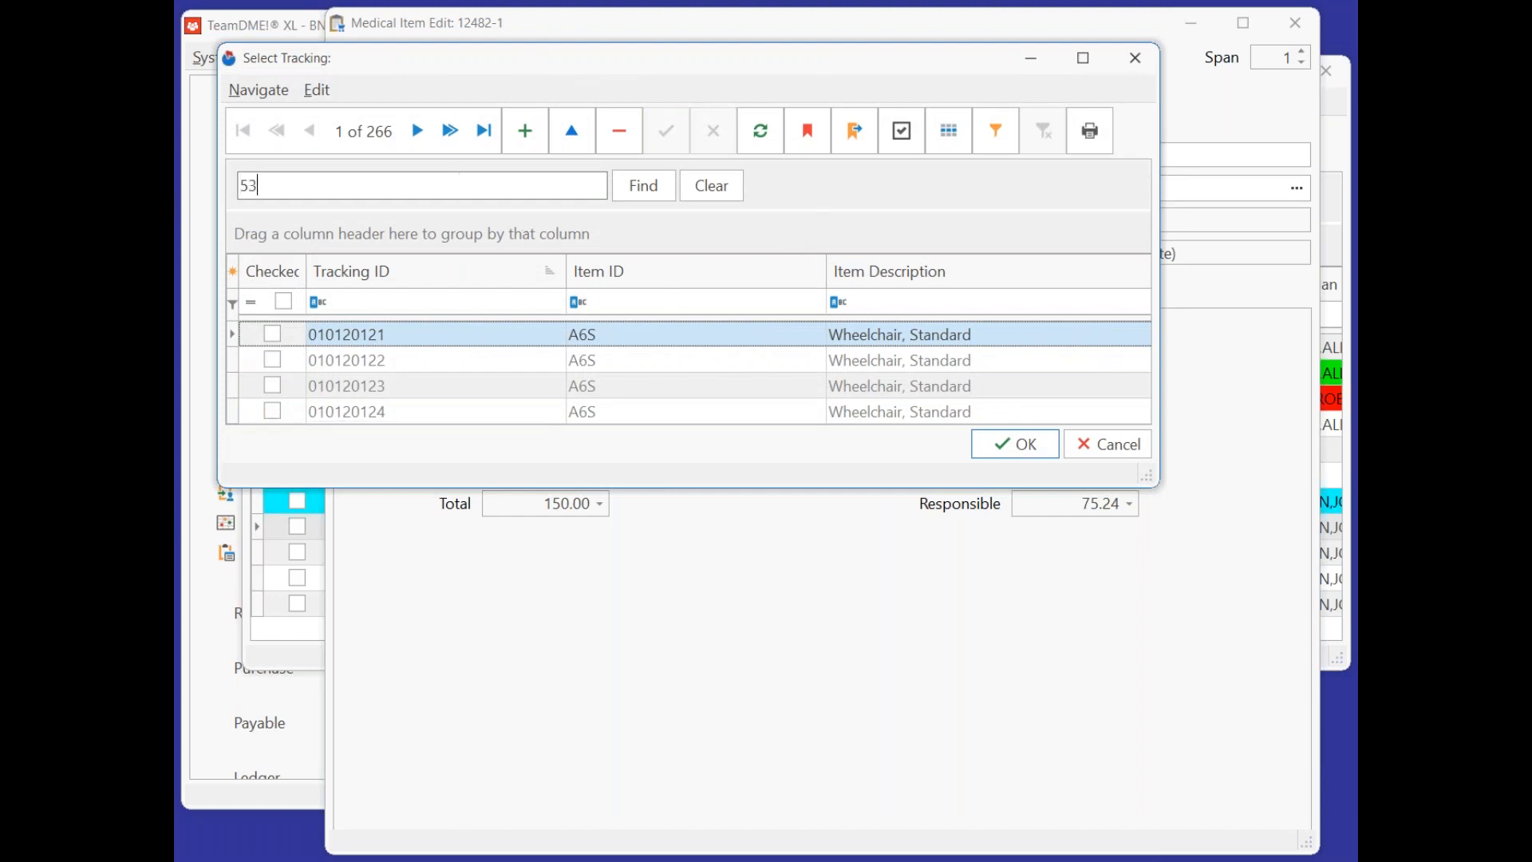
pyautogui.write('10')
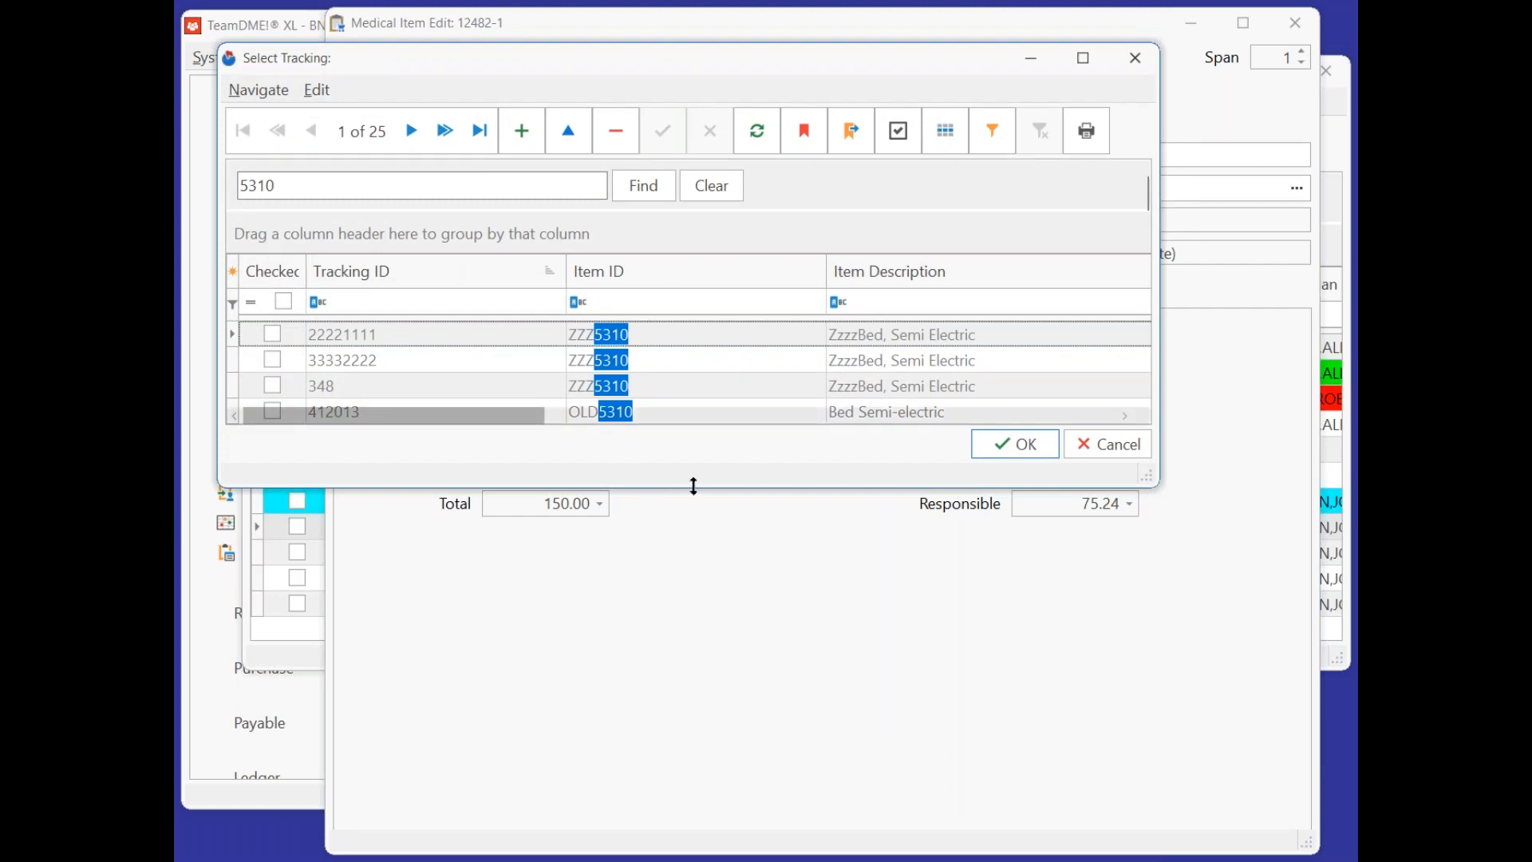
pyautogui.moveTo(691, 486); pyautogui.dragTo(713, 819)
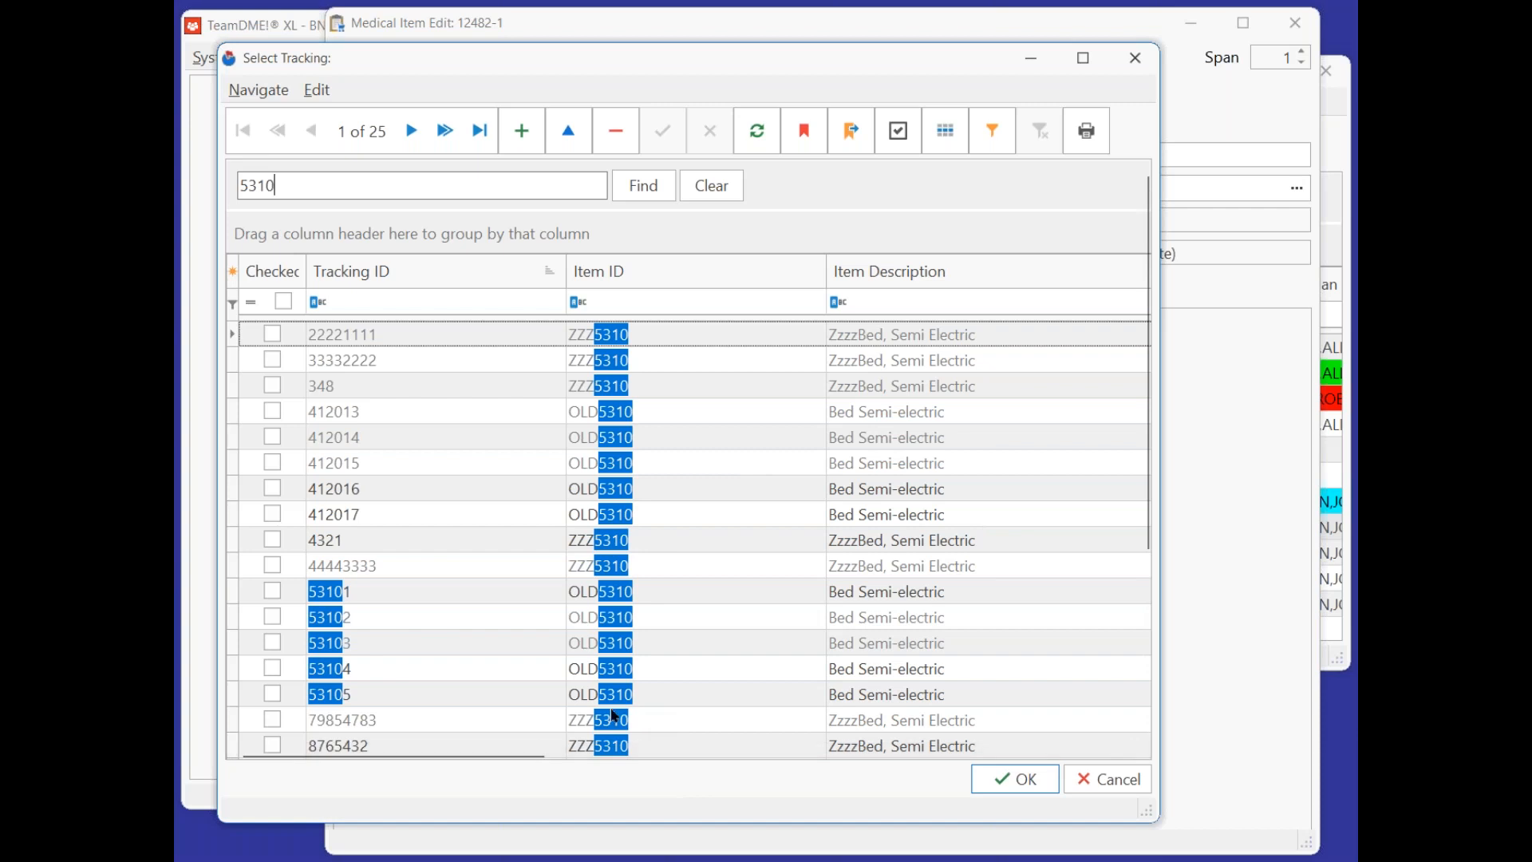
pyautogui.scroll(-3, 409, 666)
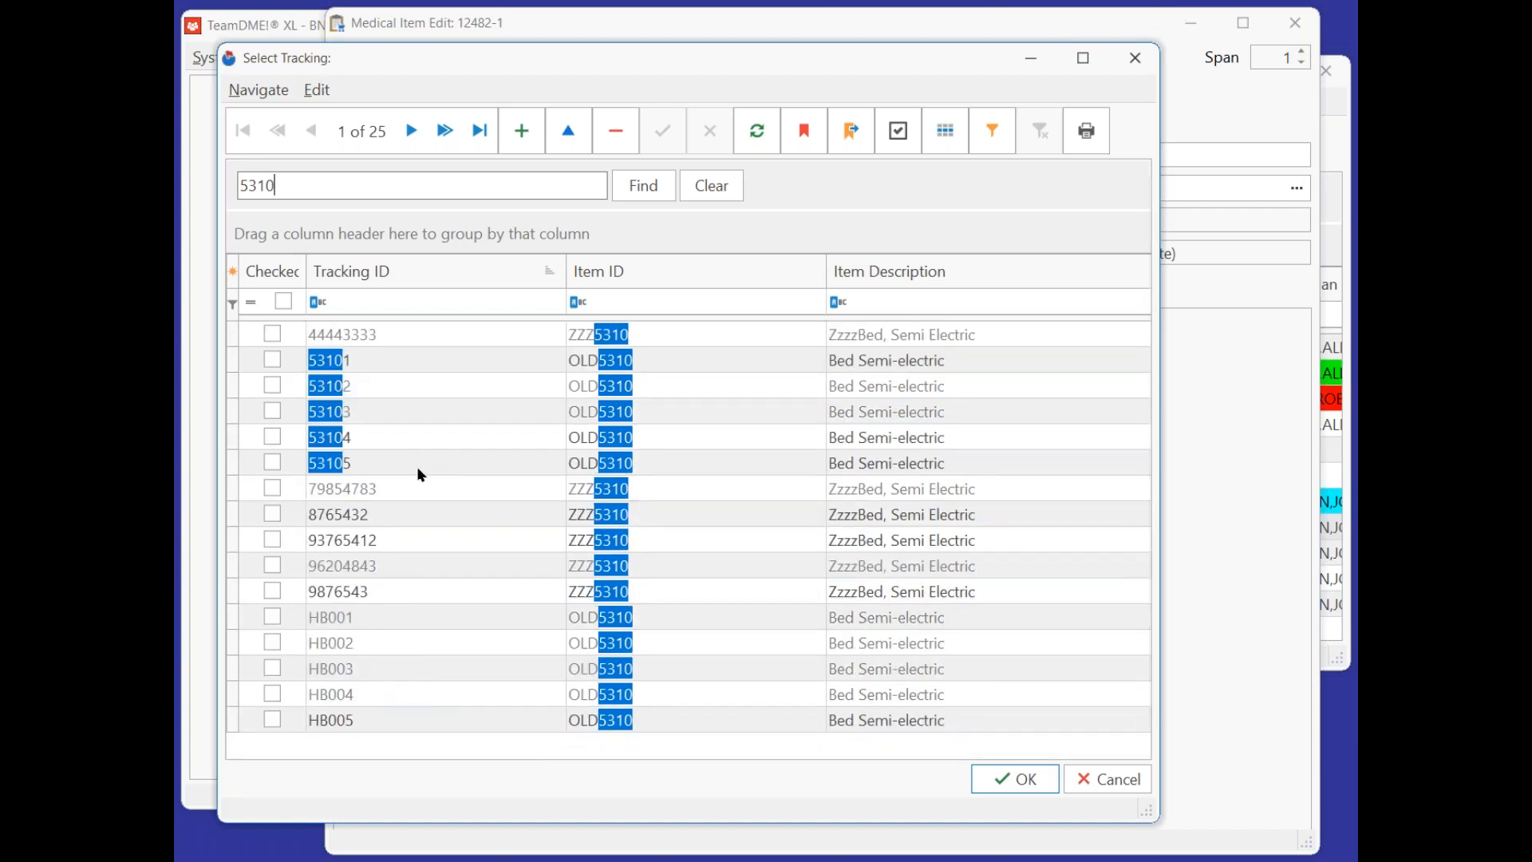
# Assign tracking ID 22221111 to the bed line, save it despite the location warning, and save the order.
pyautogui.click(1021, 780)
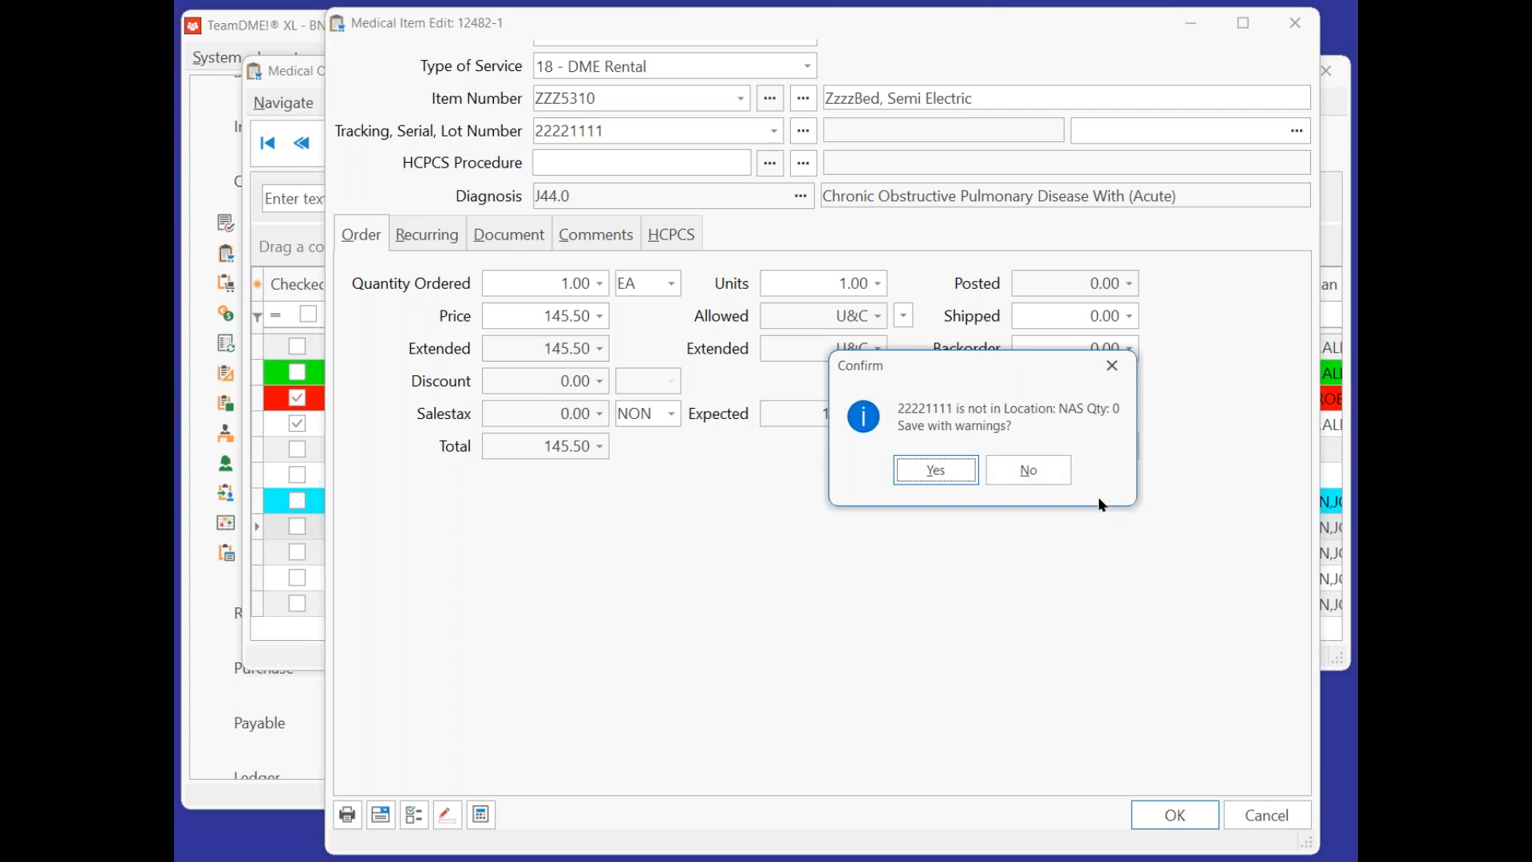
pyautogui.click(934, 469)
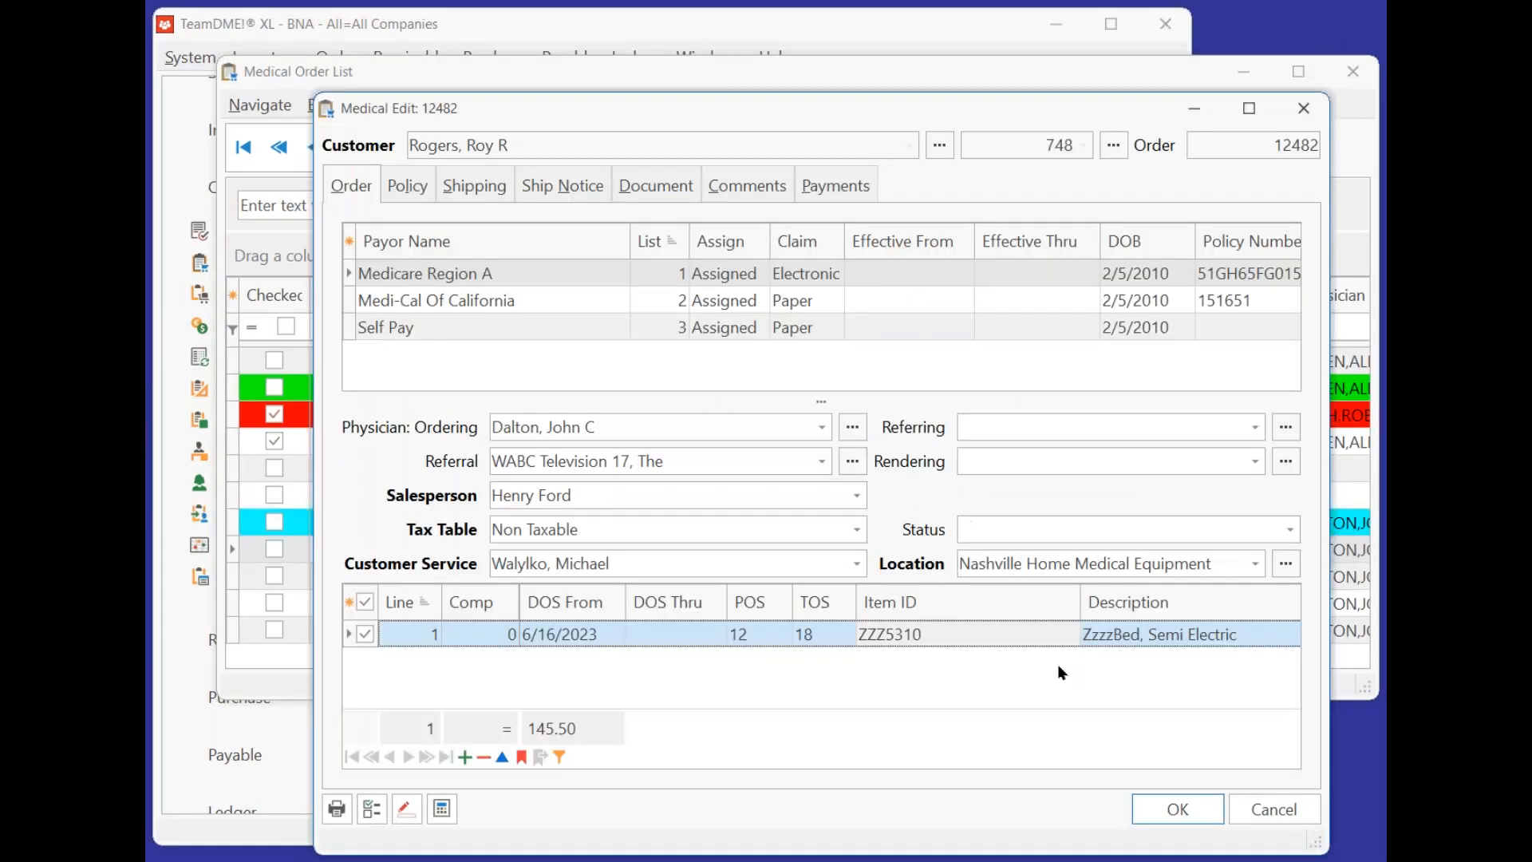
pyautogui.click(1174, 809)
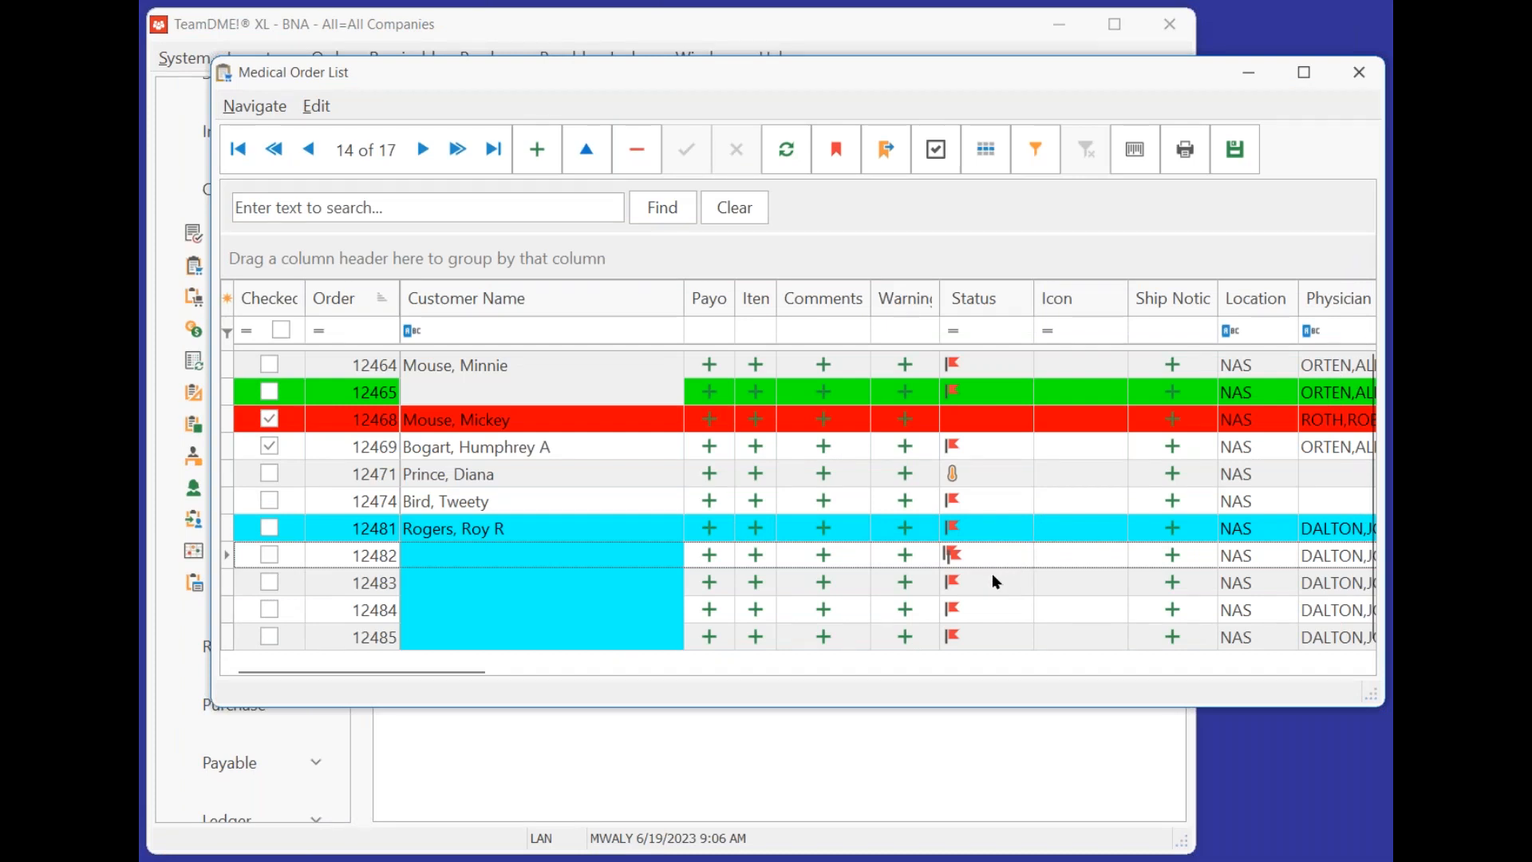
# Open the customer's diabetic supplies order and mark its test strips and lancets lines as delivered.
pyautogui.click(993, 576)
pyautogui.doubleClick(994, 571)
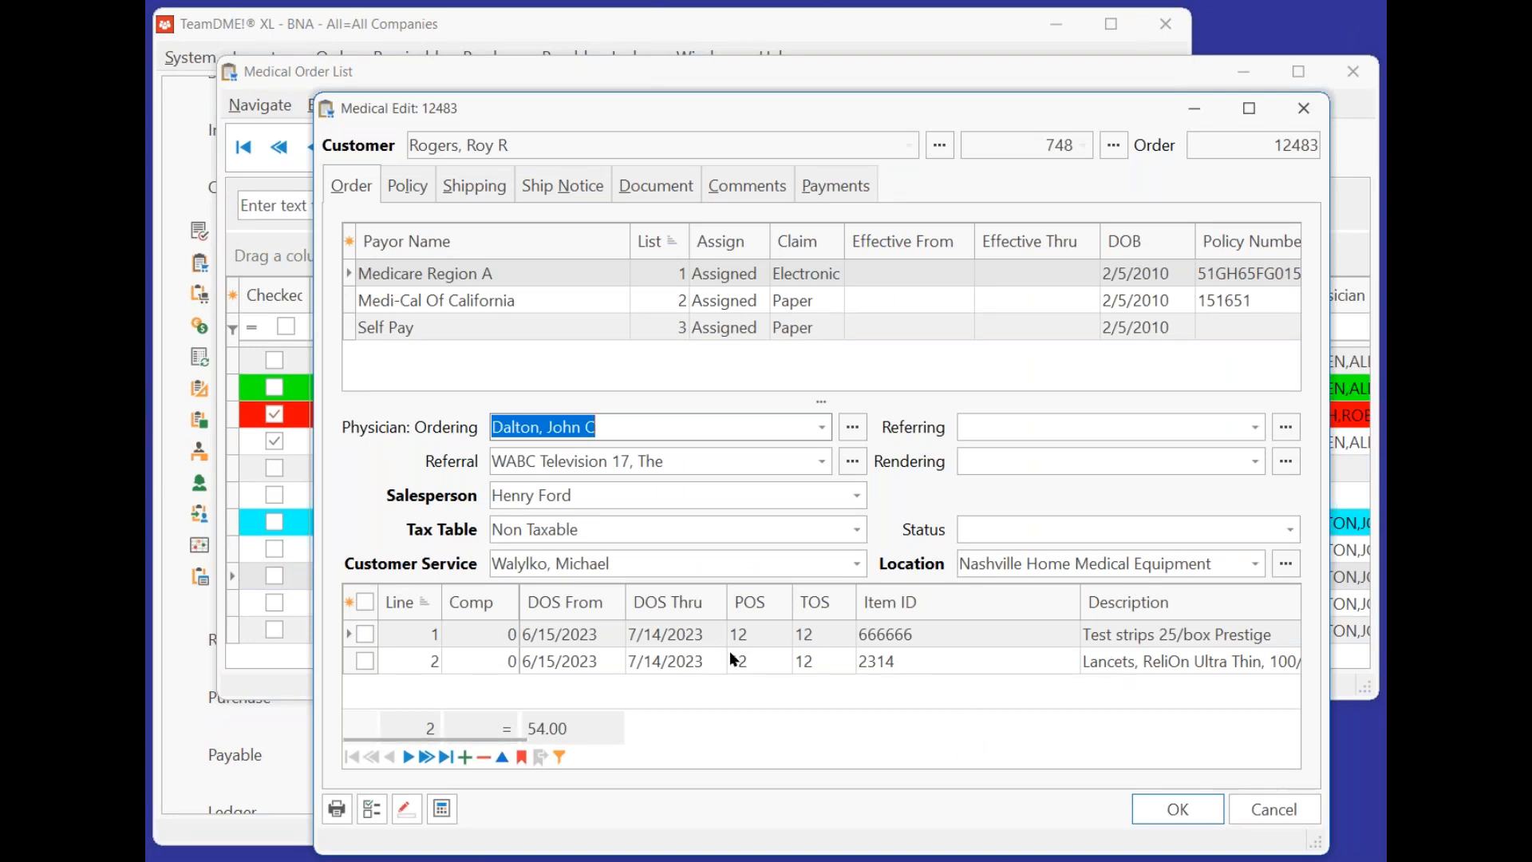
pyautogui.click(825, 630)
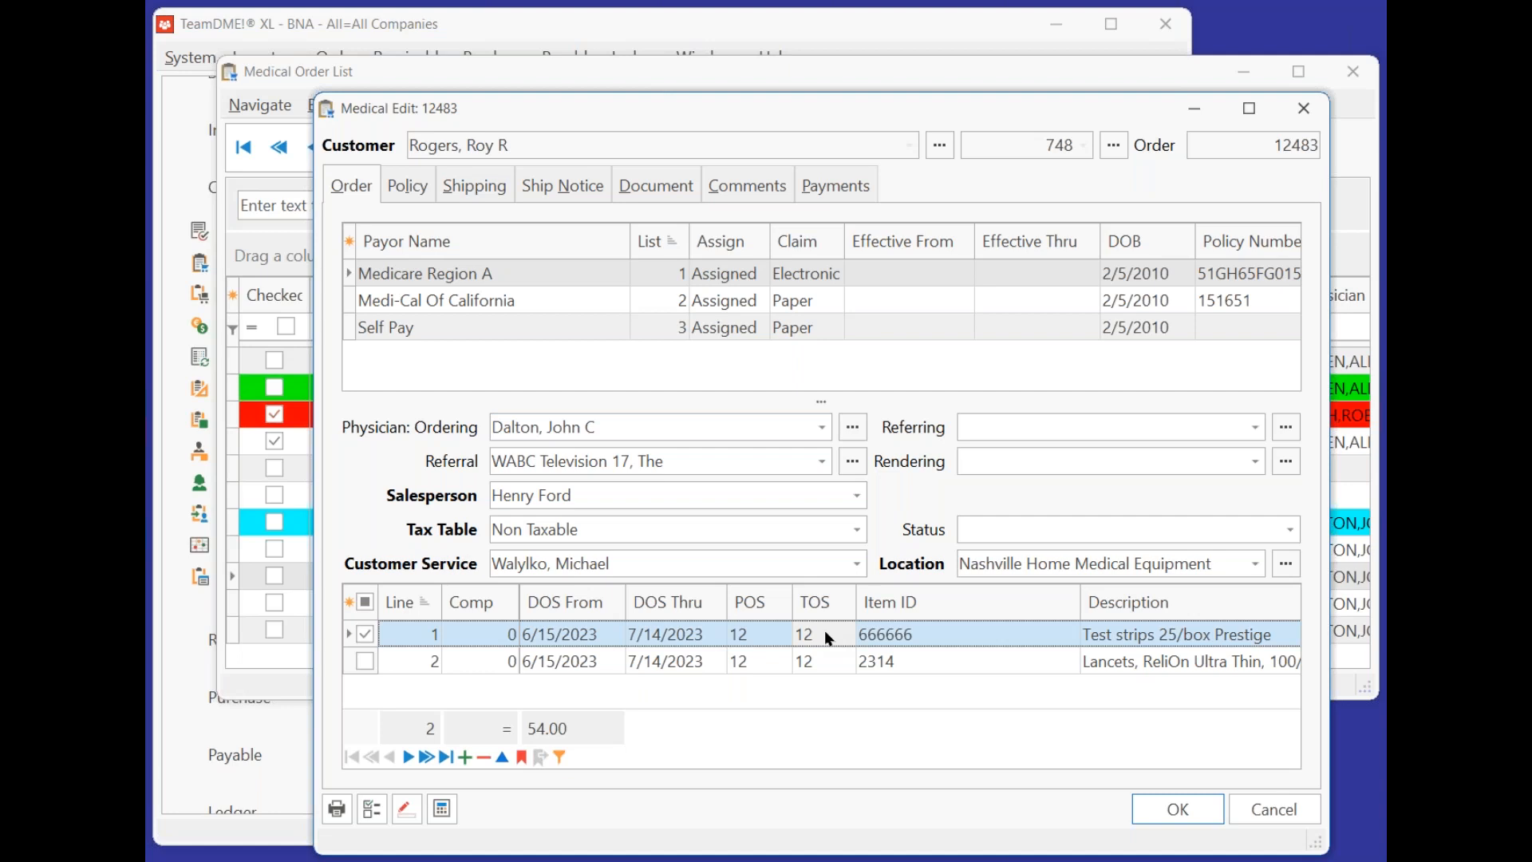
pyautogui.click(404, 807)
pyautogui.click(405, 808)
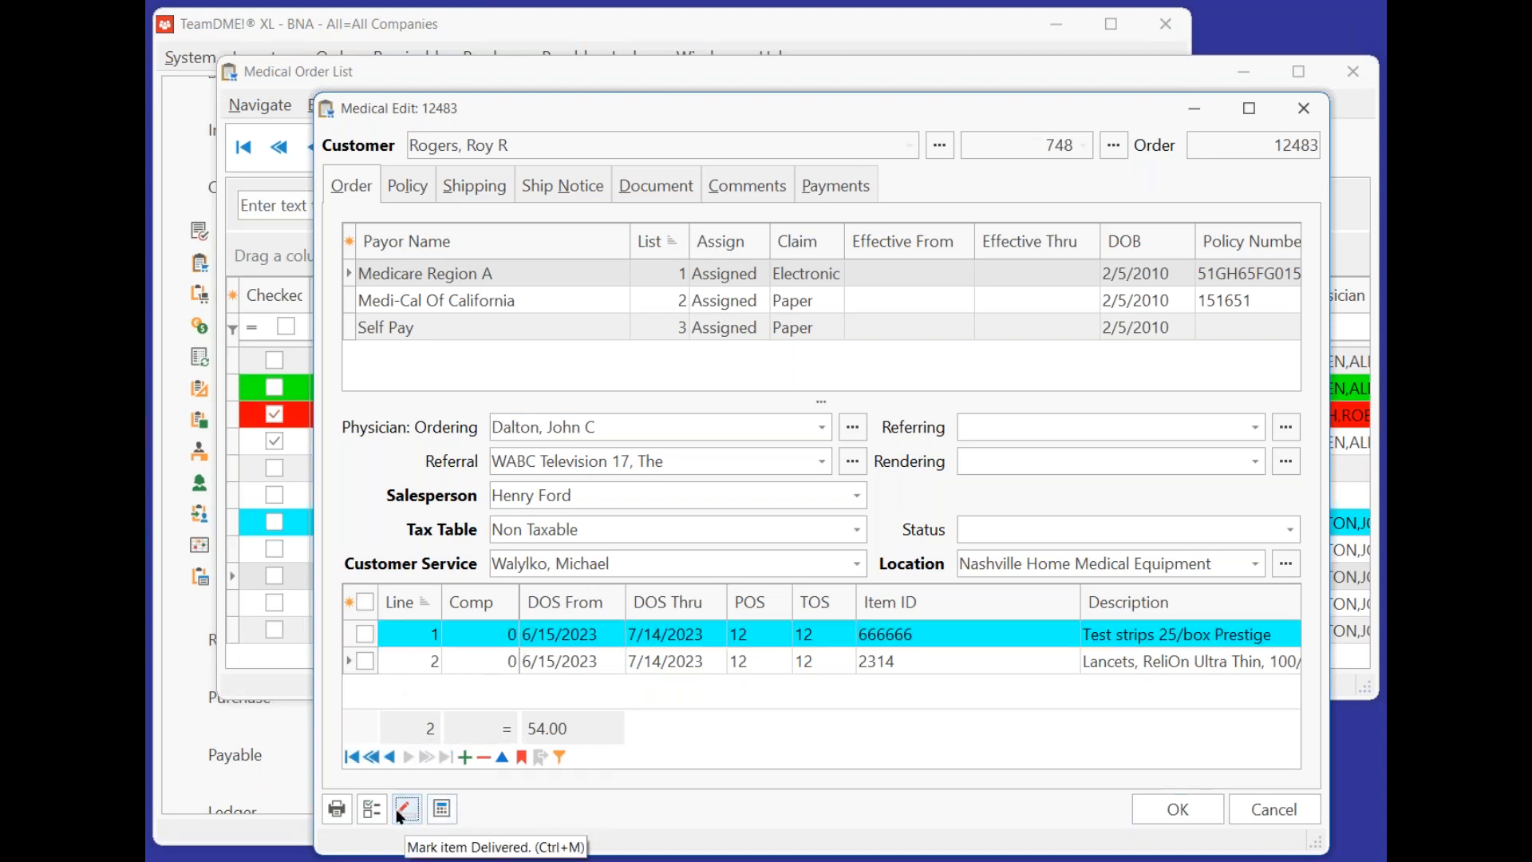
pyautogui.click(406, 809)
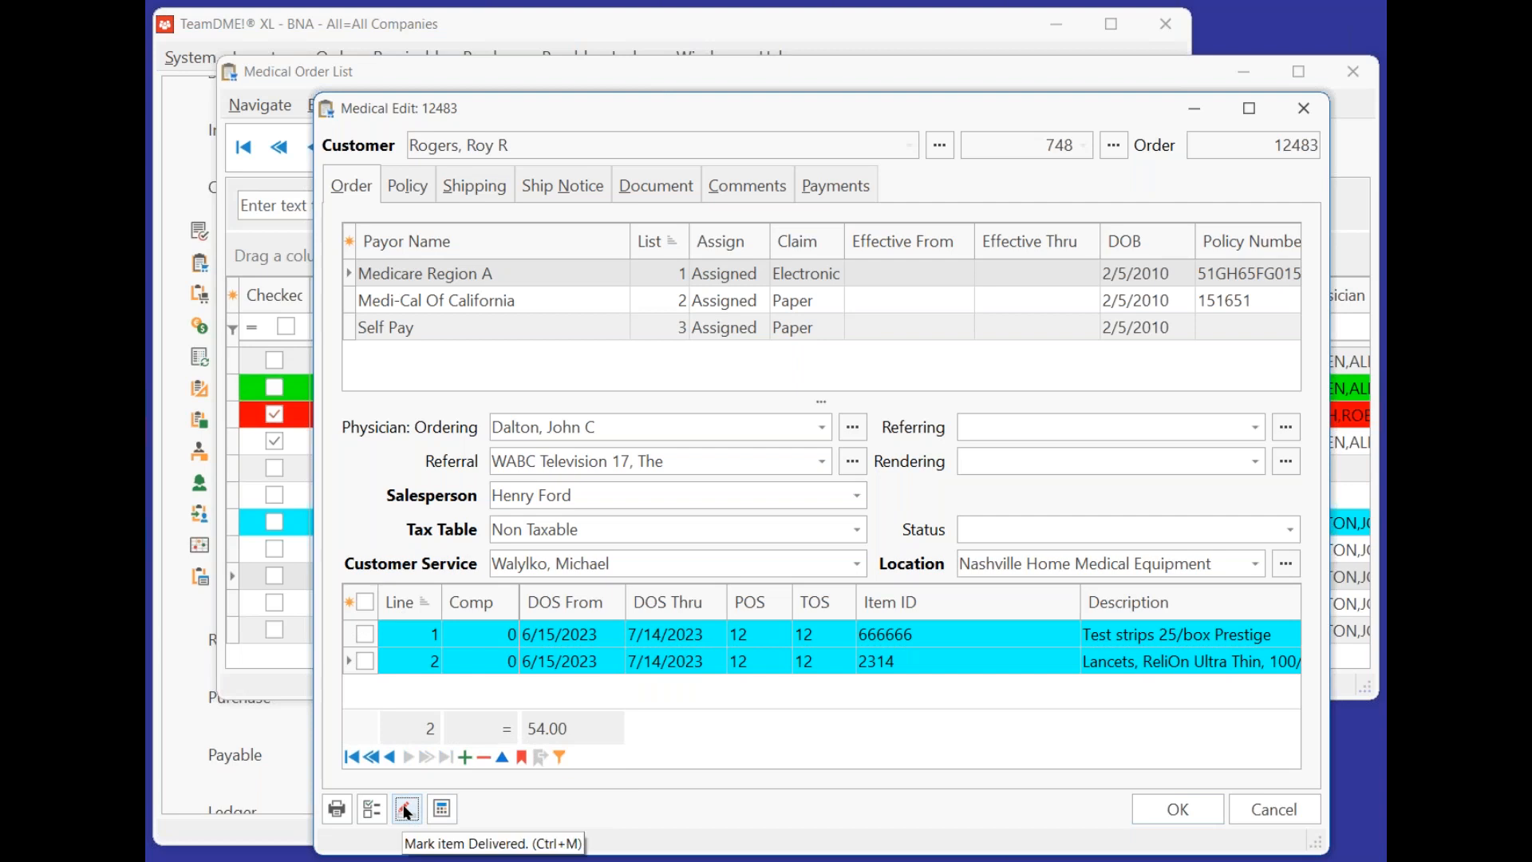
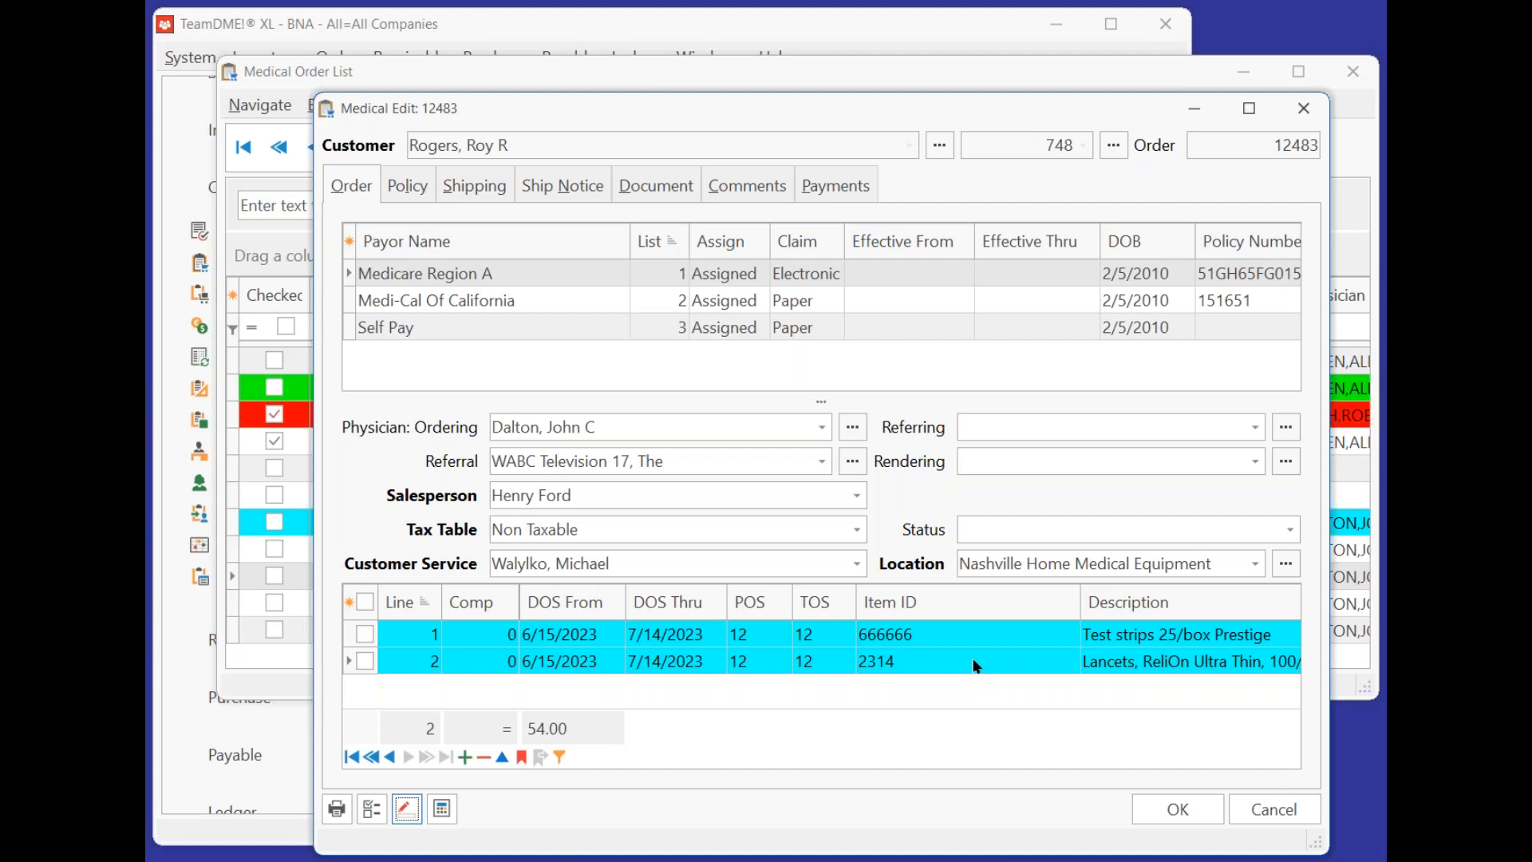
# Open the 2314 lancets line and compare its ordered quantity with its shipped quantity.
pyautogui.click(892, 664)
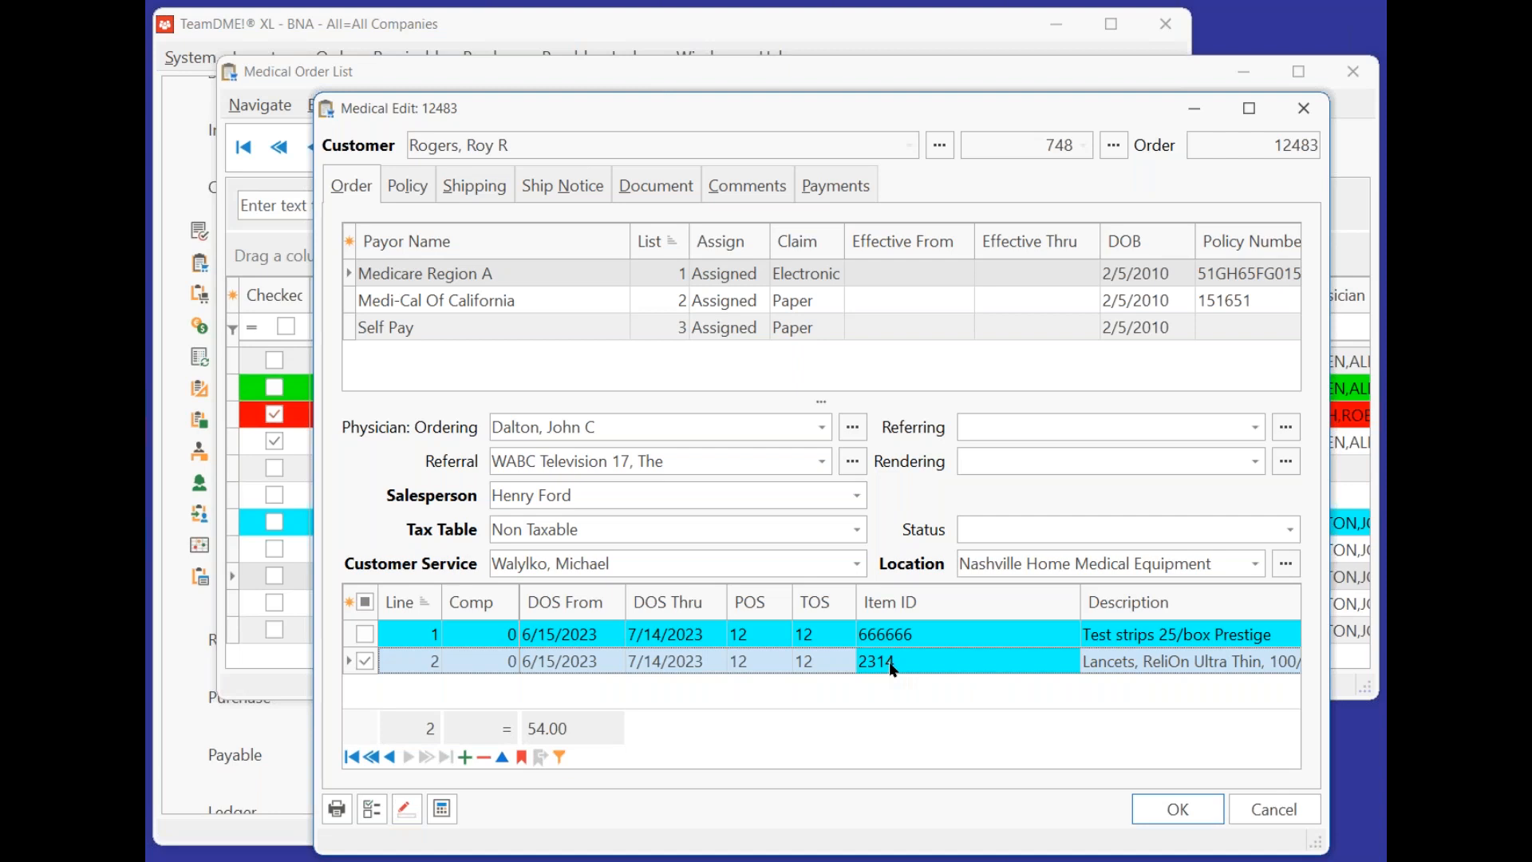
pyautogui.doubleClick(889, 663)
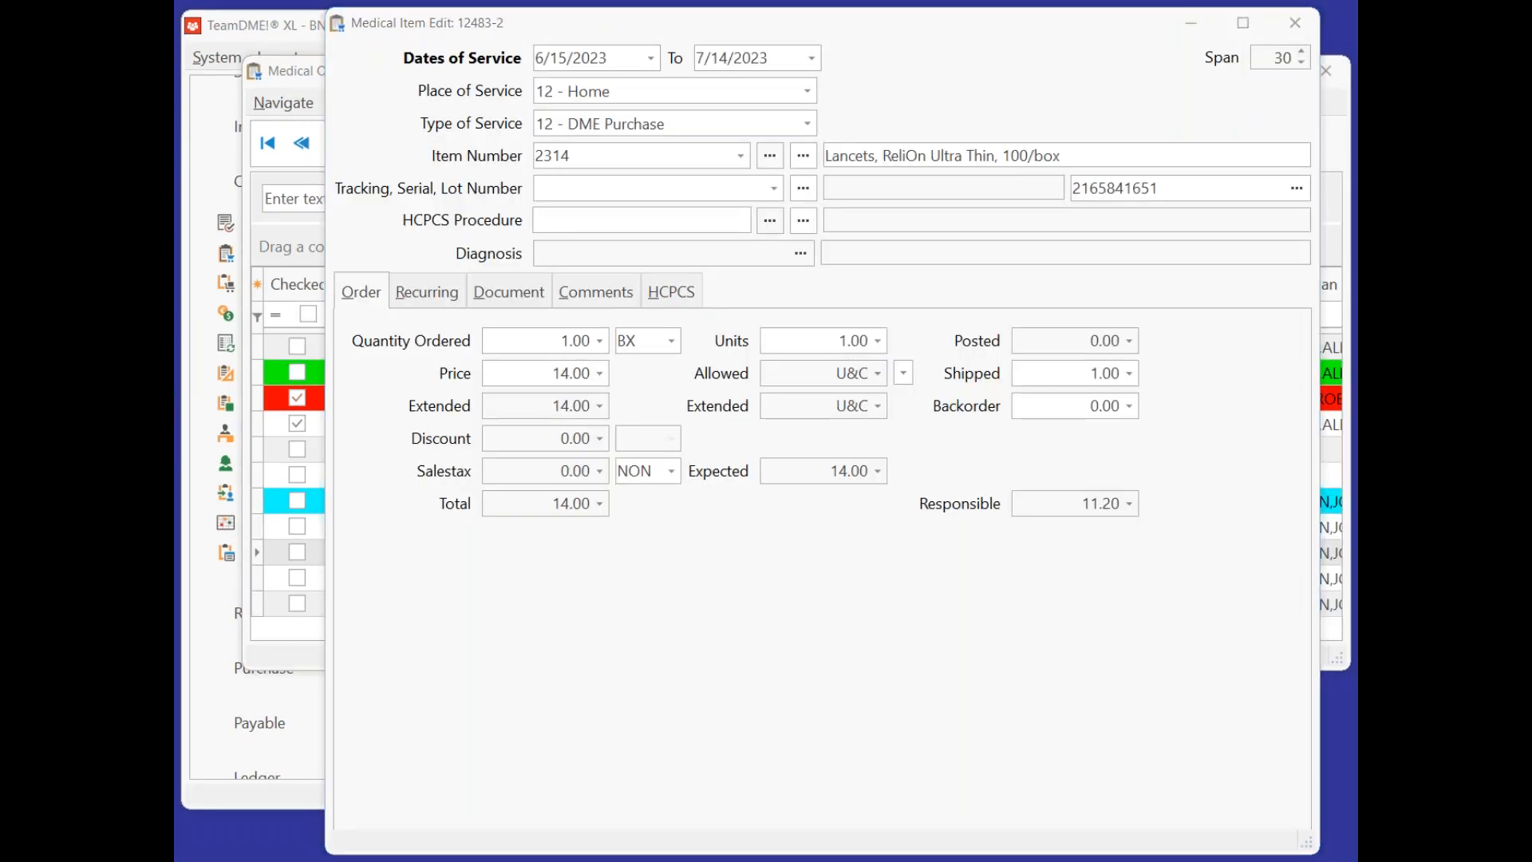
pyautogui.moveTo(531, 320)
pyautogui.mouseDown()
pyautogui.moveTo(622, 320)
pyautogui.moveTo(572, 372)
pyautogui.moveTo(528, 316)
pyautogui.mouseUp()
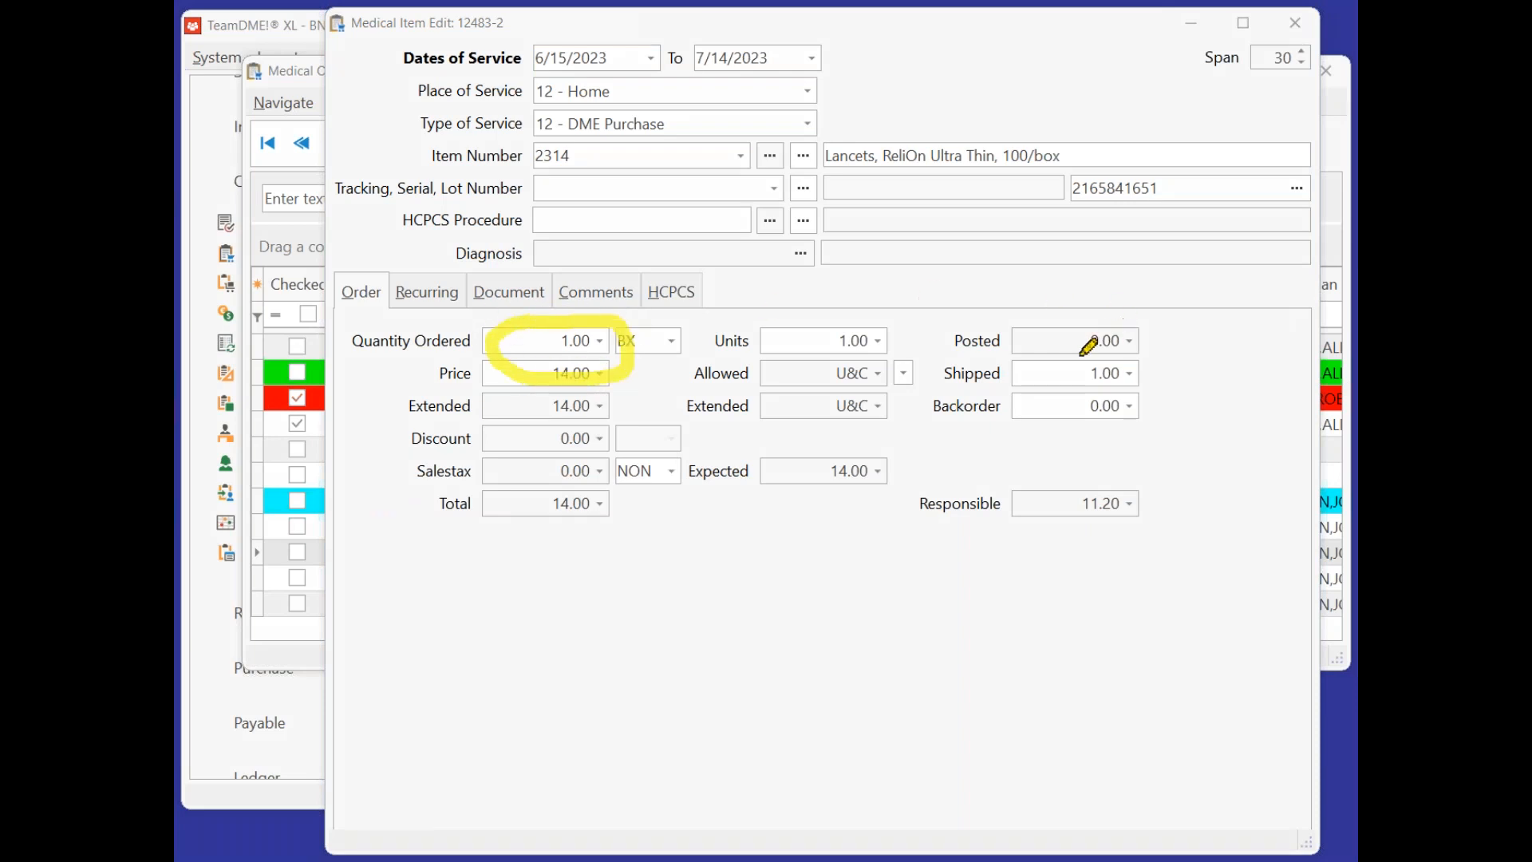
pyautogui.moveTo(1104, 338)
pyautogui.mouseDown()
pyautogui.moveTo(1165, 386)
pyautogui.moveTo(1063, 399)
pyautogui.moveTo(1085, 351)
pyautogui.mouseUp()
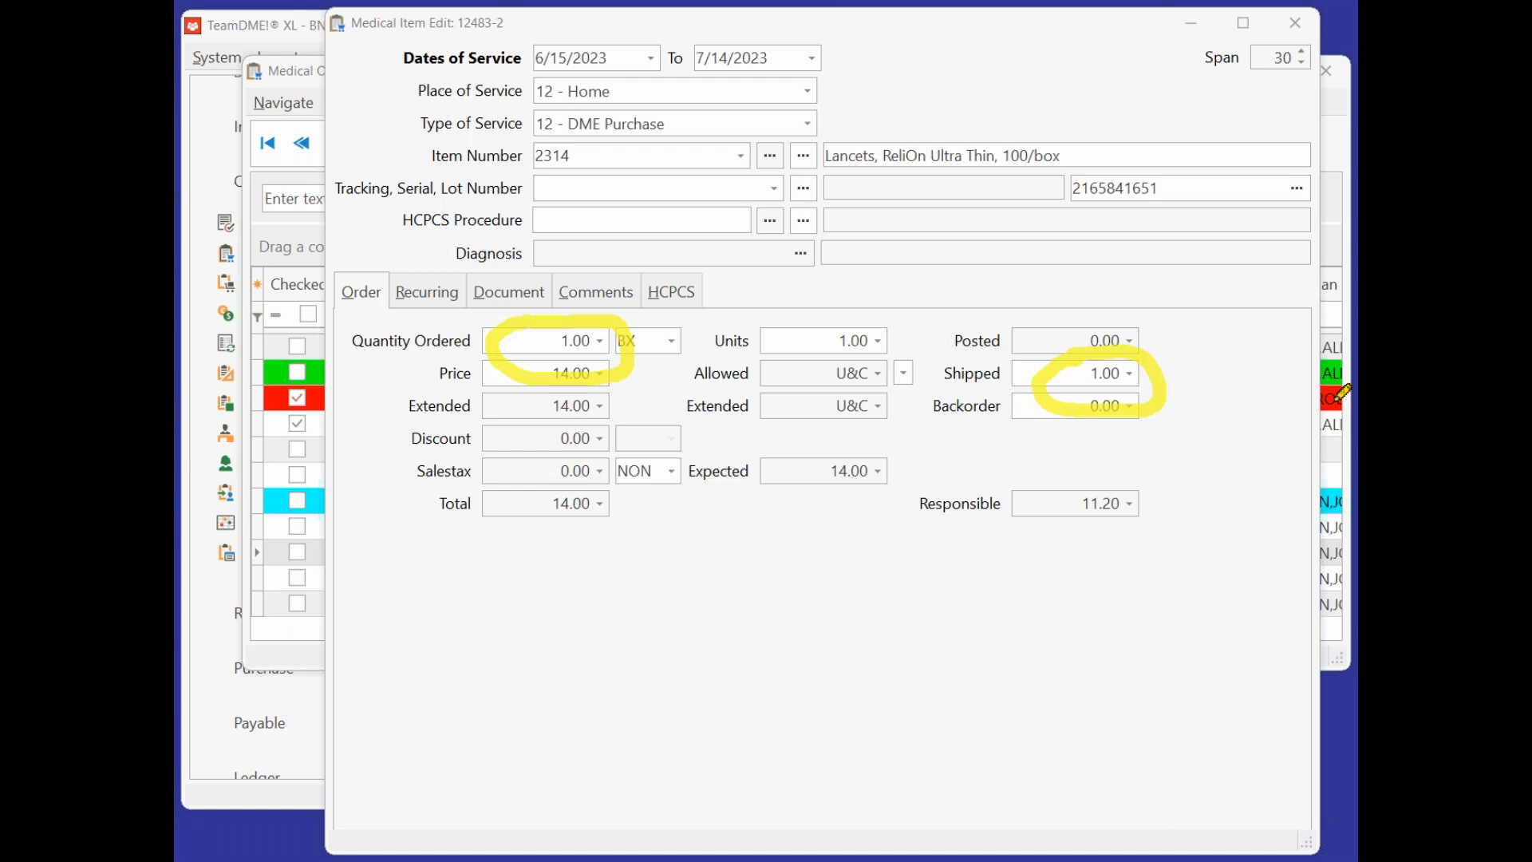
pyautogui.press('Escape')
# Set the lancets line's shipped and backorder quantities to 0, and save the line and its order.
pyautogui.click(1069, 368)
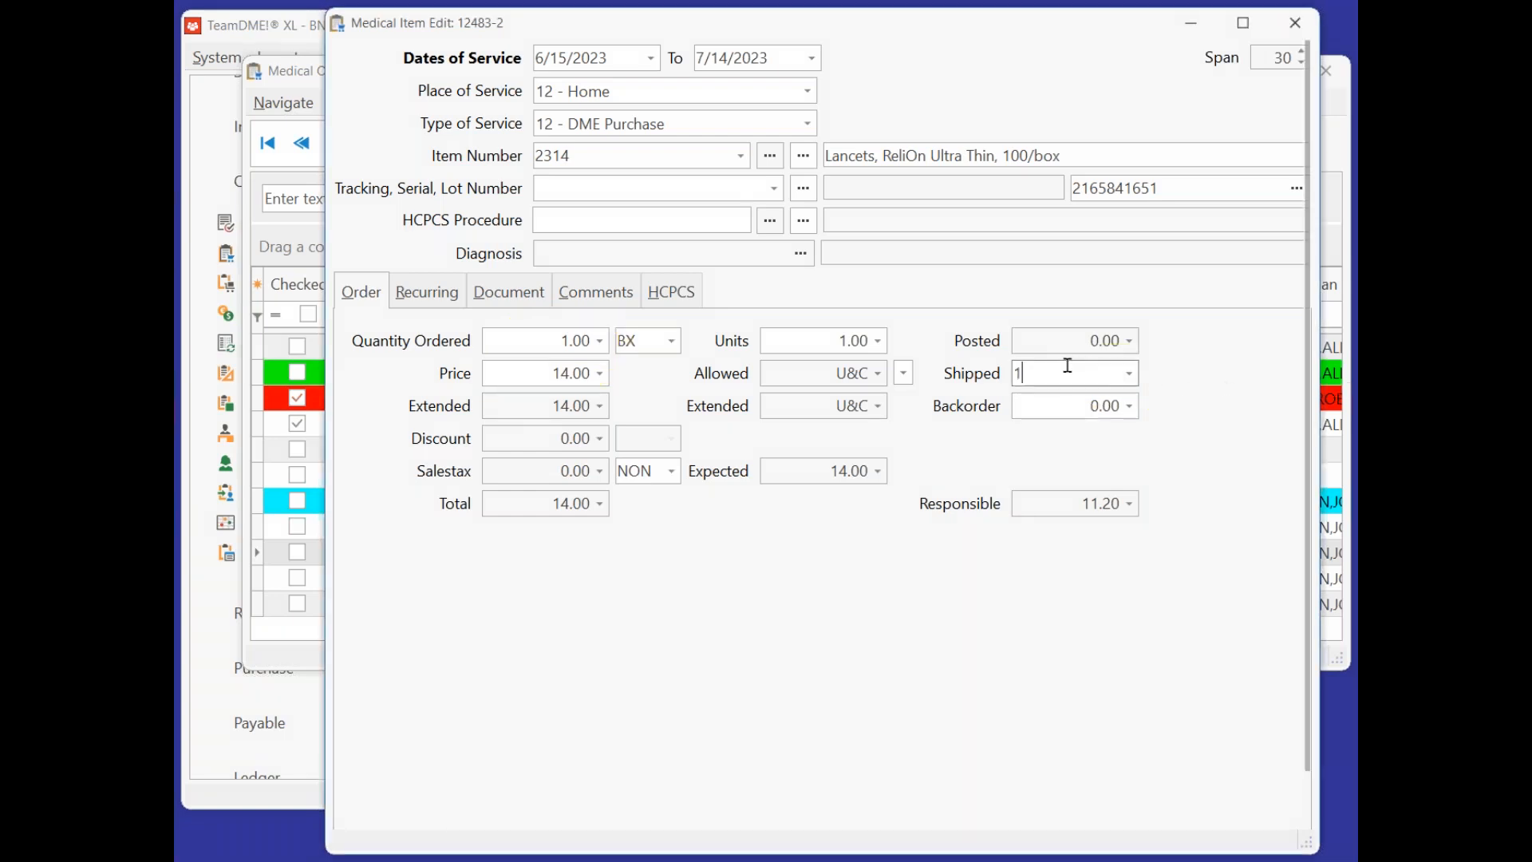
pyautogui.moveTo(1061, 368); pyautogui.dragTo(958, 371)
pyautogui.write('0')
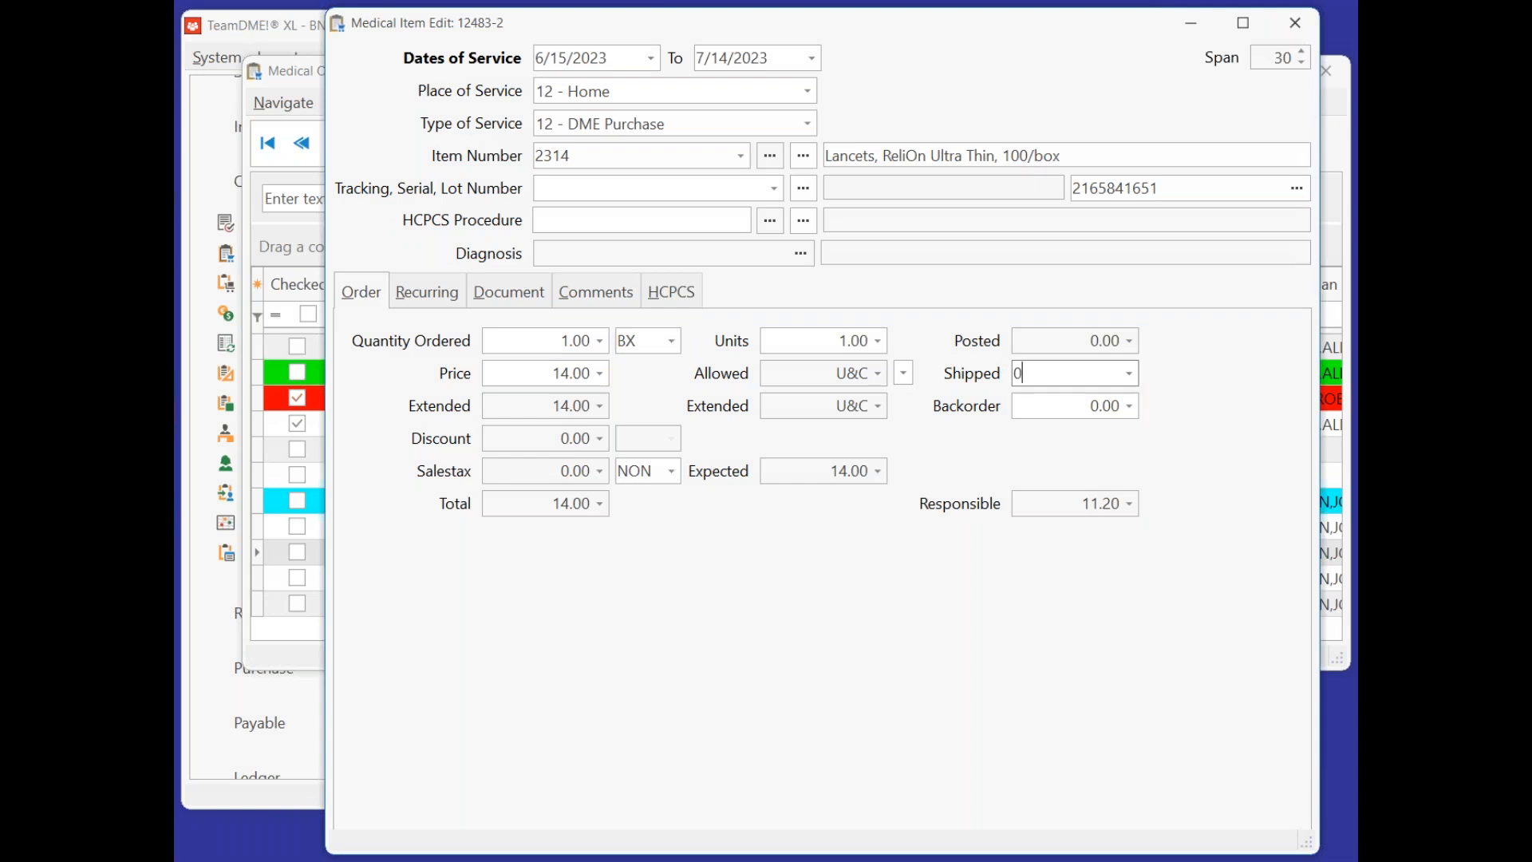
pyautogui.press('Tab')
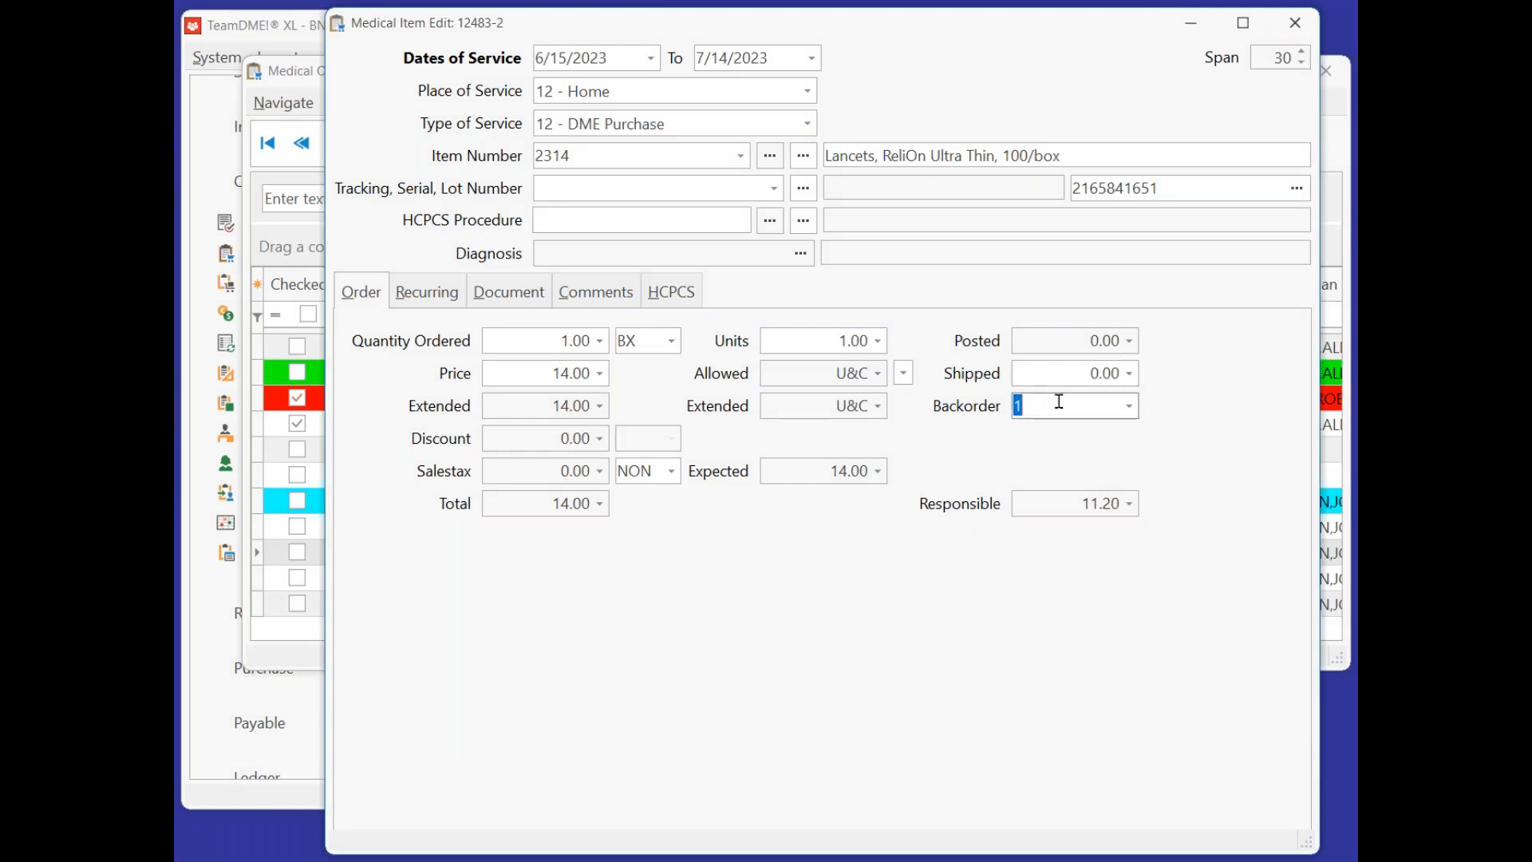
pyautogui.write('0')
pyautogui.press('Tab')
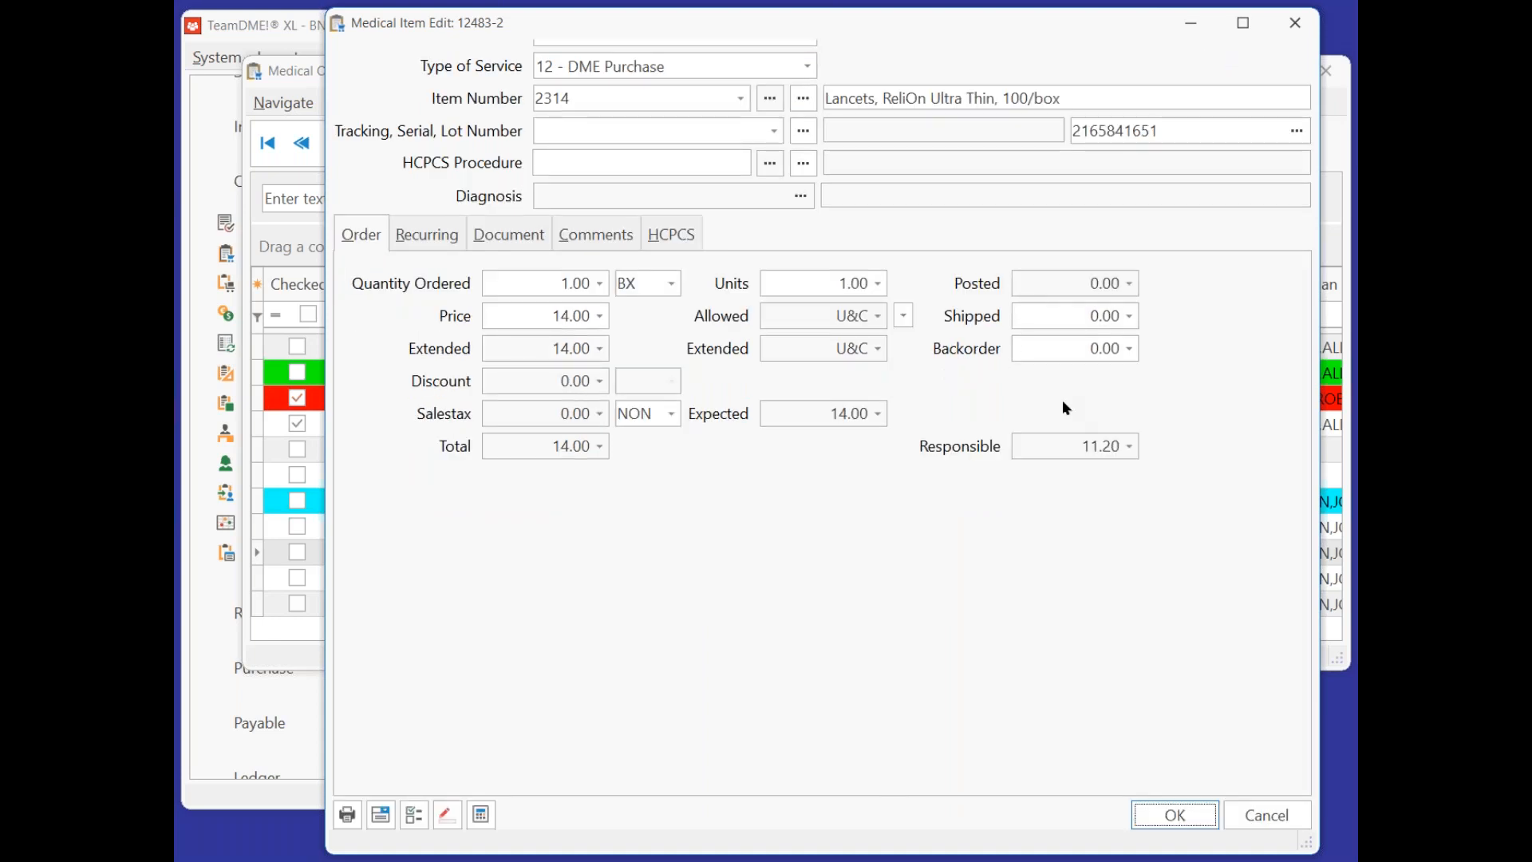
pyautogui.press('Return')
pyautogui.click(912, 475)
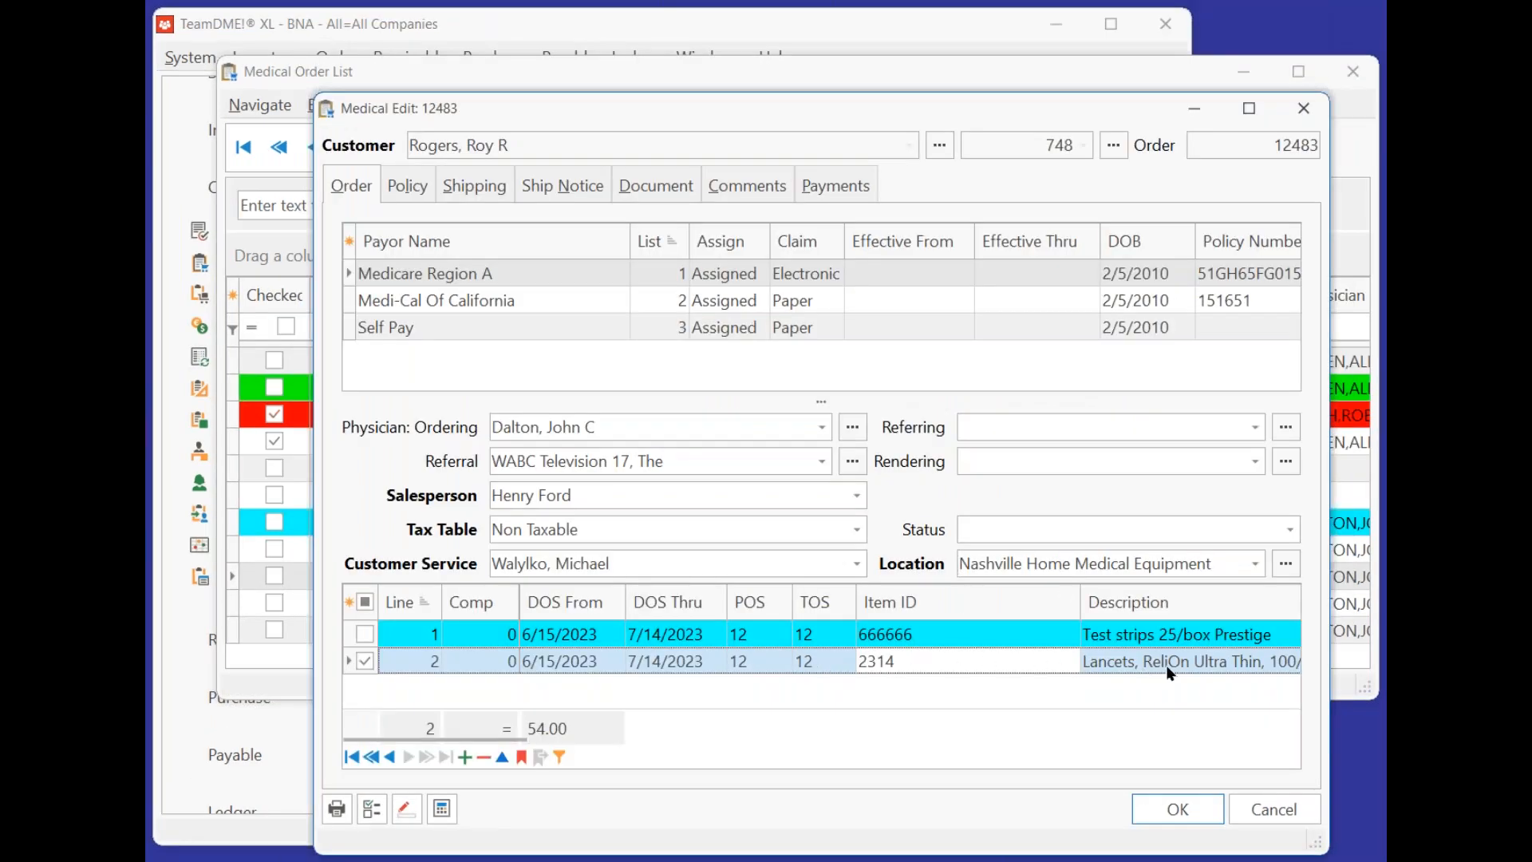
pyautogui.click(1005, 640)
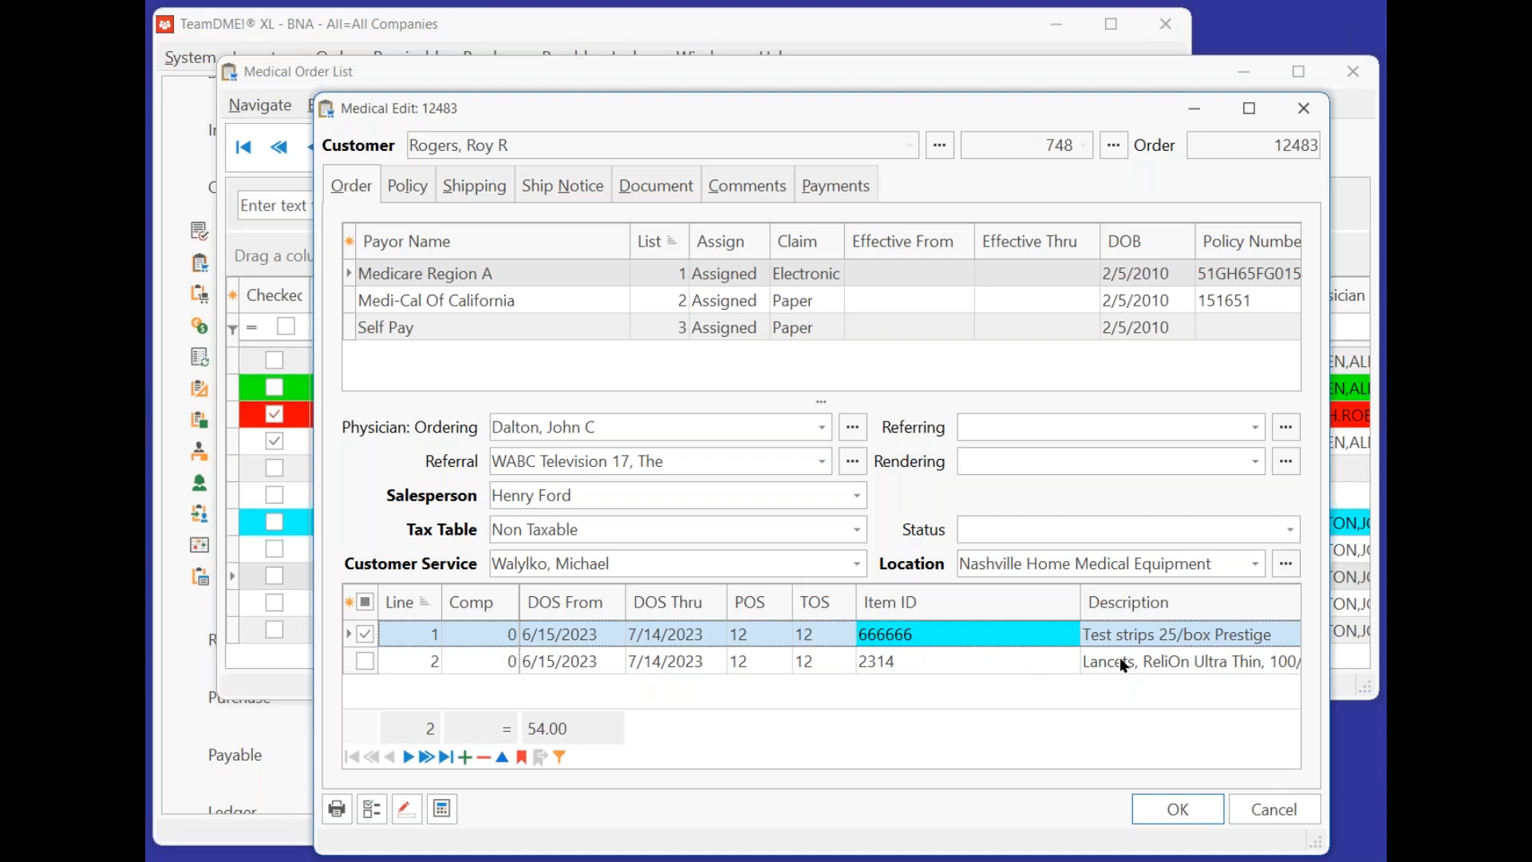
pyautogui.click(1173, 810)
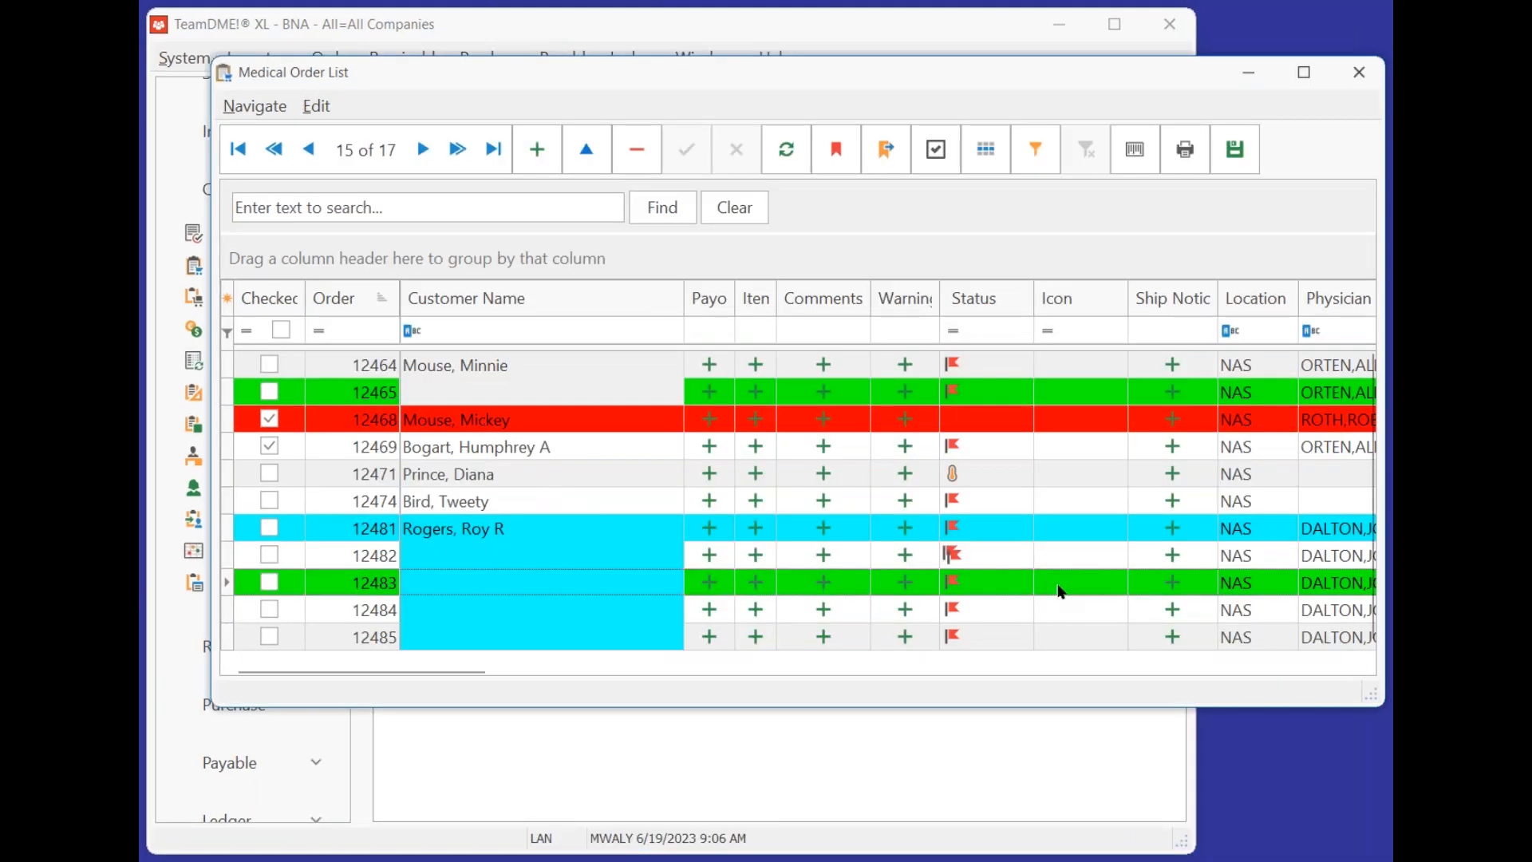
# Open the customer's oxygen order and its IRC5LX oxygen concentrator line for editing.
pyautogui.click(1060, 584)
pyautogui.click(1053, 599)
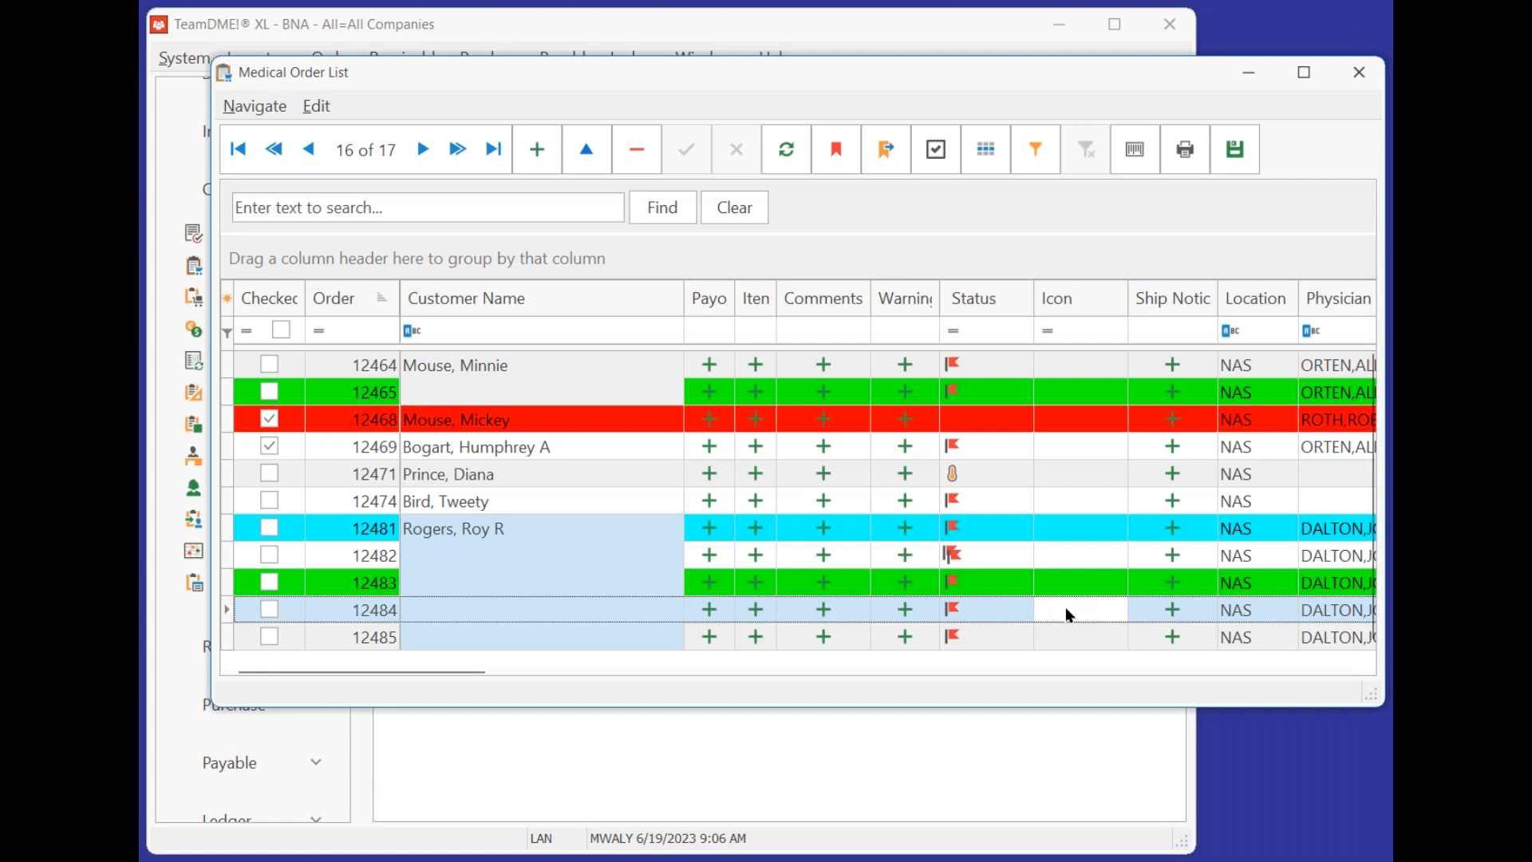
pyautogui.doubleClick(1065, 606)
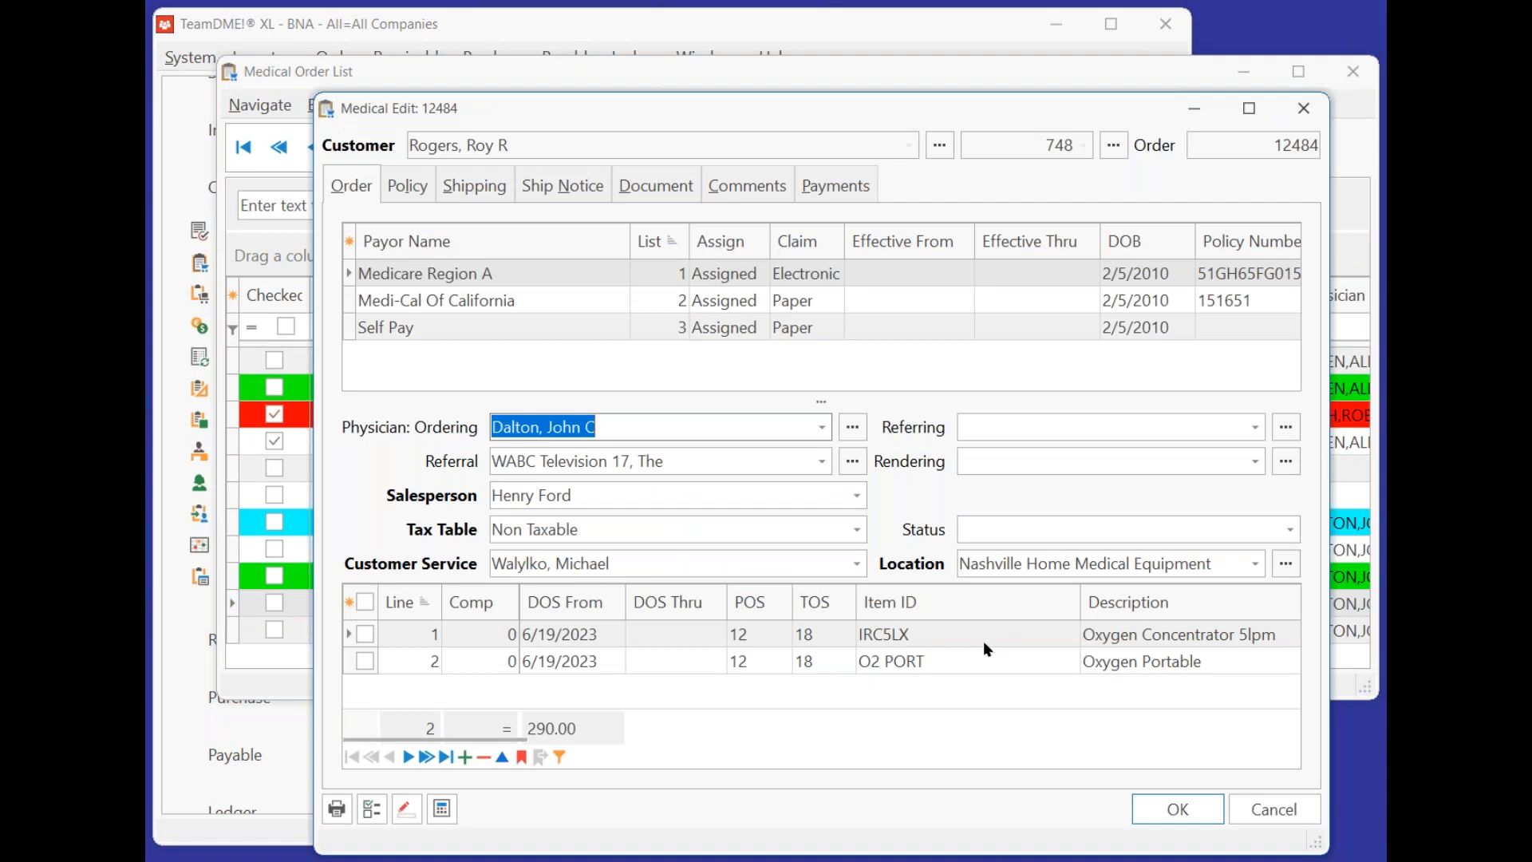
pyautogui.click(959, 636)
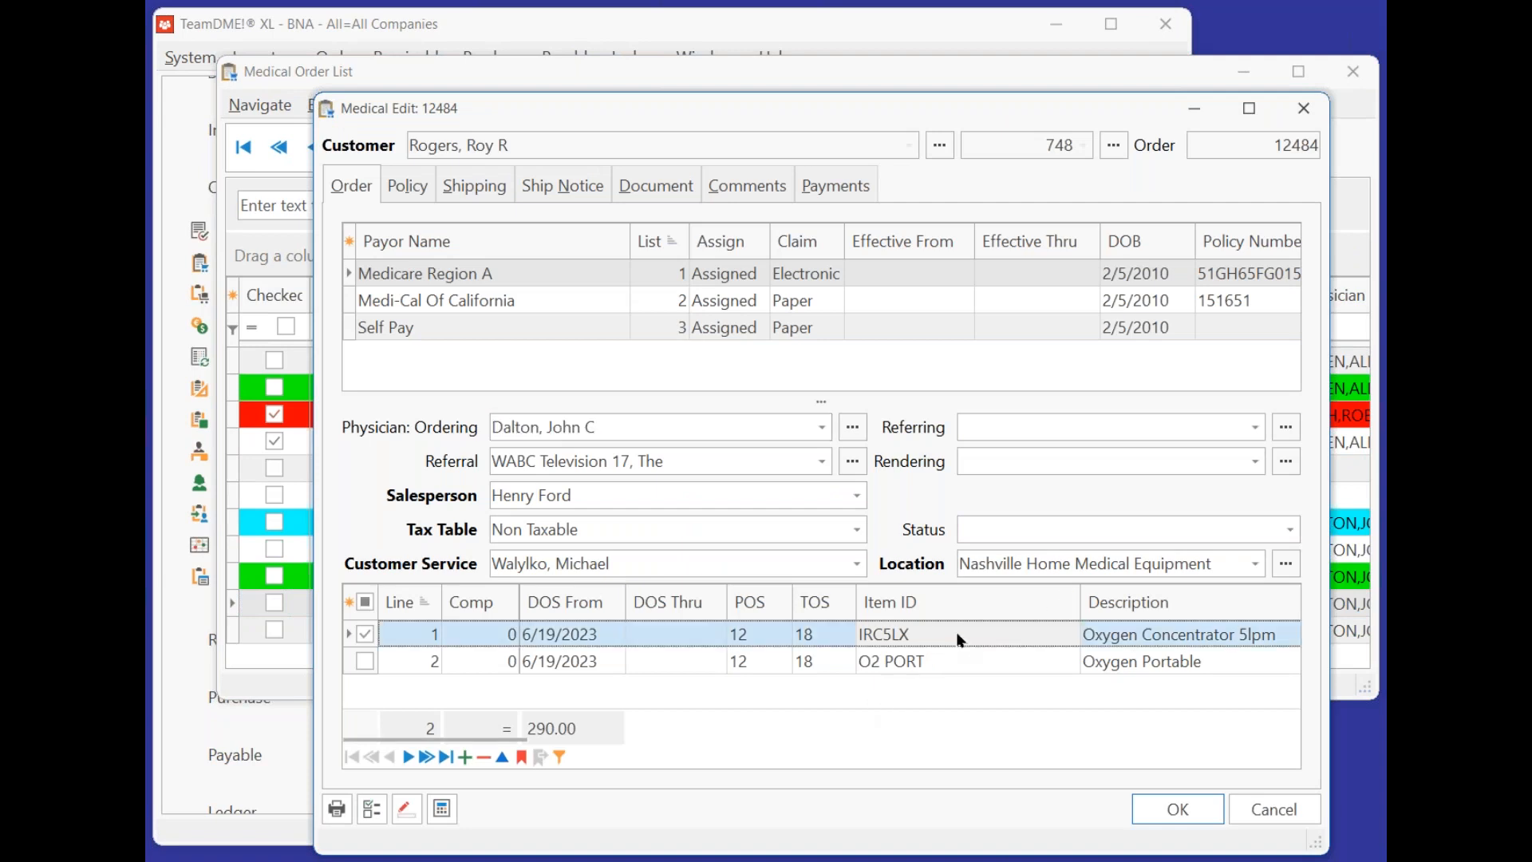
pyautogui.doubleClick(959, 639)
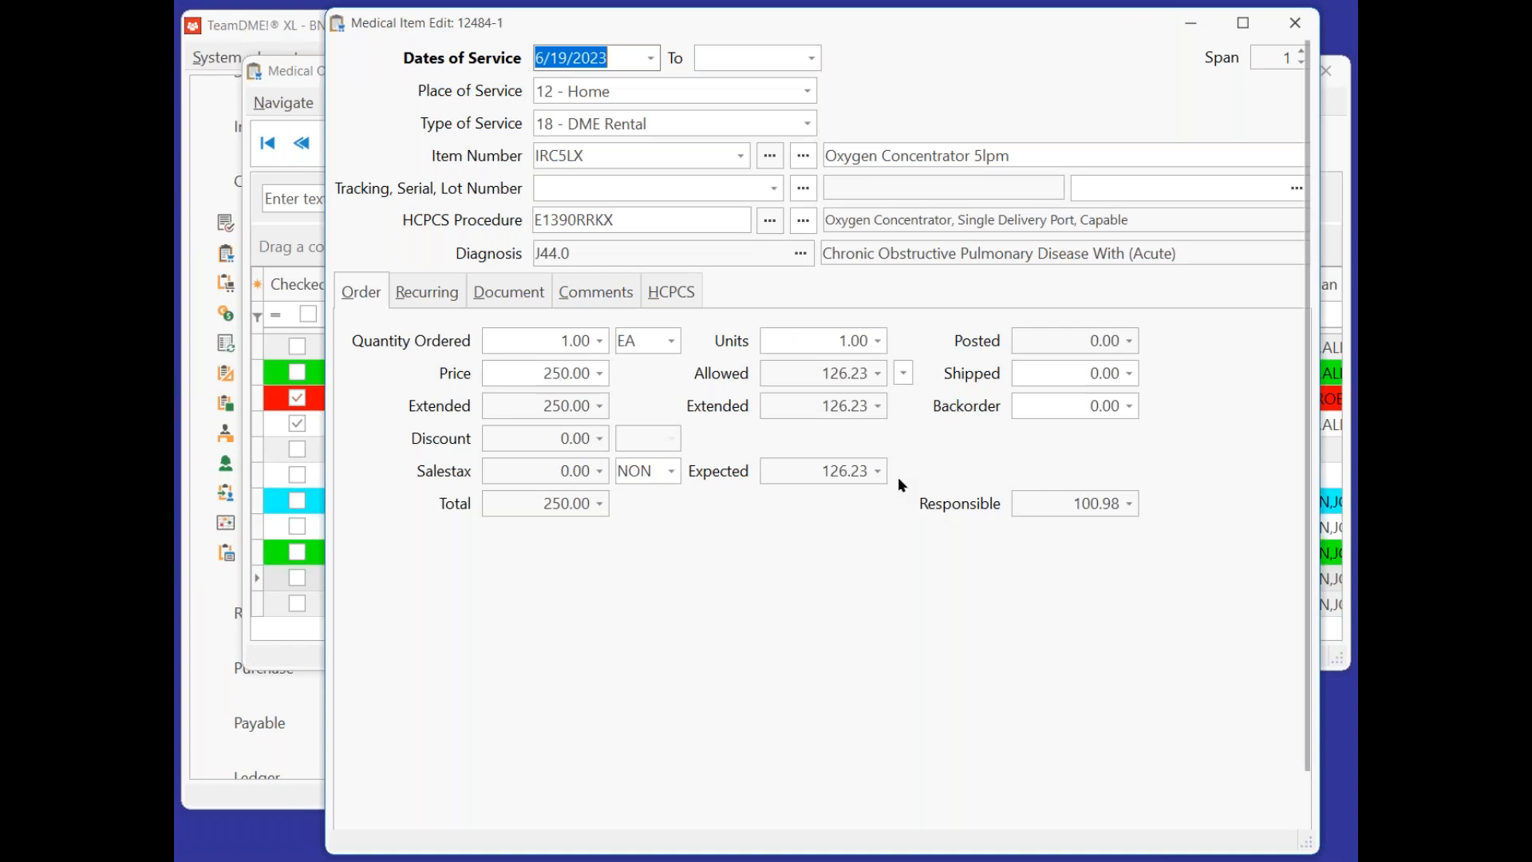
# Search the tracking list for "Irc", assign tracking number 111703 to the IRC5LX oxygen concentrator line, and save the line.
pyautogui.click(802, 188)
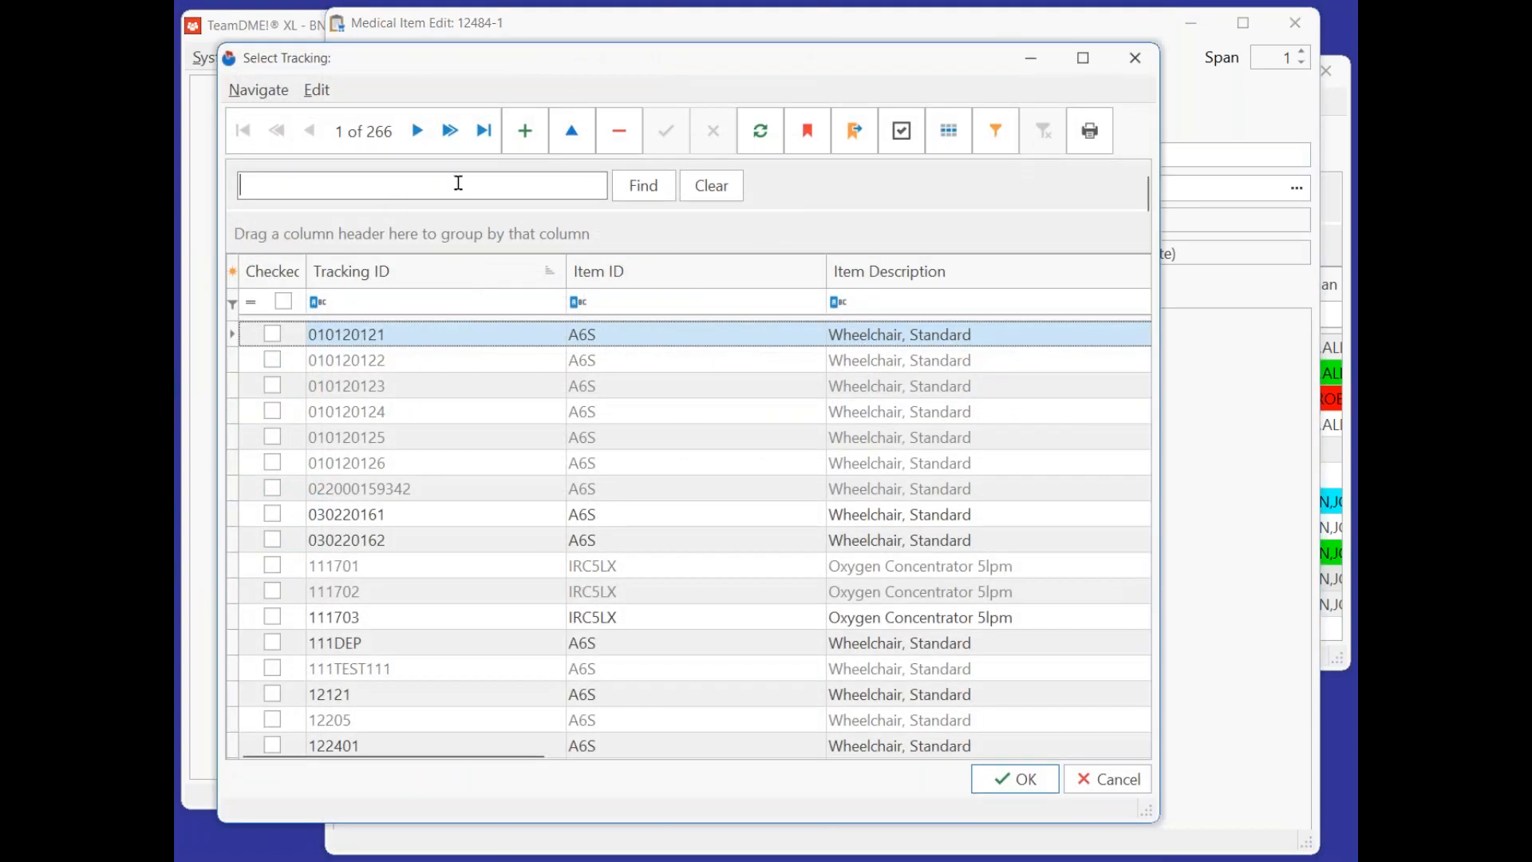
pyautogui.write('Irc')
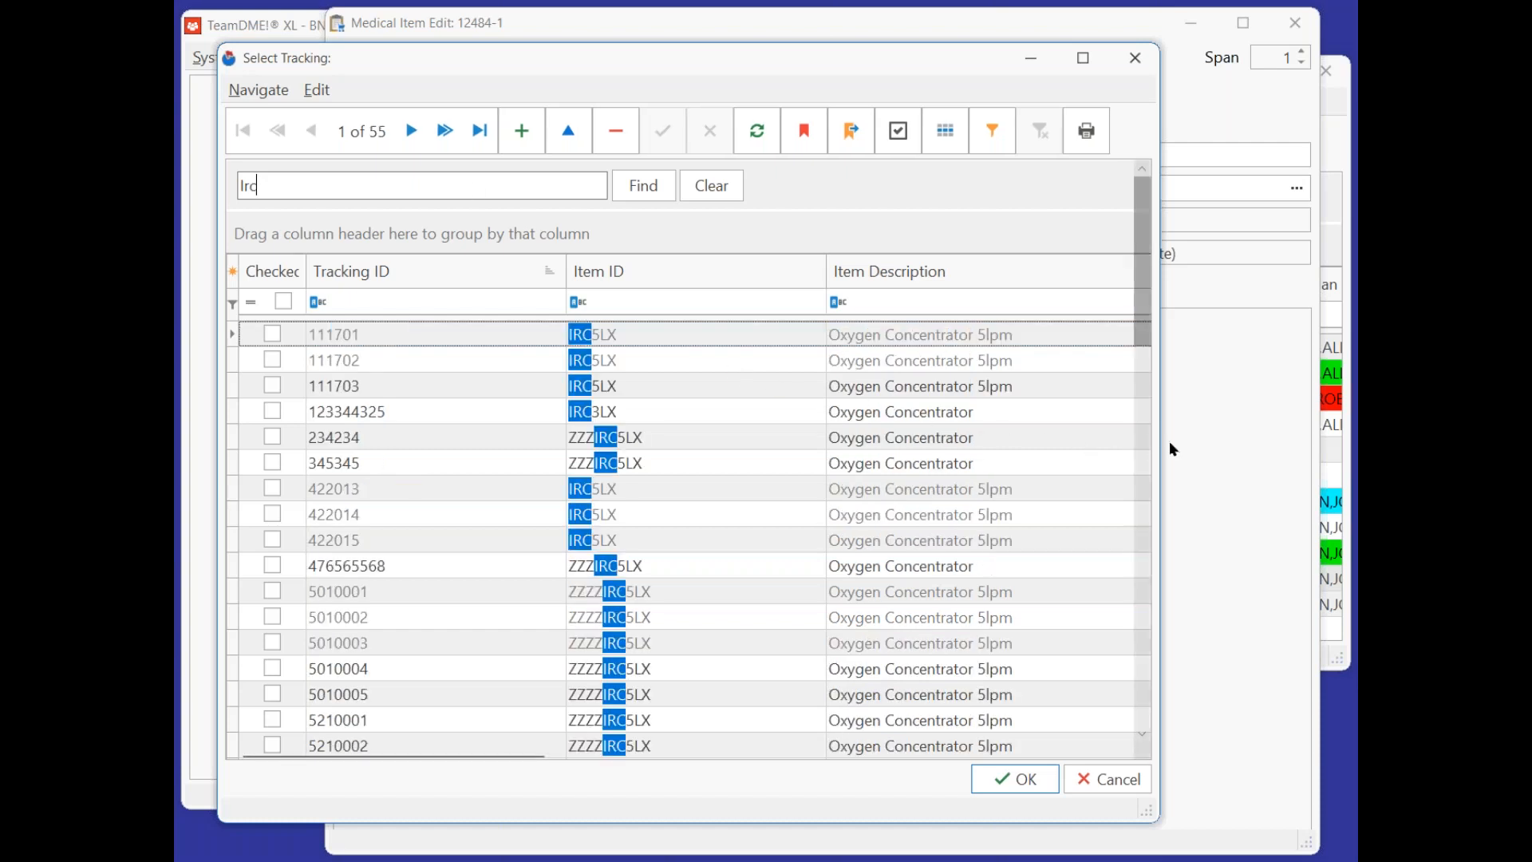
pyautogui.moveTo(1157, 438); pyautogui.dragTo(1363, 529)
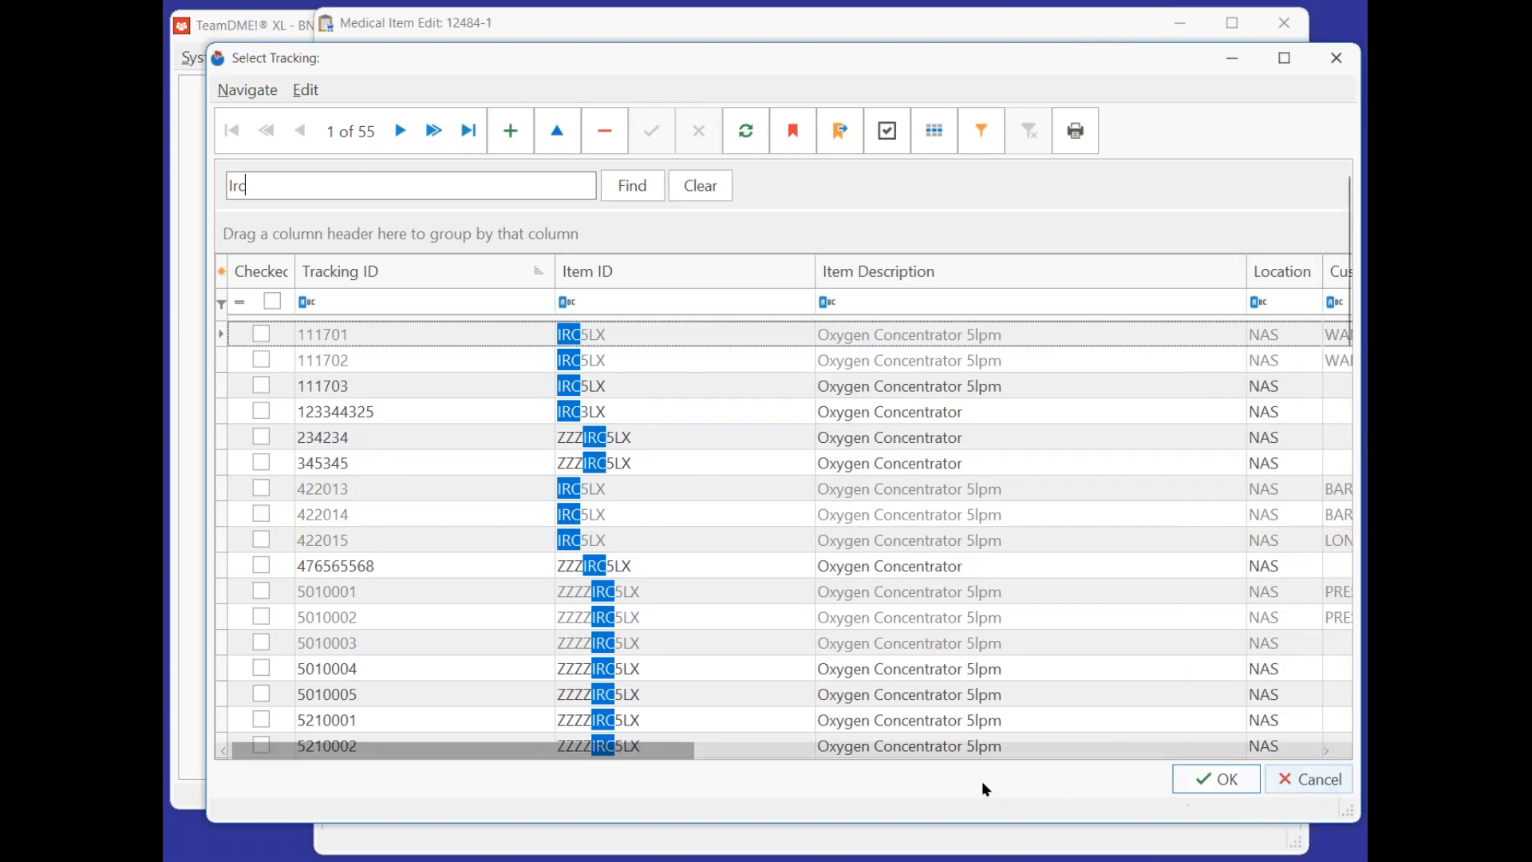
pyautogui.moveTo(673, 750); pyautogui.dragTo(711, 755)
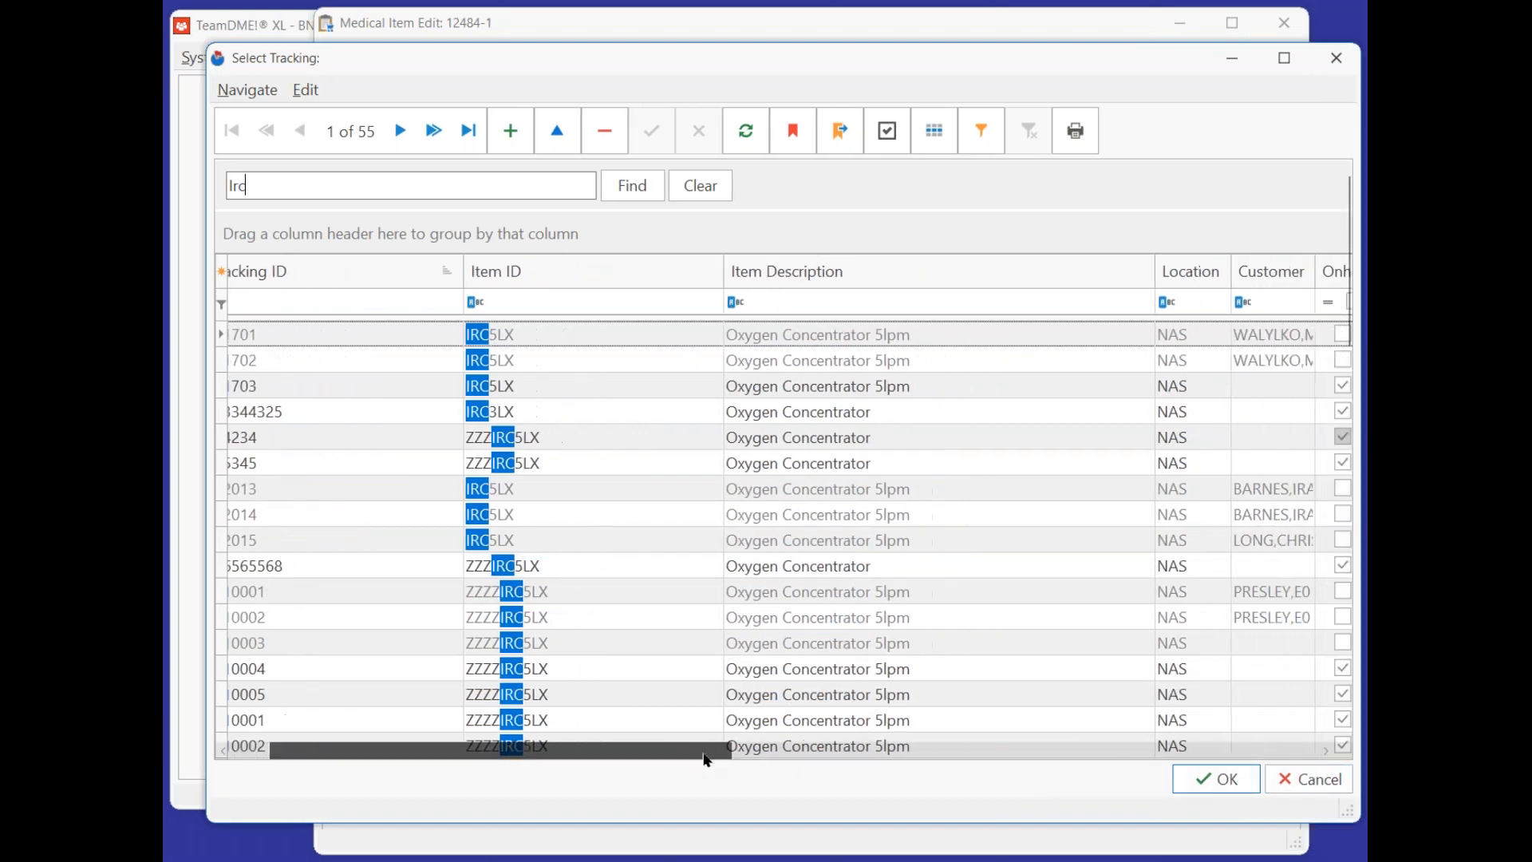
pyautogui.click(335, 385)
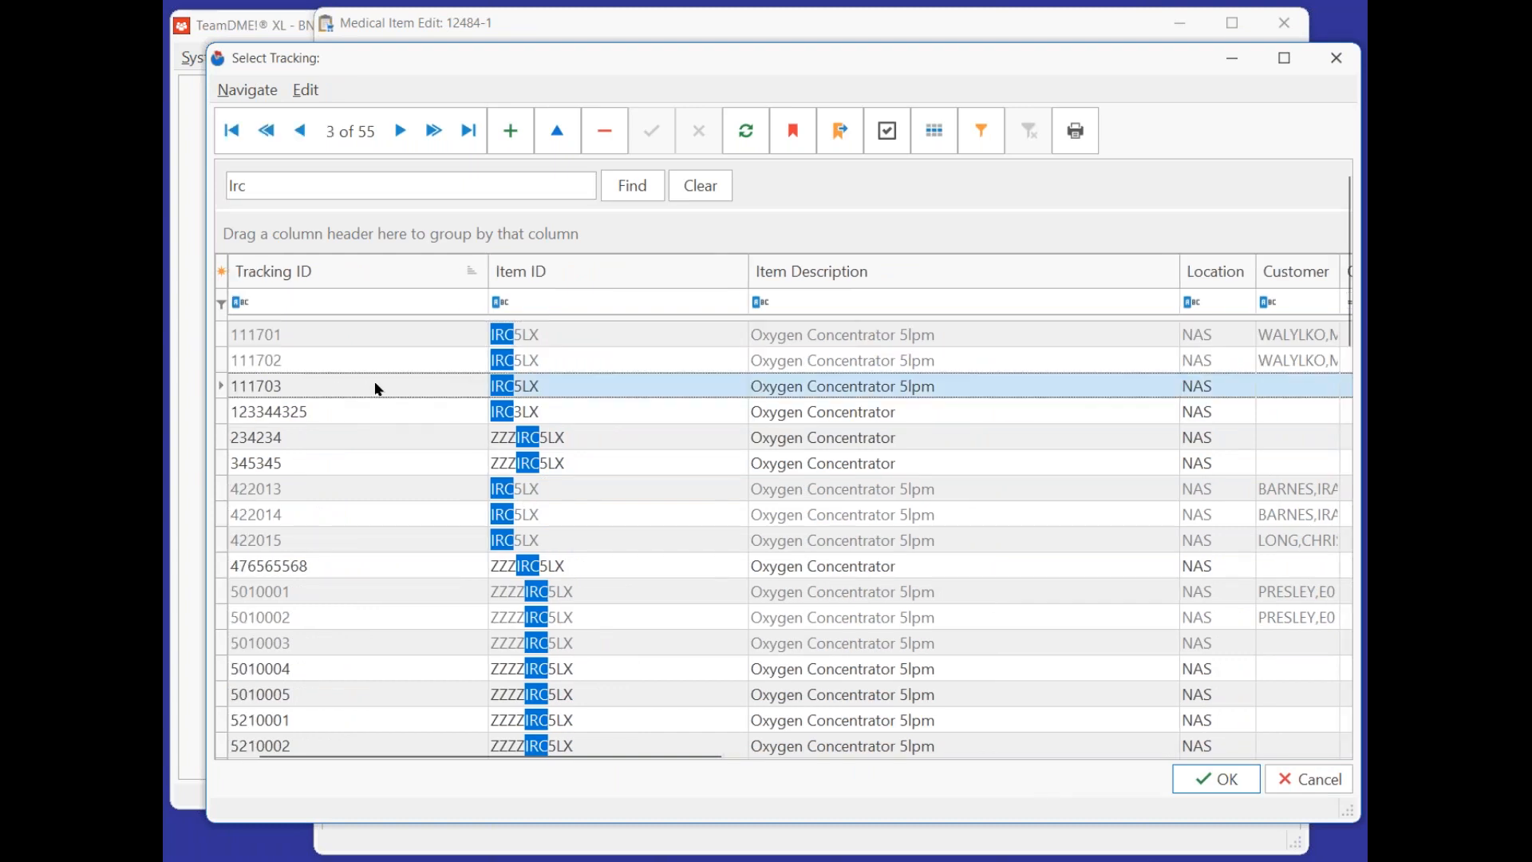
pyautogui.click(1293, 387)
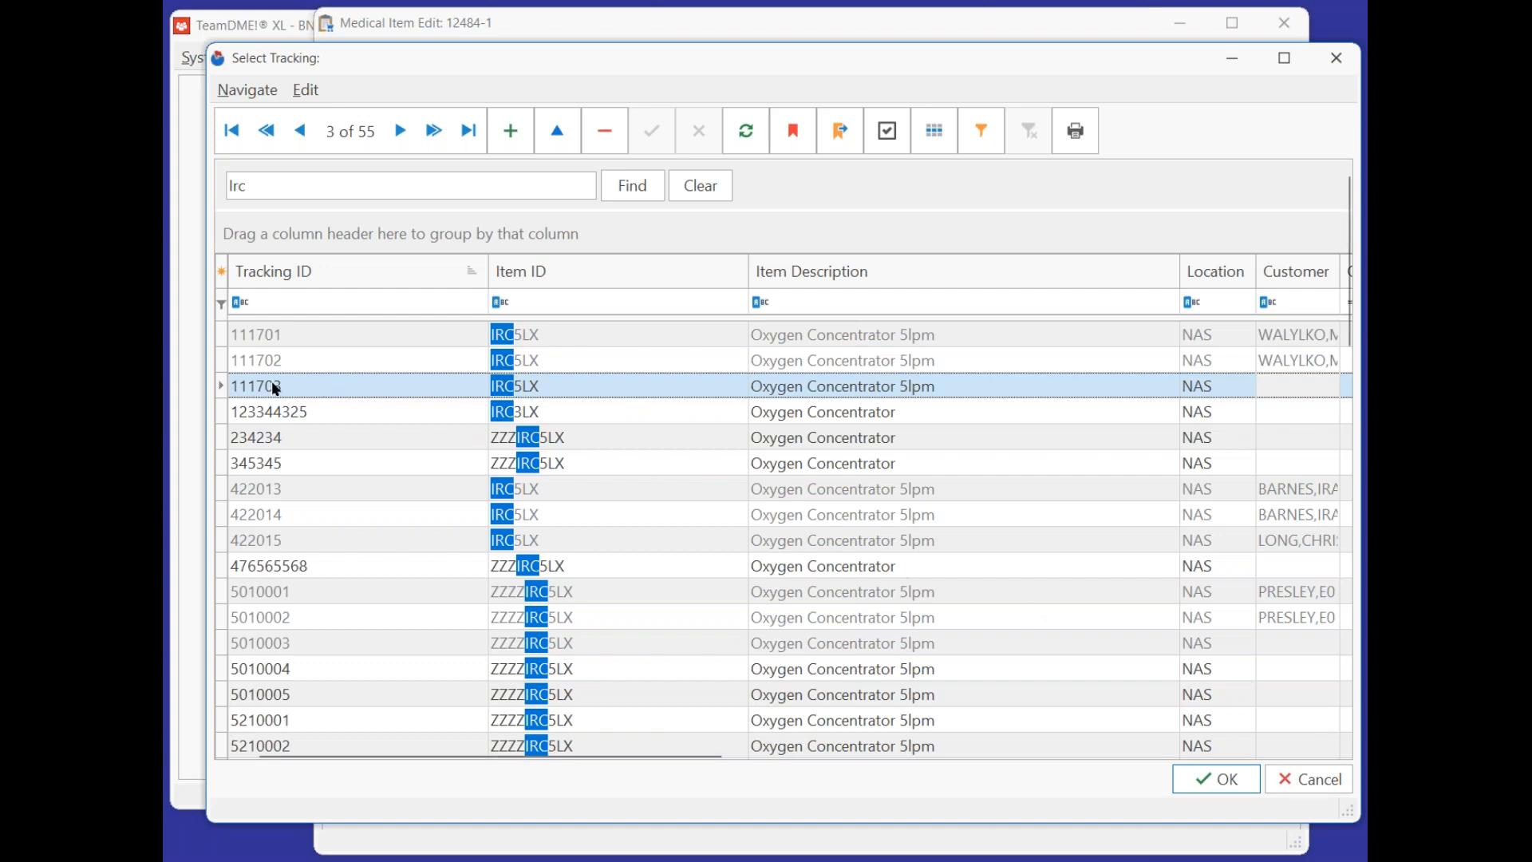
pyautogui.click(1223, 781)
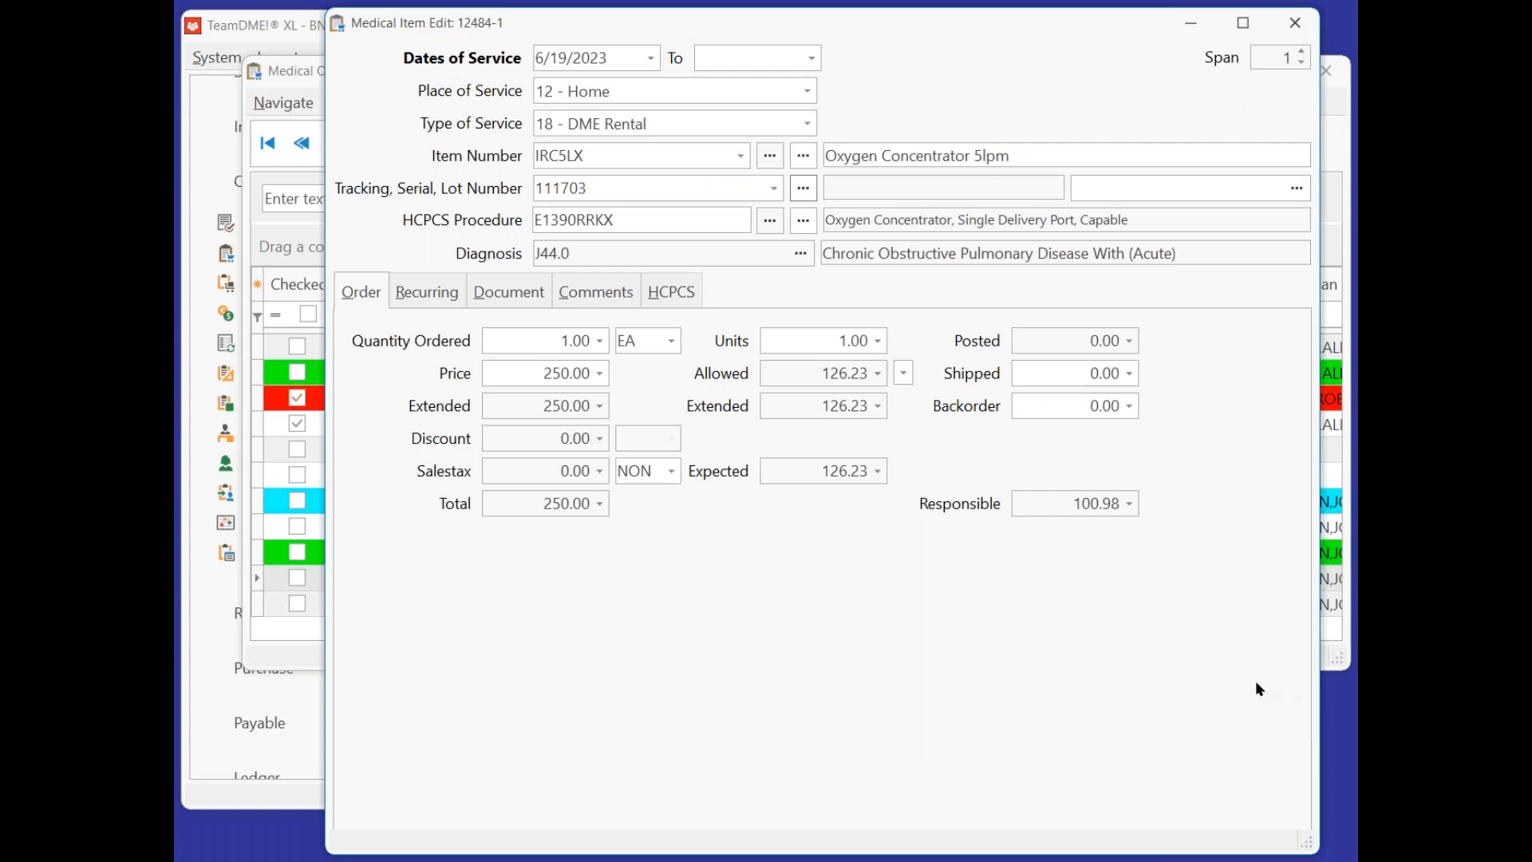
pyautogui.scroll(-3, 1255, 681)
pyautogui.click(1173, 813)
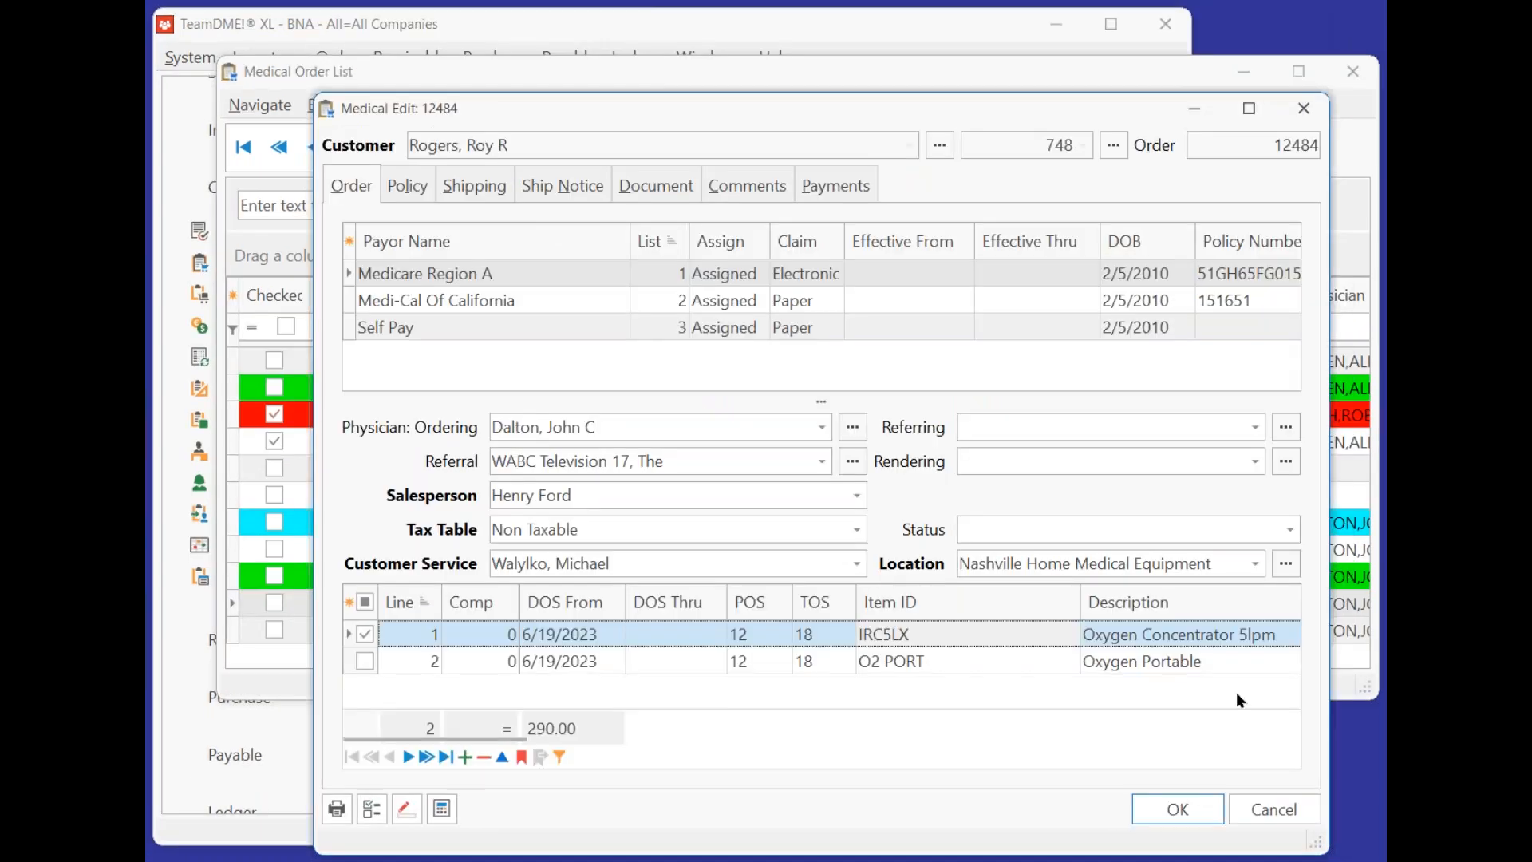
# Mark the oxygen concentrator and portable oxygen lines as delivered and save the oxygen order.
pyautogui.click(405, 808)
pyautogui.click(404, 809)
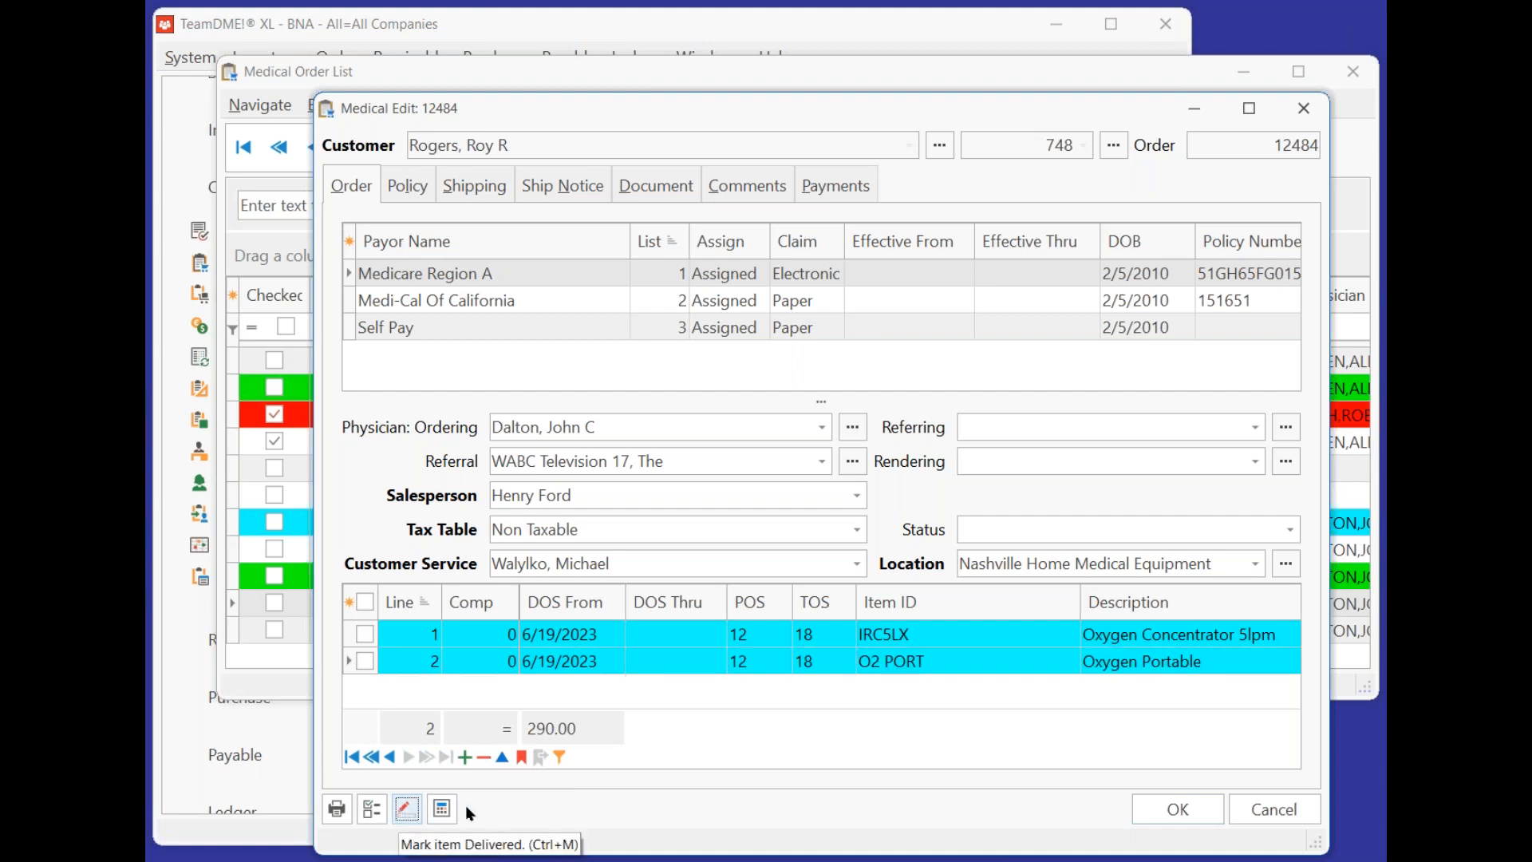
pyautogui.click(1179, 808)
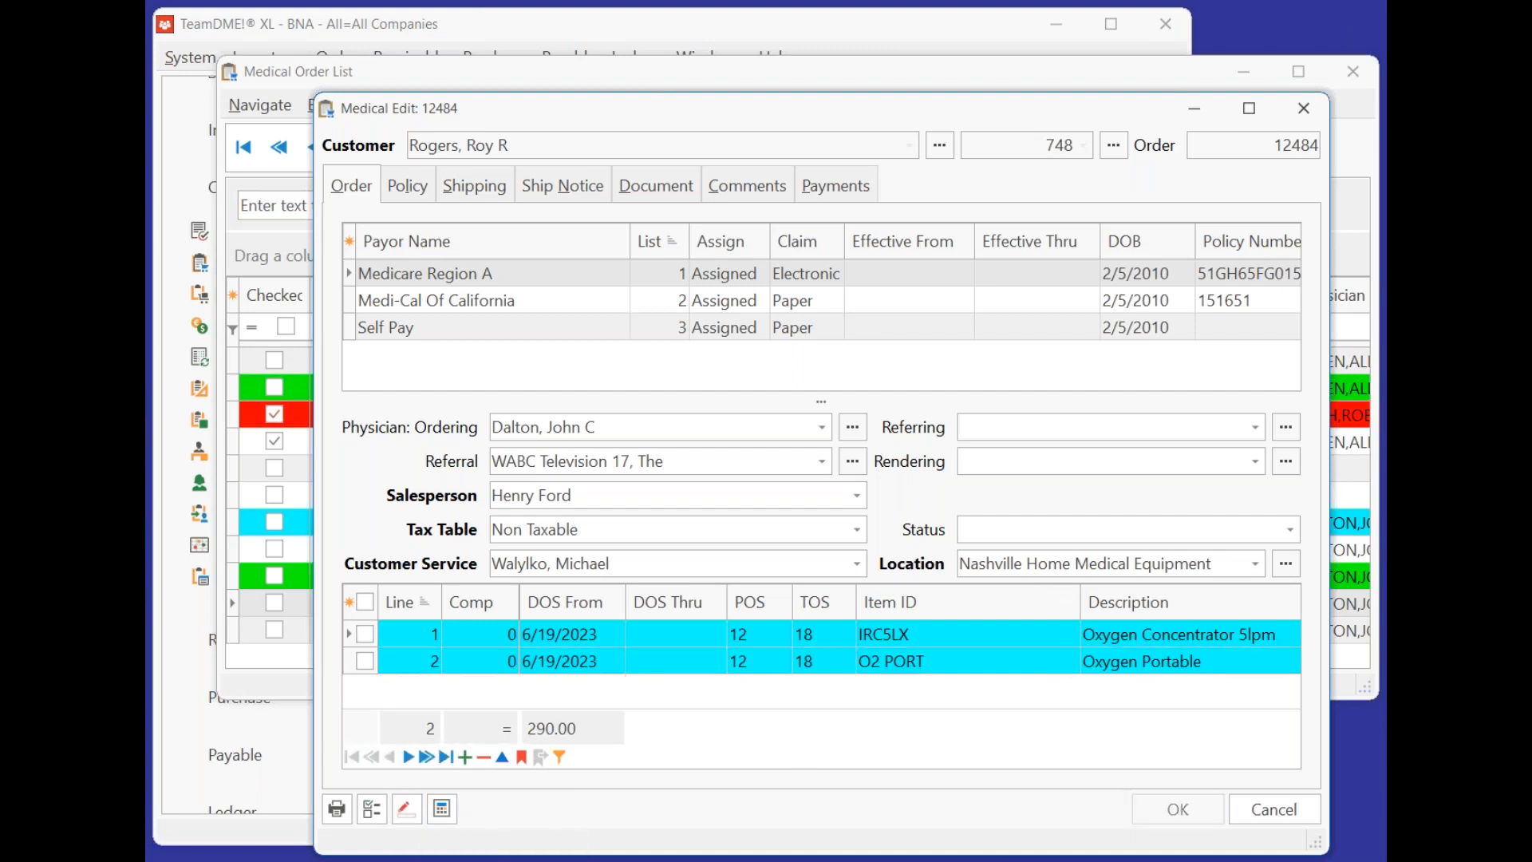
# Review the customer's orders in the order list, checking the oxygen order and the quad cane order without editing them.
pyautogui.click(993, 638)
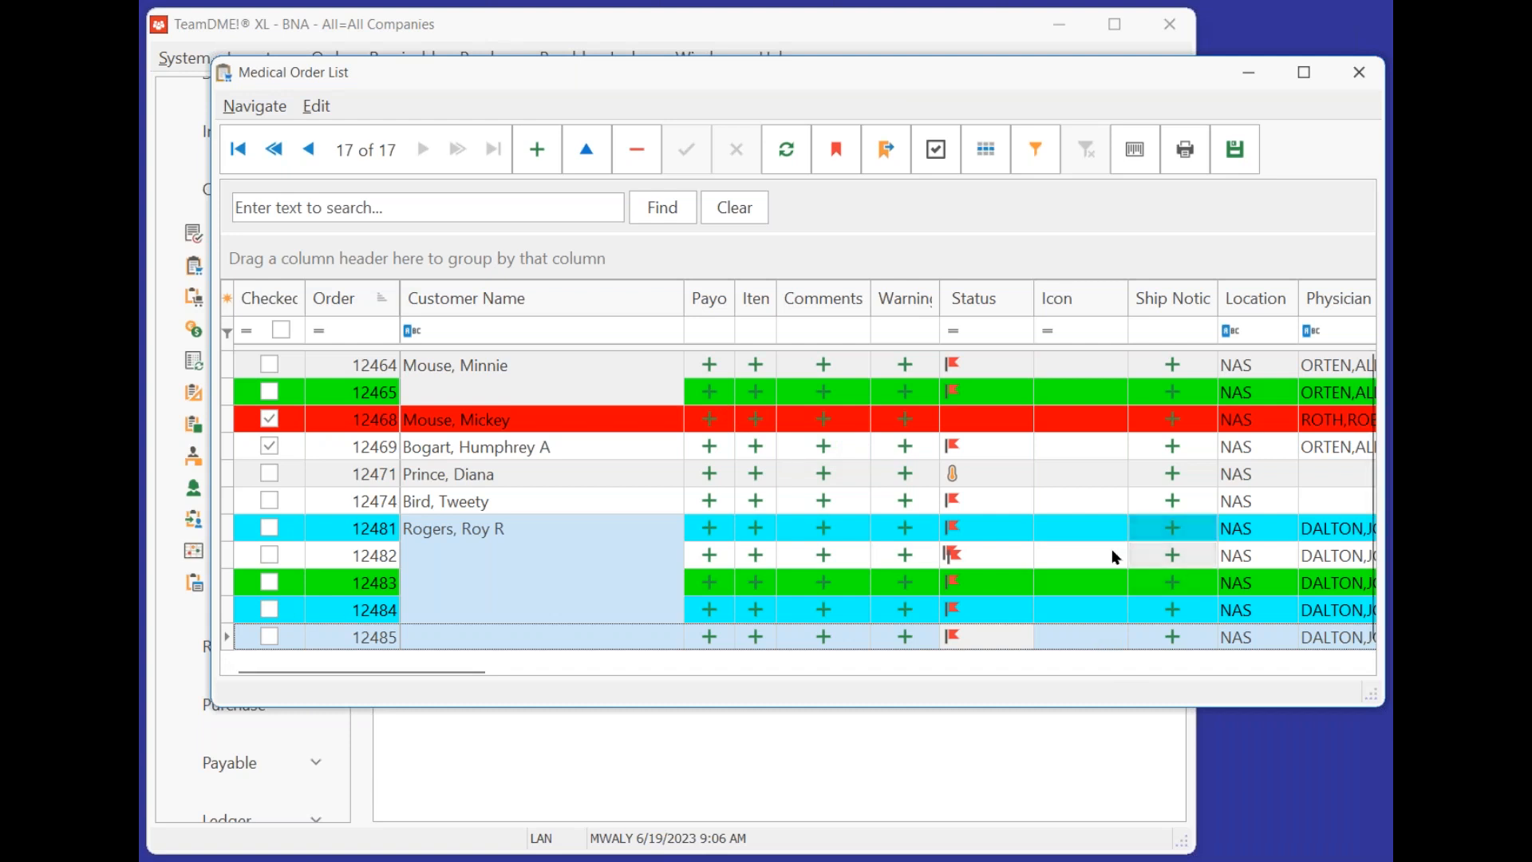
pyautogui.click(989, 603)
pyautogui.click(1052, 530)
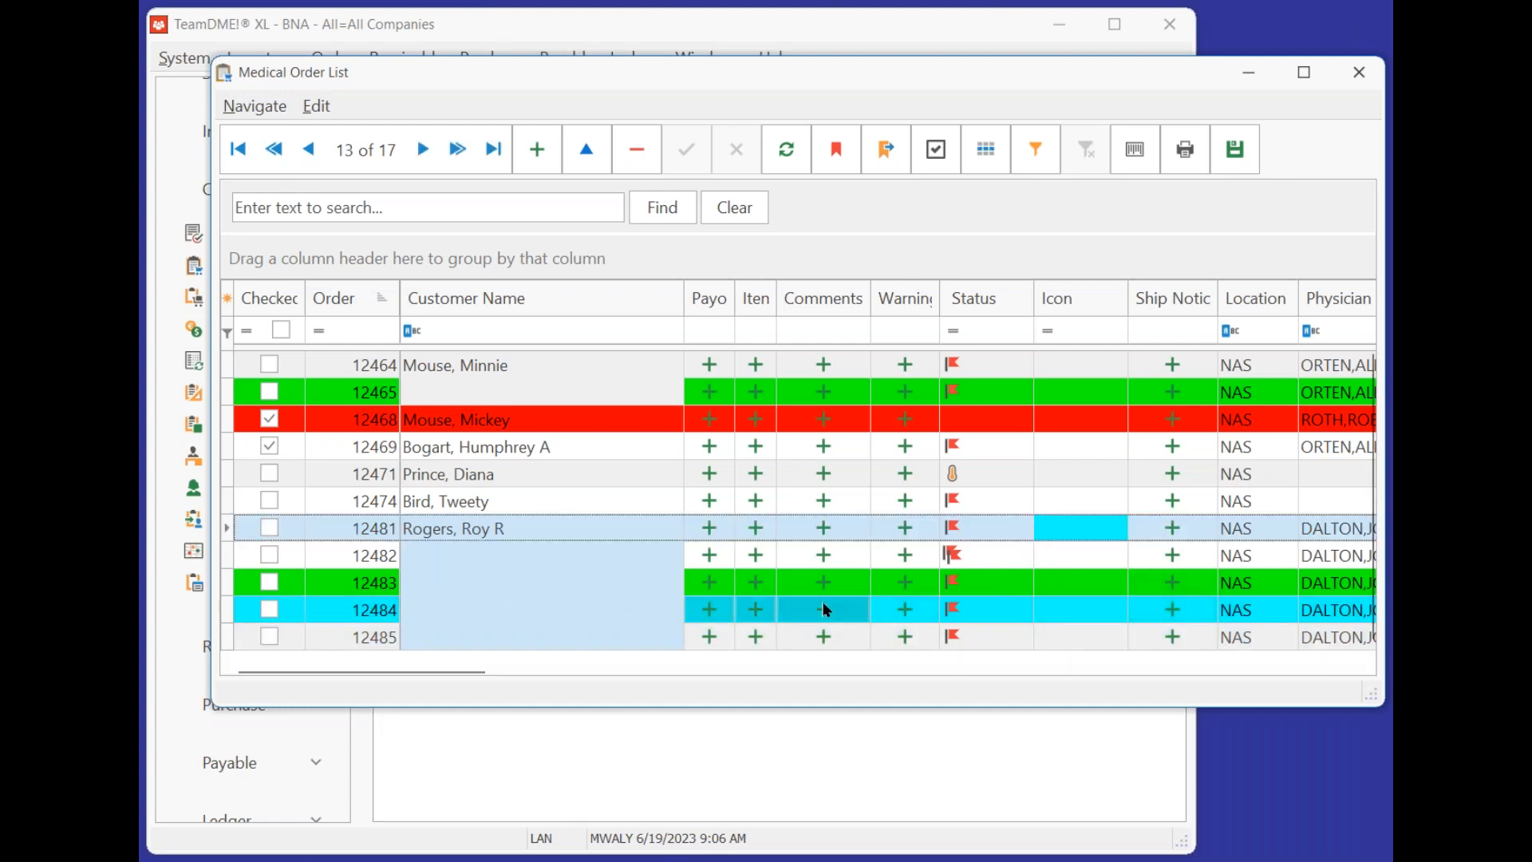
pyautogui.click(998, 611)
pyautogui.doubleClick(998, 610)
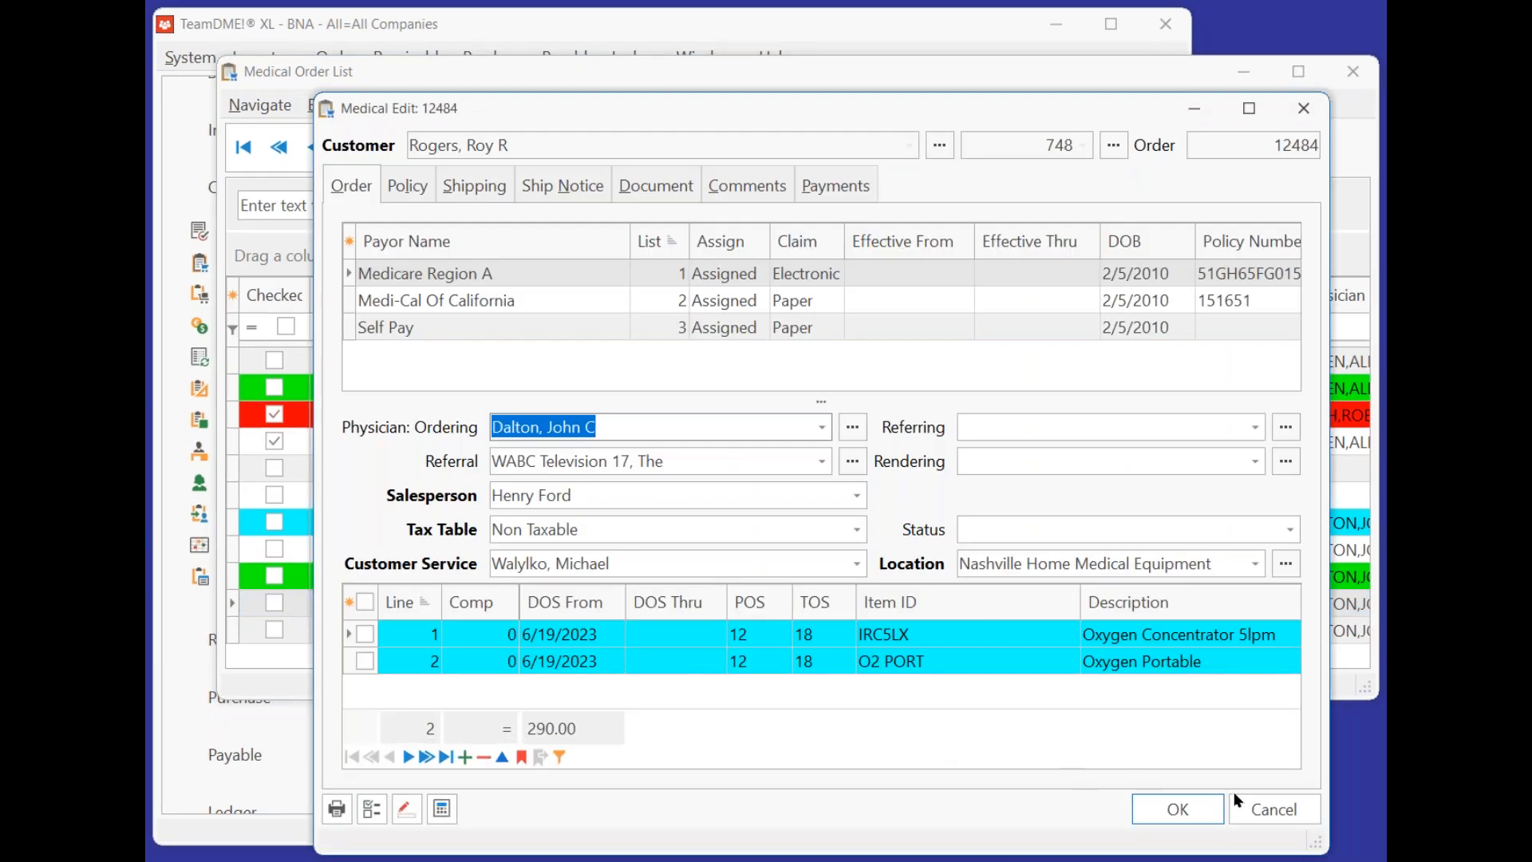
pyautogui.click(1270, 808)
pyautogui.click(999, 525)
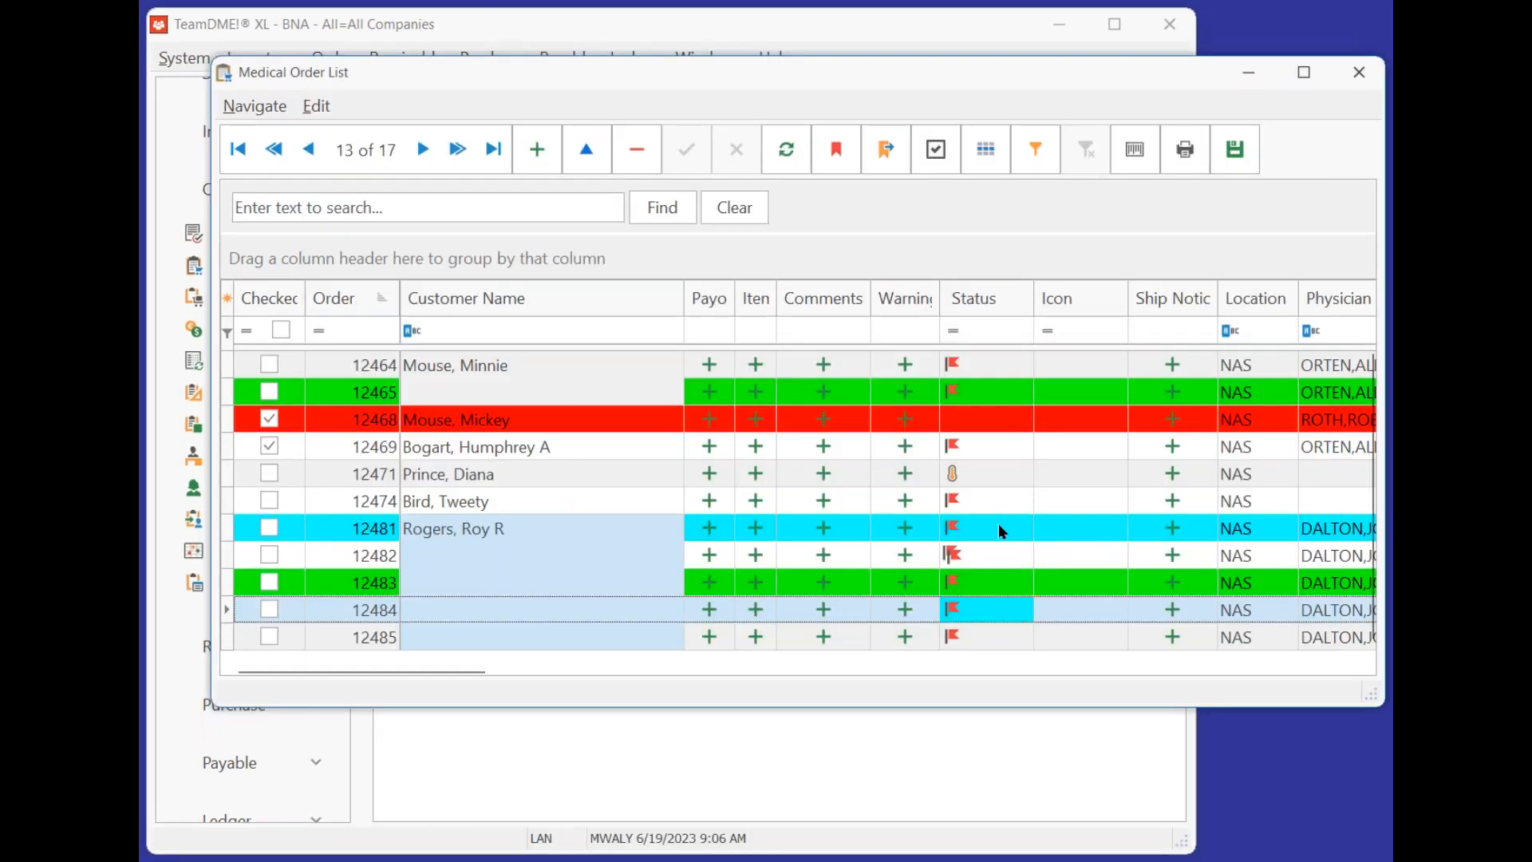
pyautogui.doubleClick(999, 527)
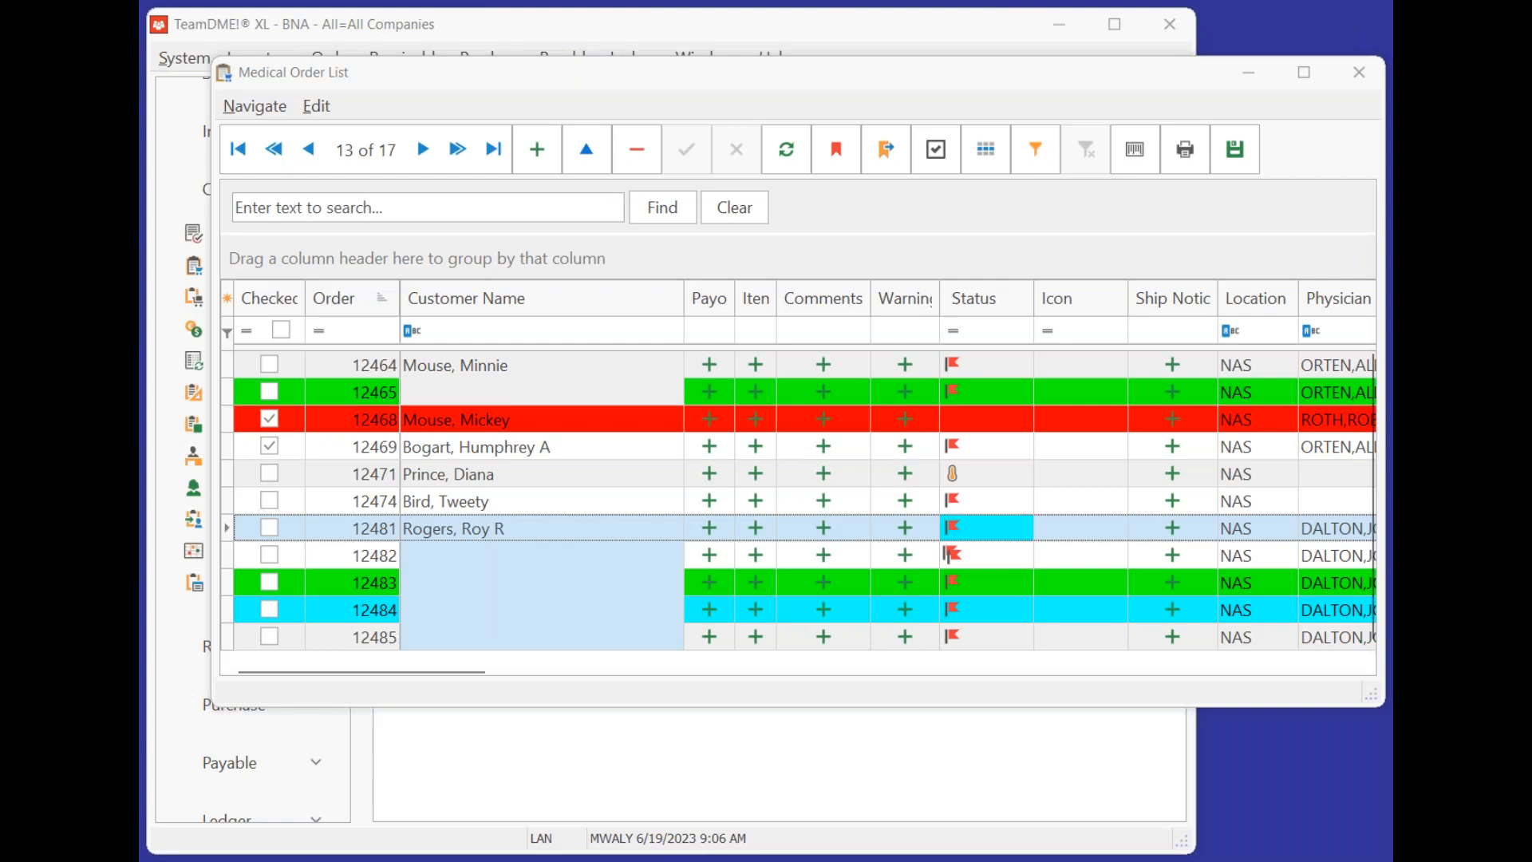
pyautogui.click(1267, 810)
pyautogui.click(1059, 557)
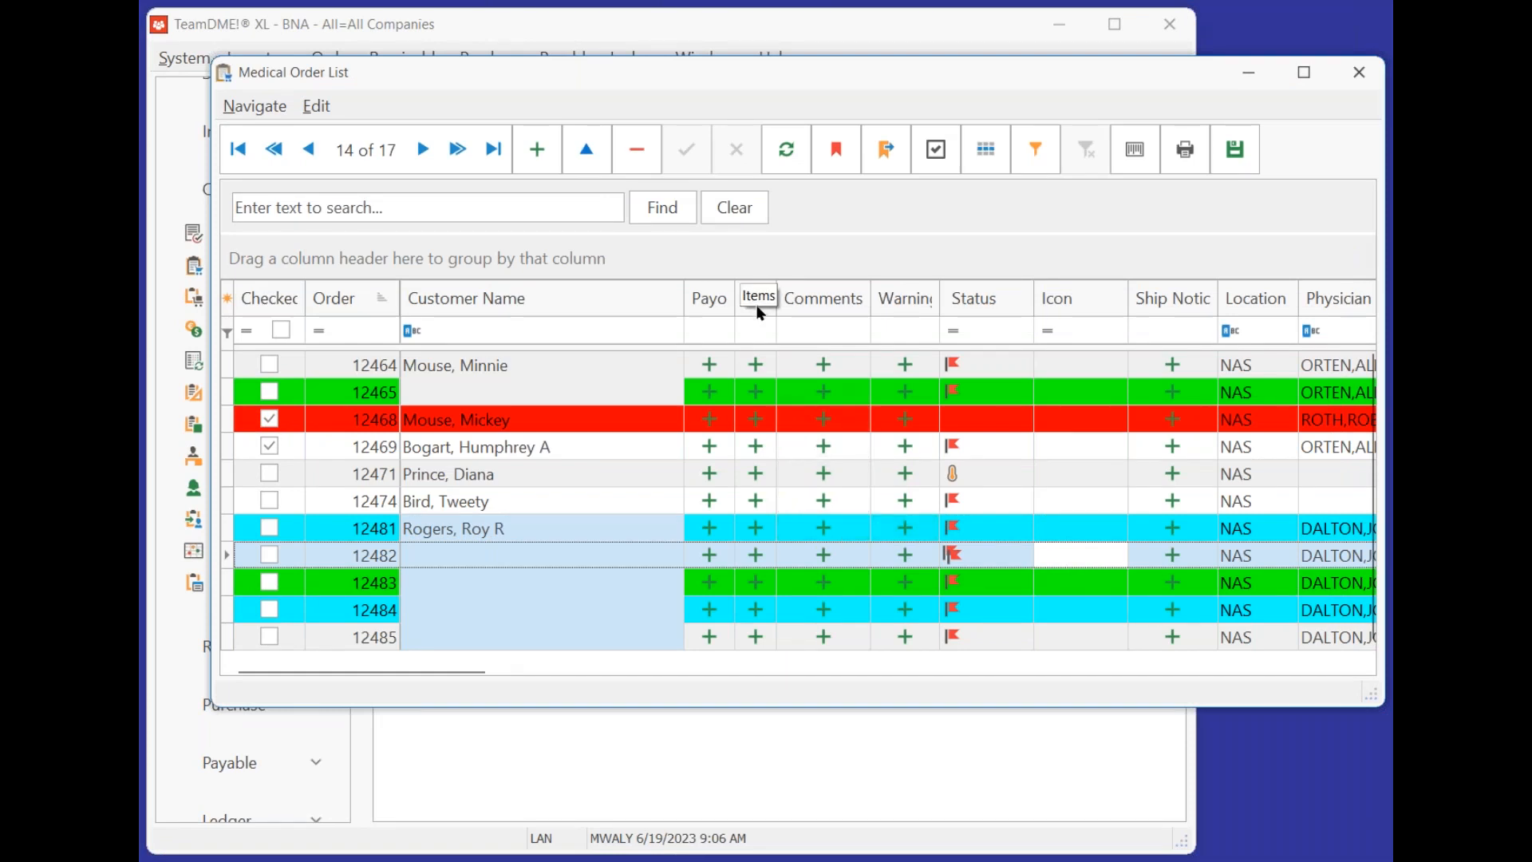
# Expand the item lines of the customer's quad cane order and oxygen order to inspect them, collapsing each again.
pyautogui.click(757, 530)
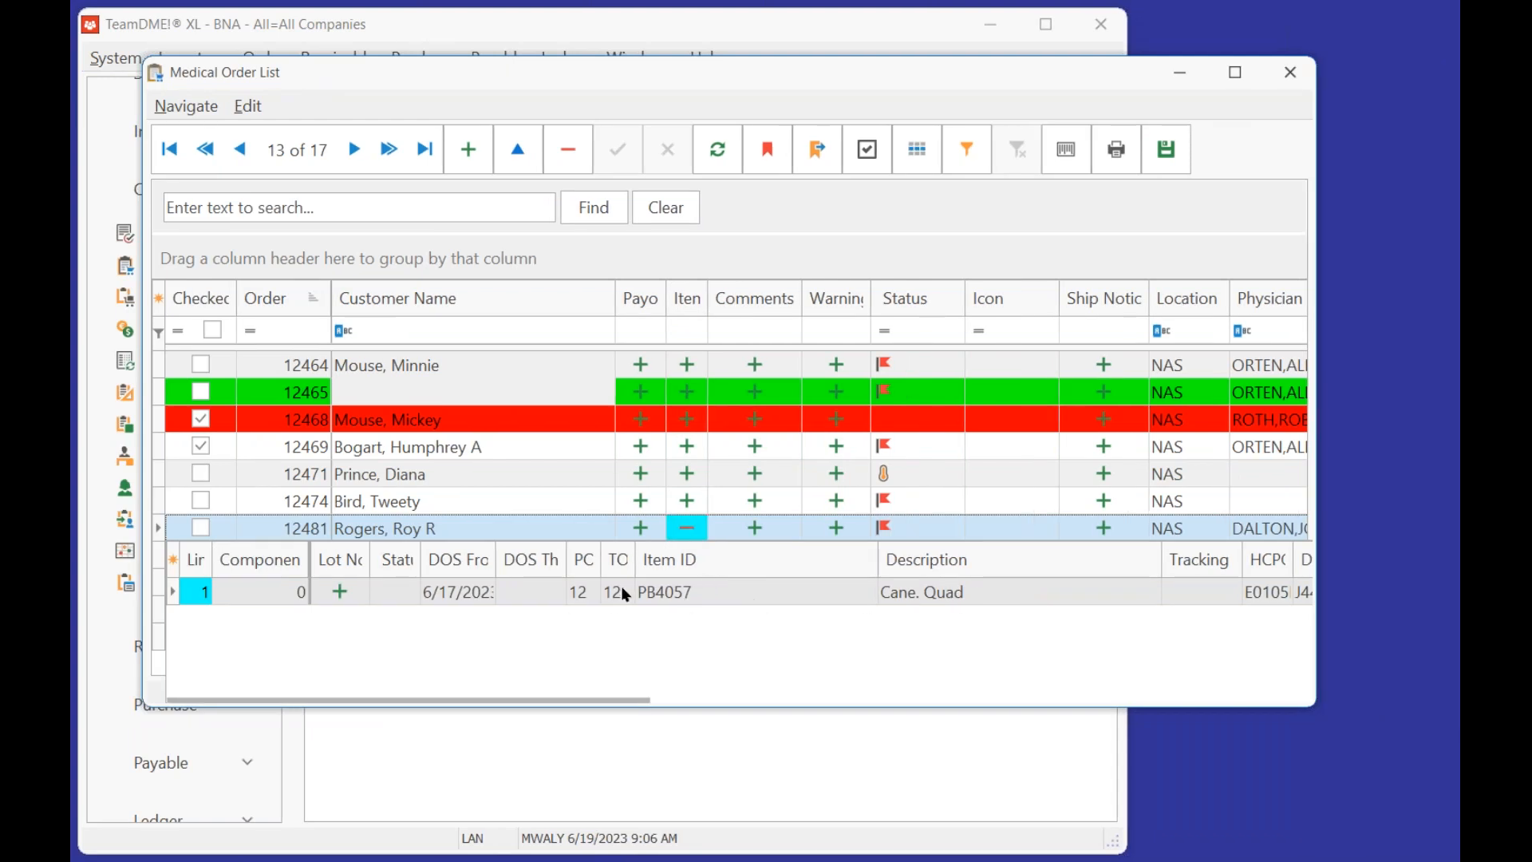
pyautogui.click(687, 528)
pyautogui.click(758, 609)
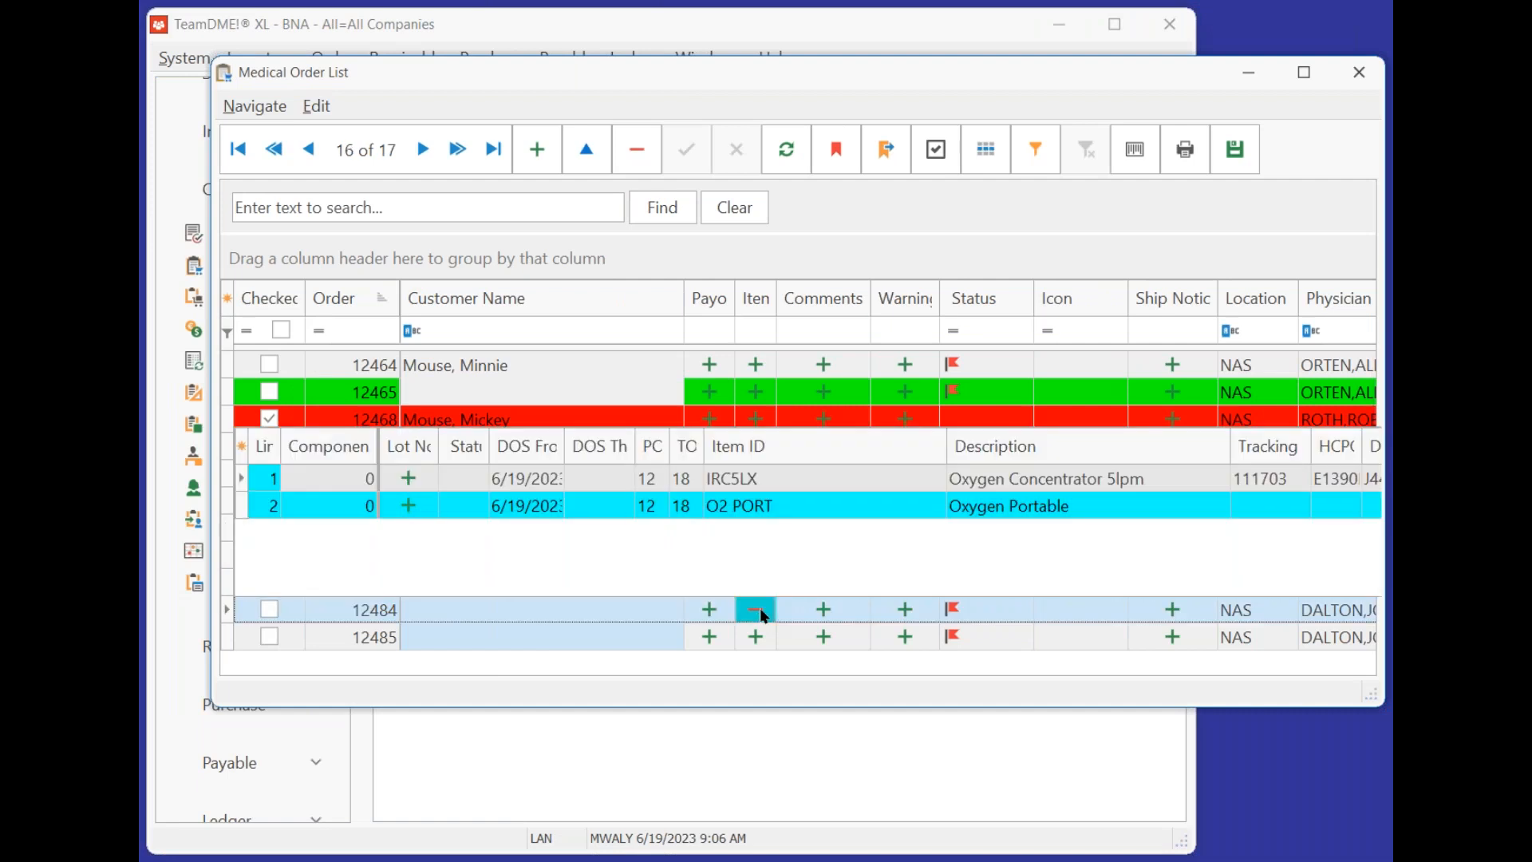
pyautogui.click(805, 501)
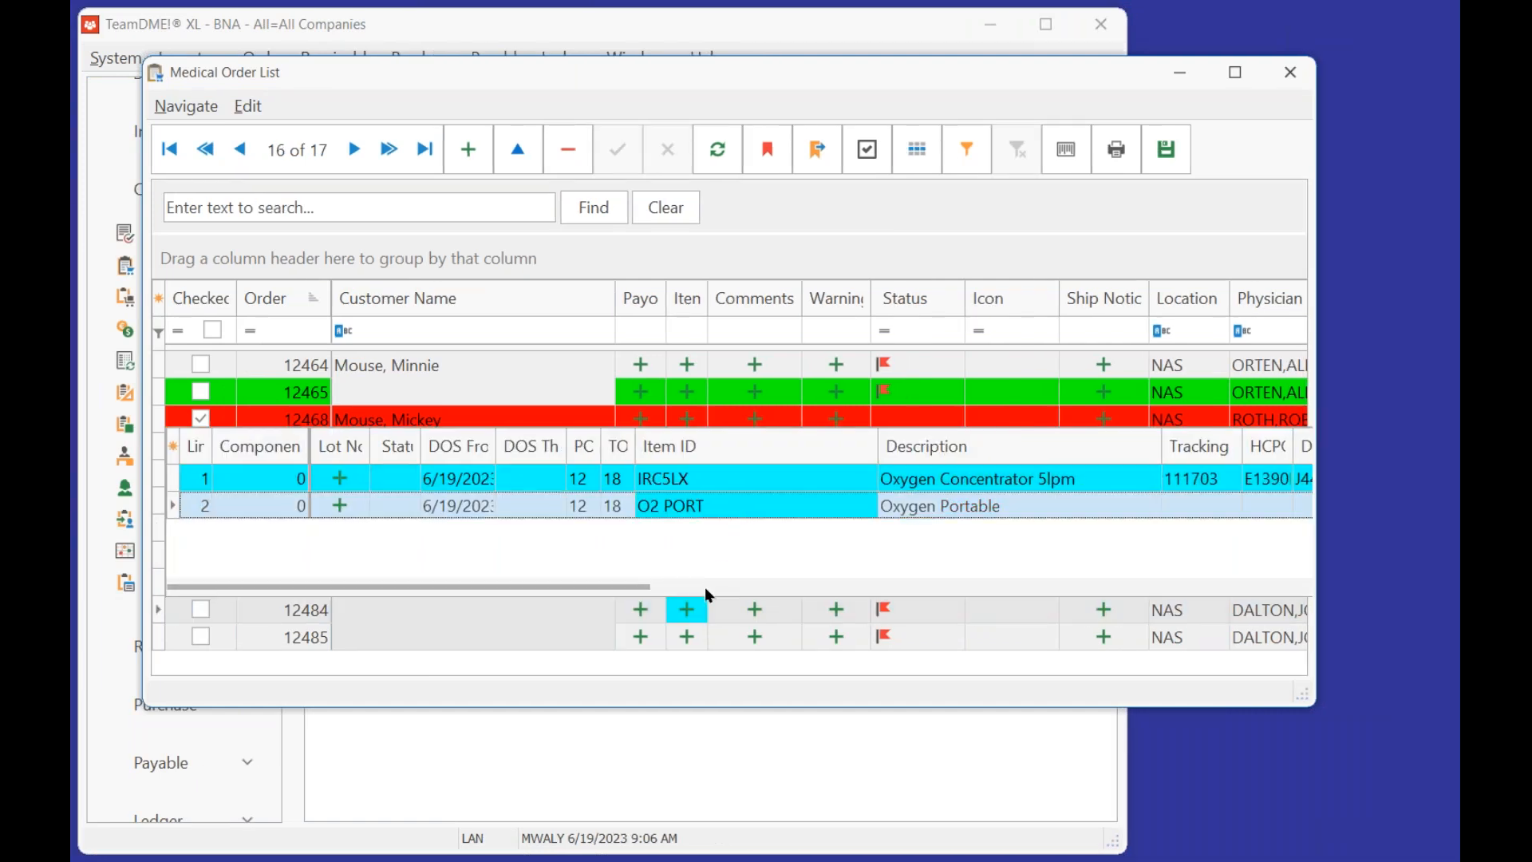
pyautogui.click(688, 421)
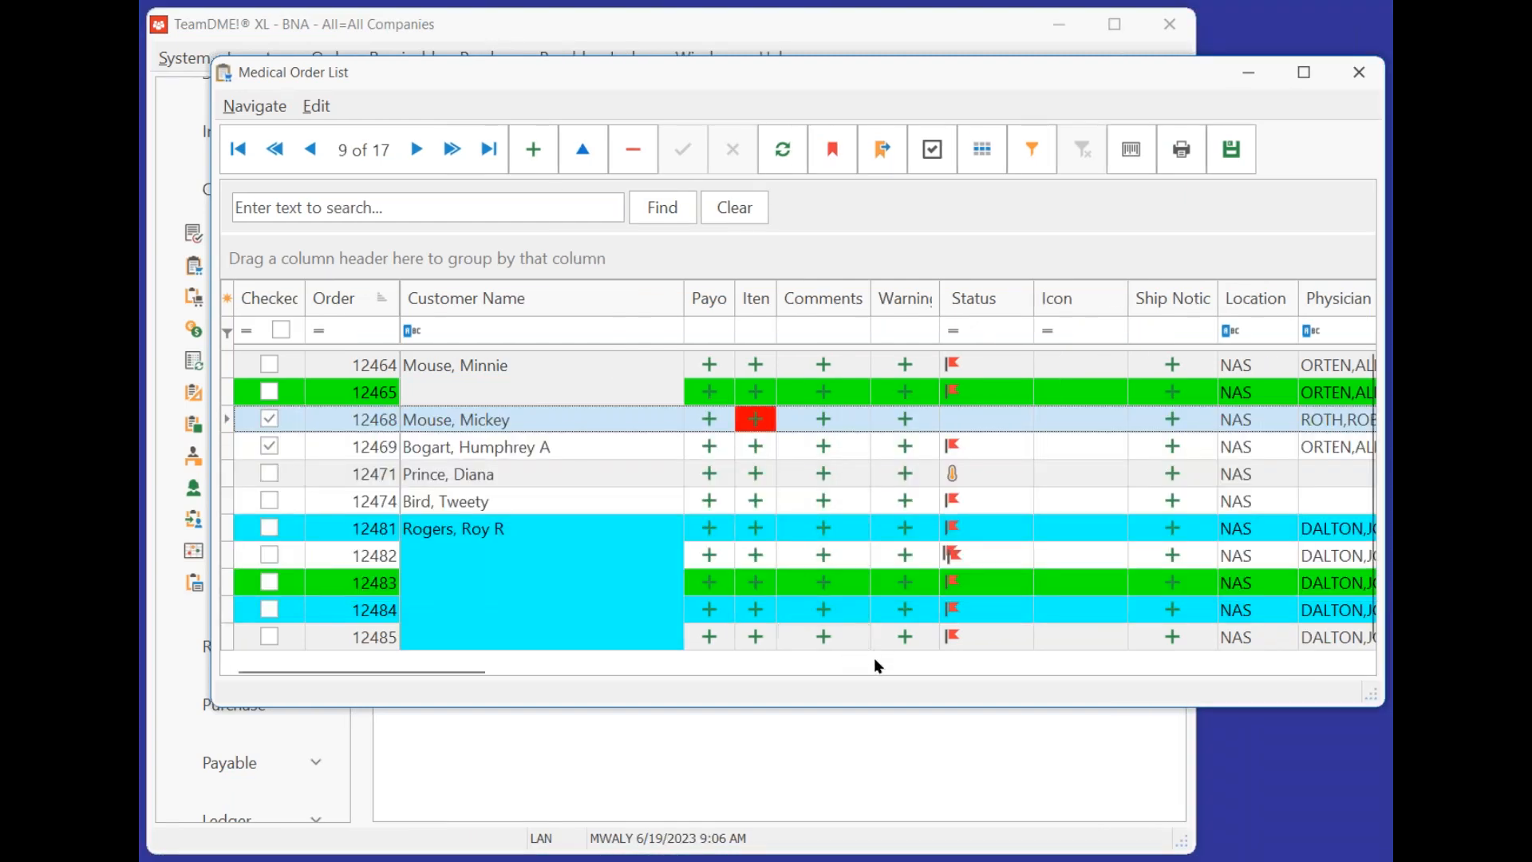
# Open the customer's enteral nutrition order and select its JEVITY line.
pyautogui.click(1034, 582)
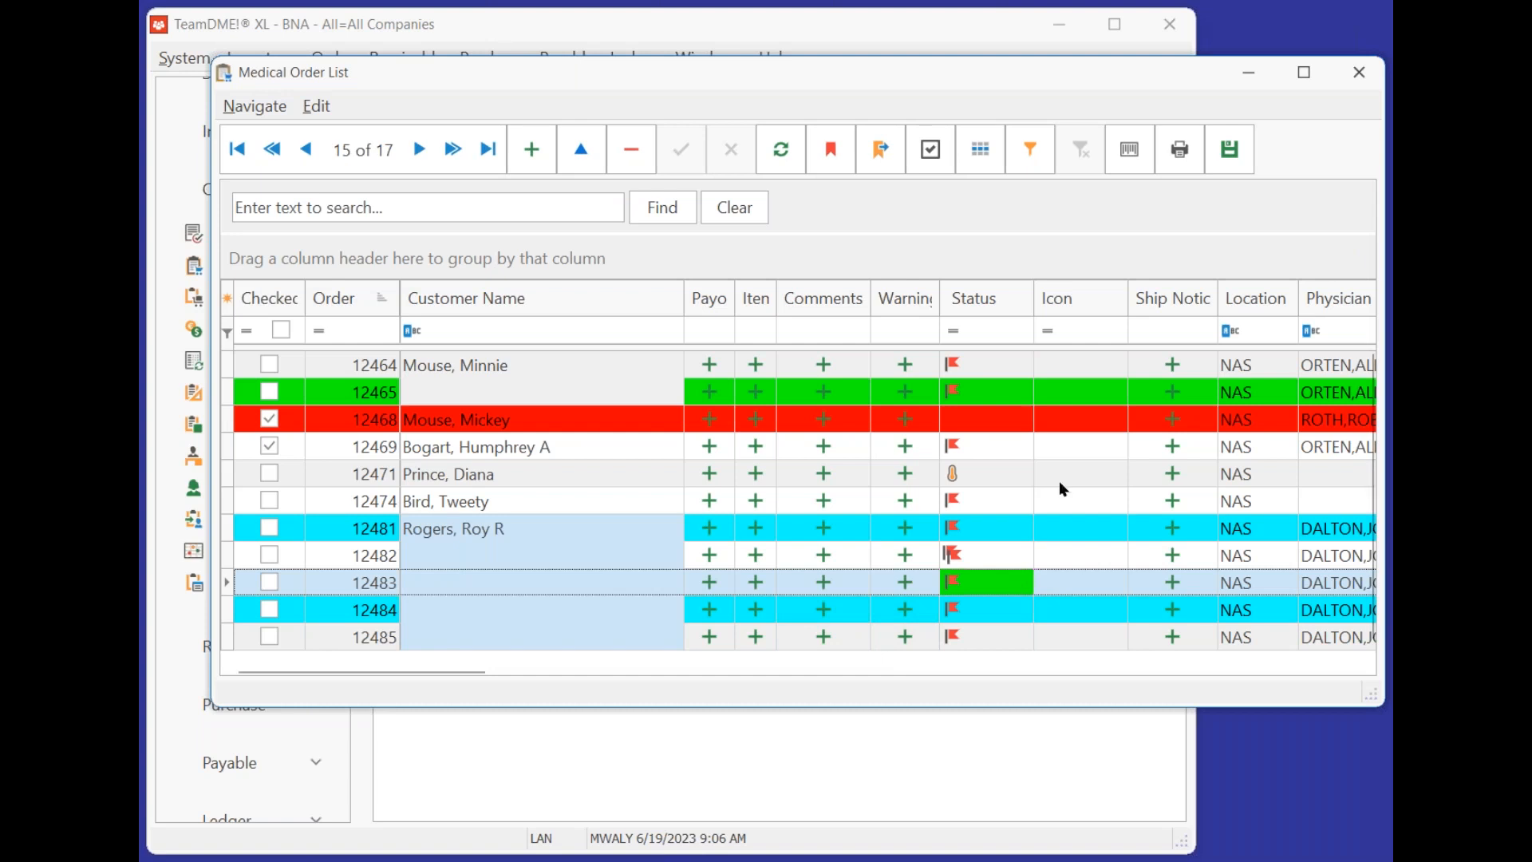
pyautogui.click(987, 636)
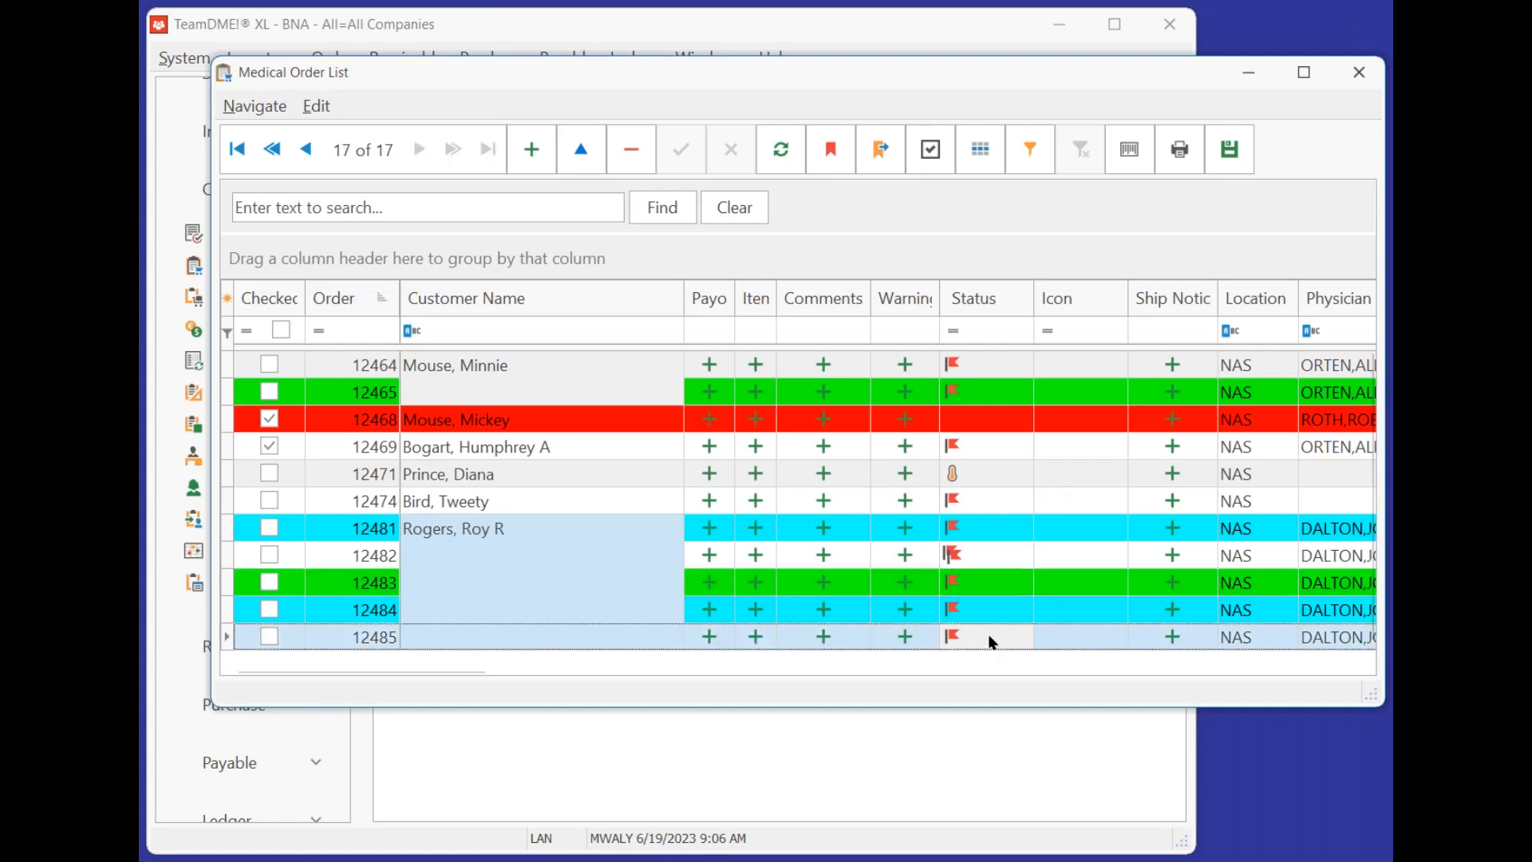
pyautogui.doubleClick(987, 636)
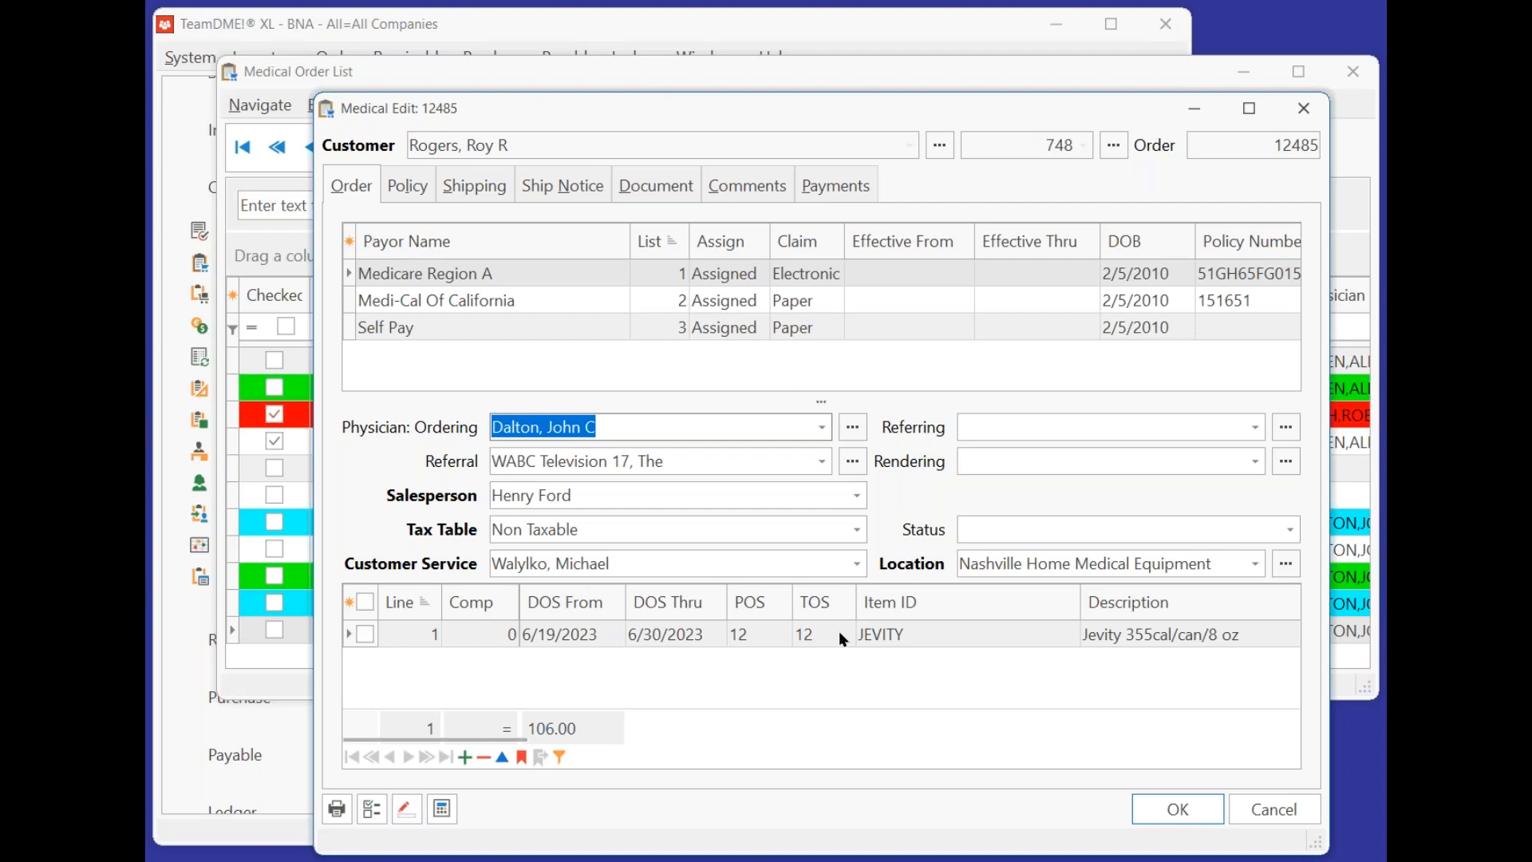
pyautogui.click(839, 631)
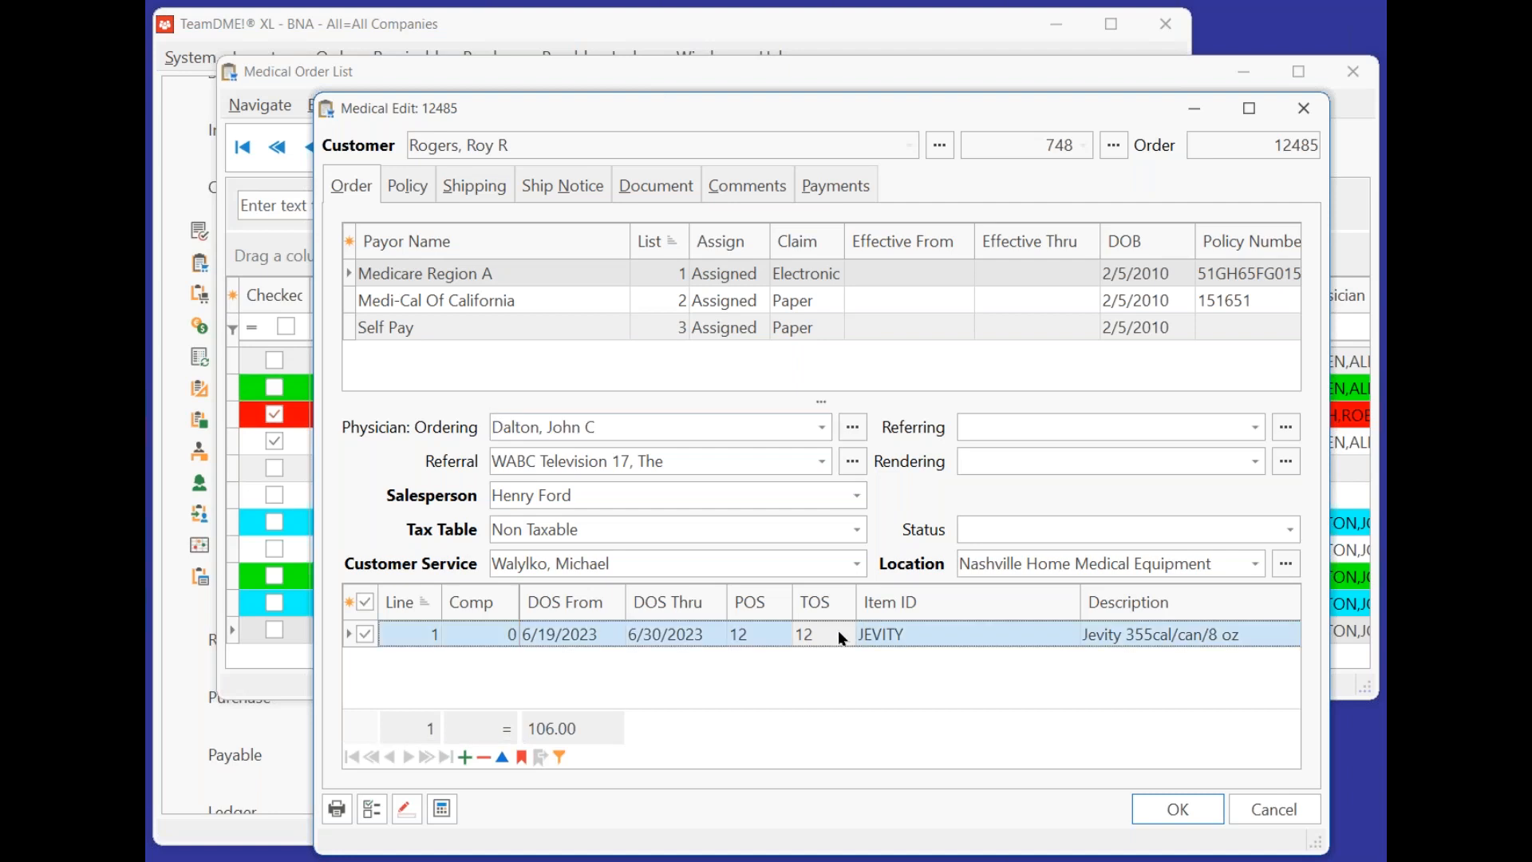
# Open the JEVITY line item of the order and set its shipped quantity to 18.
pyautogui.doubleClick(837, 630)
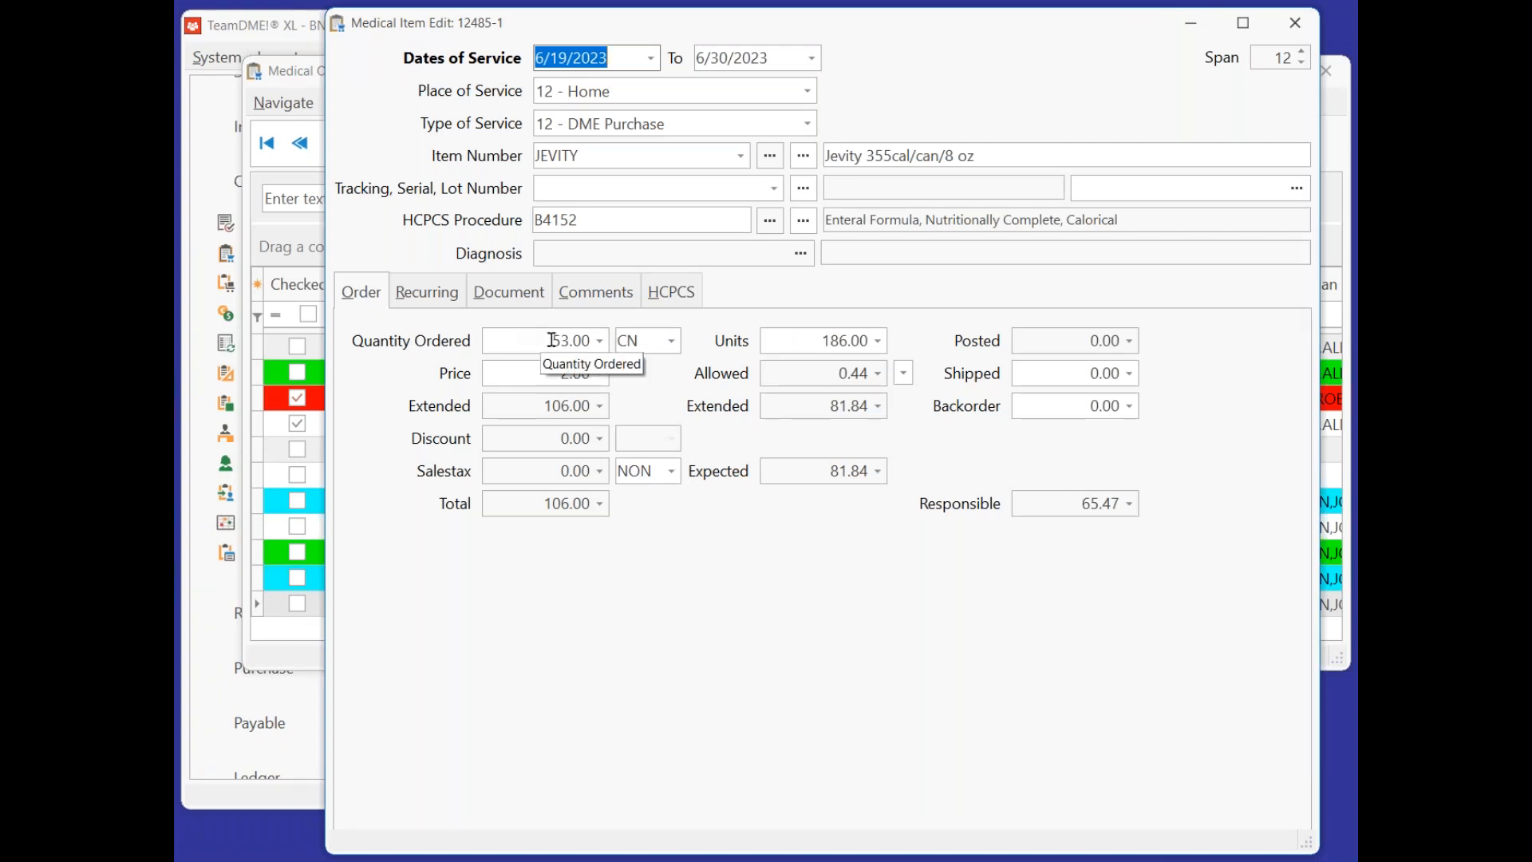
pyautogui.click(1066, 376)
pyautogui.moveTo(1066, 376); pyautogui.dragTo(998, 370)
pyautogui.write('18')
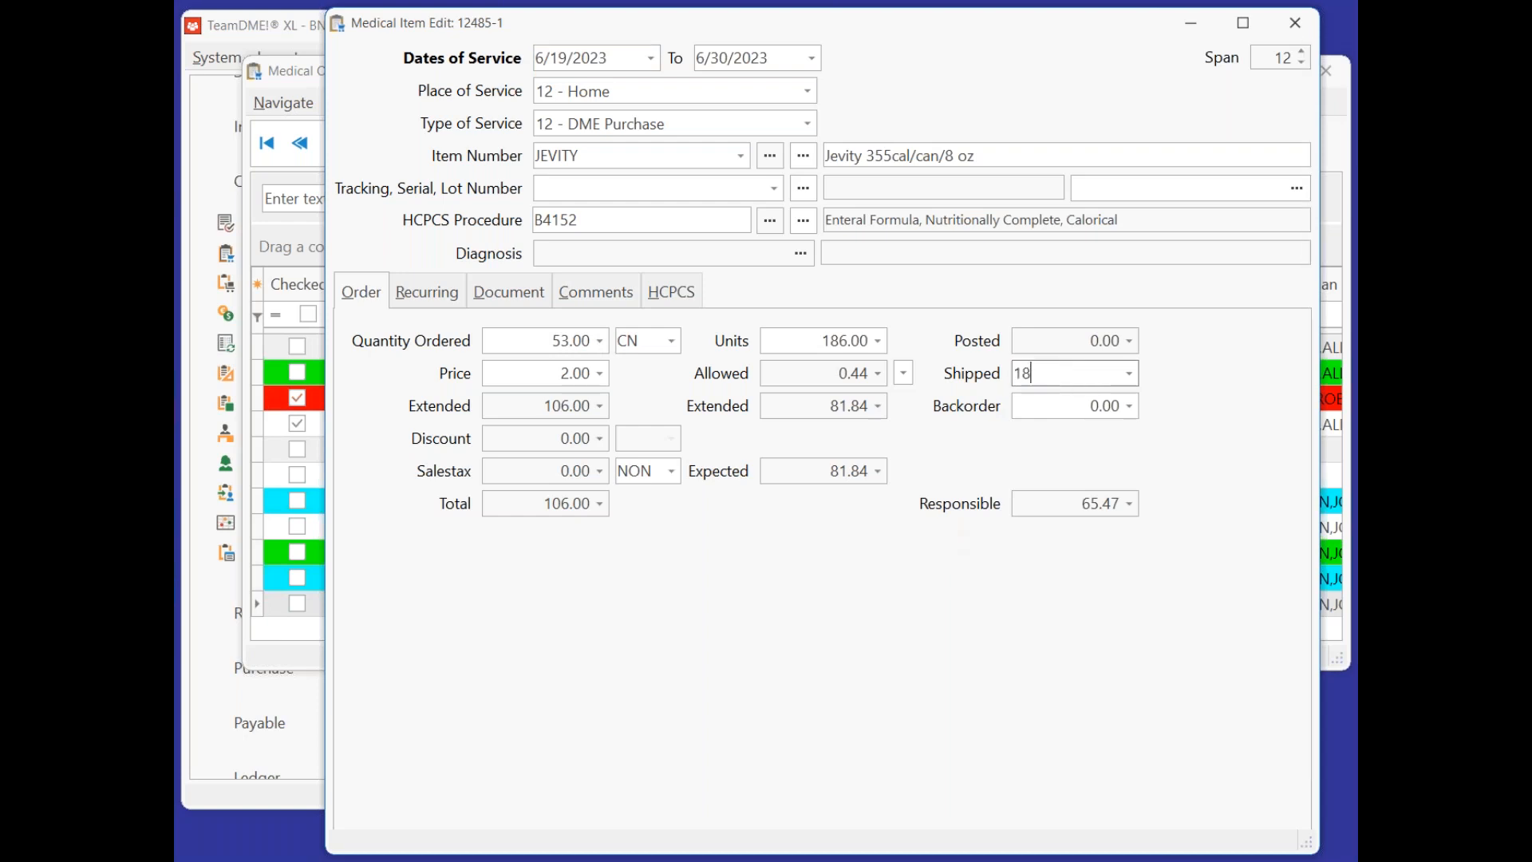
pyautogui.press('Tab')
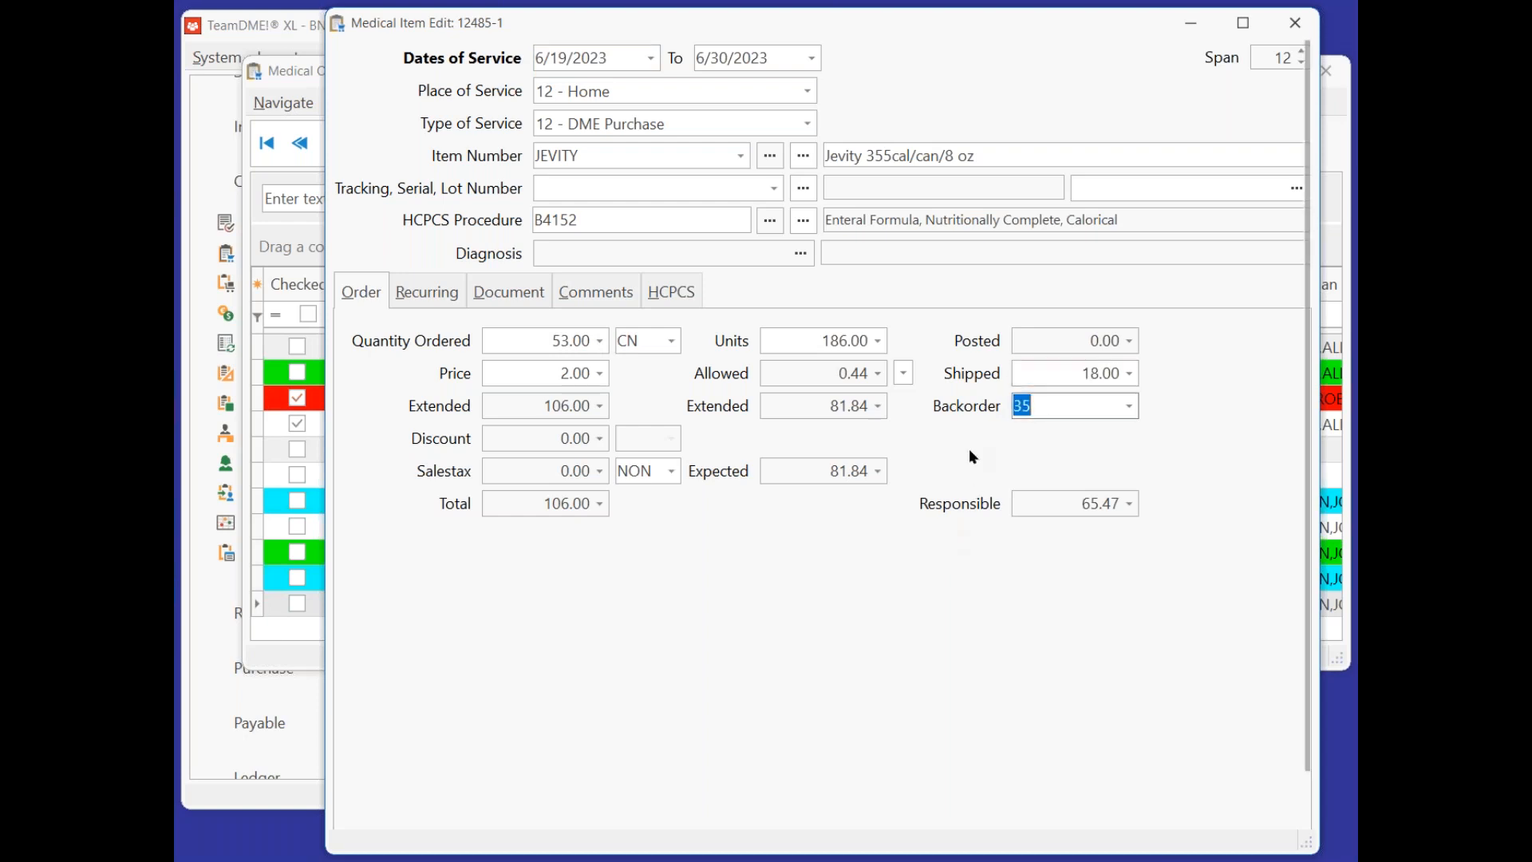
# Save the JEVITY item, accepting the ordered quantity despite low availability, and save the order.
pyautogui.click(1059, 372)
pyautogui.doubleClick(1058, 372)
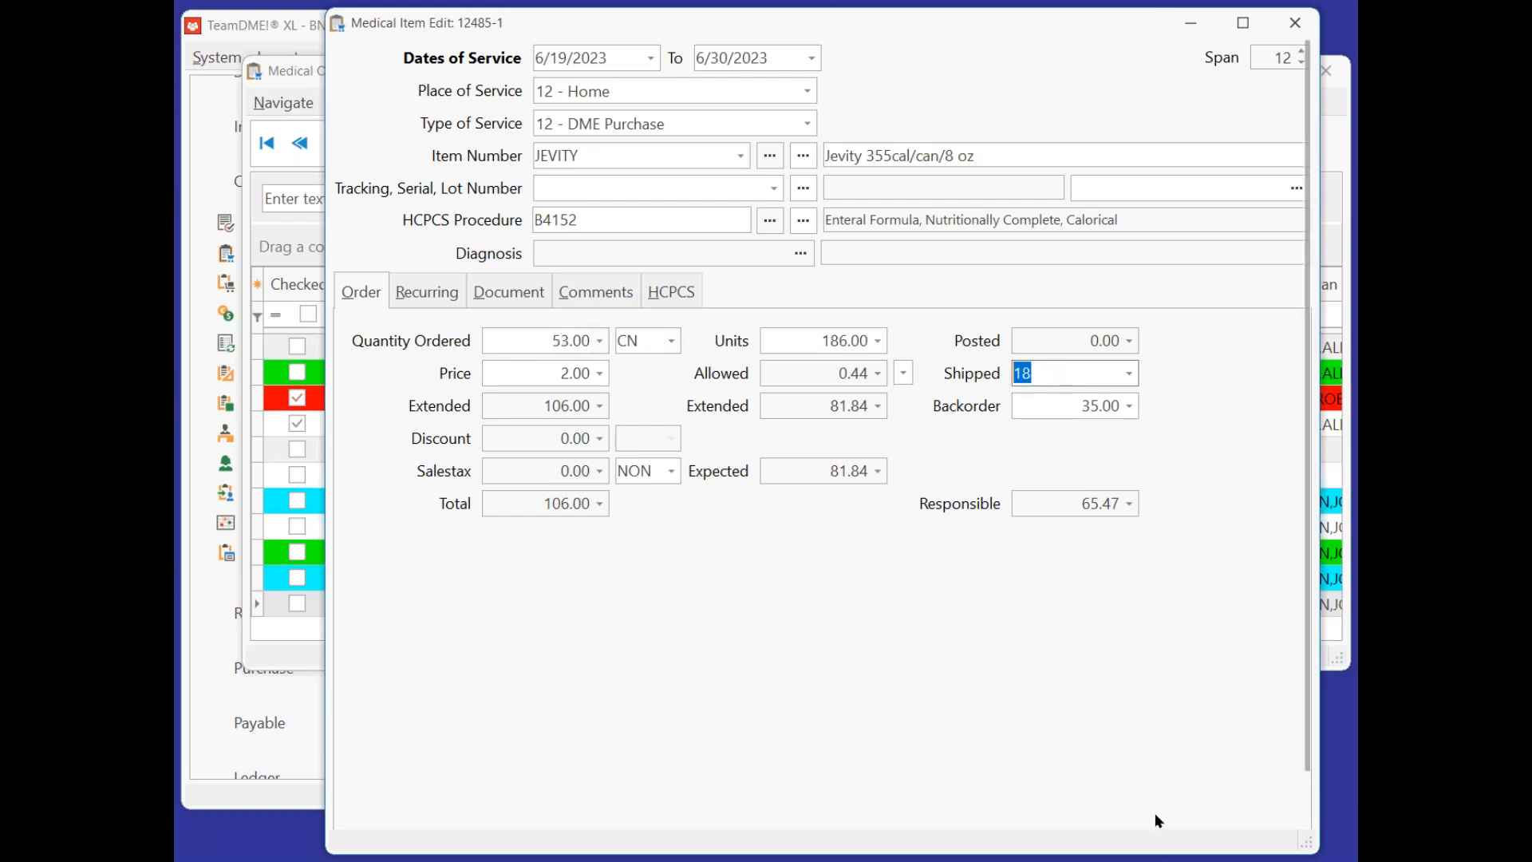
pyautogui.press('Return')
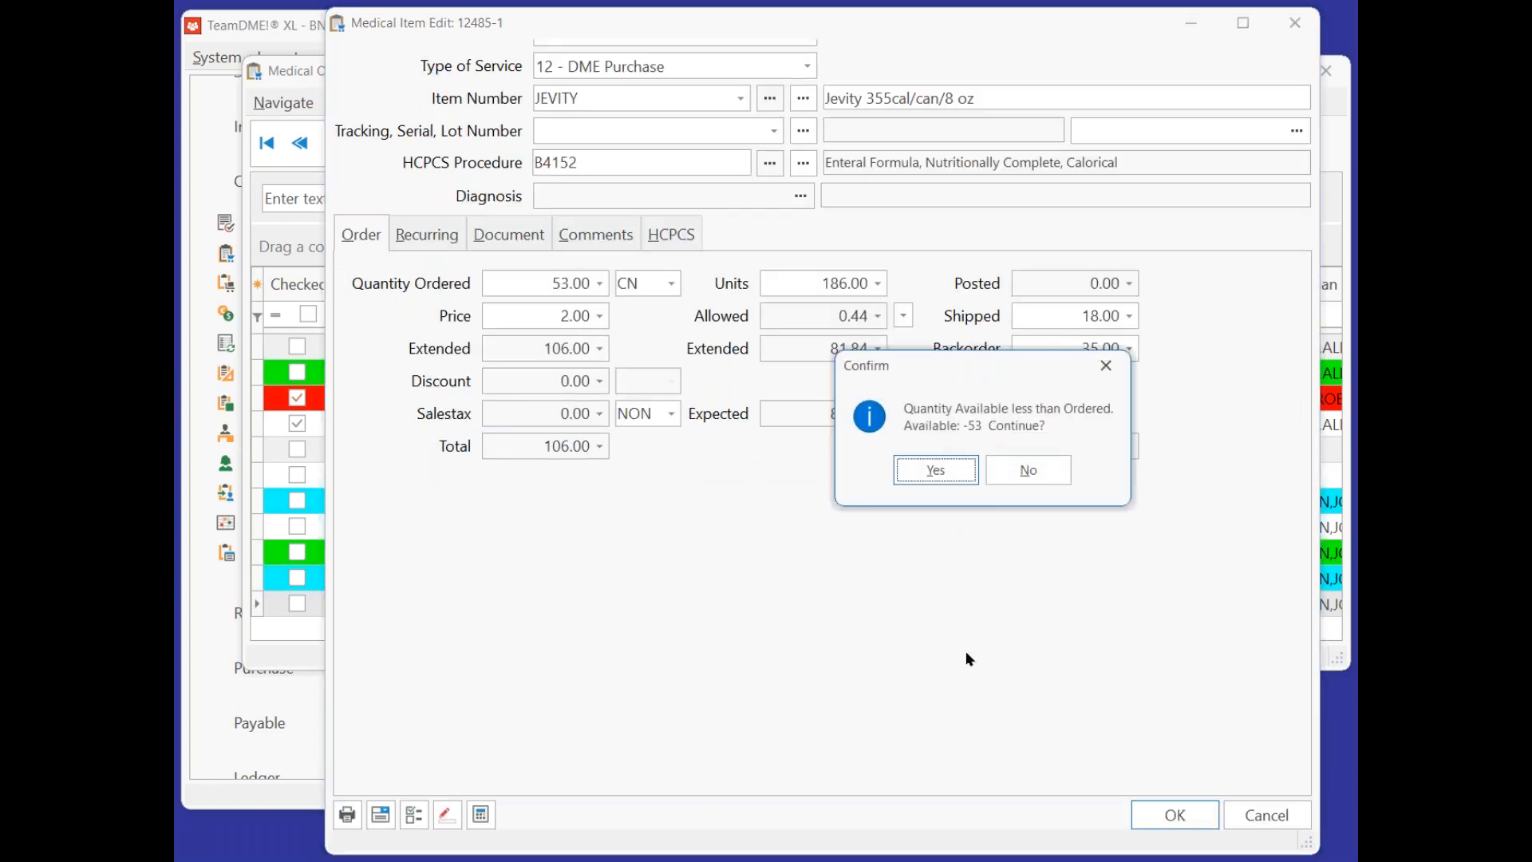
pyautogui.click(940, 472)
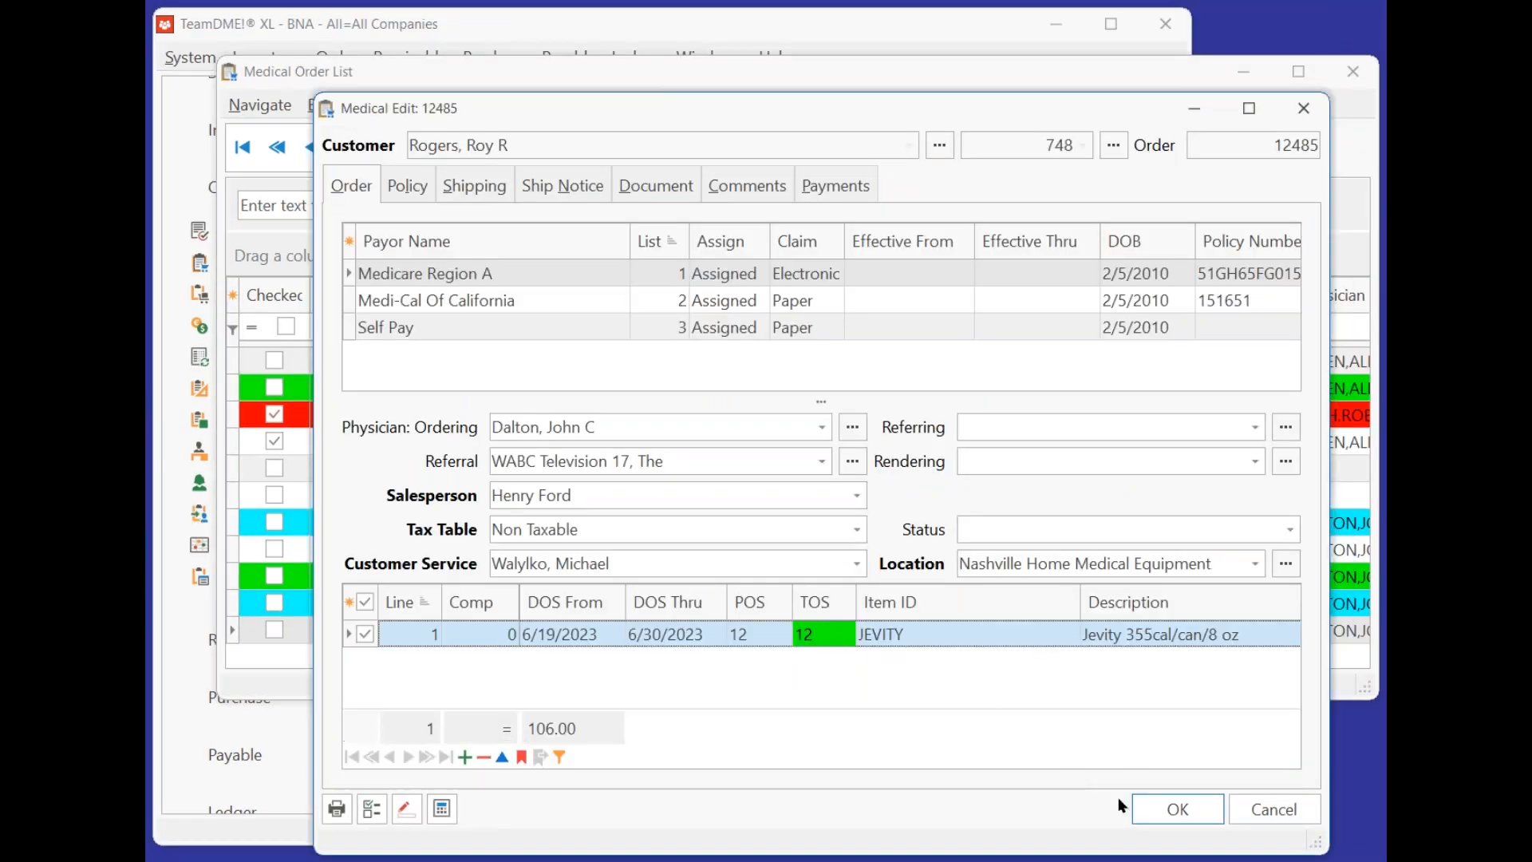
pyautogui.click(1156, 805)
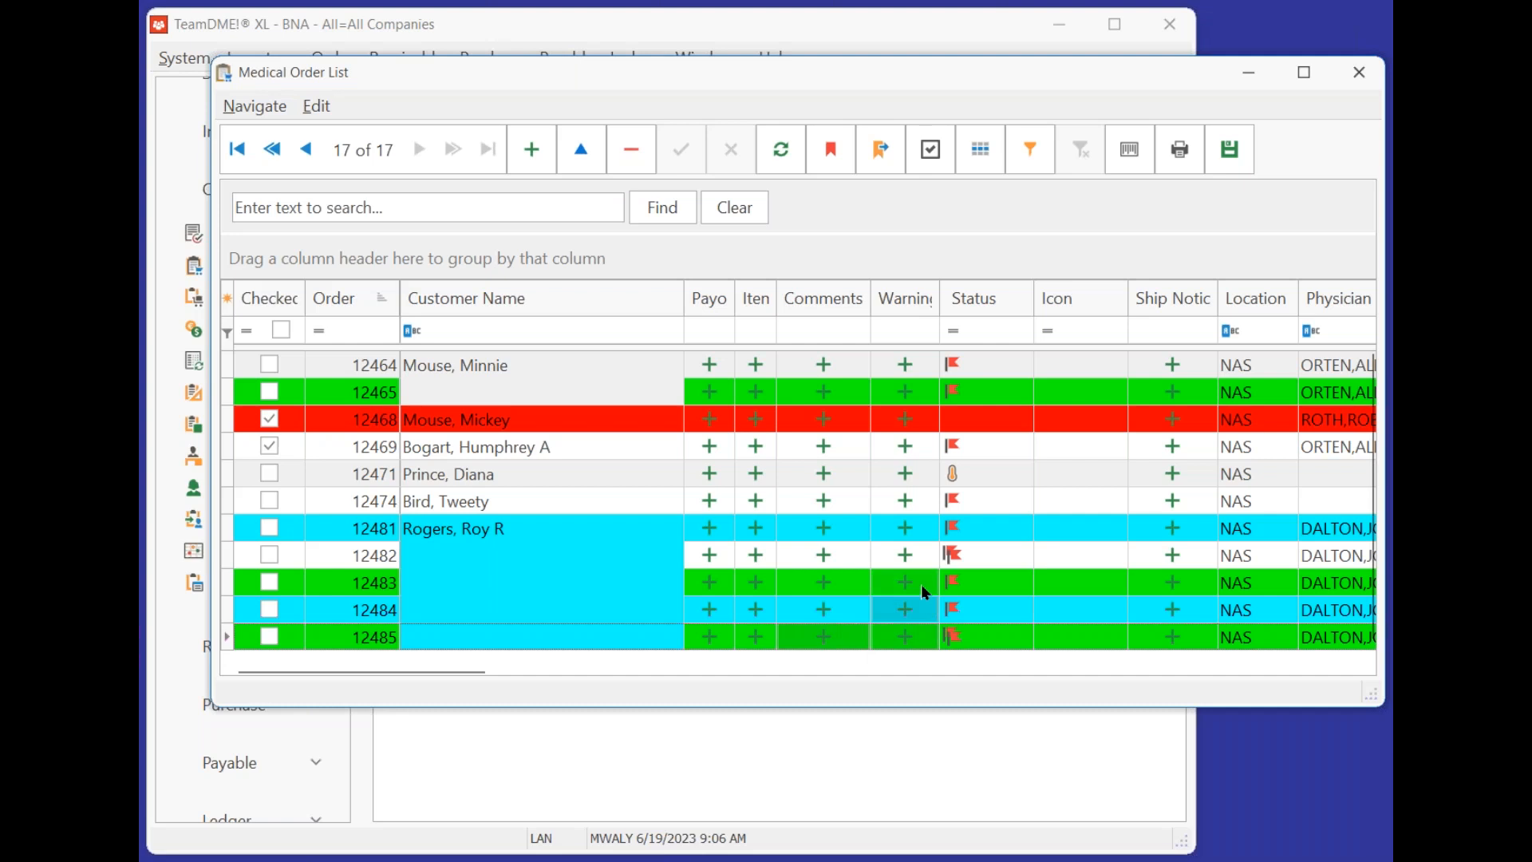
# Open the green order two rows above the last one to view its line items, and close it.
pyautogui.click(1009, 583)
pyautogui.doubleClick(1010, 582)
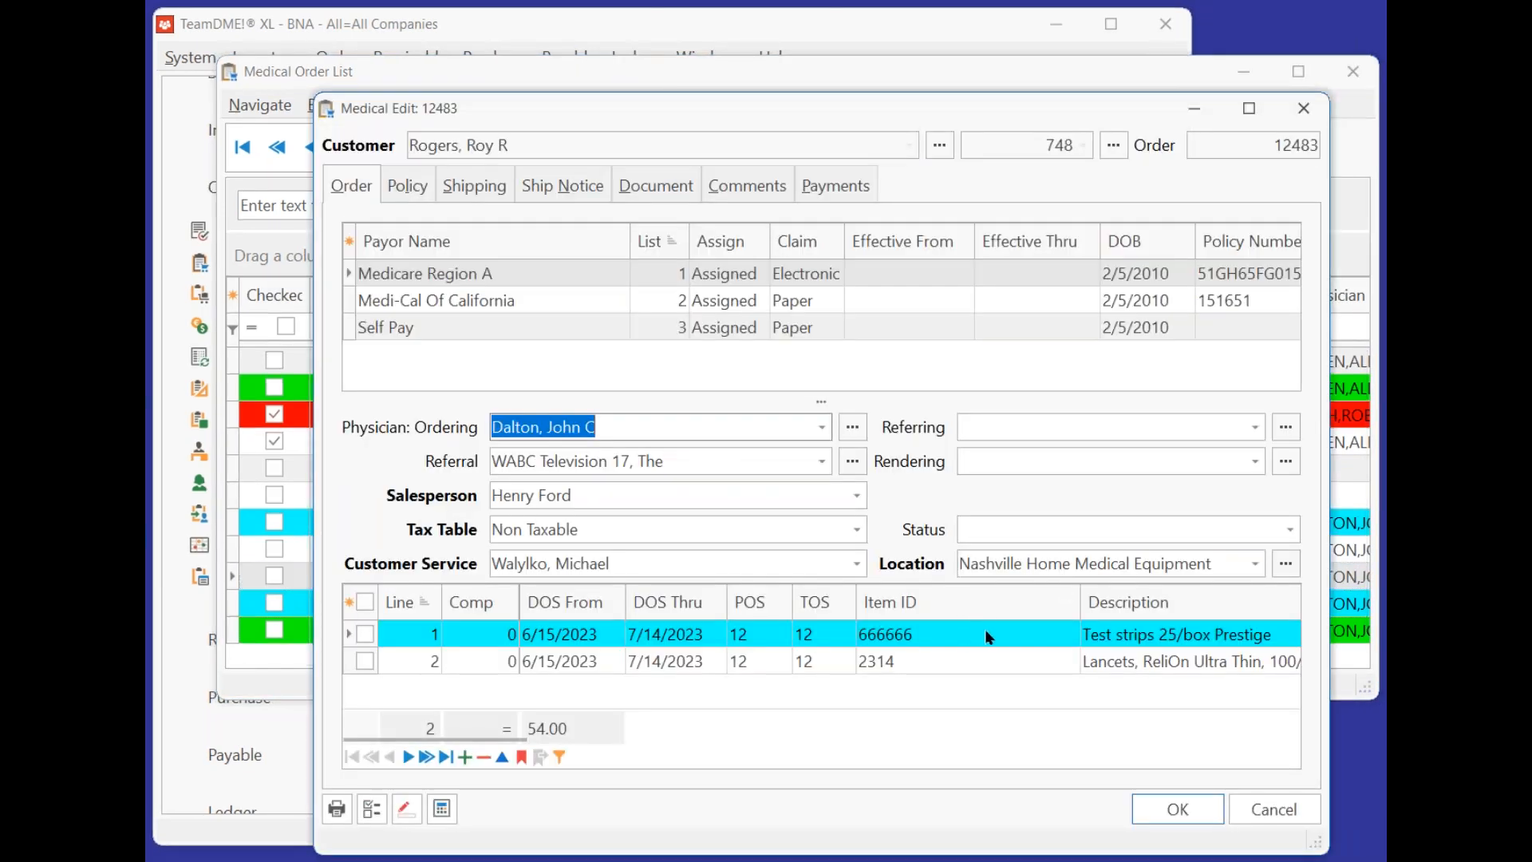
pyautogui.click(1166, 809)
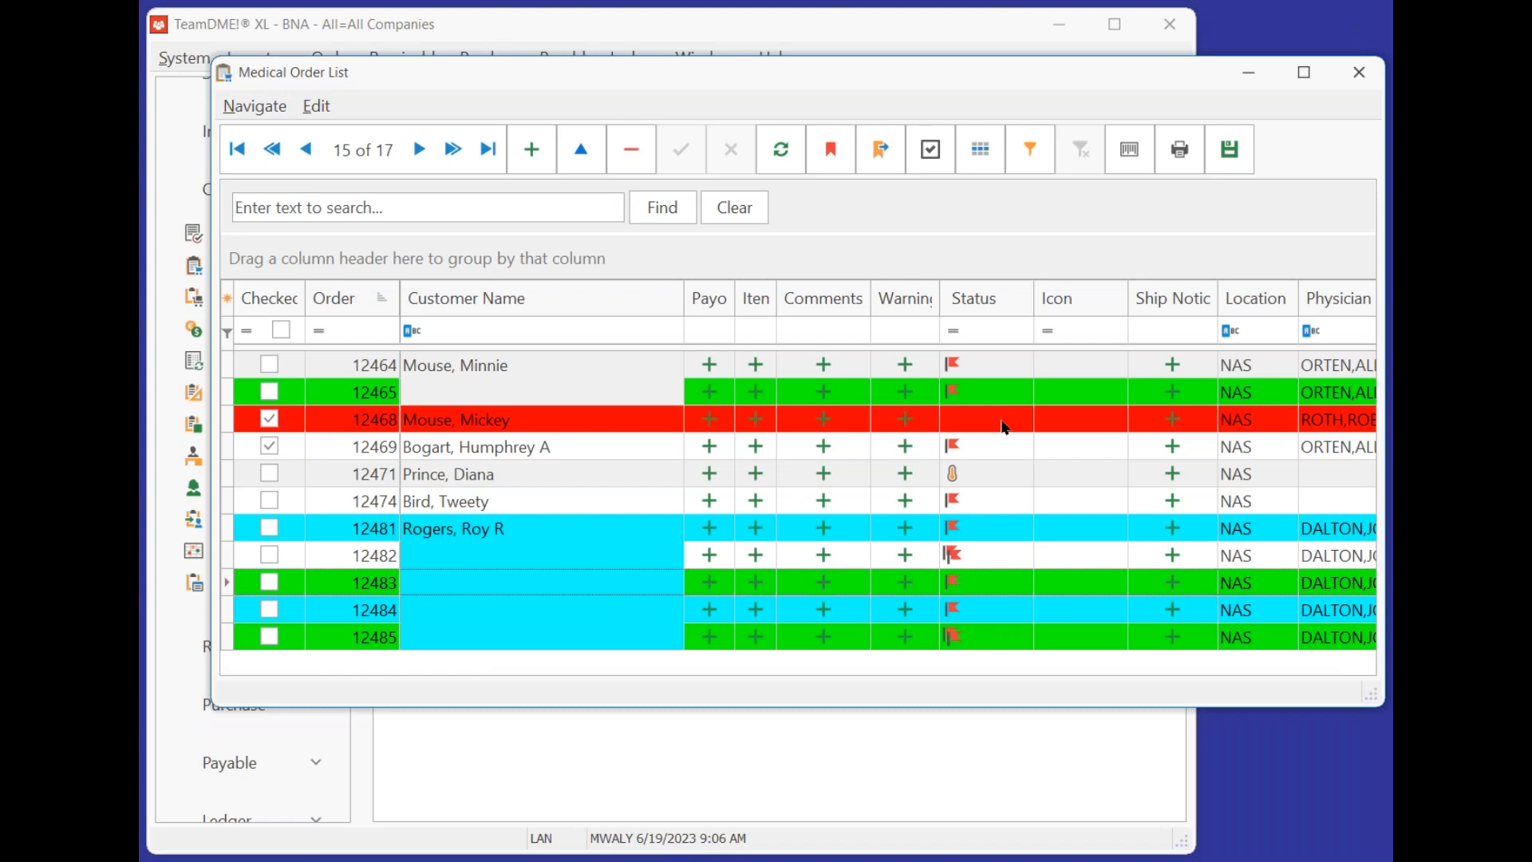
# Open the red-highlighted order to check its line items, and close it.
pyautogui.click(1005, 427)
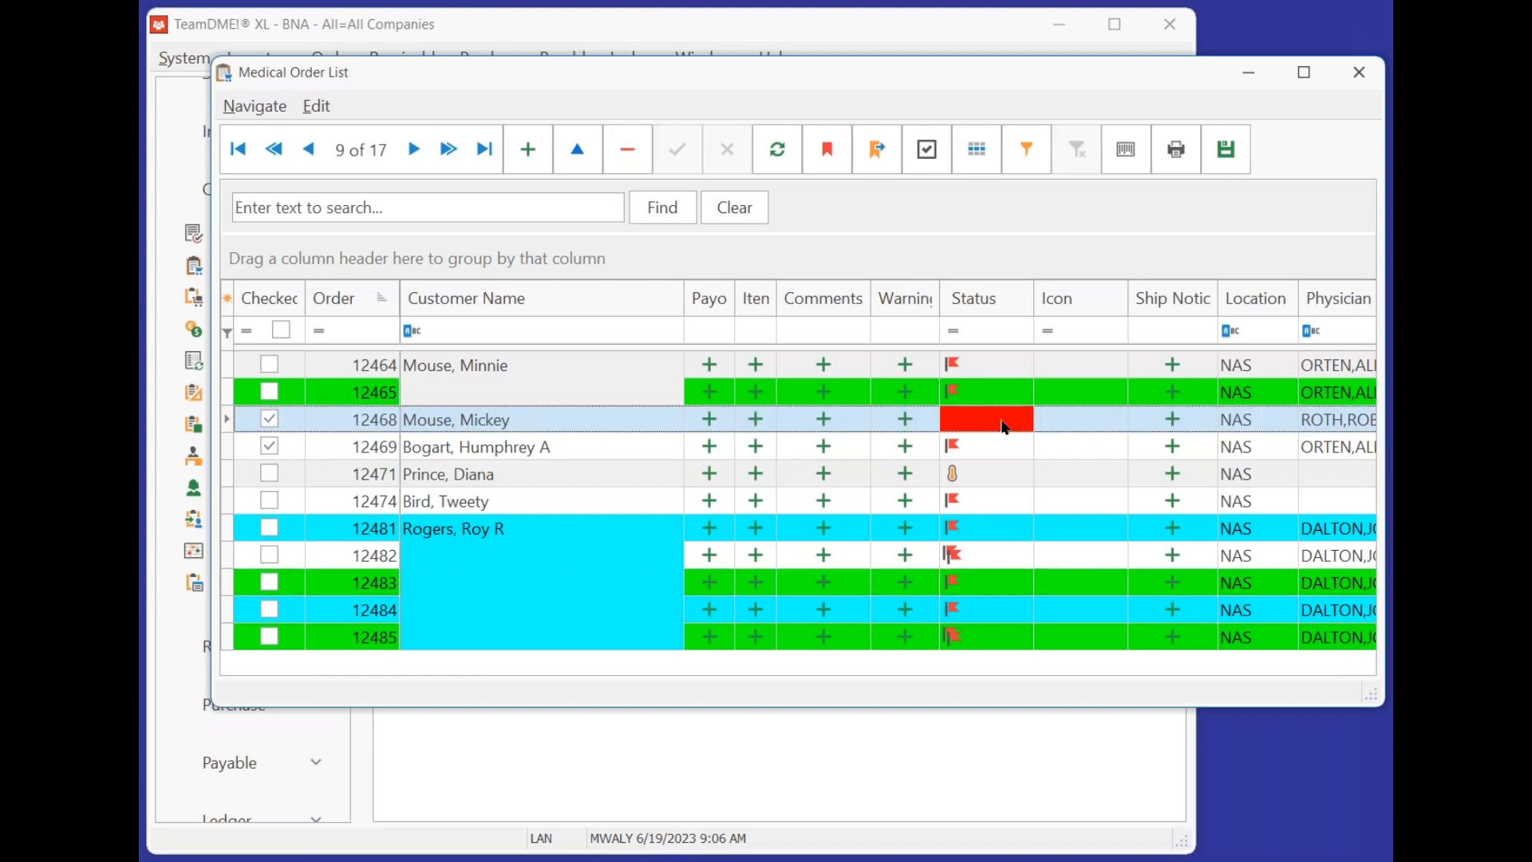
pyautogui.doubleClick(1004, 427)
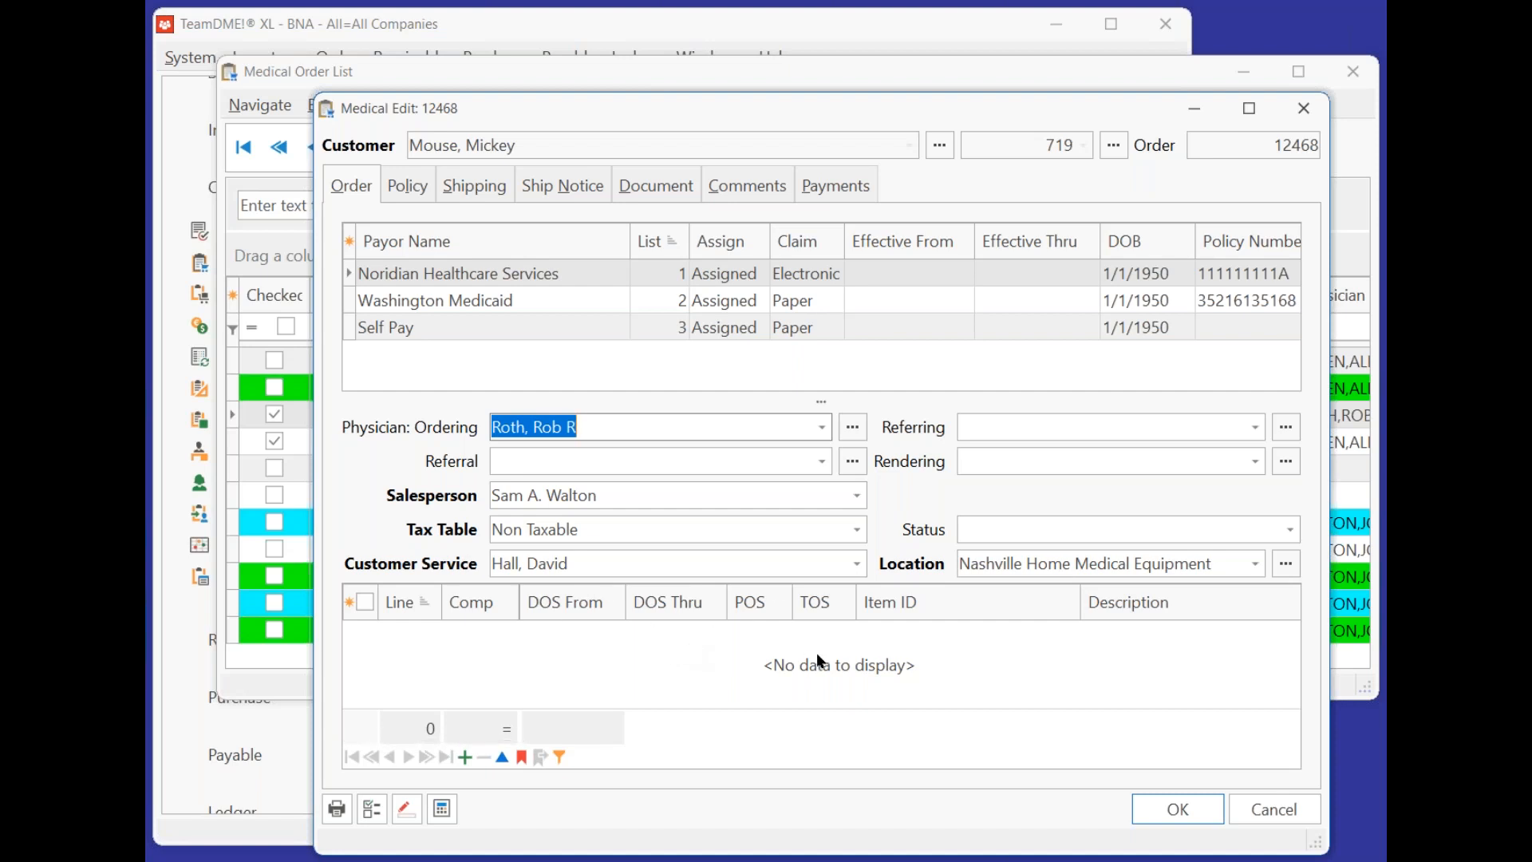
pyautogui.click(1170, 806)
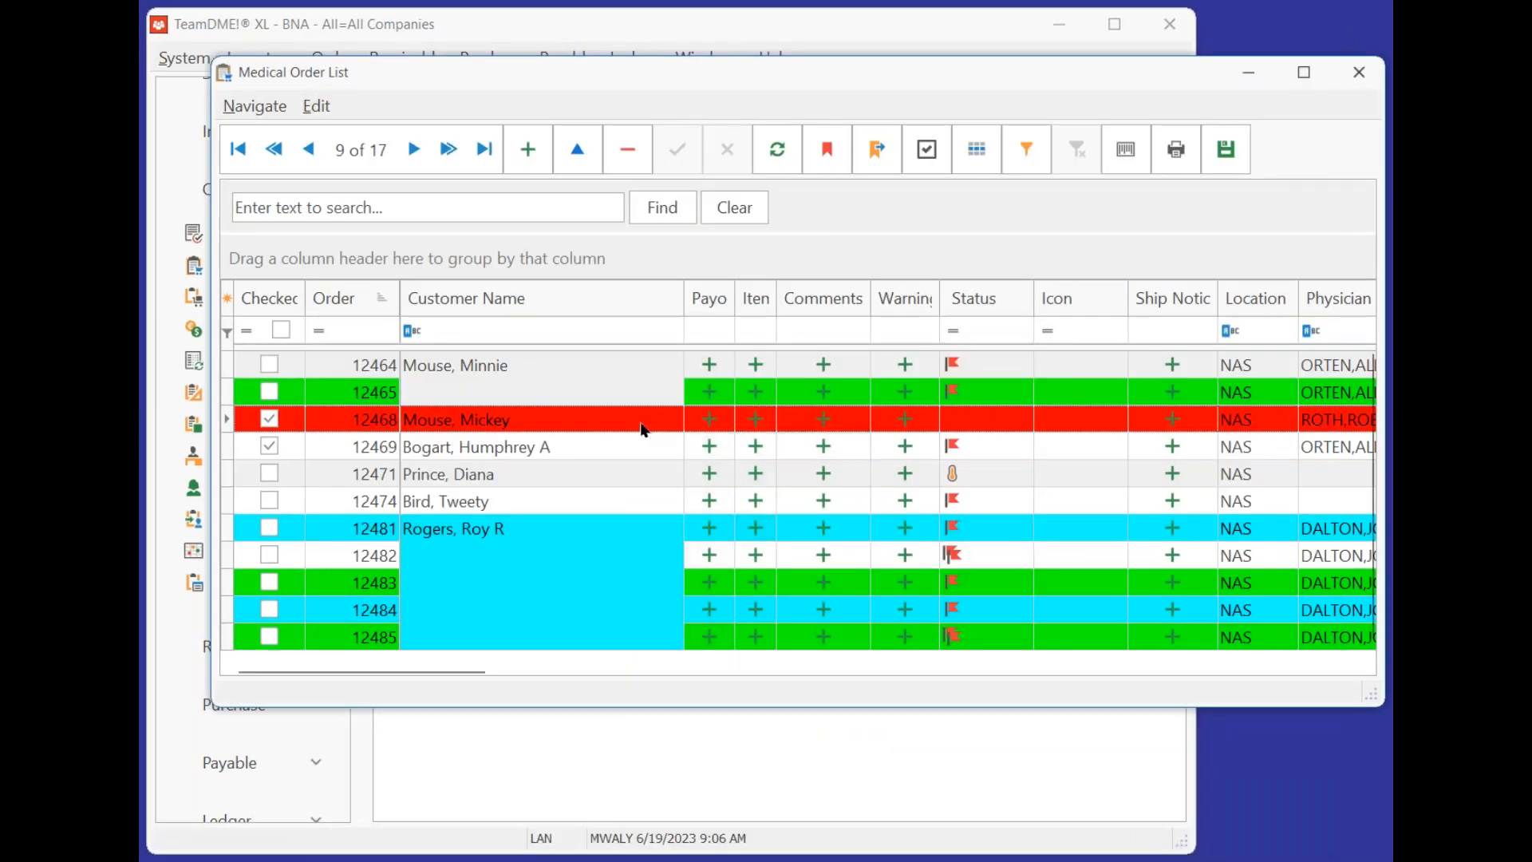
# Delete the red-highlighted order from the medical order list.
pyautogui.click(603, 420)
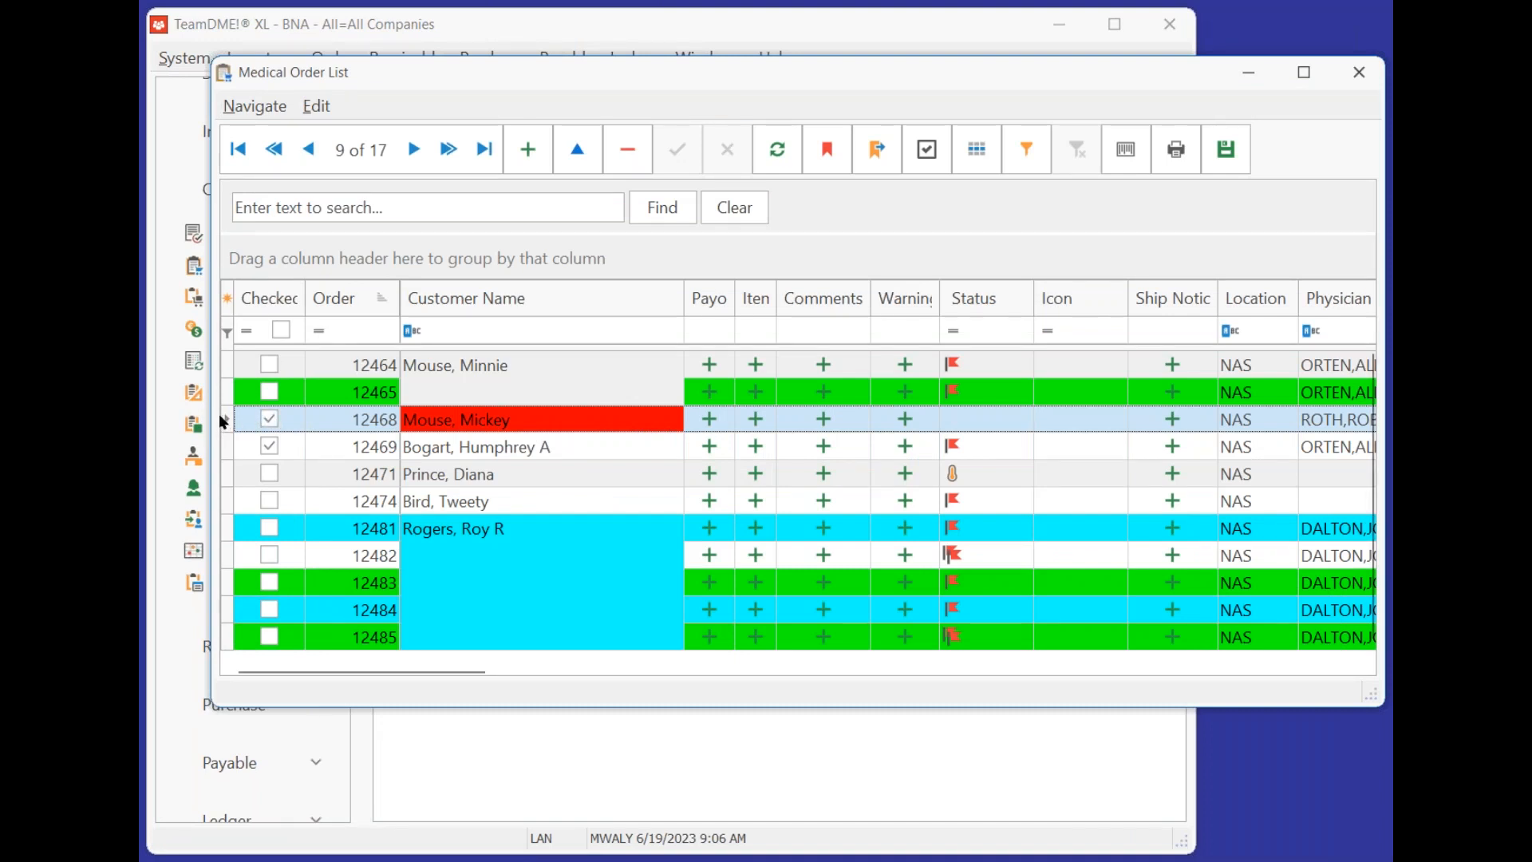
pyautogui.click(627, 149)
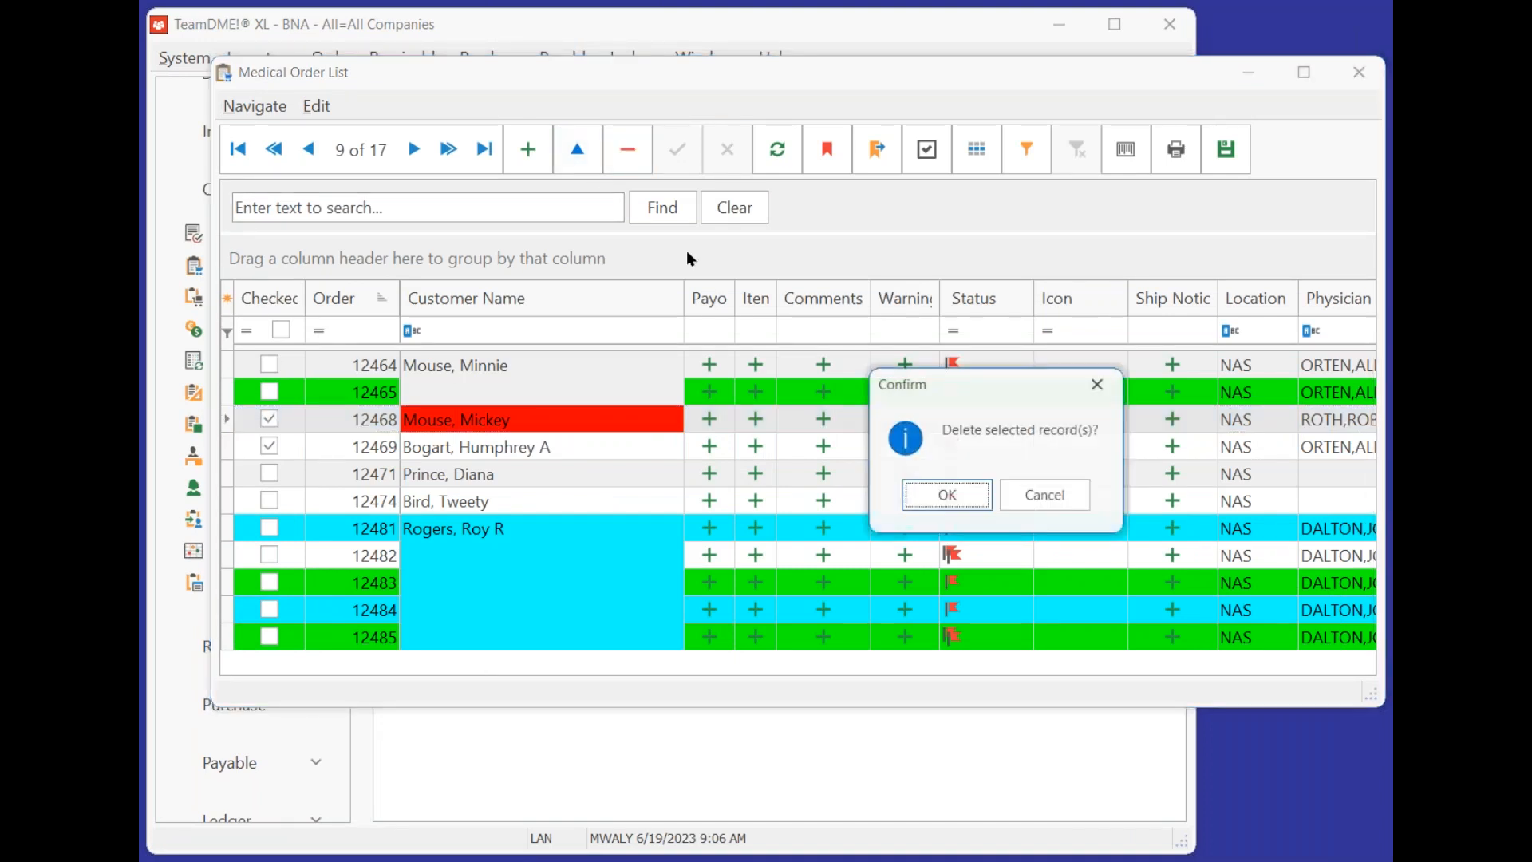
pyautogui.click(956, 503)
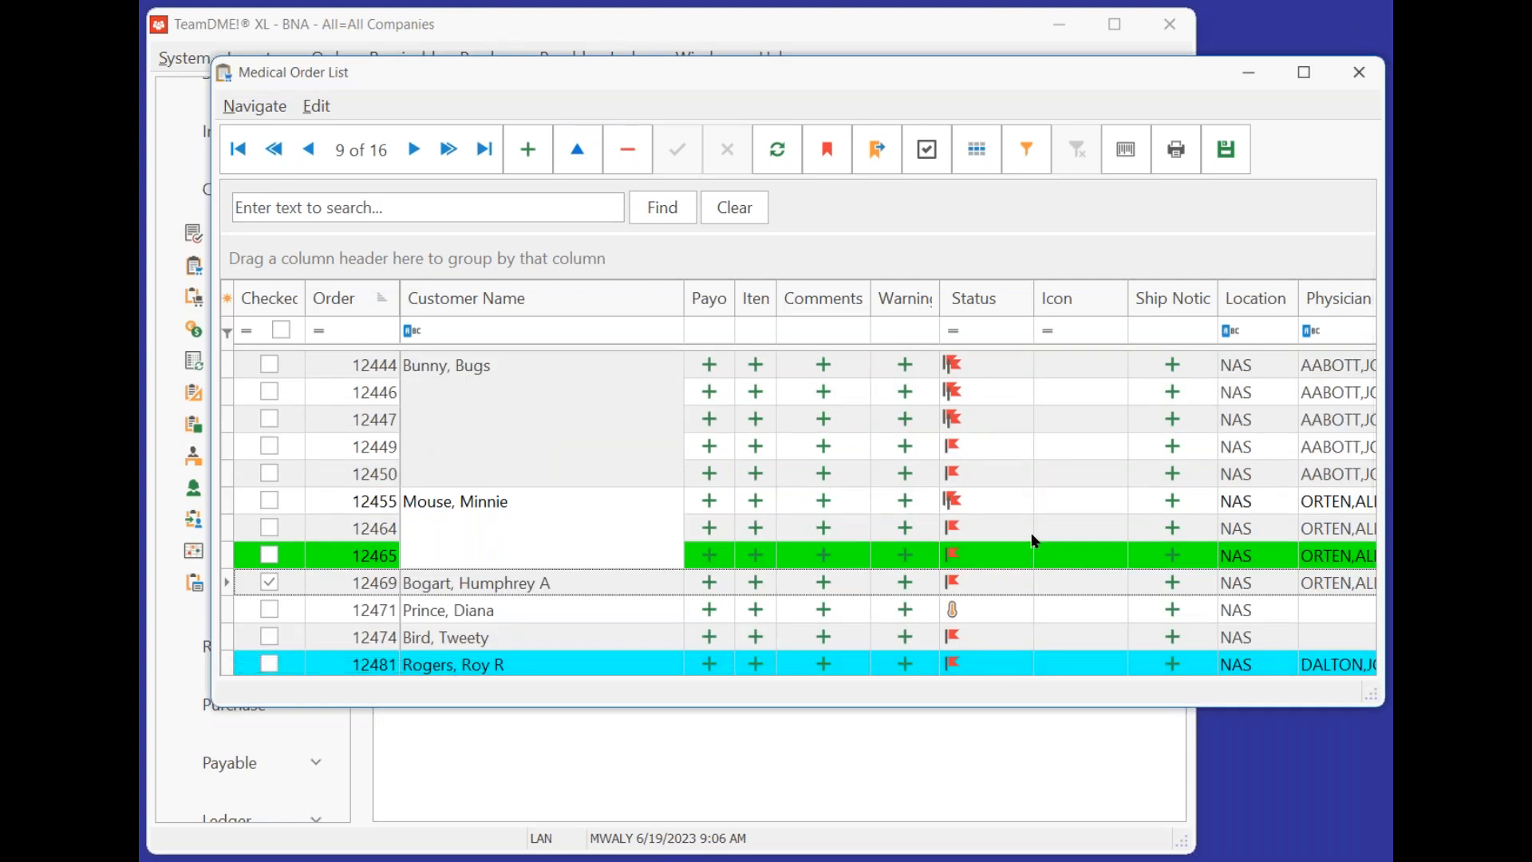
# Open the order directly above the upper green row and bring up its crutch grip line item for editing.
pyautogui.scroll(-2, 1030, 533)
pyautogui.scroll(2, 1029, 534)
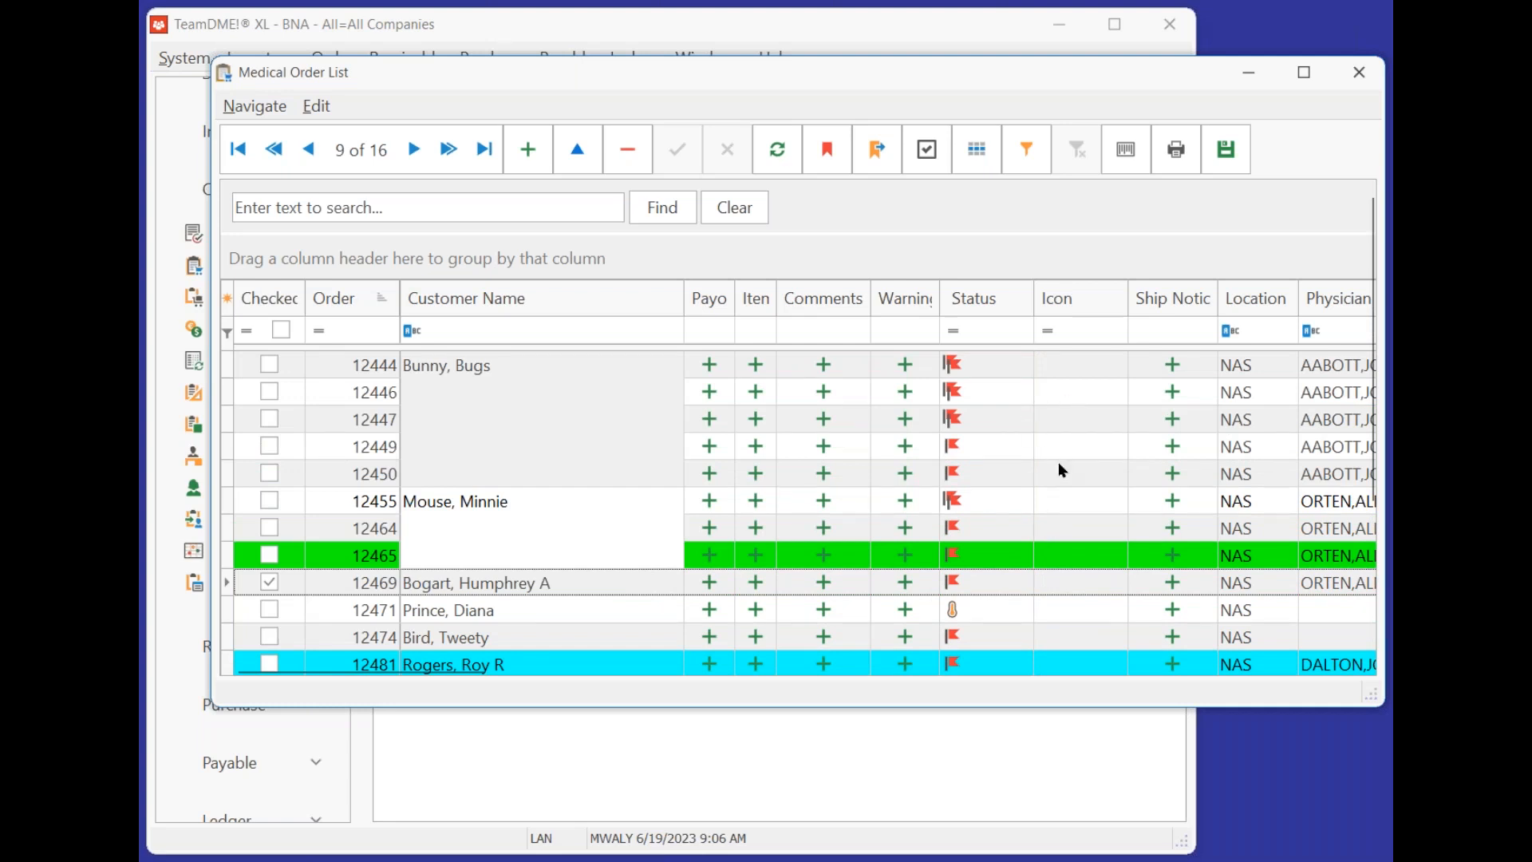
pyautogui.click(1007, 364)
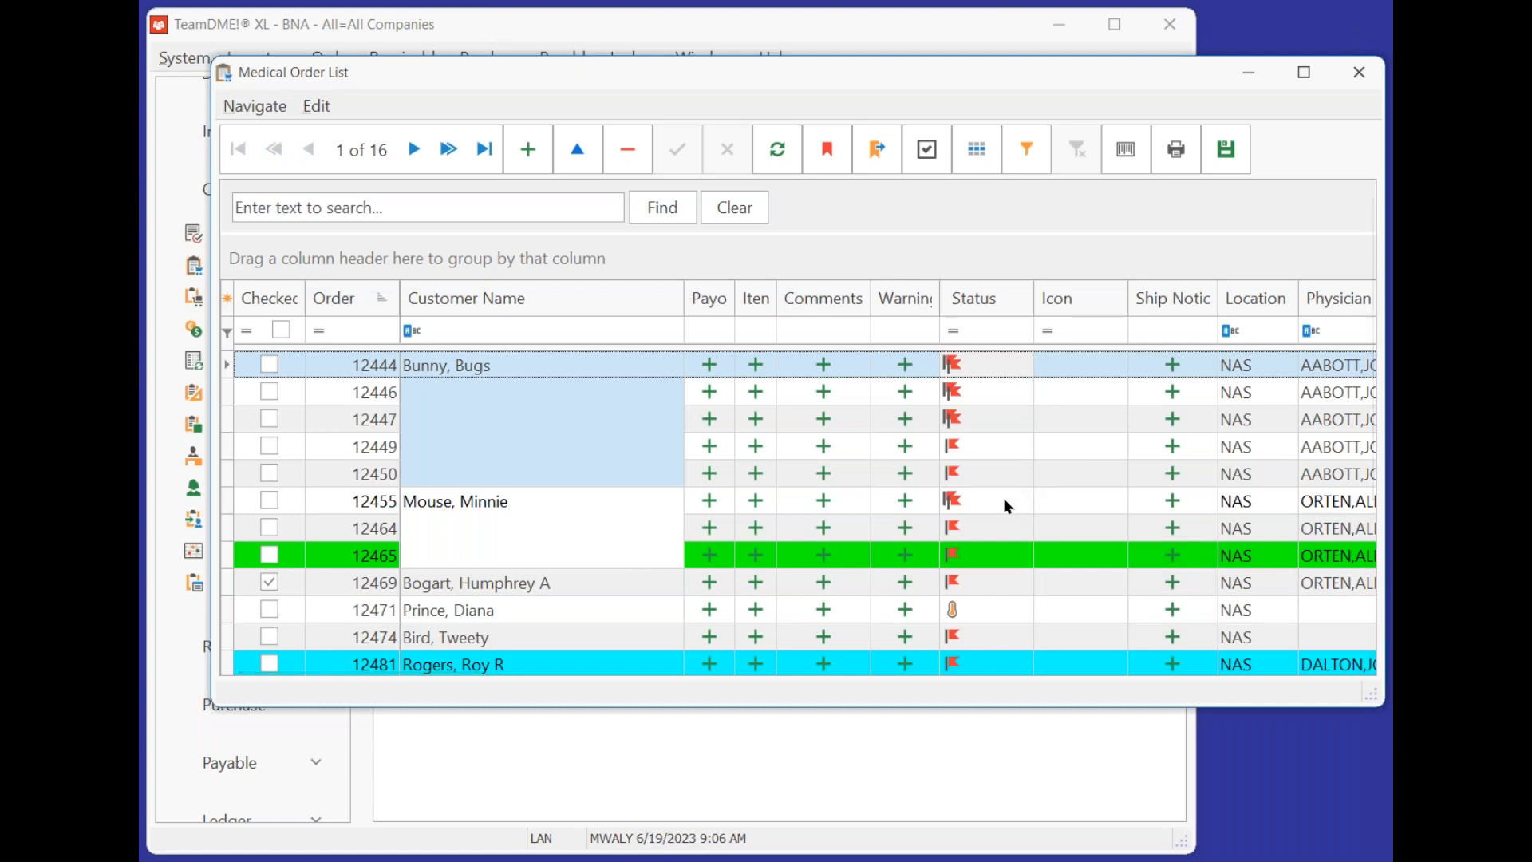
pyautogui.click(1007, 521)
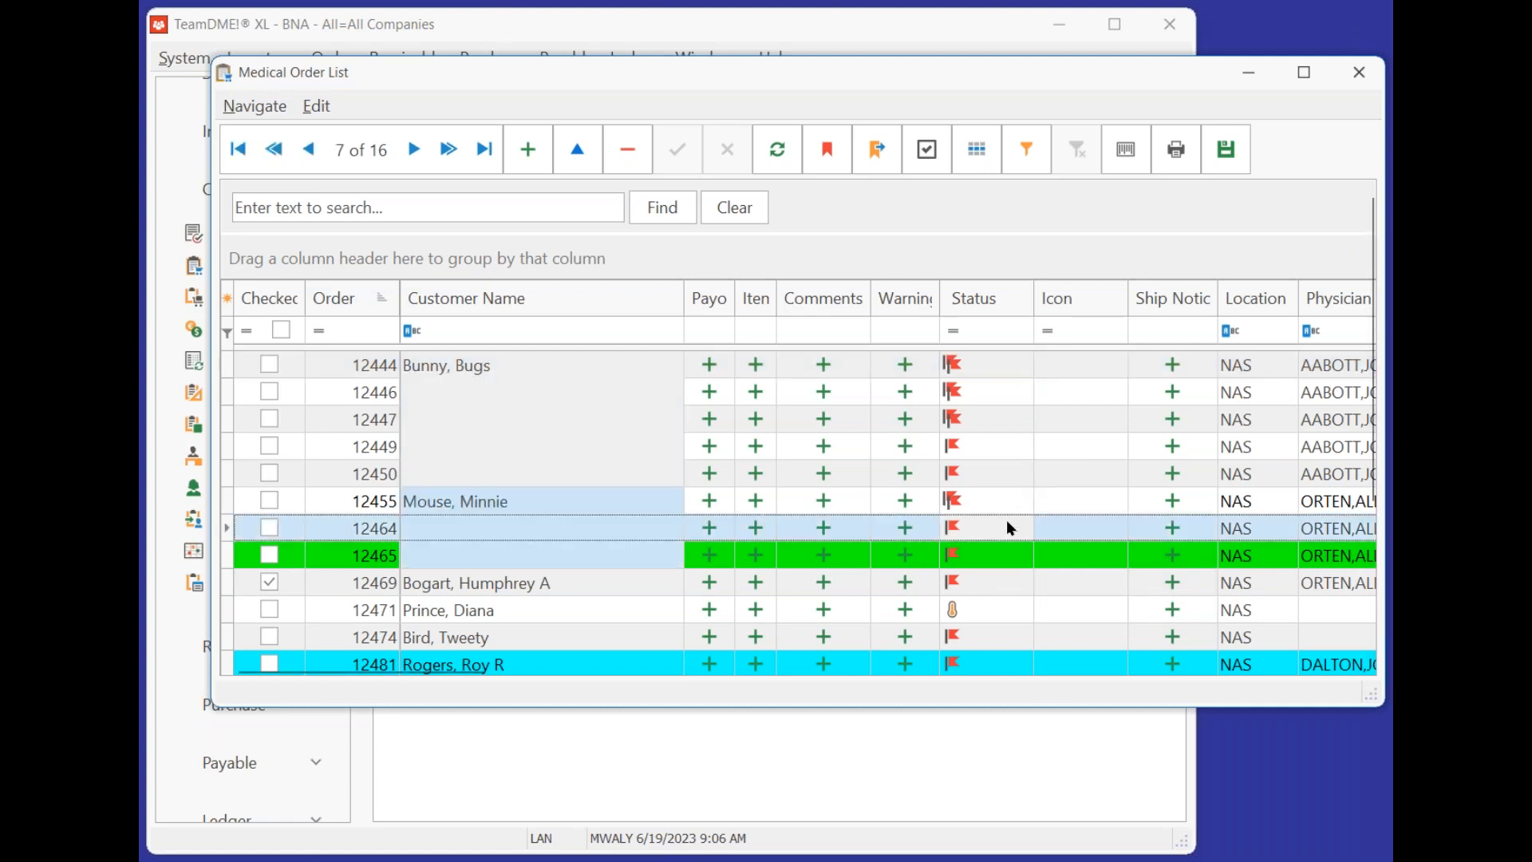
pyautogui.doubleClick(1007, 525)
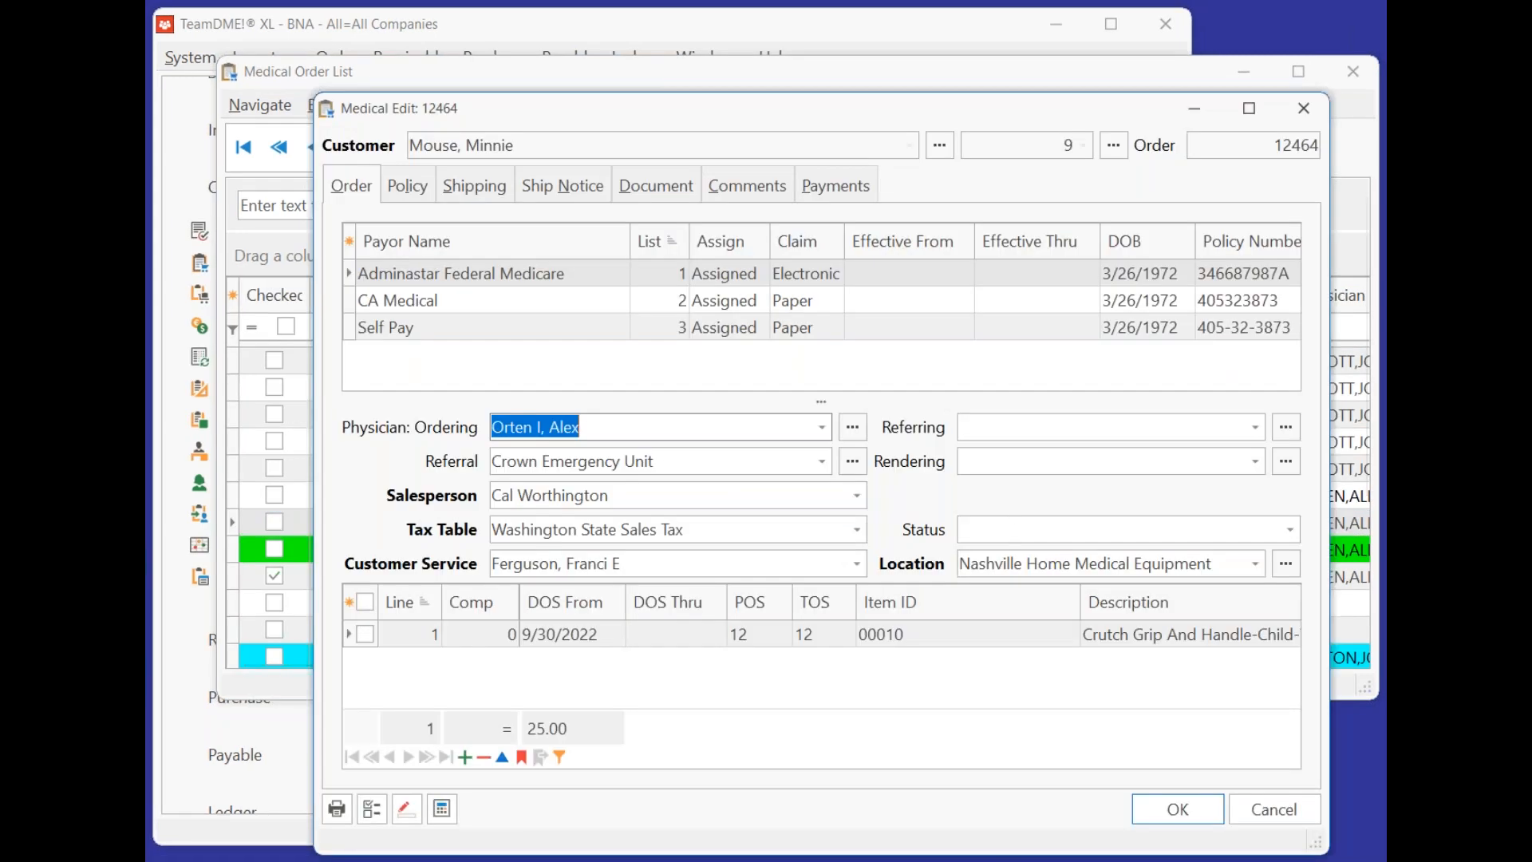
pyautogui.click(789, 625)
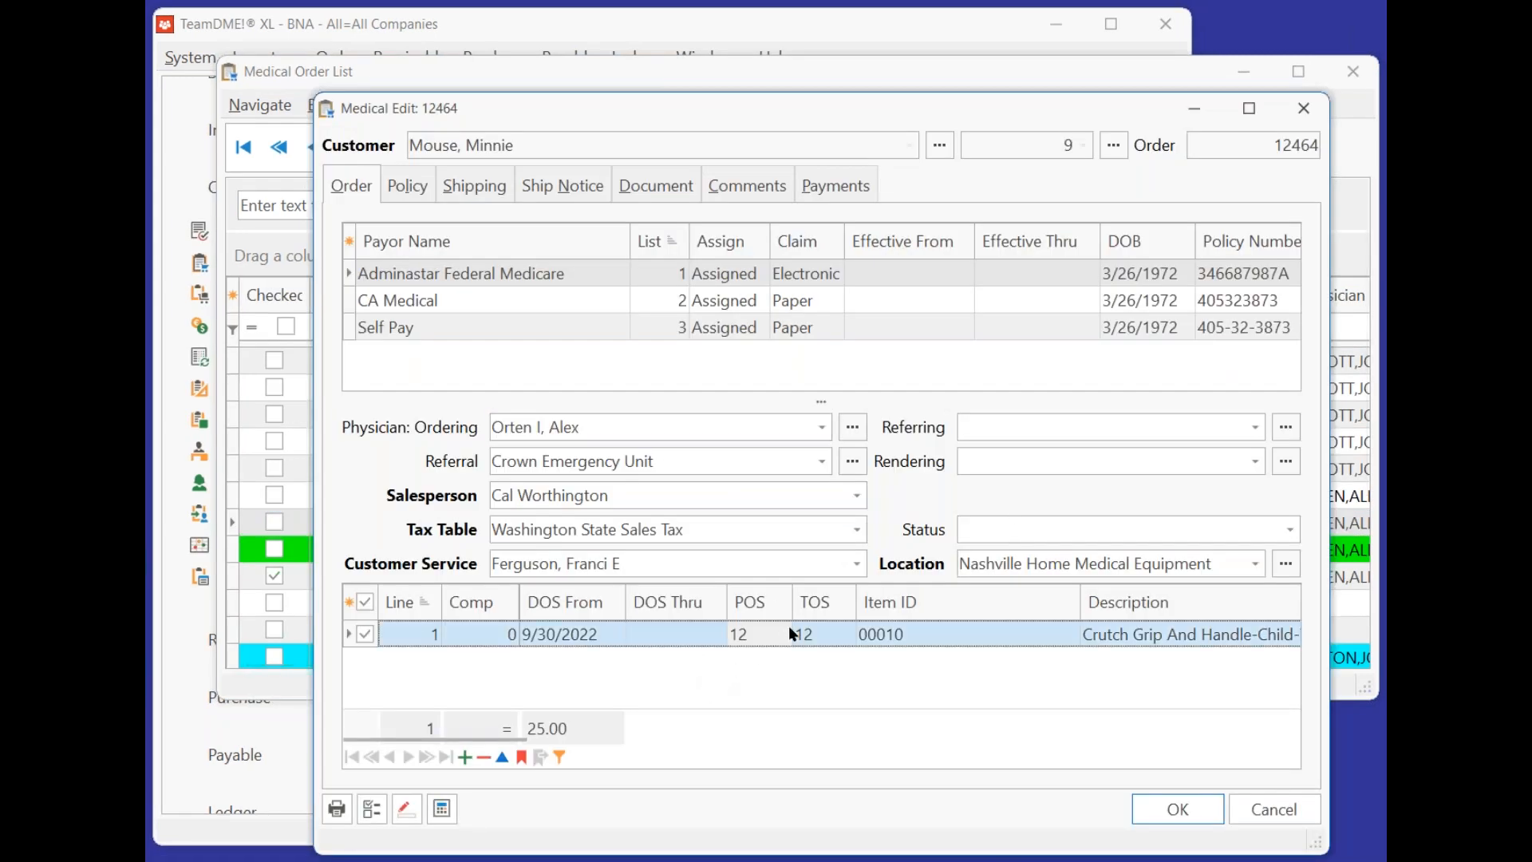
pyautogui.doubleClick(787, 629)
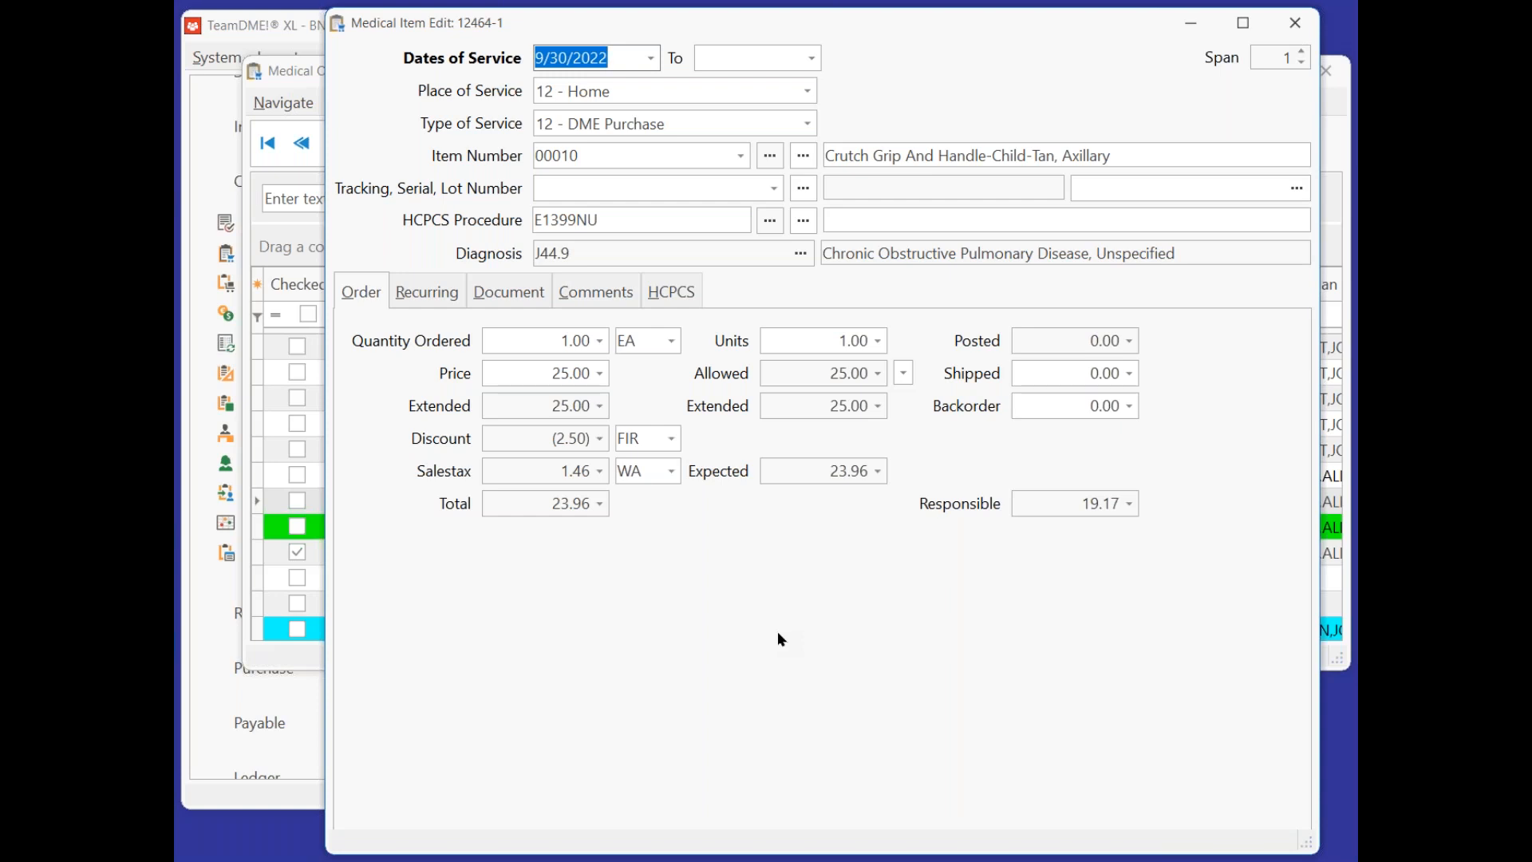
# Set the crutch grip item's quantity ordered to -1.
pyautogui.click(599, 340)
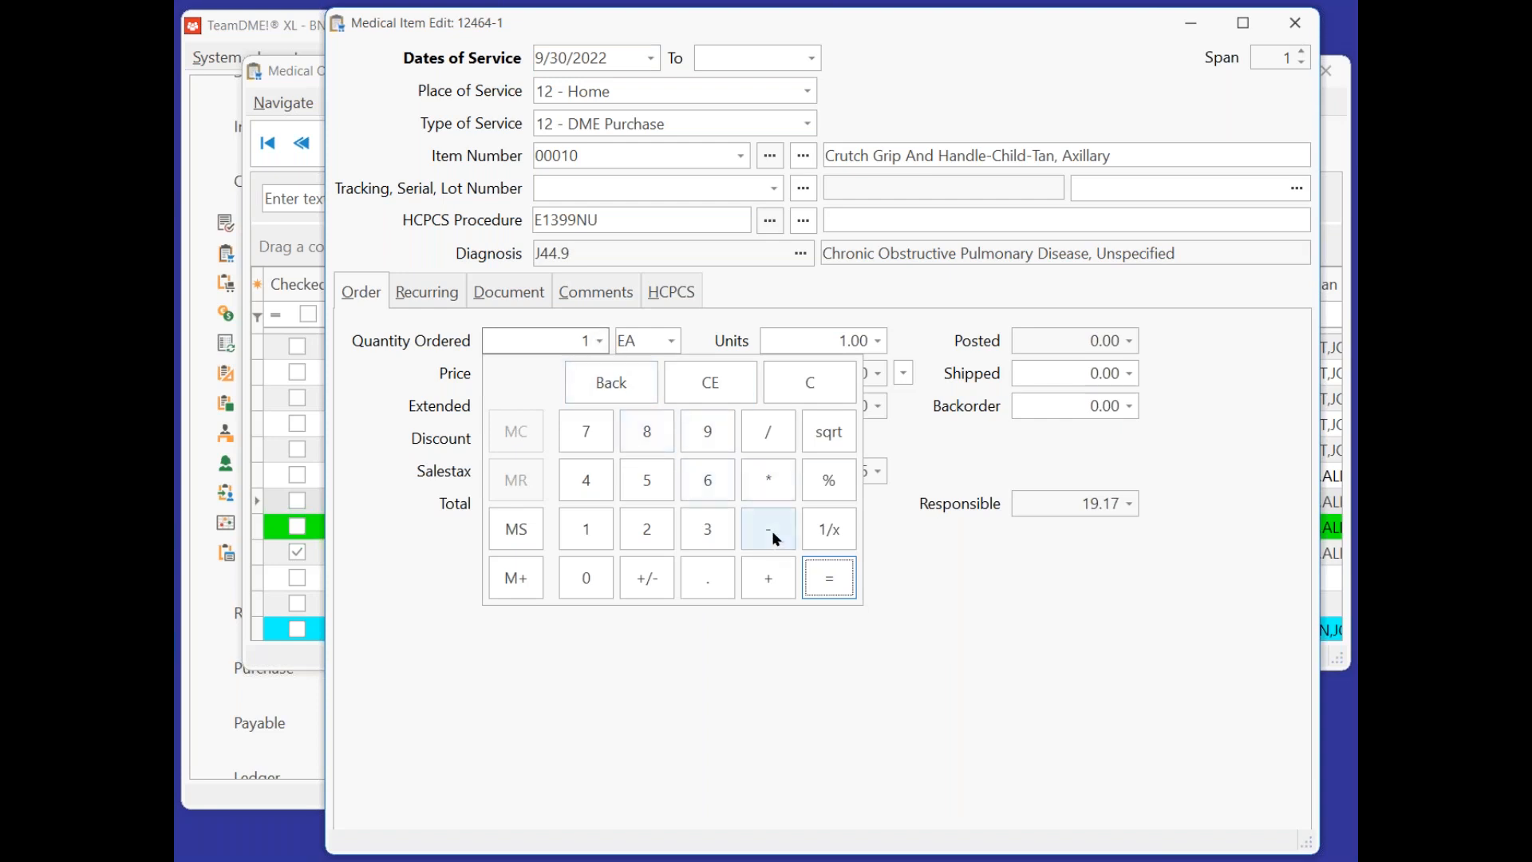
pyautogui.click(832, 575)
pyautogui.press('Return')
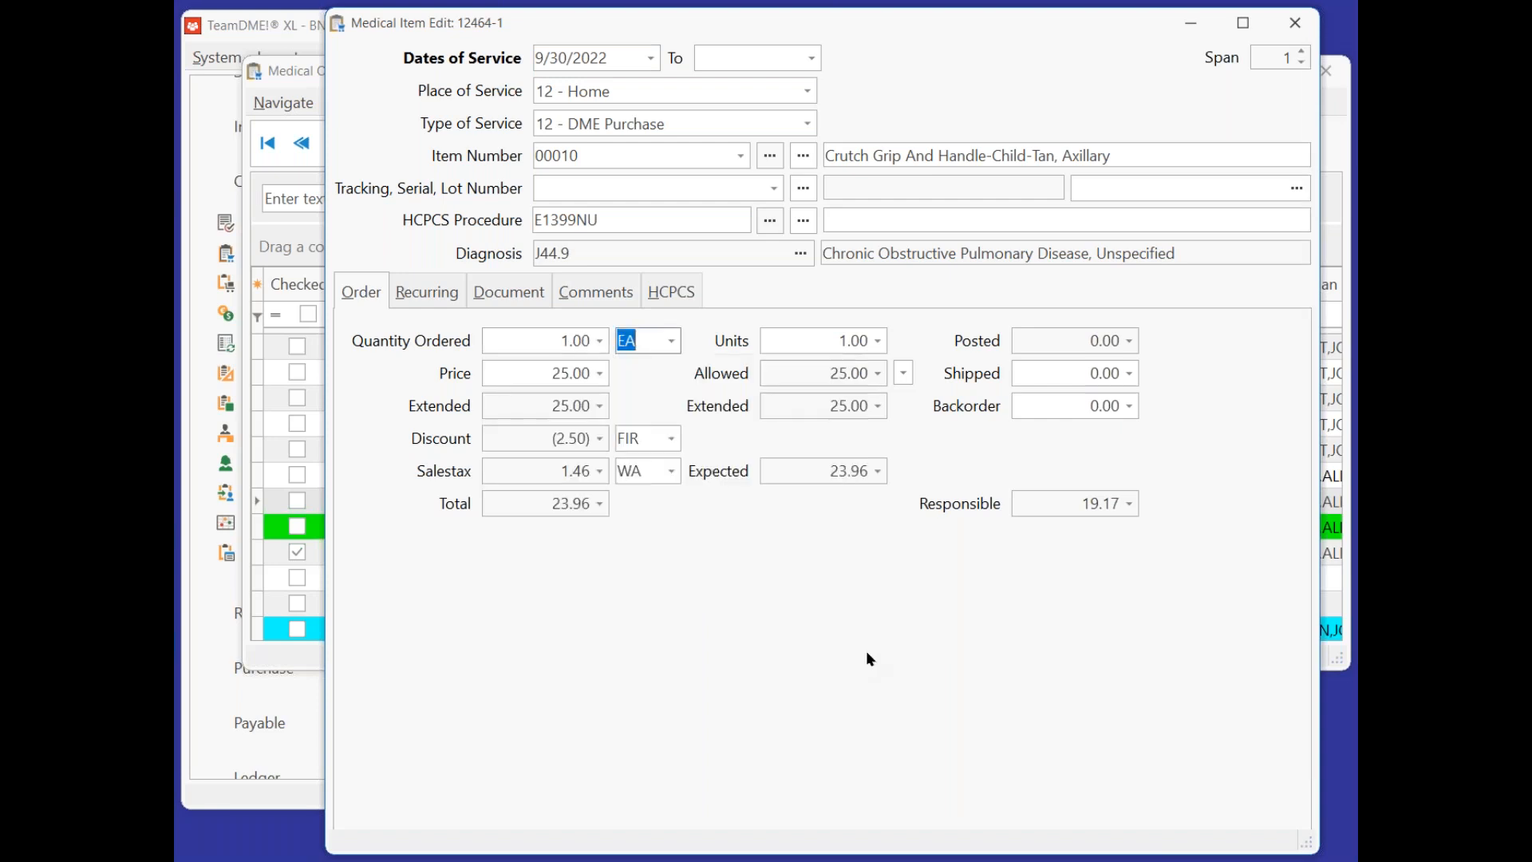
pyautogui.click(600, 341)
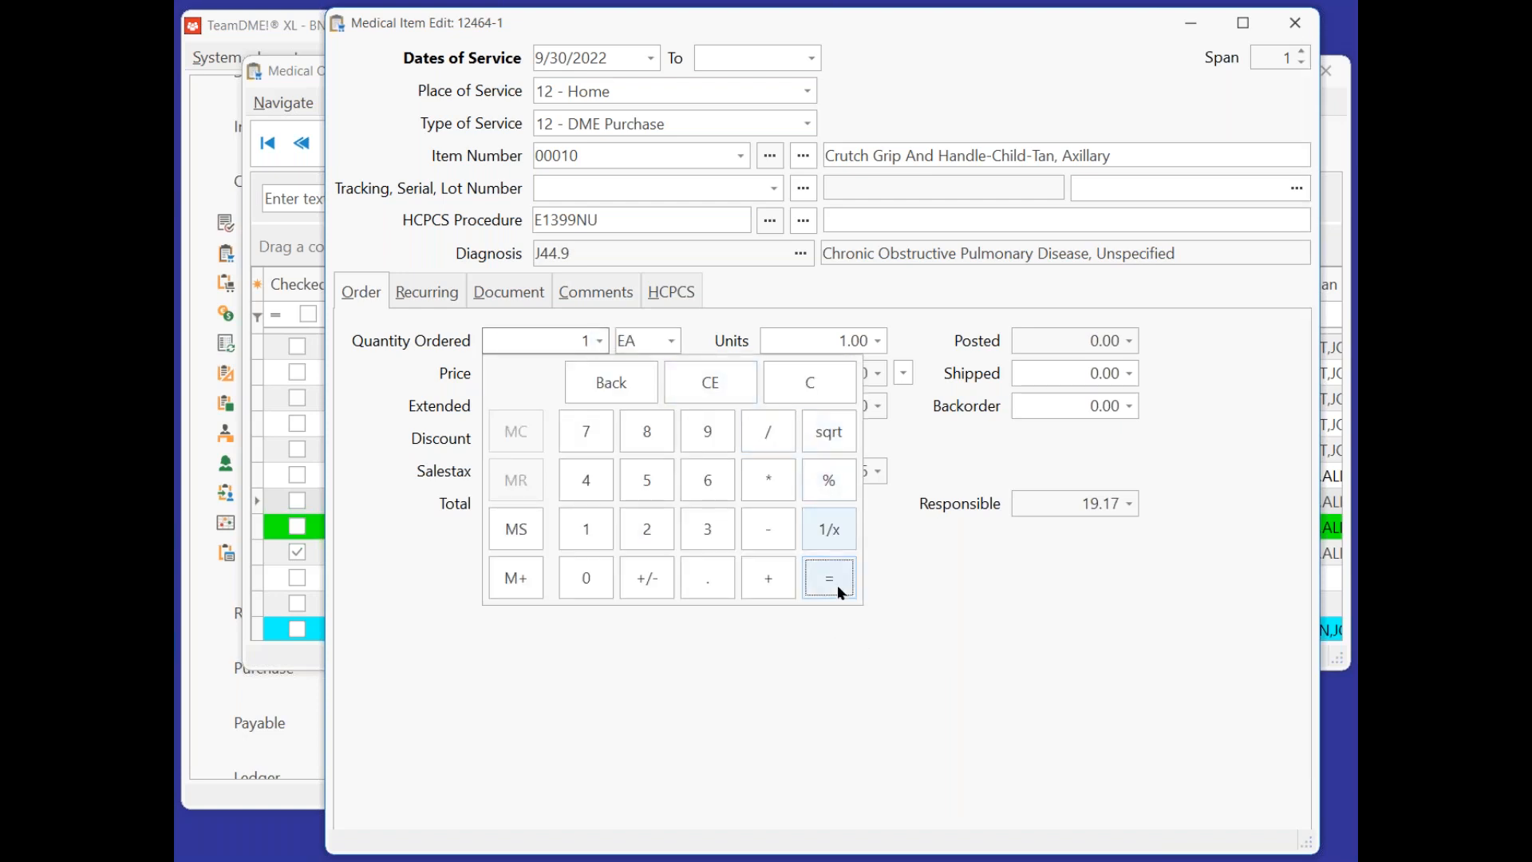
pyautogui.click(652, 576)
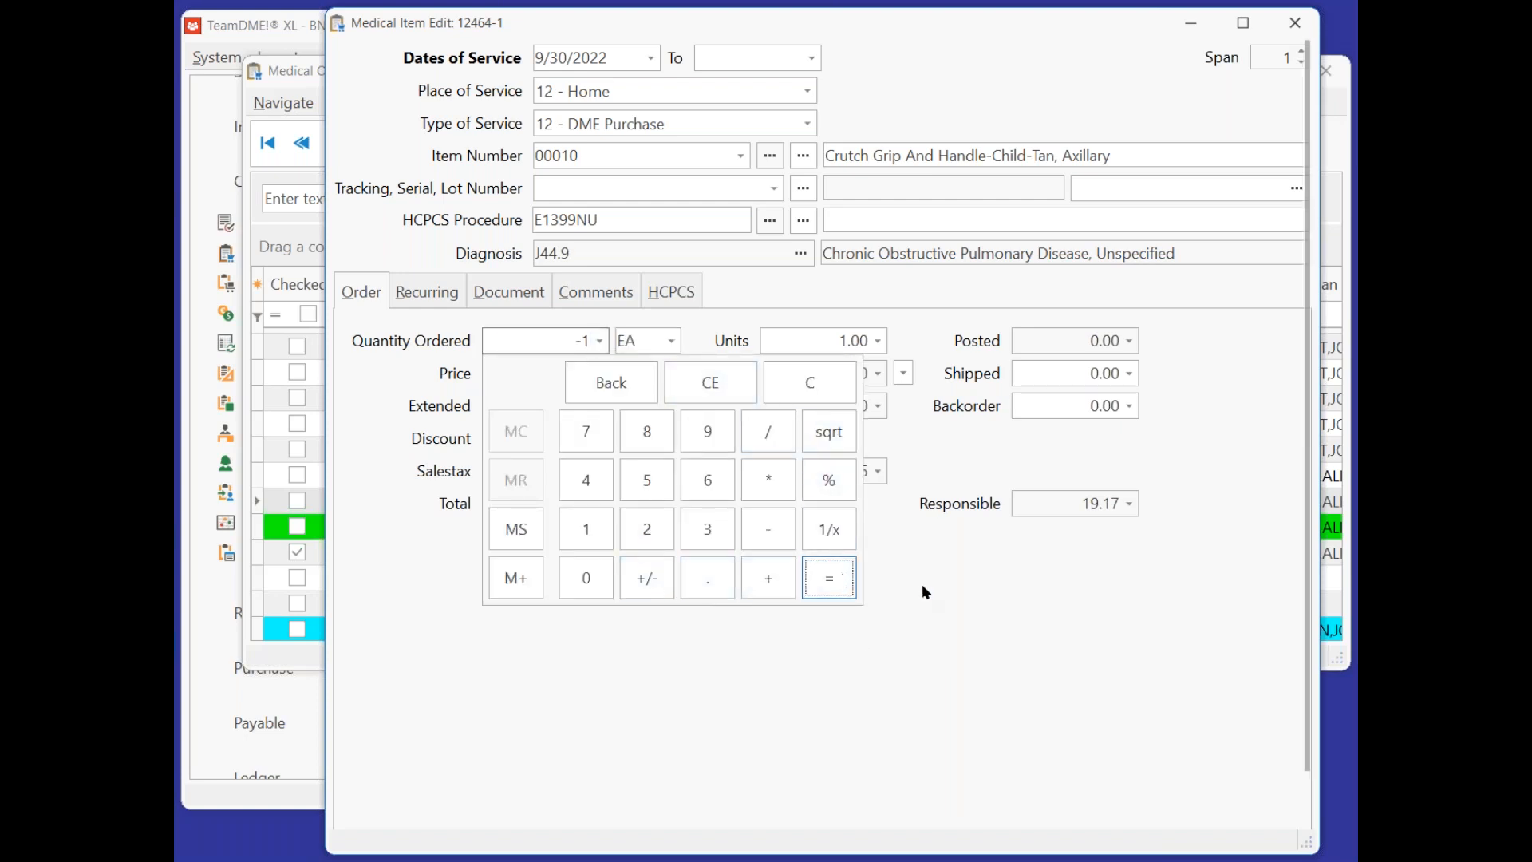
pyautogui.press('Tab')
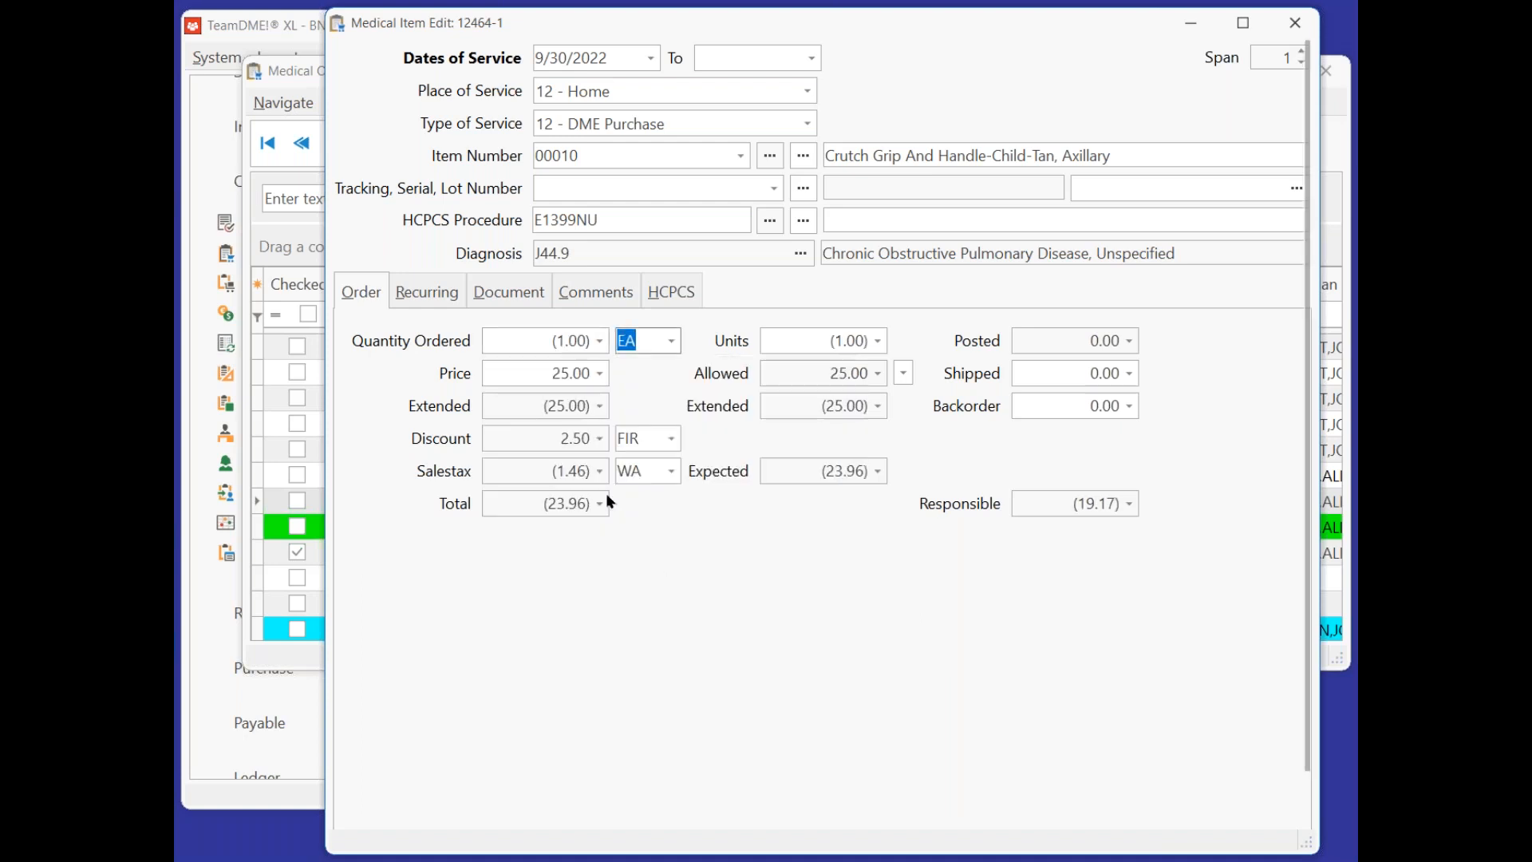
pyautogui.click(544, 340)
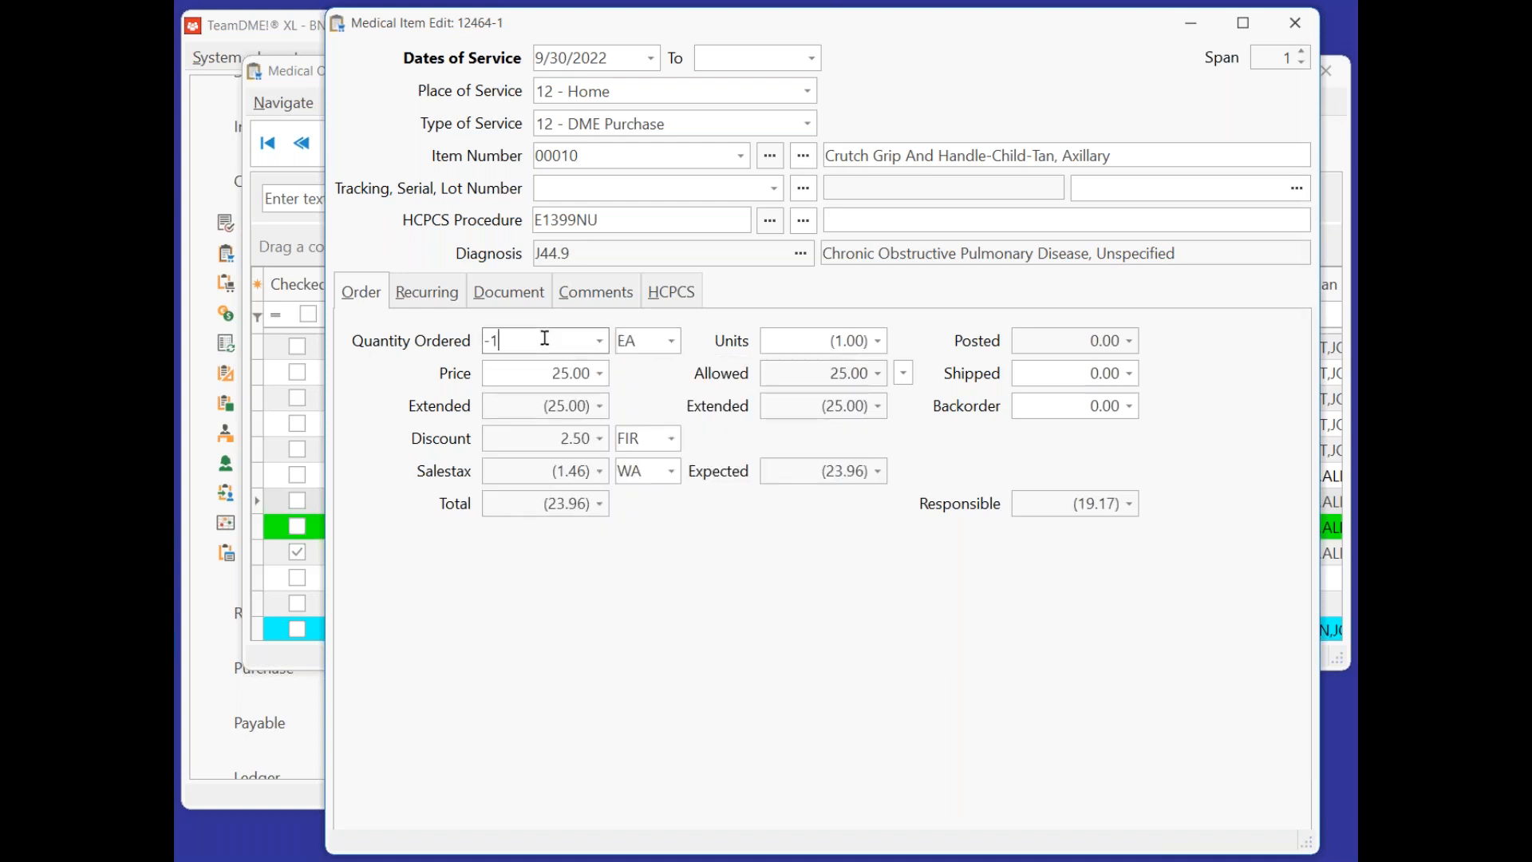
pyautogui.doubleClick(524, 339)
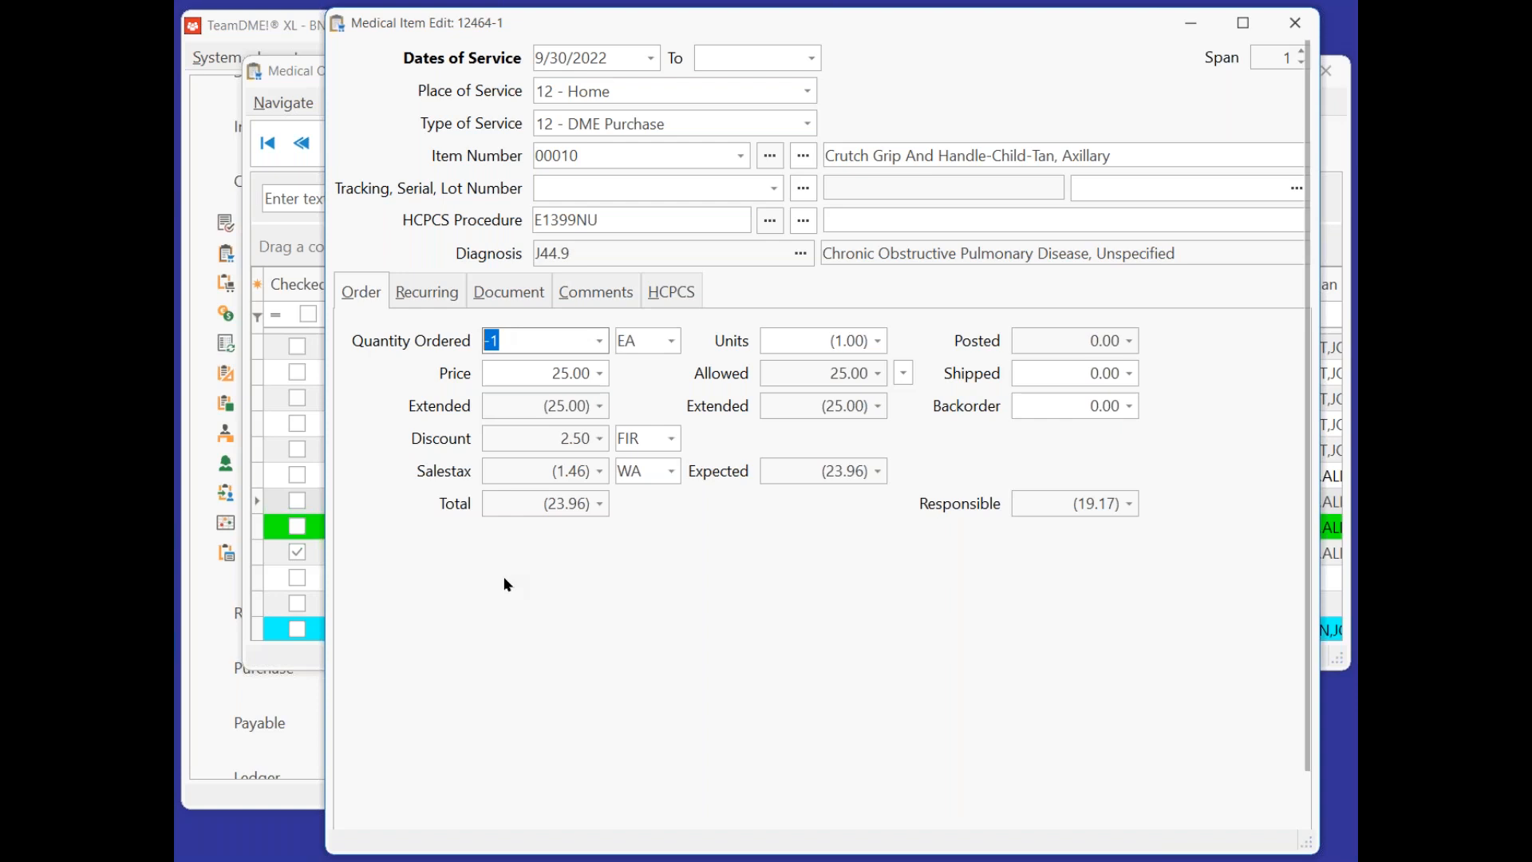
pyautogui.press('Tab')
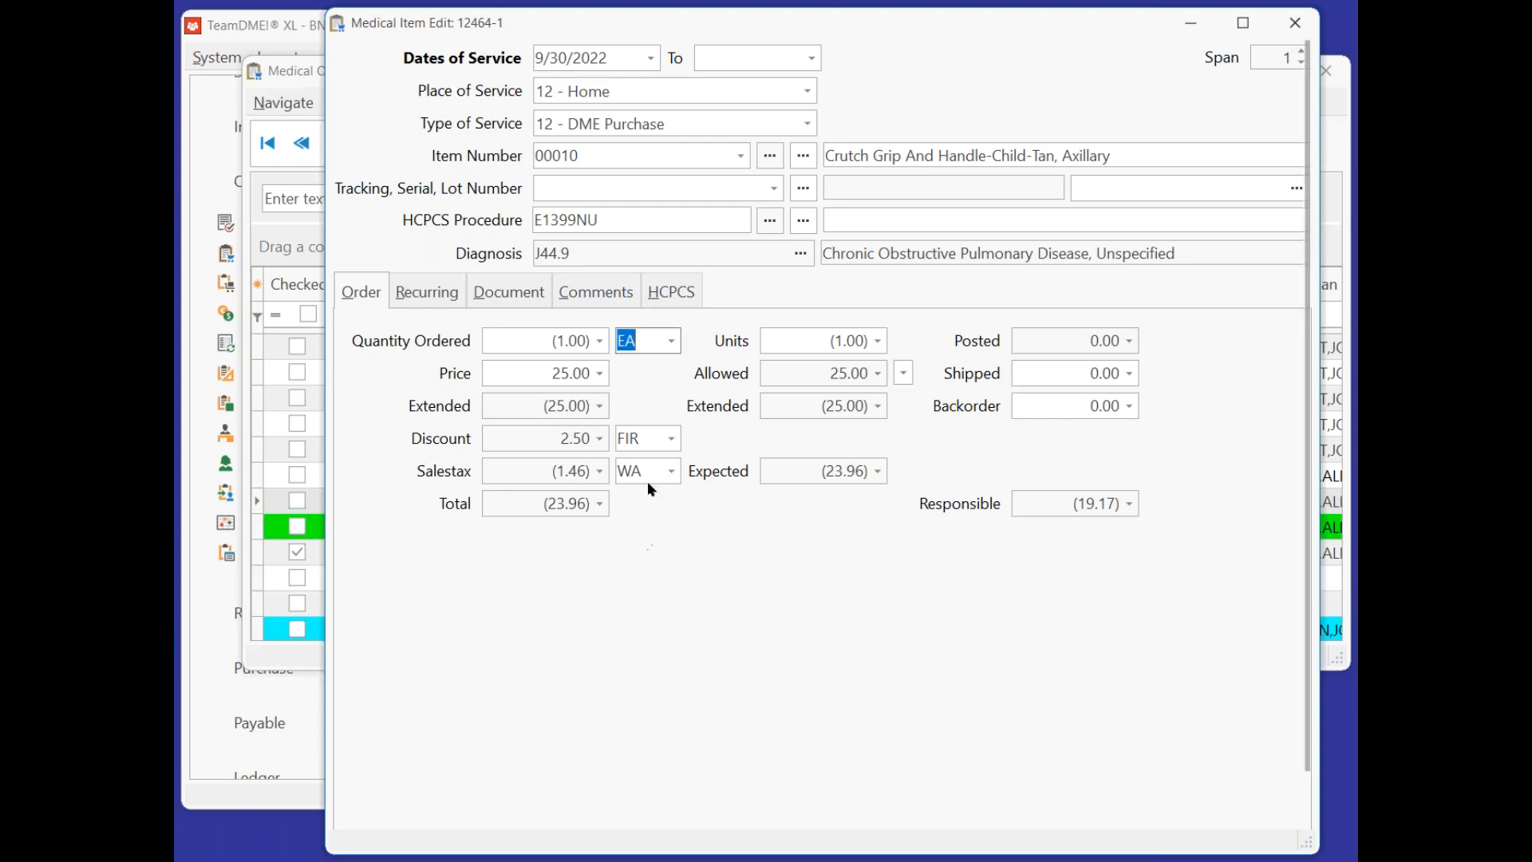
# Set the crutch grip item's price to 0, and save the item and its order.
pyautogui.click(532, 370)
pyautogui.write('0')
pyautogui.press('Tab')
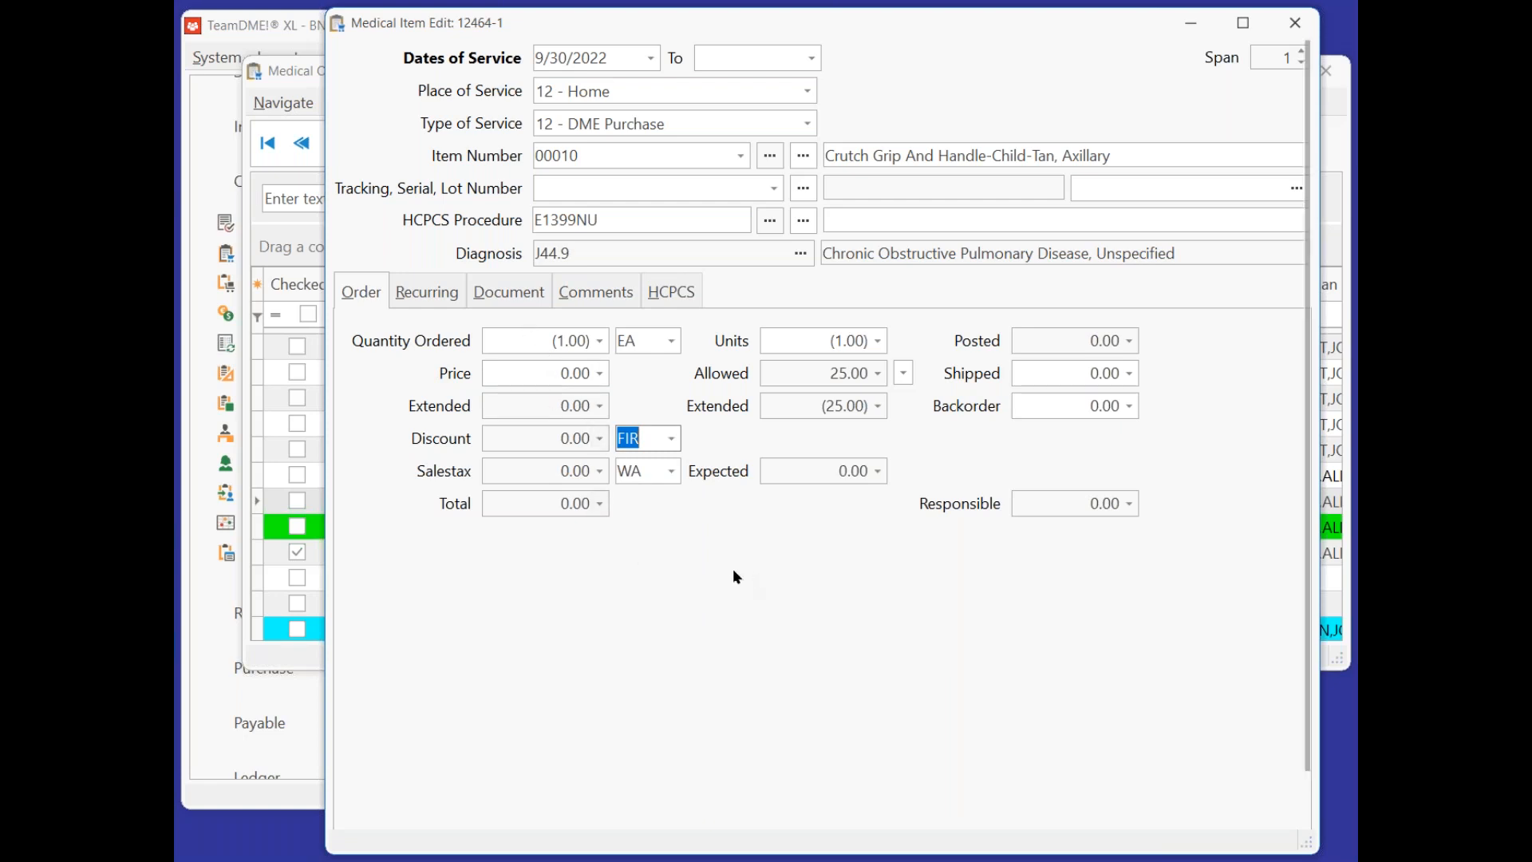
pyautogui.press('Return')
pyautogui.press('Return')
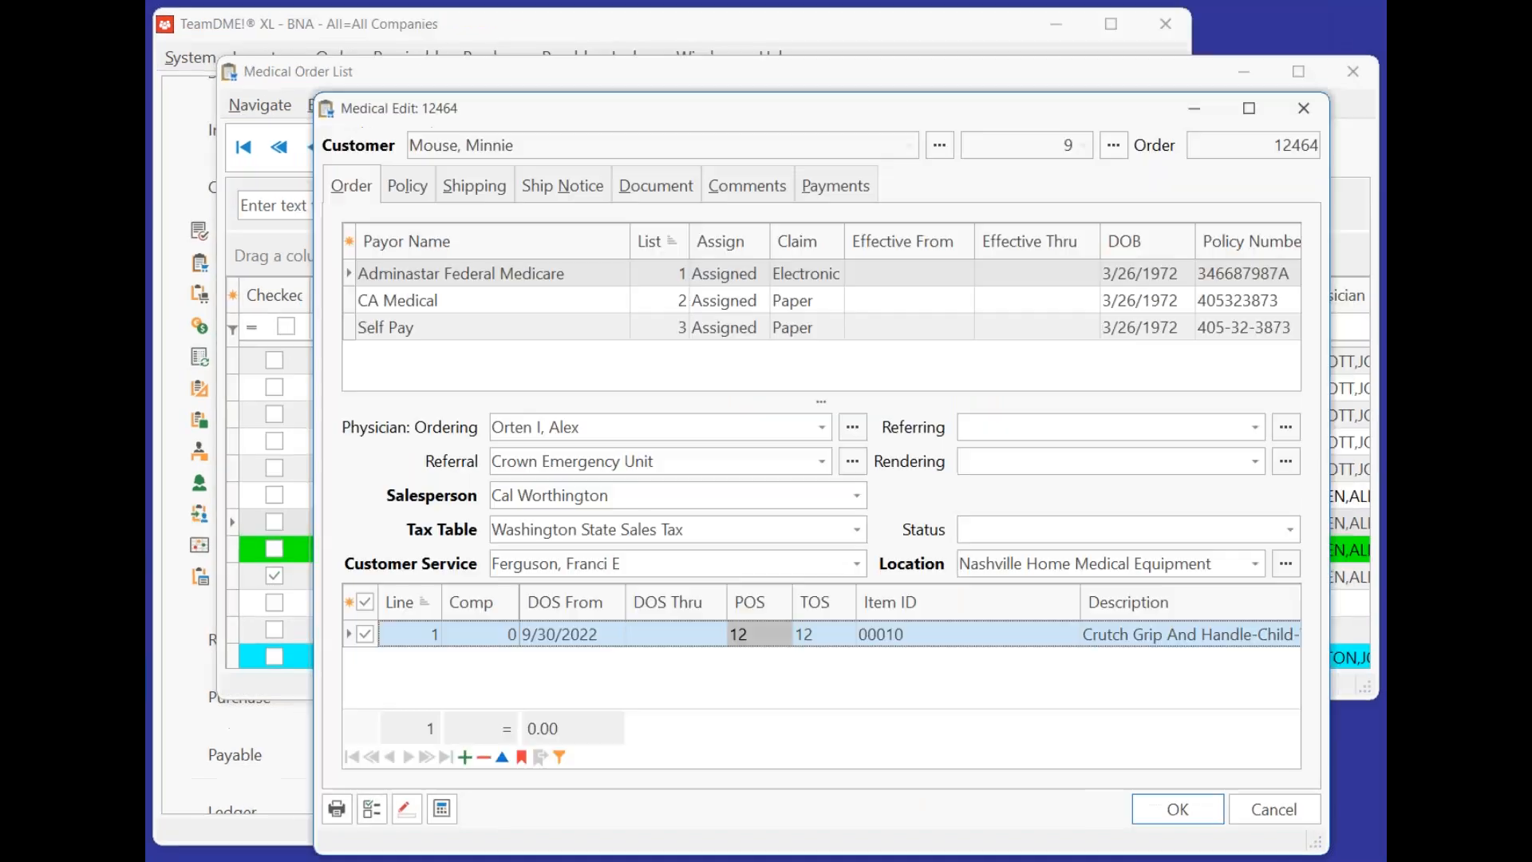
pyautogui.click(1162, 804)
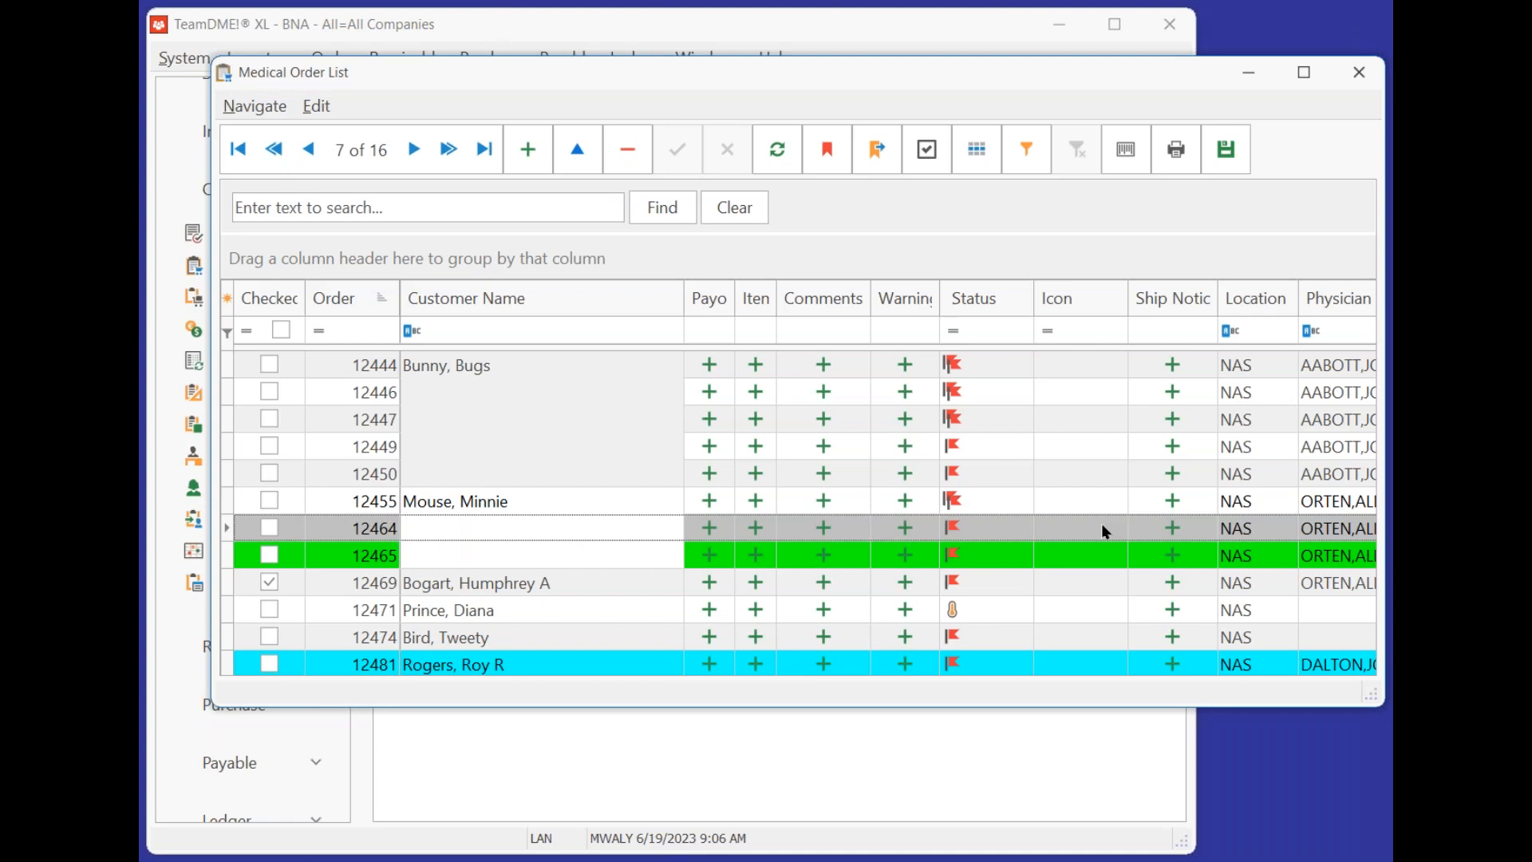
# Review the first five orders in the medical order list one by one, and close the list.
pyautogui.click(1000, 371)
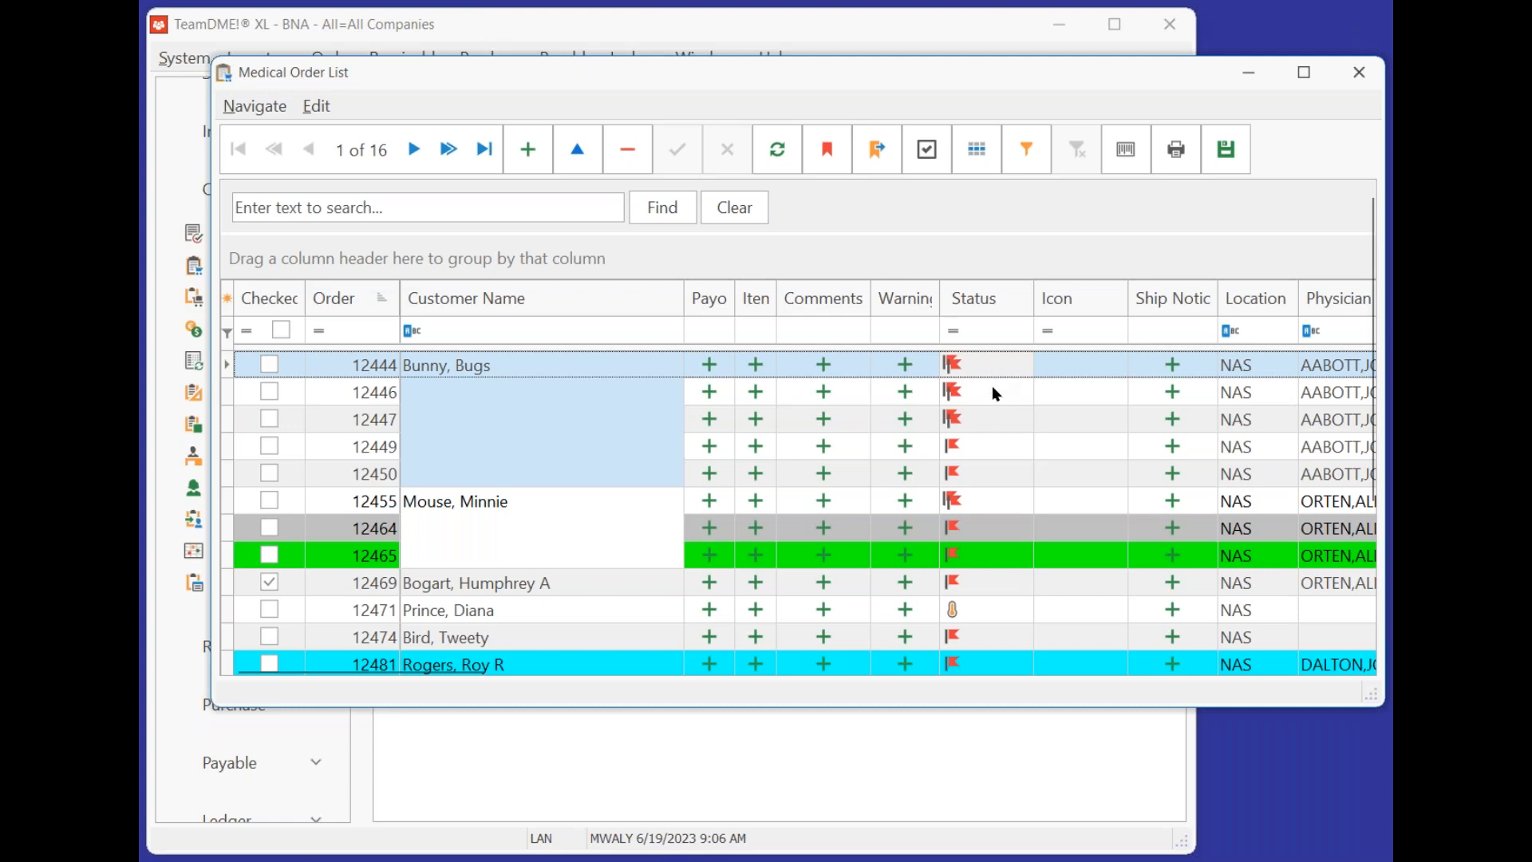
pyautogui.click(995, 395)
pyautogui.click(993, 422)
pyautogui.click(1000, 446)
pyautogui.click(1002, 475)
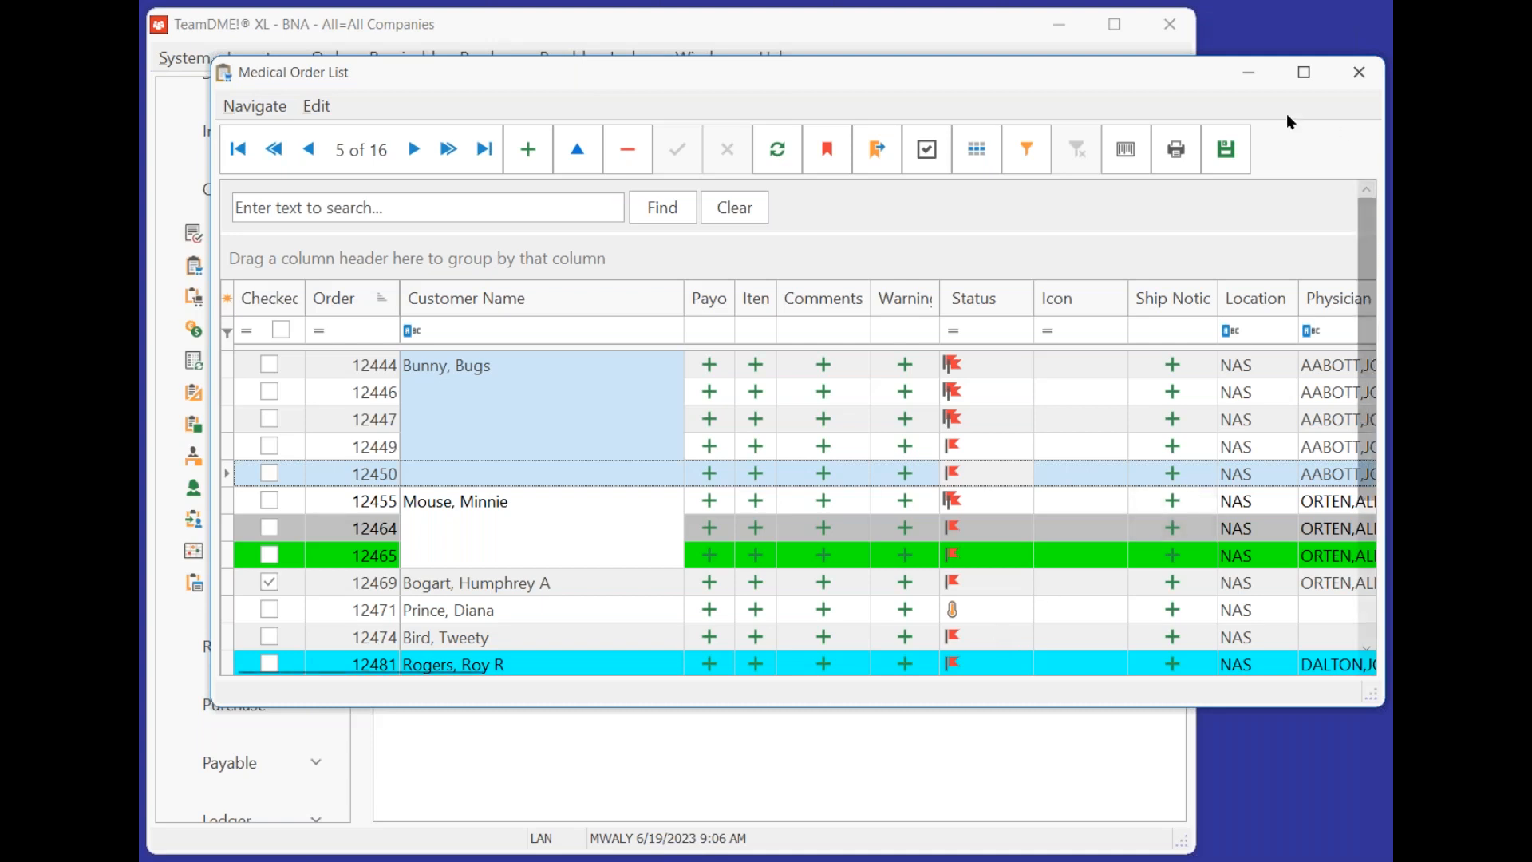
pyautogui.click(1365, 86)
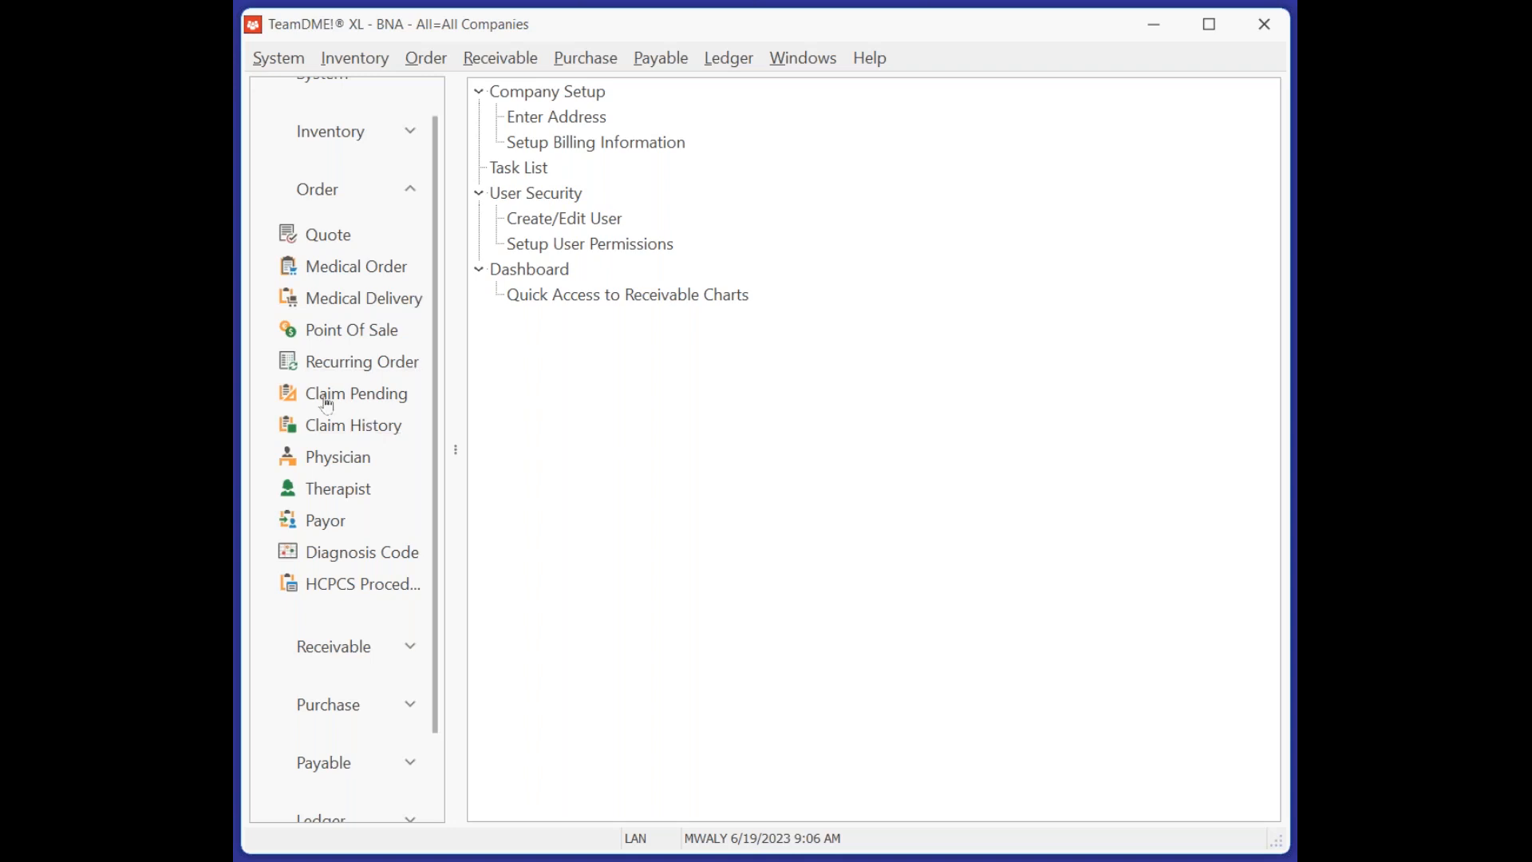
# Open the medical order list again and look over its color-coded orders.
pyautogui.click(357, 268)
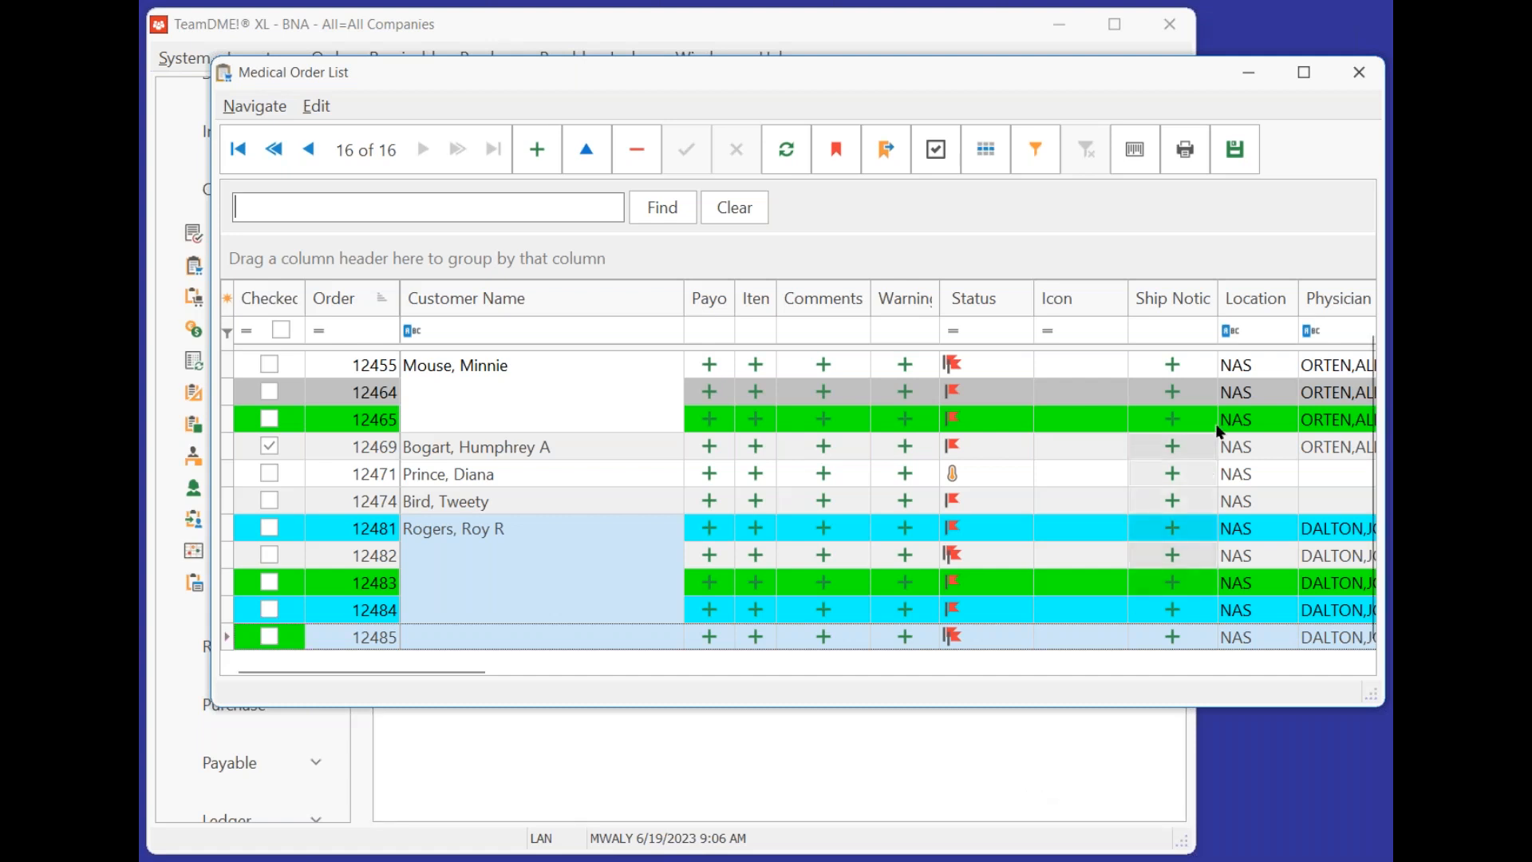
pyautogui.click(1027, 630)
pyautogui.click(1061, 586)
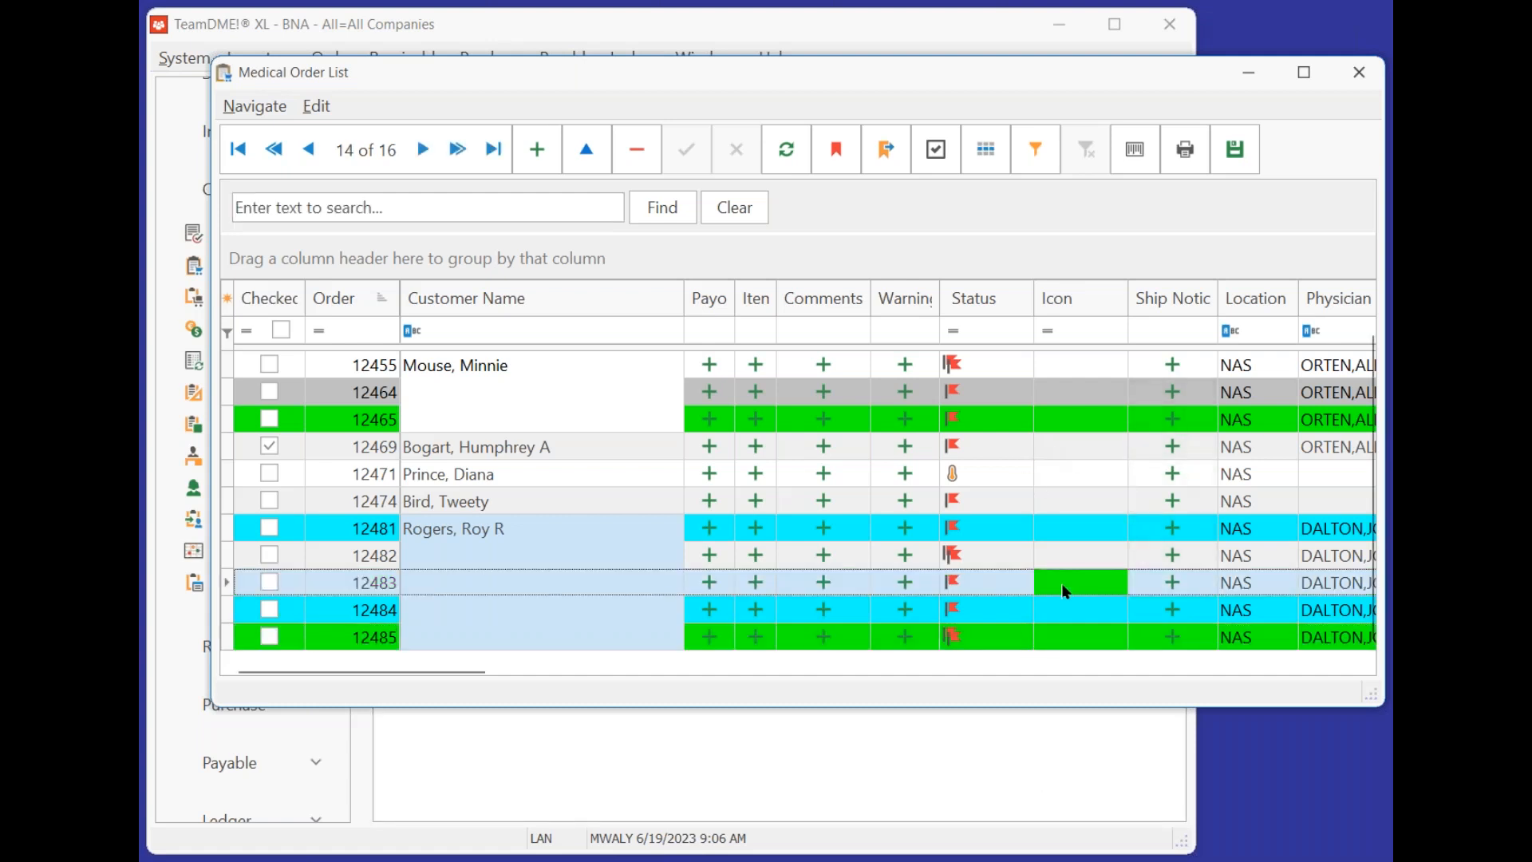
pyautogui.click(1036, 528)
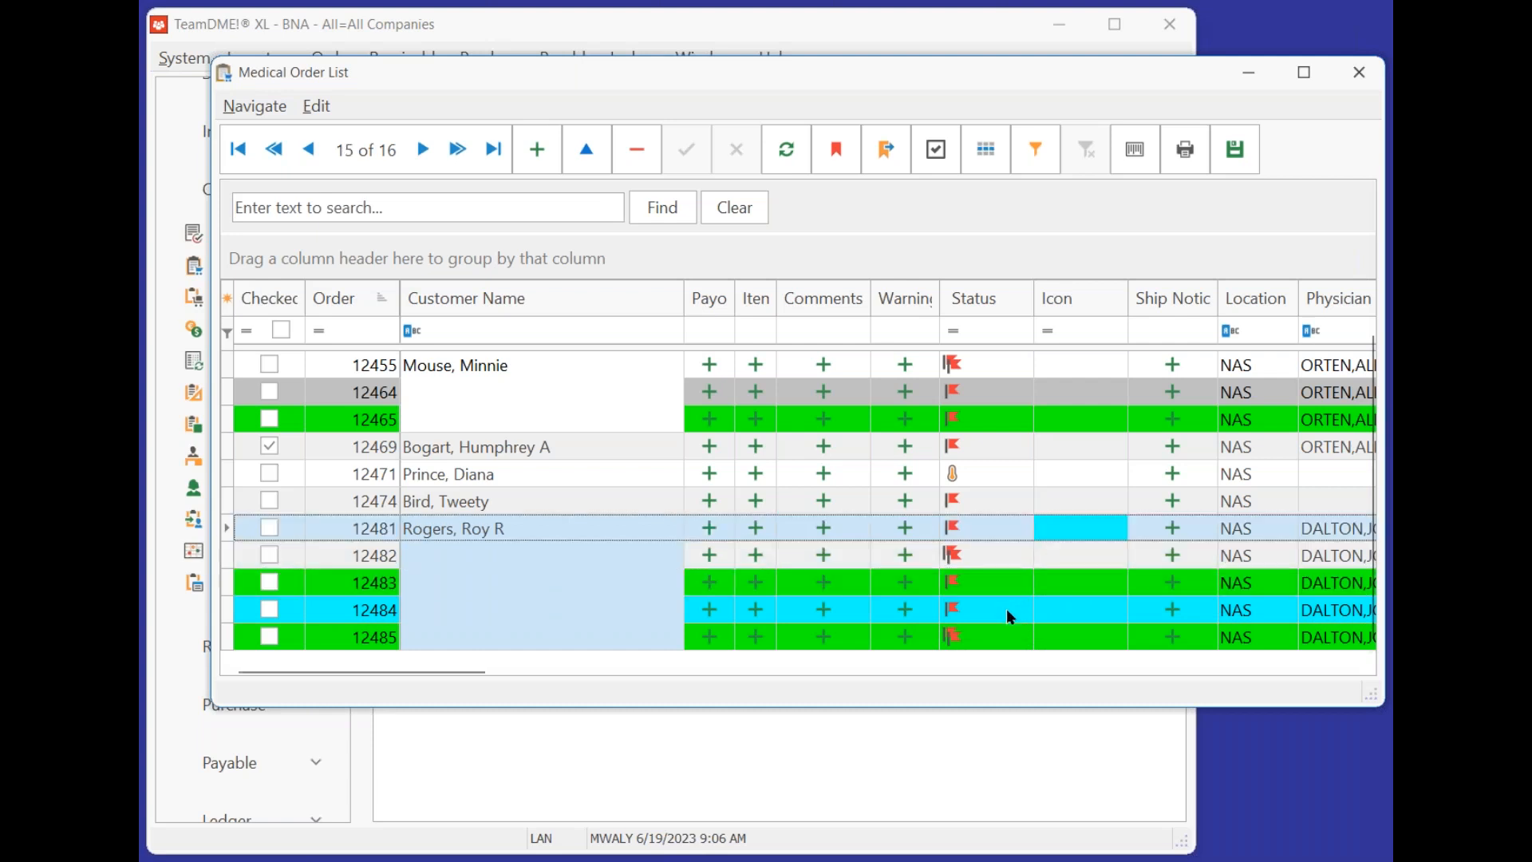
pyautogui.scroll(2, 1070, 551)
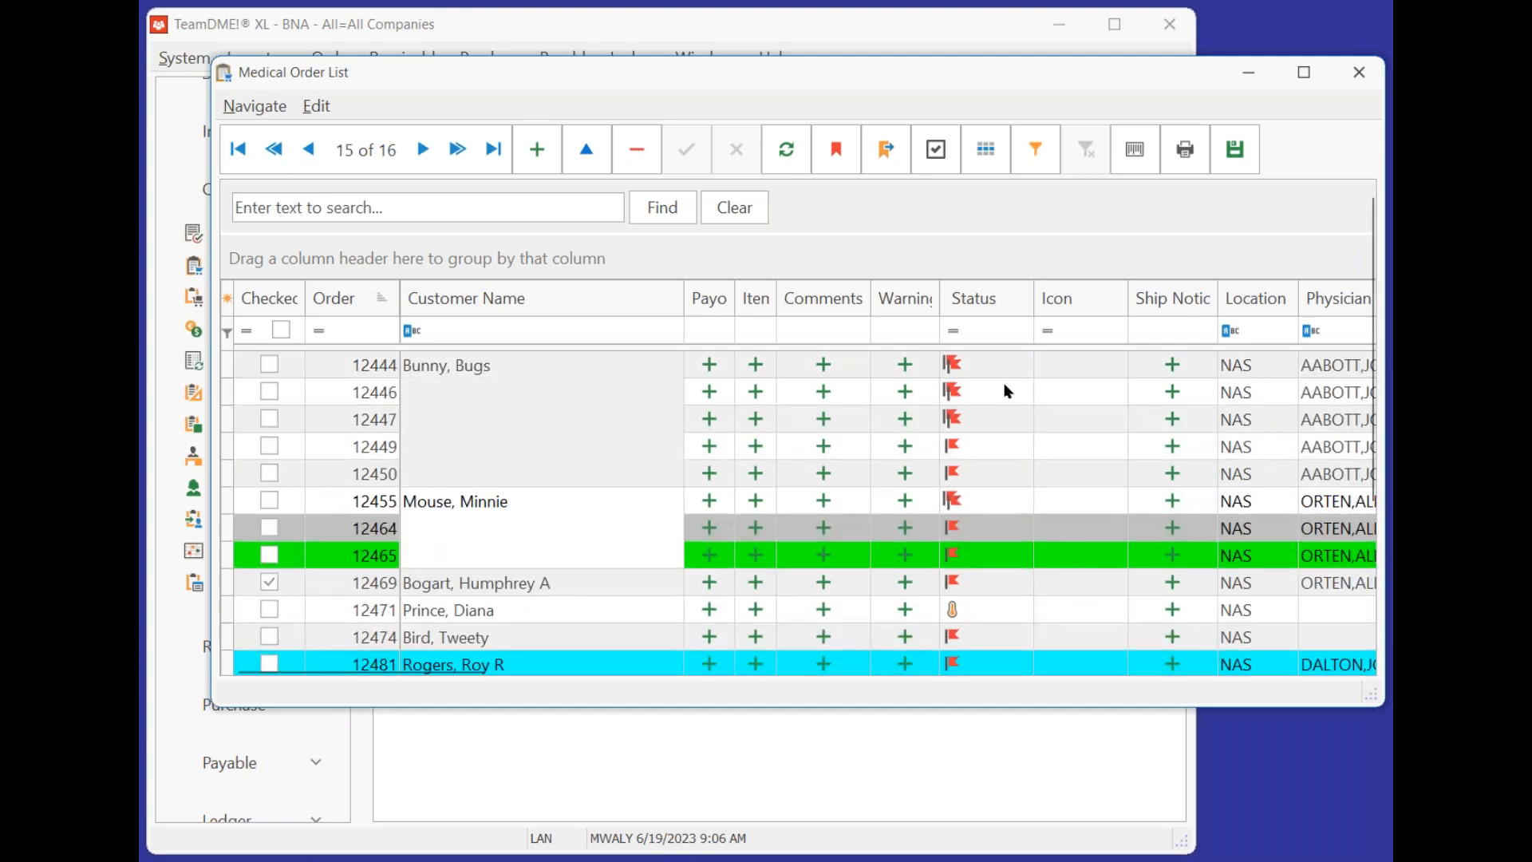
pyautogui.scroll(-2, 1022, 650)
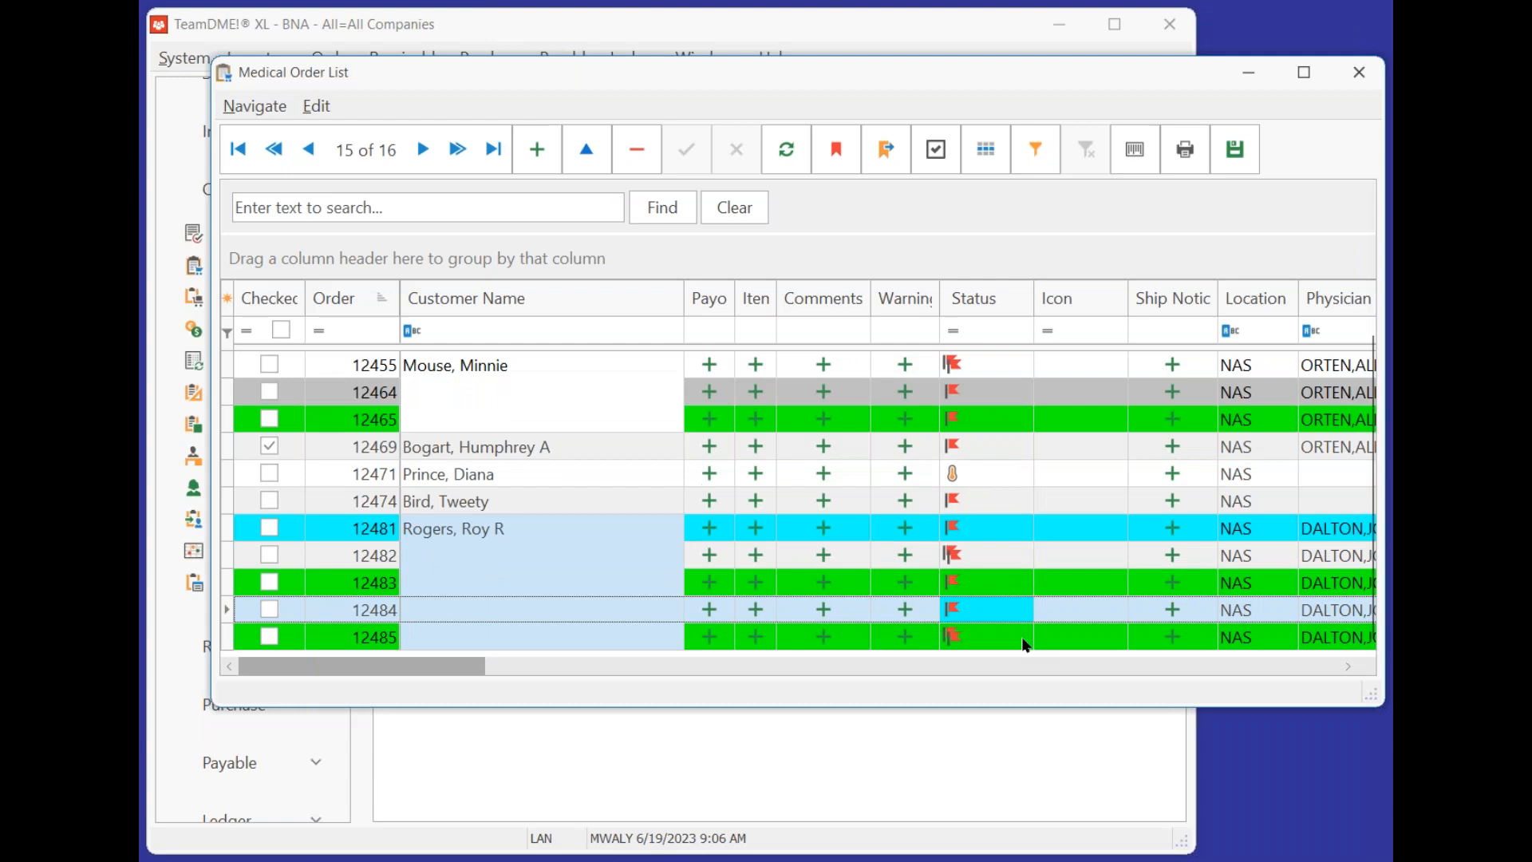
# Open the order in the middle green row to view its line items, and leave it without changes.
pyautogui.click(997, 589)
pyautogui.doubleClick(999, 580)
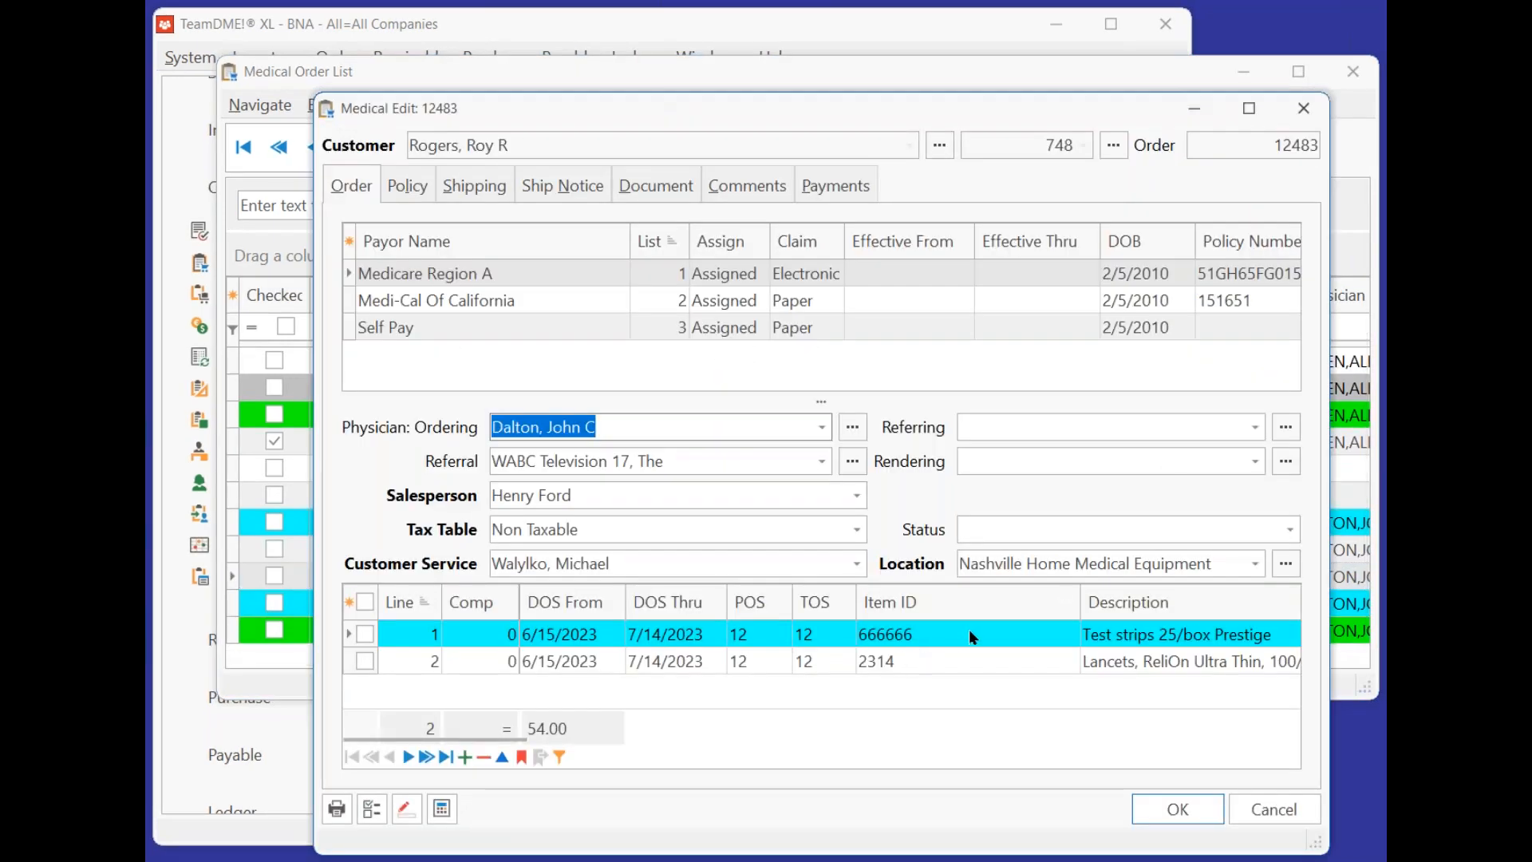
pyautogui.click(1271, 801)
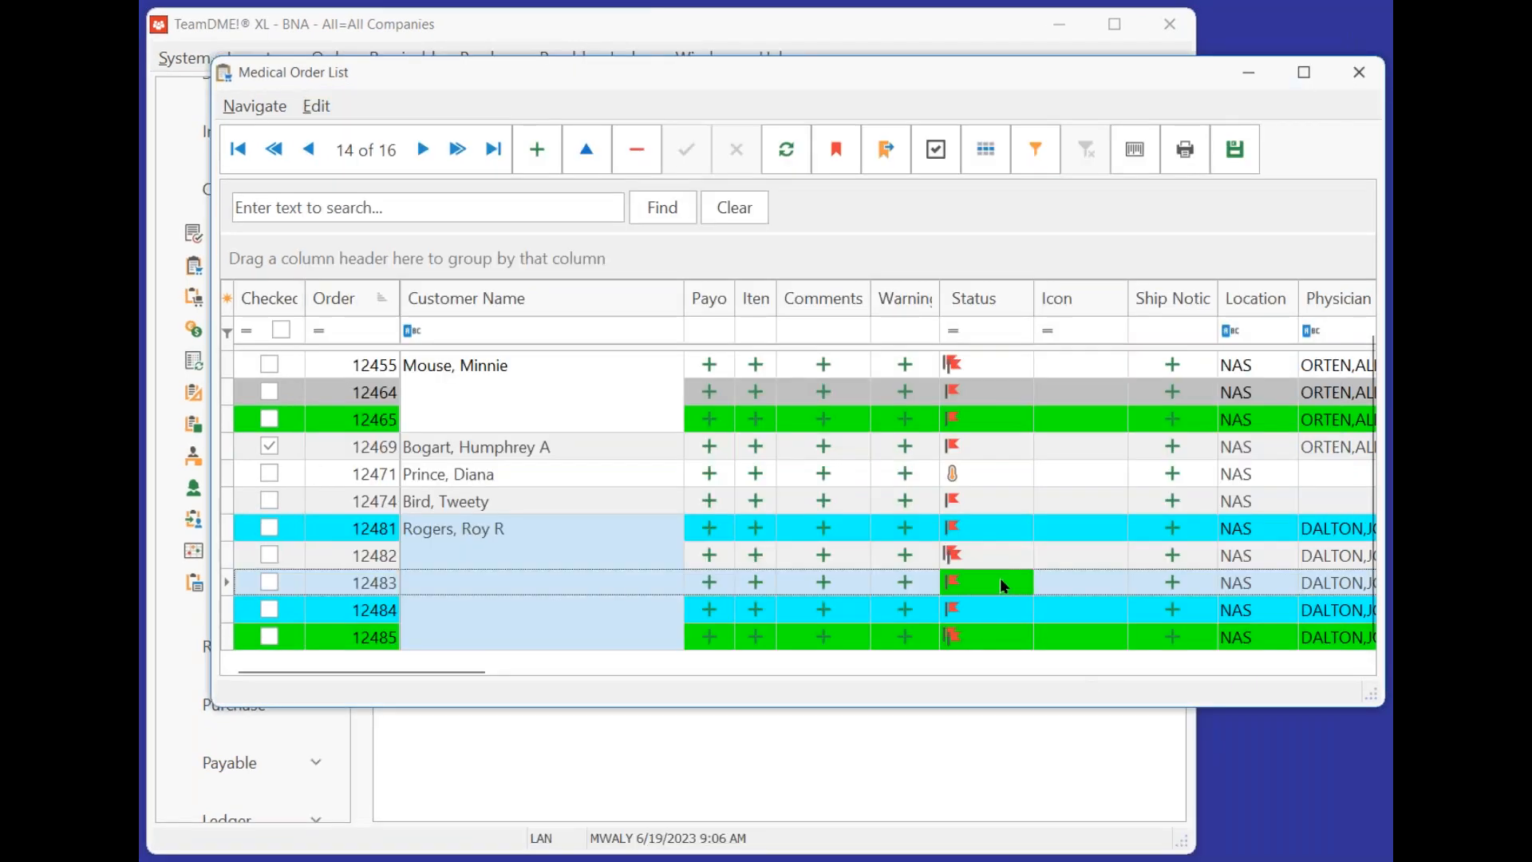
# Open the last order in the list, run its Intellicheck to review the delivery ticket warning, and close the order.
pyautogui.click(984, 634)
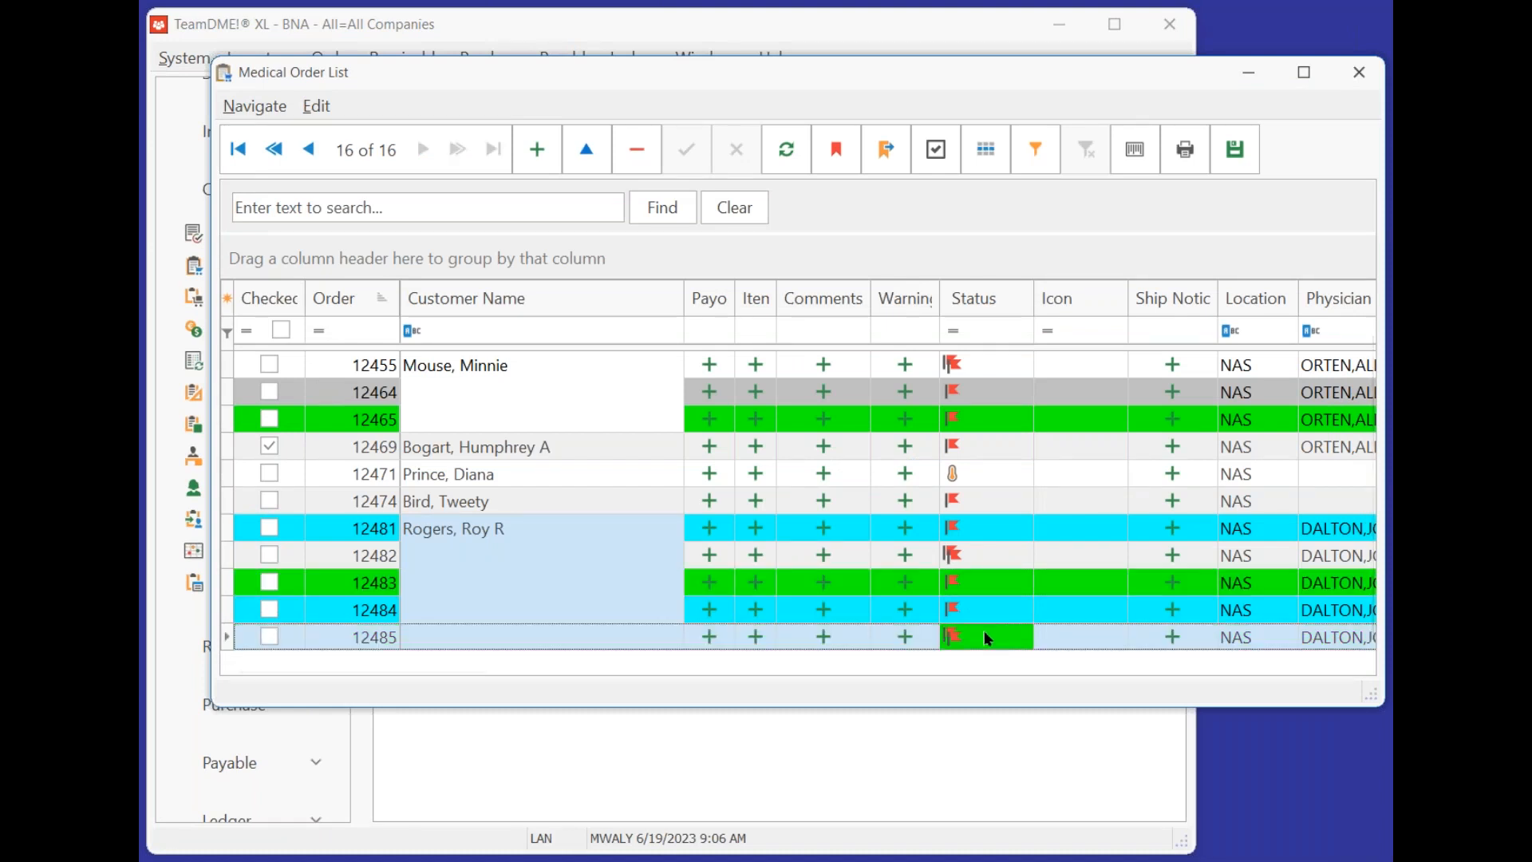
pyautogui.doubleClick(984, 636)
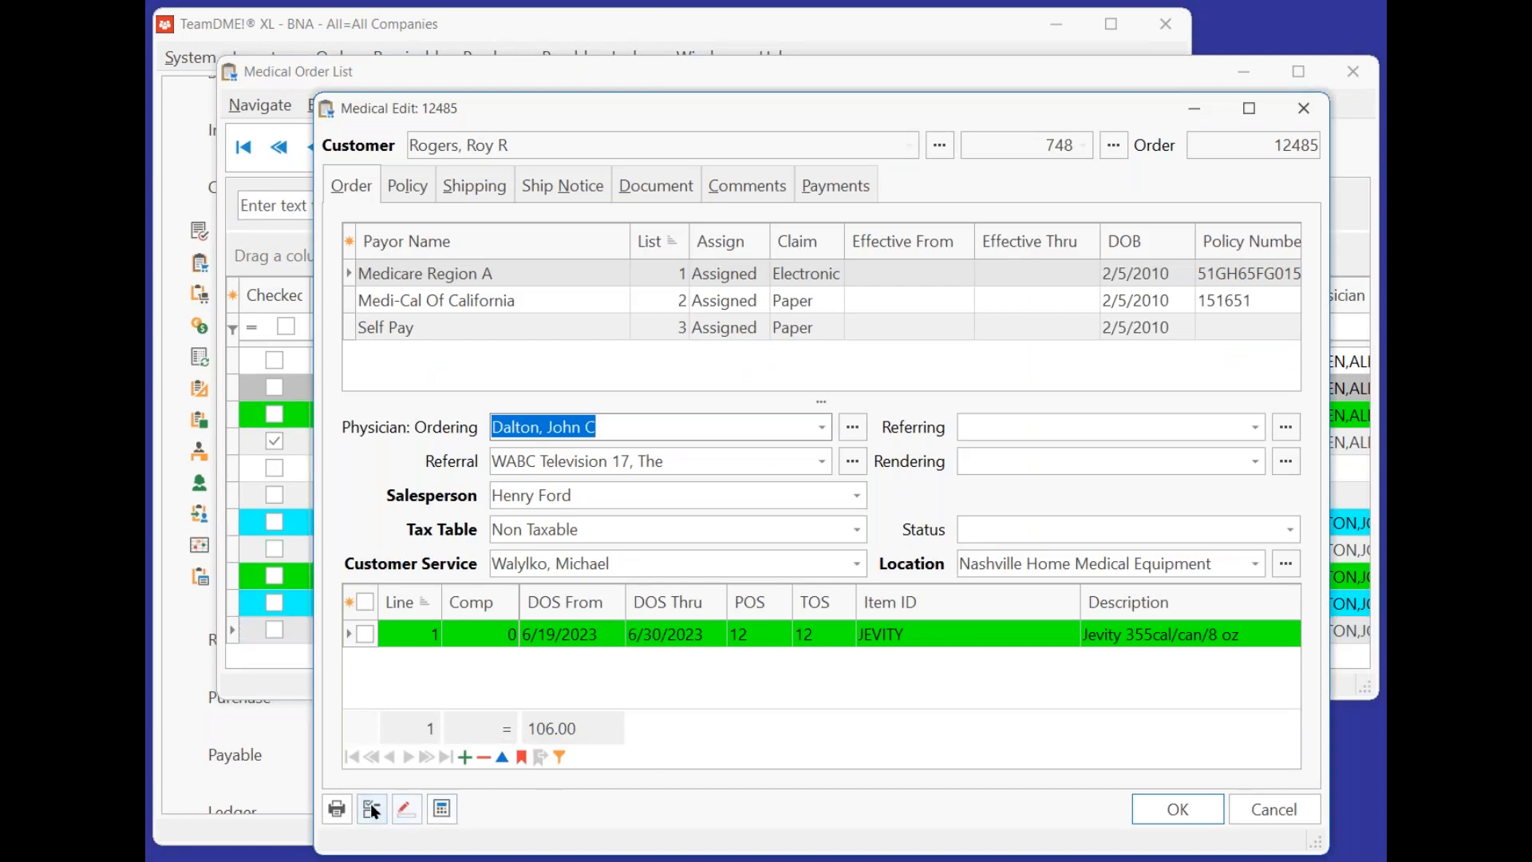
pyautogui.click(371, 807)
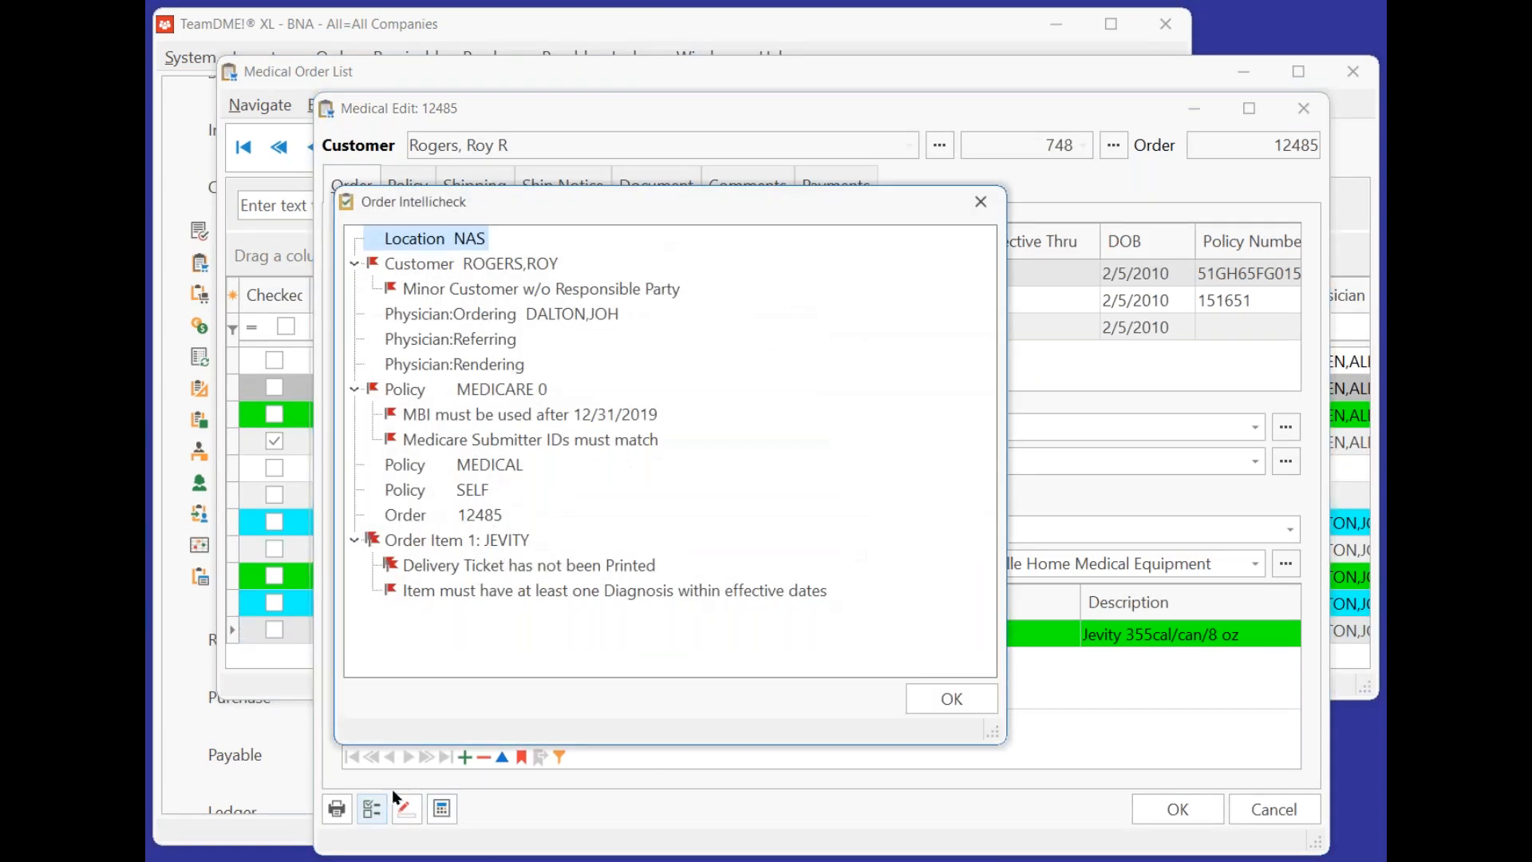
pyautogui.click(639, 563)
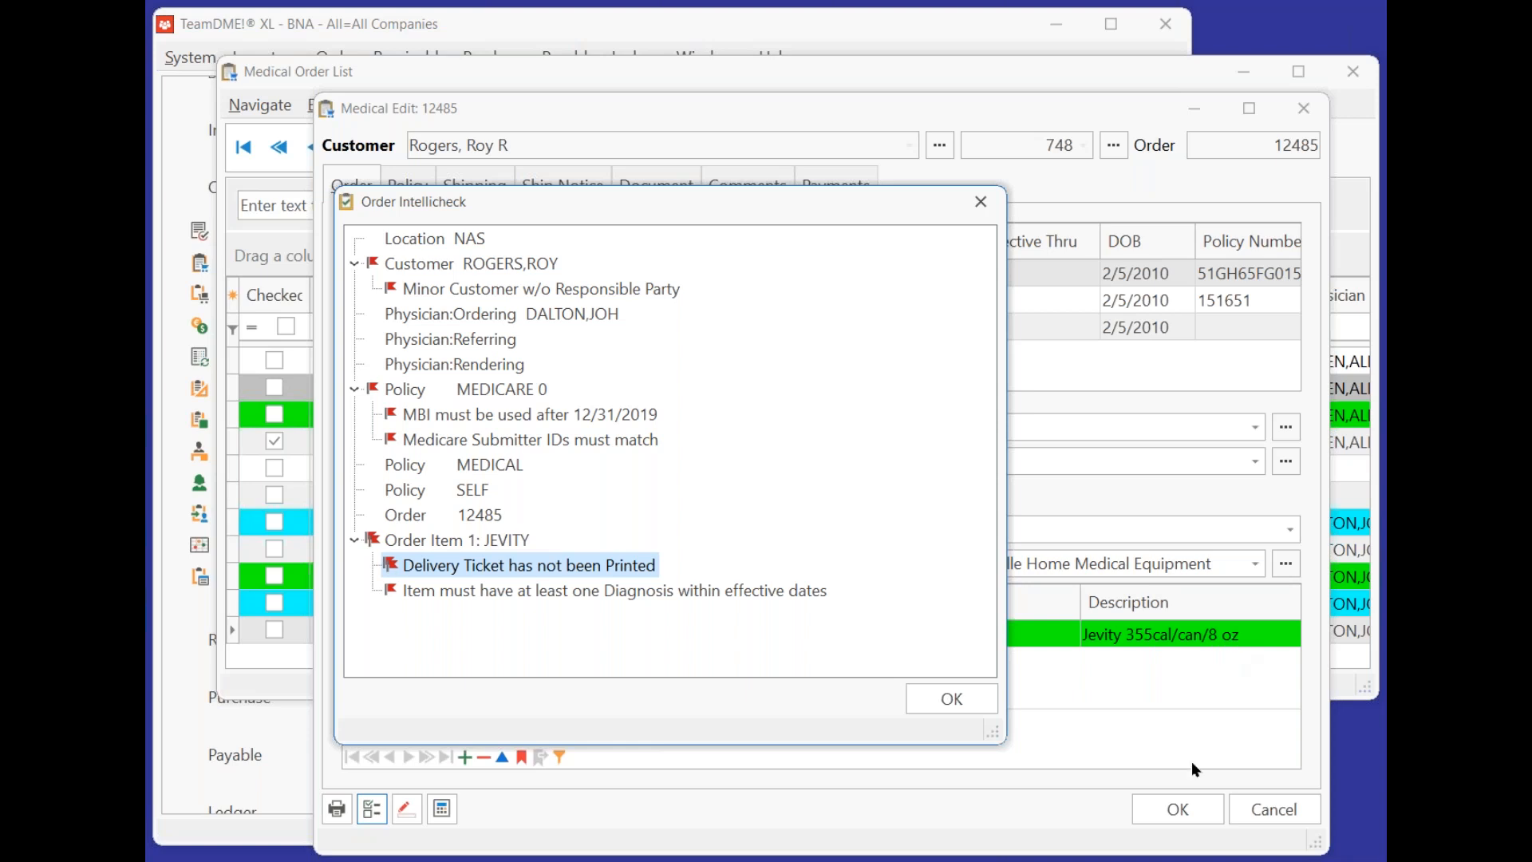
pyautogui.click(1155, 807)
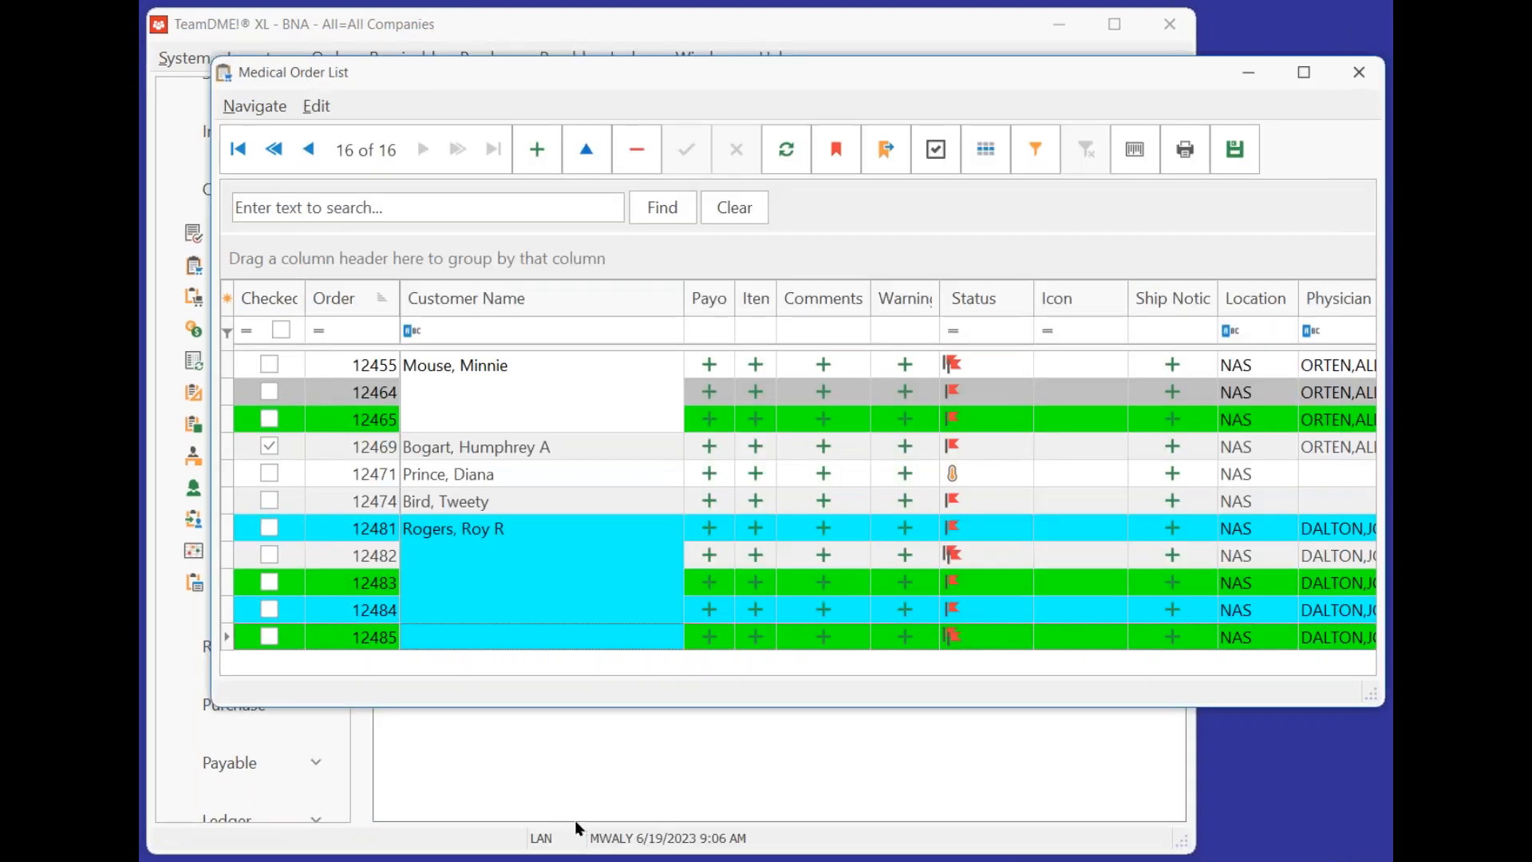
# Generate the Delivery/Pickup Ticket for the last order, close its preview, and save the order.
pyautogui.click(1026, 636)
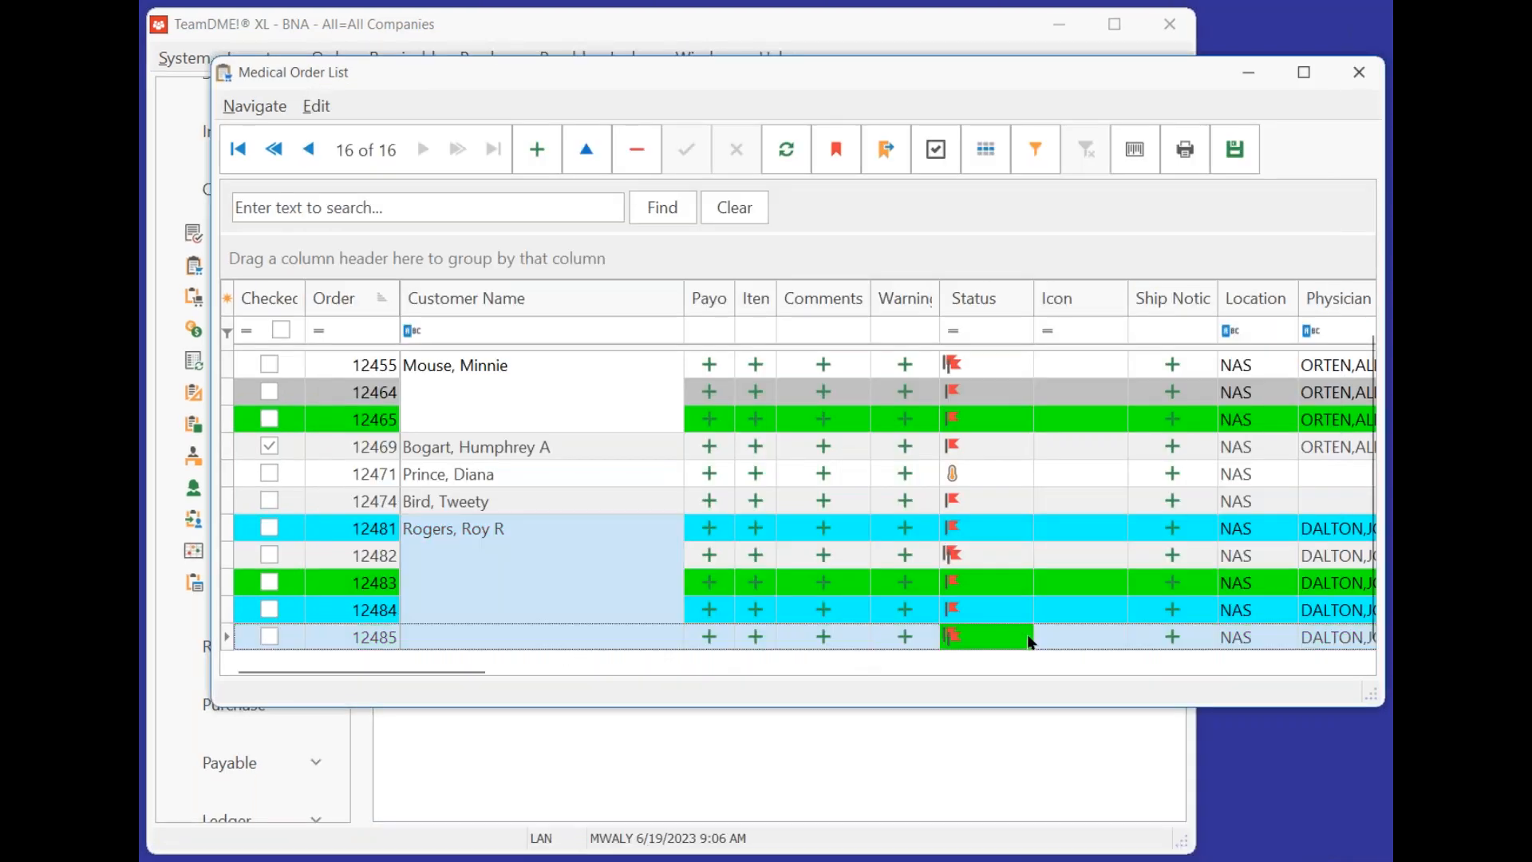
pyautogui.doubleClick(1027, 634)
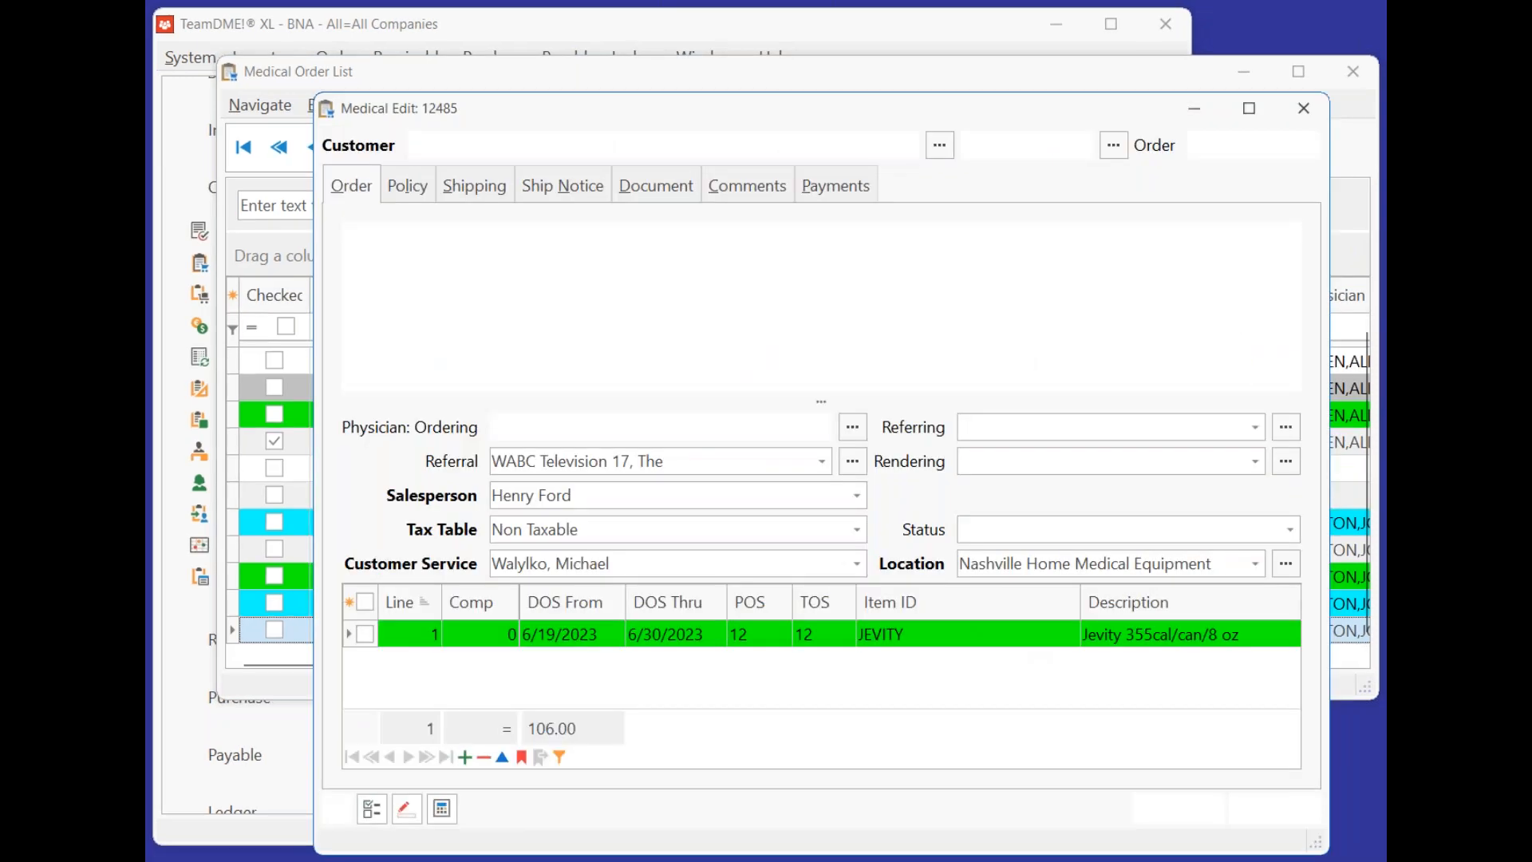
pyautogui.click(337, 808)
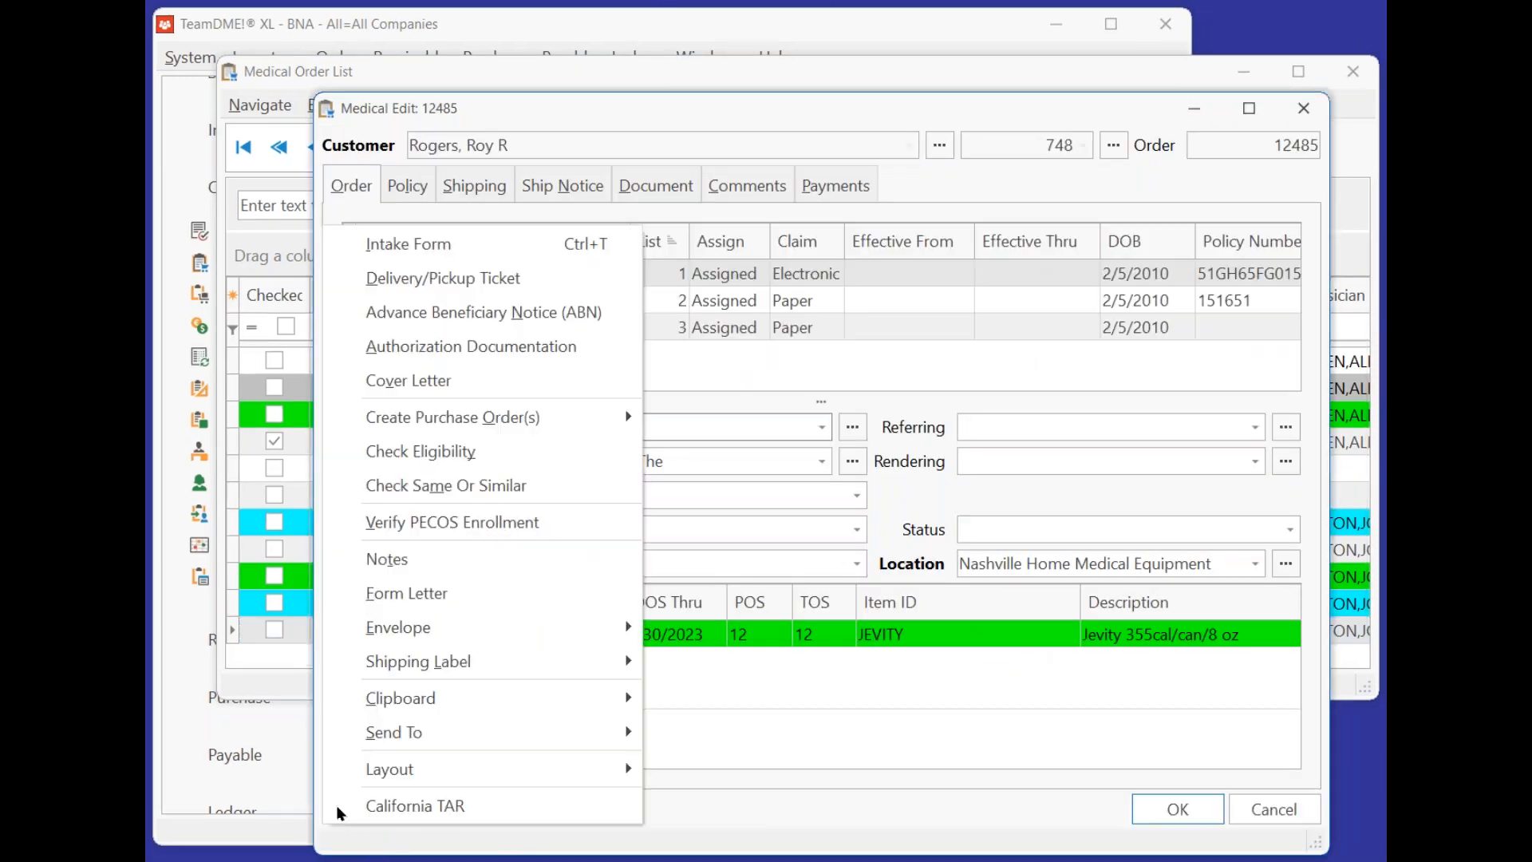
pyautogui.click(448, 280)
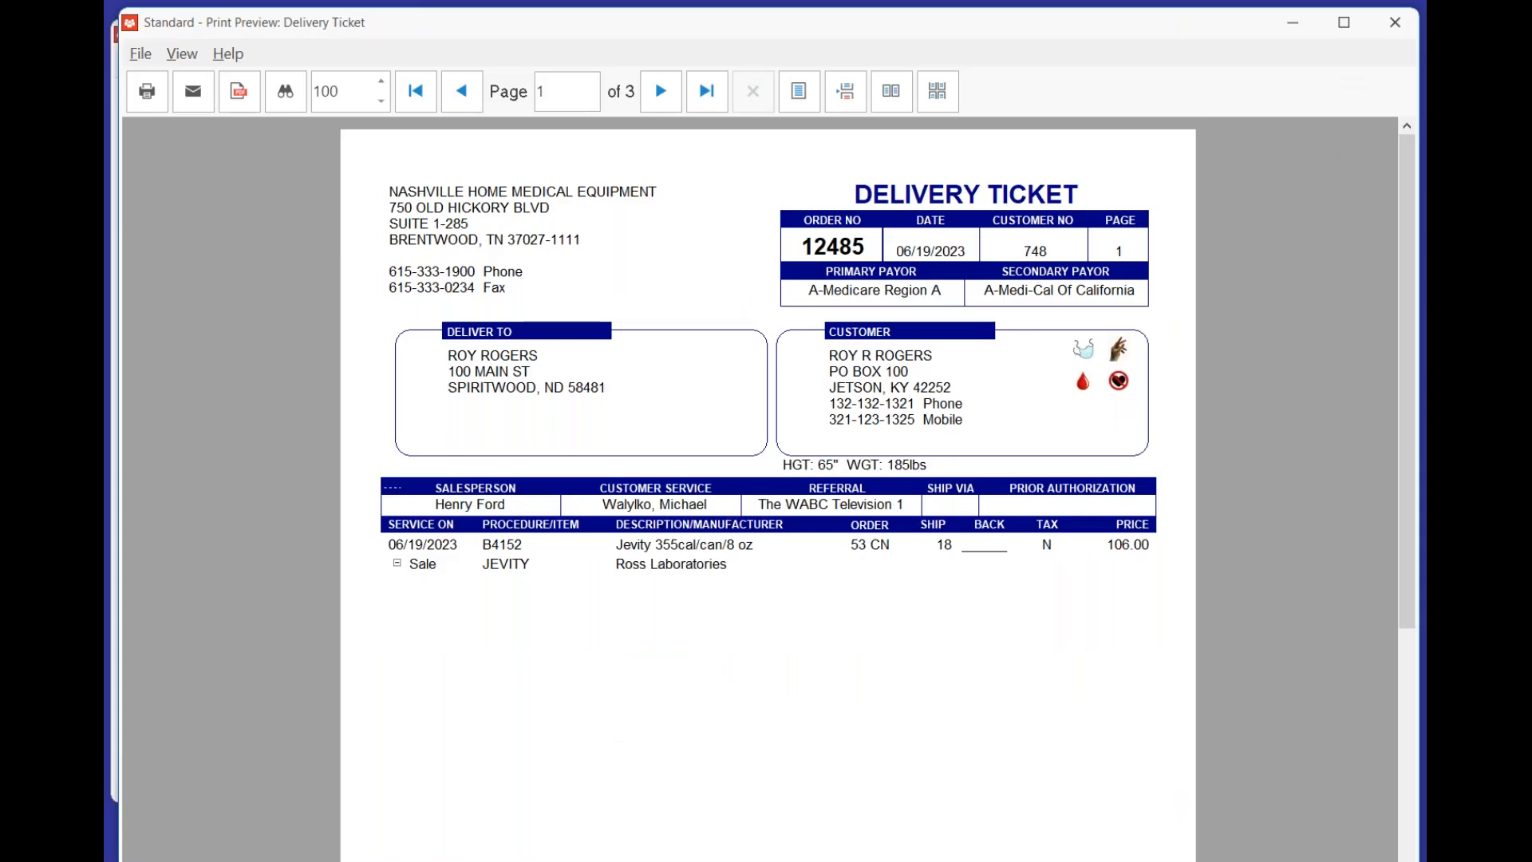
pyautogui.click(1394, 22)
pyautogui.click(950, 492)
pyautogui.click(1143, 811)
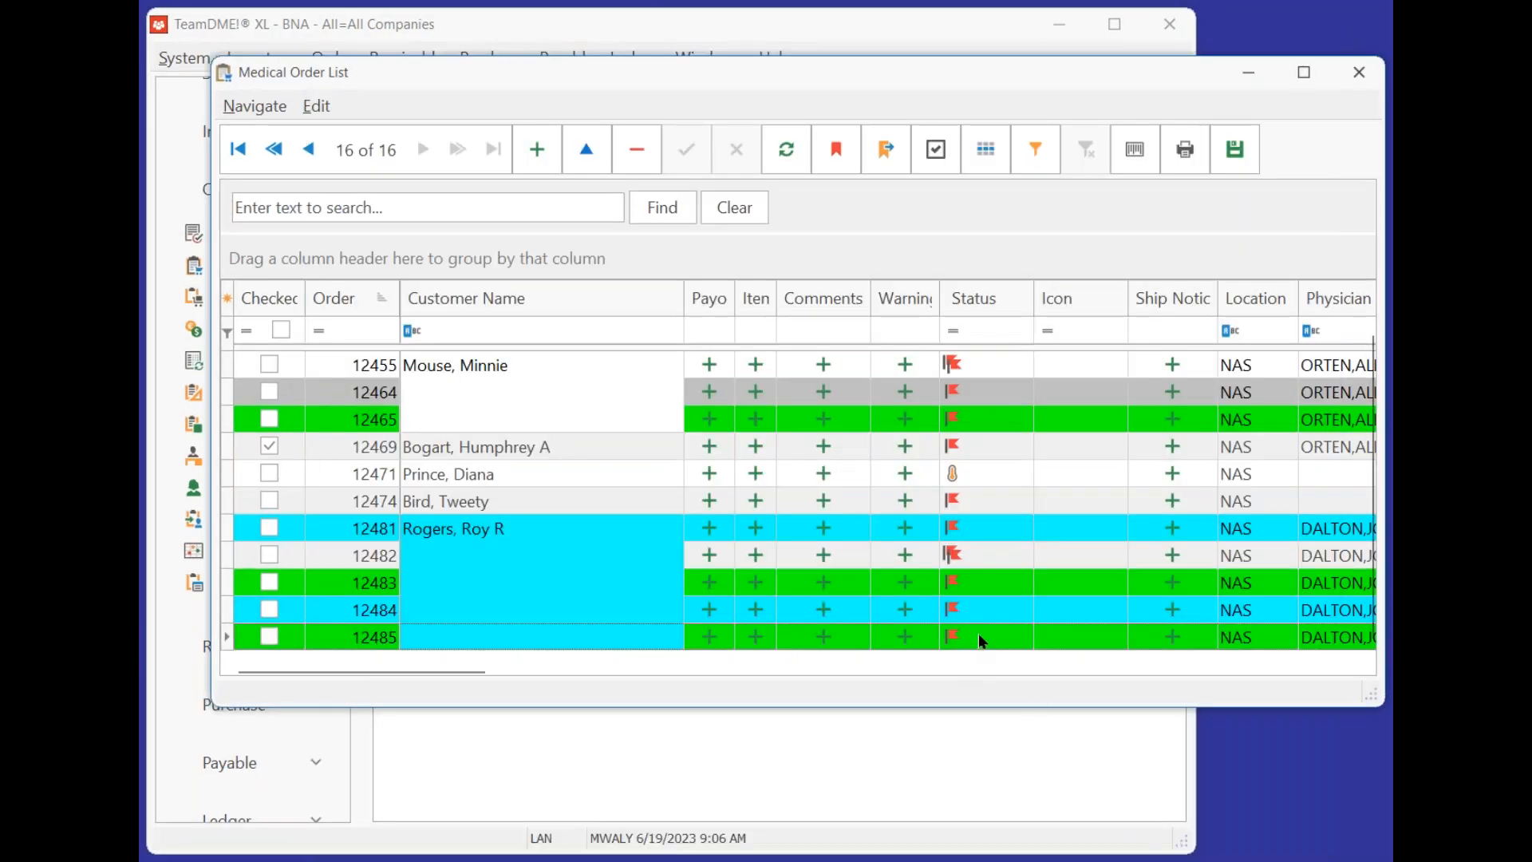
# Check the Status flags in the order list, and calculate the order status for dates of service through 6/19/2023.
pyautogui.click(978, 634)
pyautogui.click(1079, 633)
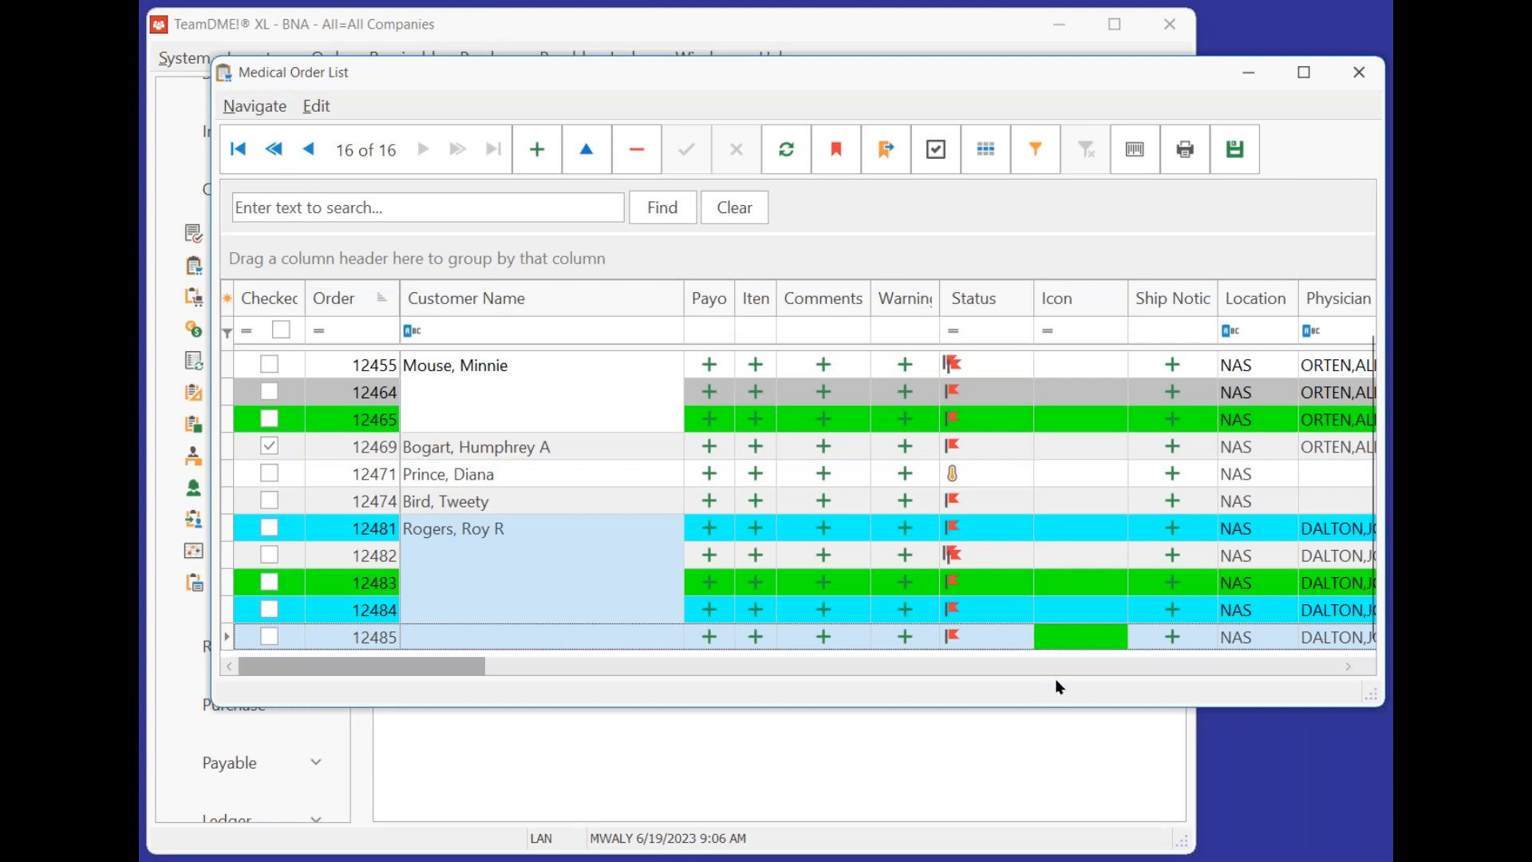
pyautogui.click(986, 364)
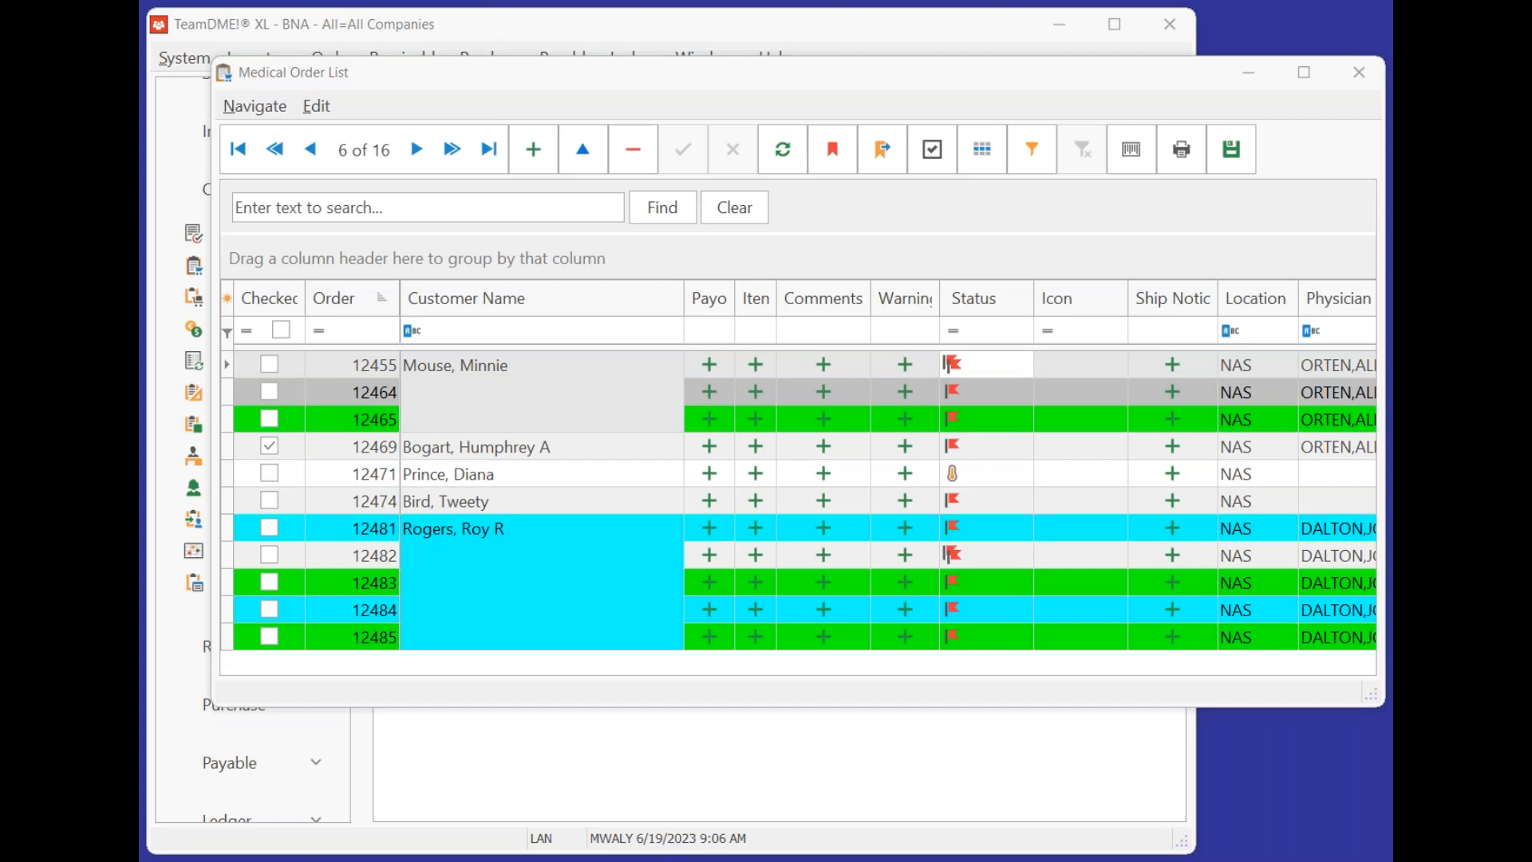
pyautogui.moveTo(934, 262)
pyautogui.mouseDown()
pyautogui.moveTo(967, 261)
pyautogui.moveTo(1053, 431)
pyautogui.moveTo(1049, 680)
pyautogui.moveTo(897, 630)
pyautogui.moveTo(916, 271)
pyautogui.moveTo(940, 261)
pyautogui.mouseUp()
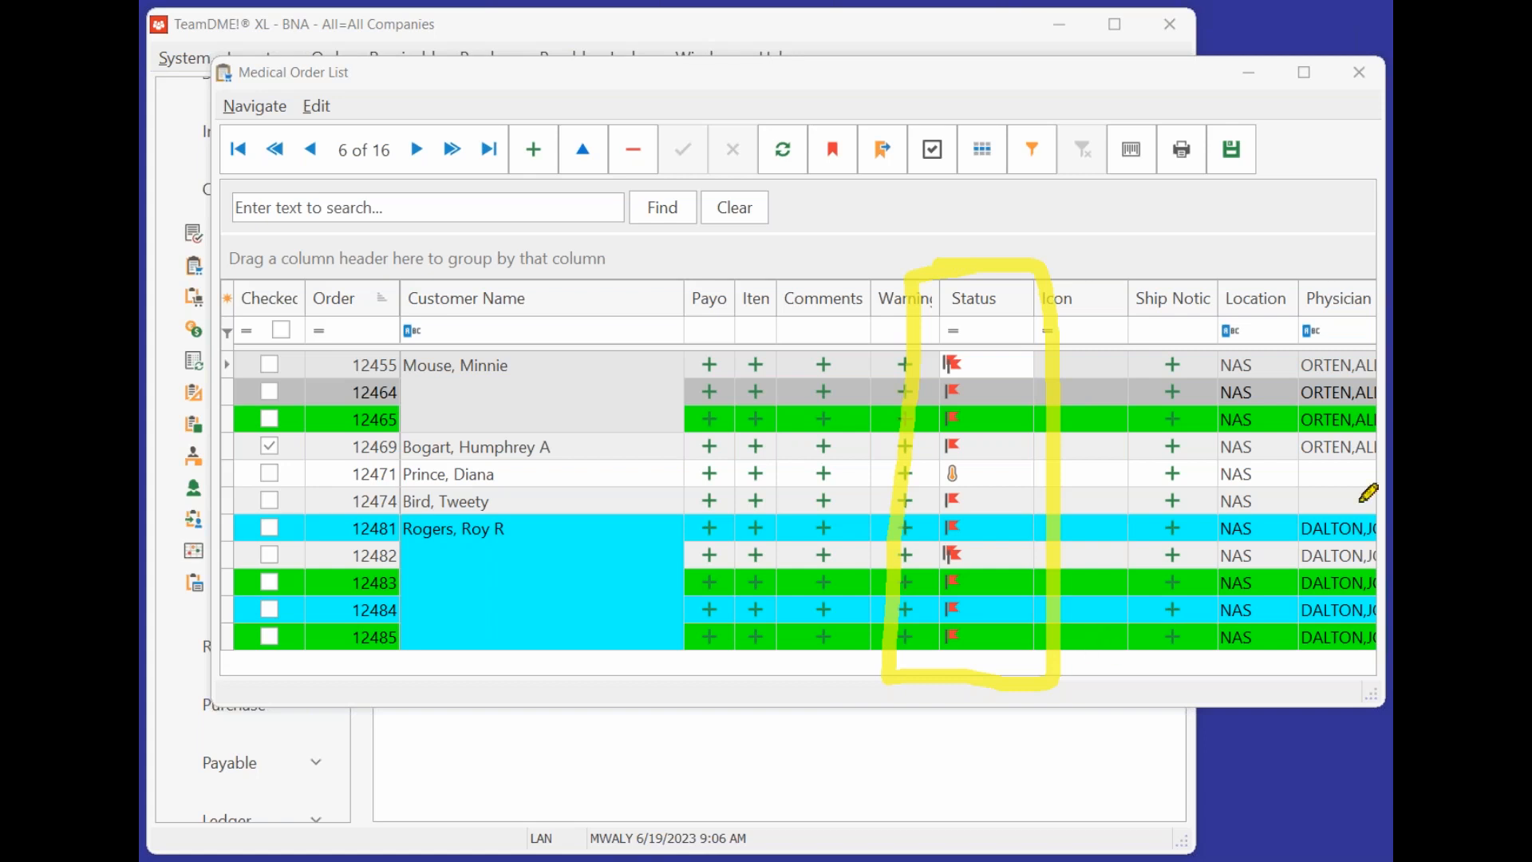
pyautogui.press('Escape')
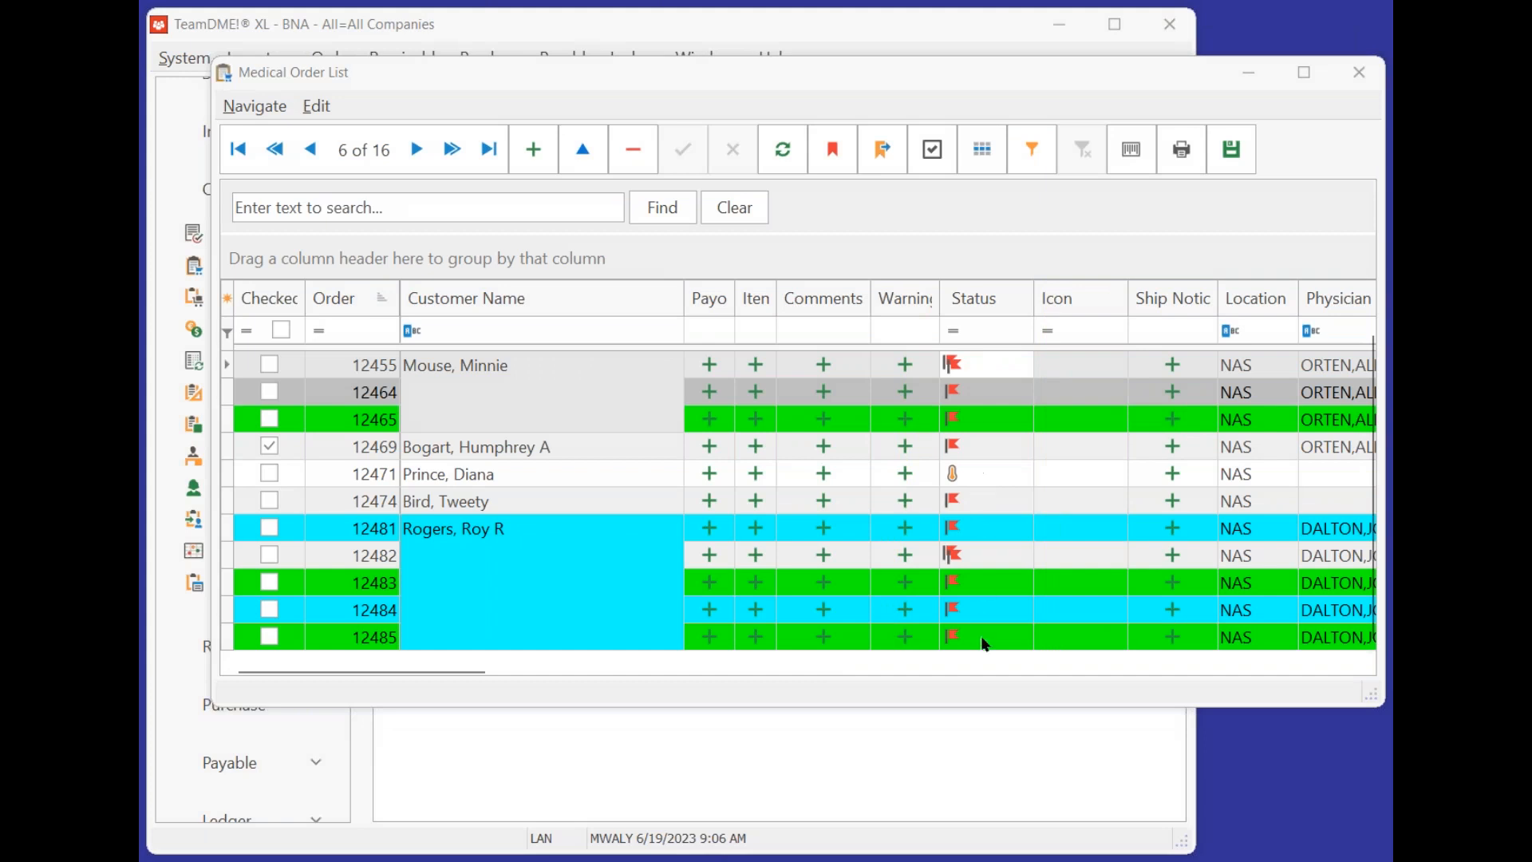
pyautogui.click(1185, 155)
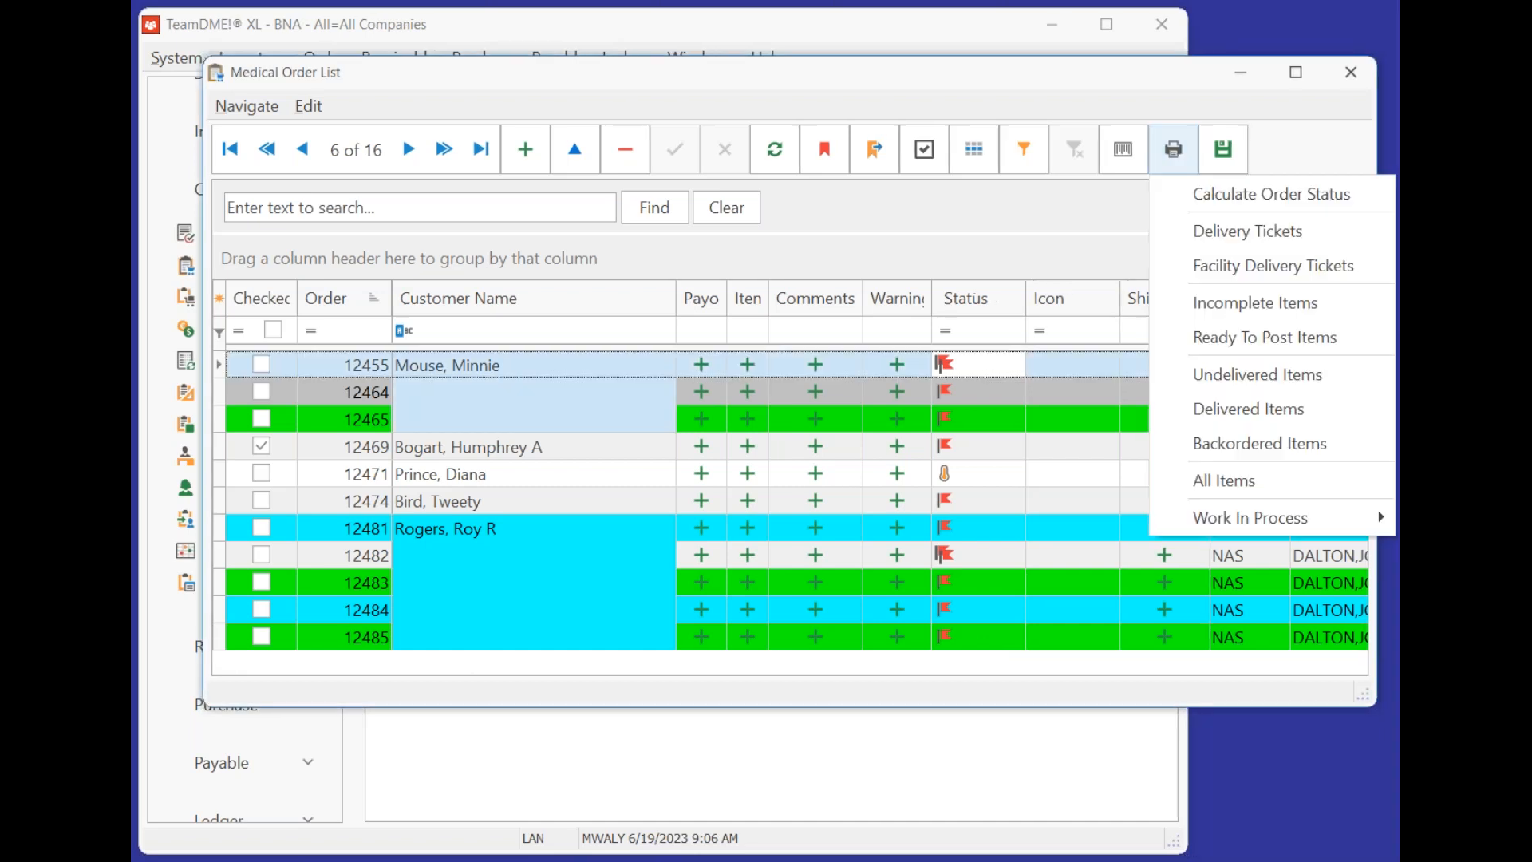
pyautogui.click(1206, 193)
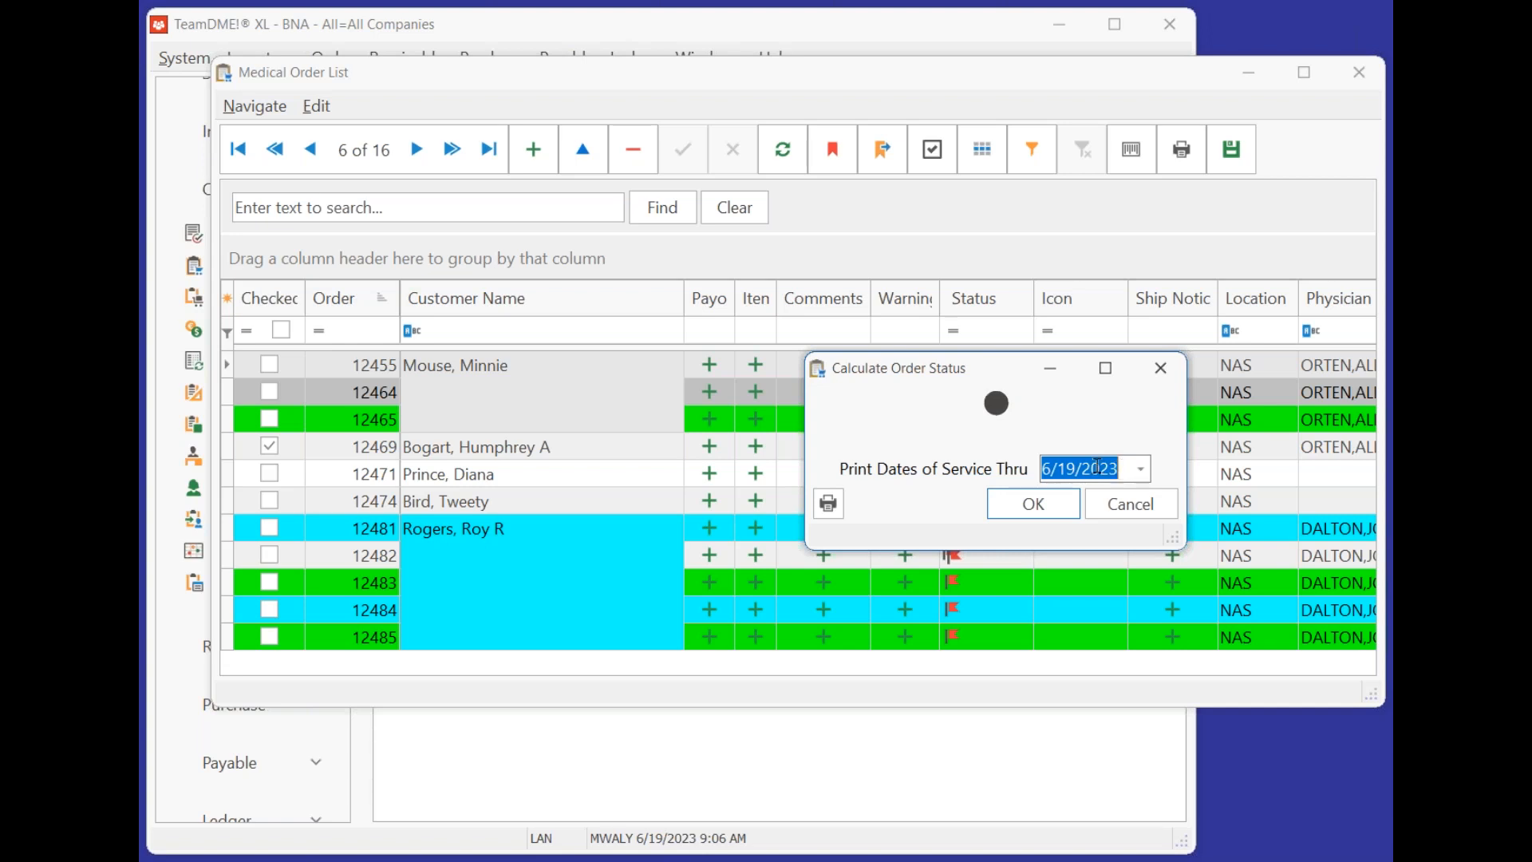
pyautogui.click(1013, 499)
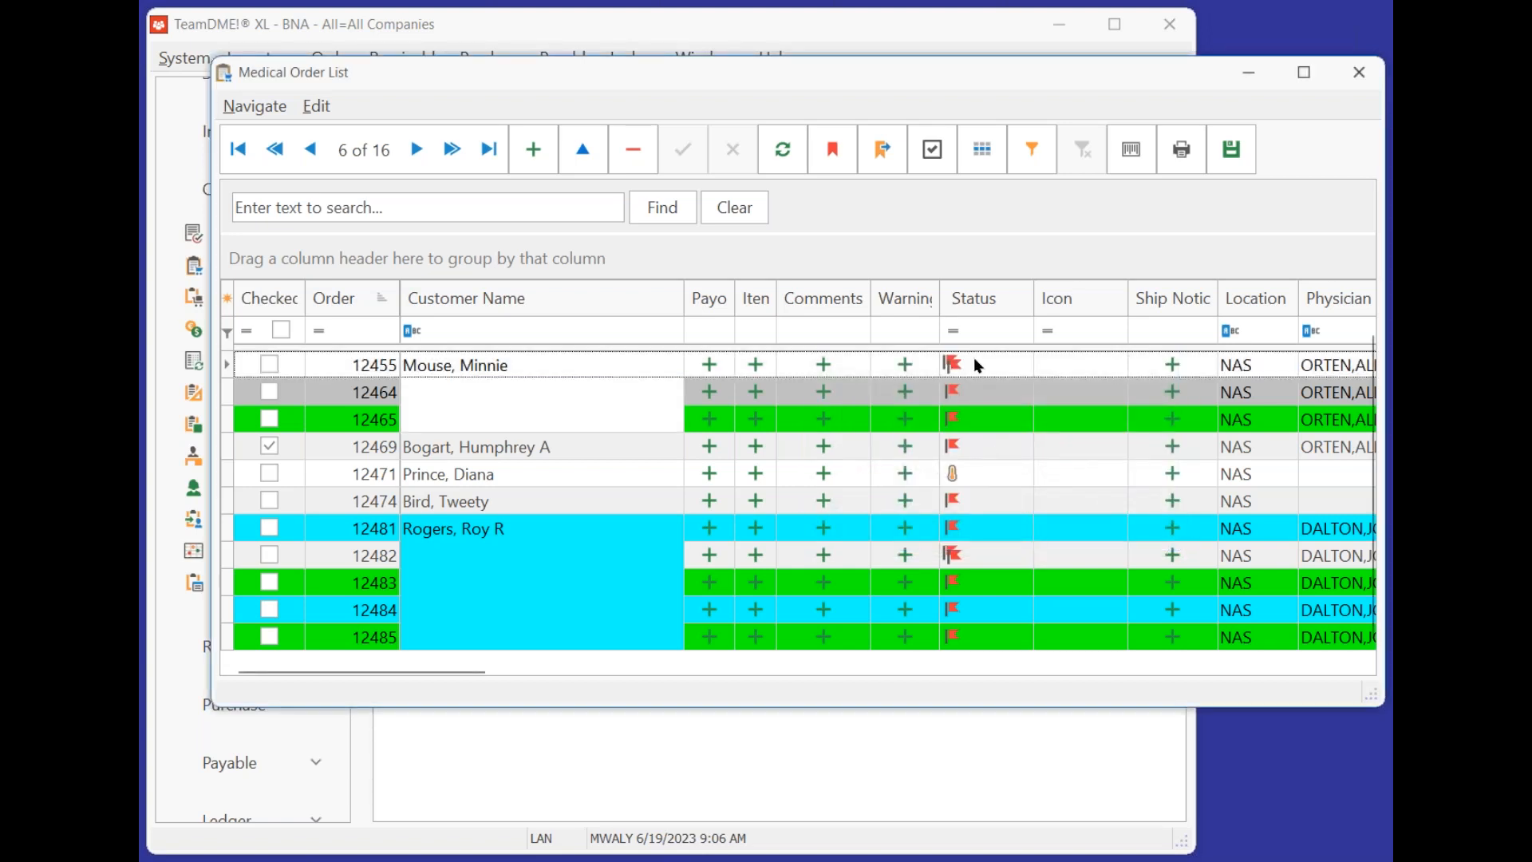
# Examine the status icons order by order to distinguish single flags, double flags and the other icon.
pyautogui.moveTo(973, 361); pyautogui.dragTo(978, 408)
pyautogui.moveTo(989, 463); pyautogui.dragTo(978, 634)
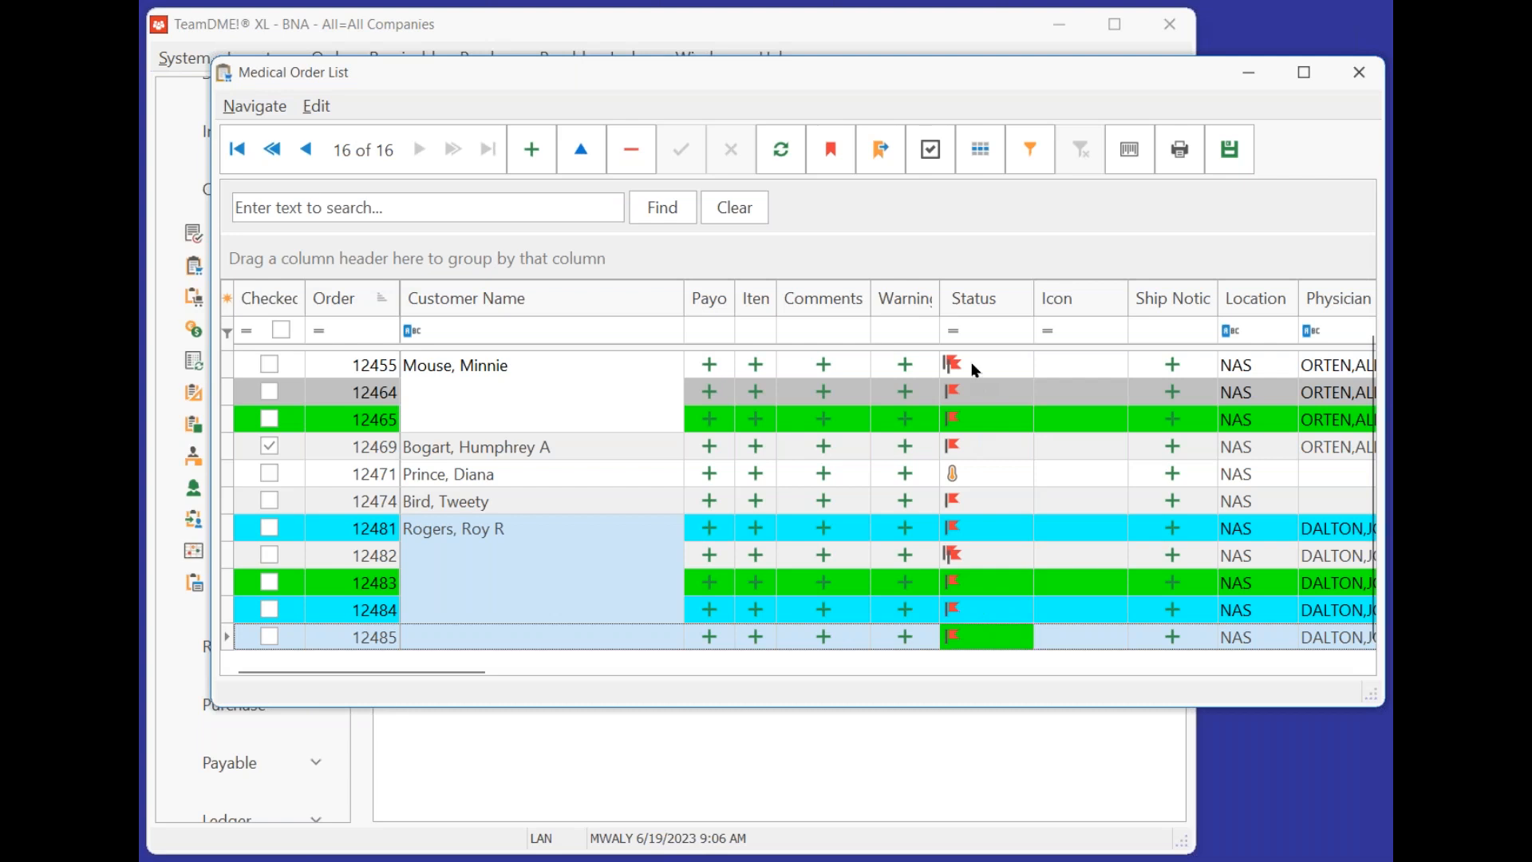
pyautogui.click(974, 471)
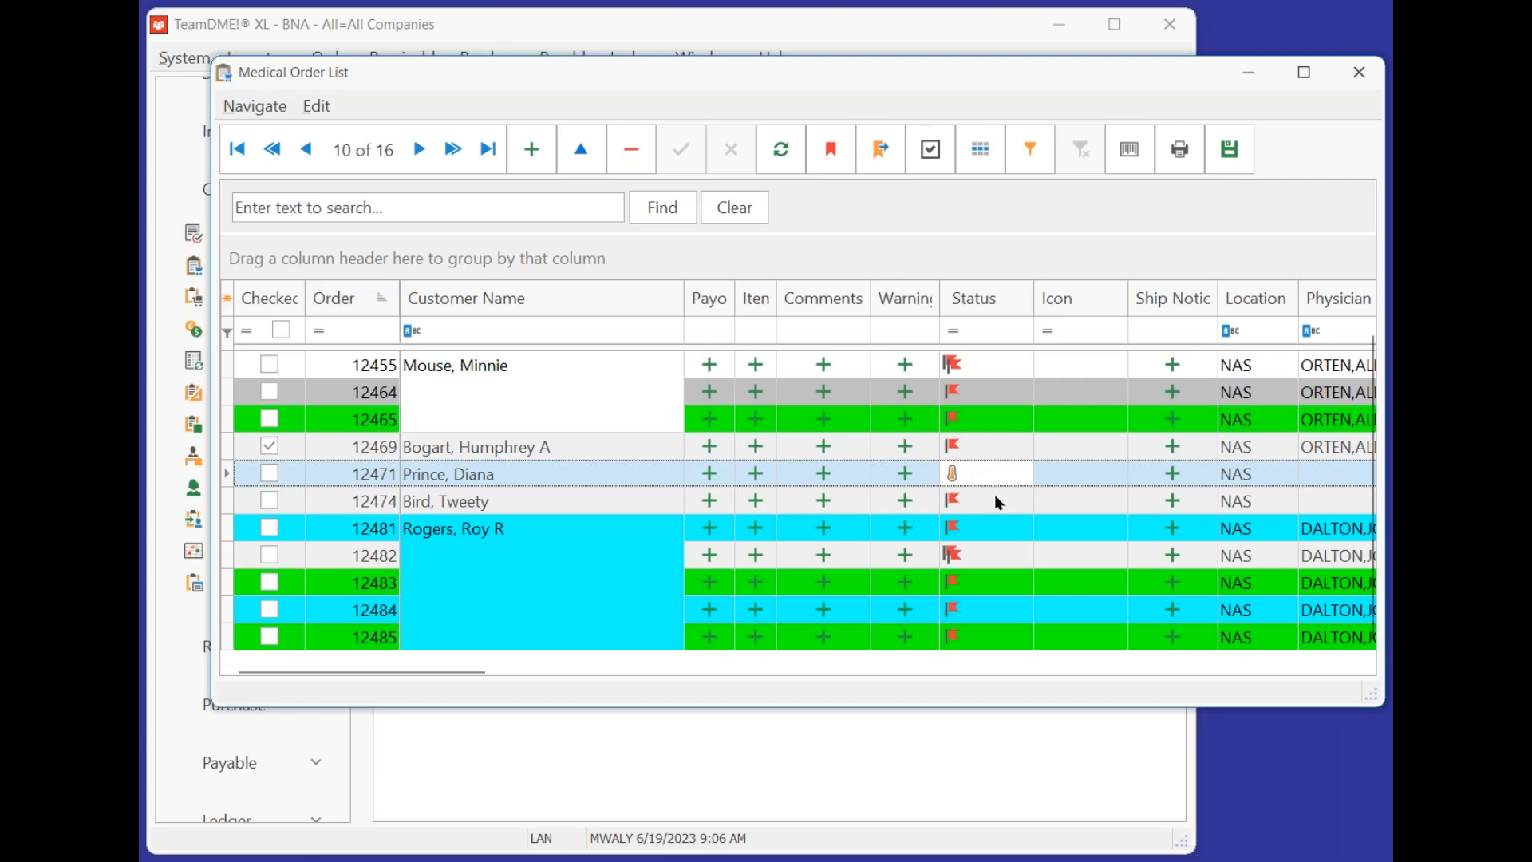
pyautogui.click(994, 498)
pyautogui.click(994, 472)
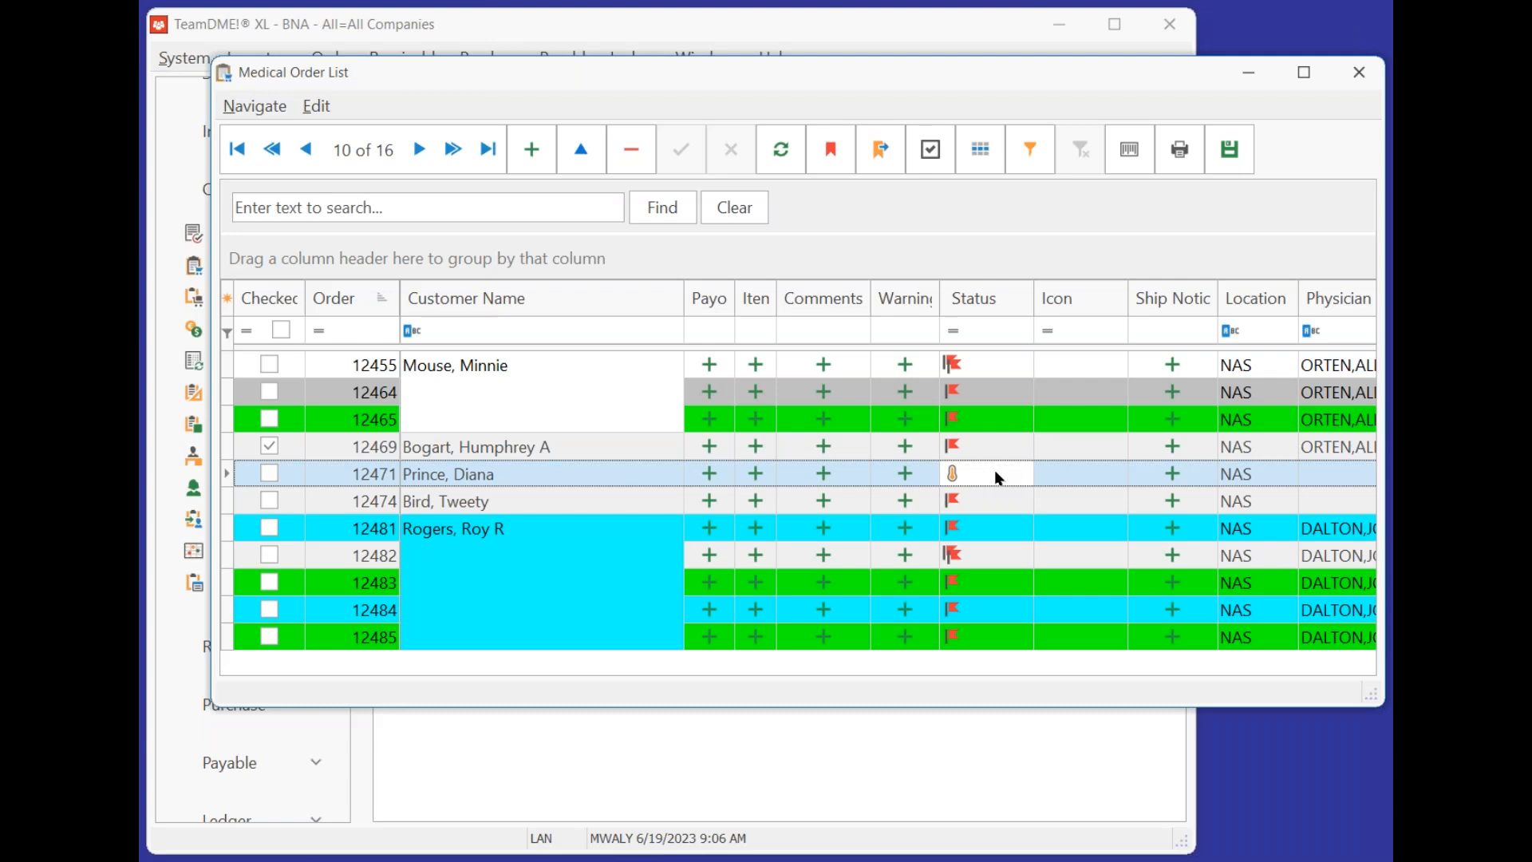
pyautogui.click(1180, 152)
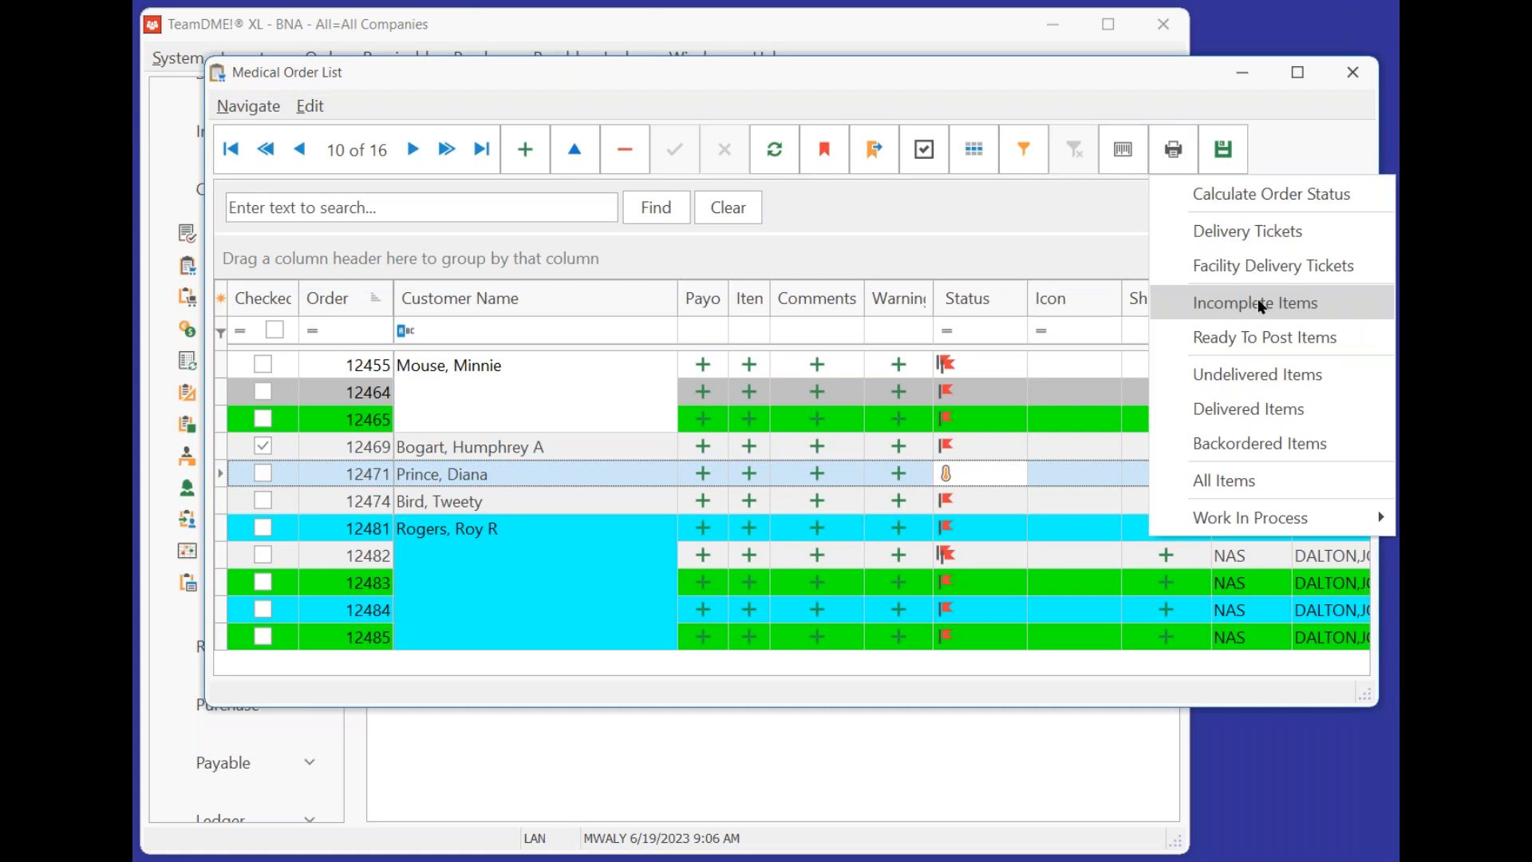
pyautogui.click(971, 368)
pyautogui.click(973, 392)
pyautogui.click(978, 419)
pyautogui.click(978, 474)
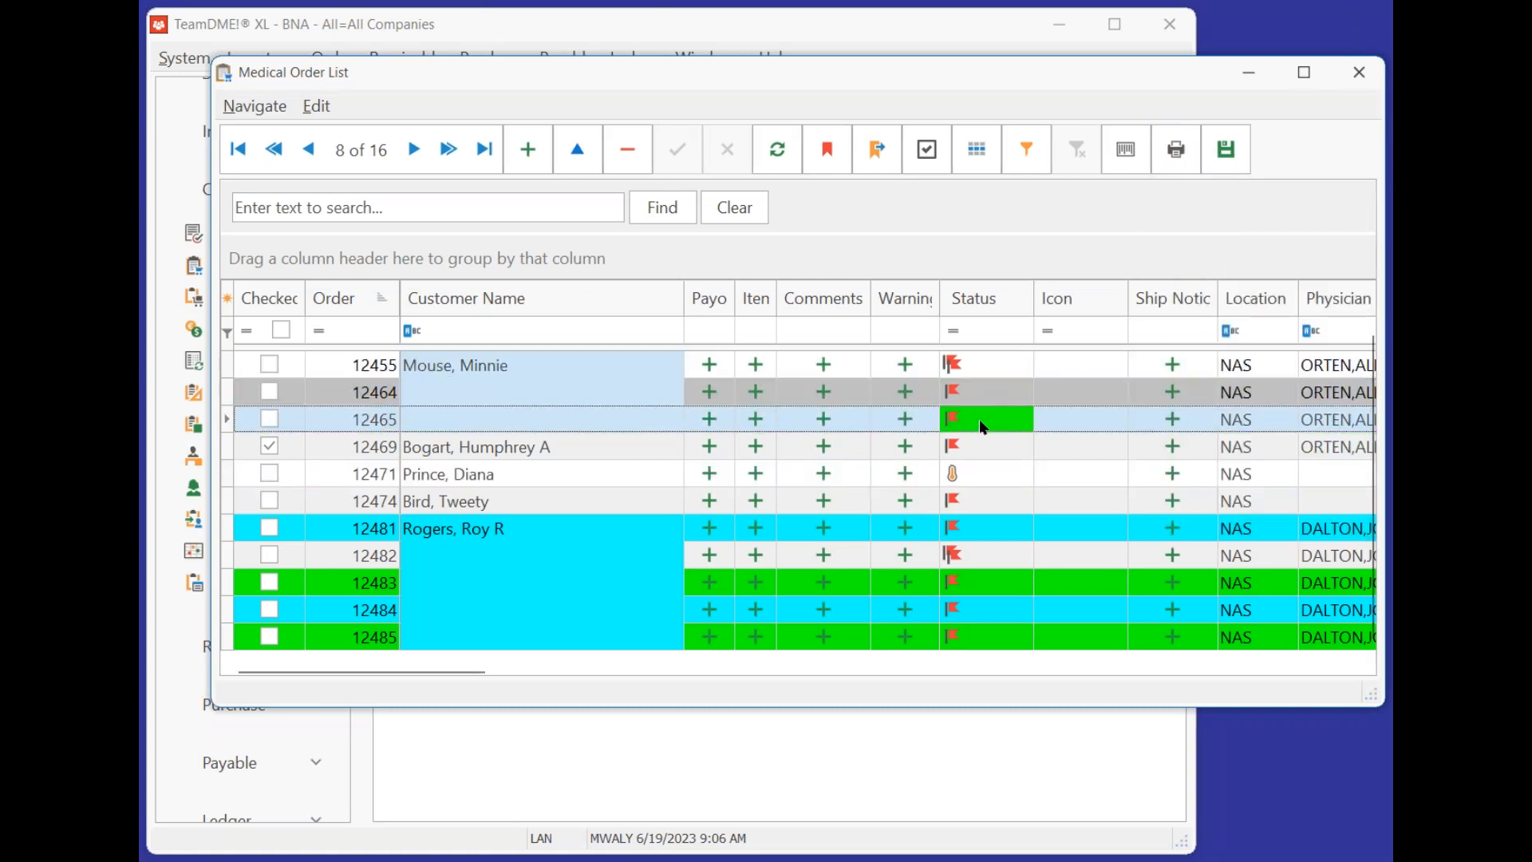
pyautogui.click(976, 505)
pyautogui.click(991, 559)
pyautogui.click(987, 606)
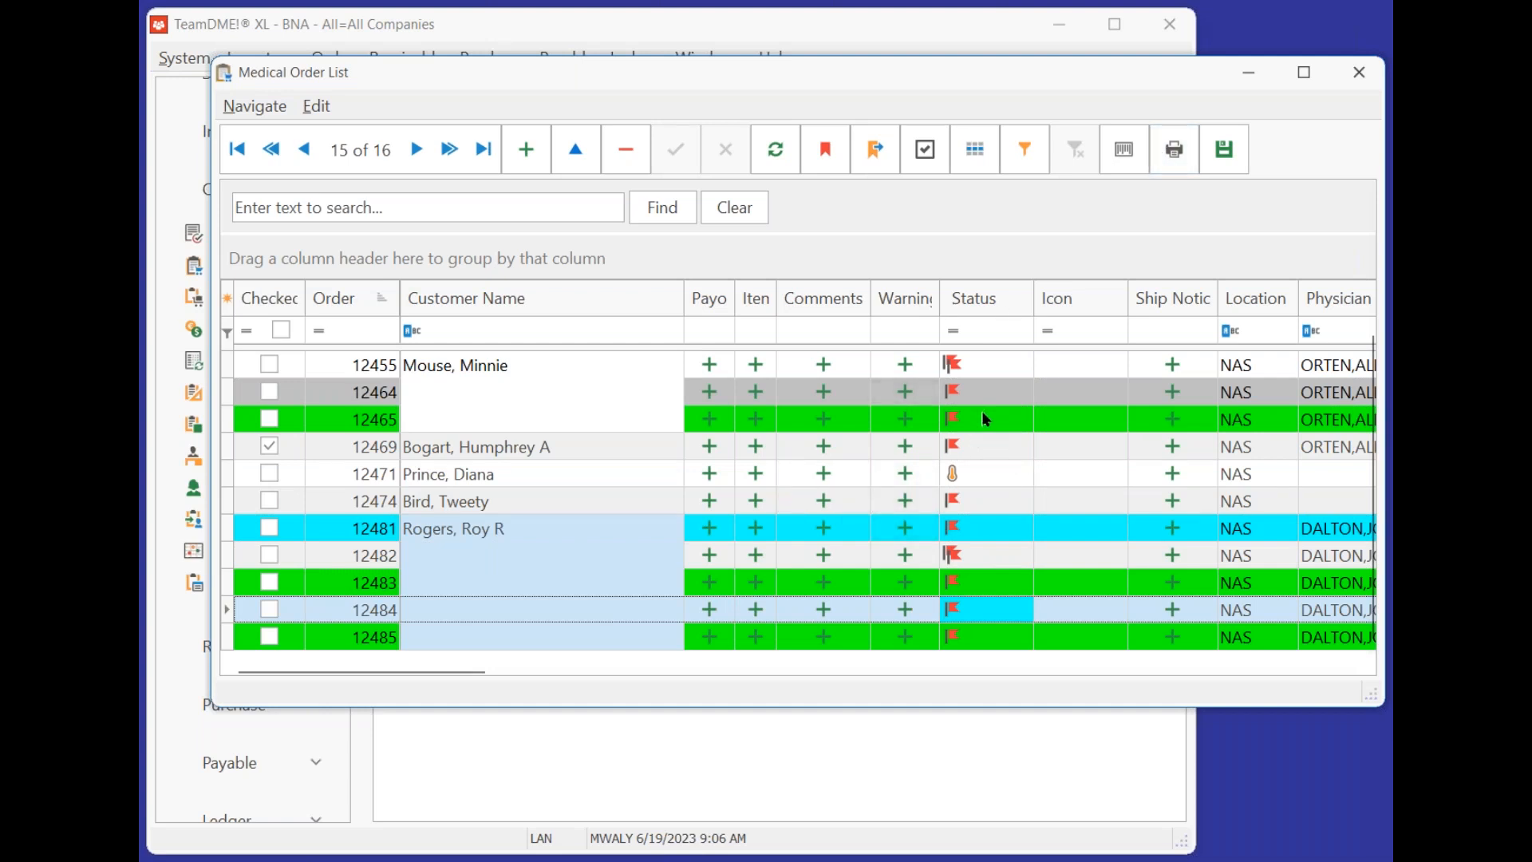
# Run the Ready To Post Items report, expand its first line item, view the second page, and close the preview.
pyautogui.click(1179, 155)
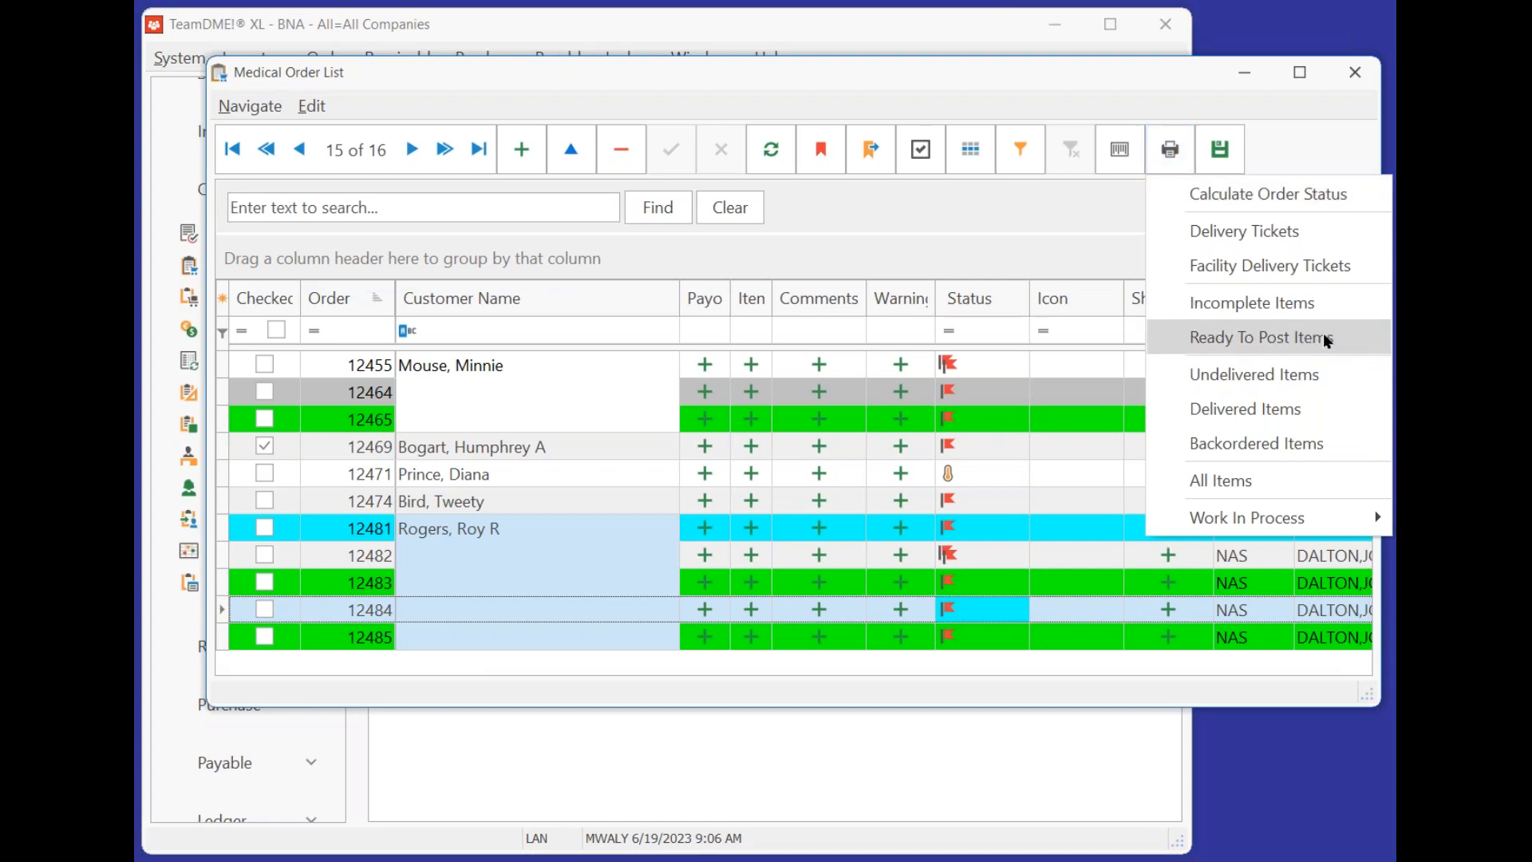
pyautogui.click(1205, 338)
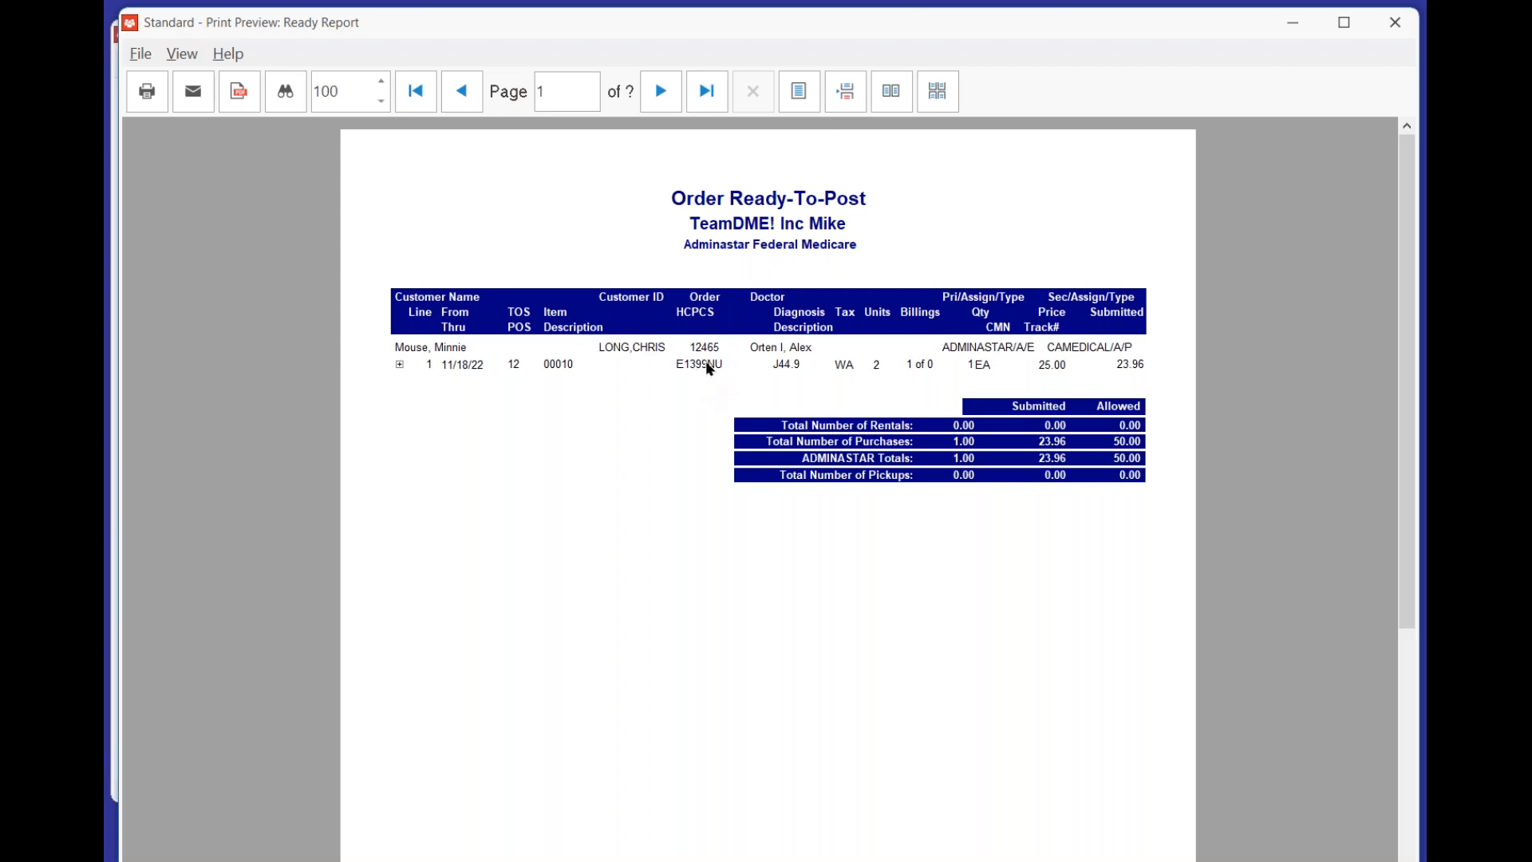
pyautogui.click(401, 367)
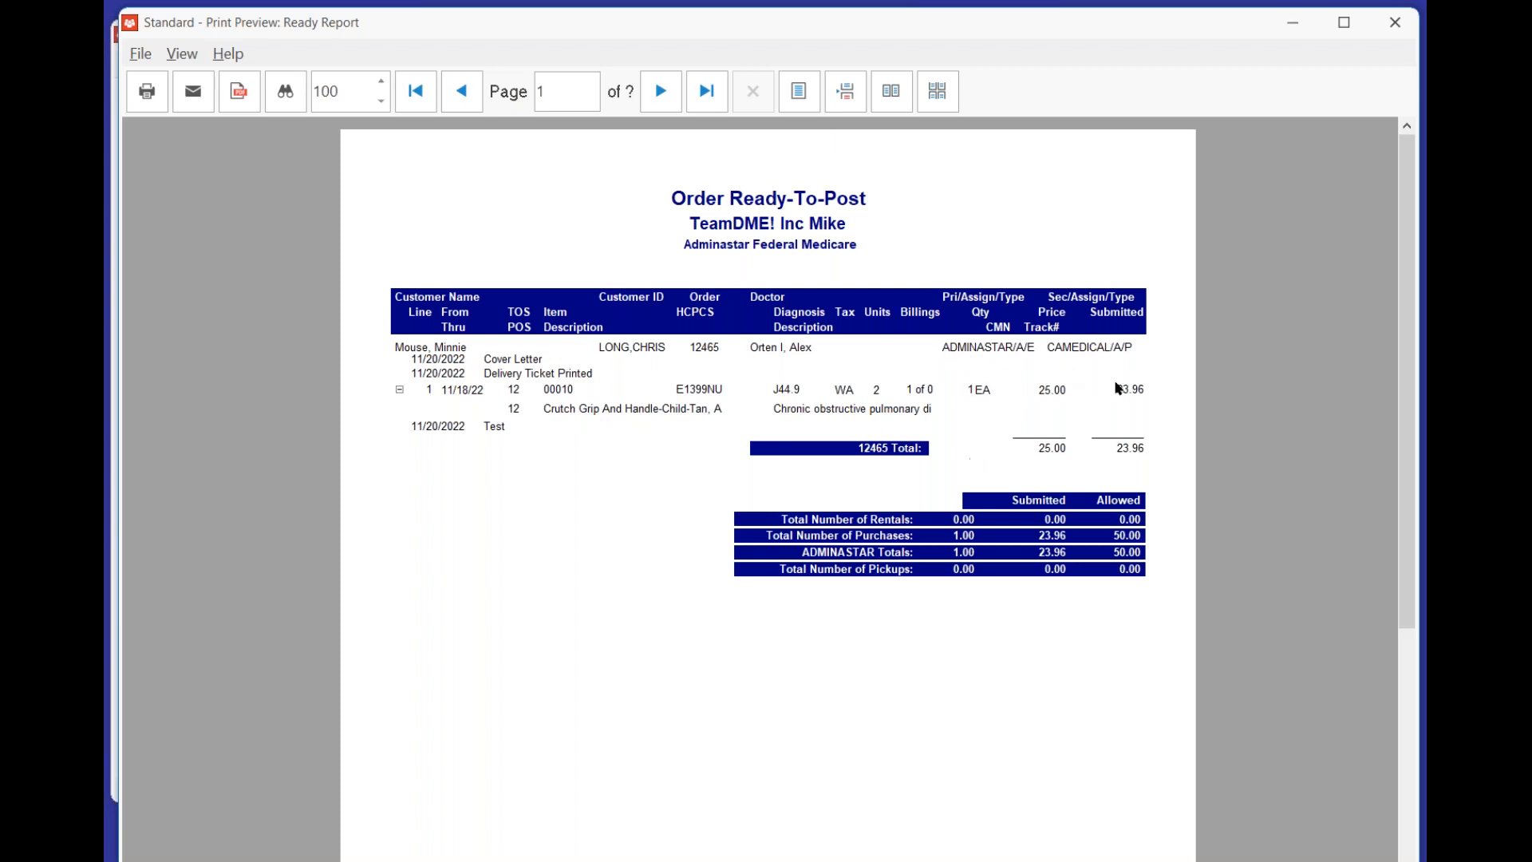
pyautogui.click(660, 94)
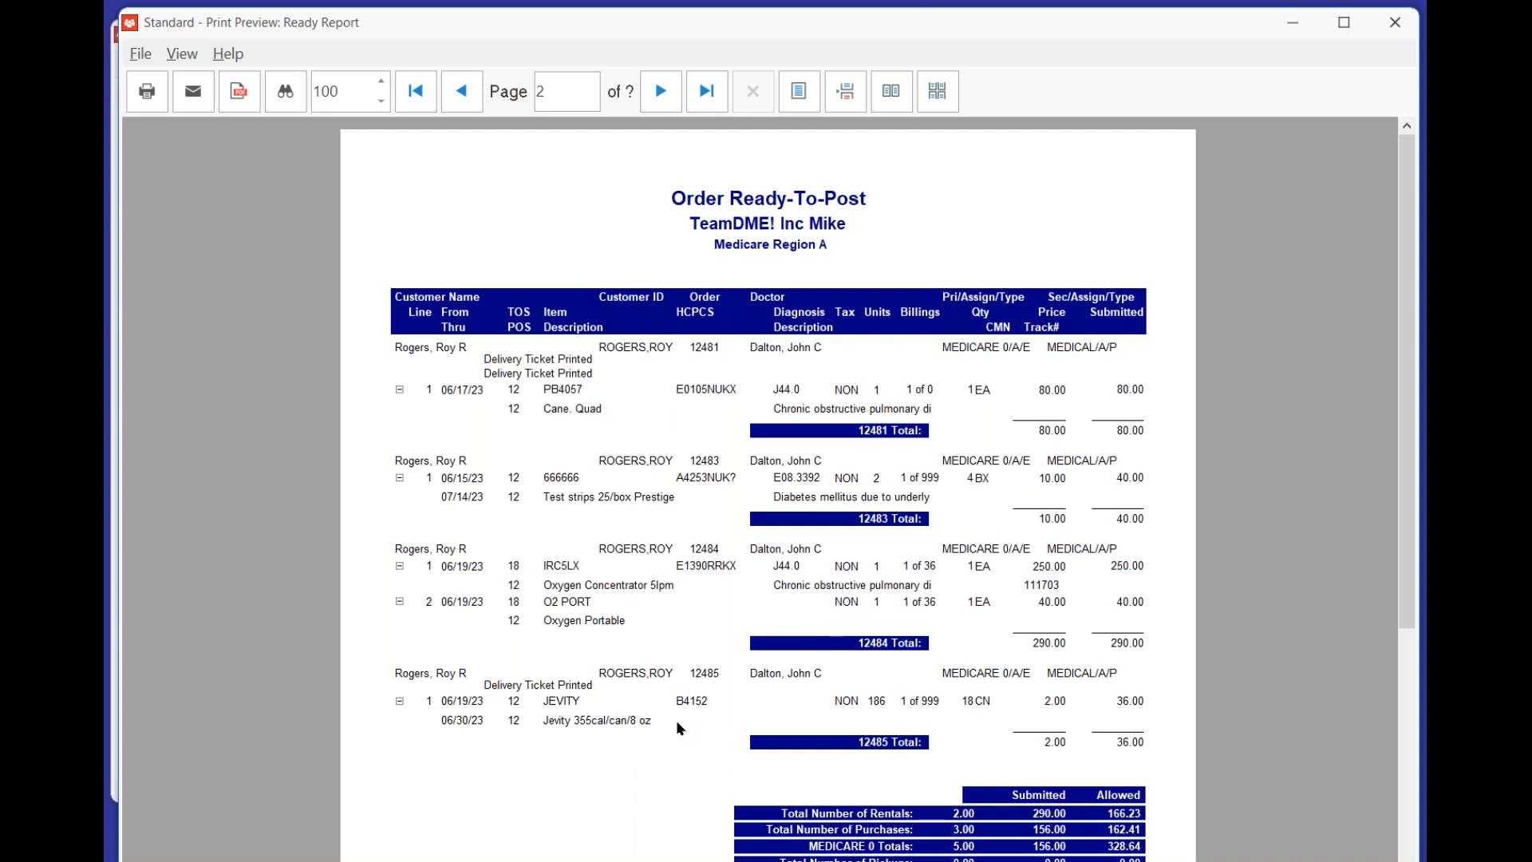
pyautogui.click(1395, 22)
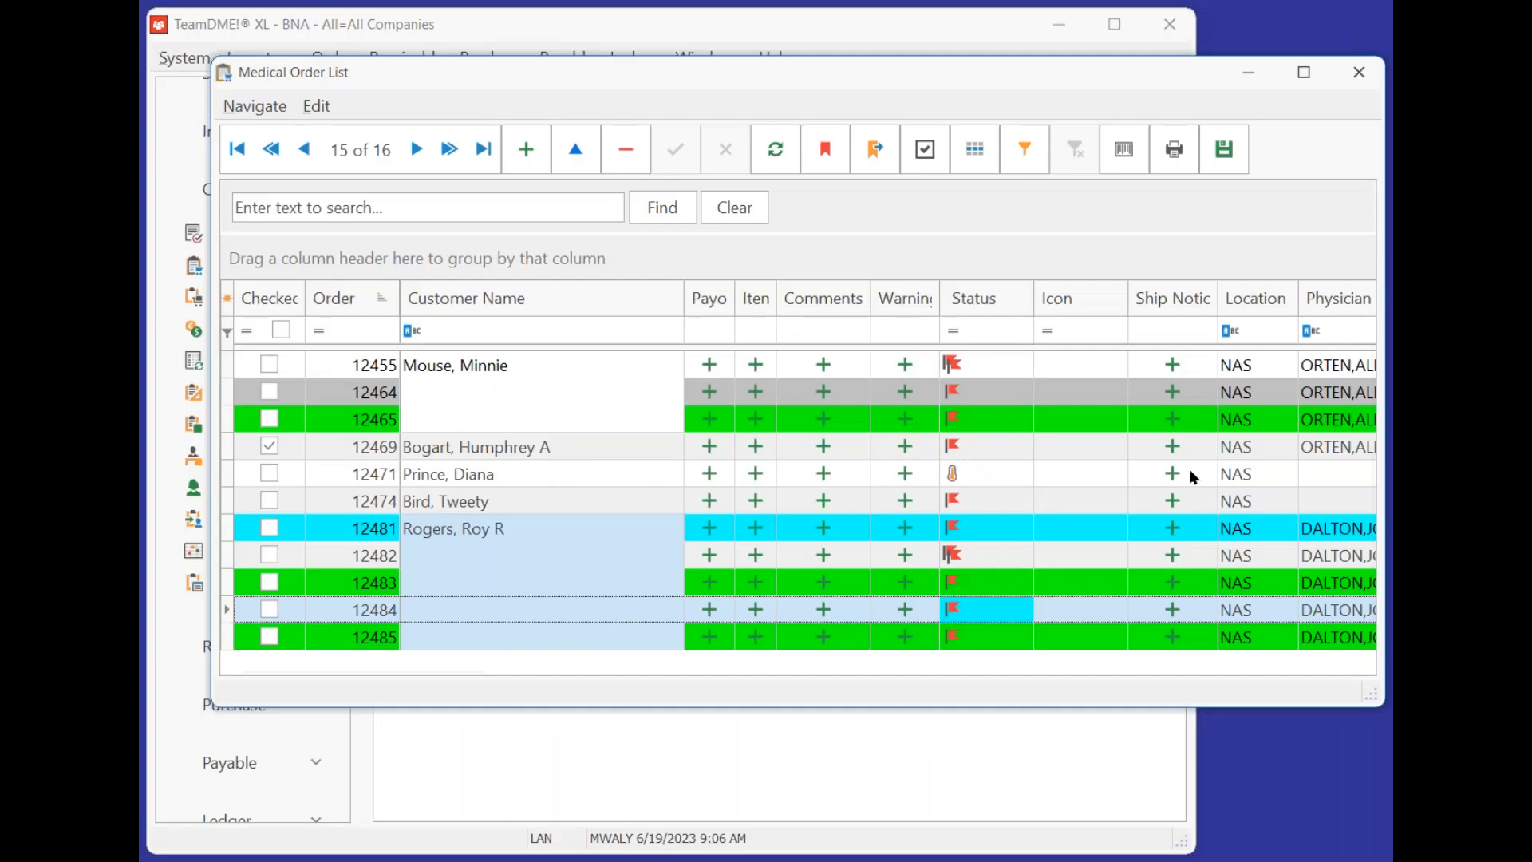
# In the last order's JEVITY line, set the shipped quantity to 53, accept the availability confirmation, and save the item and the order.
pyautogui.click(1018, 640)
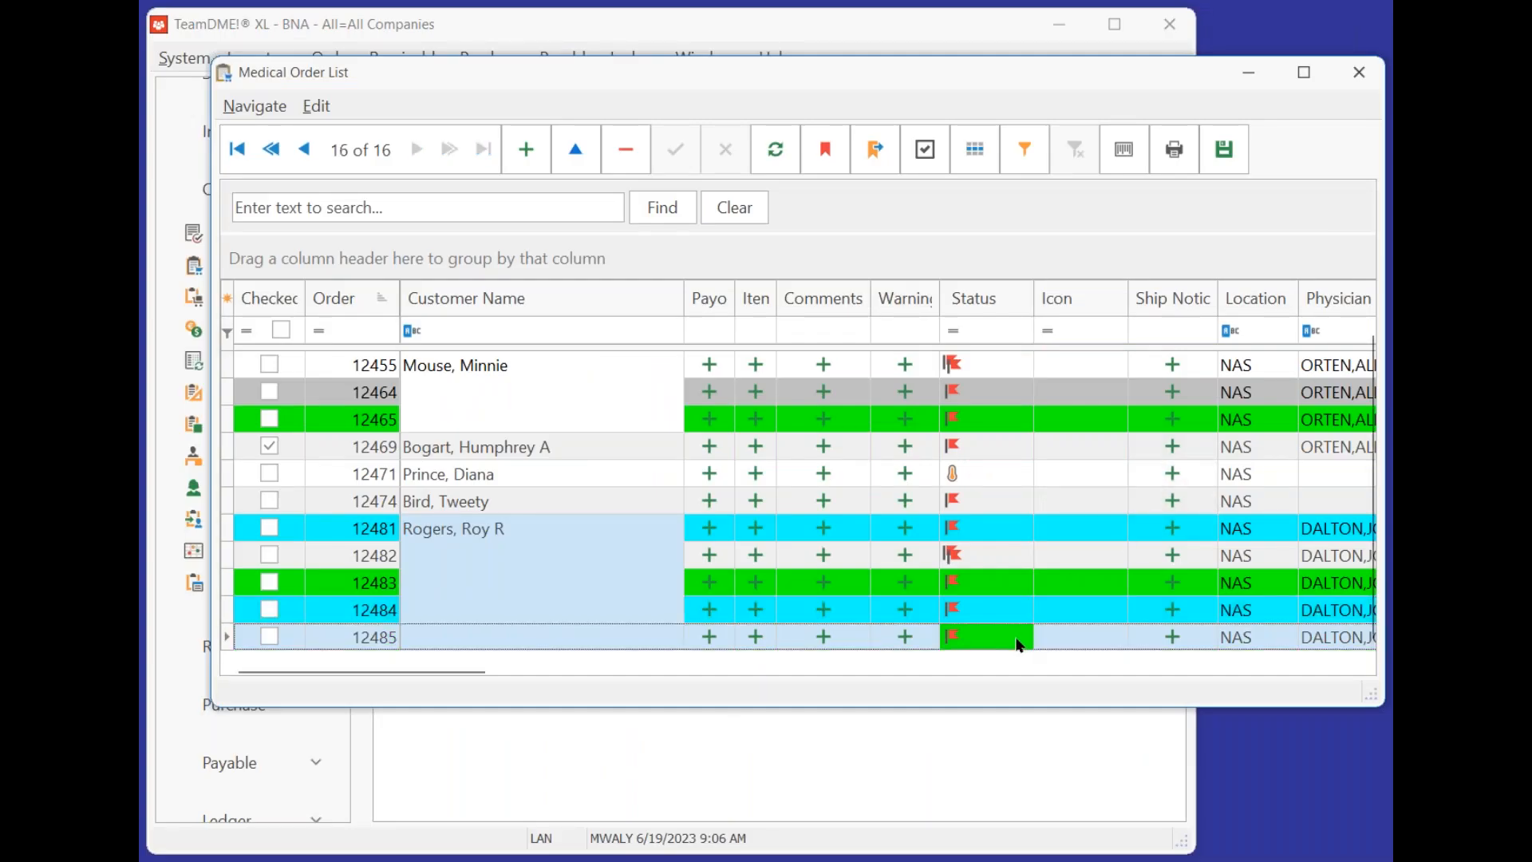
pyautogui.doubleClick(1018, 643)
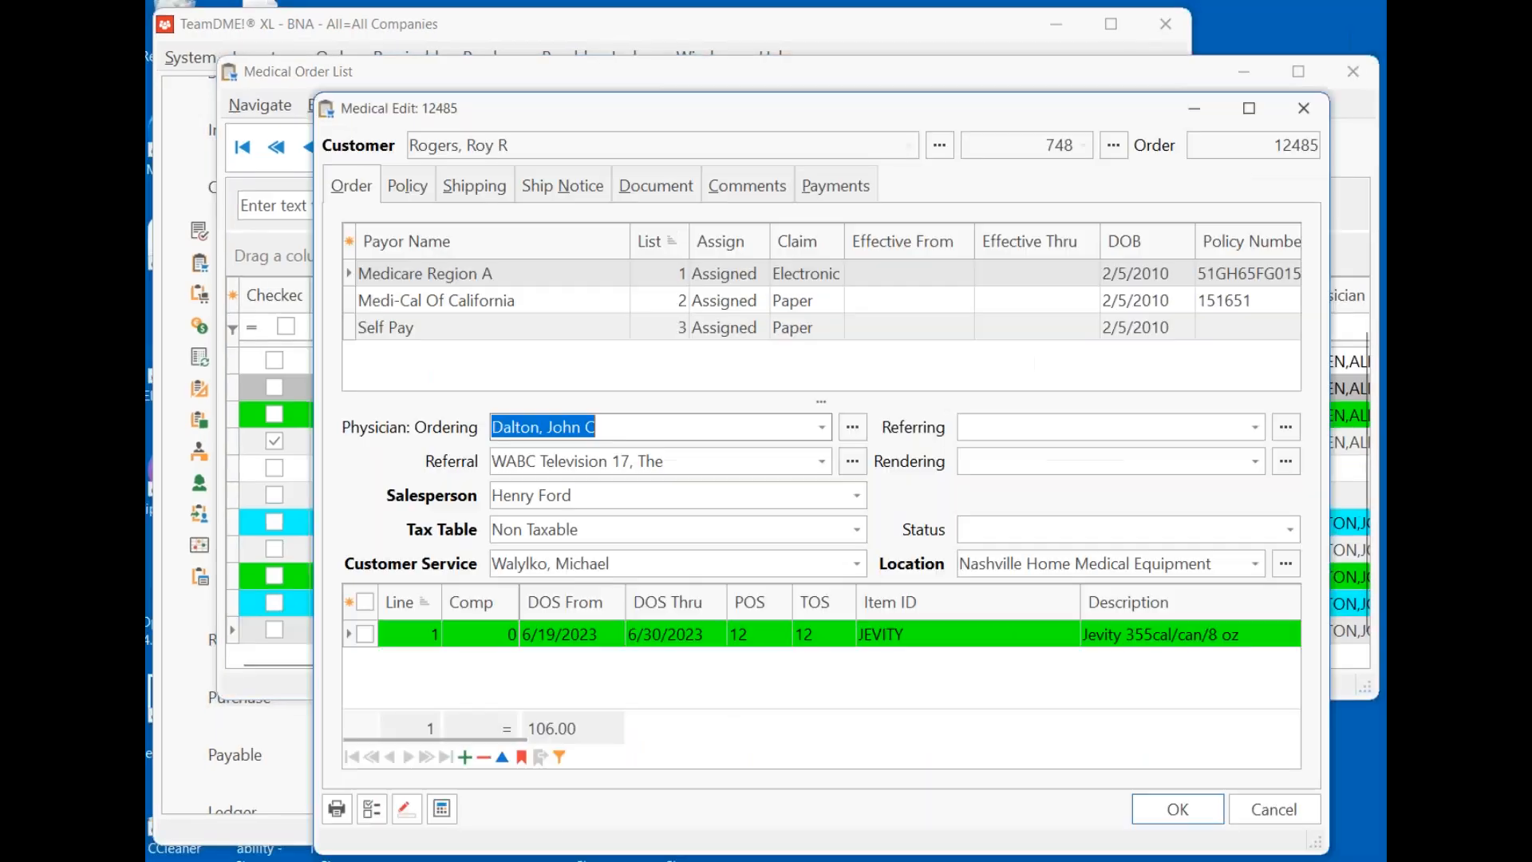
pyautogui.click(778, 641)
pyautogui.doubleClick(780, 641)
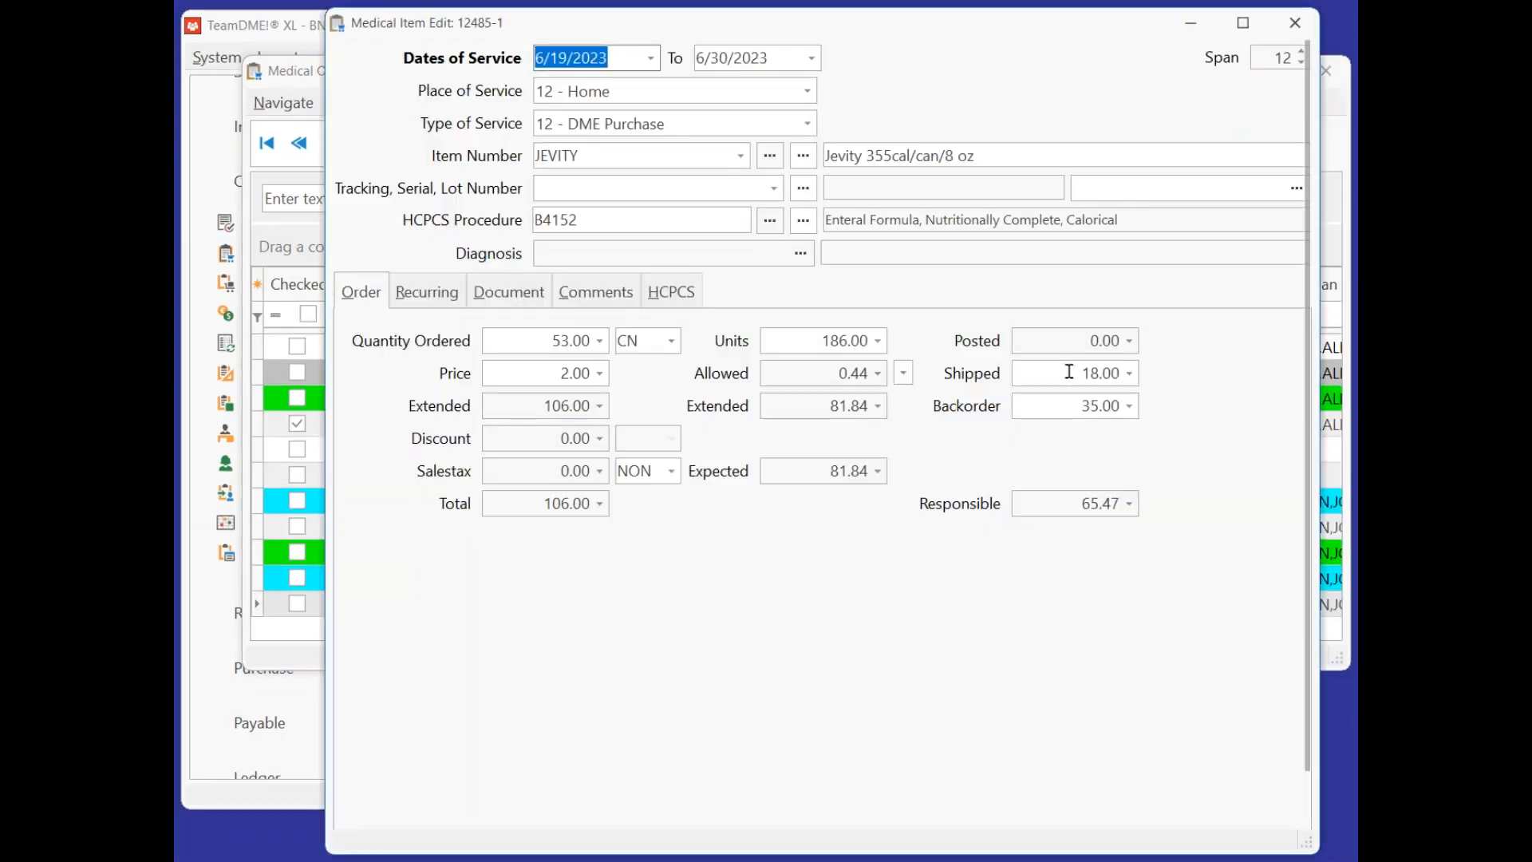
pyautogui.click(1069, 371)
pyautogui.moveTo(1069, 372); pyautogui.dragTo(997, 377)
pyautogui.write('53')
pyautogui.press('Tab')
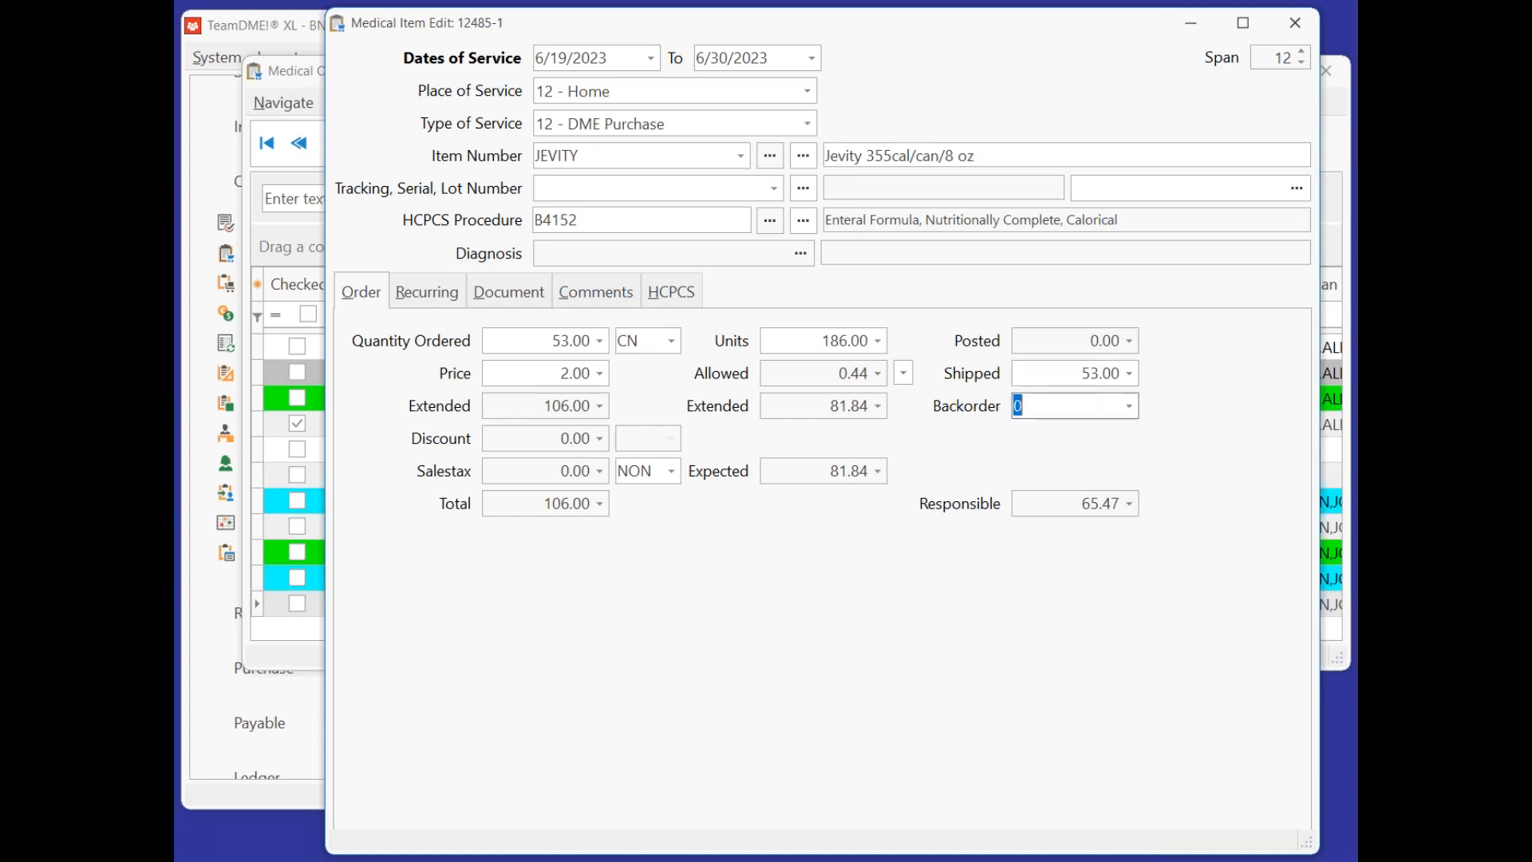
pyautogui.press('Tab')
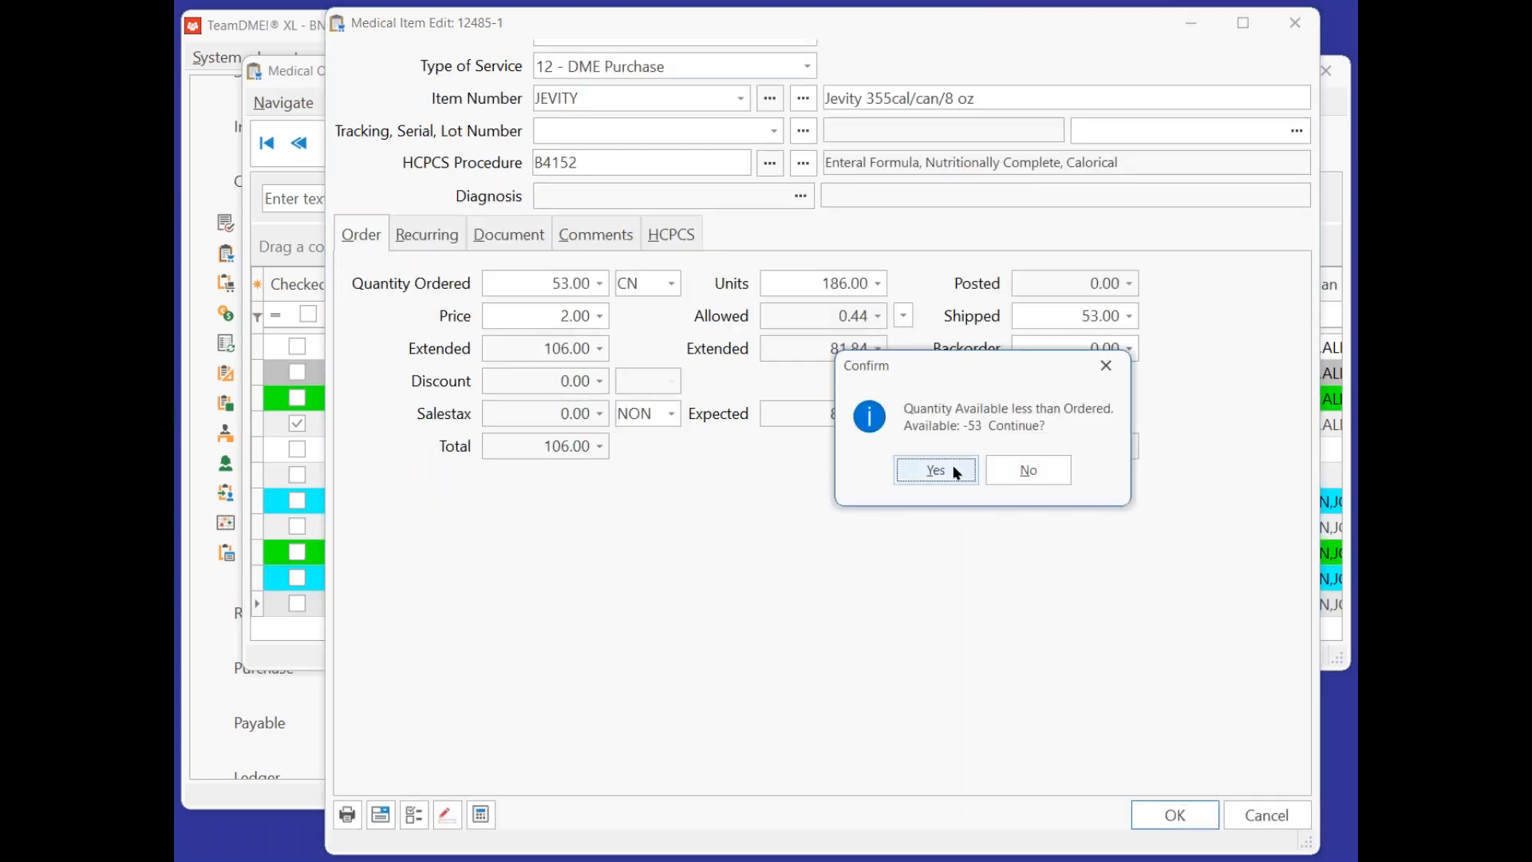
pyautogui.click(928, 474)
pyautogui.press('Return')
pyautogui.click(1133, 768)
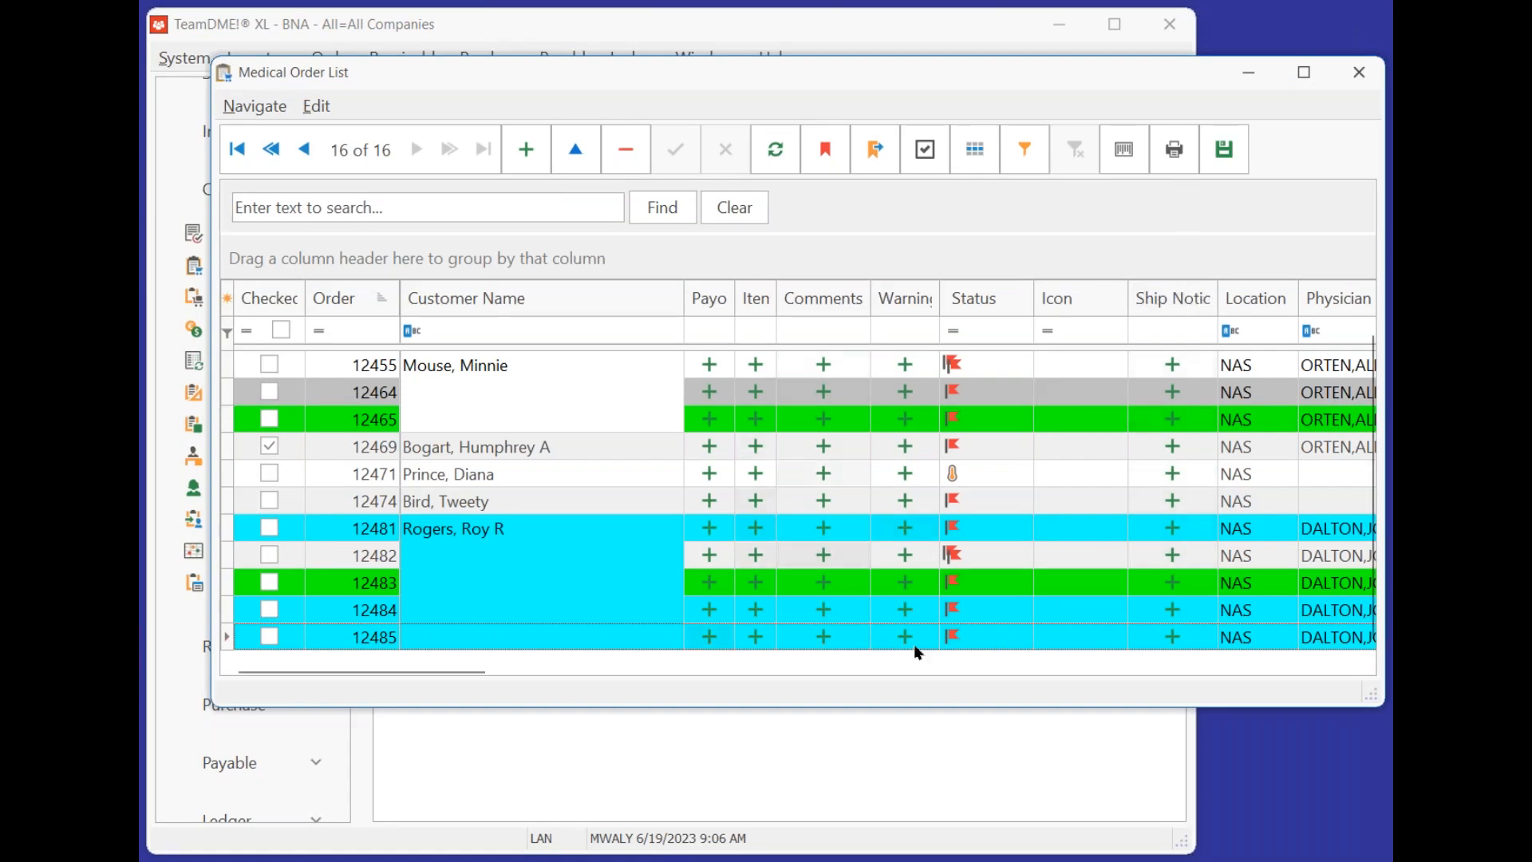
# Calculate the order status for dates of service through 6/19/2023.
pyautogui.click(1176, 153)
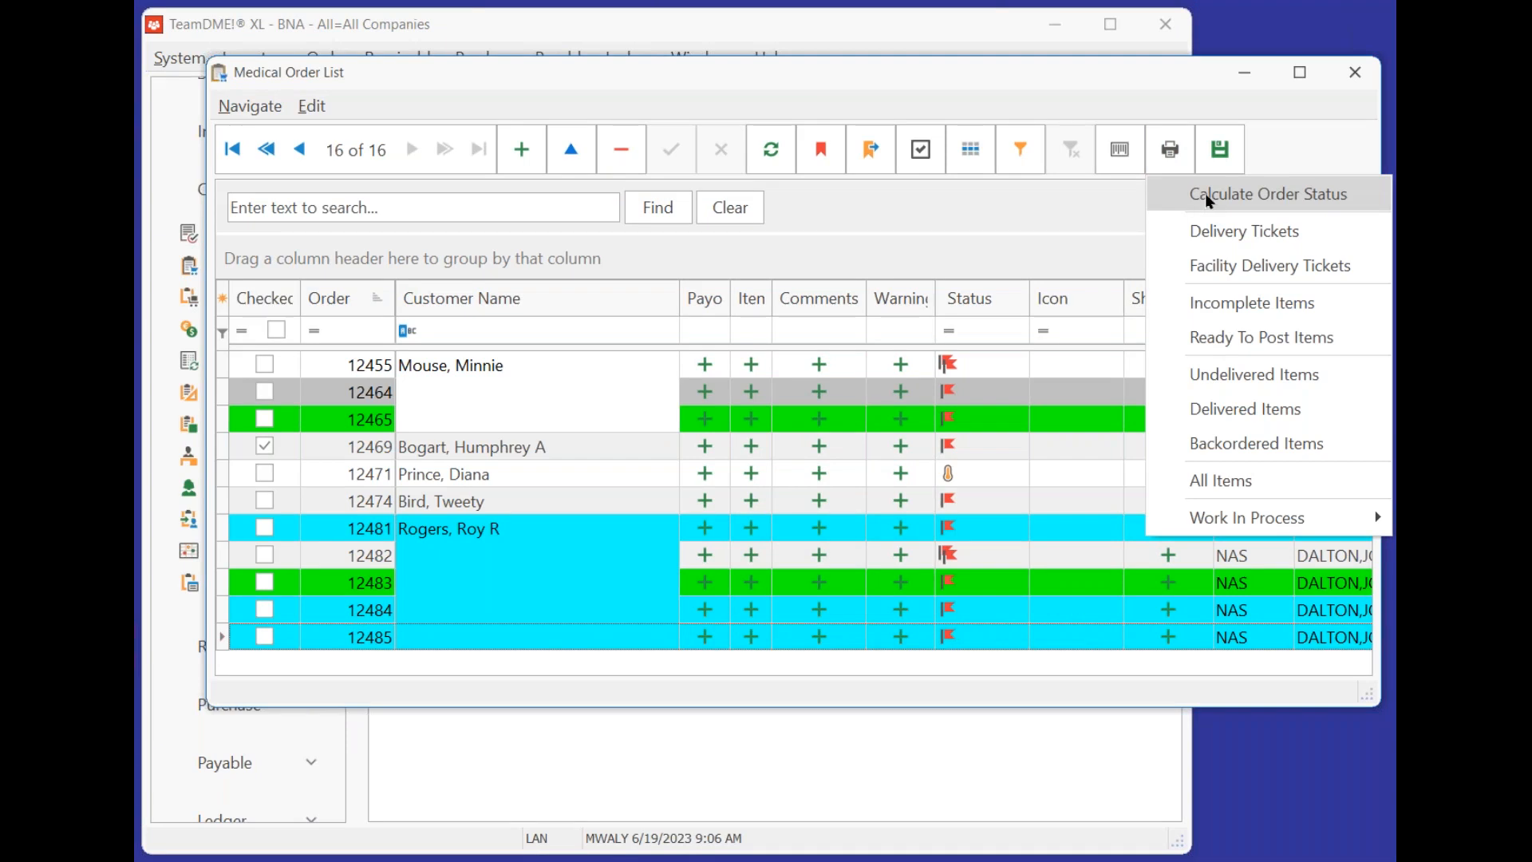
pyautogui.click(1205, 193)
pyautogui.click(1026, 506)
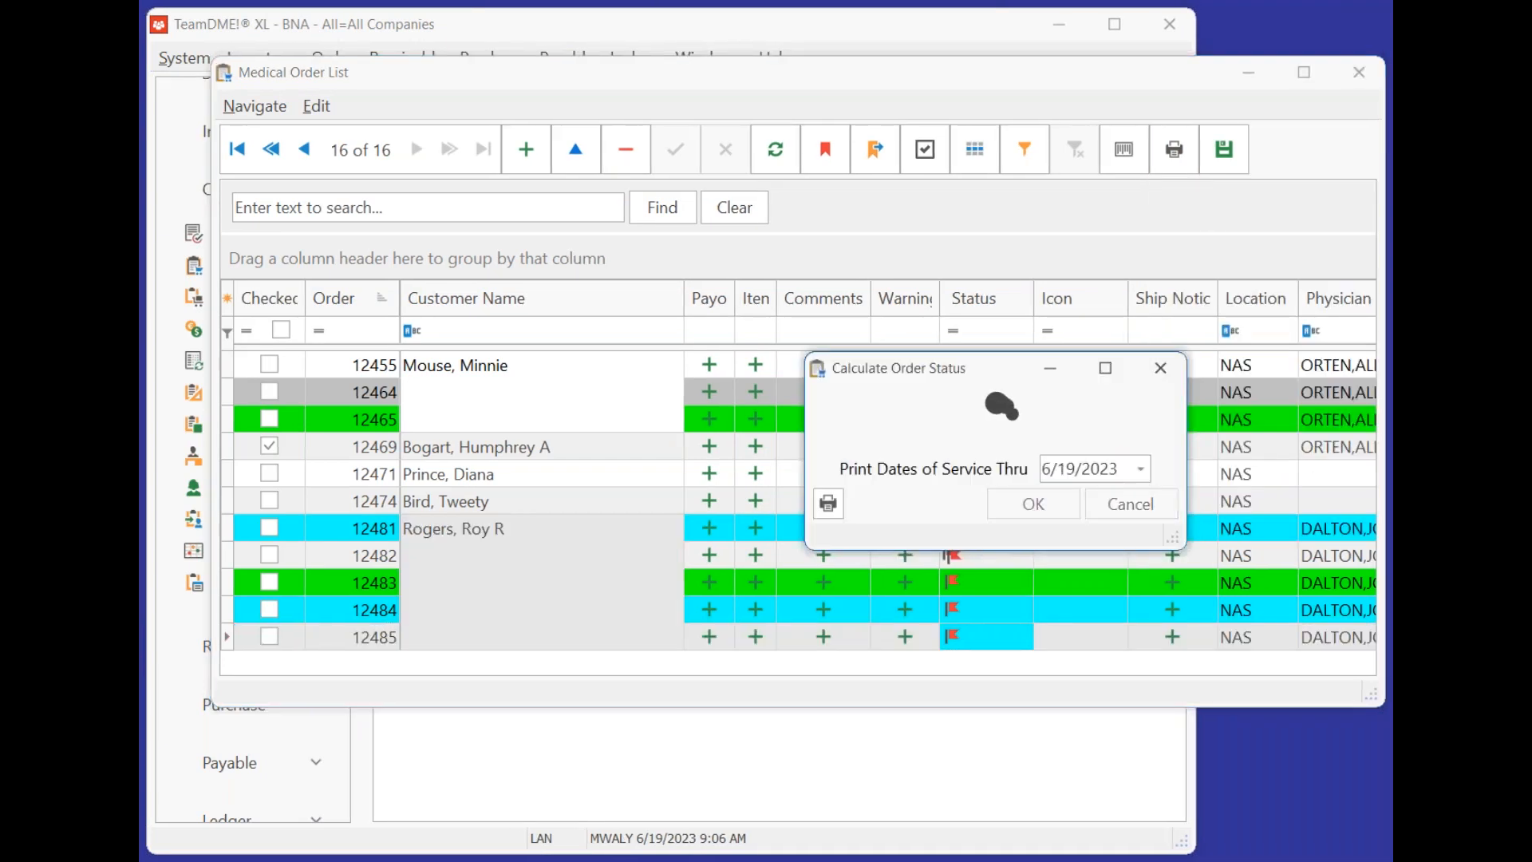
# Run the Ready To Post Items report, go to its second page, and expand the JEVITY line item.
pyautogui.click(1184, 156)
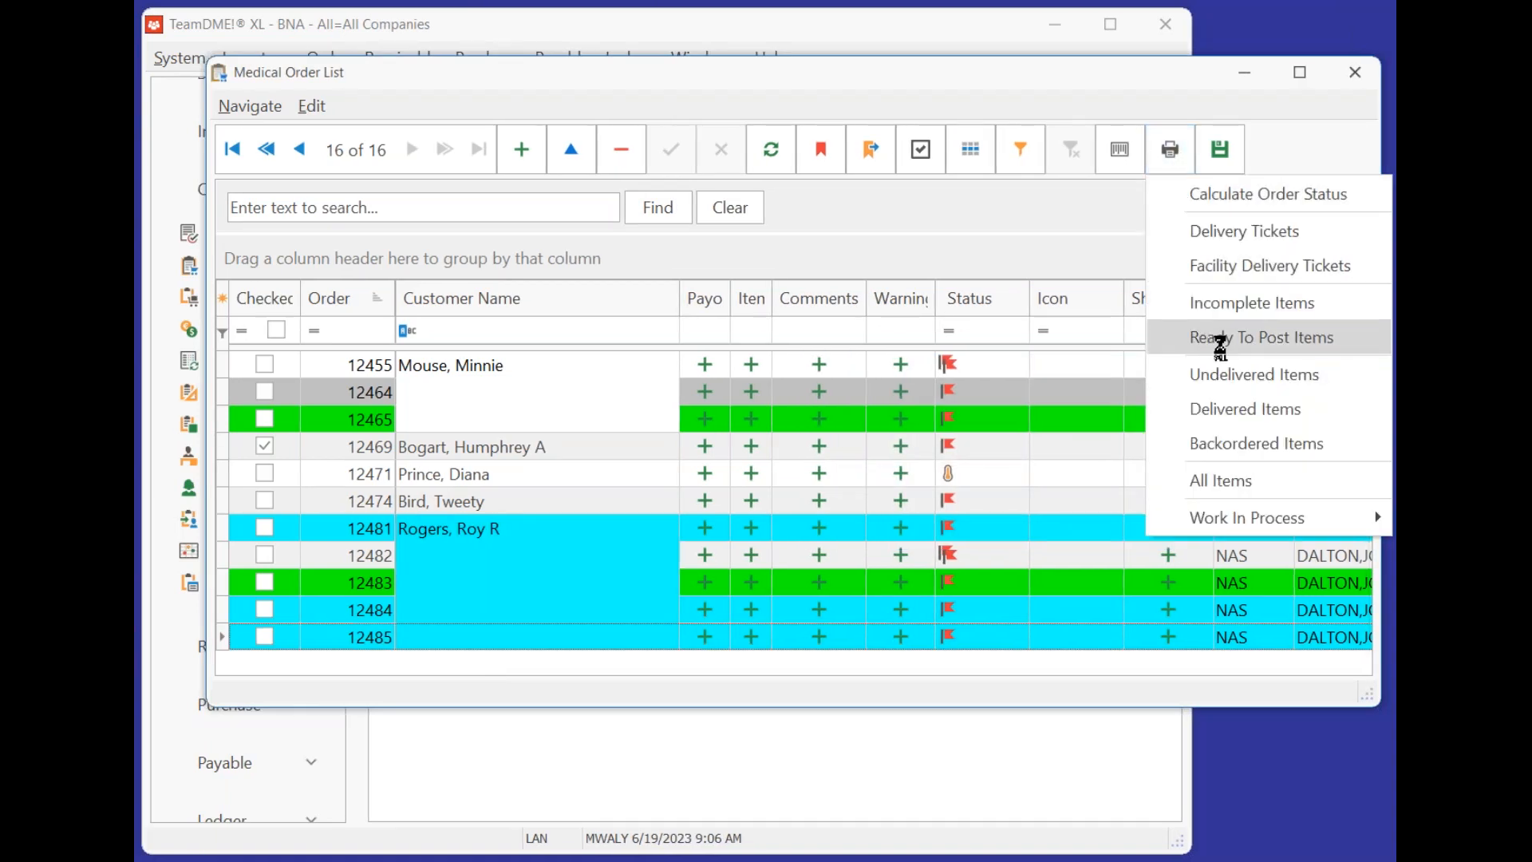
pyautogui.click(1209, 338)
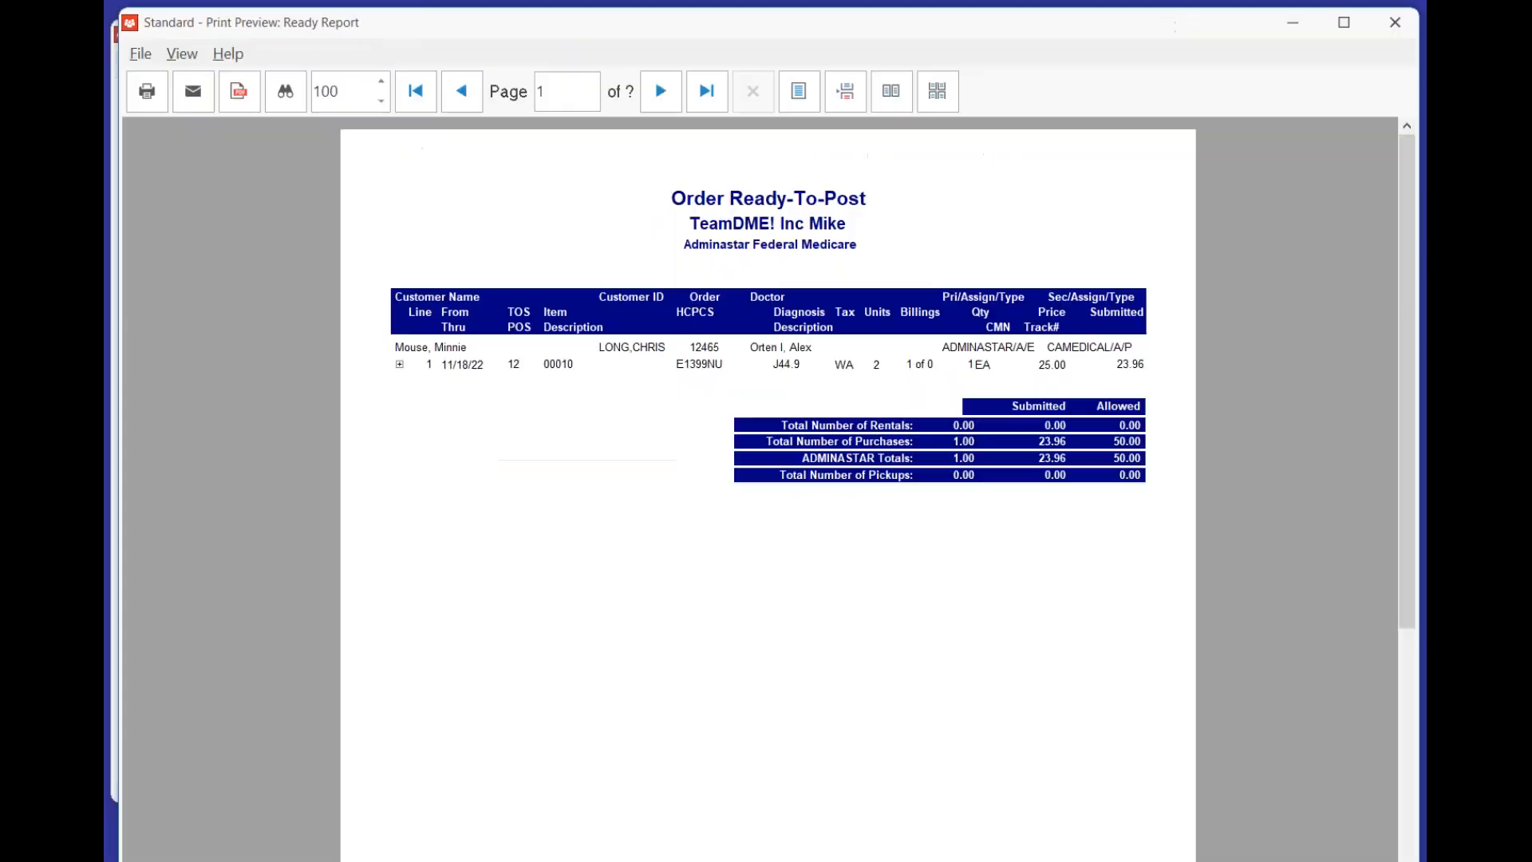
pyautogui.click(657, 94)
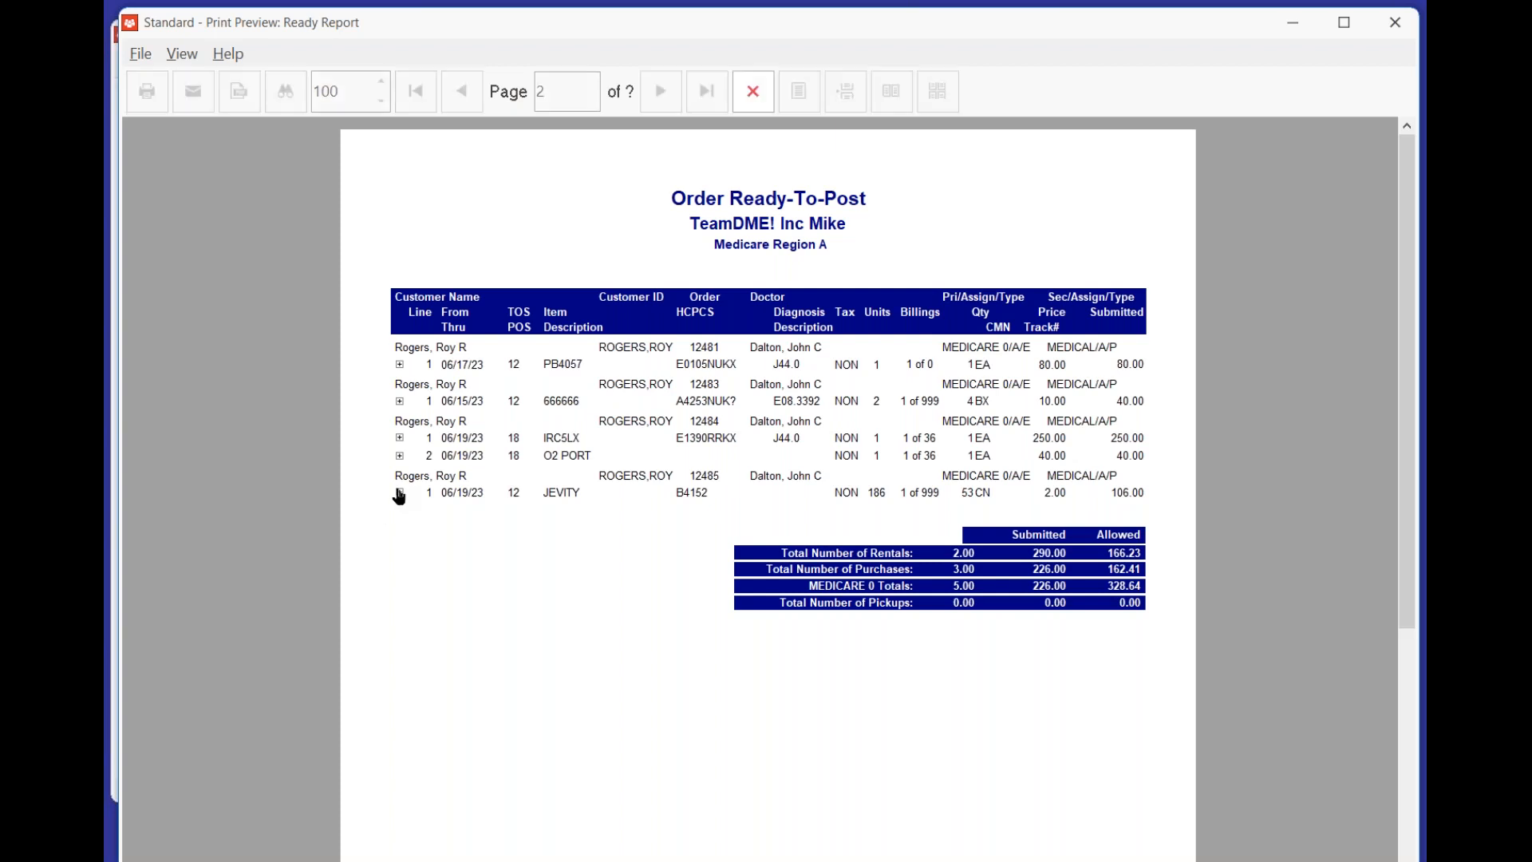
pyautogui.click(399, 496)
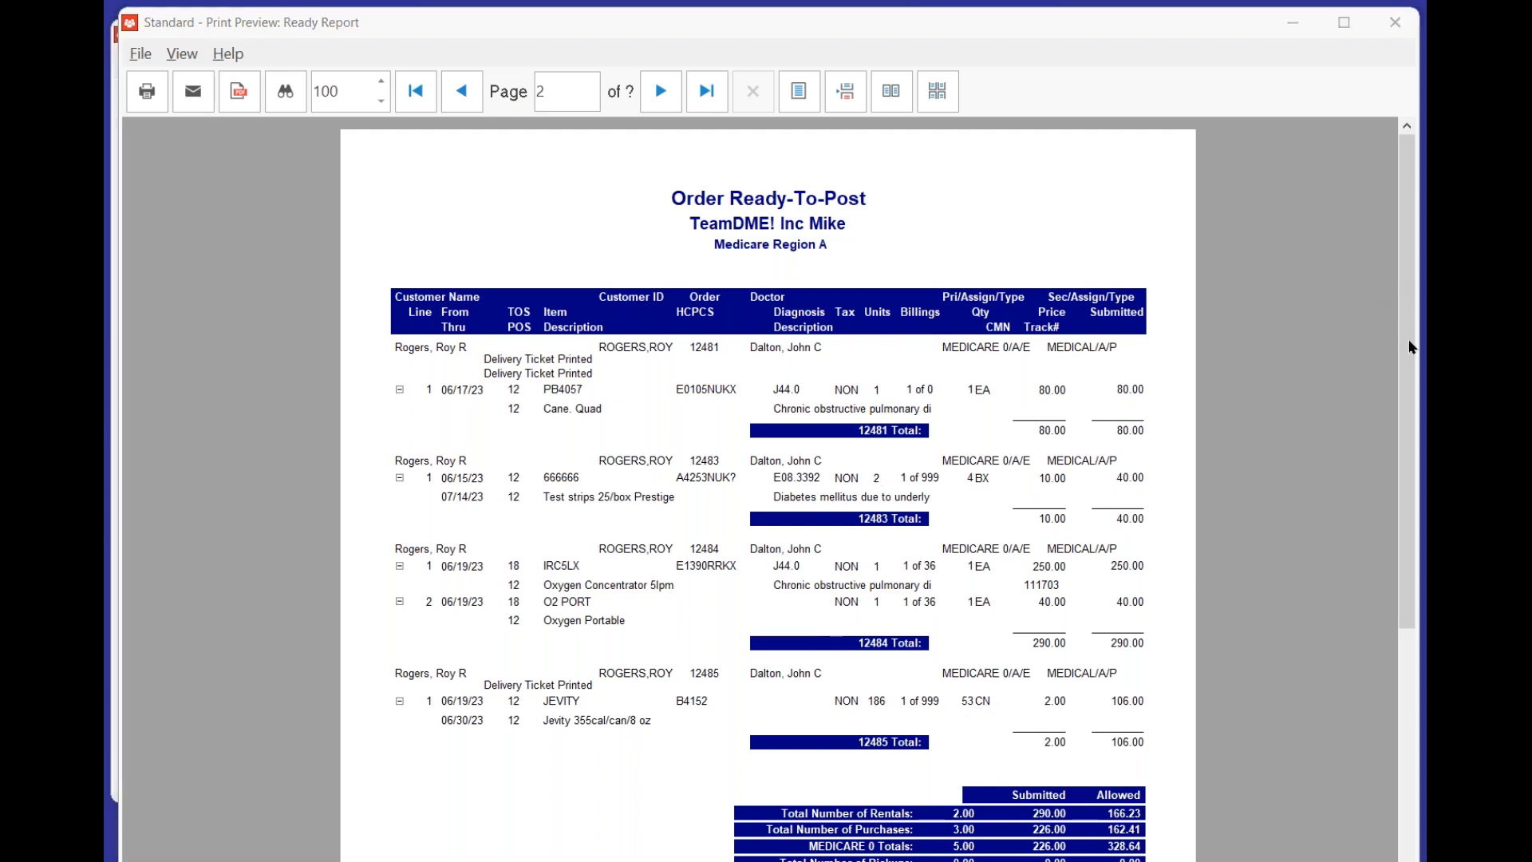
# Examine the units, quantities, submitted amounts and tracking number of the expanded report lines, and close the preview.
pyautogui.moveTo(939, 686)
pyautogui.mouseDown()
pyautogui.moveTo(1029, 678)
pyautogui.moveTo(945, 678)
pyautogui.moveTo(969, 676)
pyautogui.mouseUp()
pyautogui.moveTo(862, 686)
pyautogui.mouseDown()
pyautogui.moveTo(873, 679)
pyautogui.moveTo(917, 722)
pyautogui.moveTo(849, 714)
pyautogui.moveTo(850, 690)
pyautogui.mouseUp()
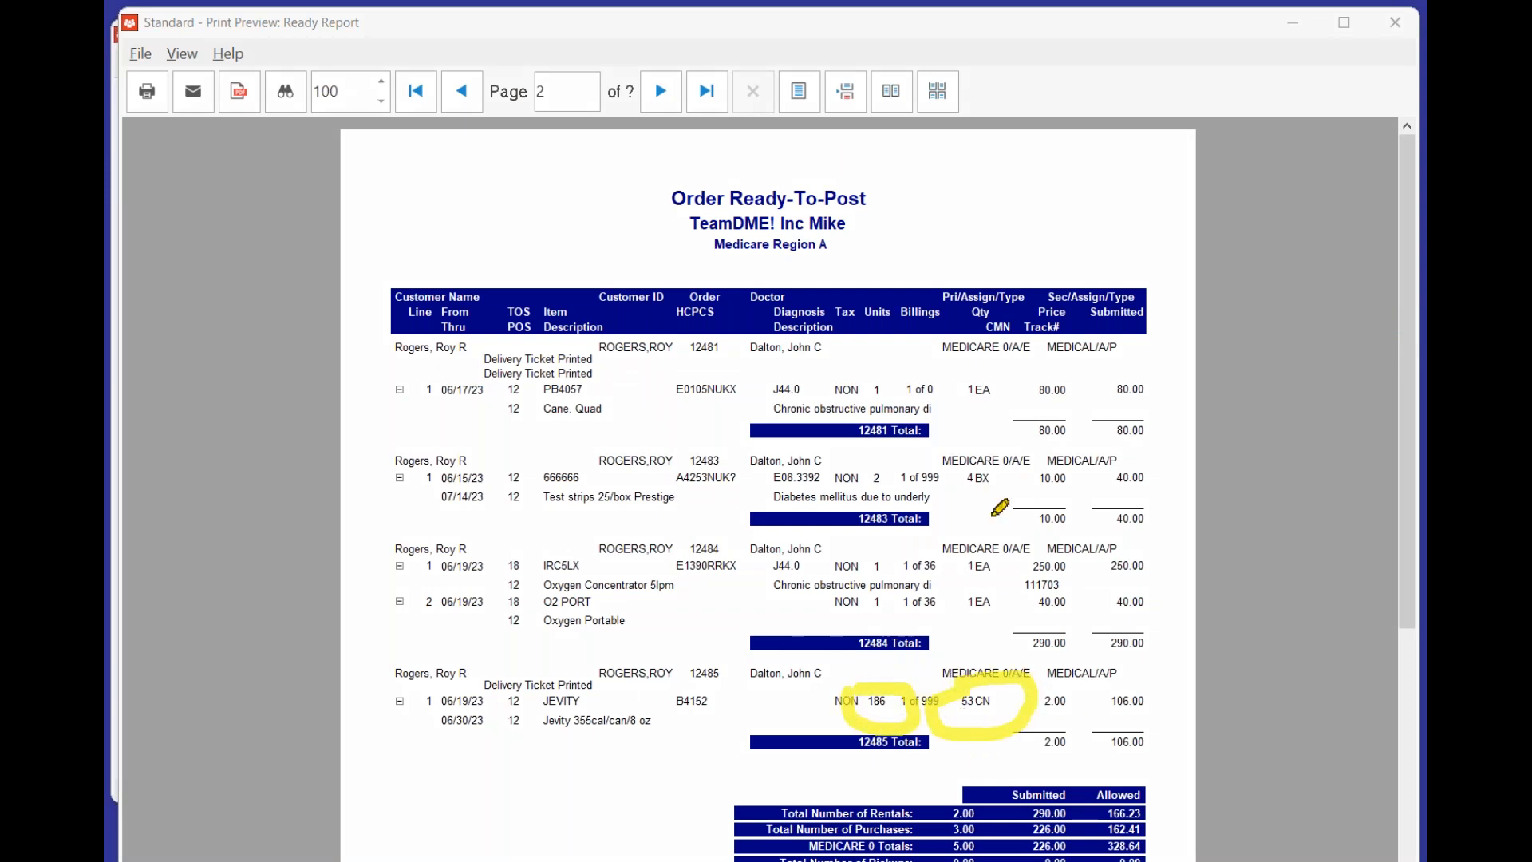
pyautogui.moveTo(964, 453)
pyautogui.mouseDown()
pyautogui.moveTo(1010, 461)
pyautogui.moveTo(956, 487)
pyautogui.moveTo(964, 455)
pyautogui.mouseUp()
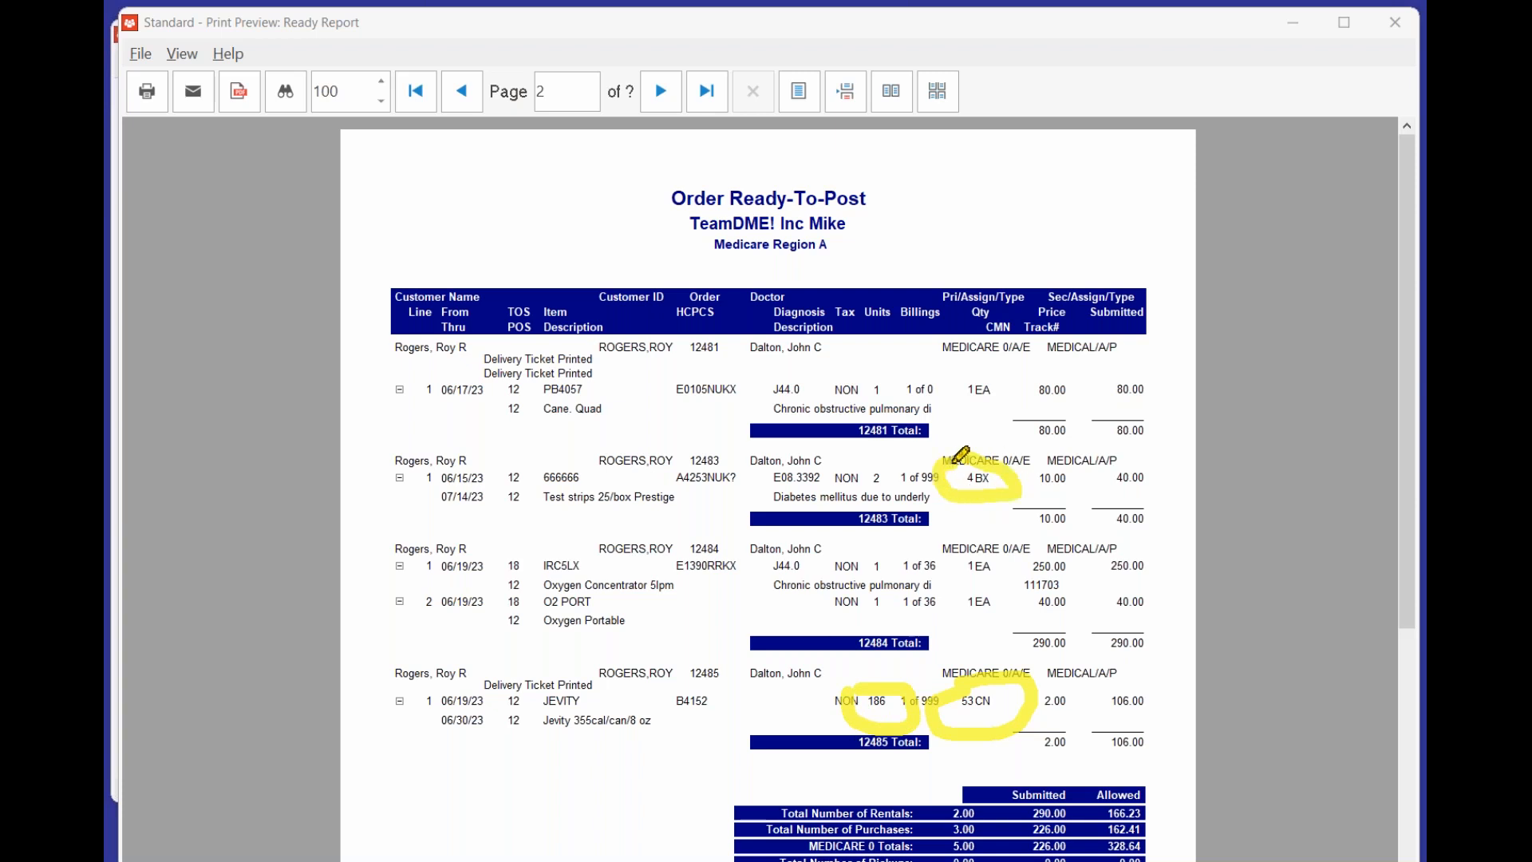
pyautogui.moveTo(864, 464)
pyautogui.mouseDown()
pyautogui.moveTo(914, 482)
pyautogui.moveTo(870, 500)
pyautogui.moveTo(852, 466)
pyautogui.moveTo(868, 460)
pyautogui.mouseUp()
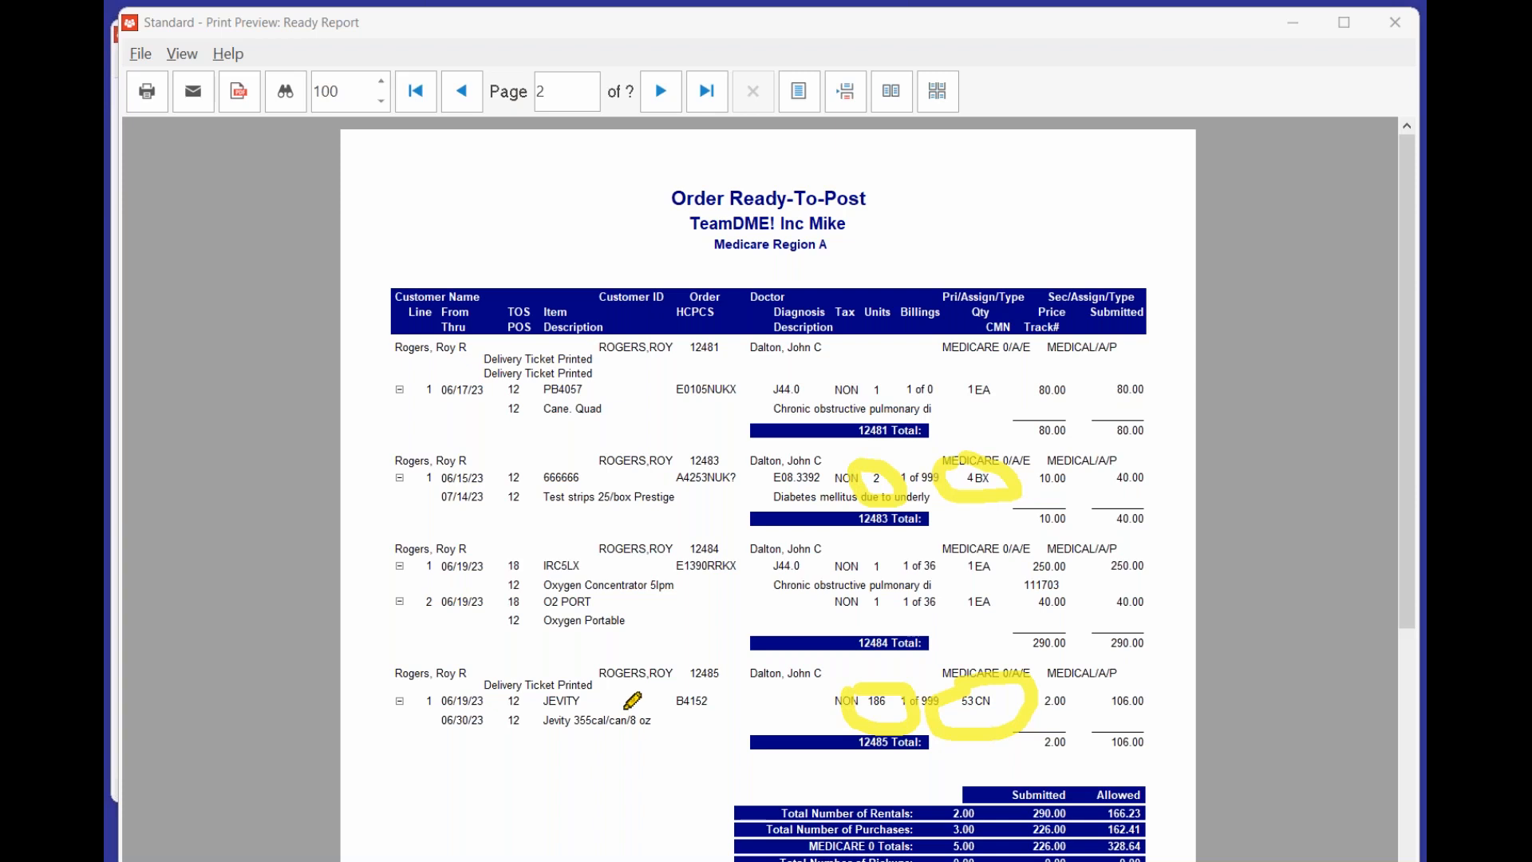
pyautogui.moveTo(1111, 367)
pyautogui.mouseDown()
pyautogui.moveTo(1186, 399)
pyautogui.moveTo(1173, 706)
pyautogui.moveTo(1141, 768)
pyautogui.moveTo(1078, 645)
pyautogui.moveTo(1089, 375)
pyautogui.moveTo(1115, 363)
pyautogui.mouseUp()
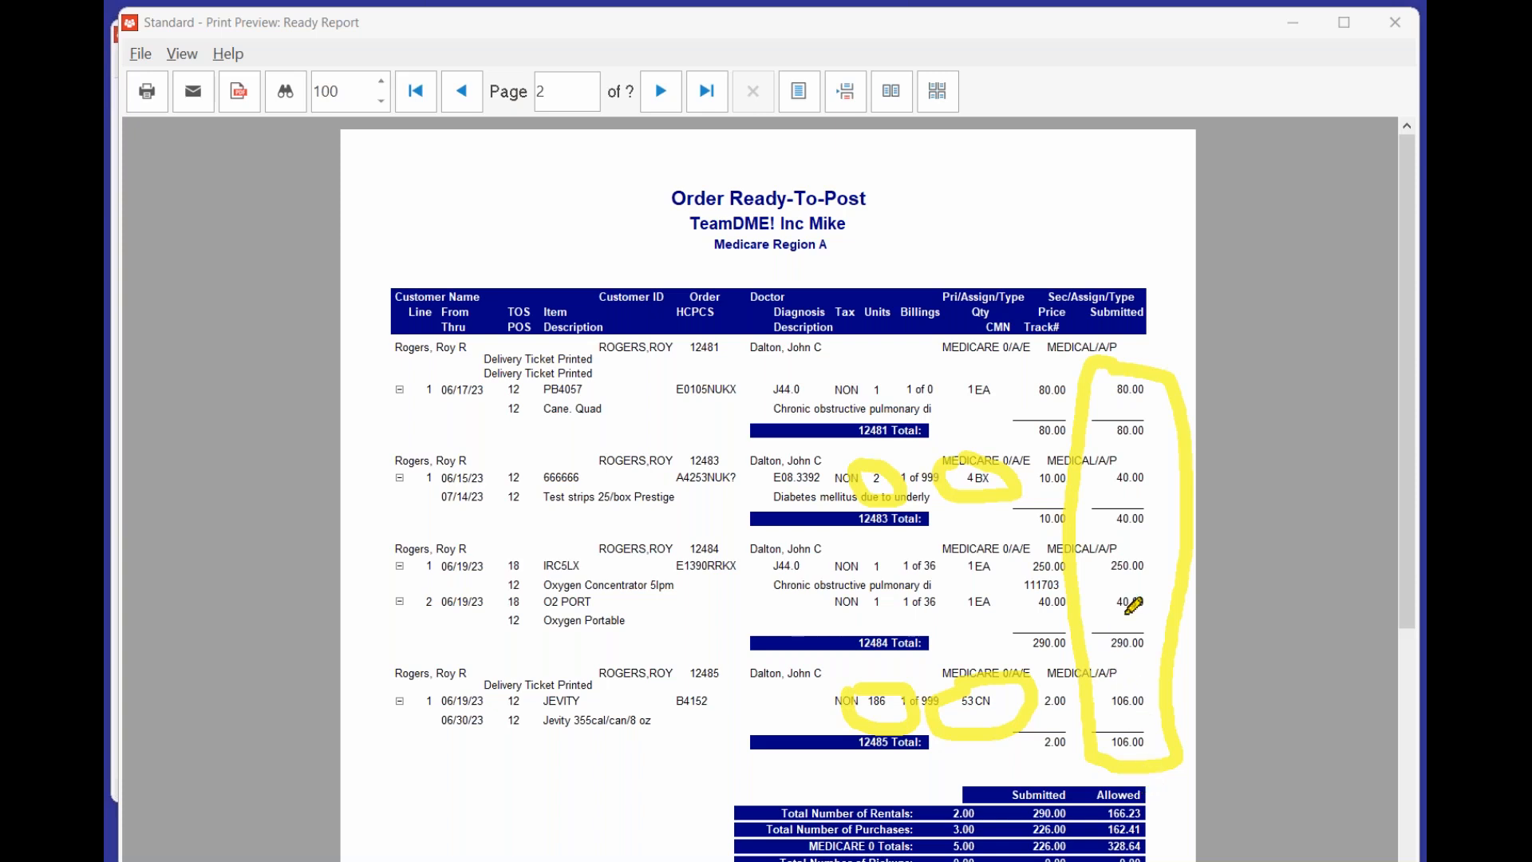
pyautogui.moveTo(1018, 569)
pyautogui.mouseDown()
pyautogui.moveTo(1076, 573)
pyautogui.moveTo(1066, 619)
pyautogui.moveTo(1011, 563)
pyautogui.mouseUp()
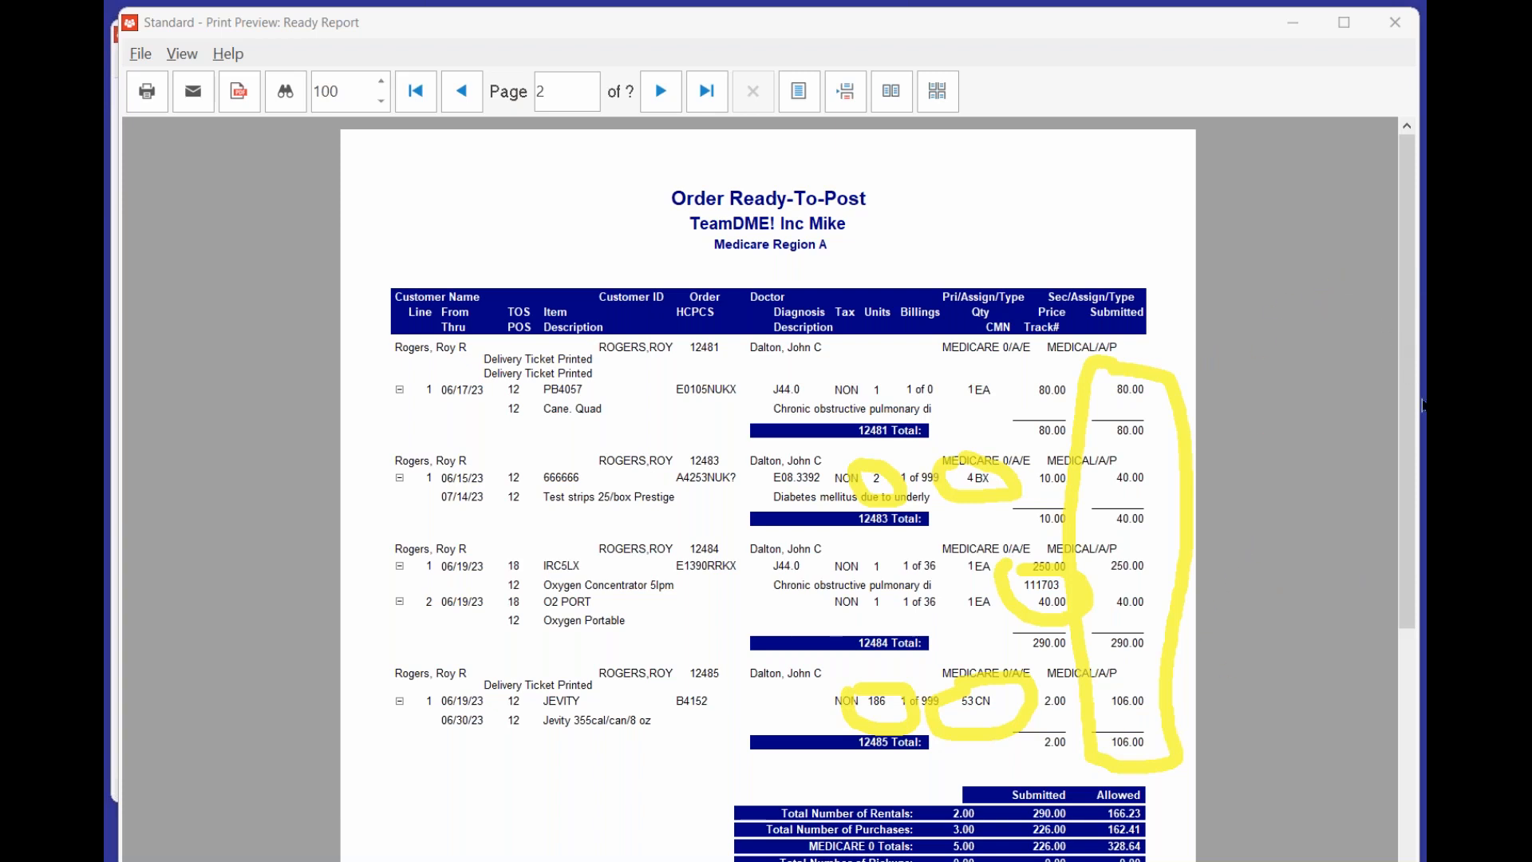
pyautogui.click(1422, 400)
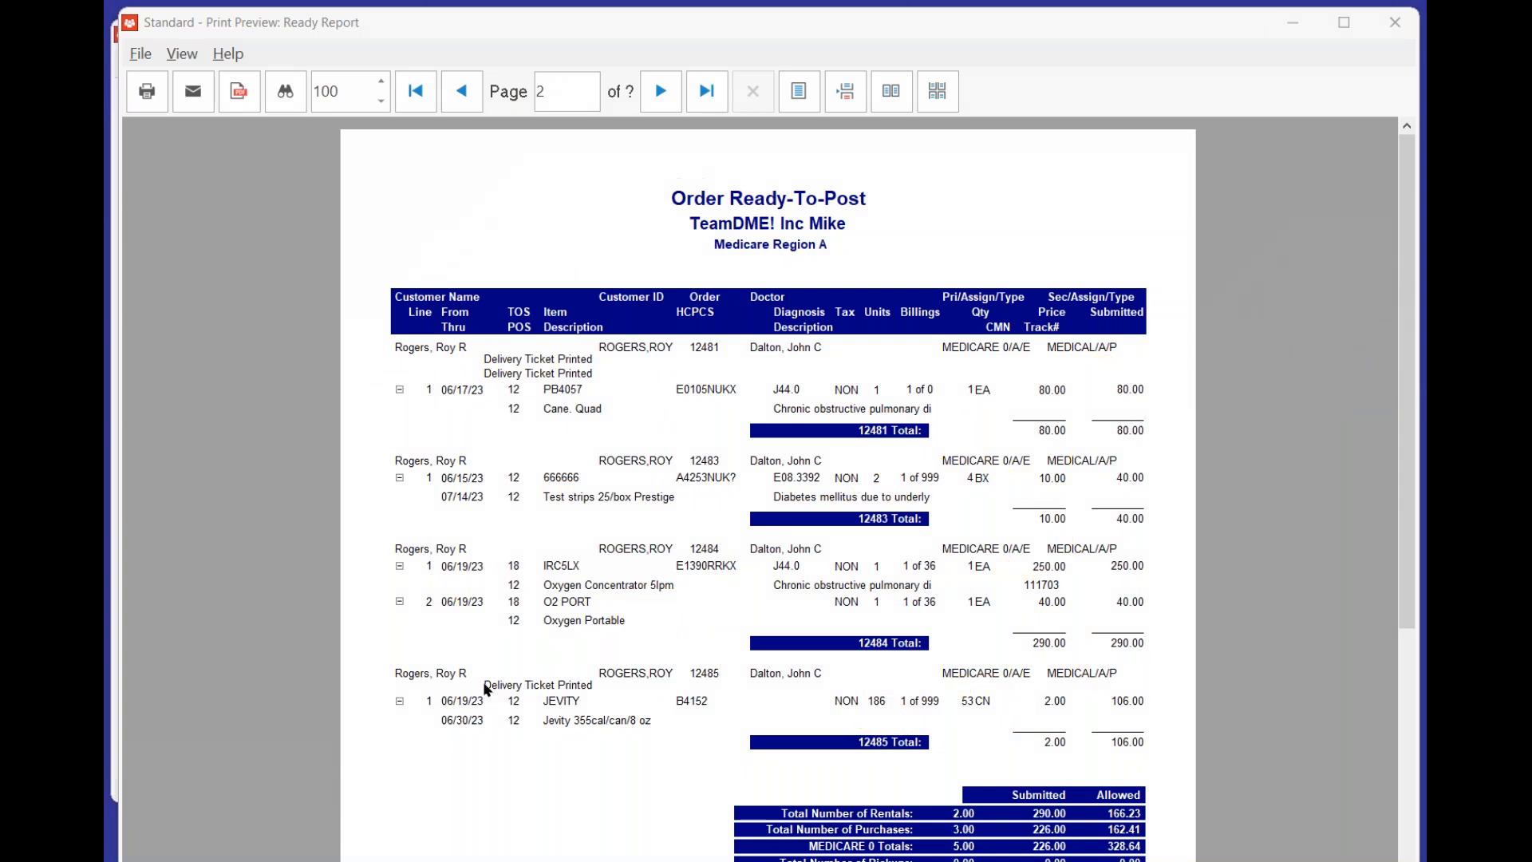
pyautogui.click(1392, 21)
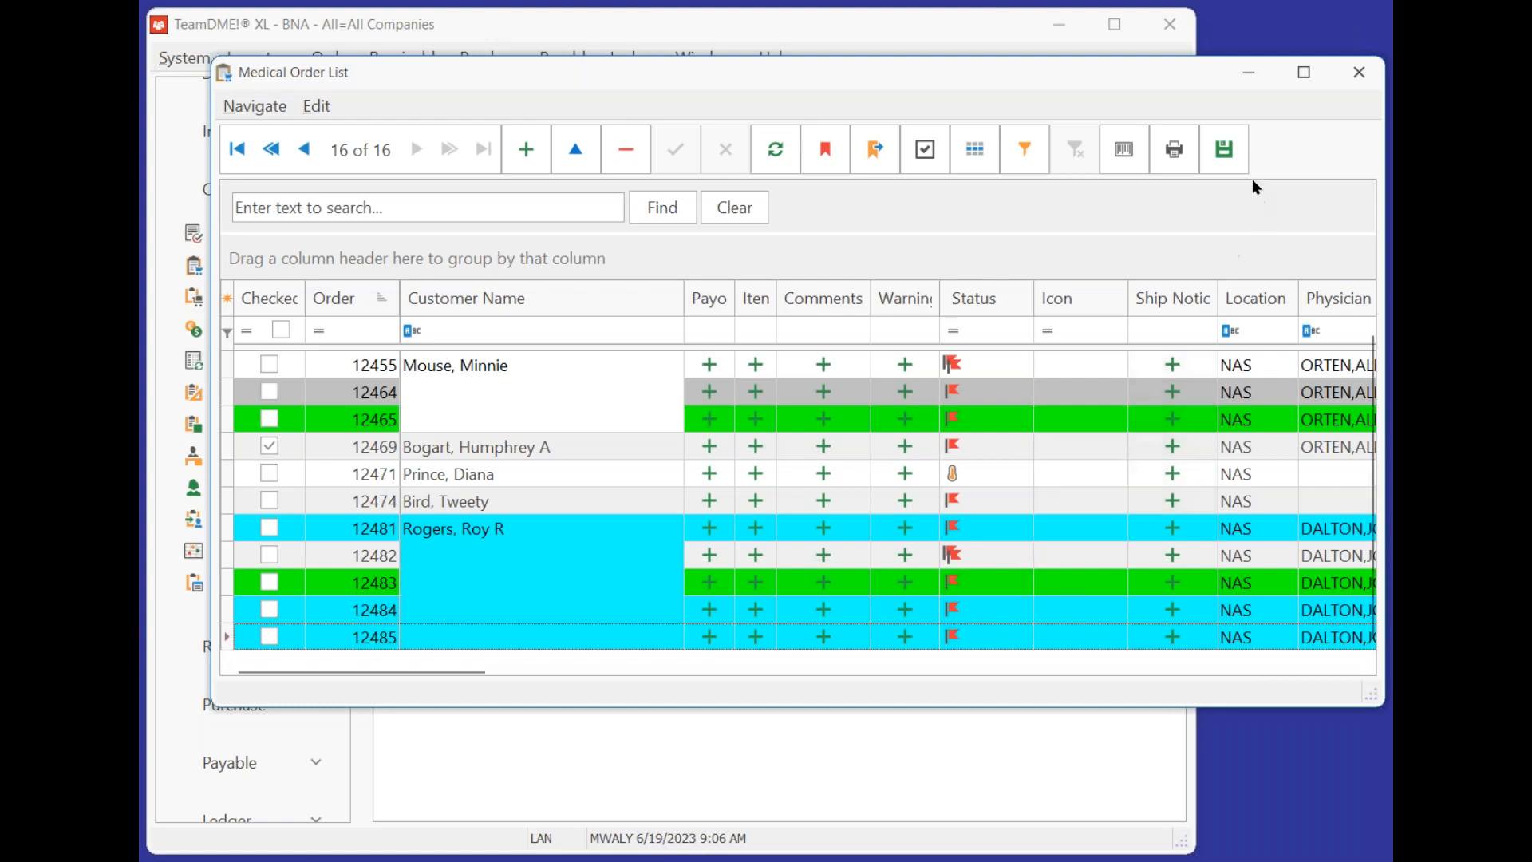
# Check and cancel the Post Medical Orders dialog, and locate Medical Order, Claim History and Recurring Order in the main window.
pyautogui.click(1221, 152)
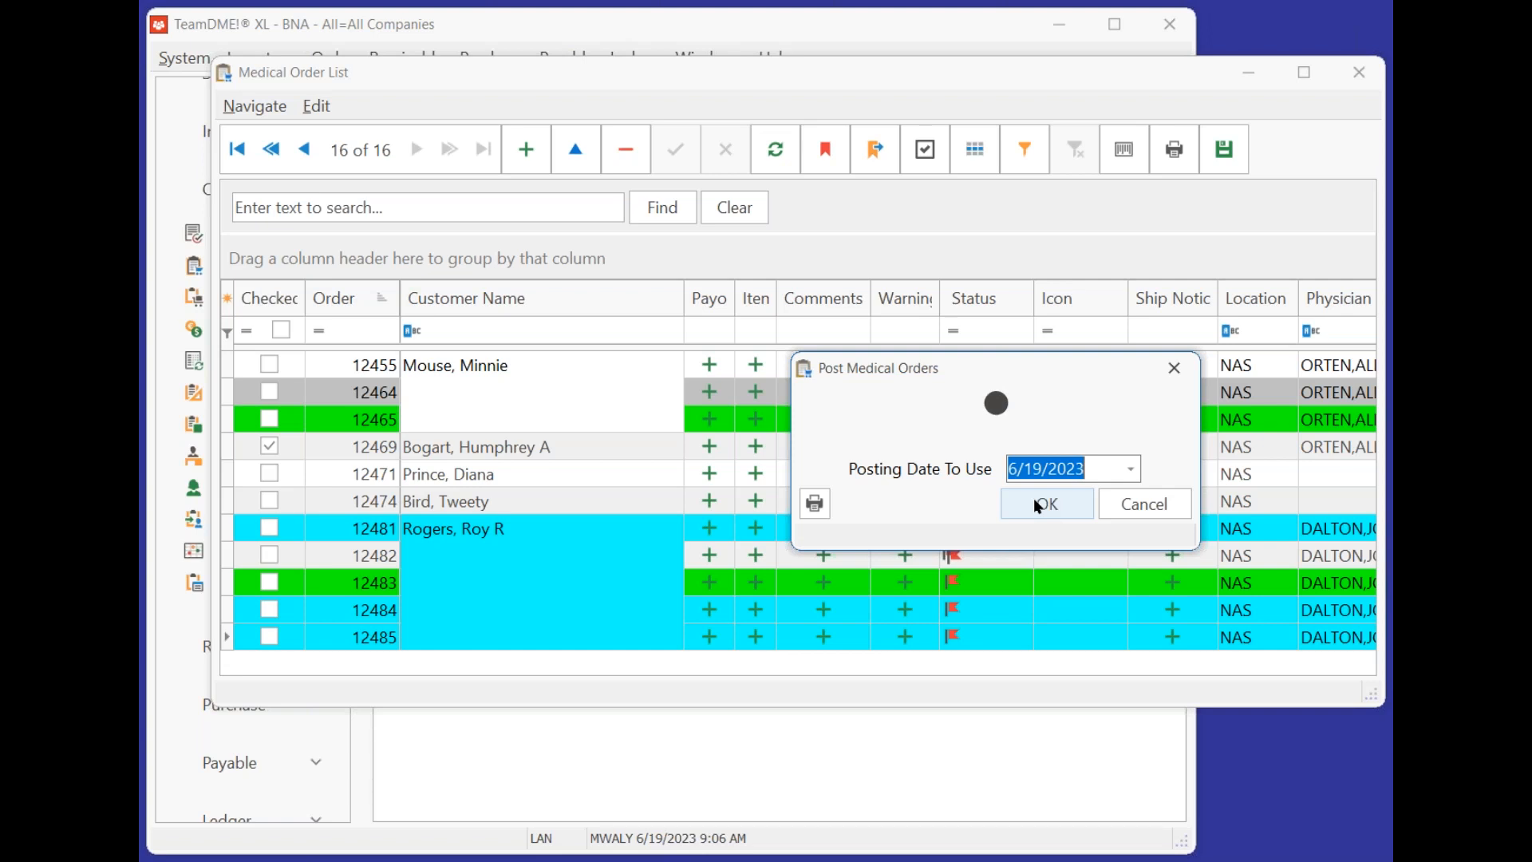
pyautogui.click(1146, 505)
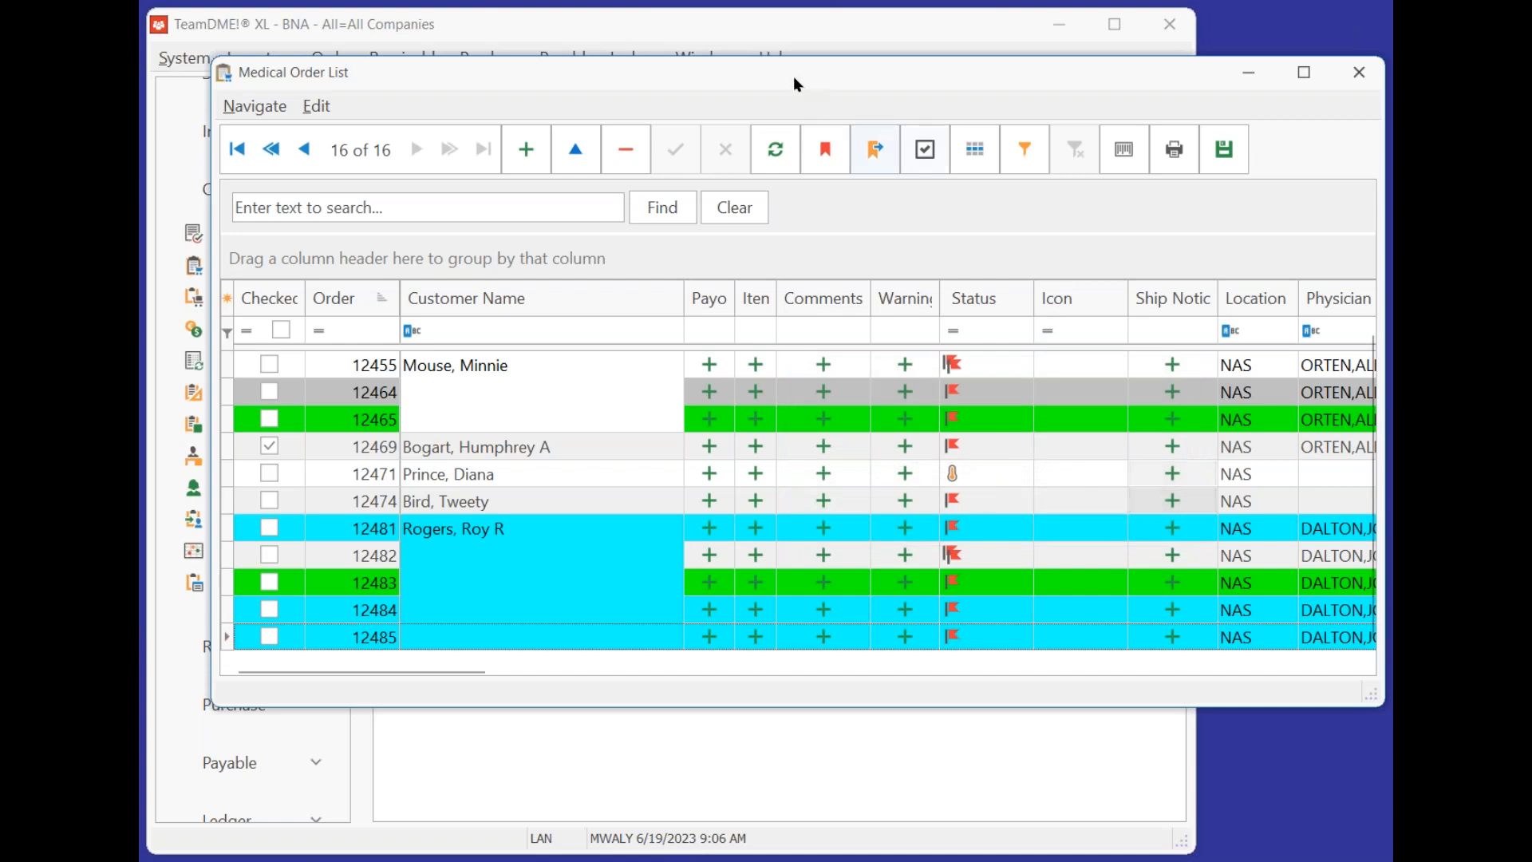
pyautogui.moveTo(863, 73); pyautogui.dragTo(1013, 70)
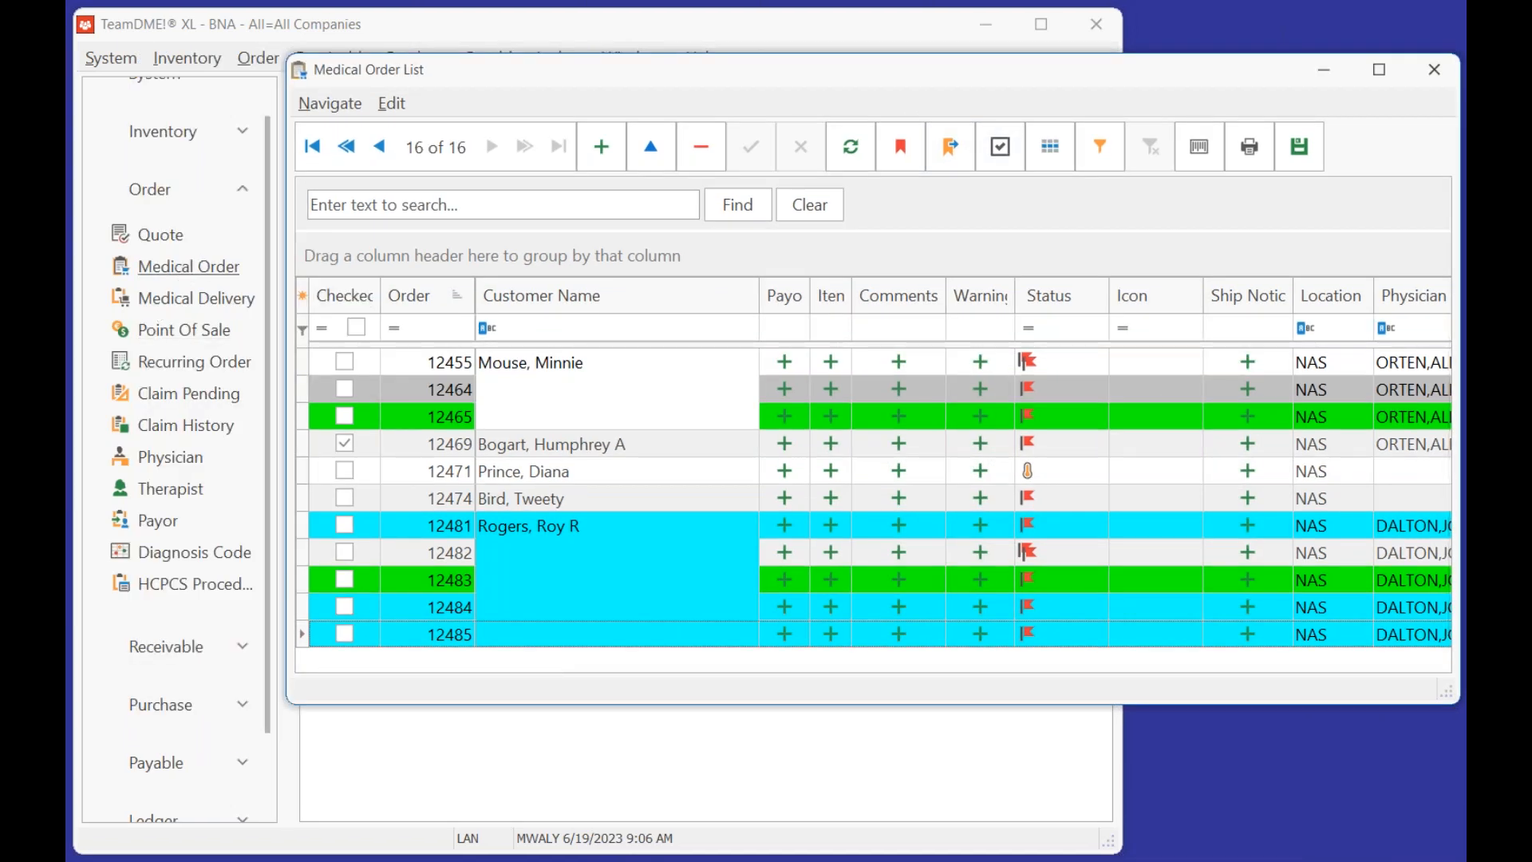
pyautogui.click(242, 236)
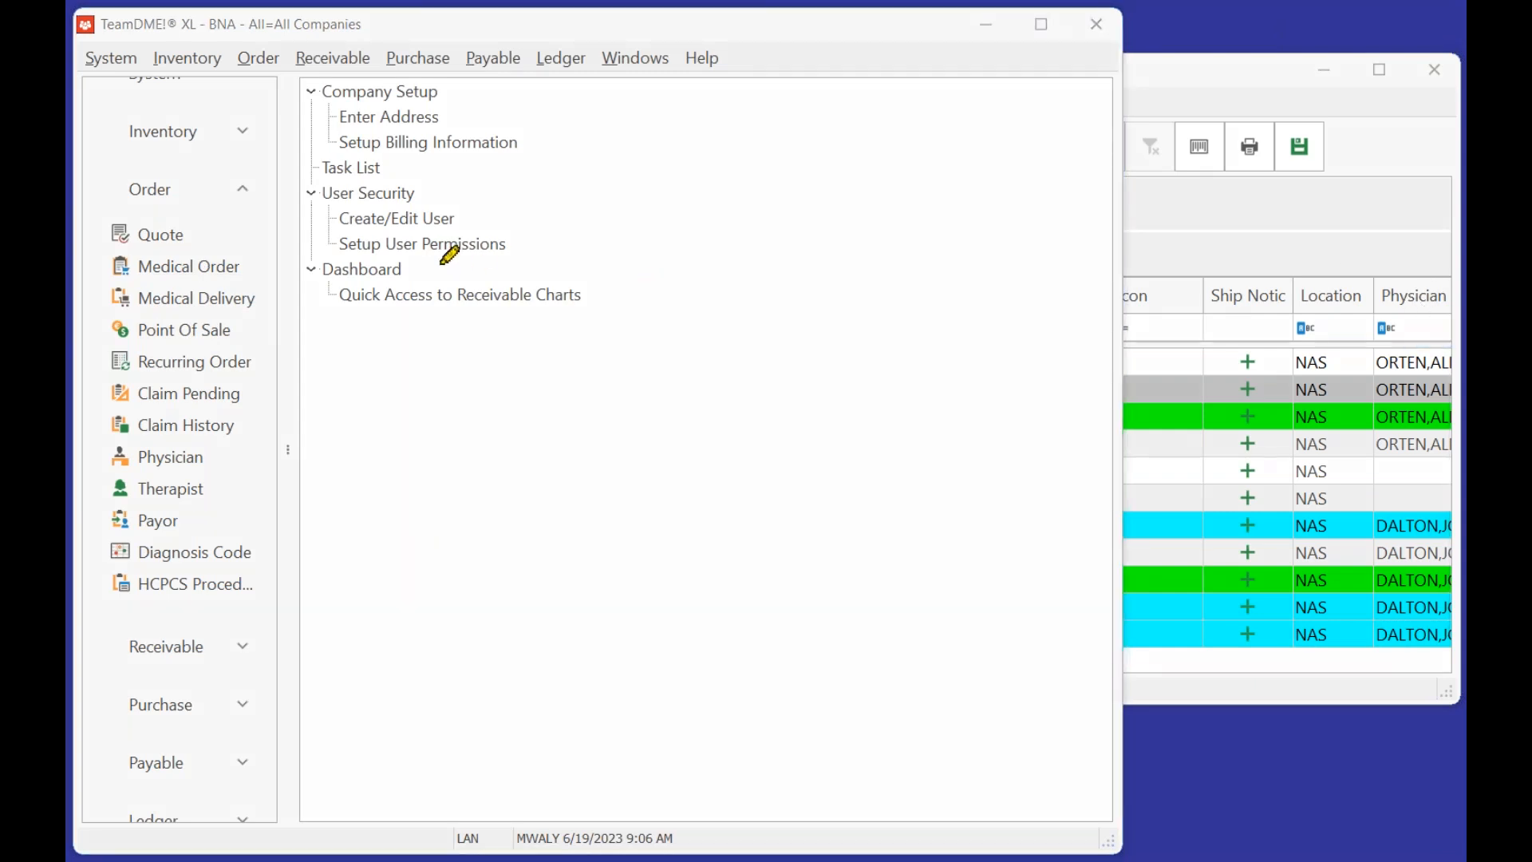
pyautogui.moveTo(206, 240)
pyautogui.mouseDown()
pyautogui.moveTo(281, 257)
pyautogui.moveTo(121, 277)
pyautogui.moveTo(126, 229)
pyautogui.moveTo(205, 234)
pyautogui.mouseUp()
pyautogui.moveTo(208, 403)
pyautogui.mouseDown()
pyautogui.moveTo(250, 434)
pyautogui.moveTo(92, 411)
pyautogui.mouseUp()
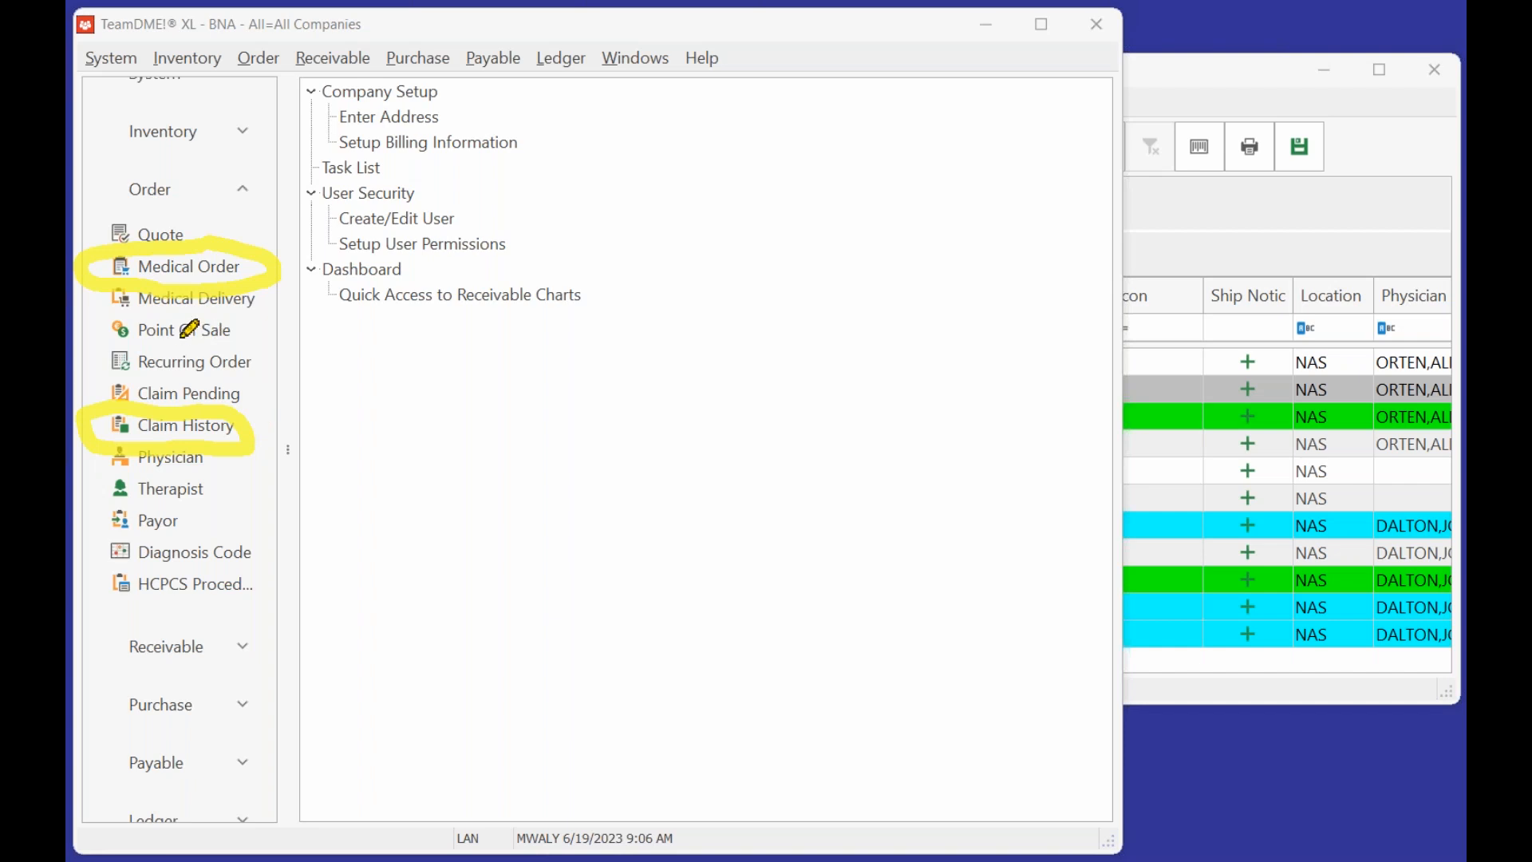
pyautogui.moveTo(176, 349)
pyautogui.mouseDown()
pyautogui.moveTo(257, 355)
pyautogui.moveTo(220, 385)
pyautogui.moveTo(96, 374)
pyautogui.moveTo(135, 335)
pyautogui.moveTo(193, 339)
pyautogui.mouseUp()
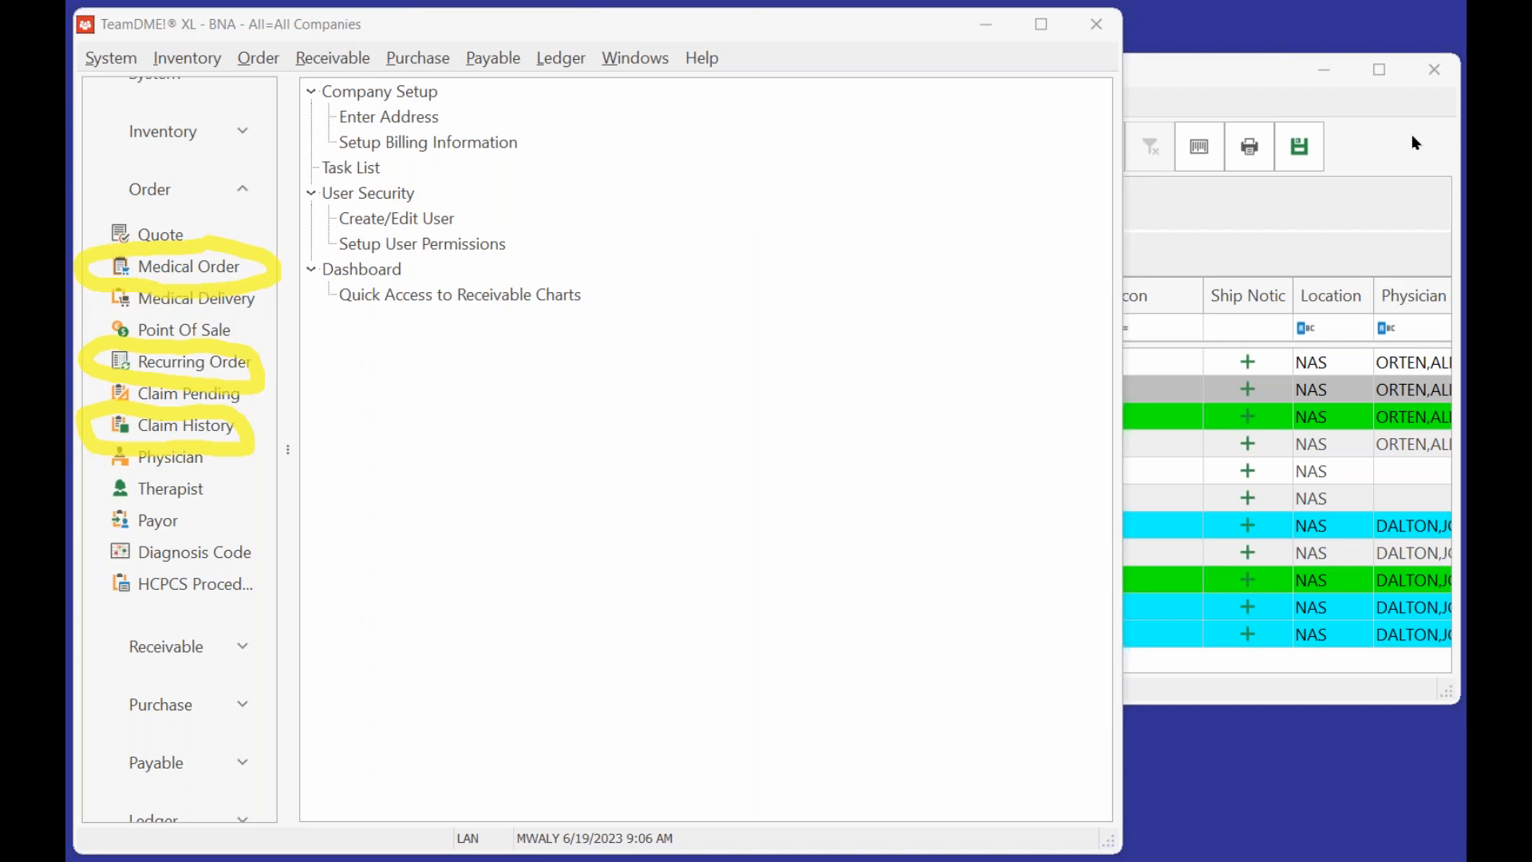
# Return to the Medical Order List and try to post the medical orders with posting date 6/19/2023.
pyautogui.click(1209, 84)
pyautogui.click(1252, 74)
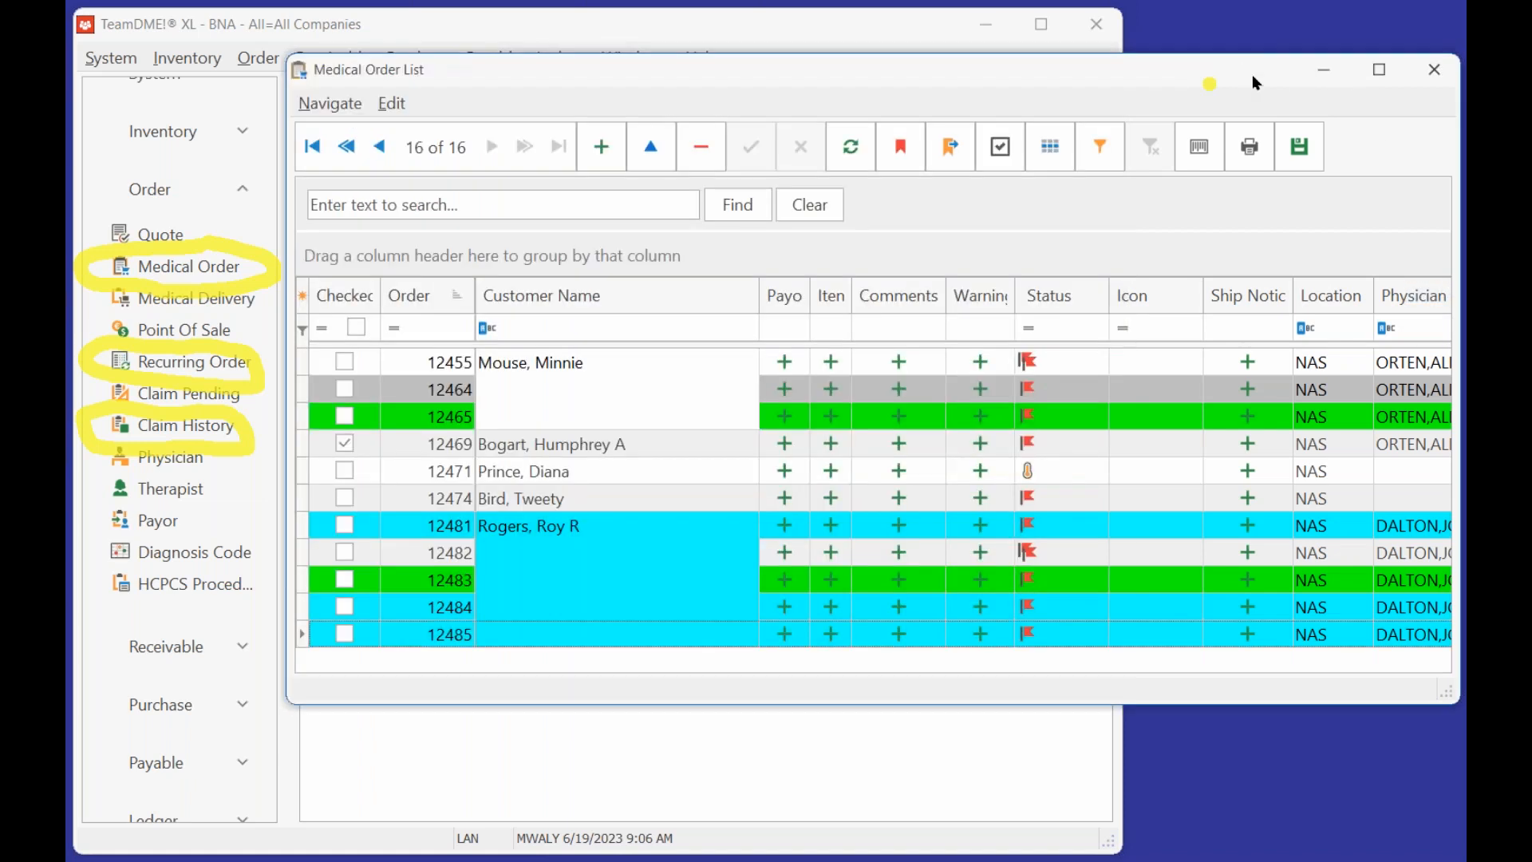
pyautogui.click(1299, 148)
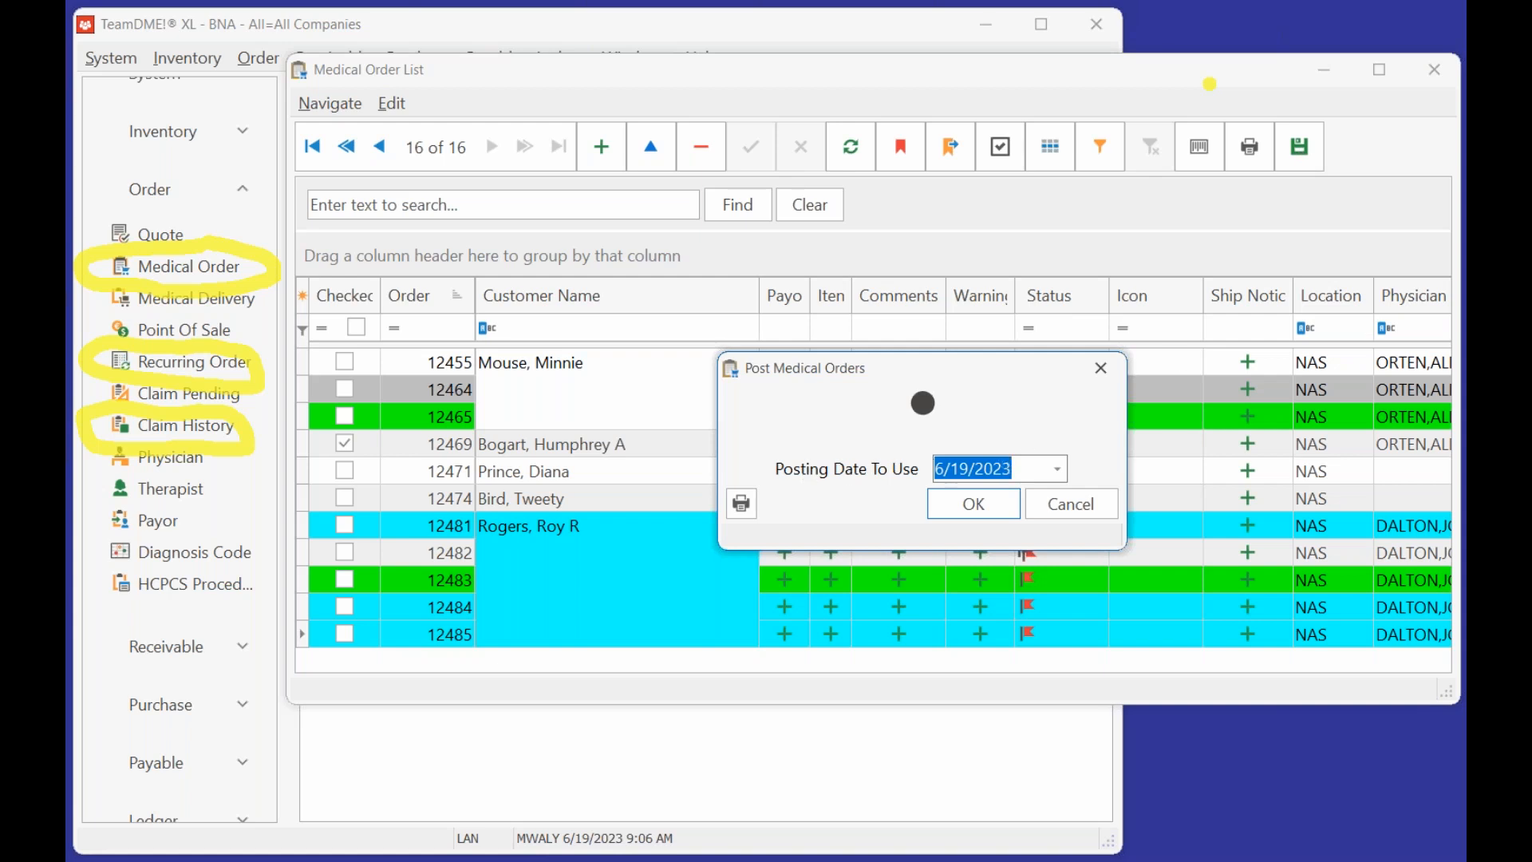
pyautogui.click(972, 515)
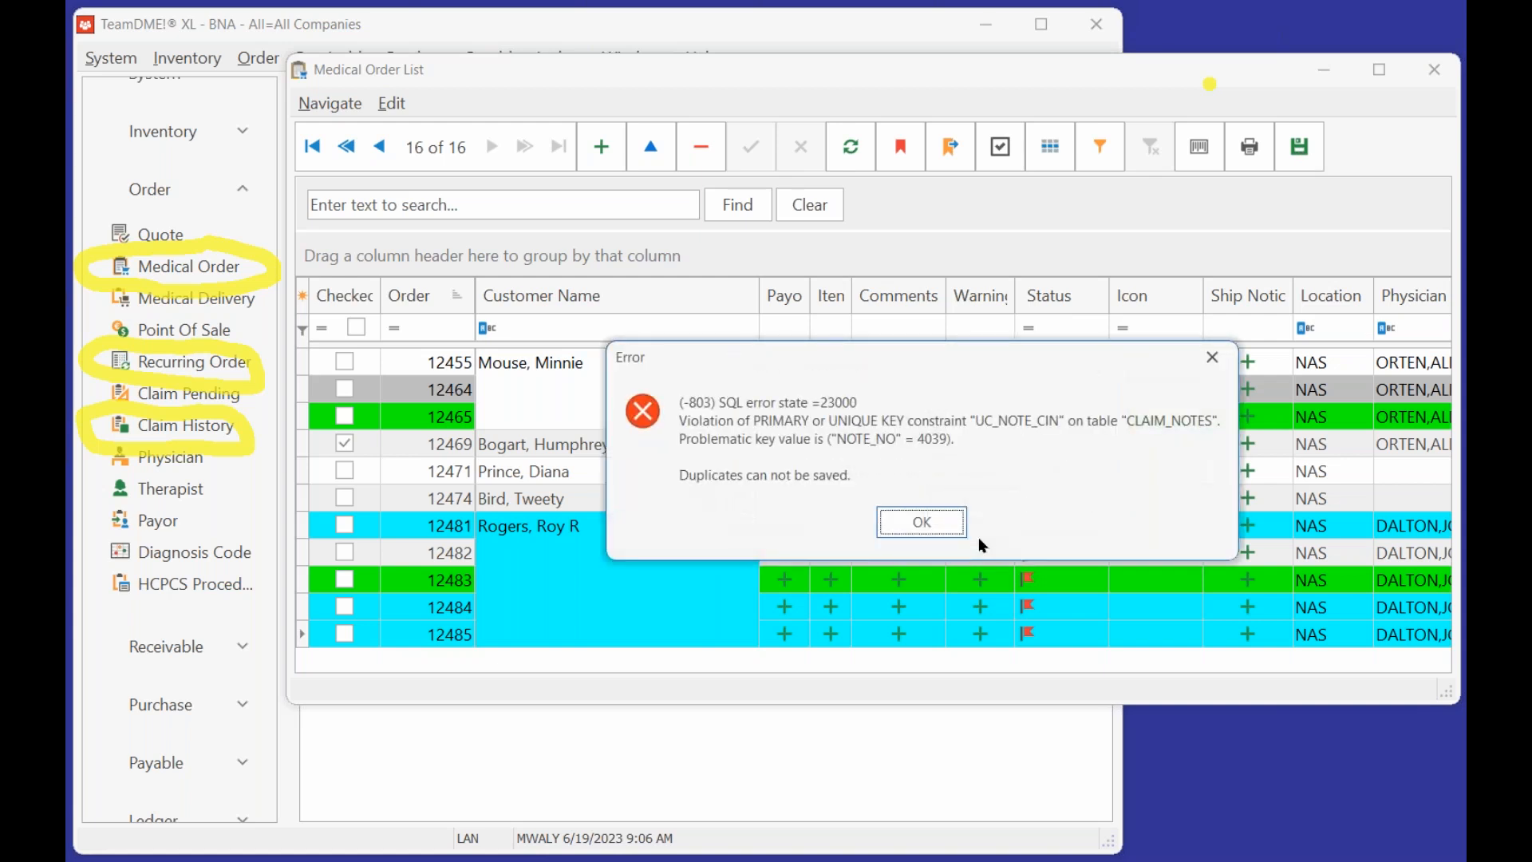
pyautogui.click(930, 519)
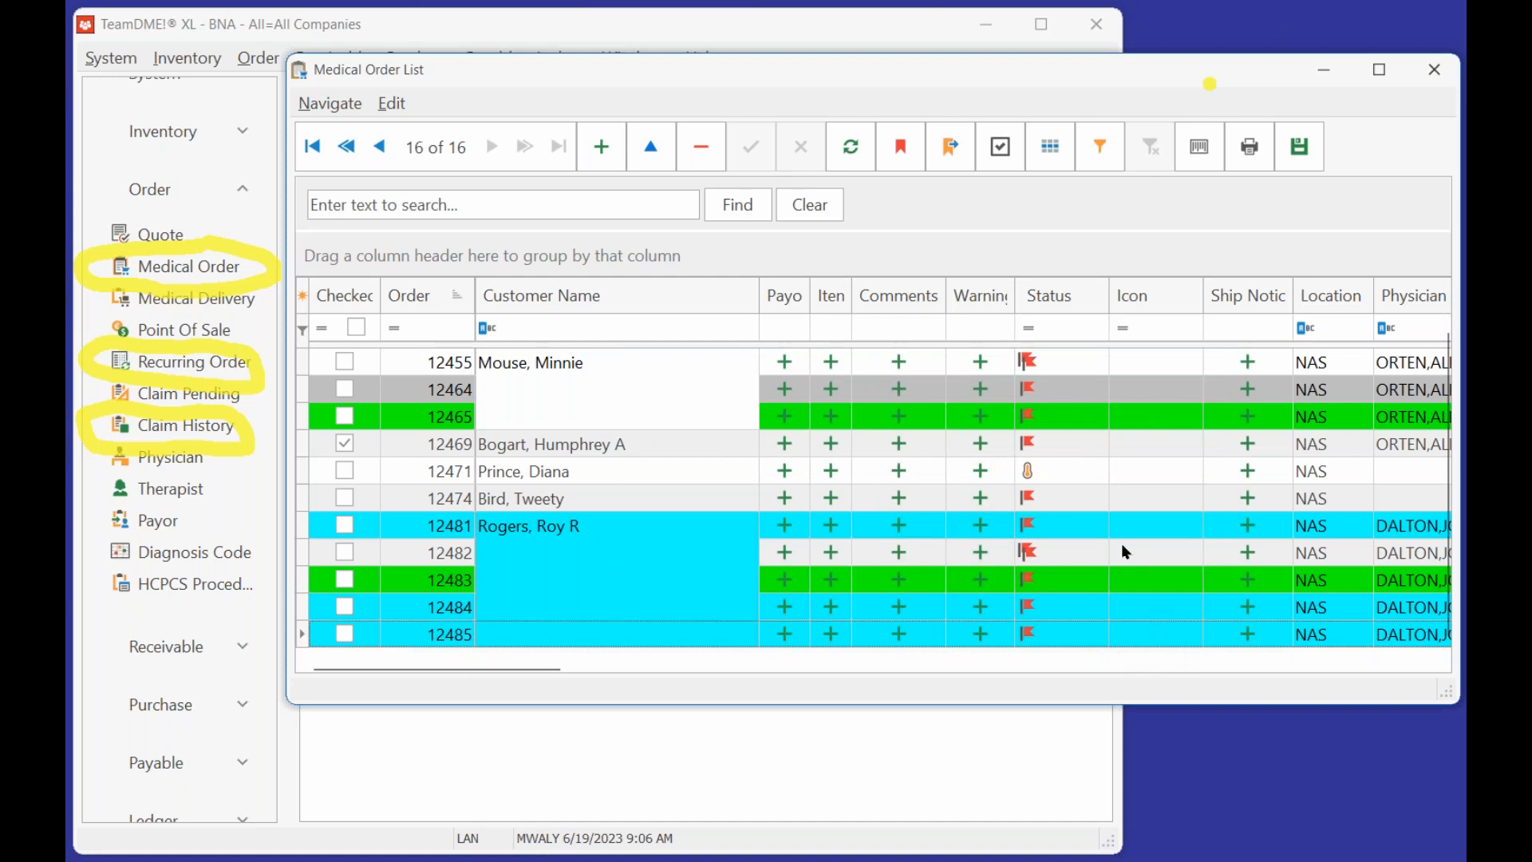
# View the order that contains the Cane, Quad item, and close it.
pyautogui.click(1058, 525)
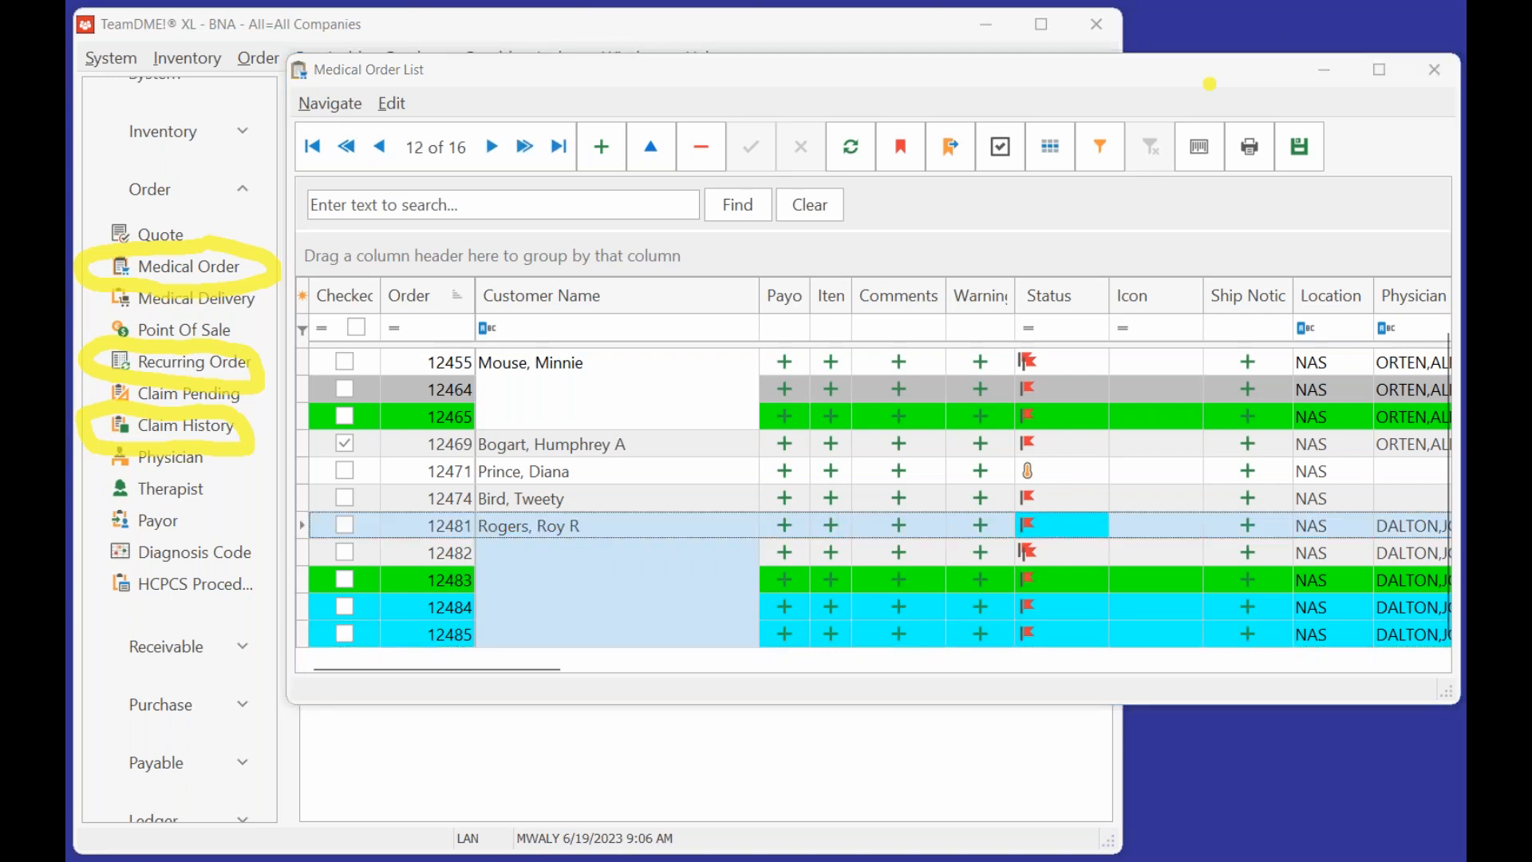
pyautogui.doubleClick(1057, 522)
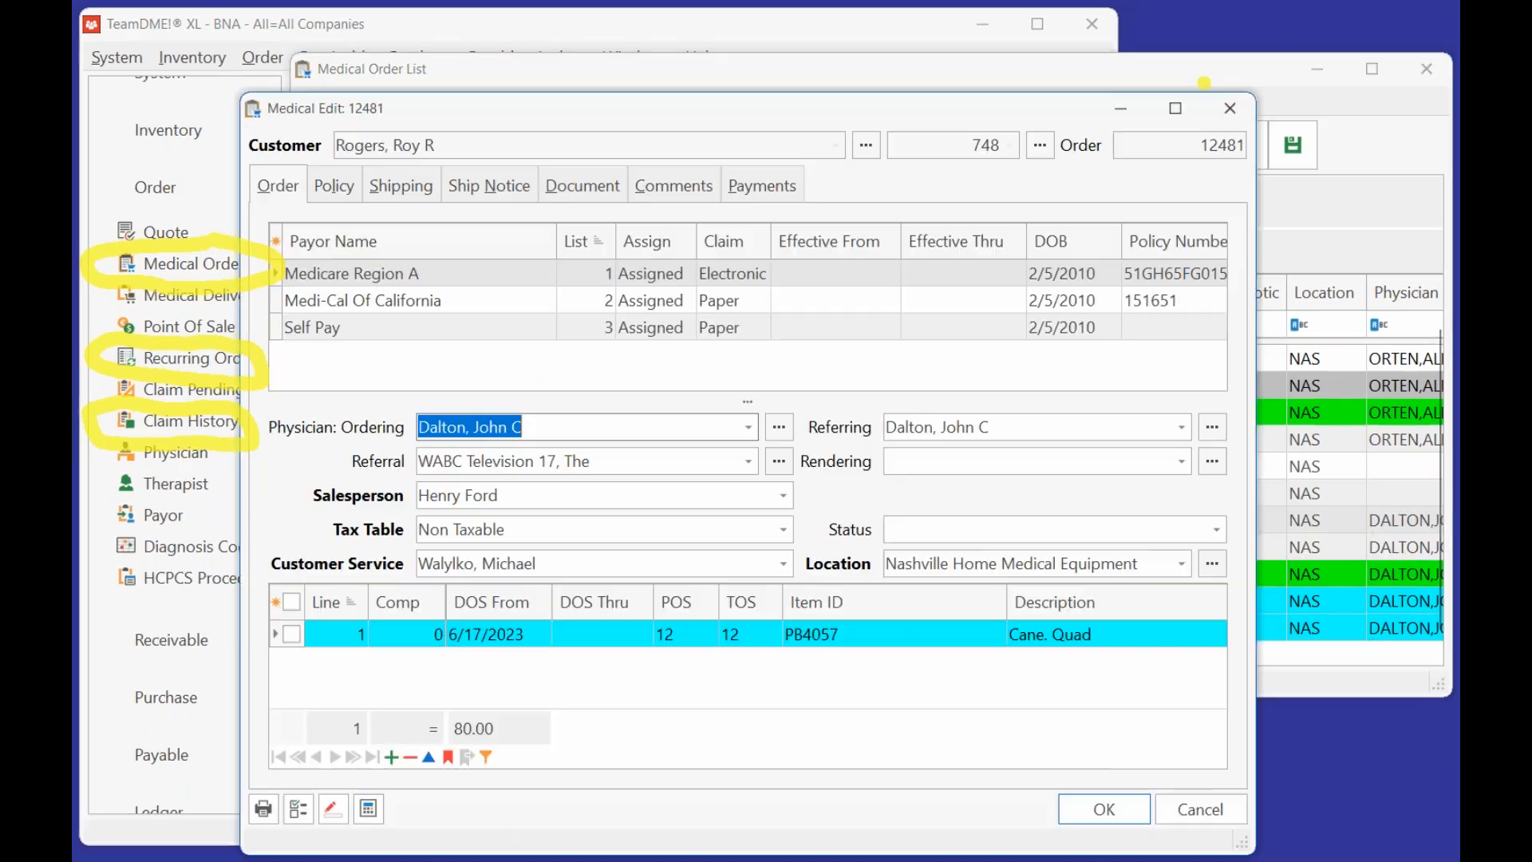
pyautogui.click(1237, 114)
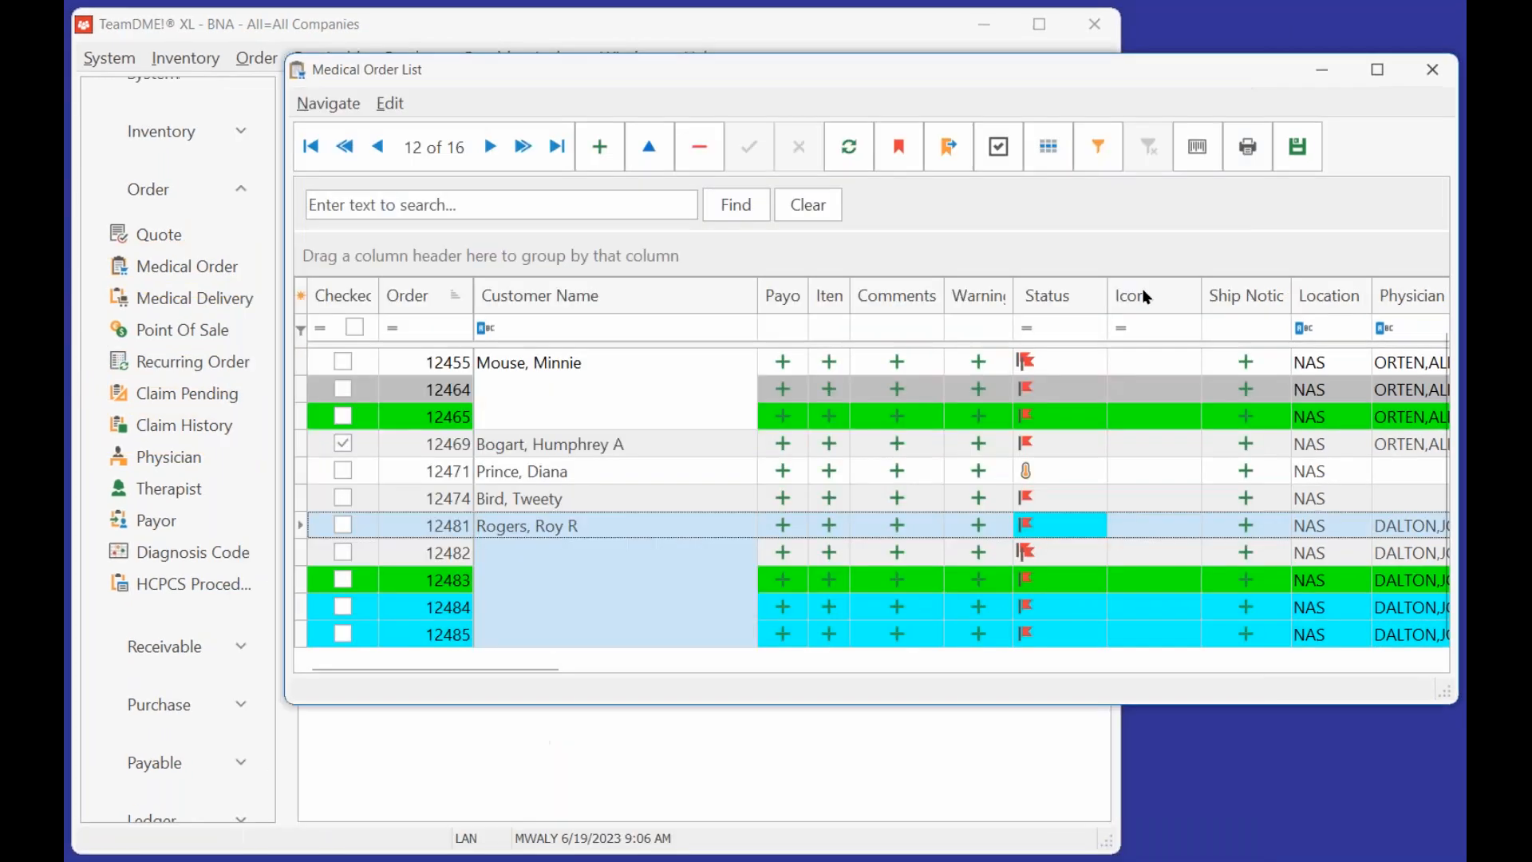
# Try again to post the medical orders, using 6/19/2023 as the posting date.
pyautogui.click(1288, 155)
pyautogui.click(972, 504)
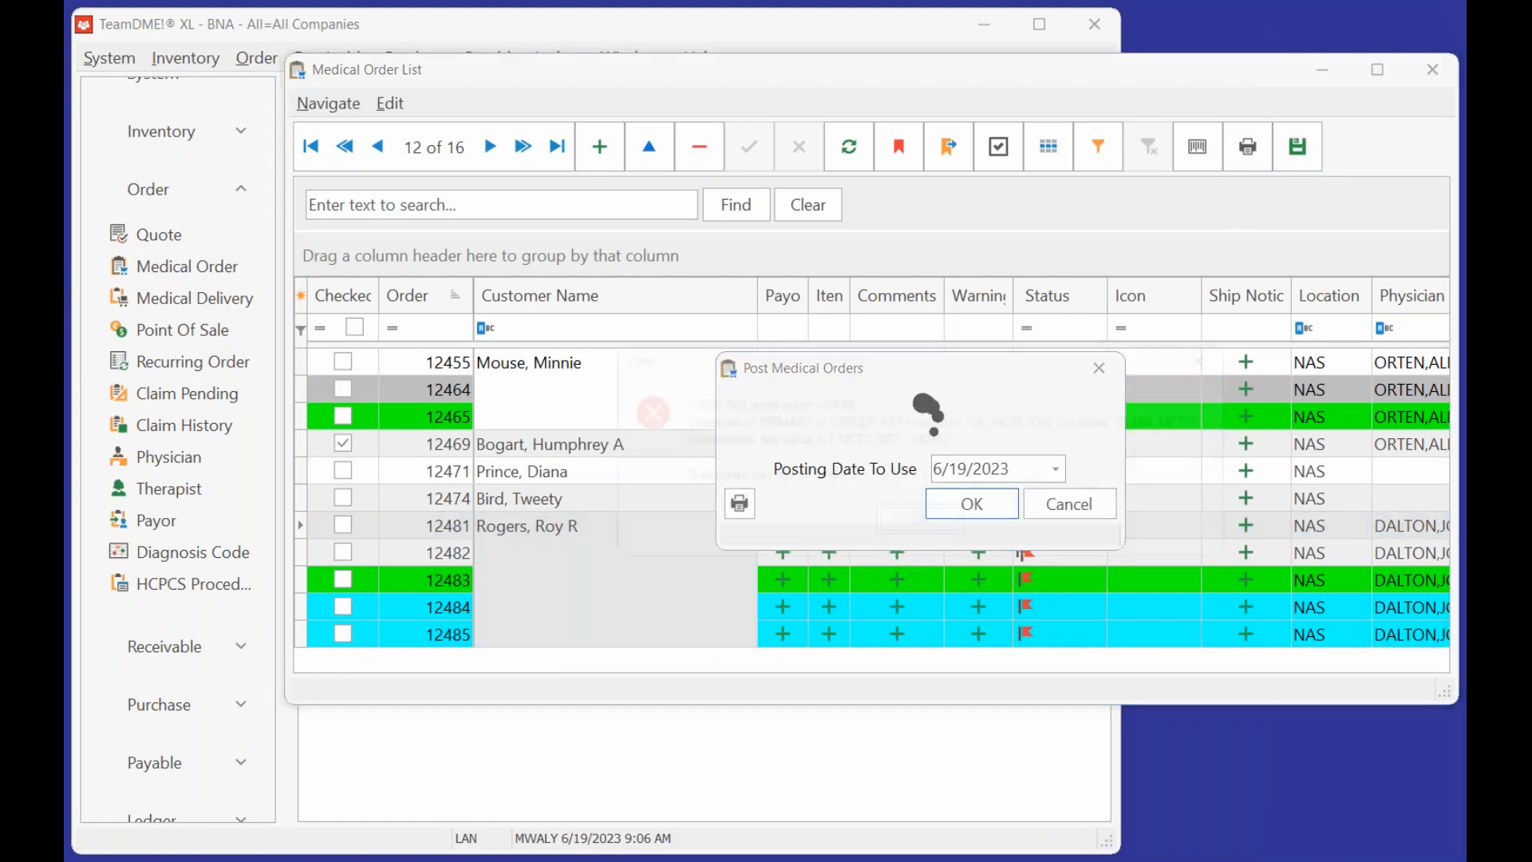
pyautogui.click(925, 522)
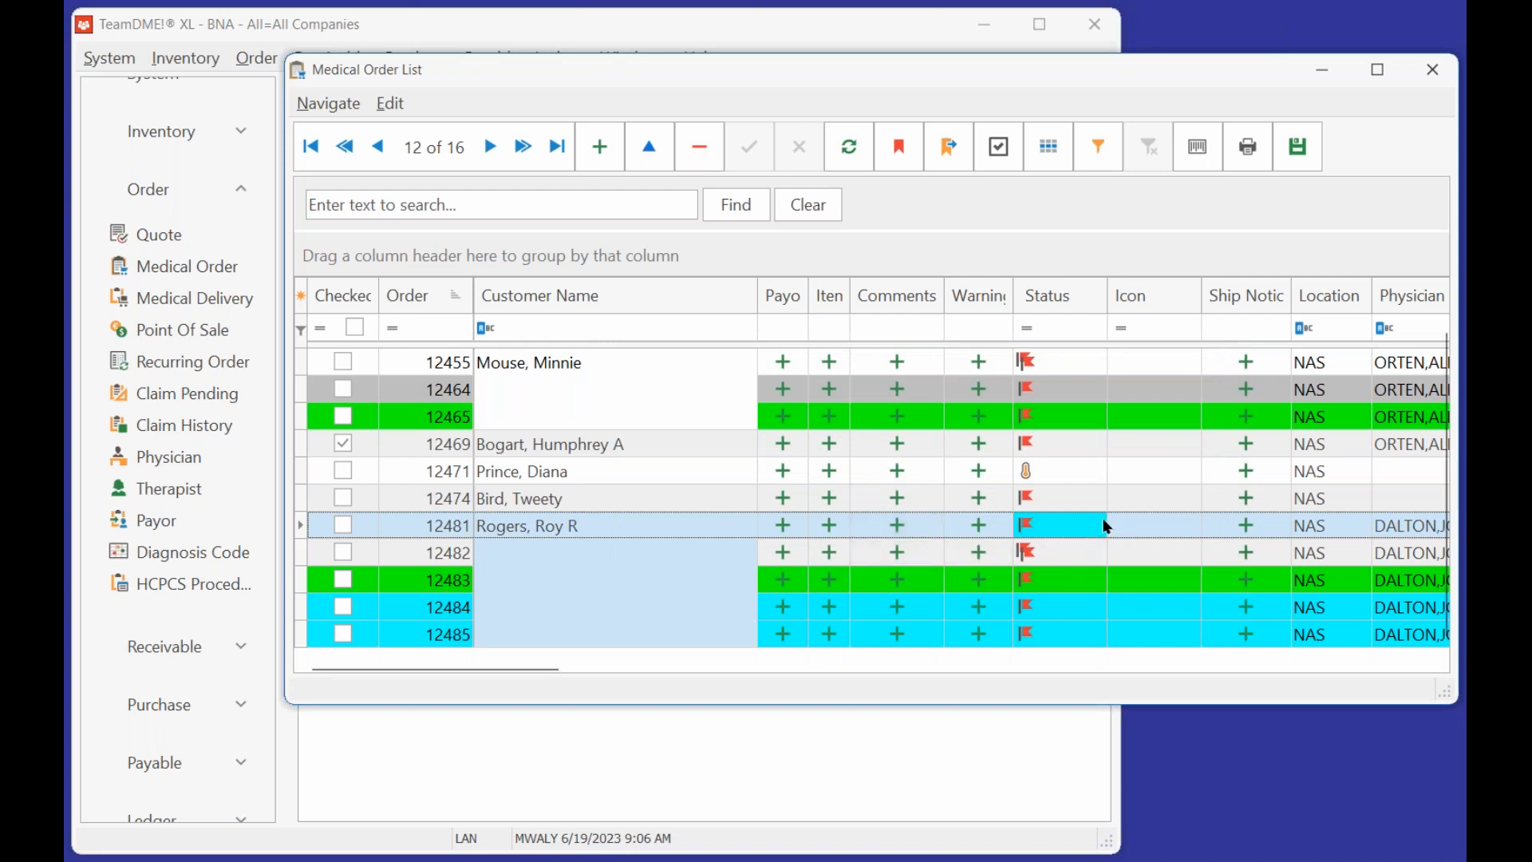
# Examine the comments and their note numbers in the Cane, Quad order, and close the order.
pyautogui.doubleClick(1094, 521)
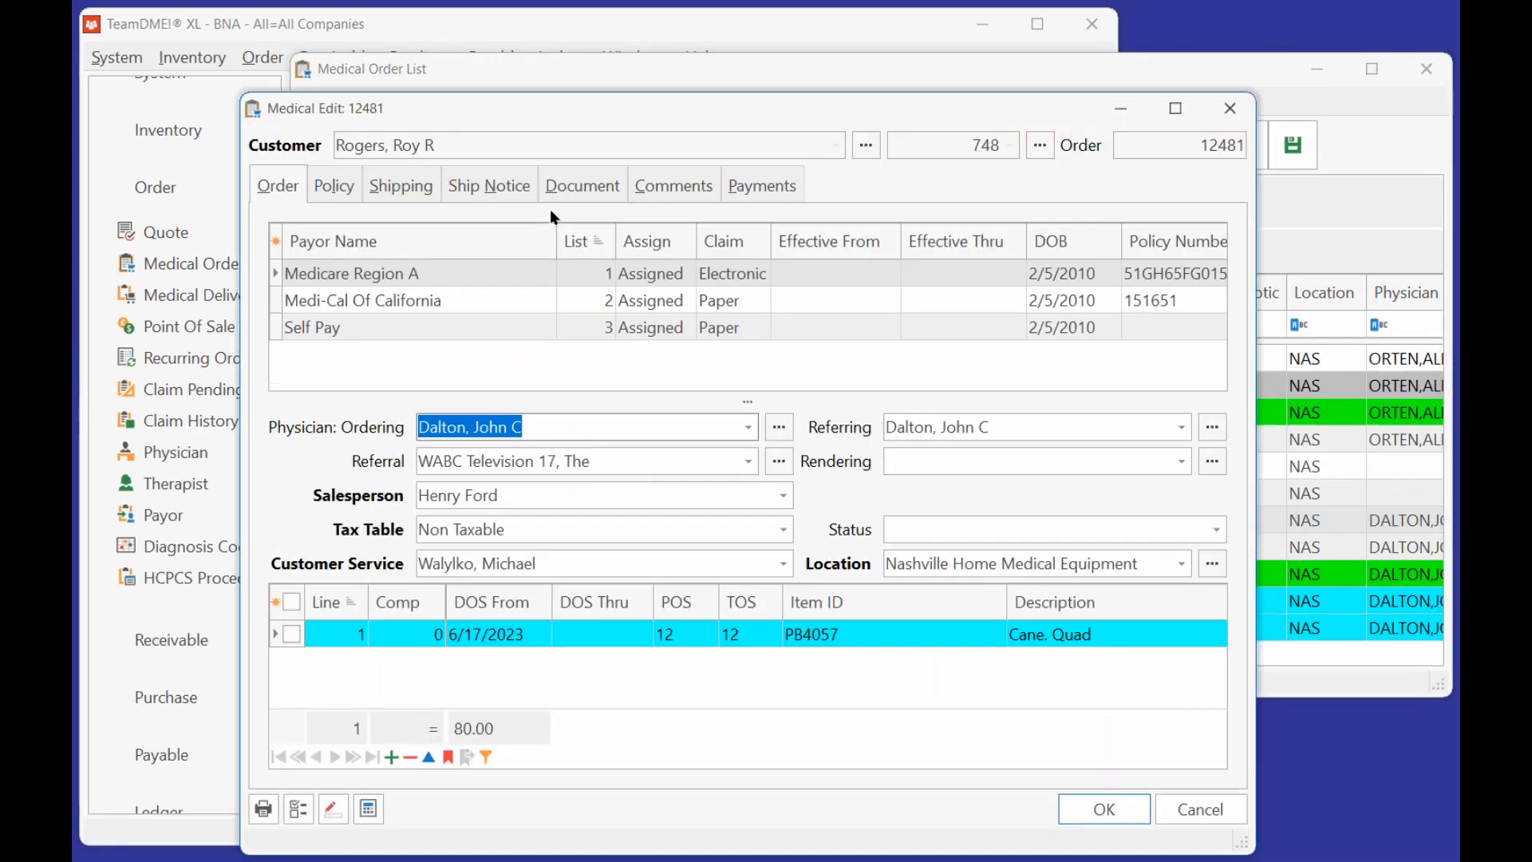
pyautogui.click(693, 189)
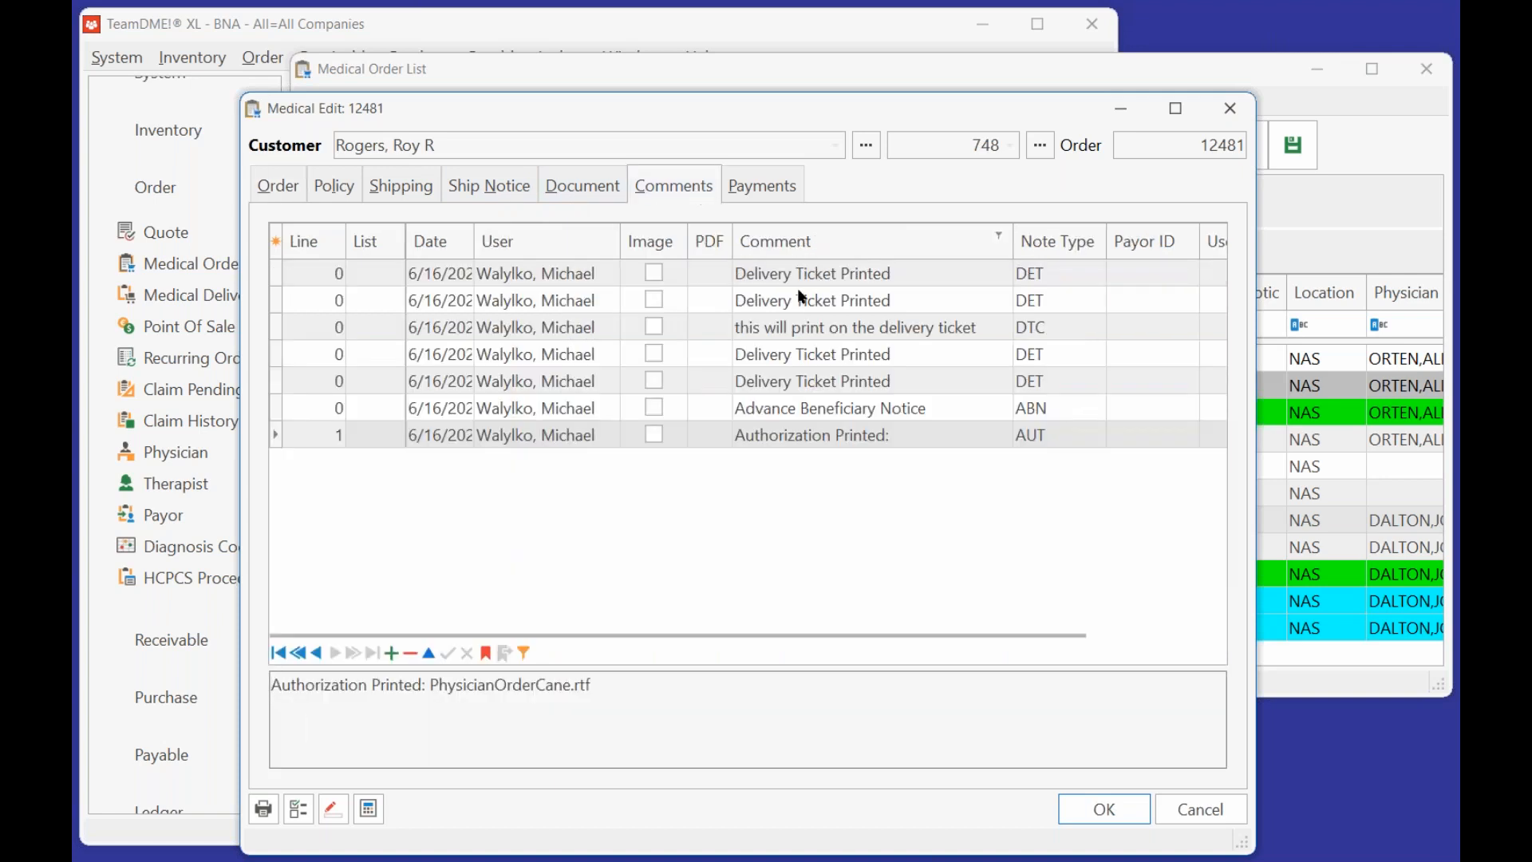
pyautogui.click(1060, 628)
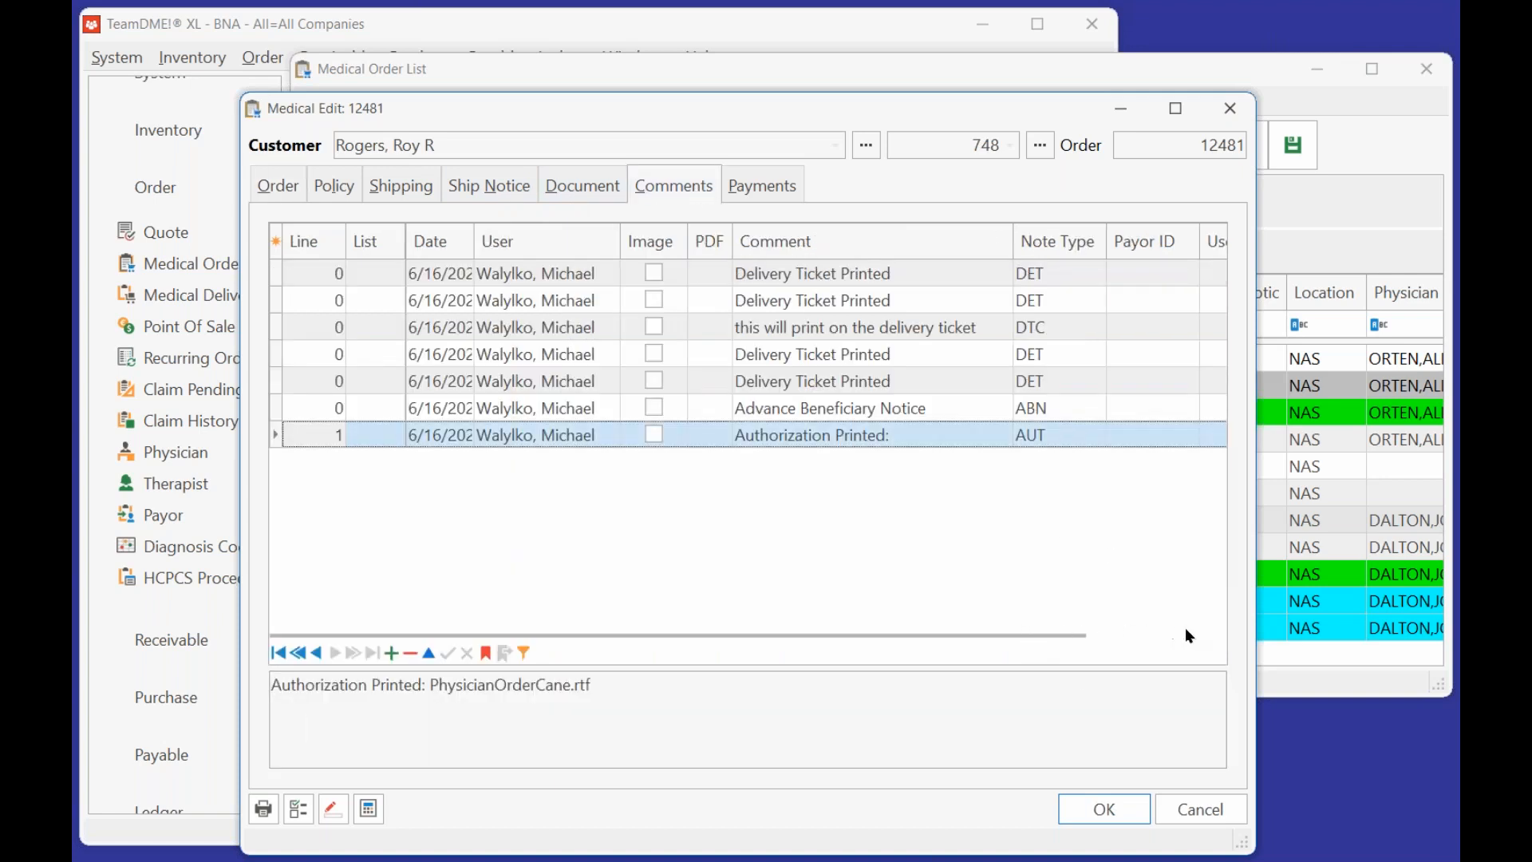
pyautogui.moveTo(1050, 635); pyautogui.dragTo(1211, 638)
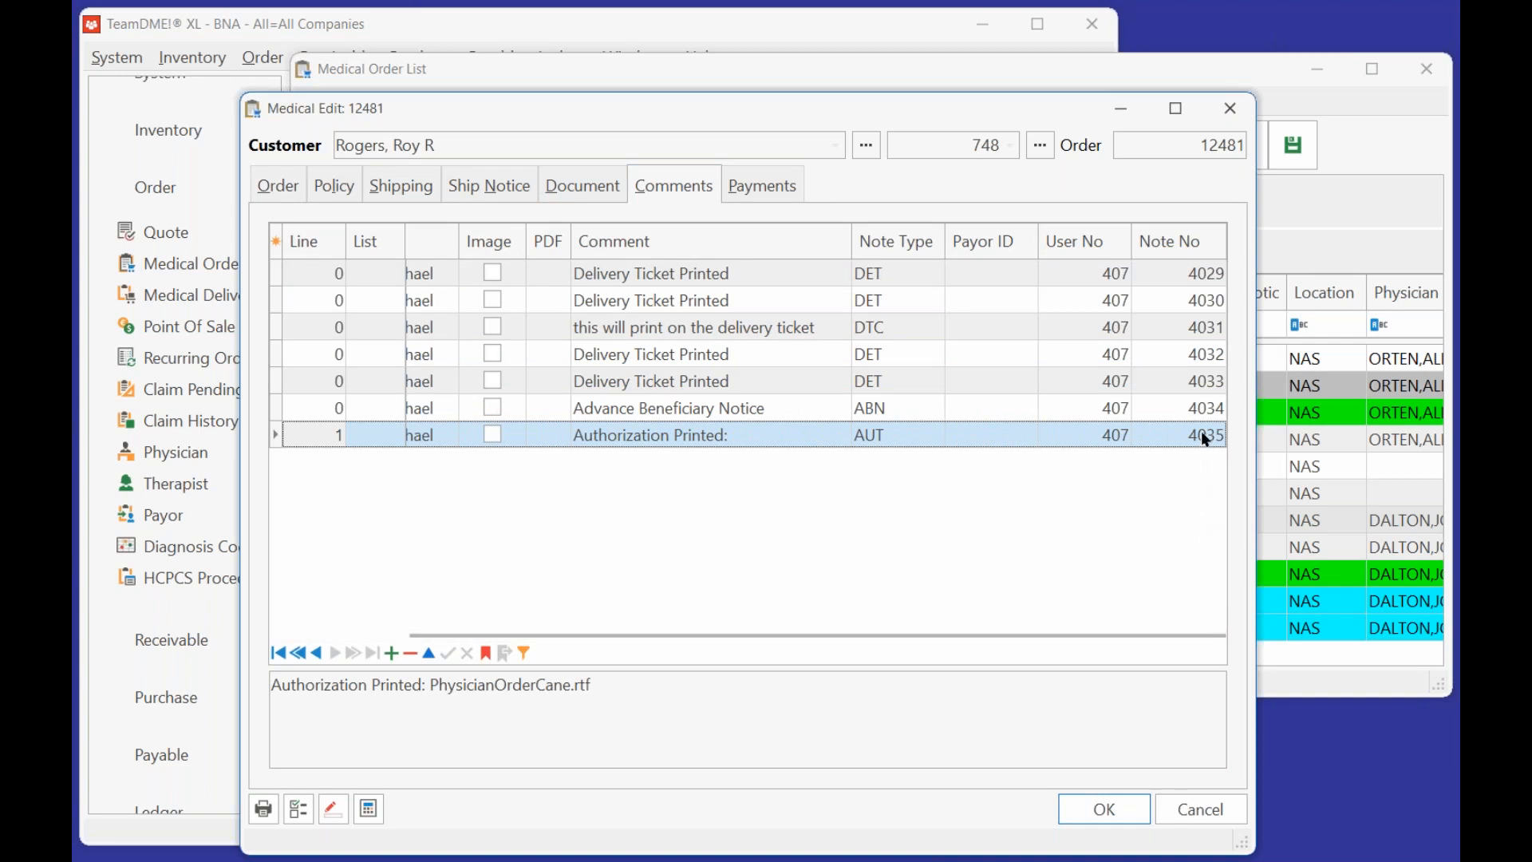
pyautogui.click(1118, 812)
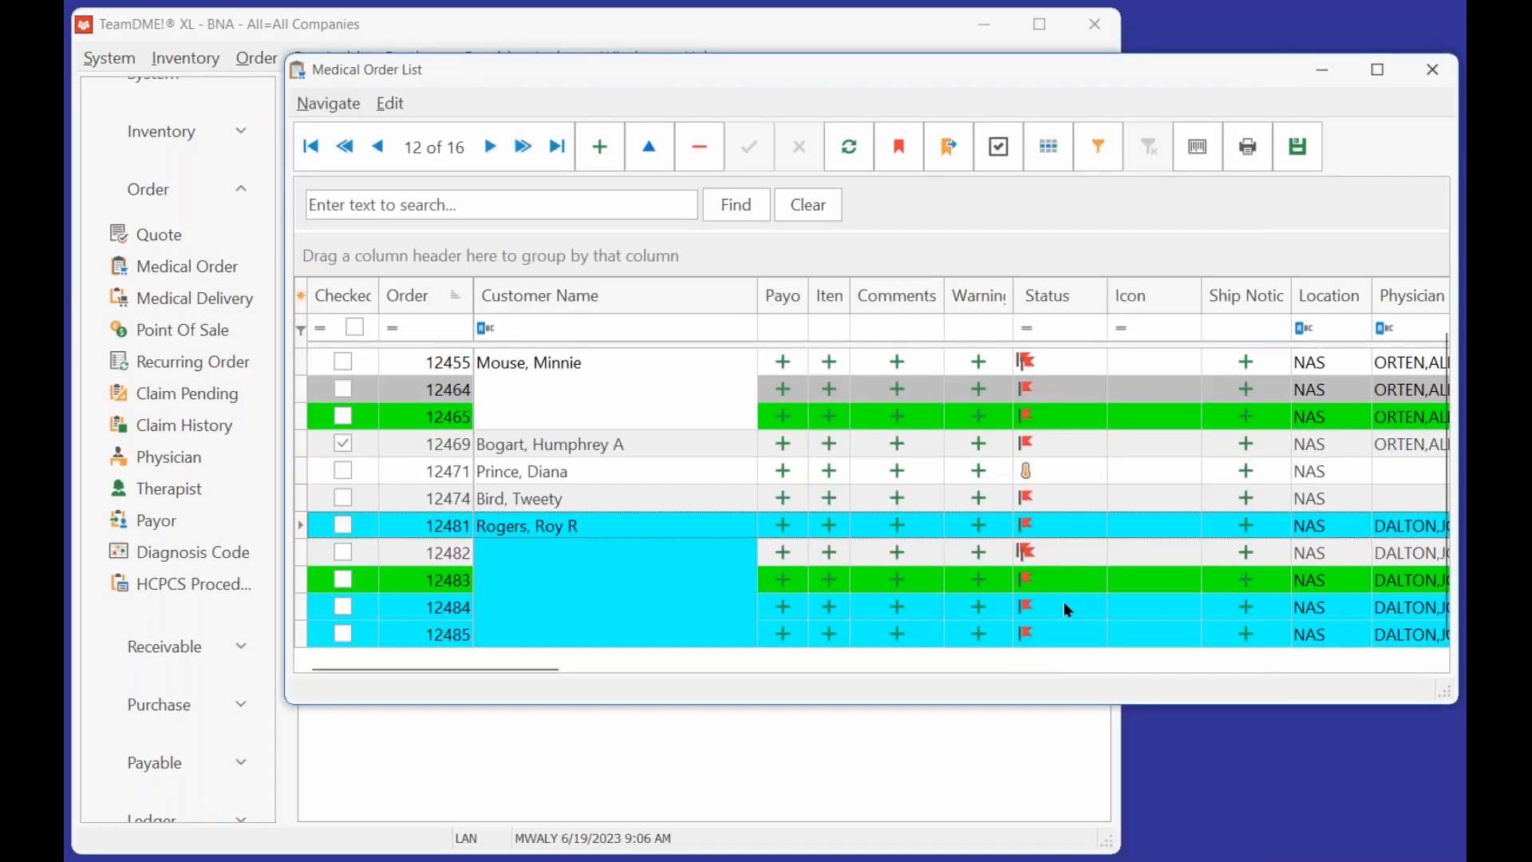
# Check the comments of the order containing Test strips 25/box Prestige, and close it without saving.
pyautogui.click(1072, 576)
pyautogui.doubleClick(1072, 577)
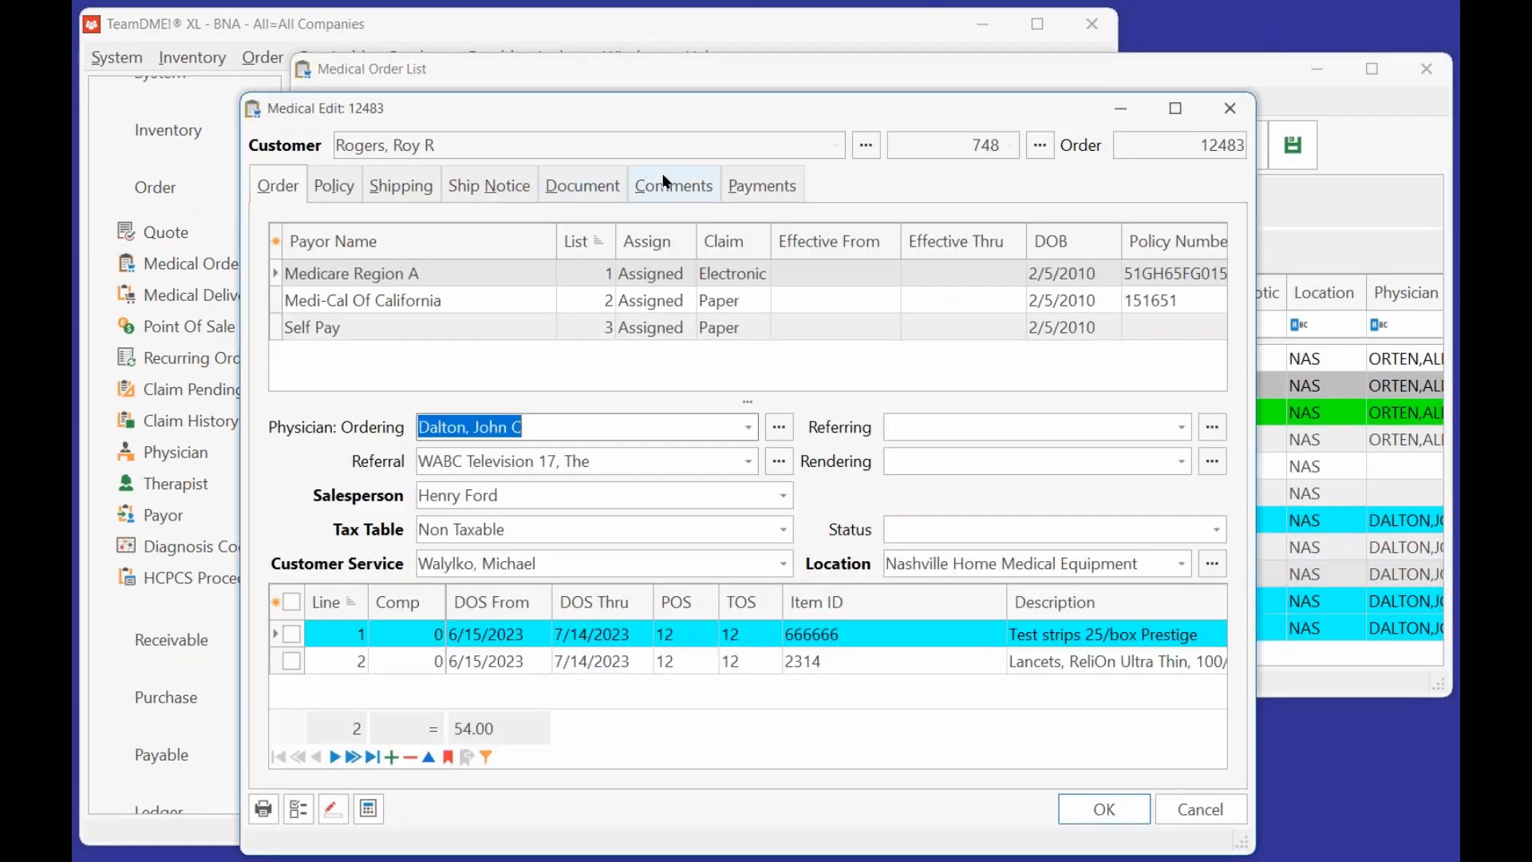
pyautogui.click(667, 183)
pyautogui.click(1179, 812)
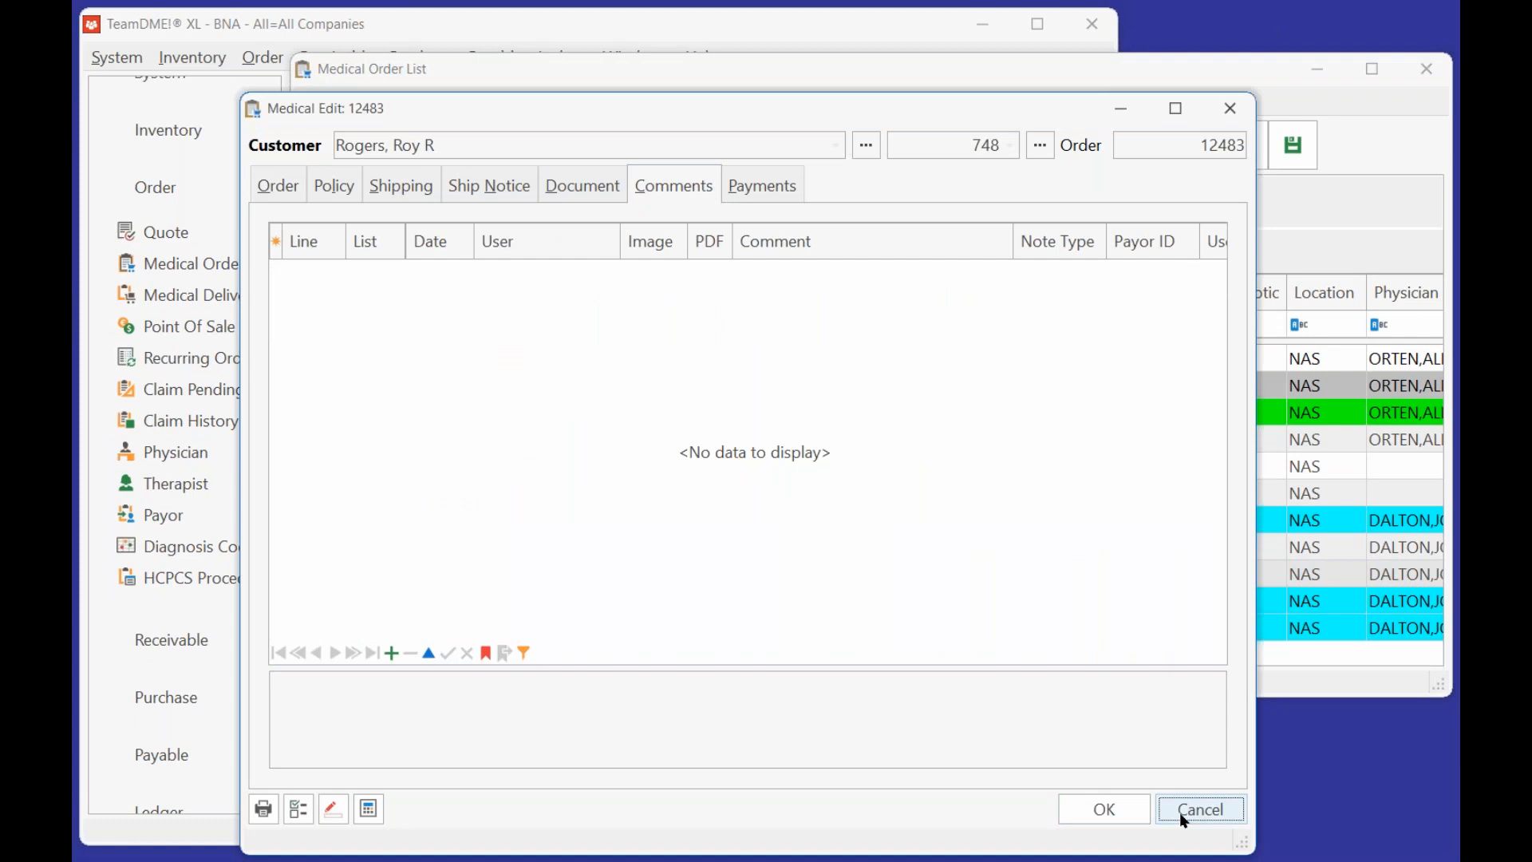
# Check the comments of the order containing the Oxygen Concentrator 5lpm, and close it without saving.
pyautogui.click(1056, 598)
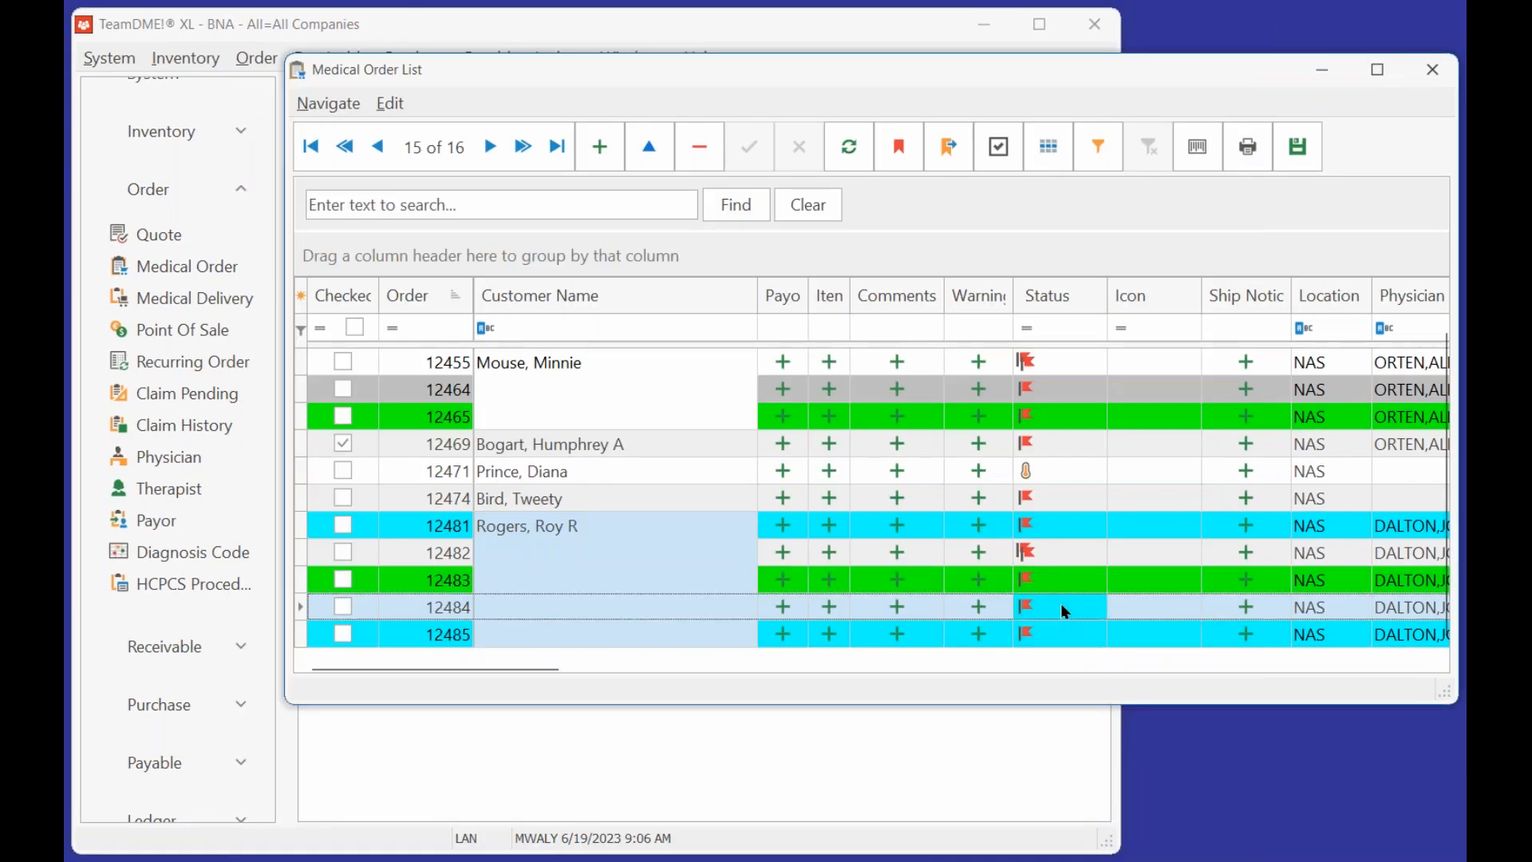
pyautogui.doubleClick(1060, 605)
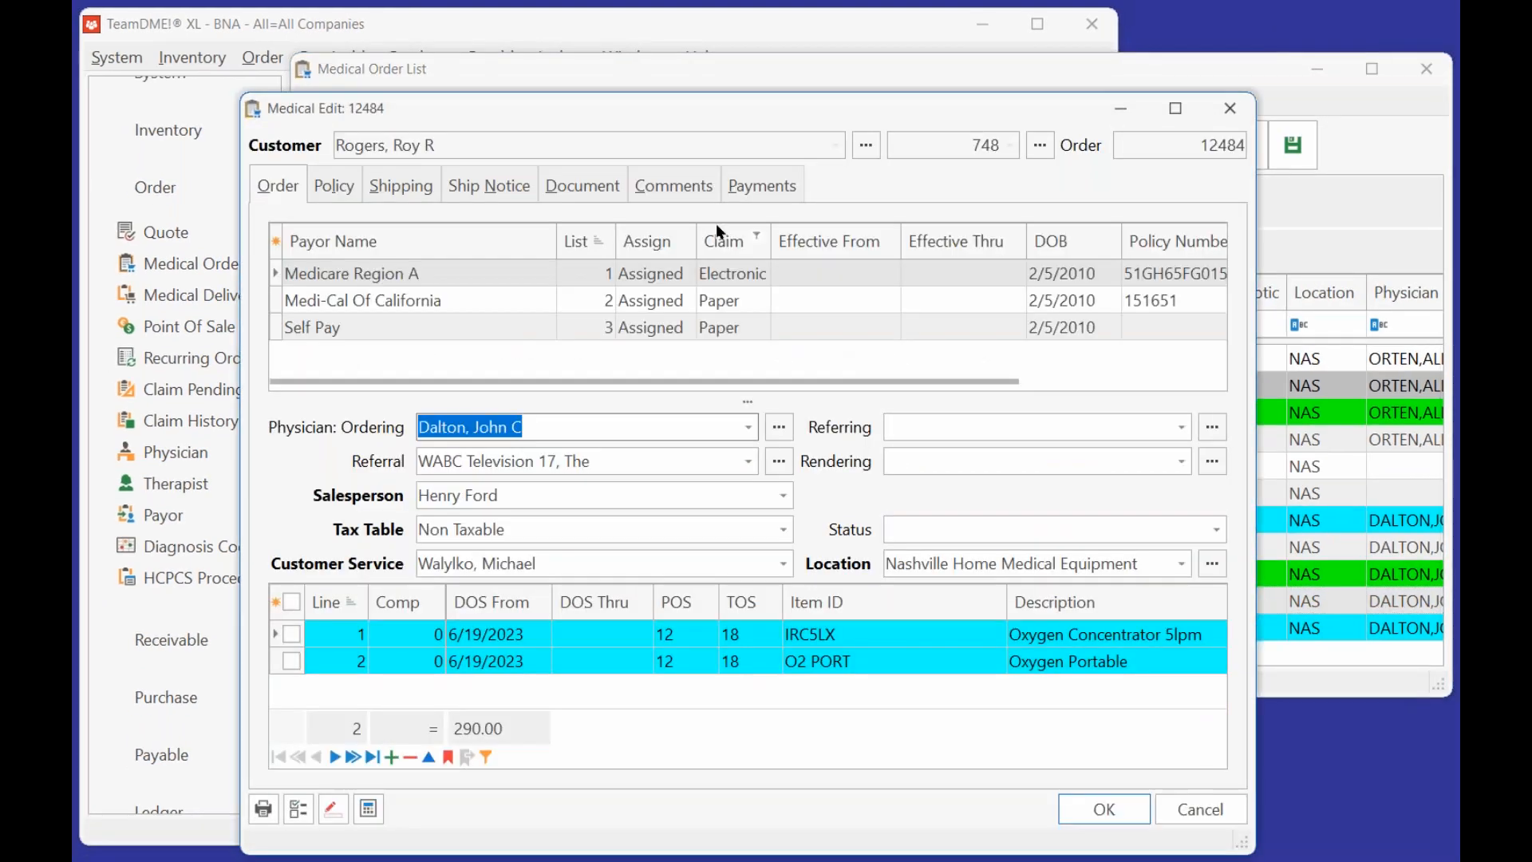
pyautogui.click(671, 182)
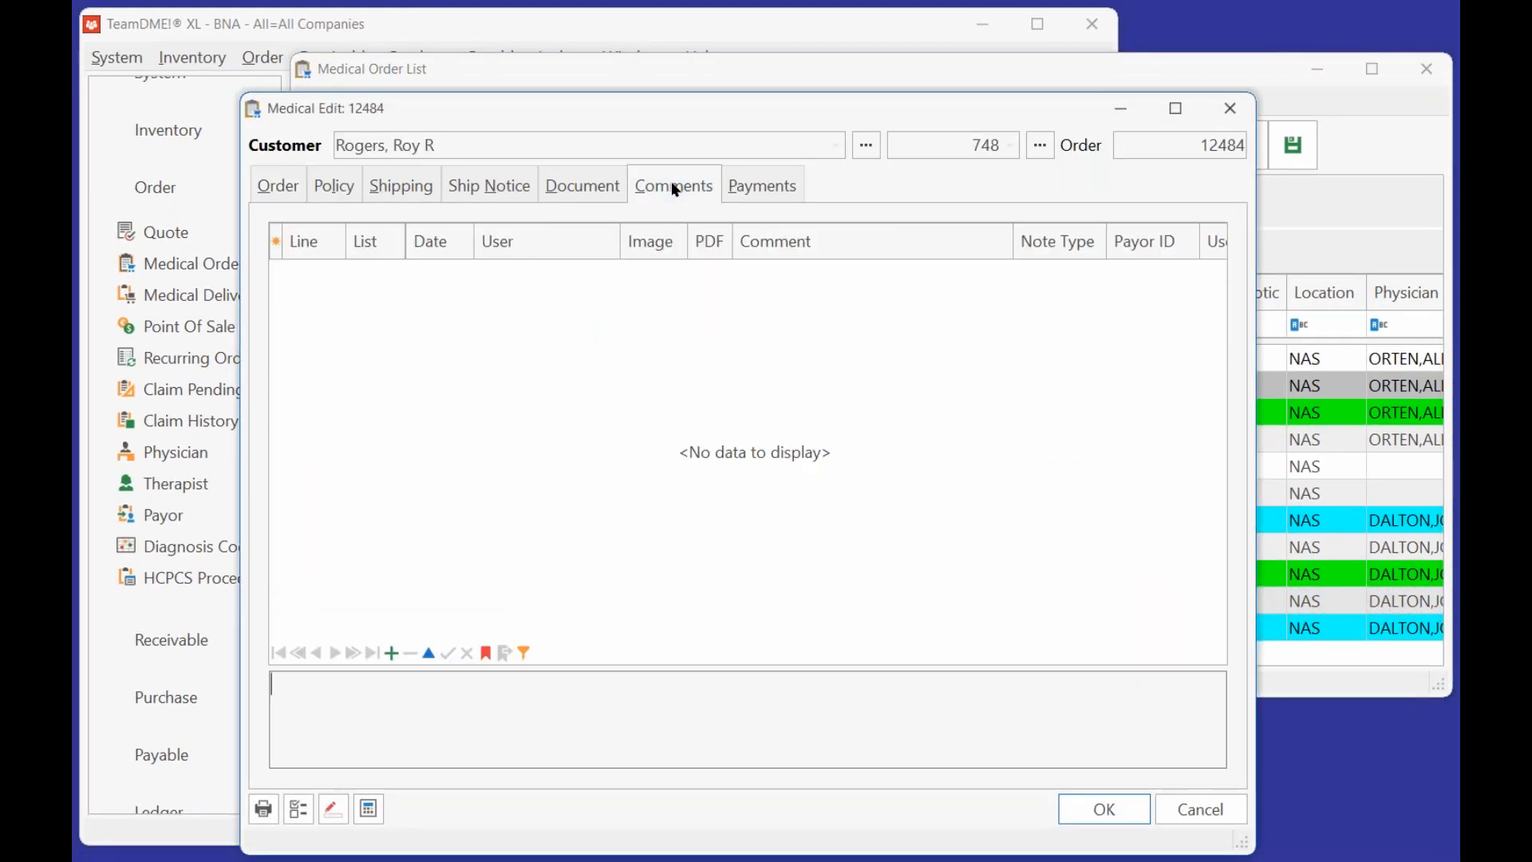
pyautogui.click(1207, 810)
# Examine the comments and their note numbers in the Jevity order, and cancel out of it.
pyautogui.click(1069, 629)
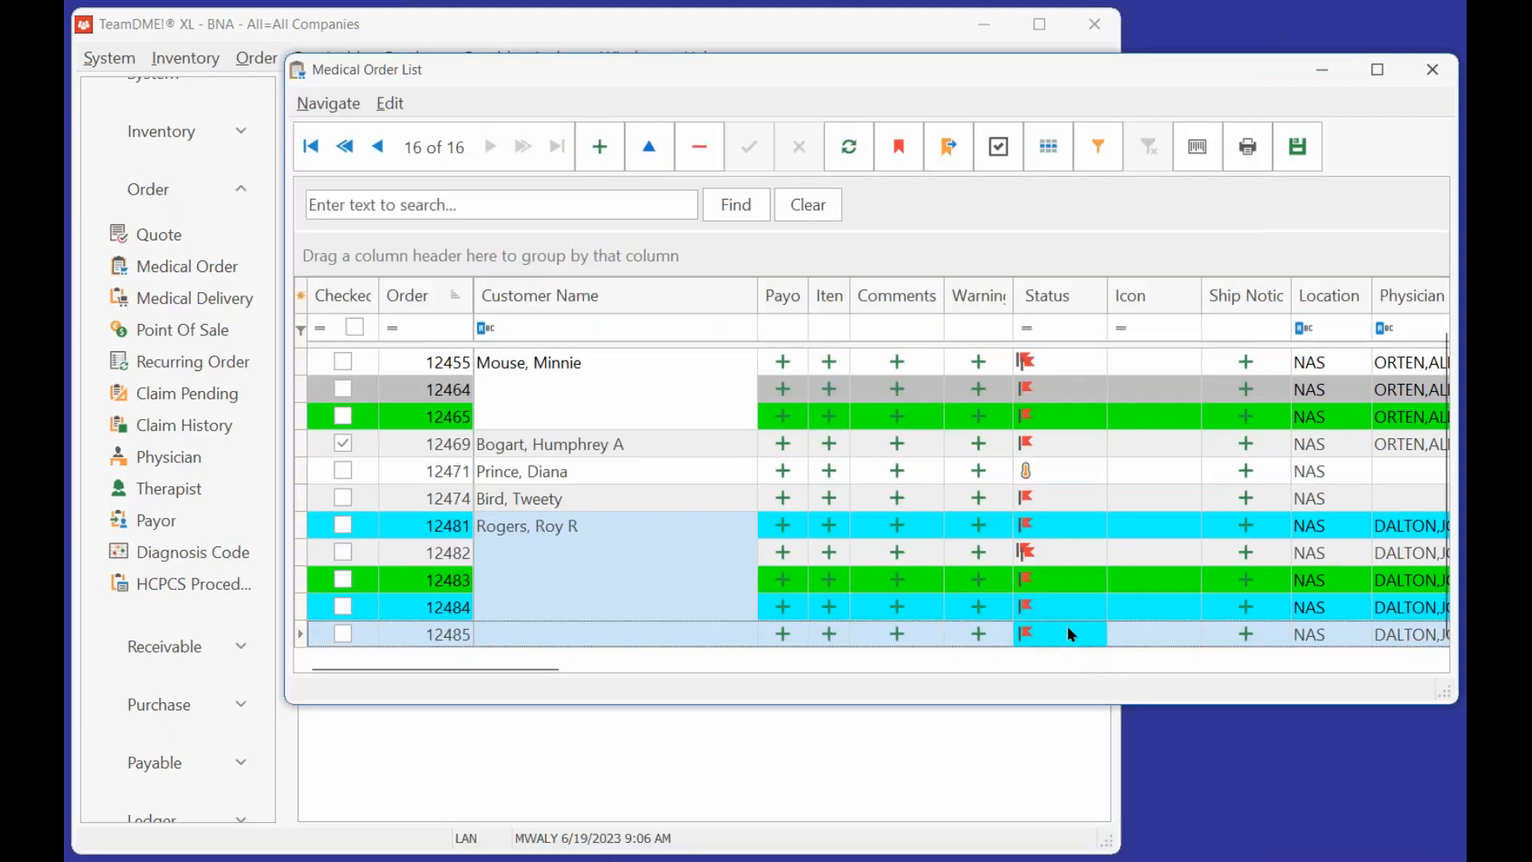
pyautogui.doubleClick(1068, 631)
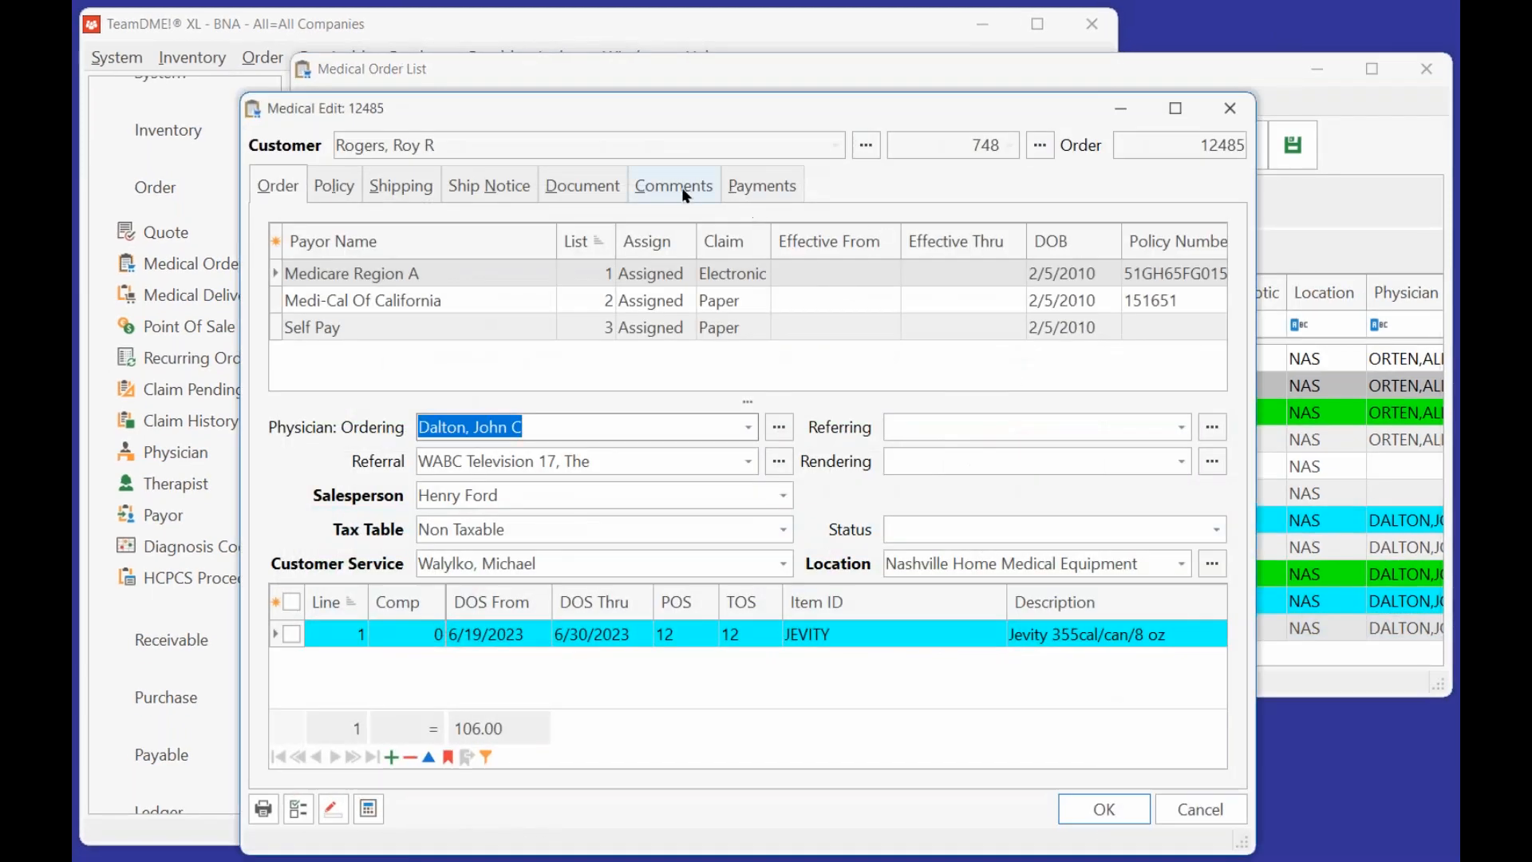
pyautogui.click(683, 191)
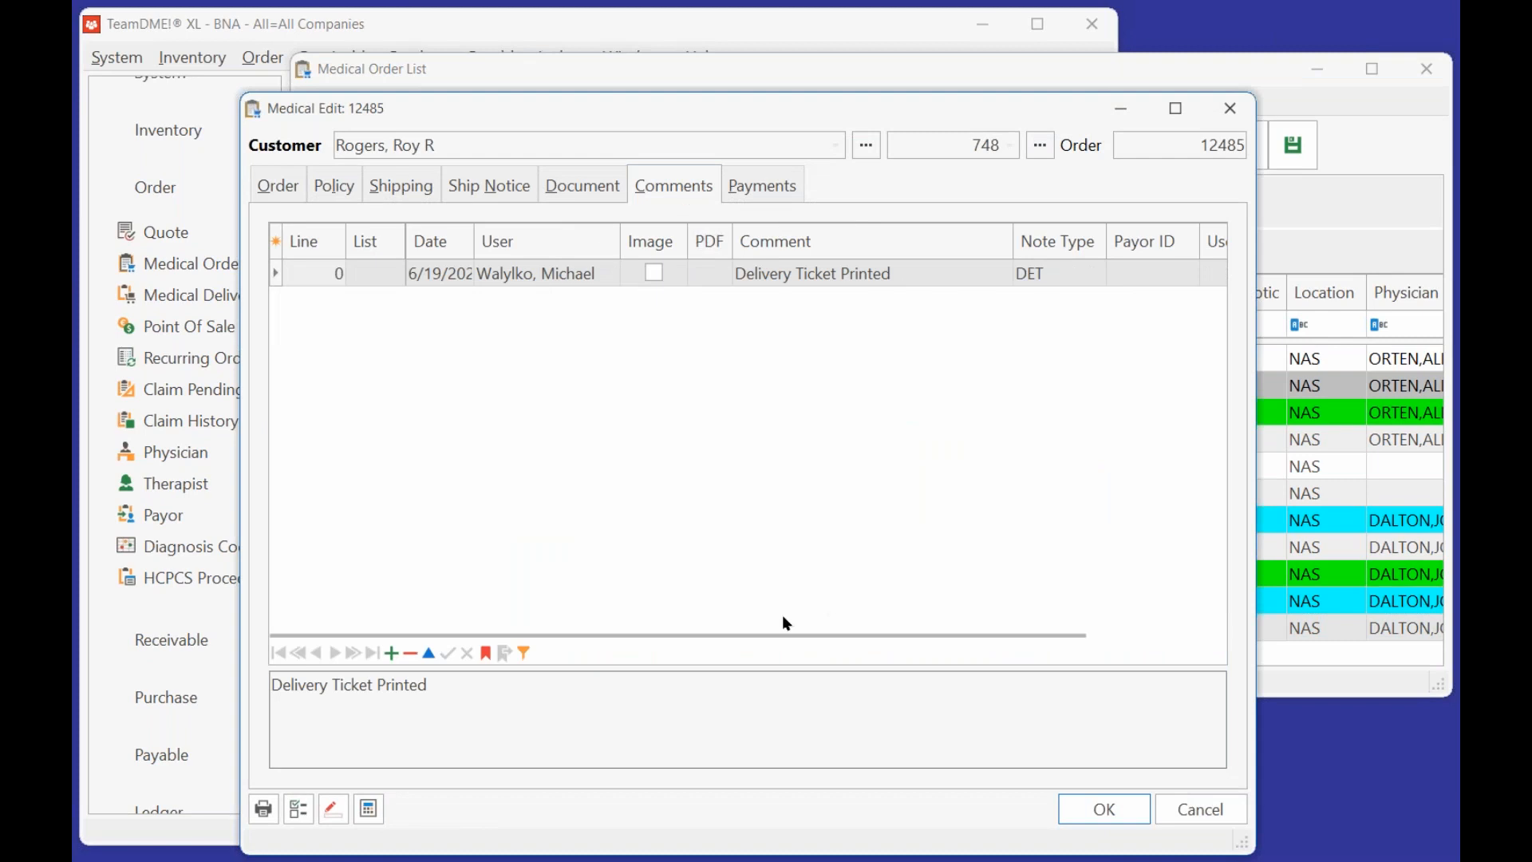
pyautogui.moveTo(785, 635); pyautogui.dragTo(942, 631)
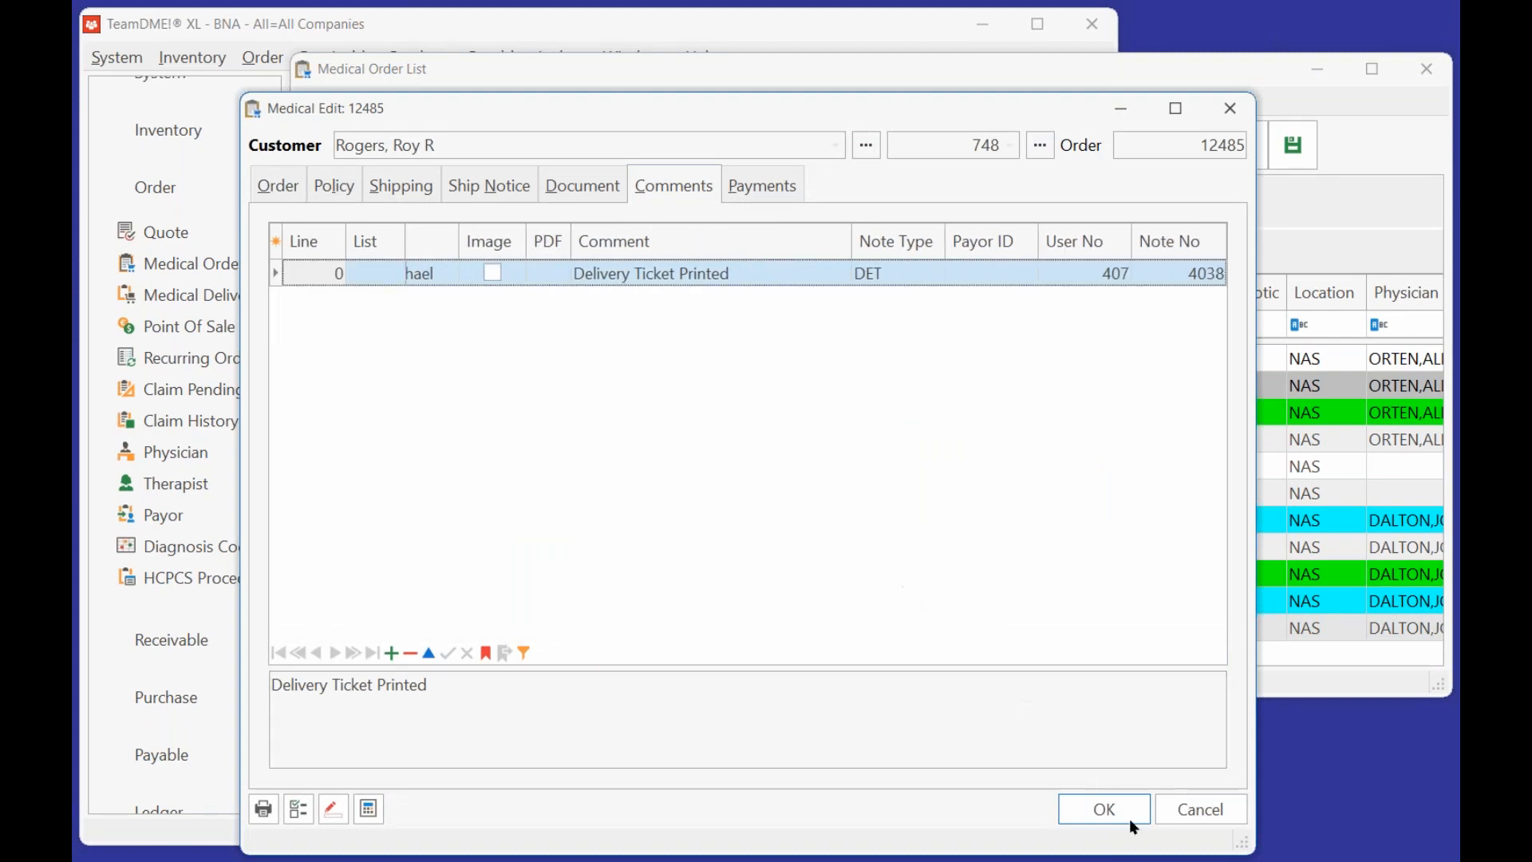
pyautogui.click(1178, 813)
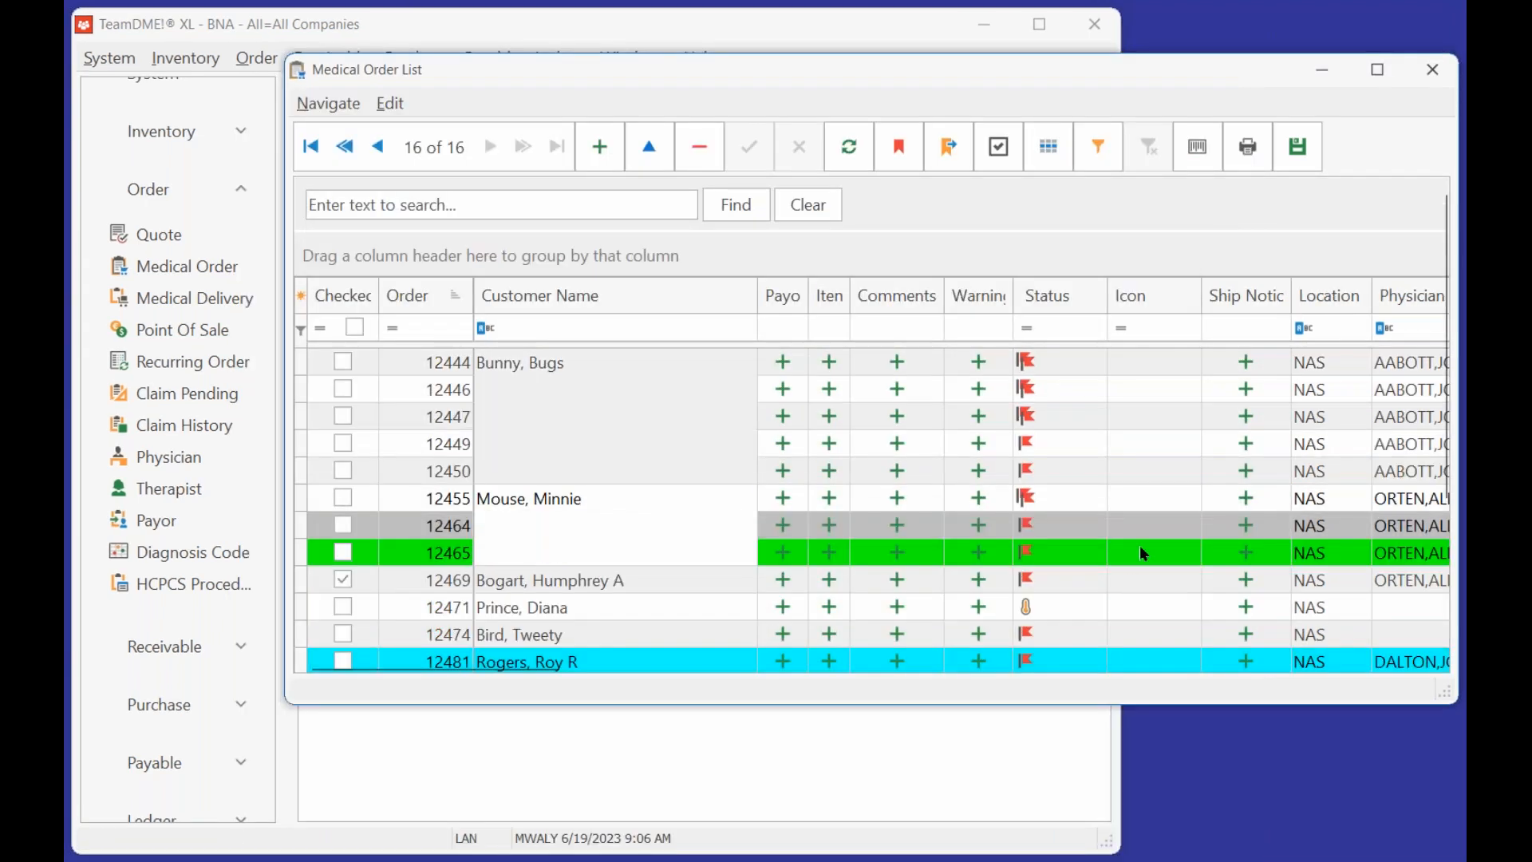
# Examine the comments and note numbers of the first green-highlighted order in the list, and cancel out of it.
pyautogui.click(1128, 548)
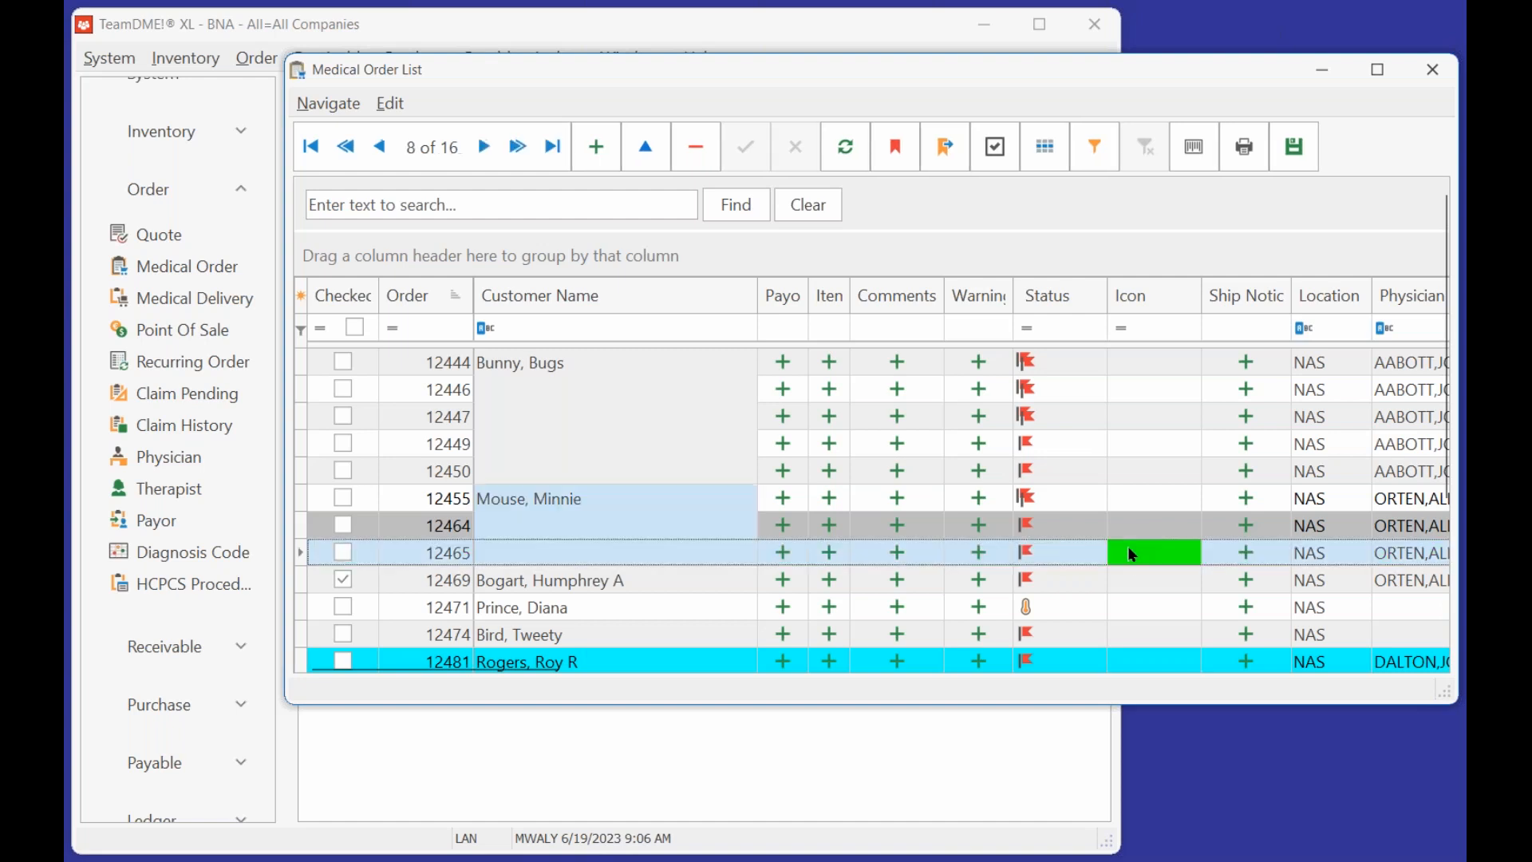
pyautogui.doubleClick(1127, 545)
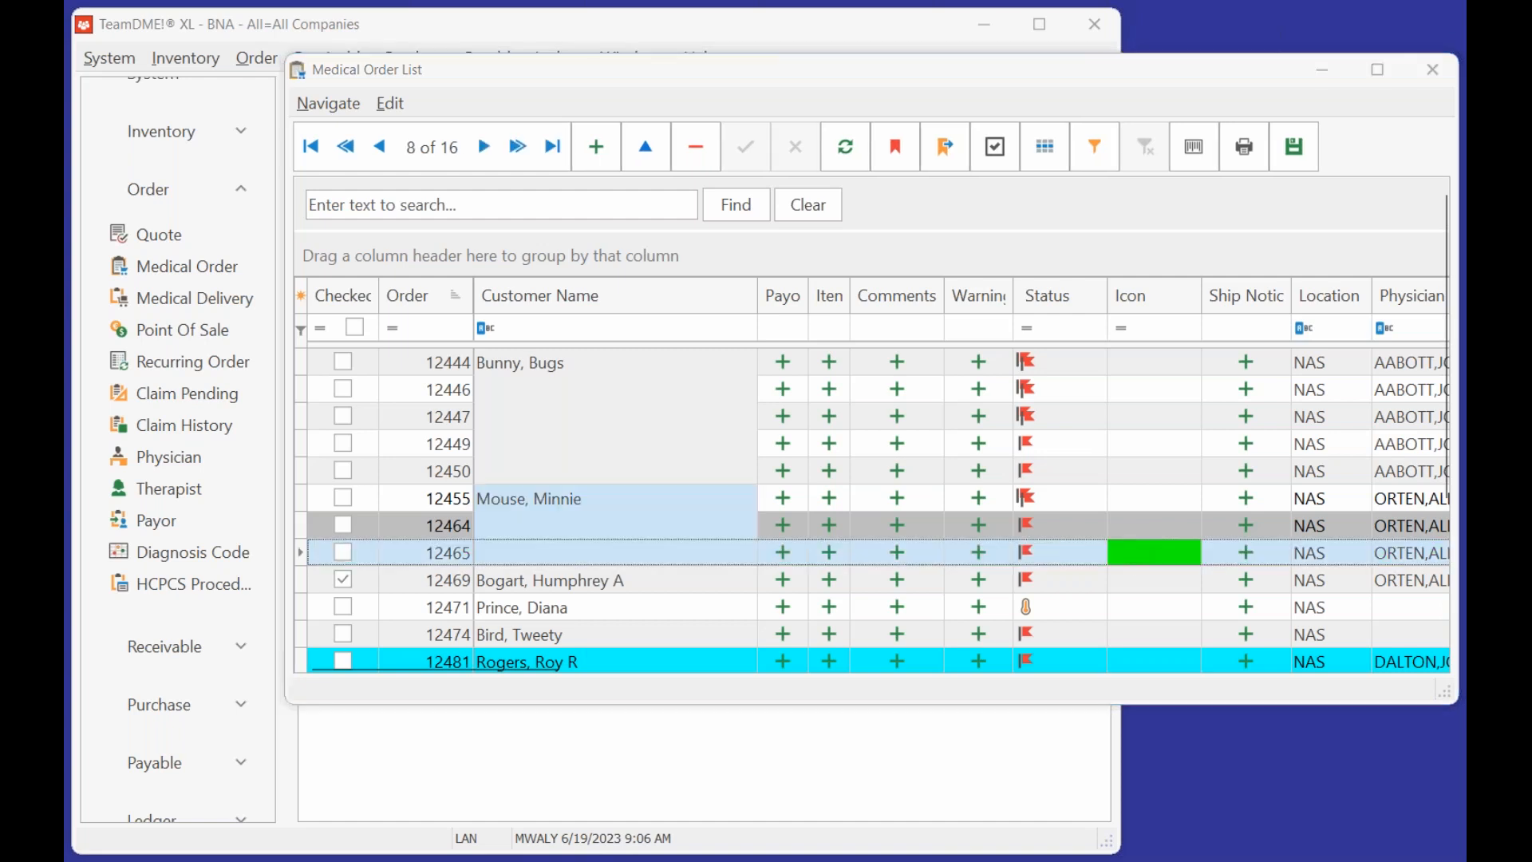
pyautogui.click(669, 187)
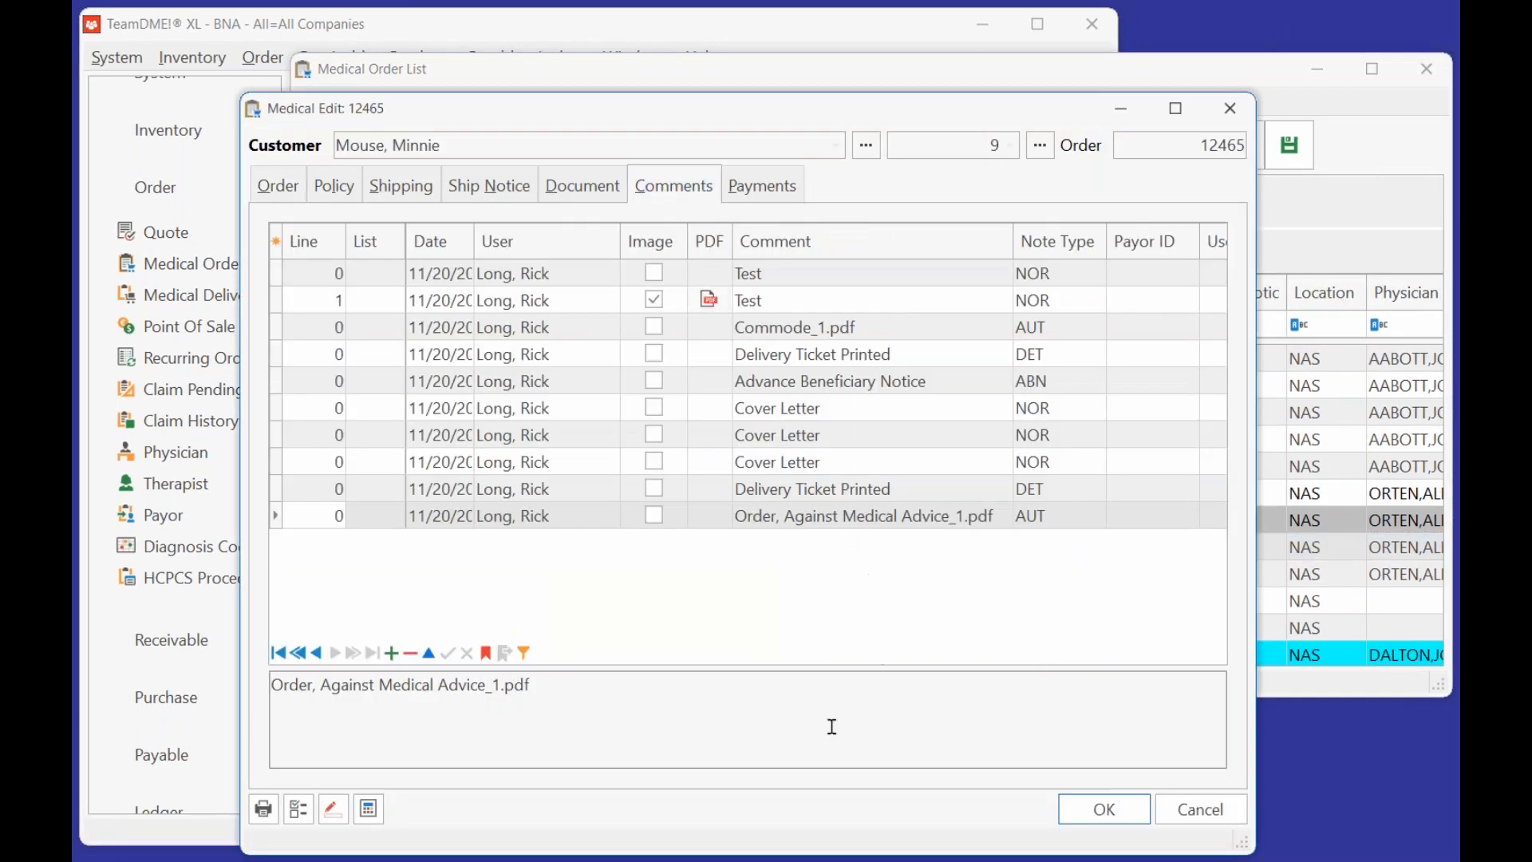
pyautogui.moveTo(840, 635); pyautogui.dragTo(1007, 638)
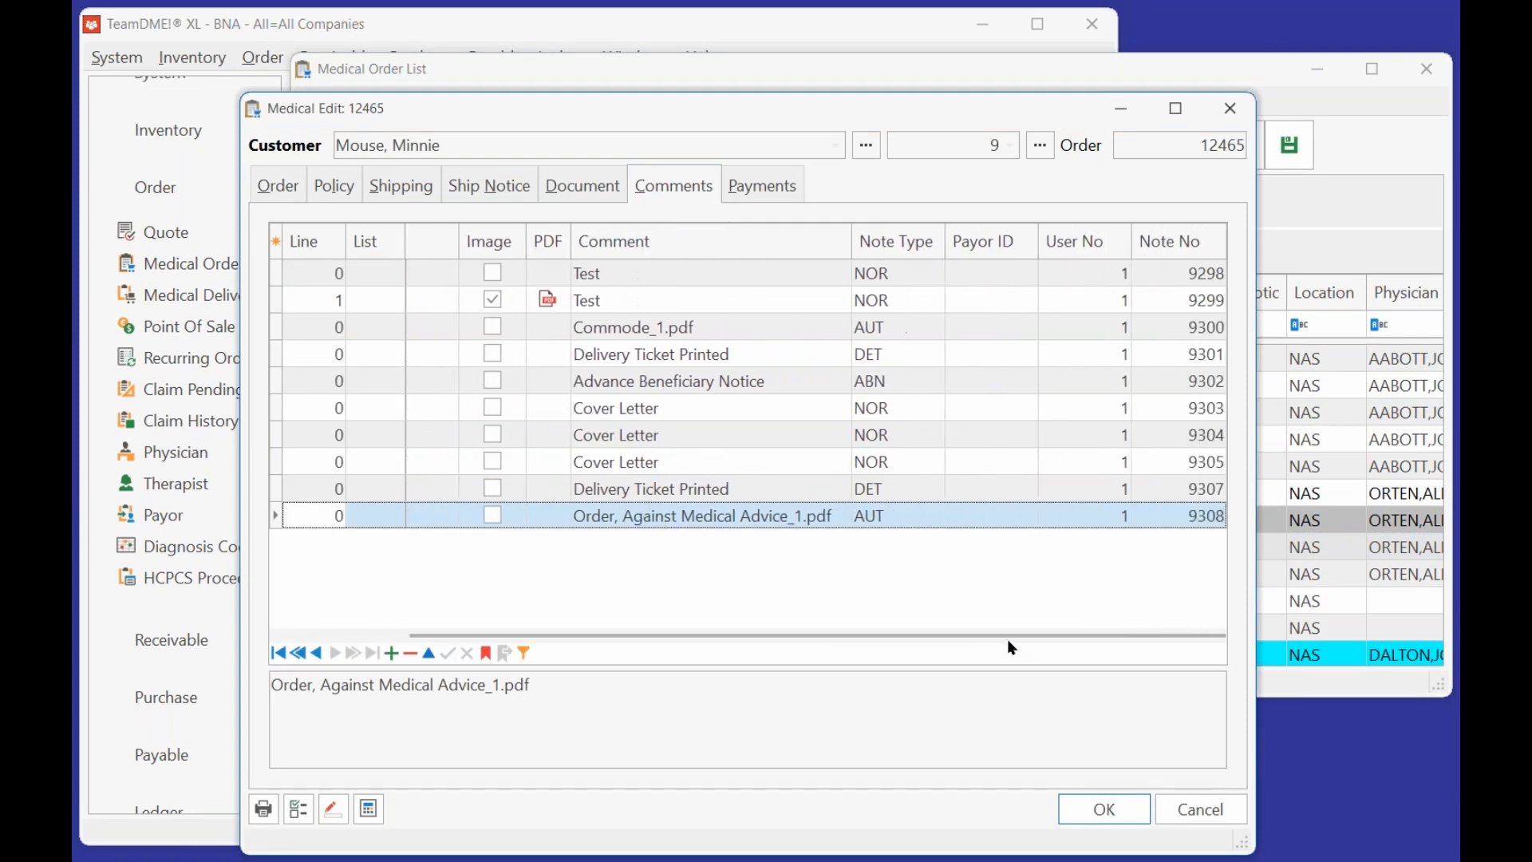
pyautogui.click(1222, 809)
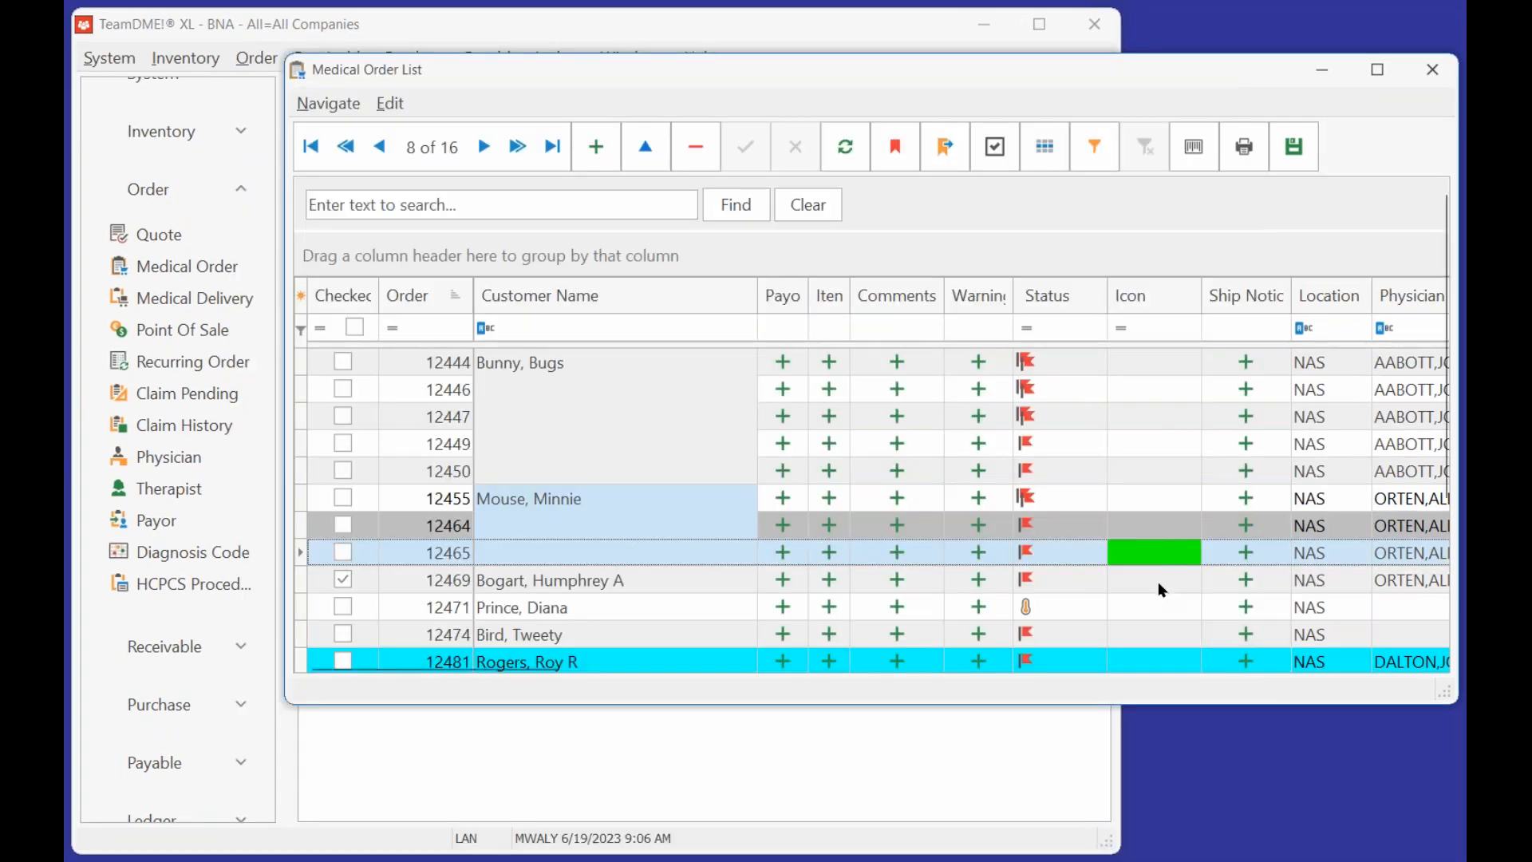
# Find the Cane, Quad order in the list again, recheck its comment note numbers, and close it.
pyautogui.scroll(-2, 1151, 558)
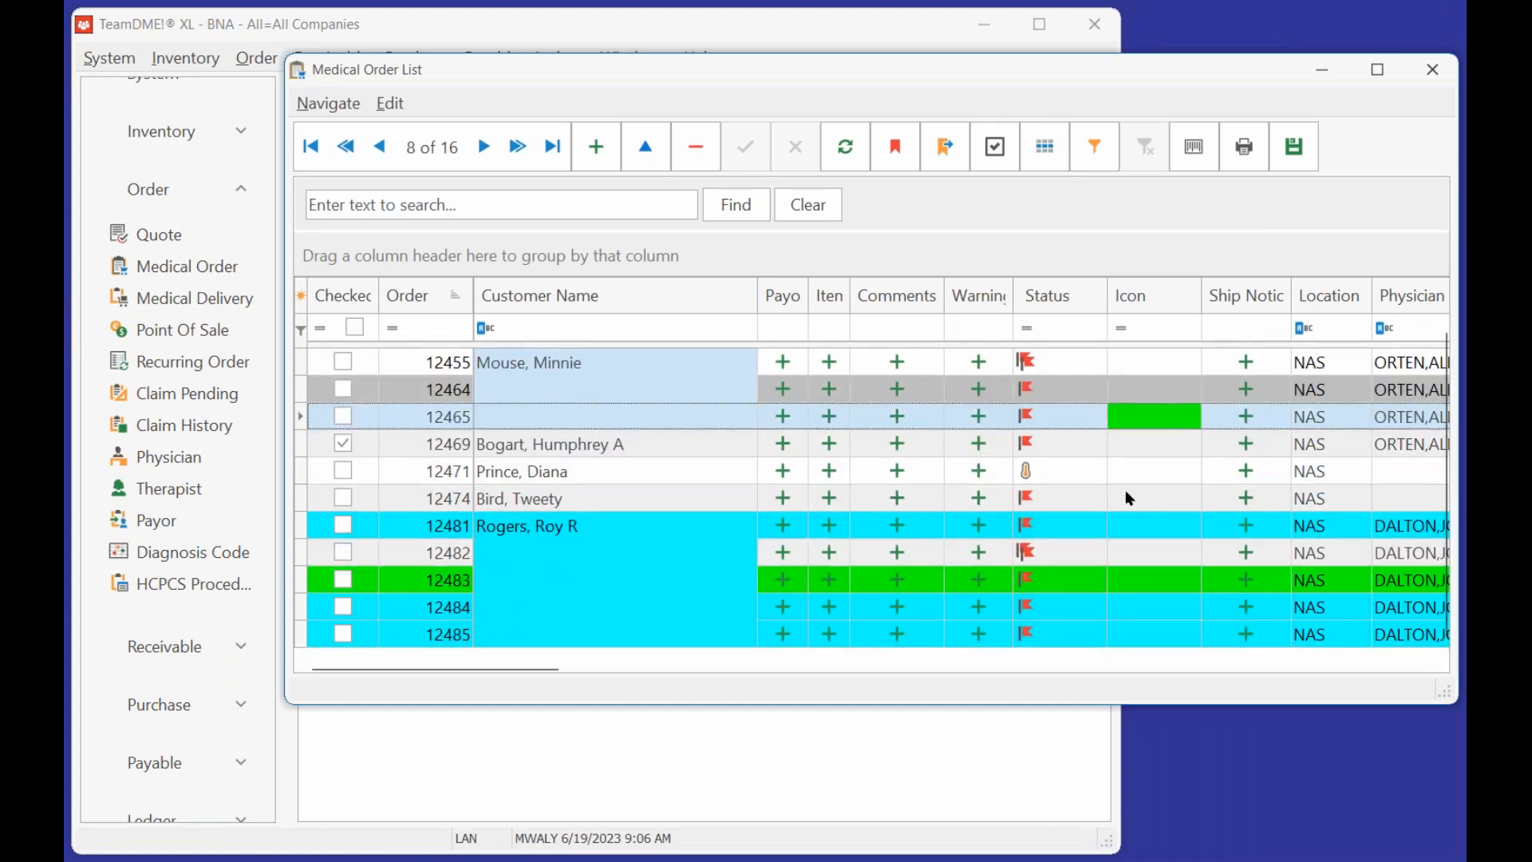
pyautogui.click(1132, 360)
pyautogui.scroll(2, 1165, 516)
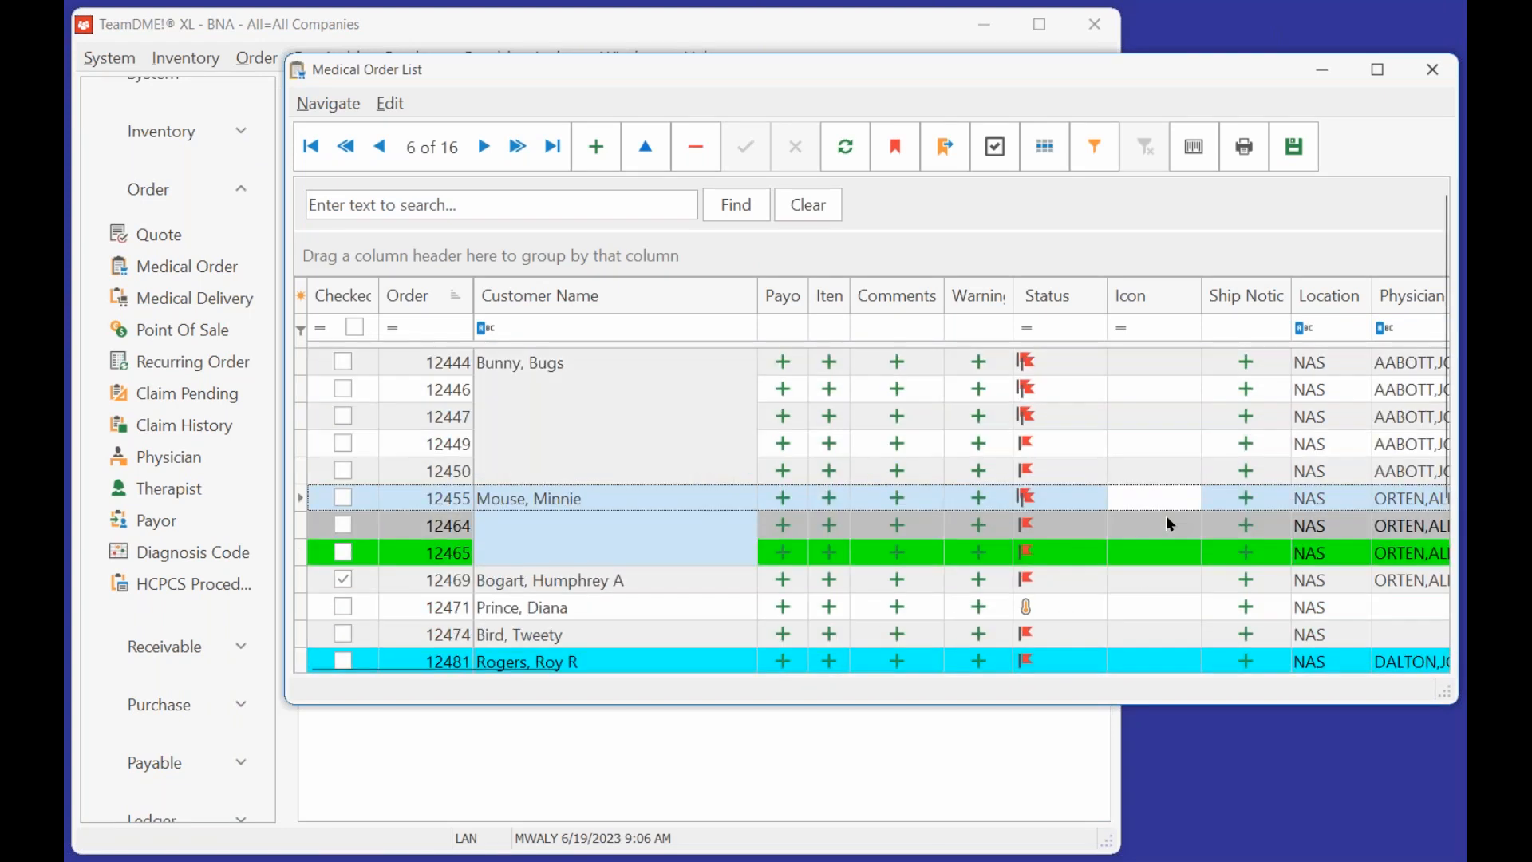
pyautogui.scroll(-2, 1157, 446)
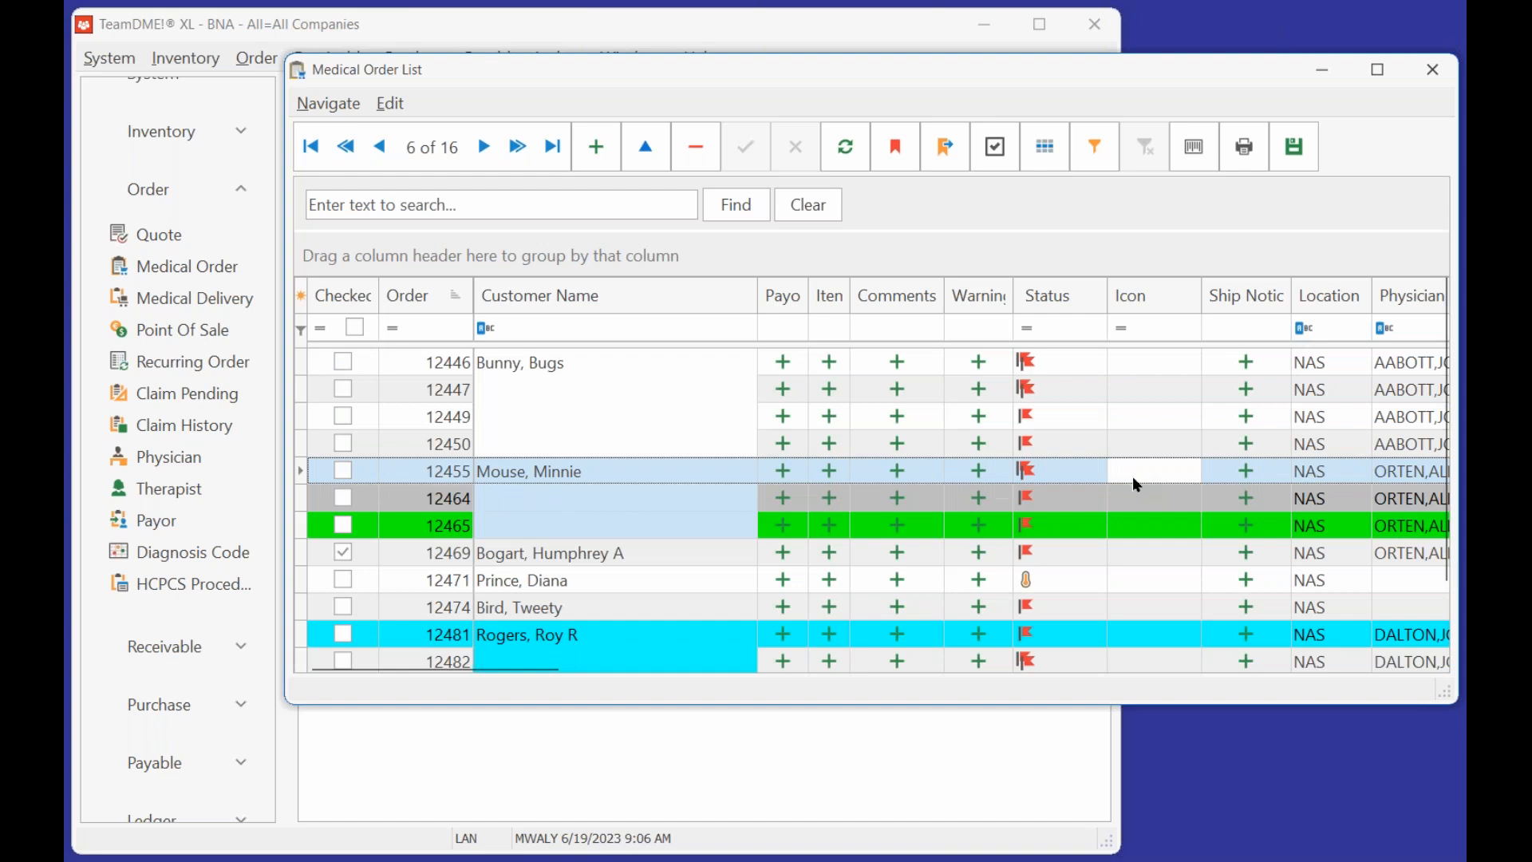
pyautogui.click(1084, 525)
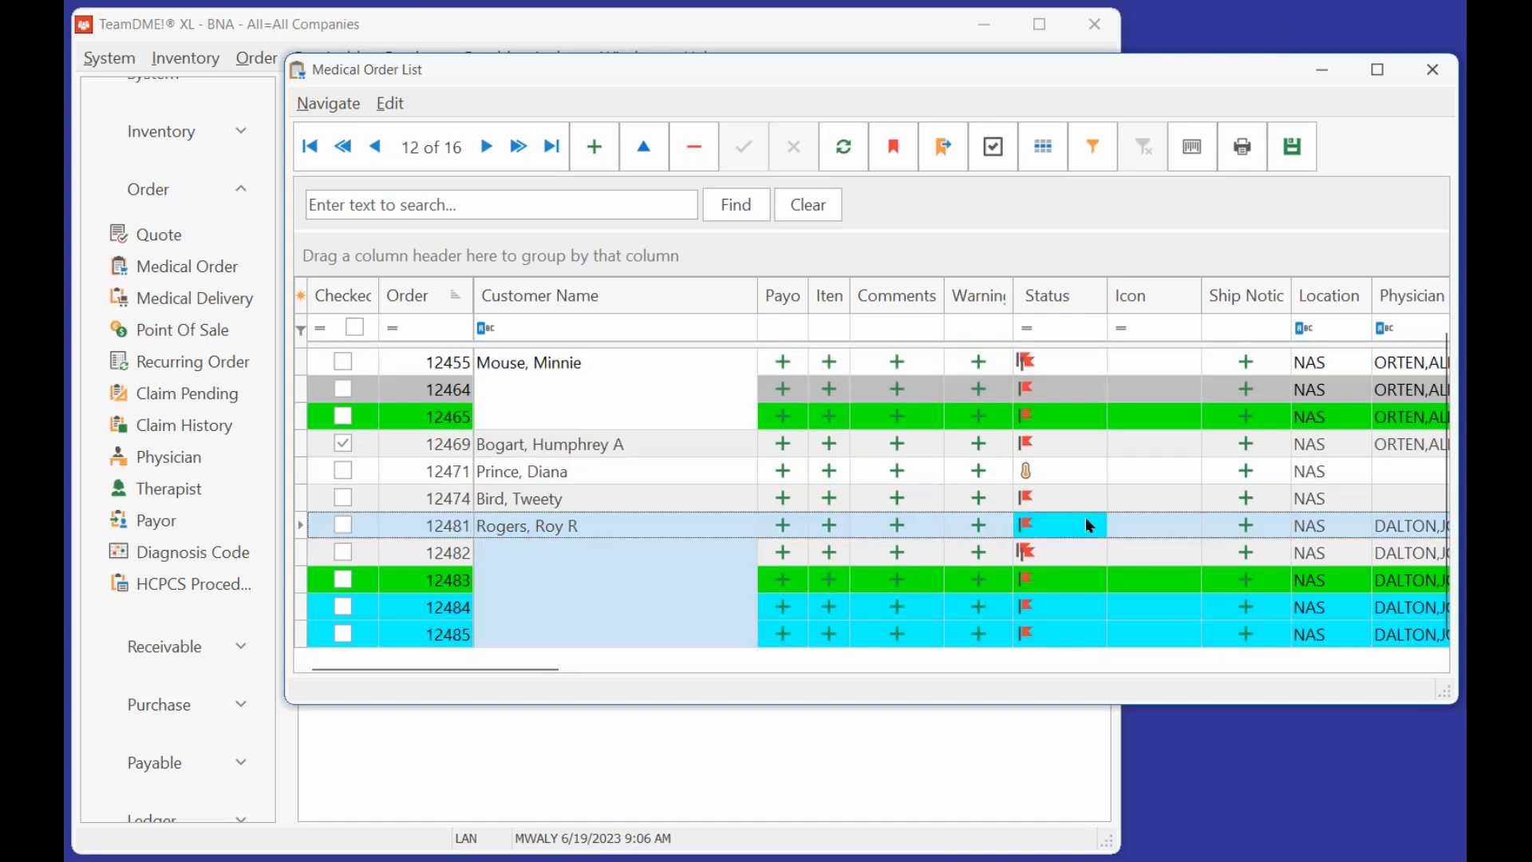
pyautogui.doubleClick(1085, 525)
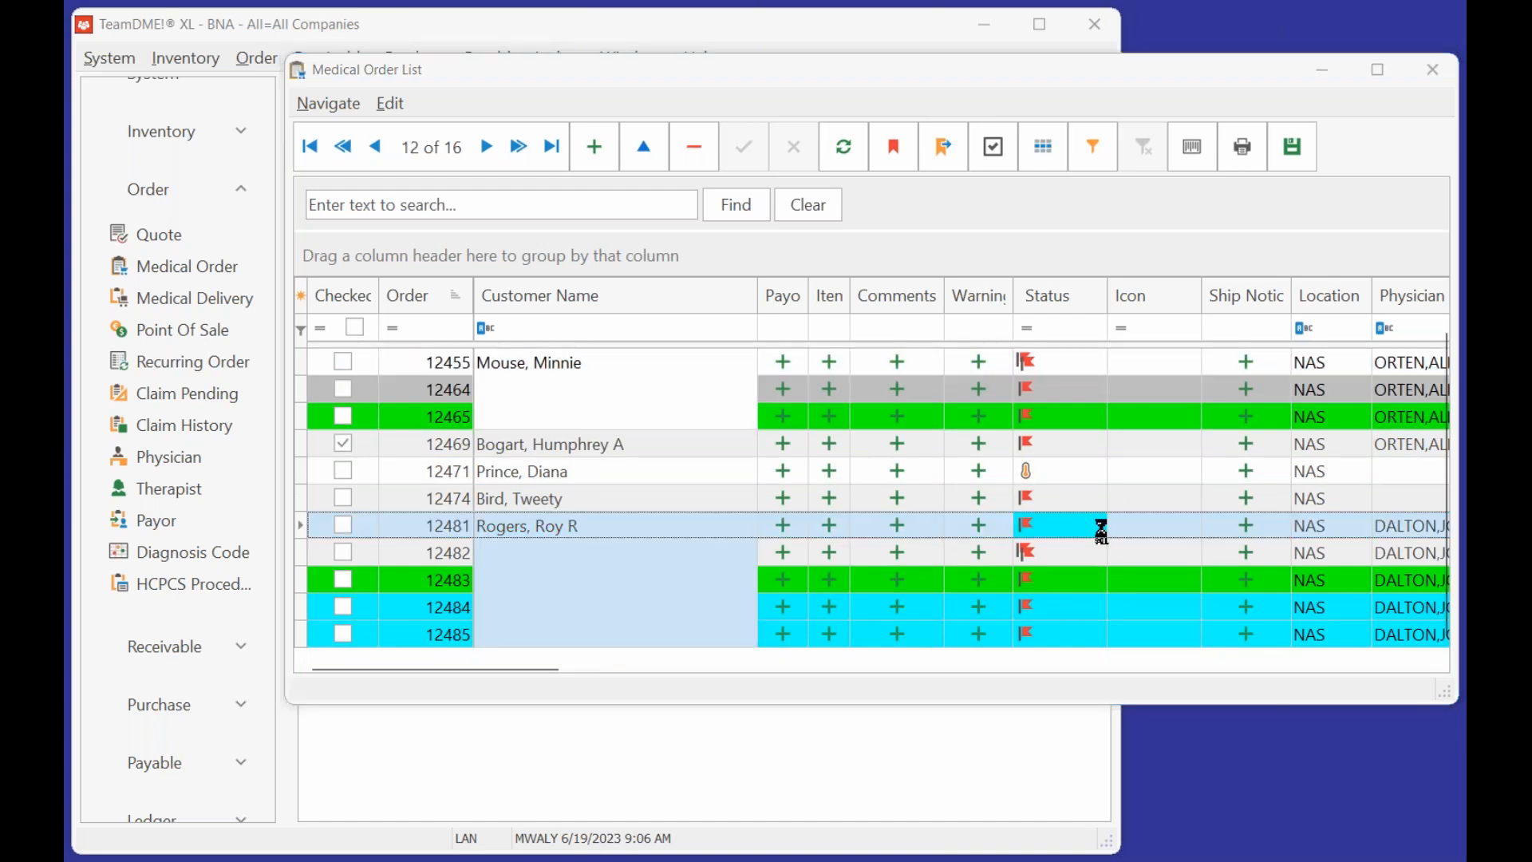
pyautogui.click(677, 186)
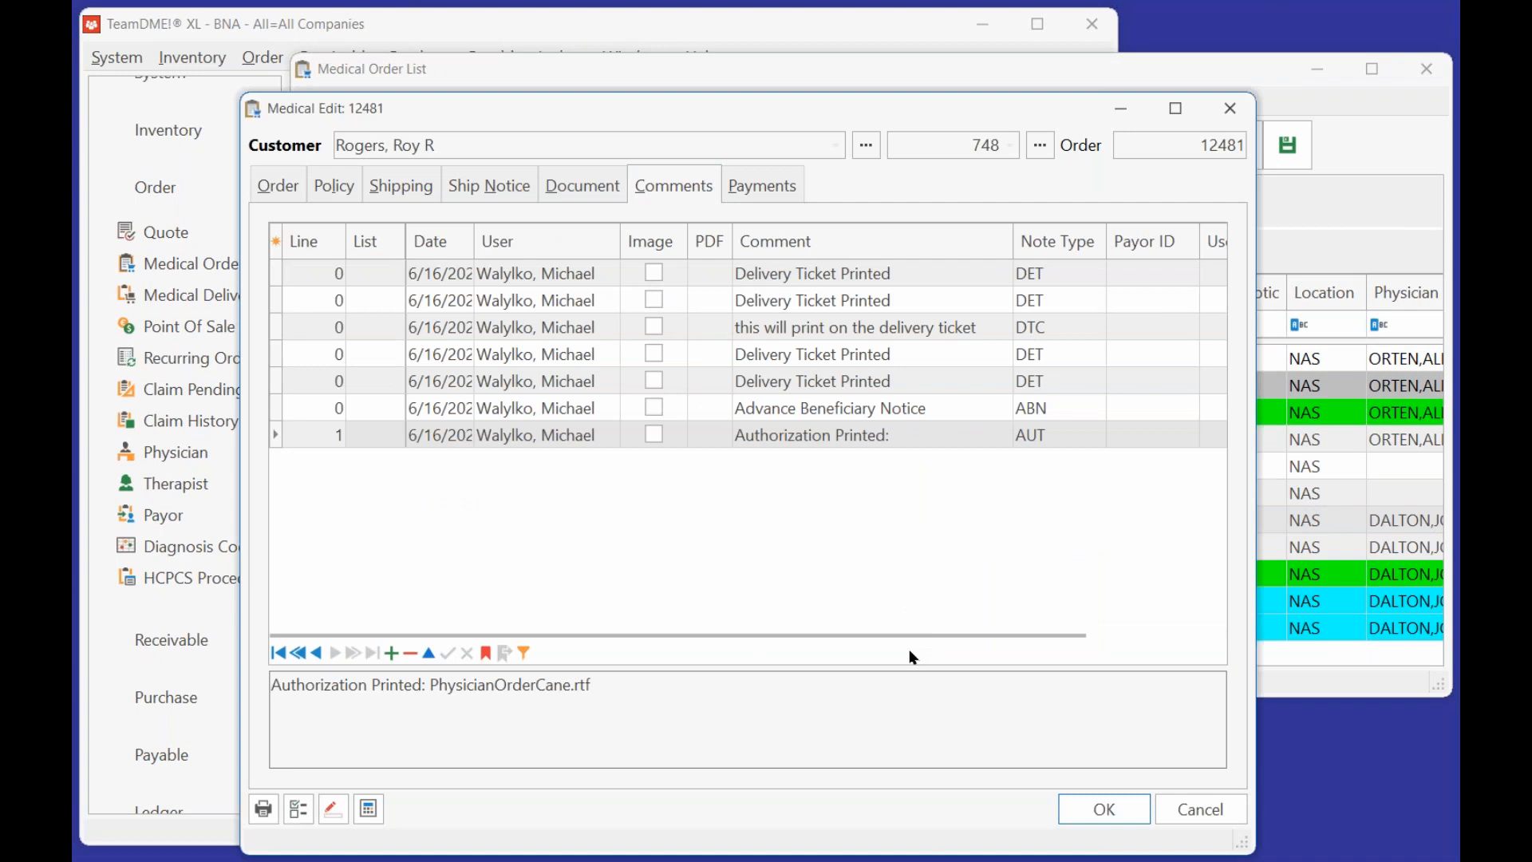
pyautogui.moveTo(898, 635); pyautogui.dragTo(1087, 639)
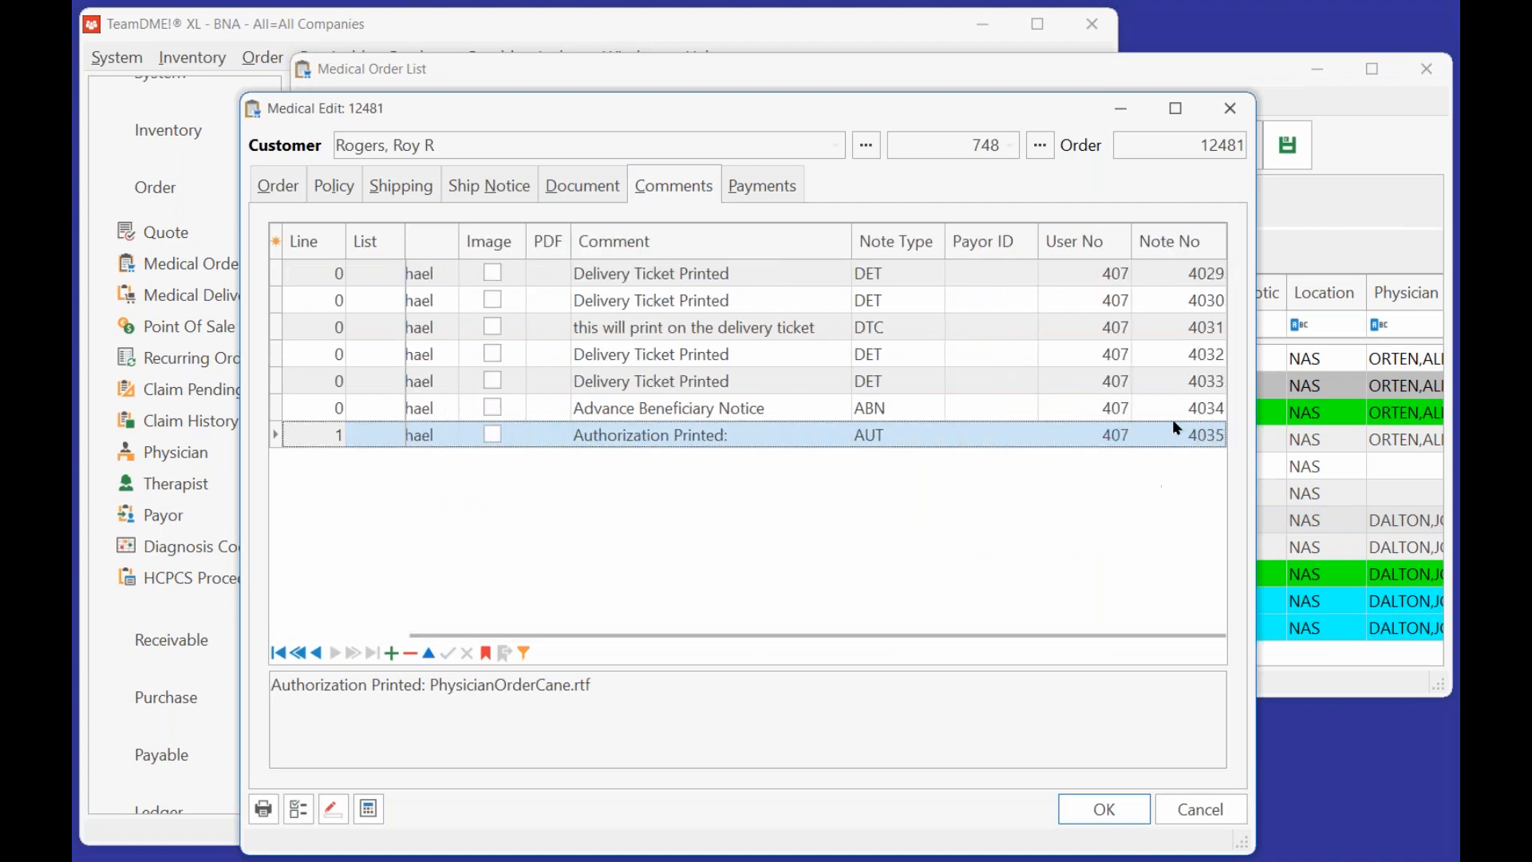
pyautogui.click(1120, 800)
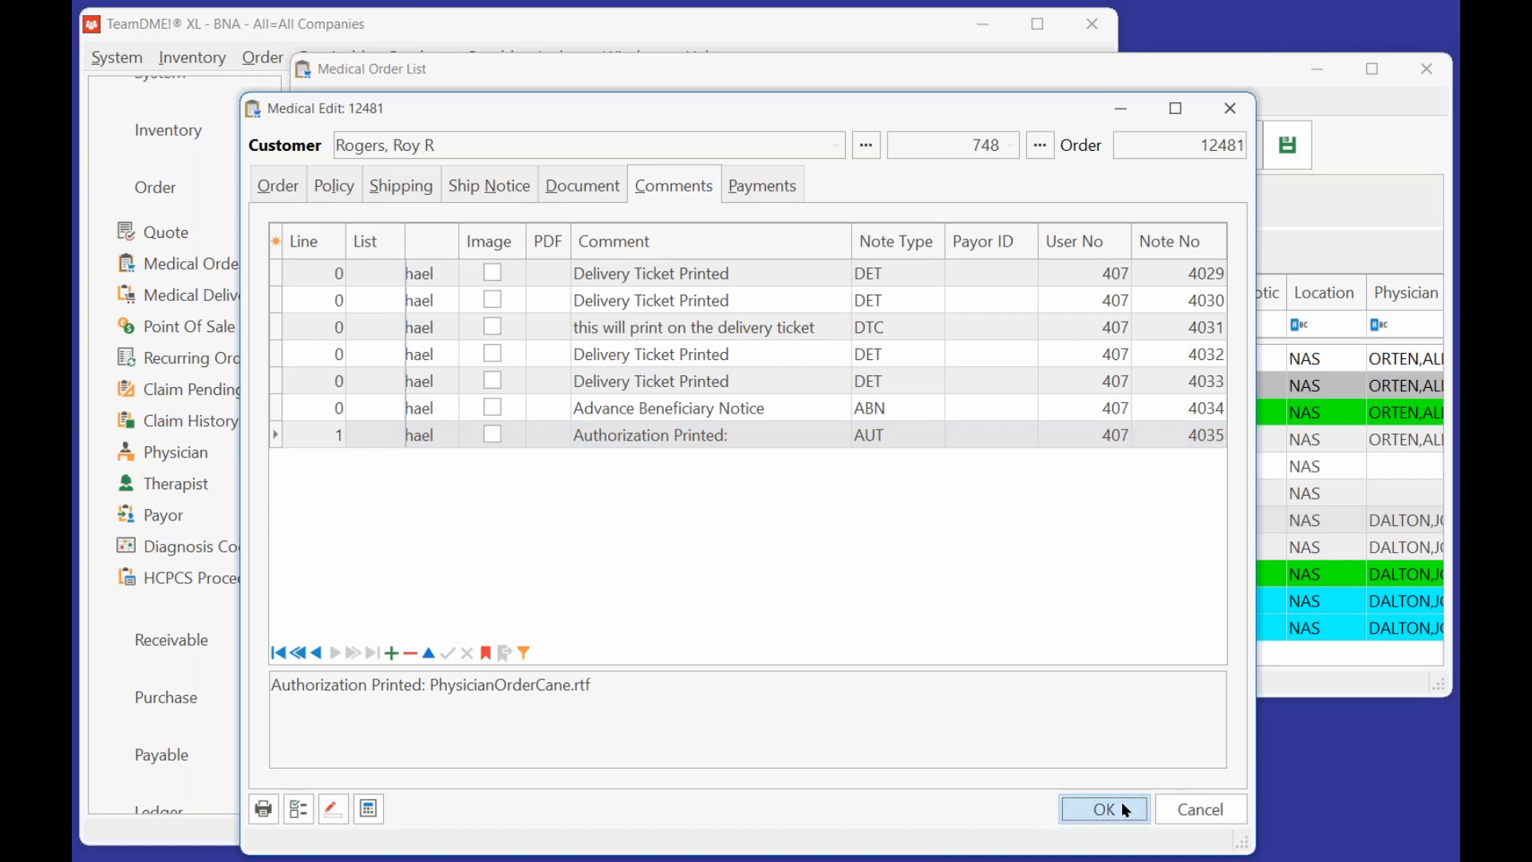
# Examine the comments and note numbers of the order directly below the Cane, Quad order, and close it.
pyautogui.click(1080, 551)
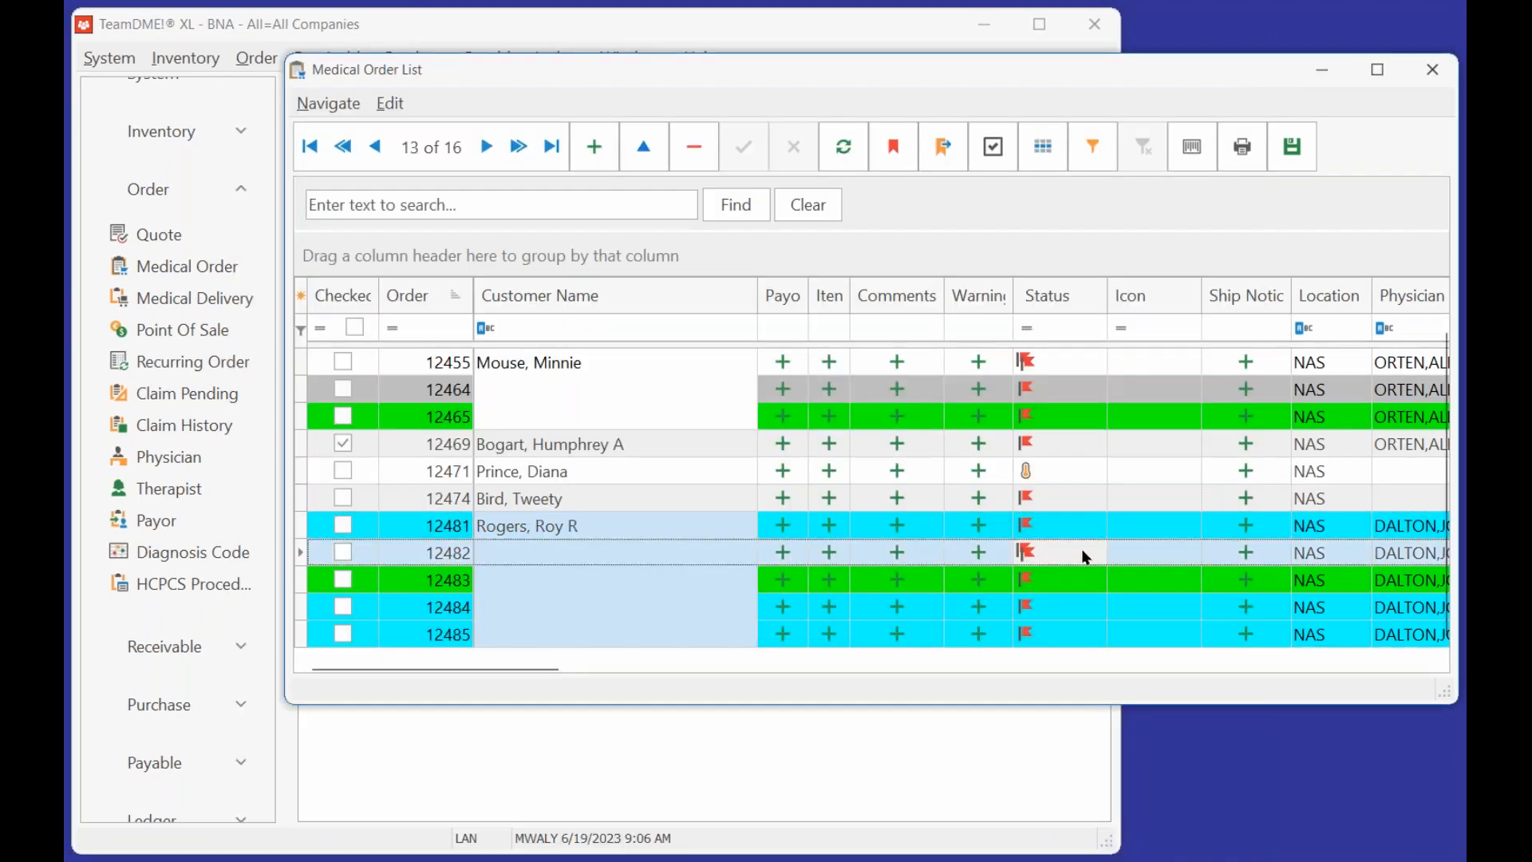
pyautogui.doubleClick(1080, 548)
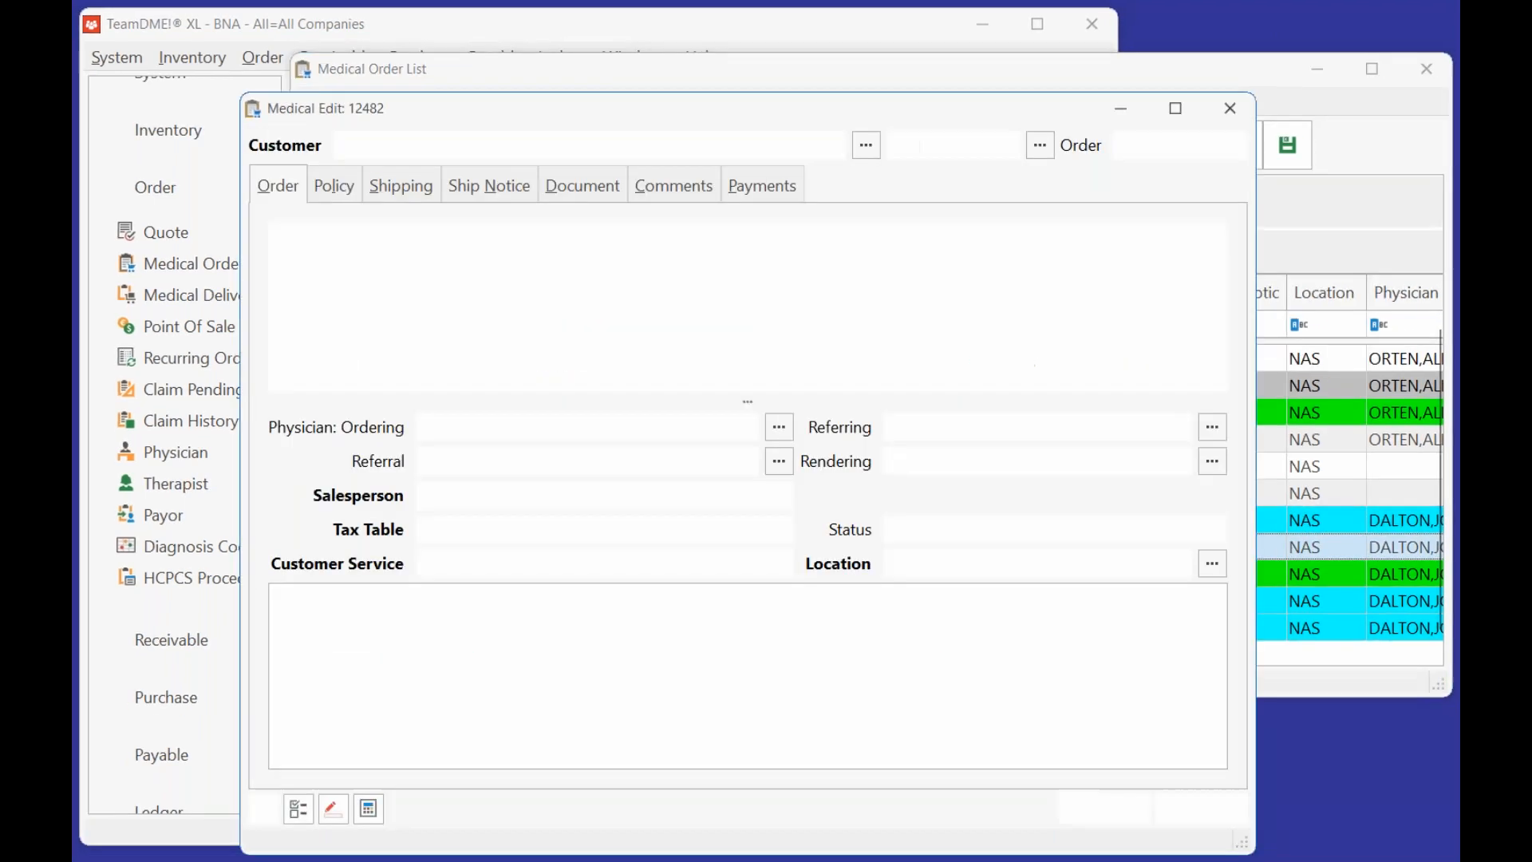
pyautogui.click(695, 184)
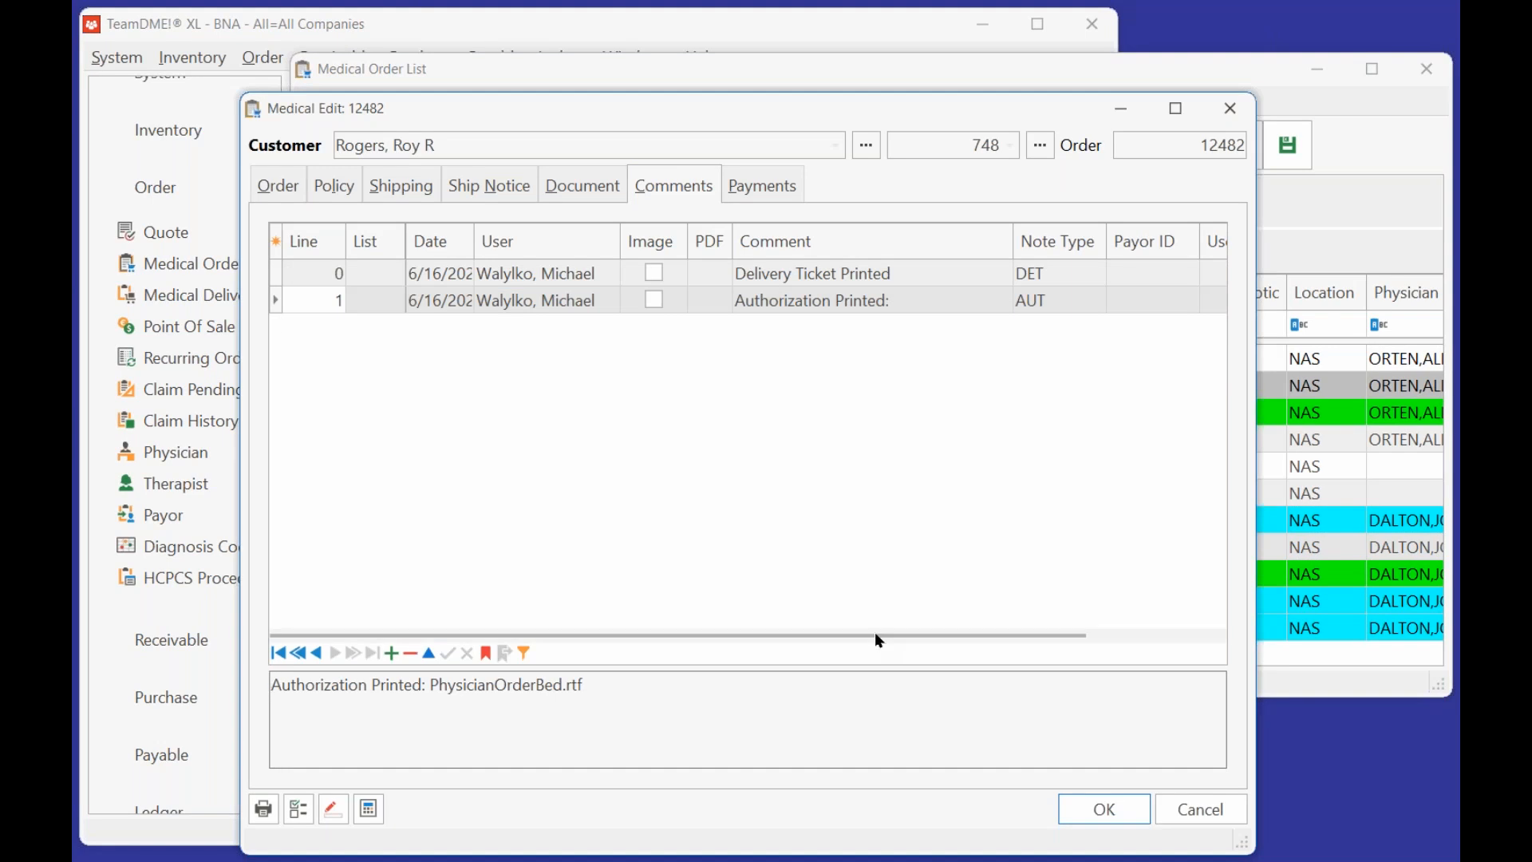
pyautogui.moveTo(962, 634); pyautogui.dragTo(1085, 636)
pyautogui.click(1139, 808)
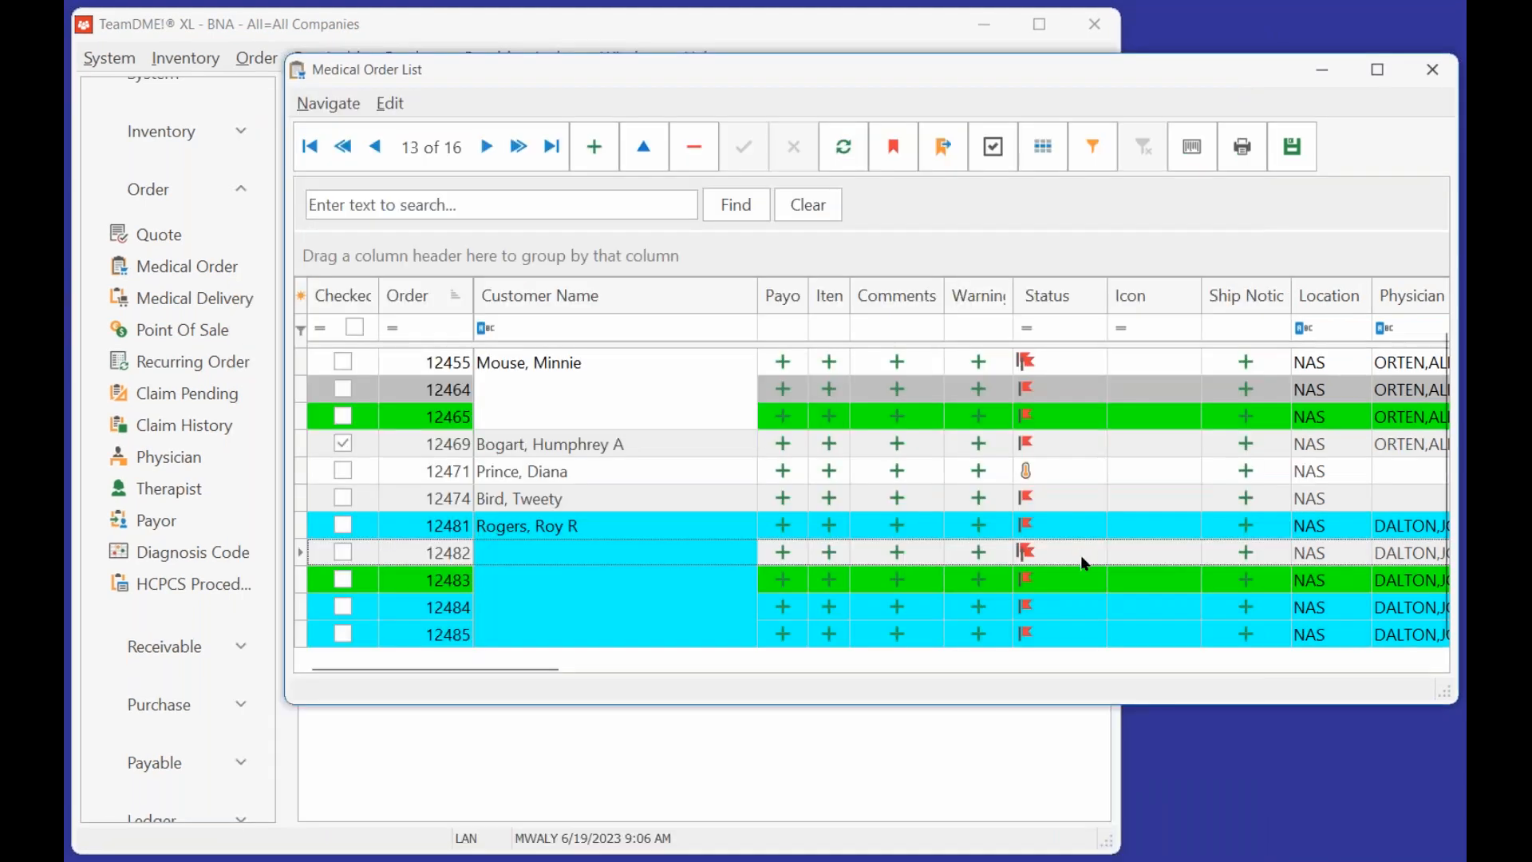
# Examine the comments of the second green-highlighted order, directly below the last unhighlighted one, and cancel out of it.
pyautogui.click(1078, 571)
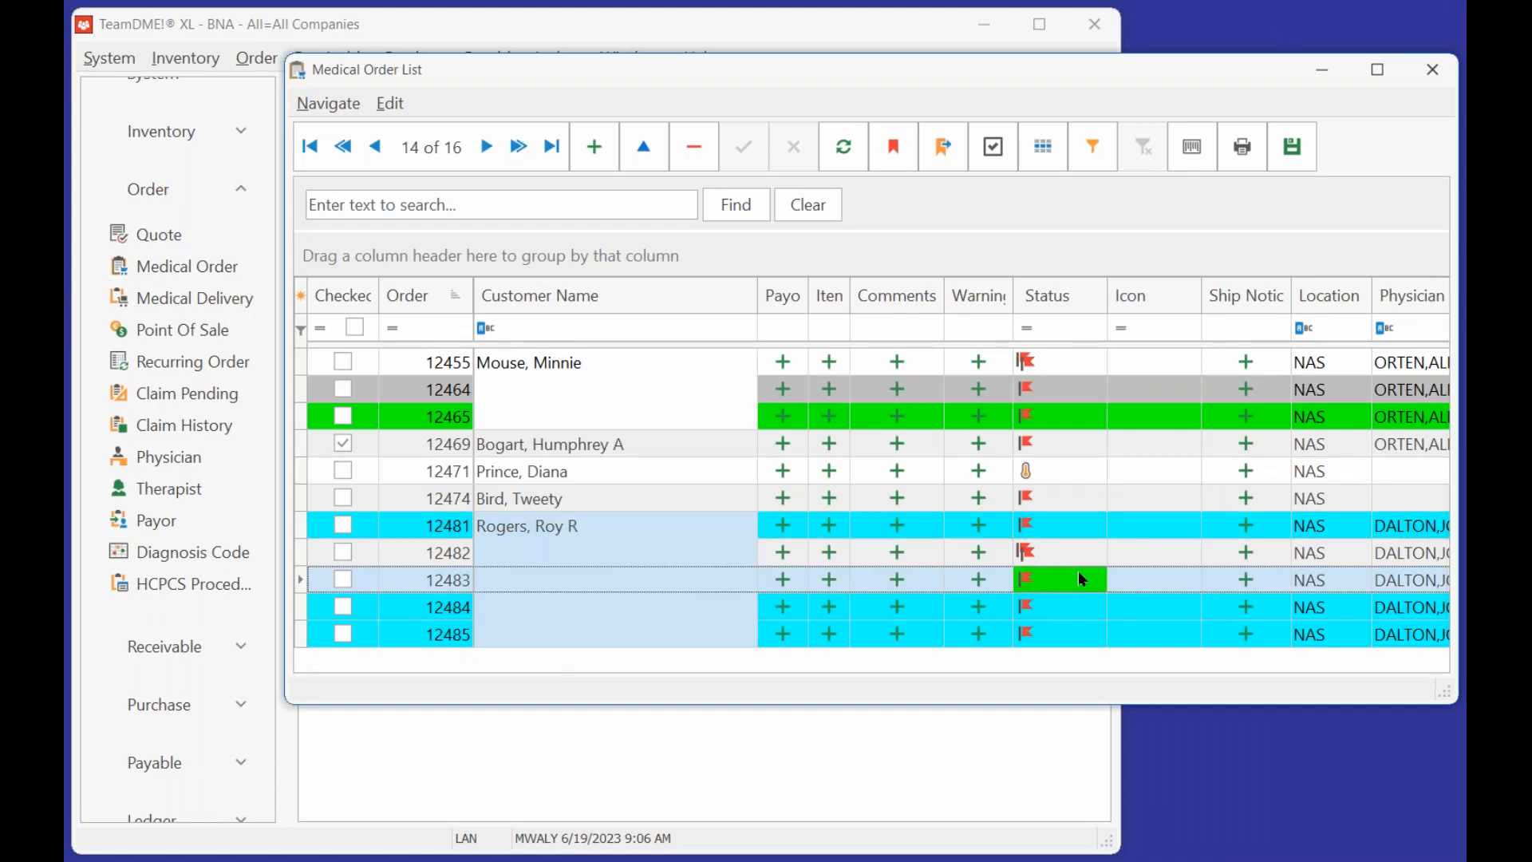
pyautogui.doubleClick(1079, 579)
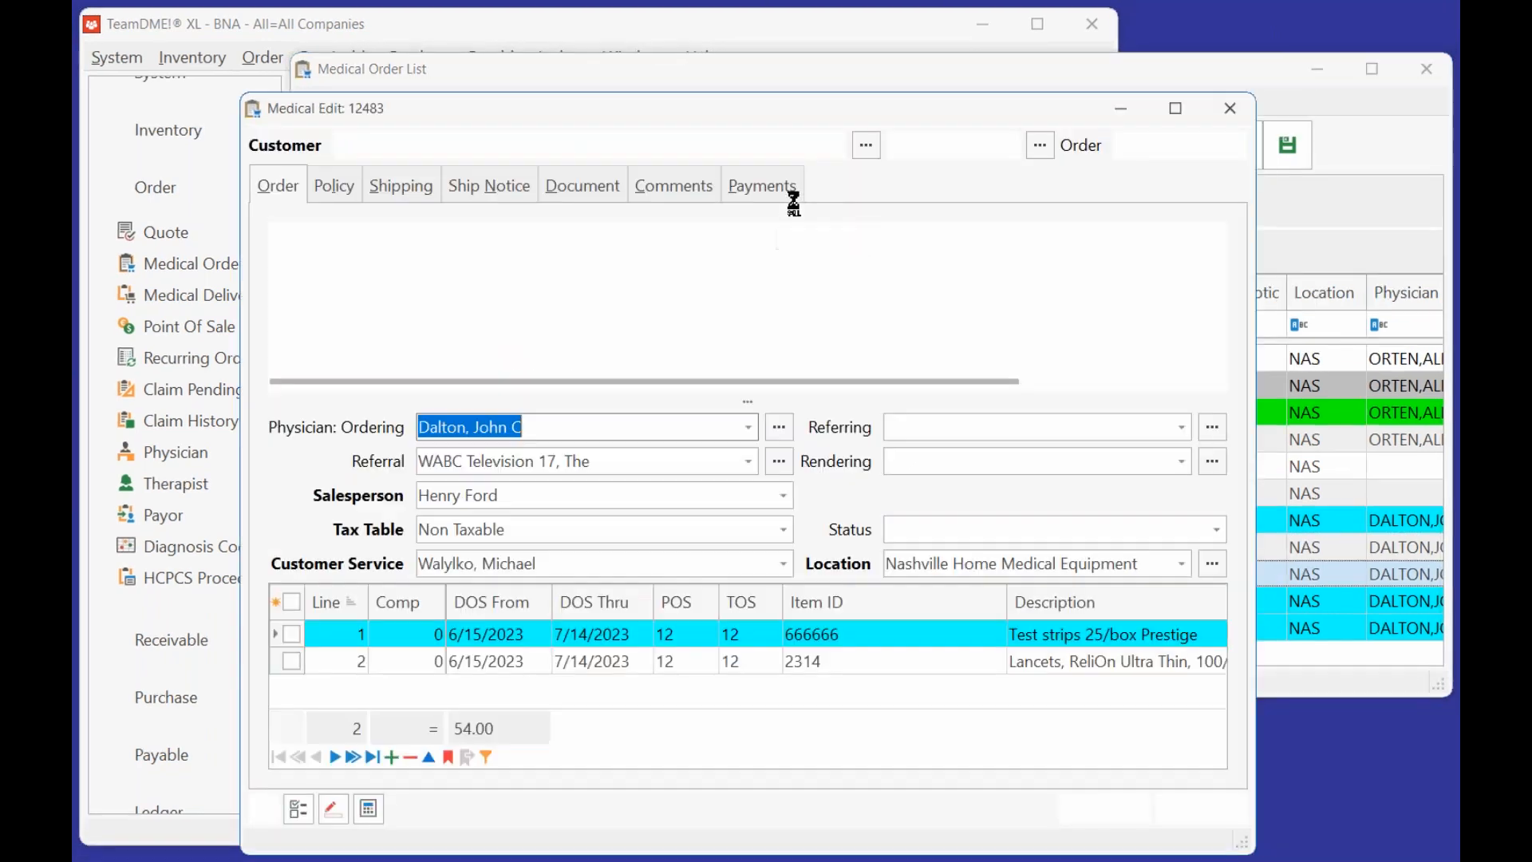
pyautogui.click(690, 192)
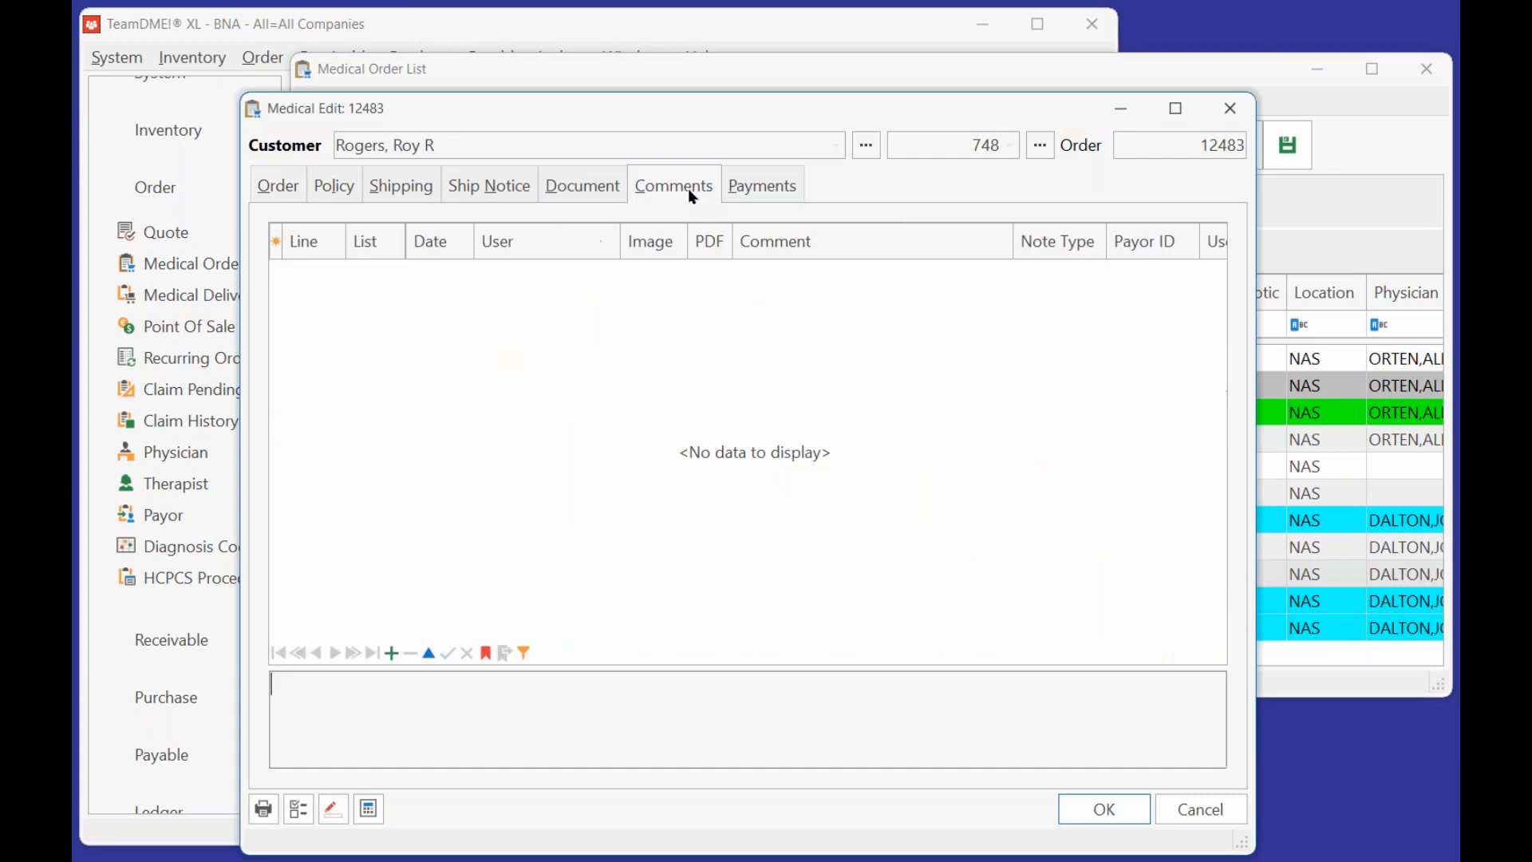
pyautogui.click(1207, 808)
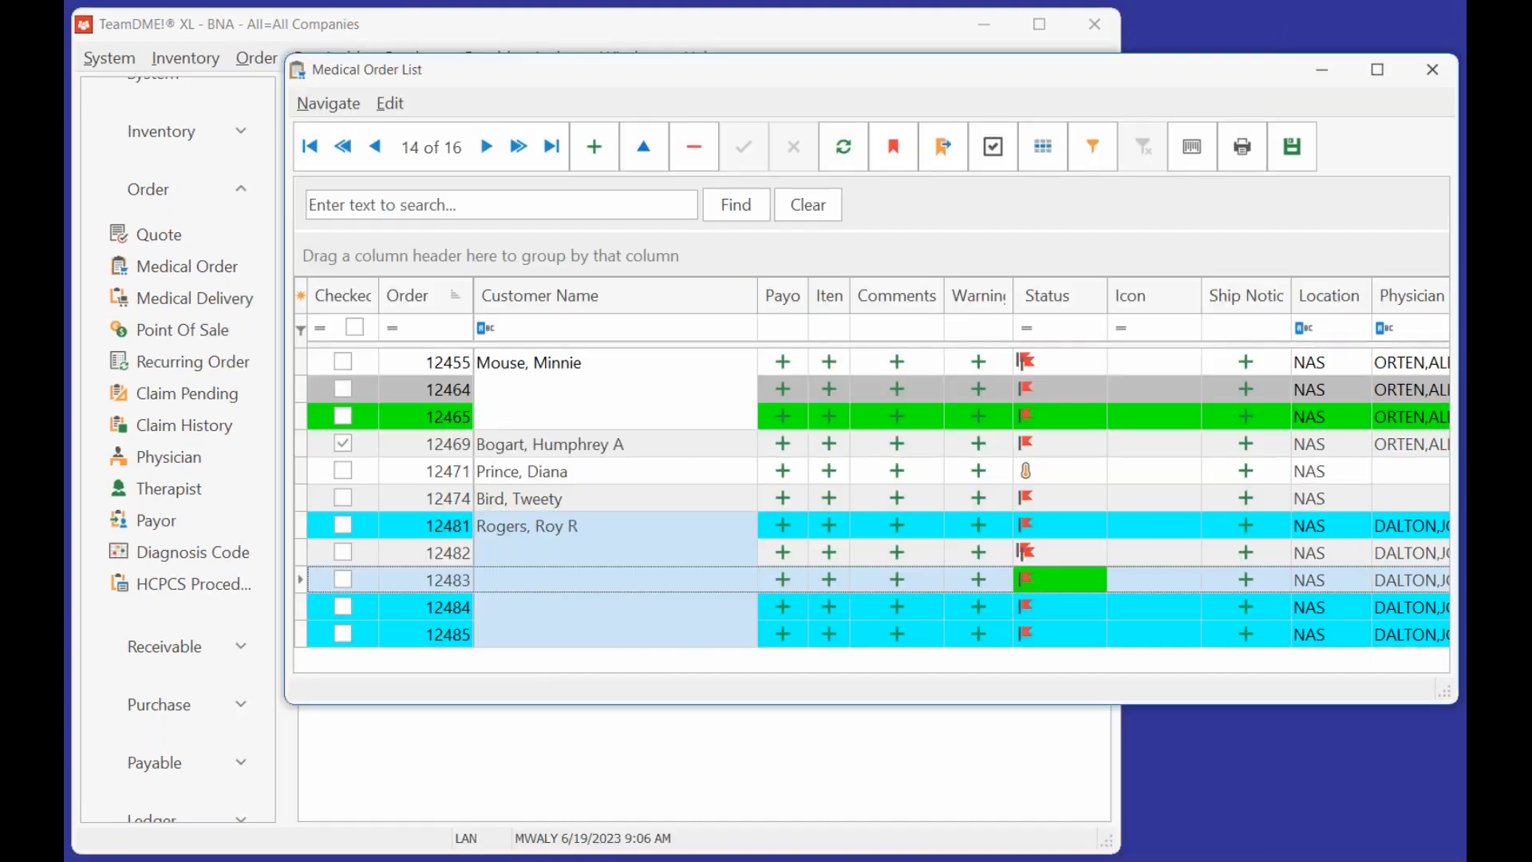
# Examine the comments of the blue-highlighted order directly below the second green one, and close it.
pyautogui.click(1073, 600)
pyautogui.doubleClick(1074, 600)
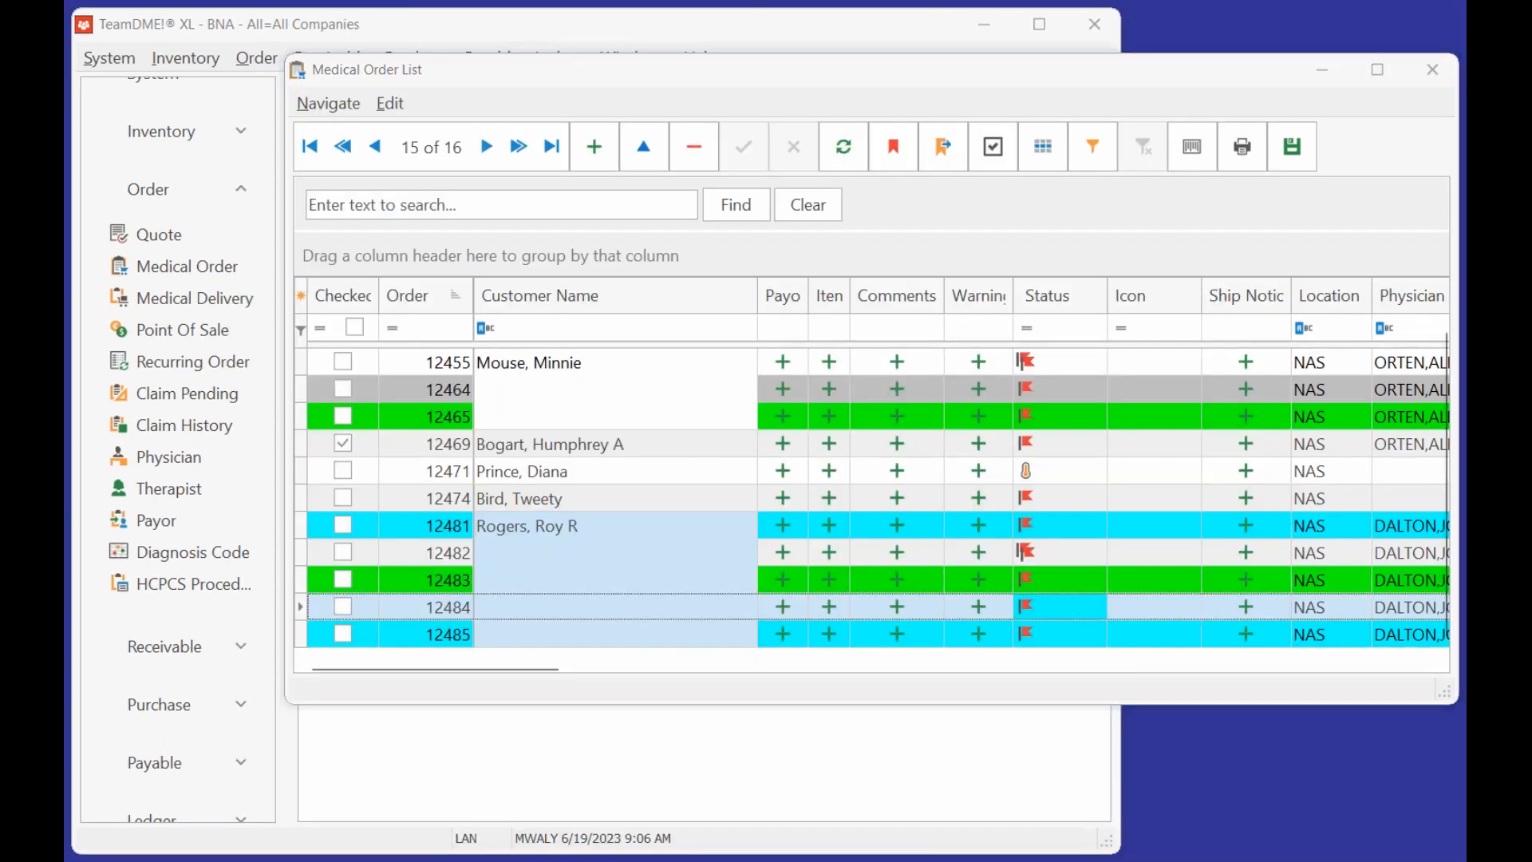
pyautogui.click(672, 186)
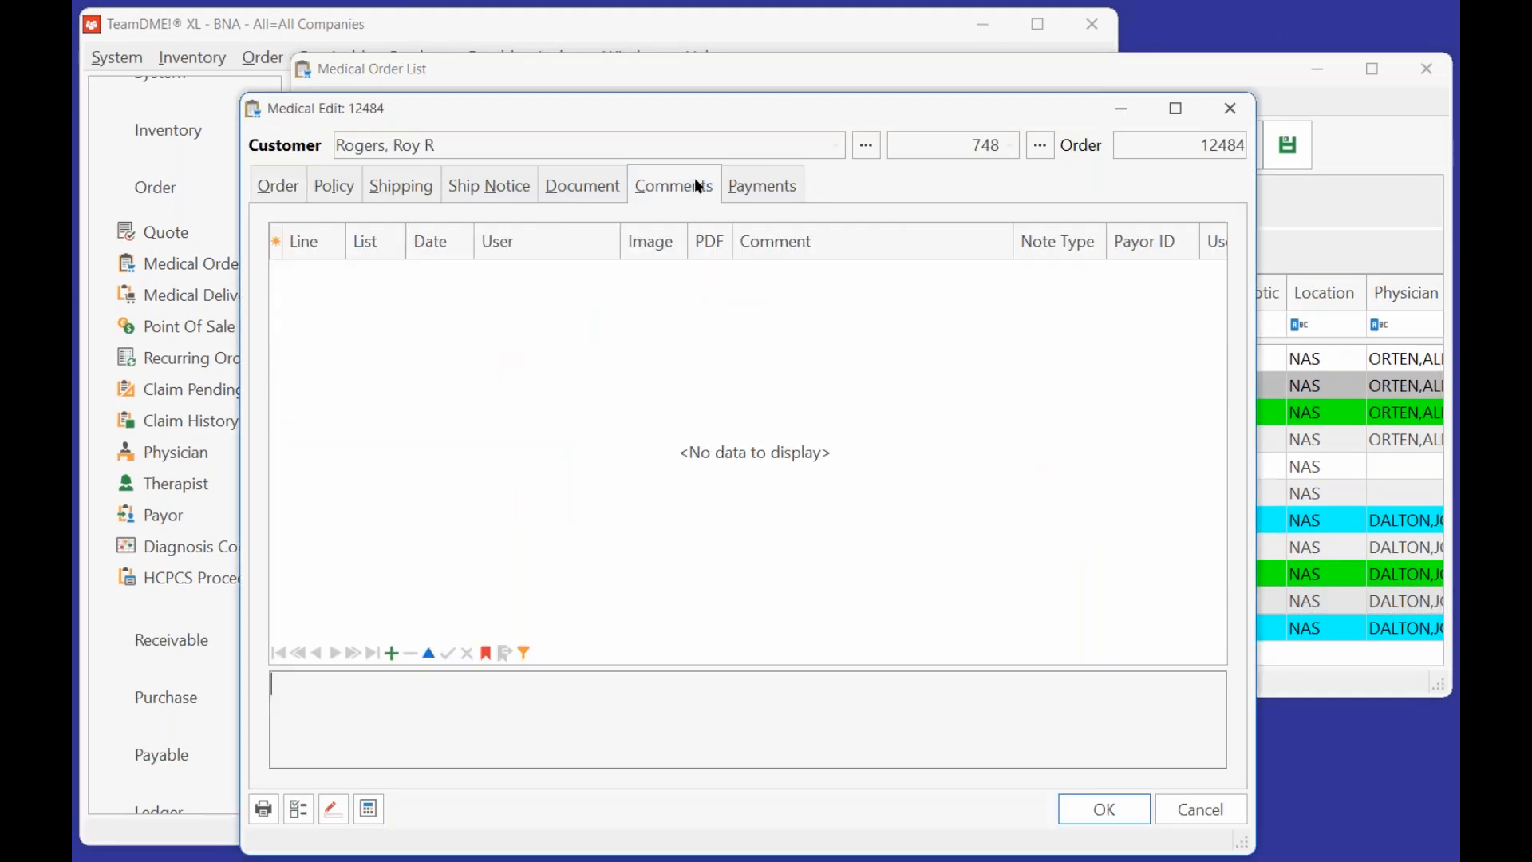
pyautogui.click(1118, 806)
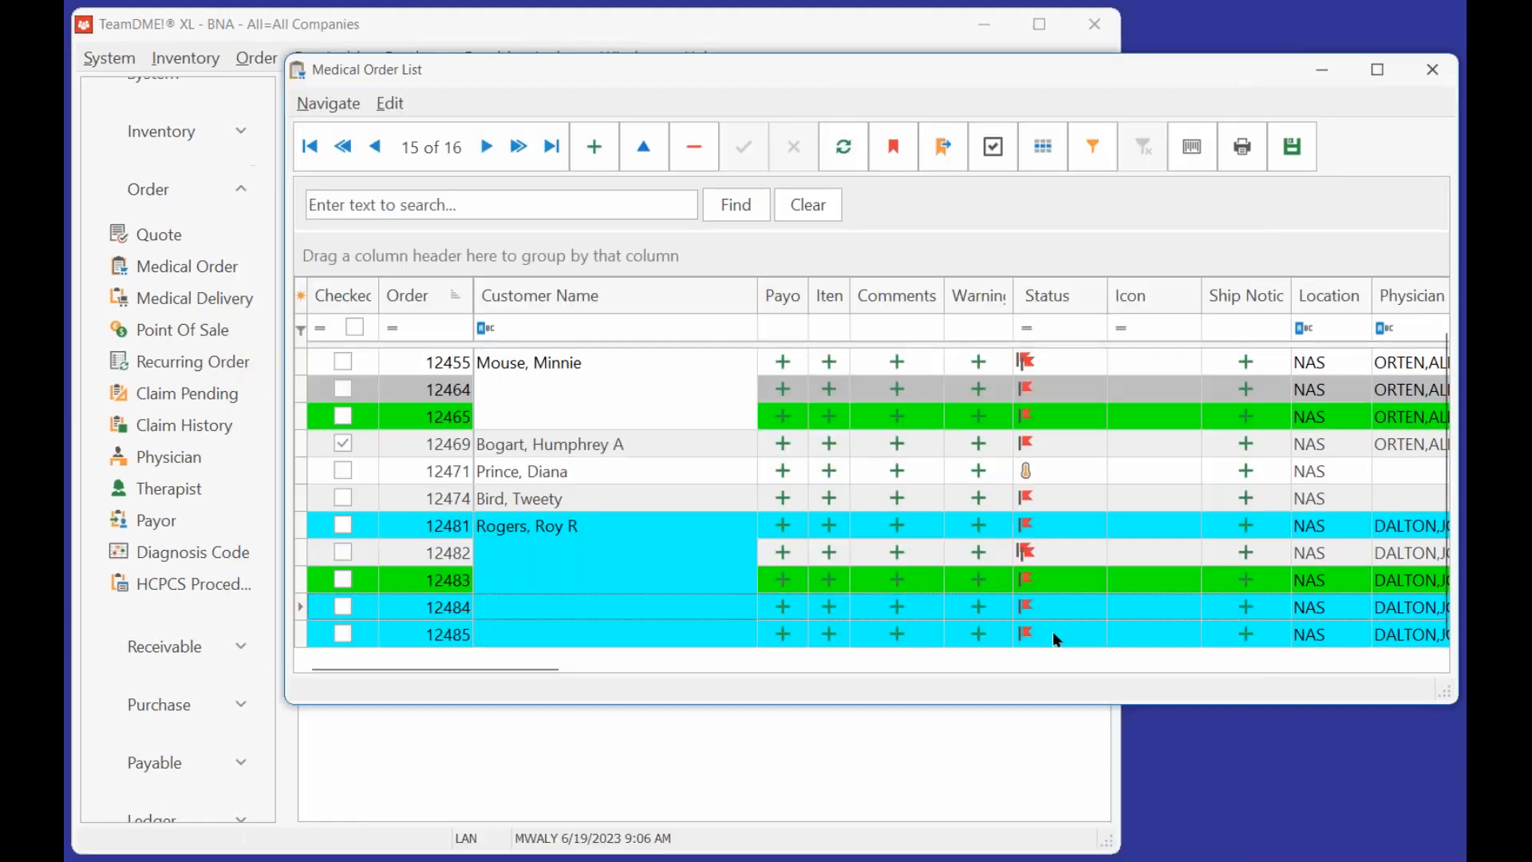
# Recheck the comment note number of the last order in the list, and close the order.
pyautogui.click(1061, 631)
pyautogui.doubleClick(1061, 629)
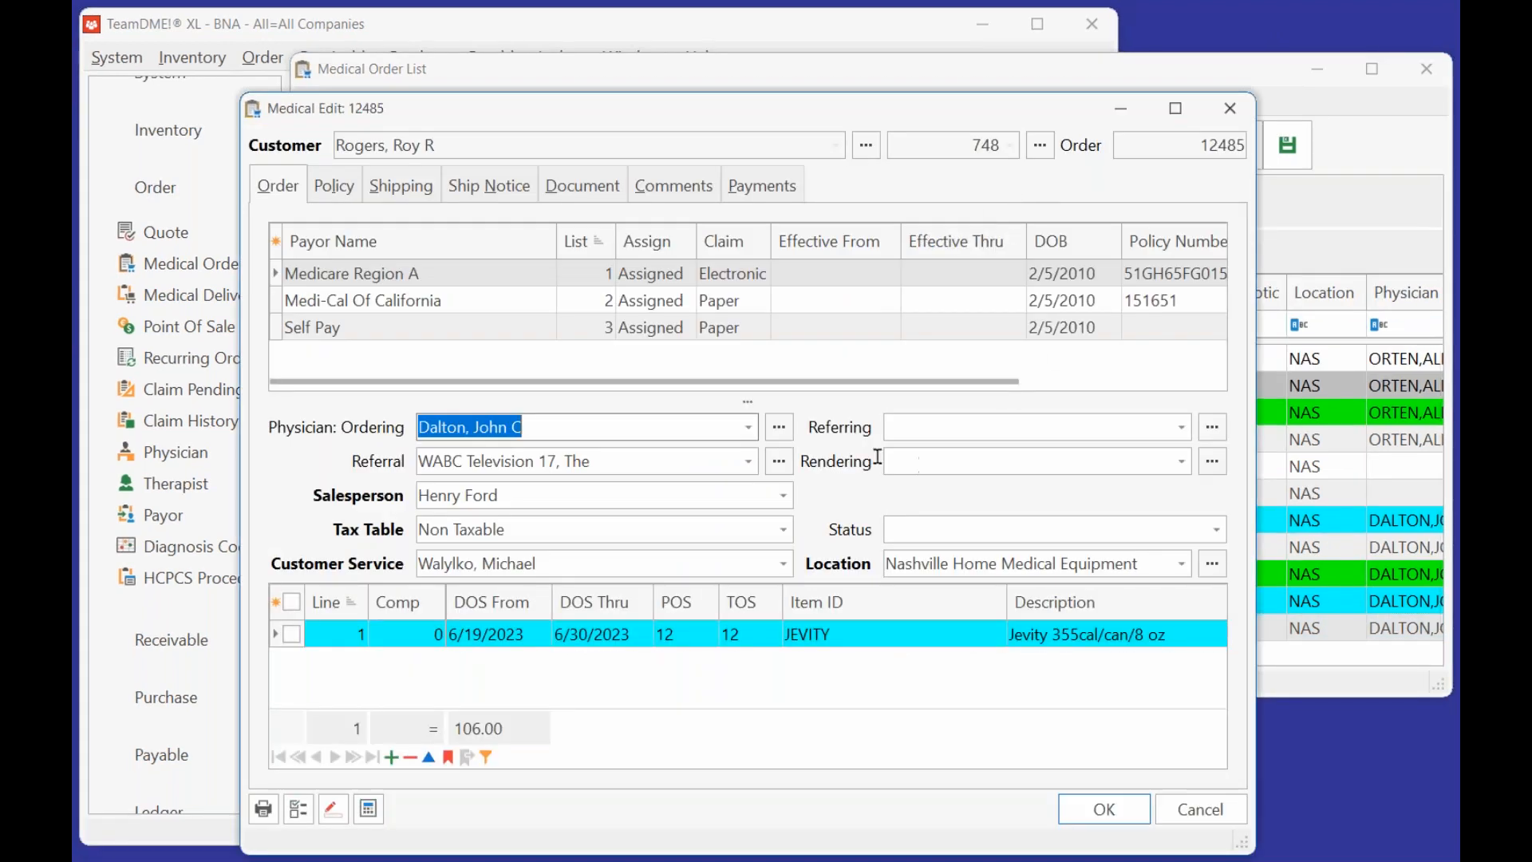
pyautogui.click(653, 186)
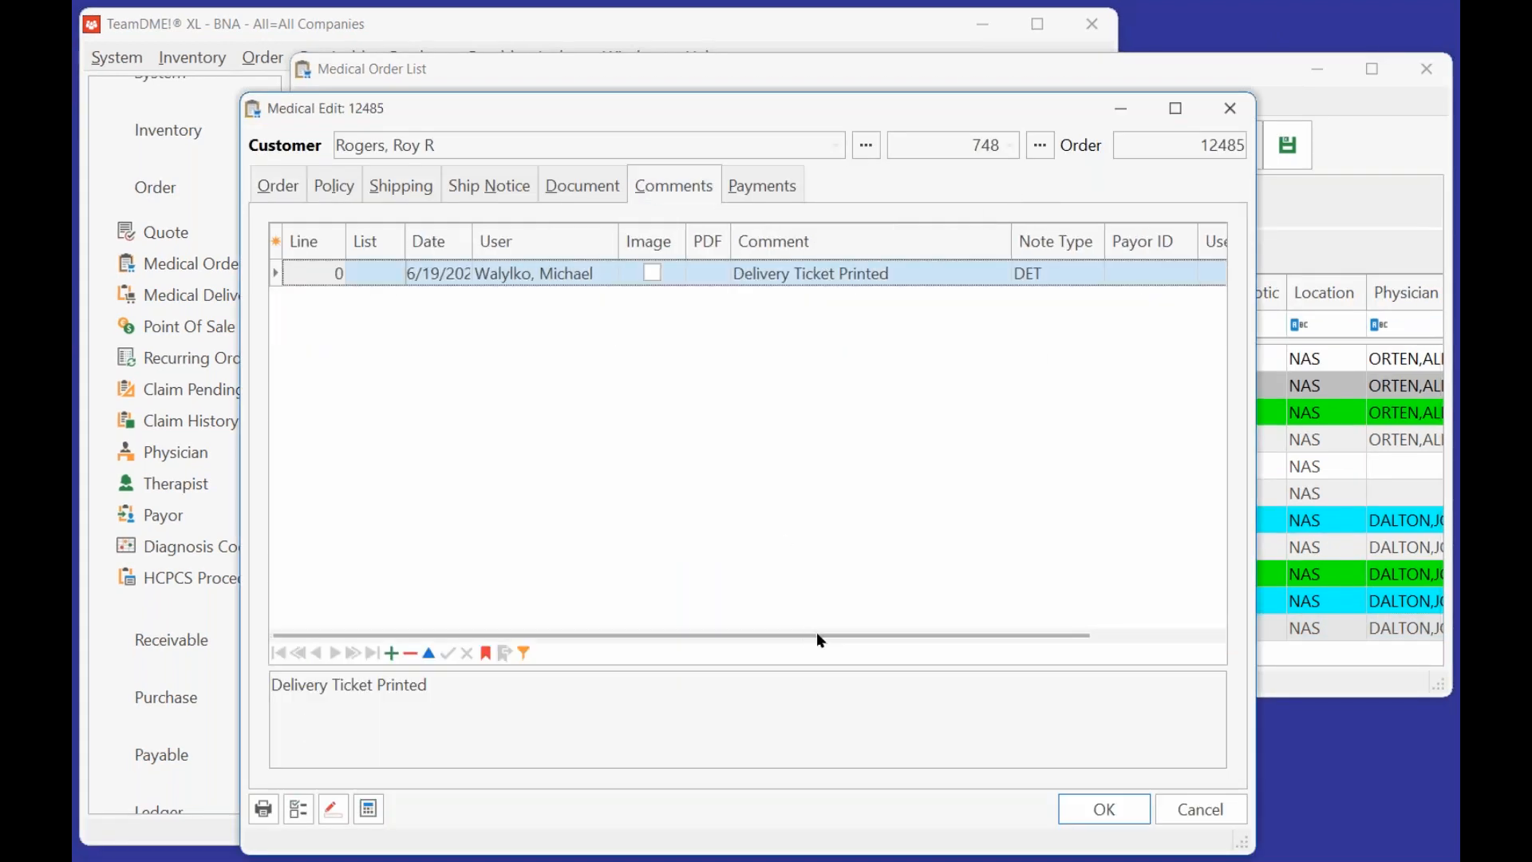
pyautogui.moveTo(817, 634); pyautogui.dragTo(977, 639)
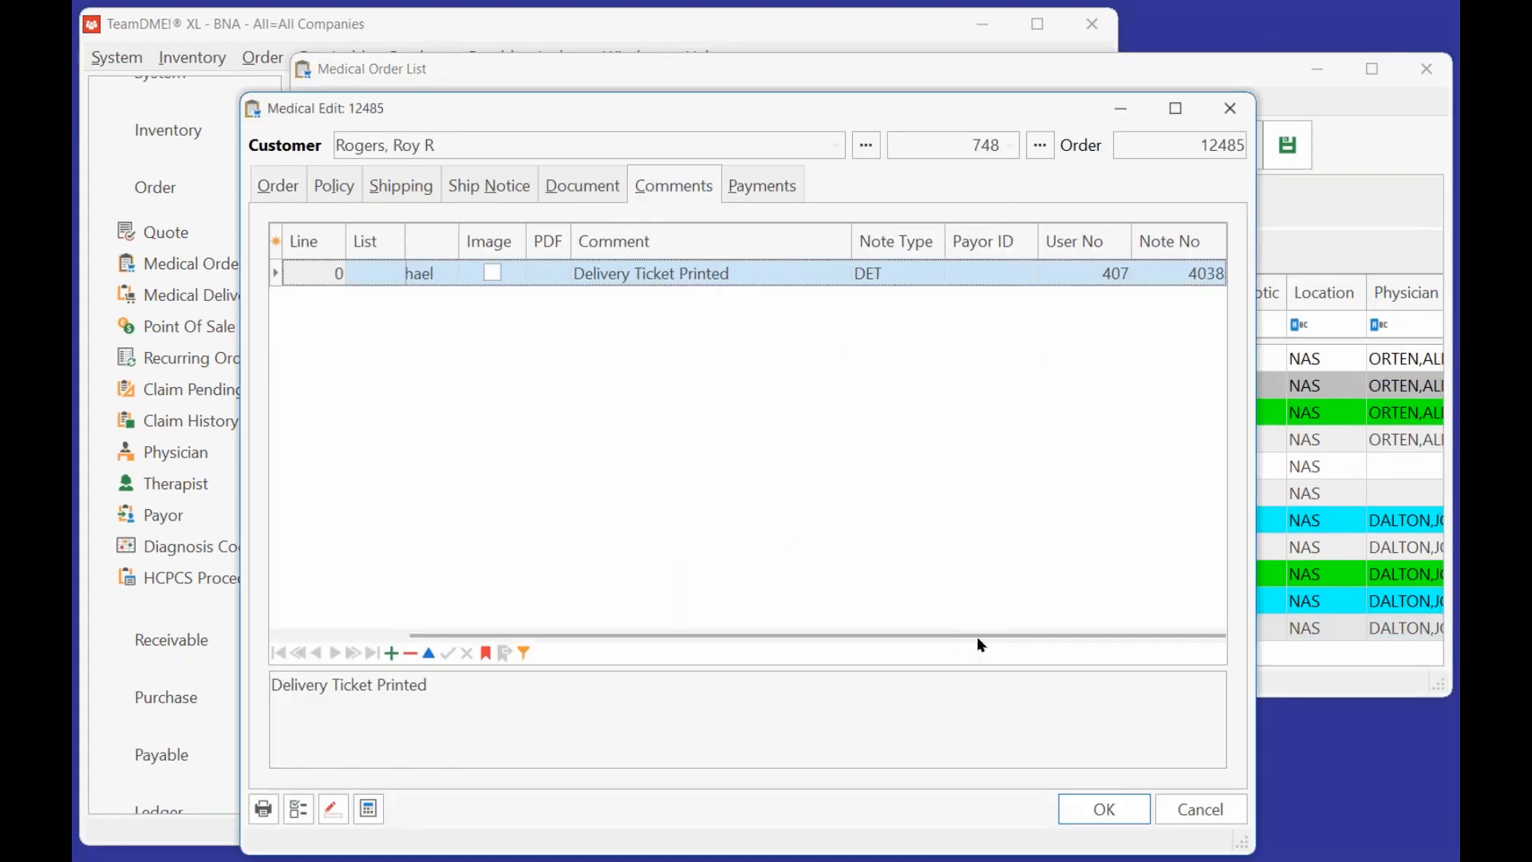
pyautogui.click(1119, 812)
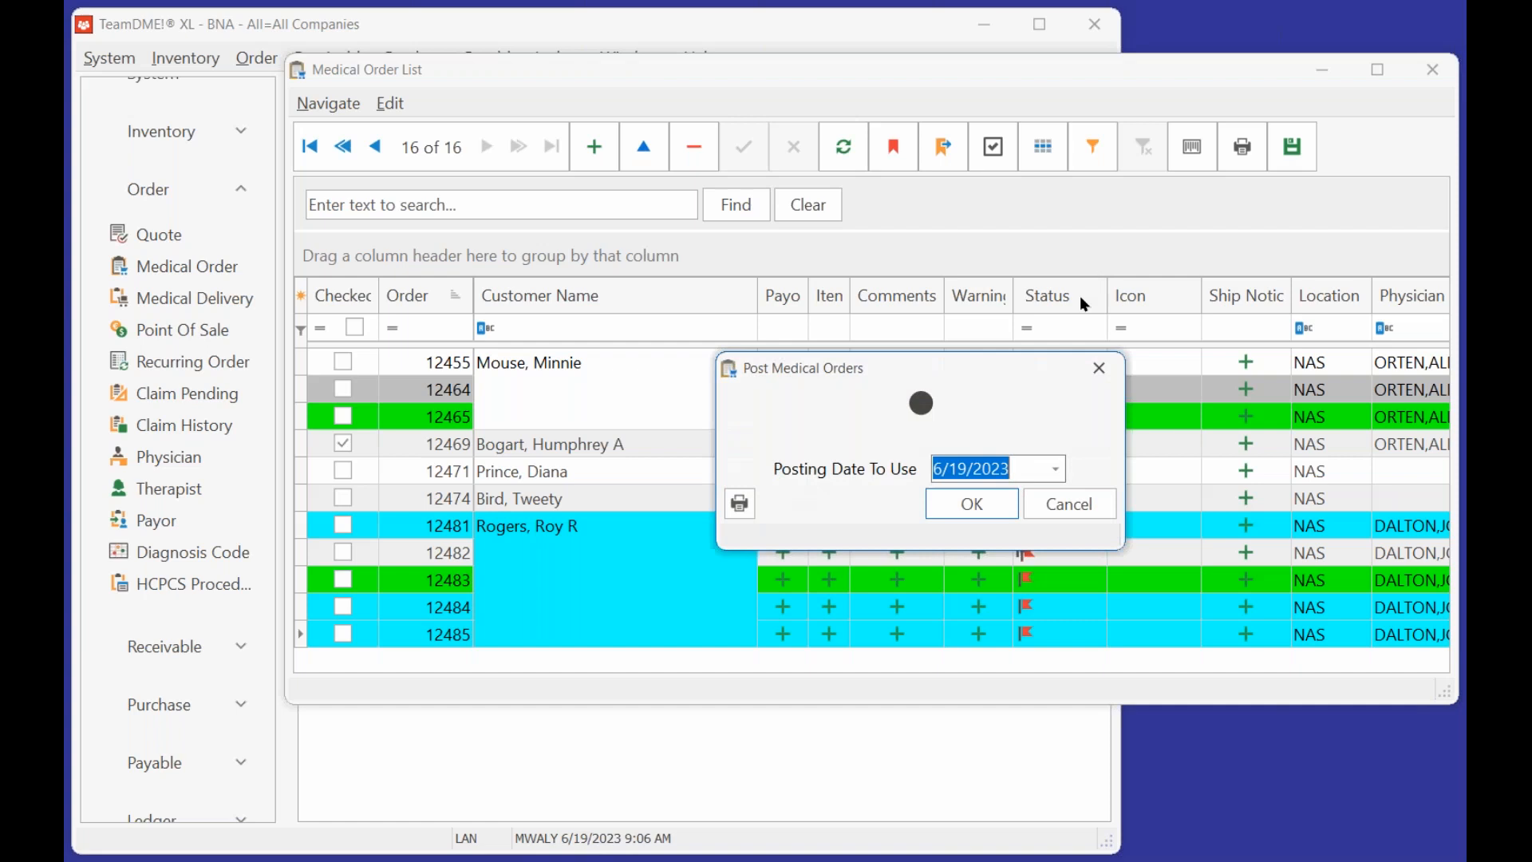
# Try to post the medical orders with a posting date of 6/19/2023.
pyautogui.click(969, 504)
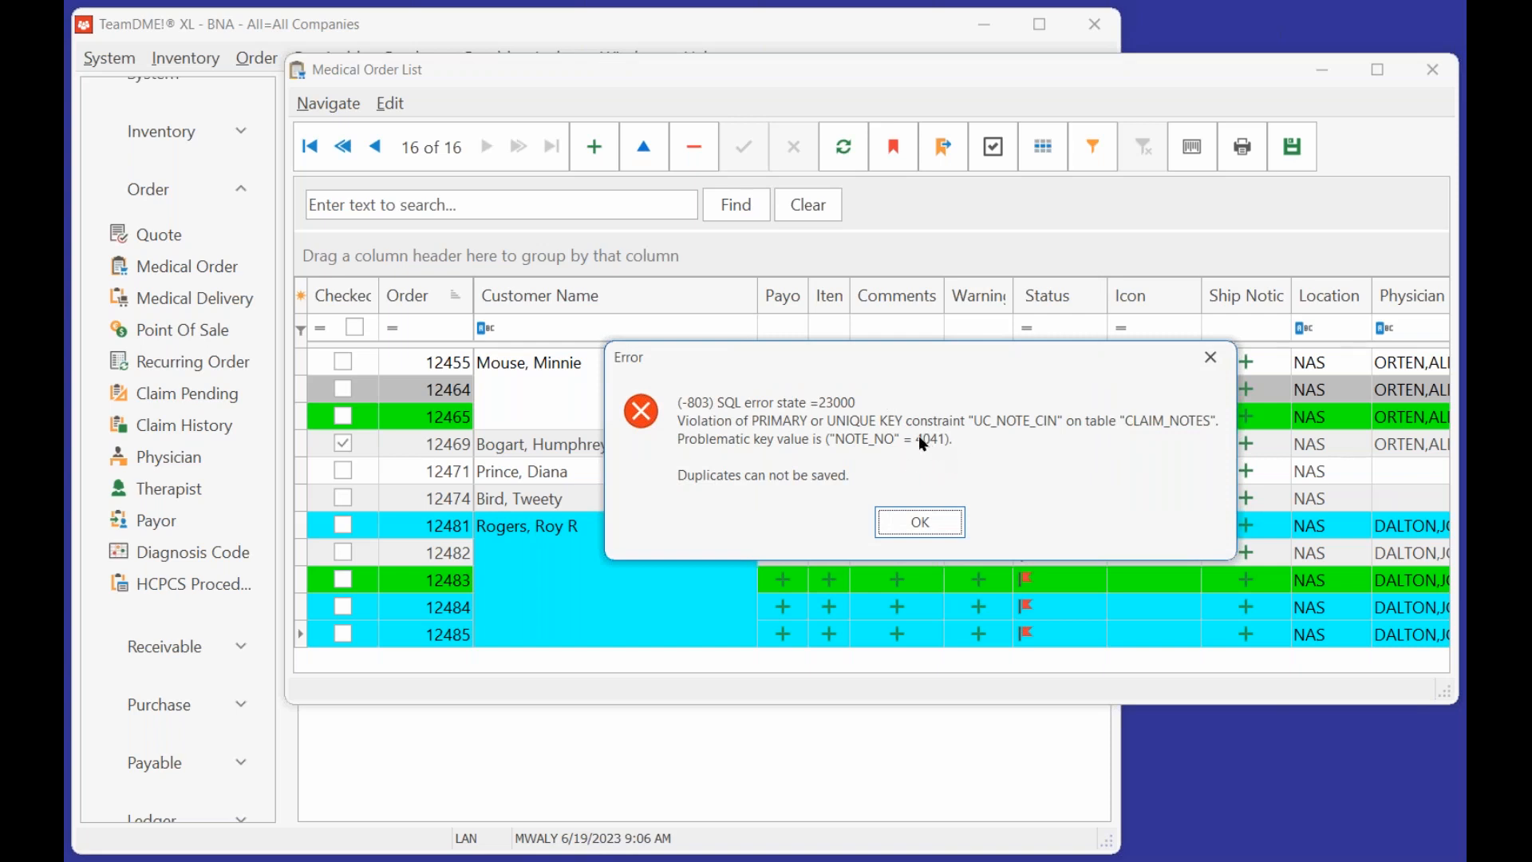
pyautogui.click(935, 520)
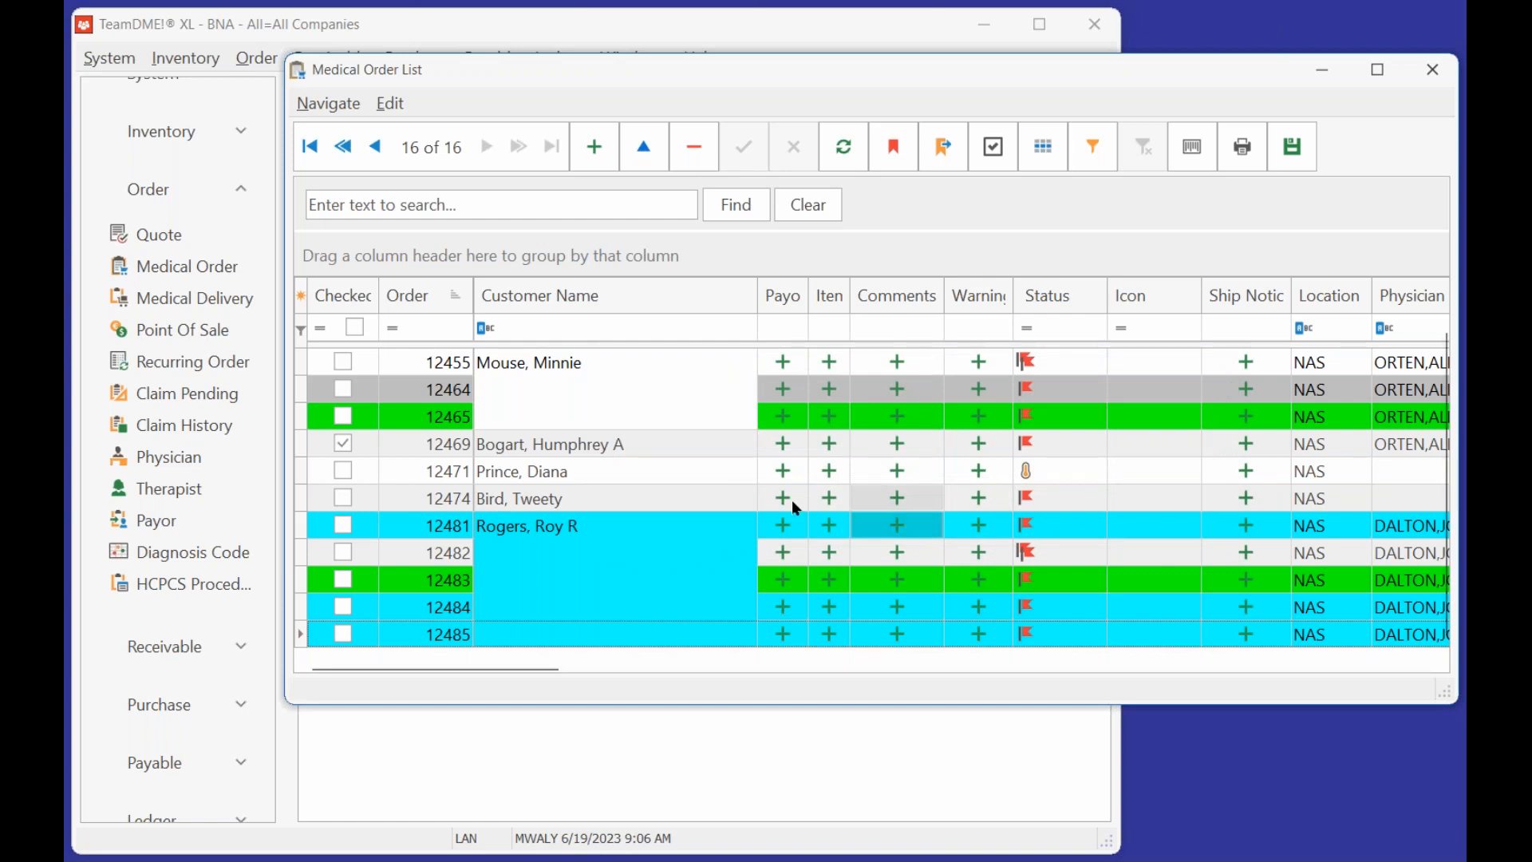
# Mark the last customer's three blue- and one green-highlighted orders as checked, and uncheck the unhighlighted order marked further up.
pyautogui.click(337, 520)
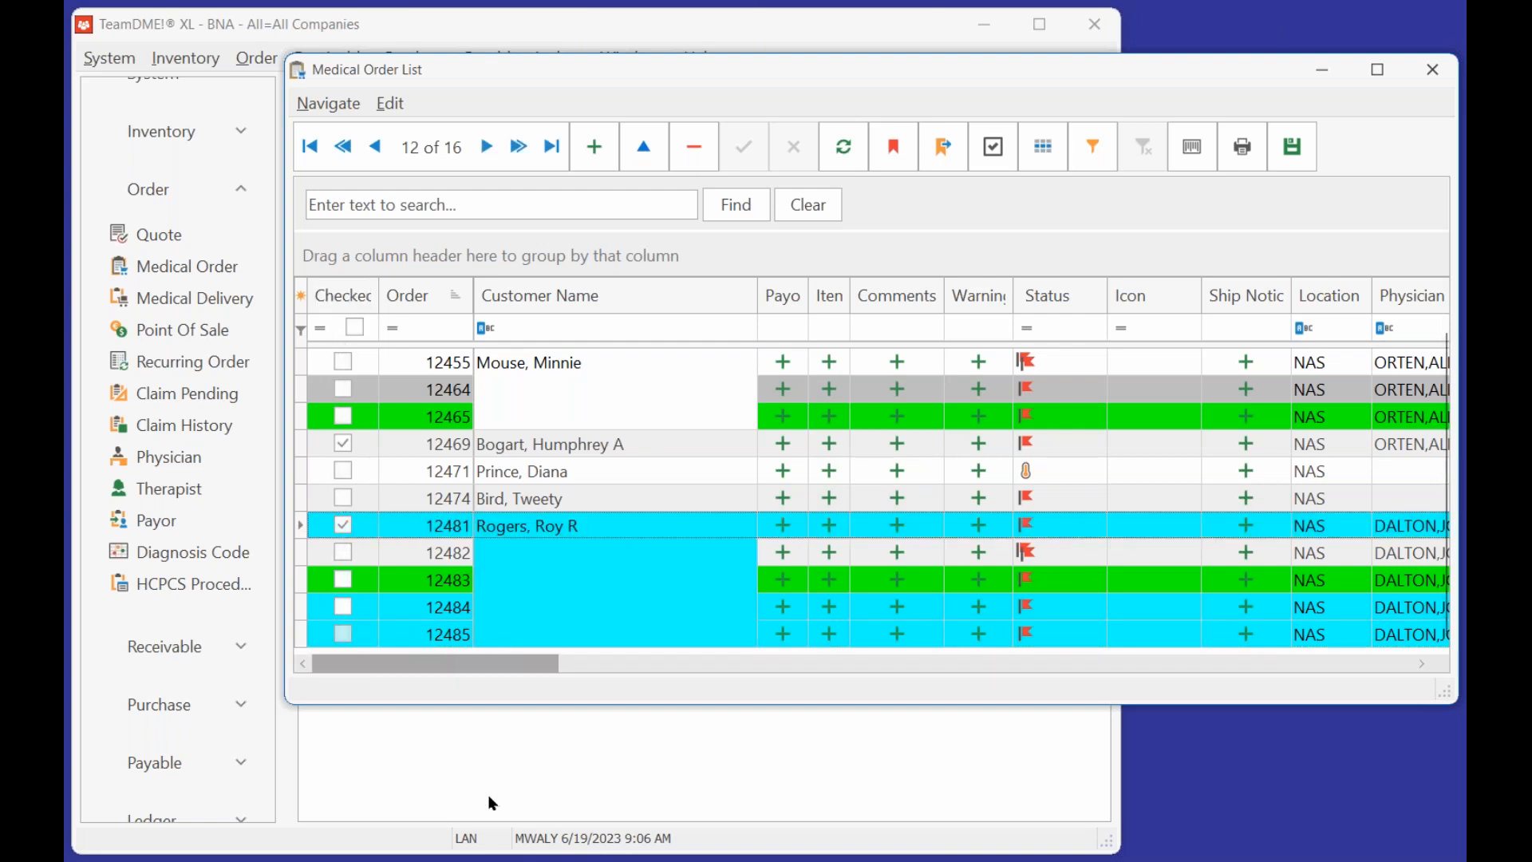
pyautogui.click(343, 578)
pyautogui.click(343, 607)
pyautogui.click(343, 633)
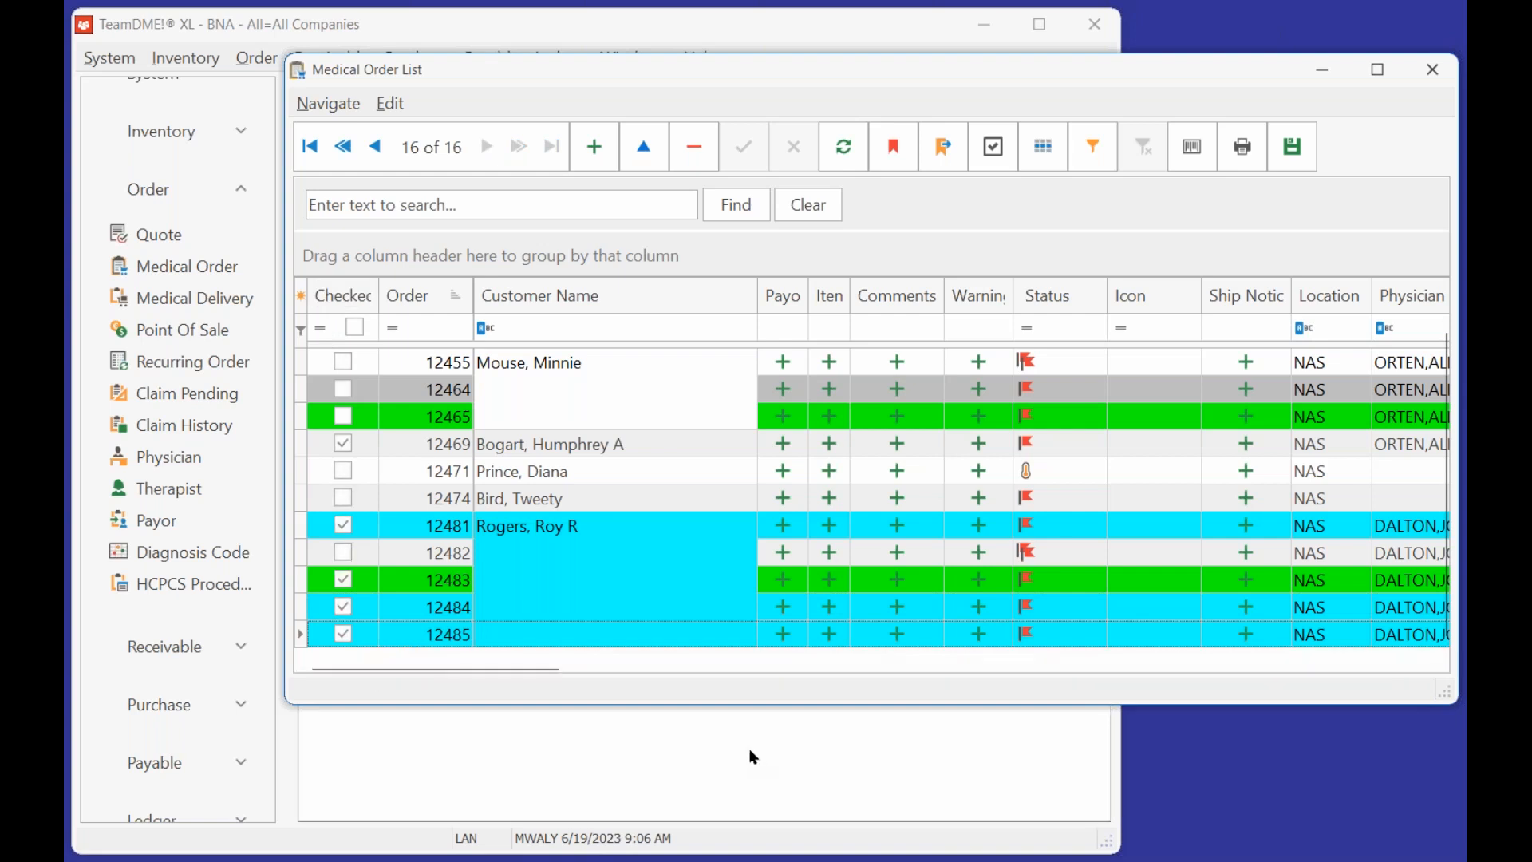
pyautogui.click(343, 442)
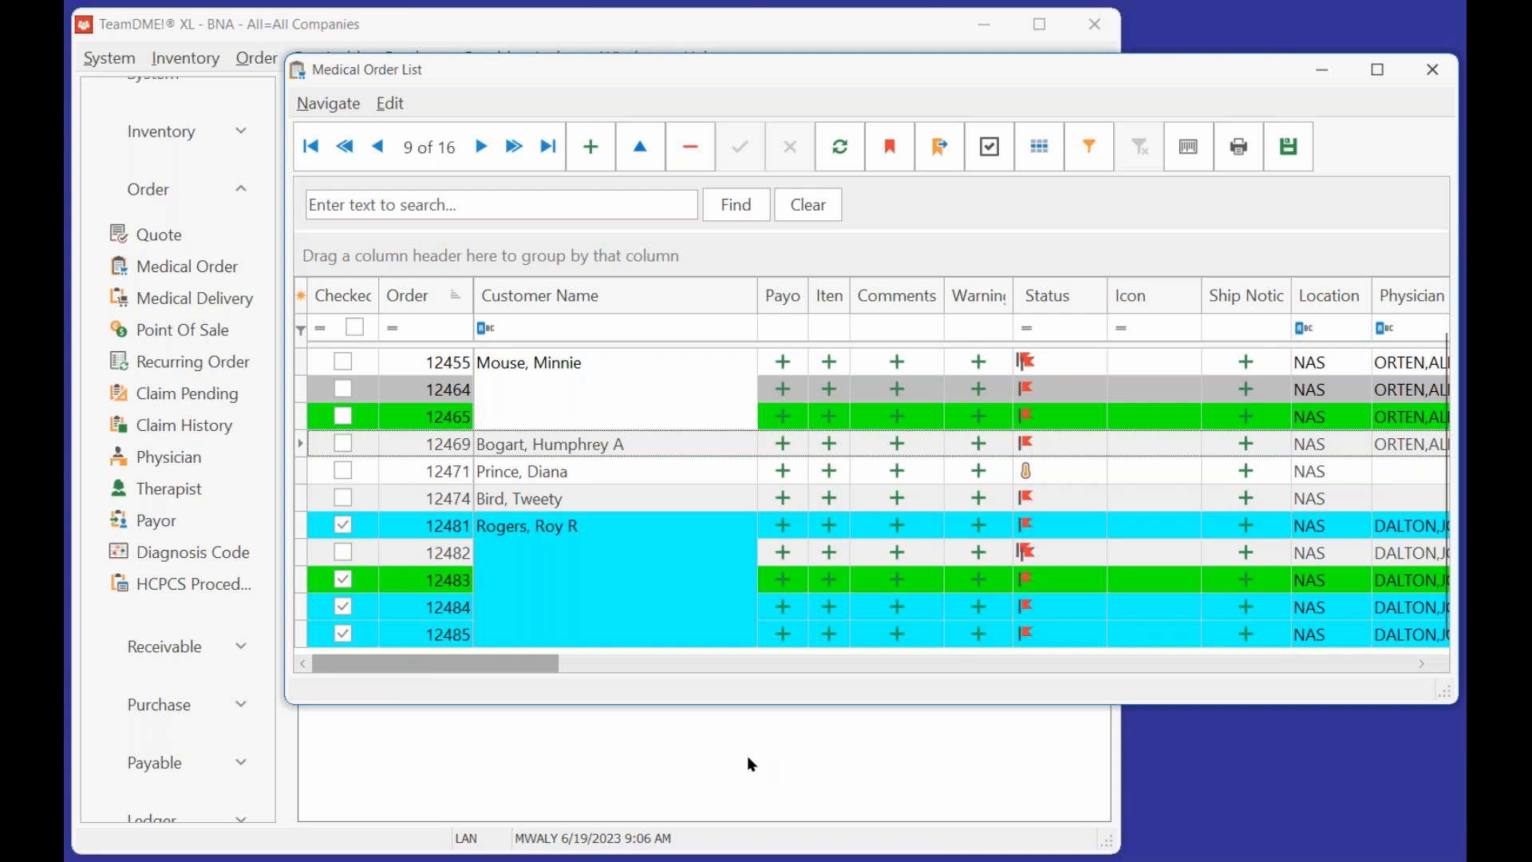
# Show only the checked orders and calculate their order status for service dates through 6/19/2023.
pyautogui.click(986, 150)
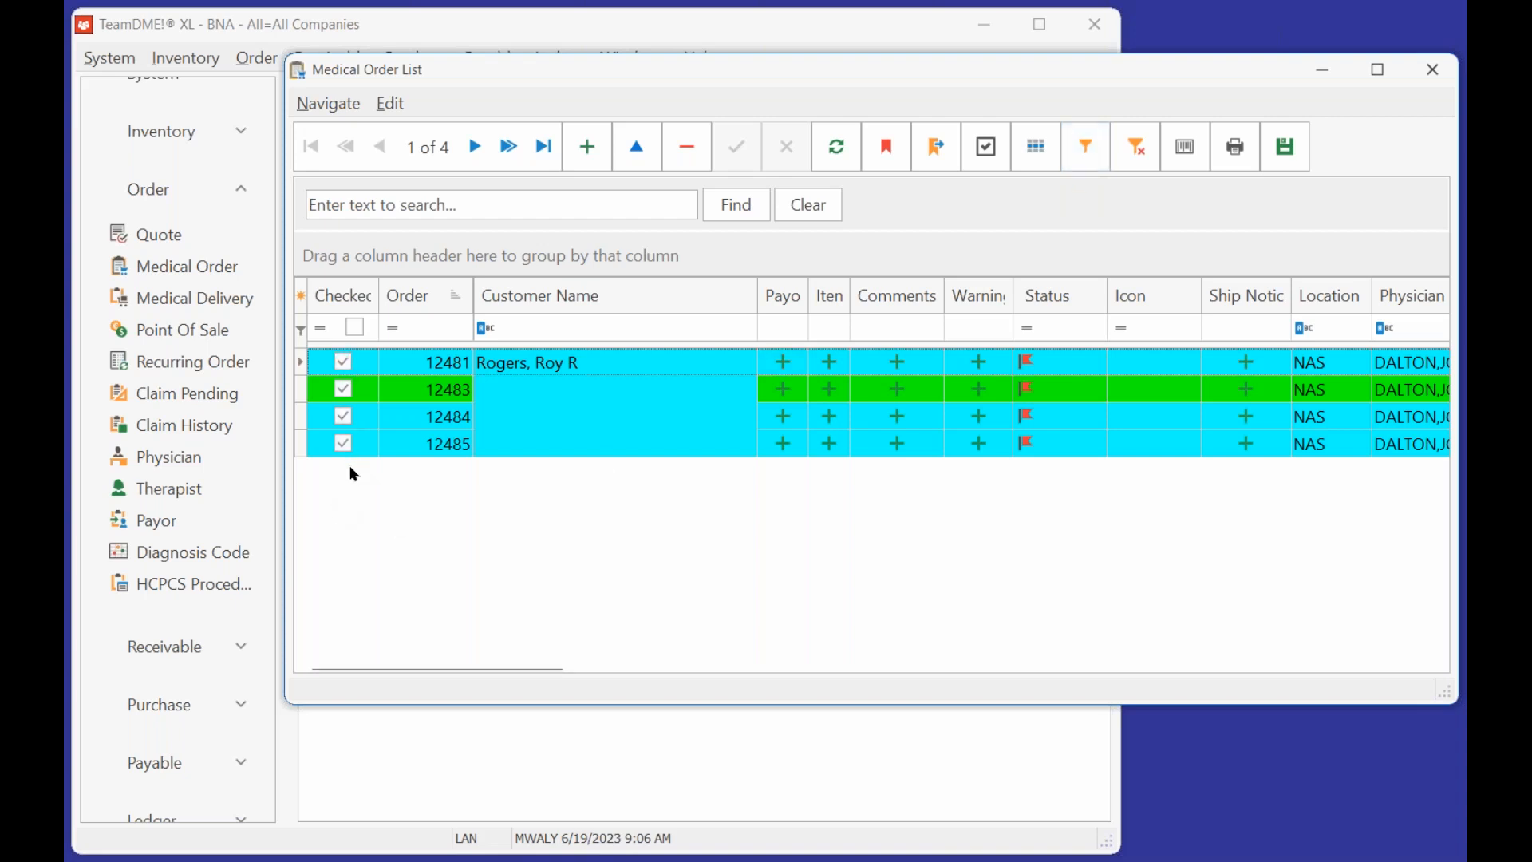
pyautogui.click(1248, 156)
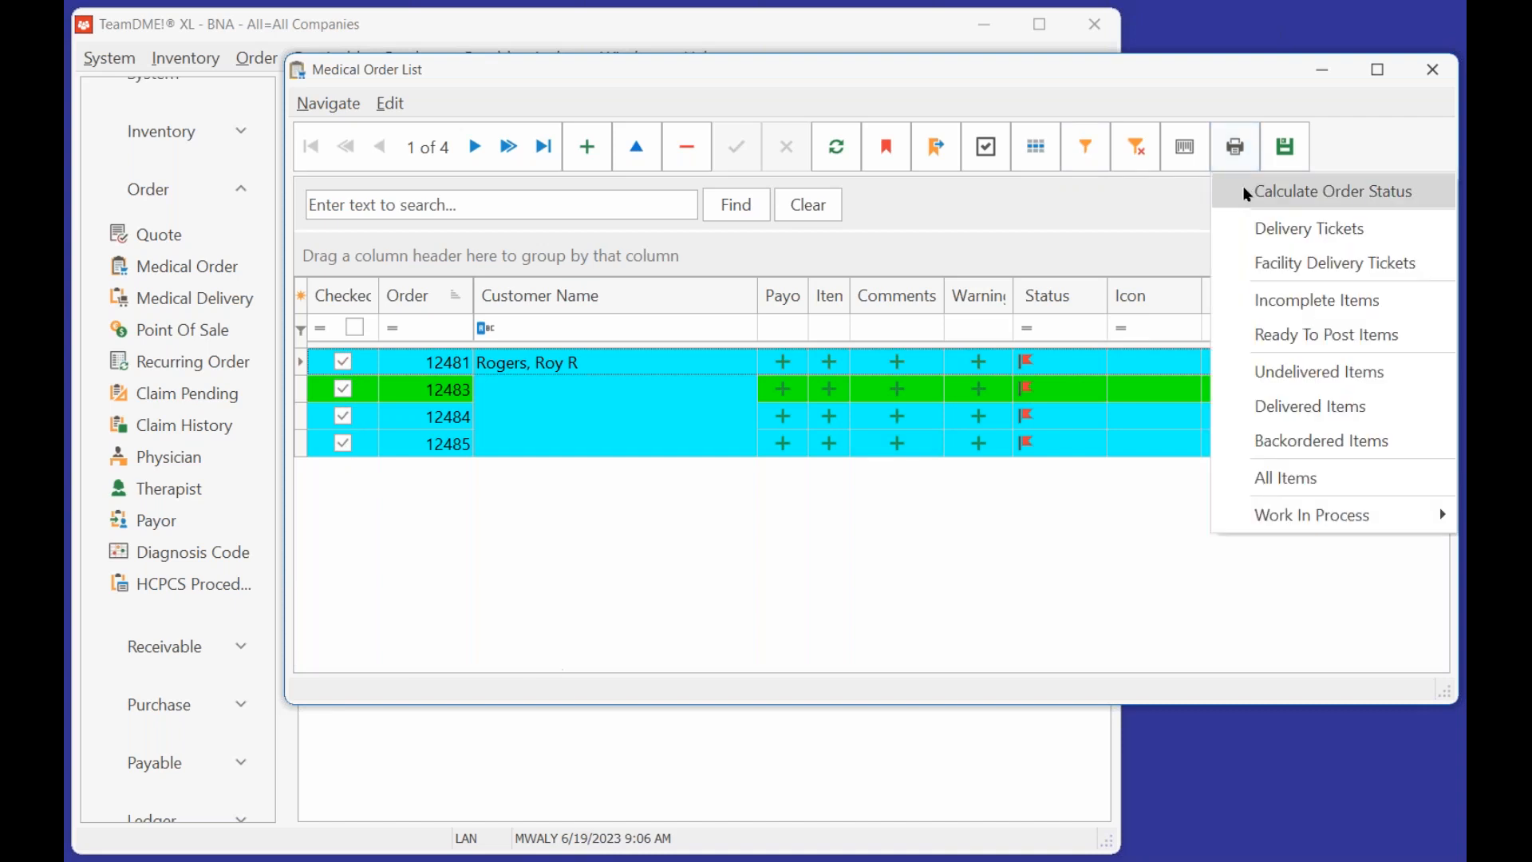
pyautogui.click(1341, 190)
pyautogui.click(971, 504)
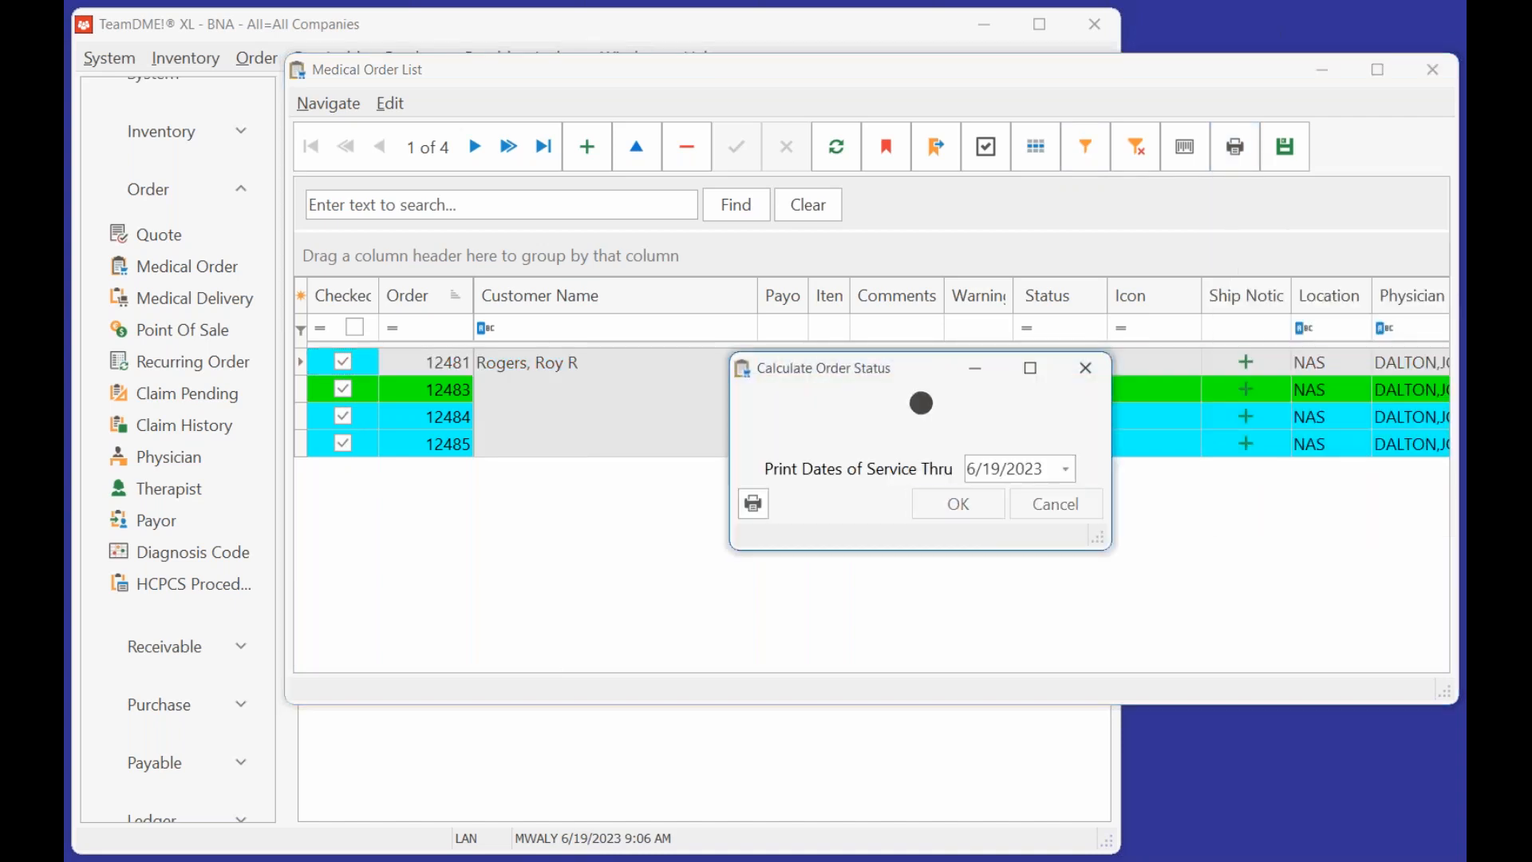
# Try to post the four checked medical orders.
pyautogui.click(1279, 149)
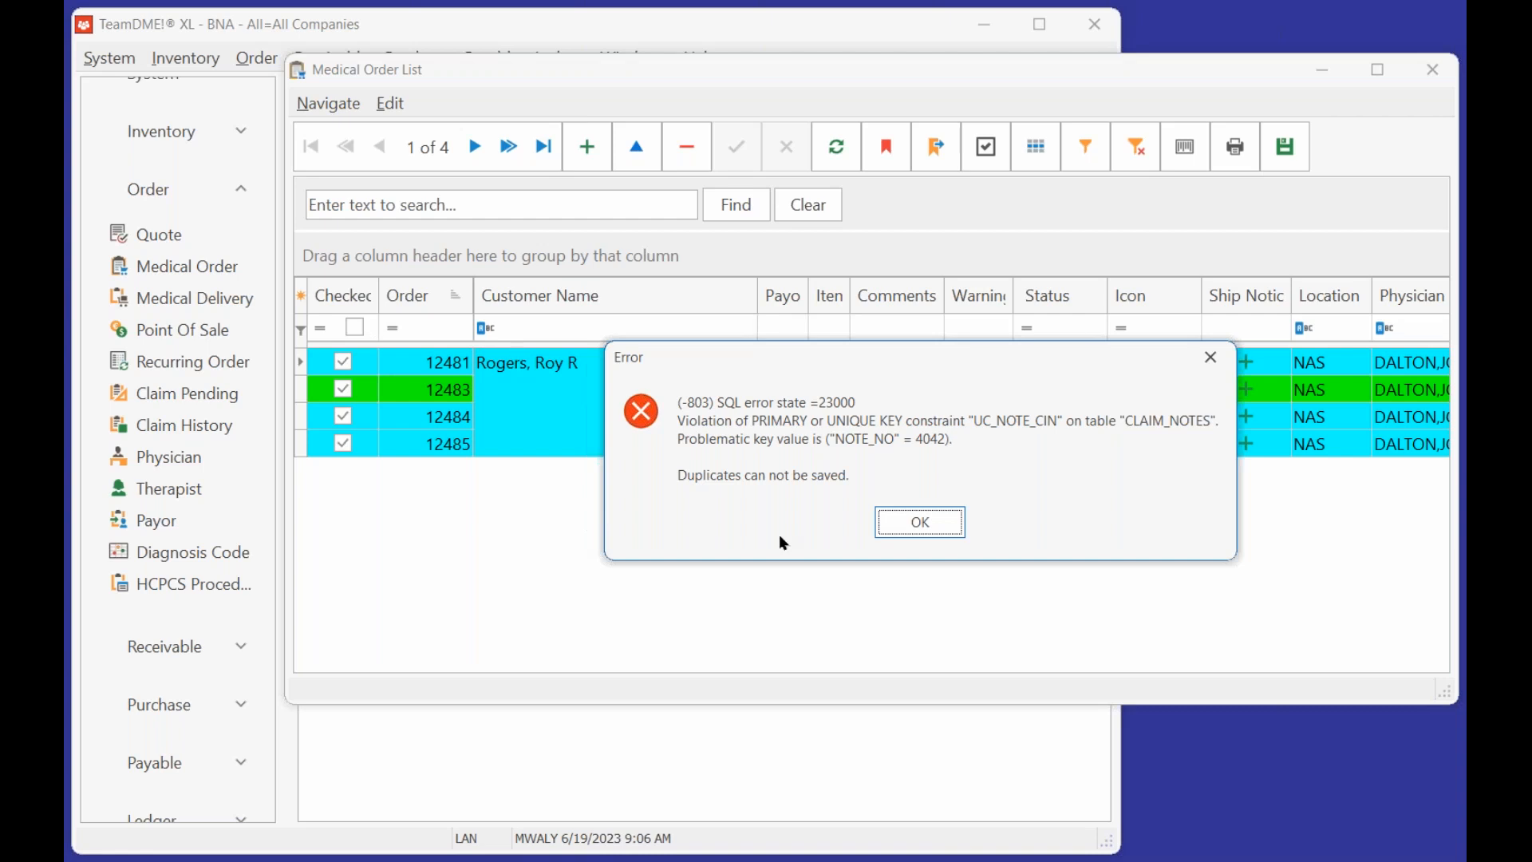
pyautogui.click(929, 526)
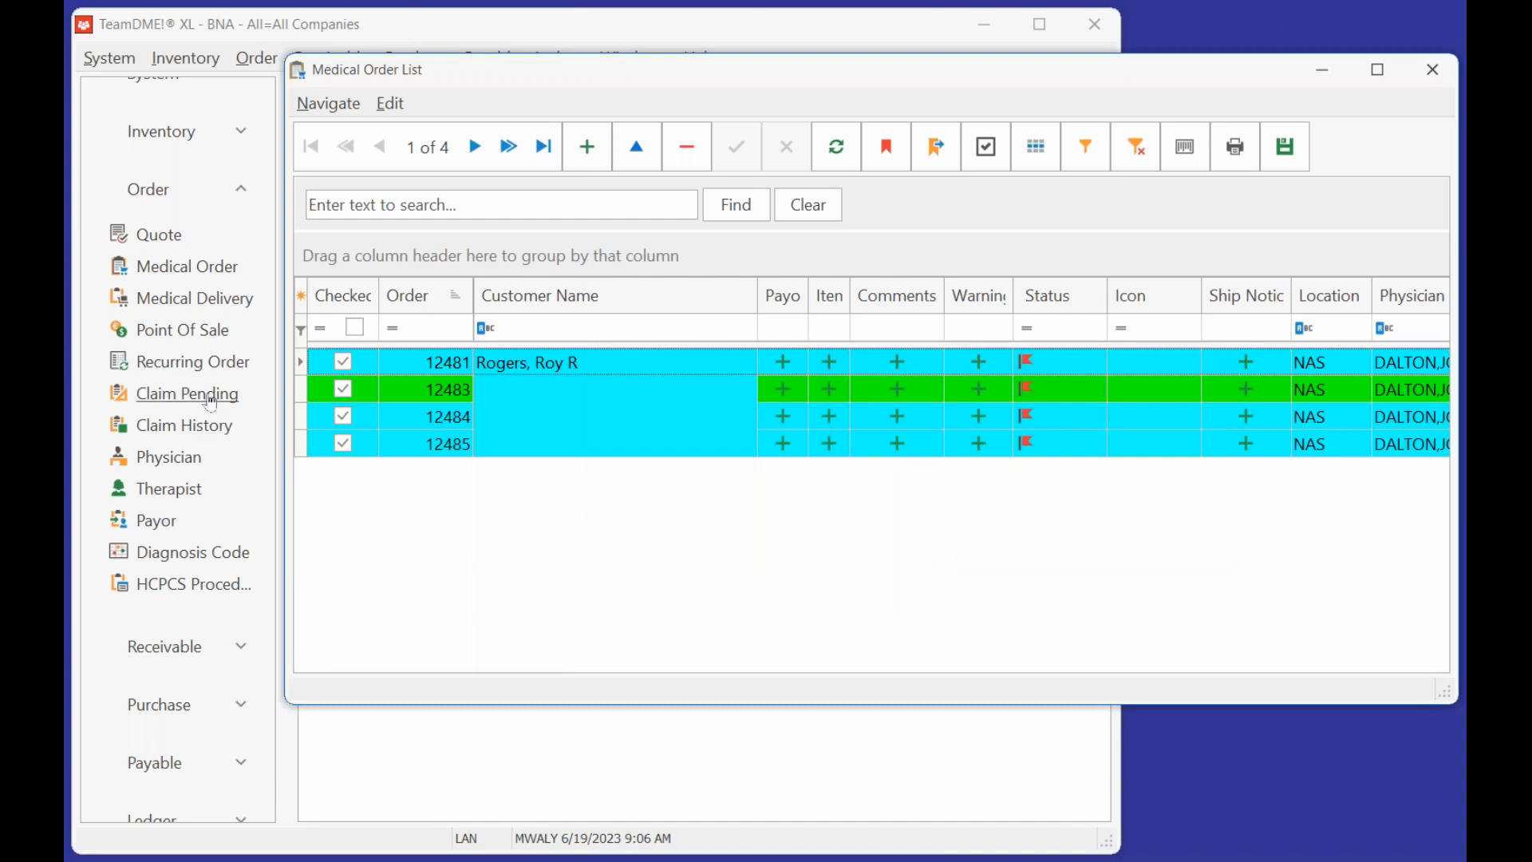
# Show all medical orders again, review the line item in the gray-highlighted order, and close it.
pyautogui.click(984, 145)
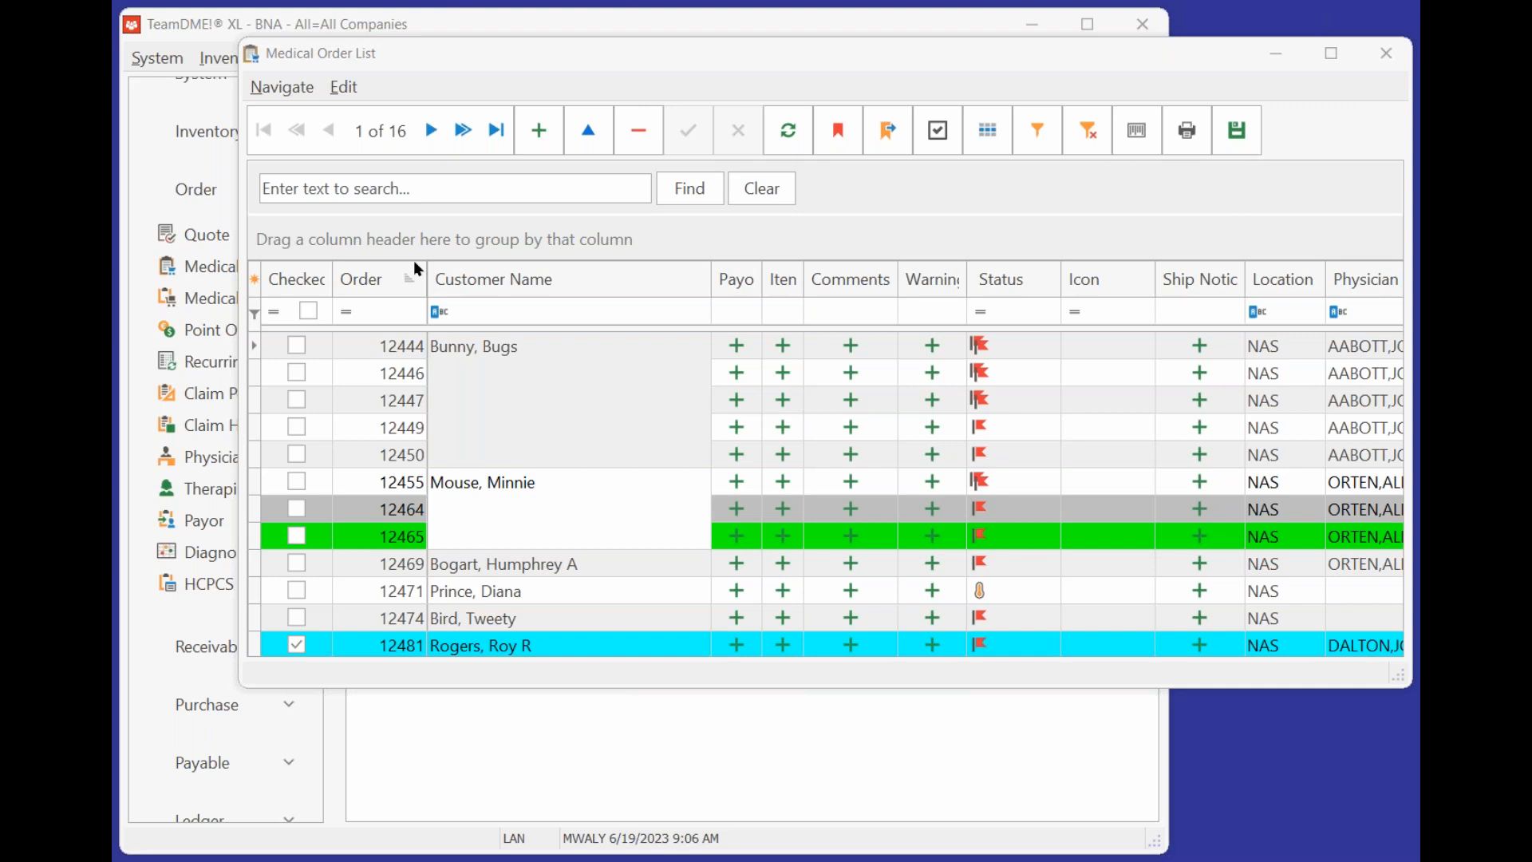
pyautogui.click(1074, 509)
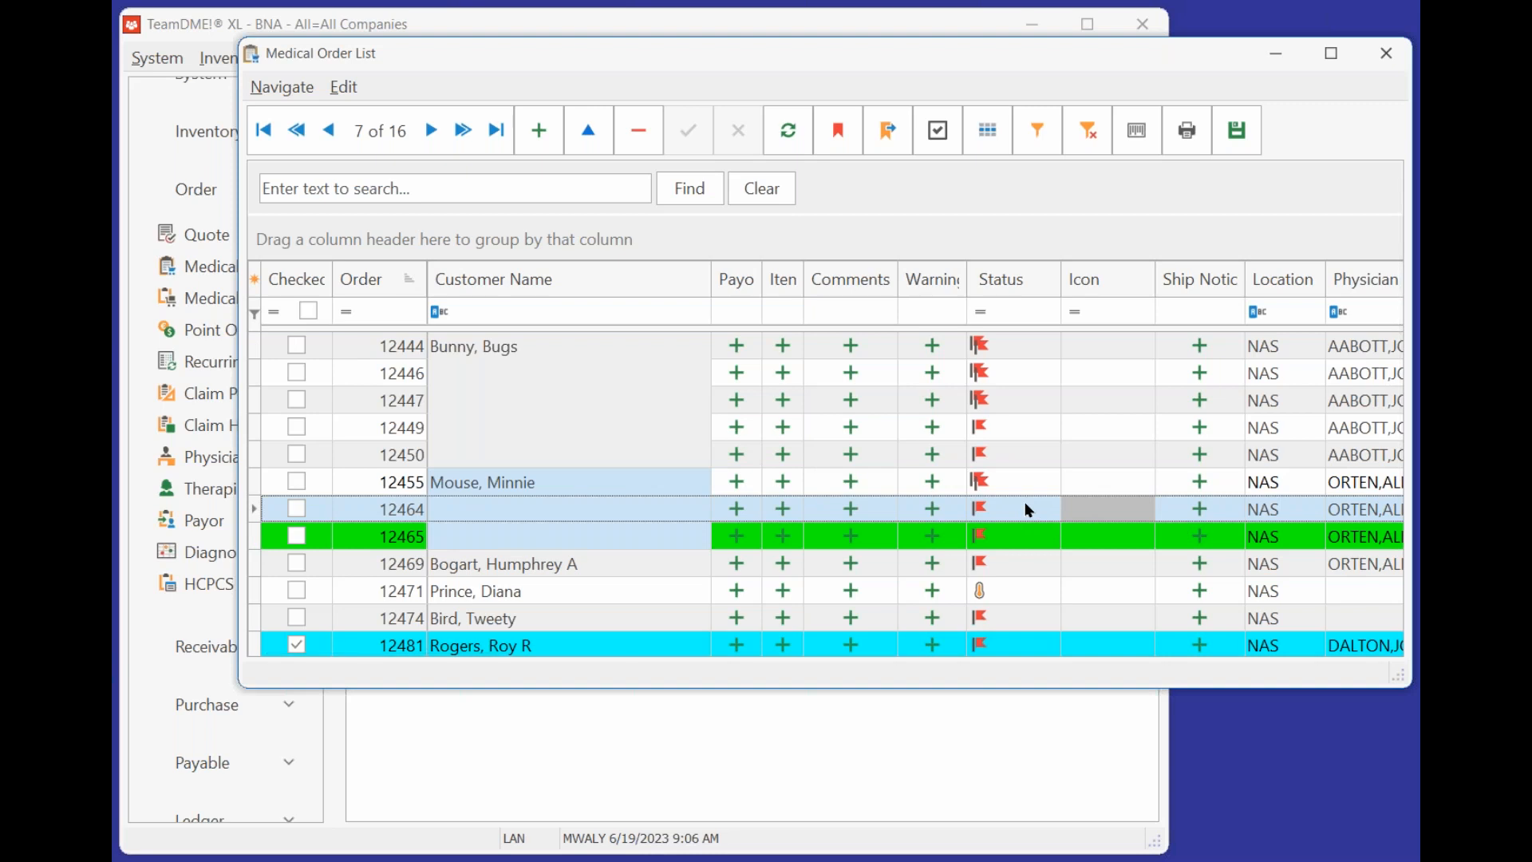
pyautogui.click(1025, 503)
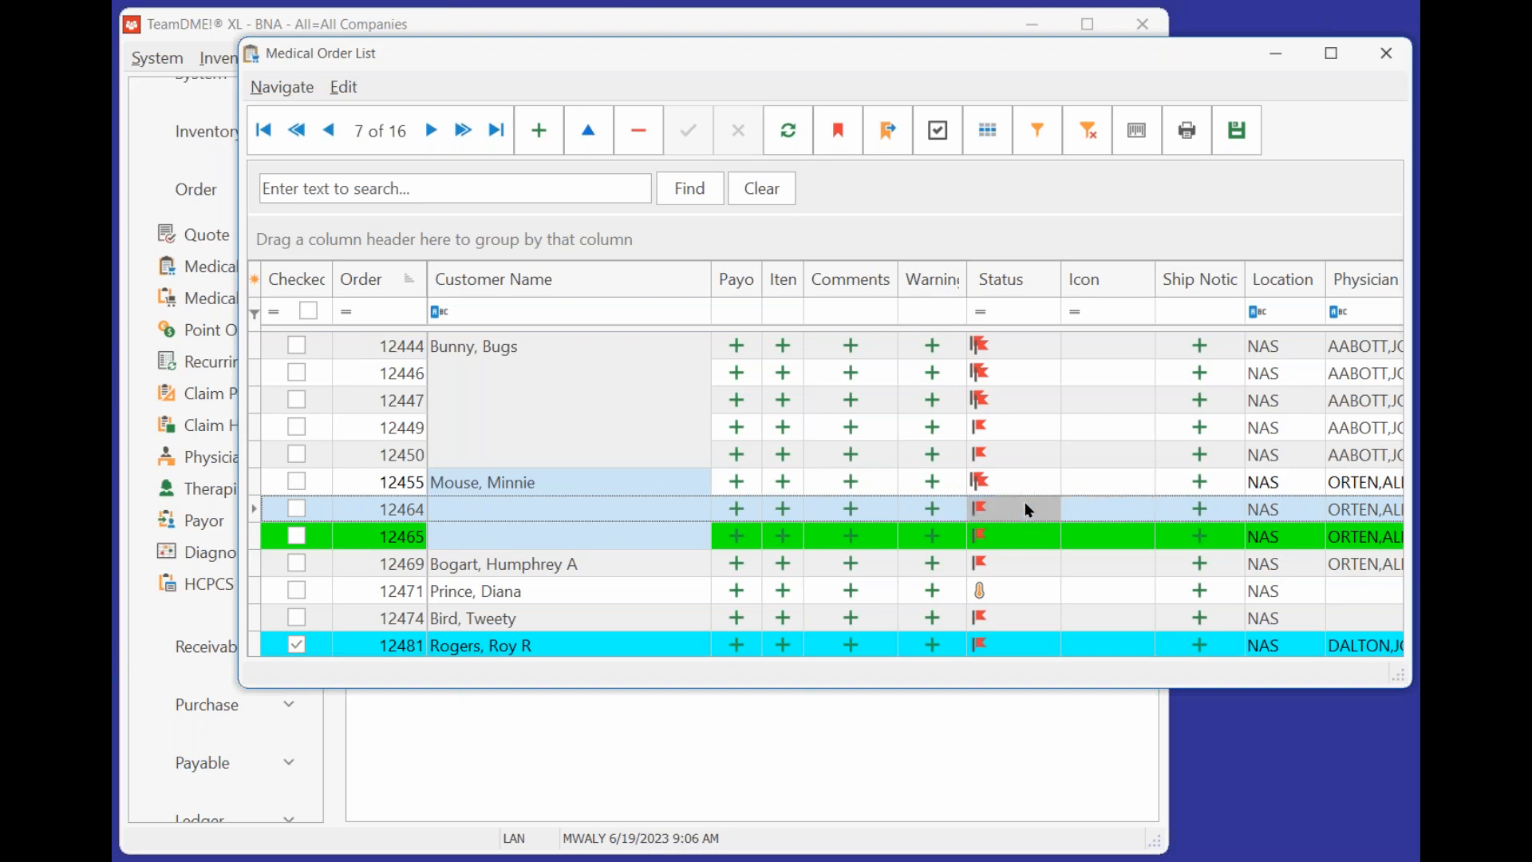
pyautogui.doubleClick(1025, 501)
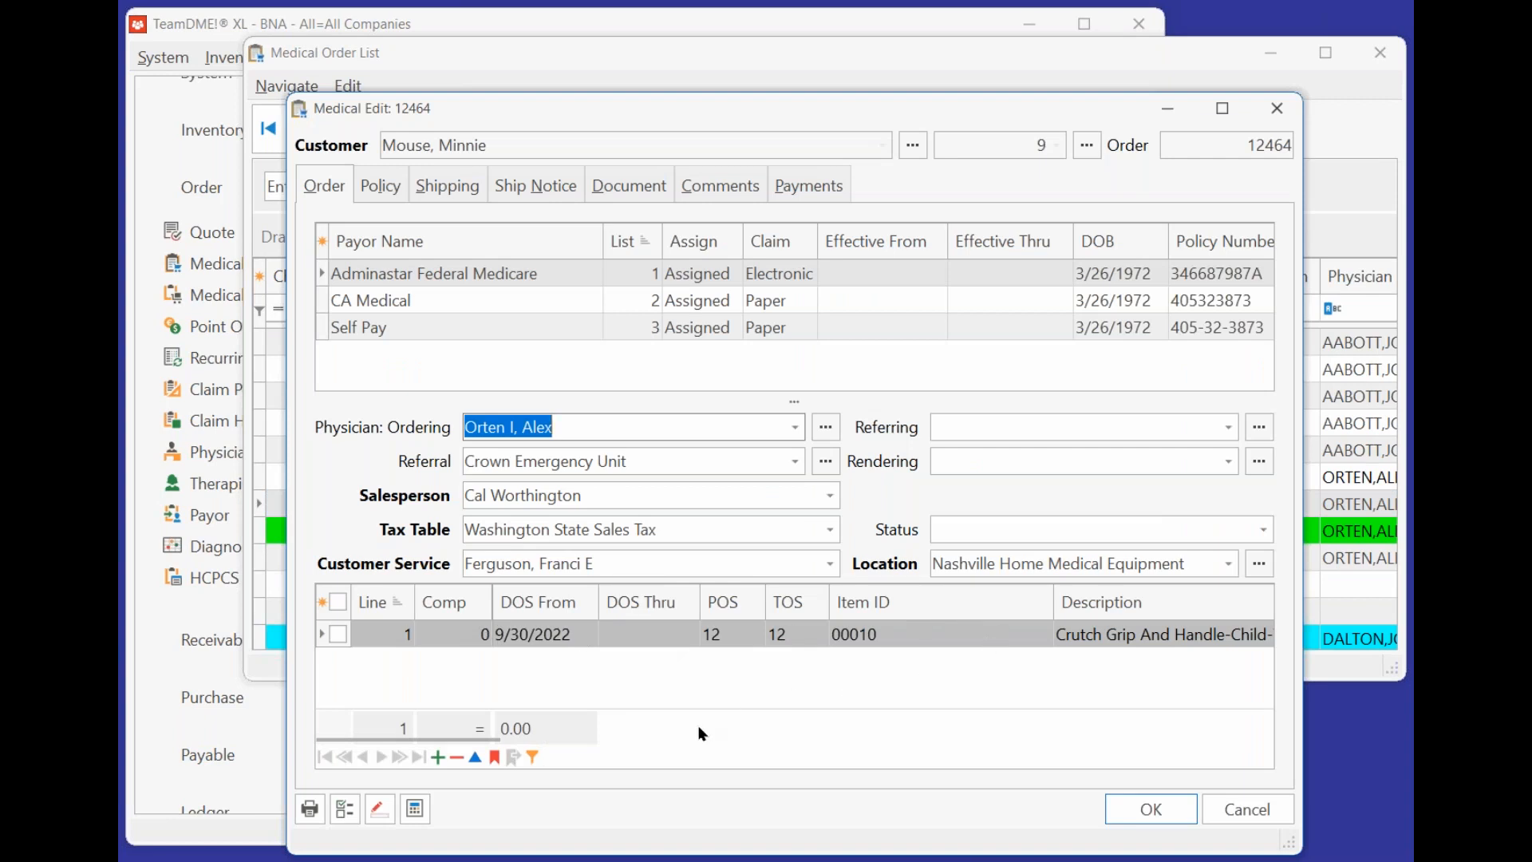
pyautogui.click(1163, 810)
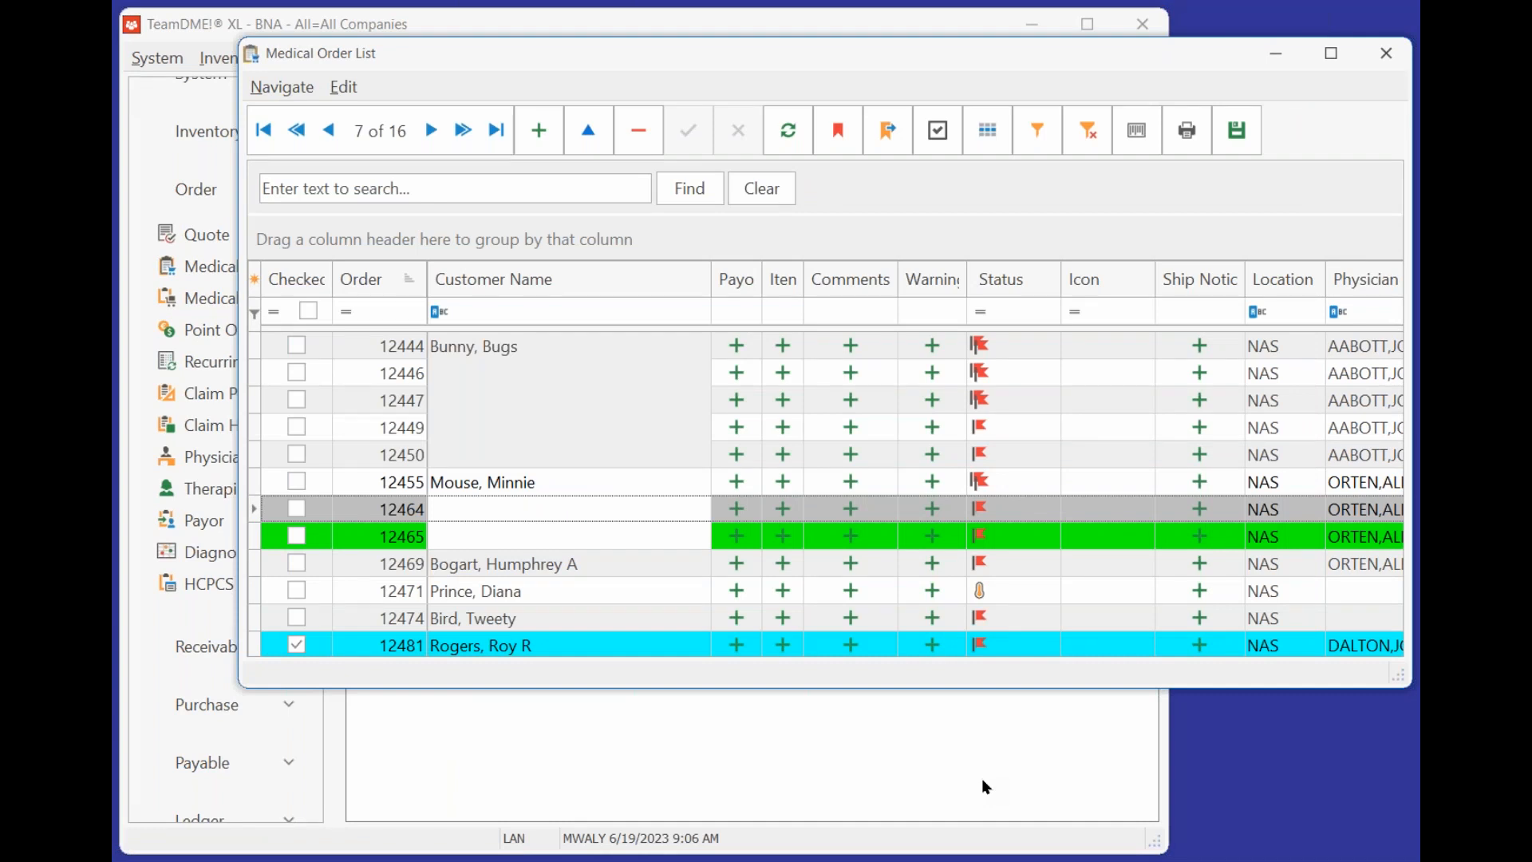
# Open the last customer's unchecked, unhighlighted order, between the first blue and the green one.
pyautogui.moveTo(1393, 335); pyautogui.dragTo(1396, 502)
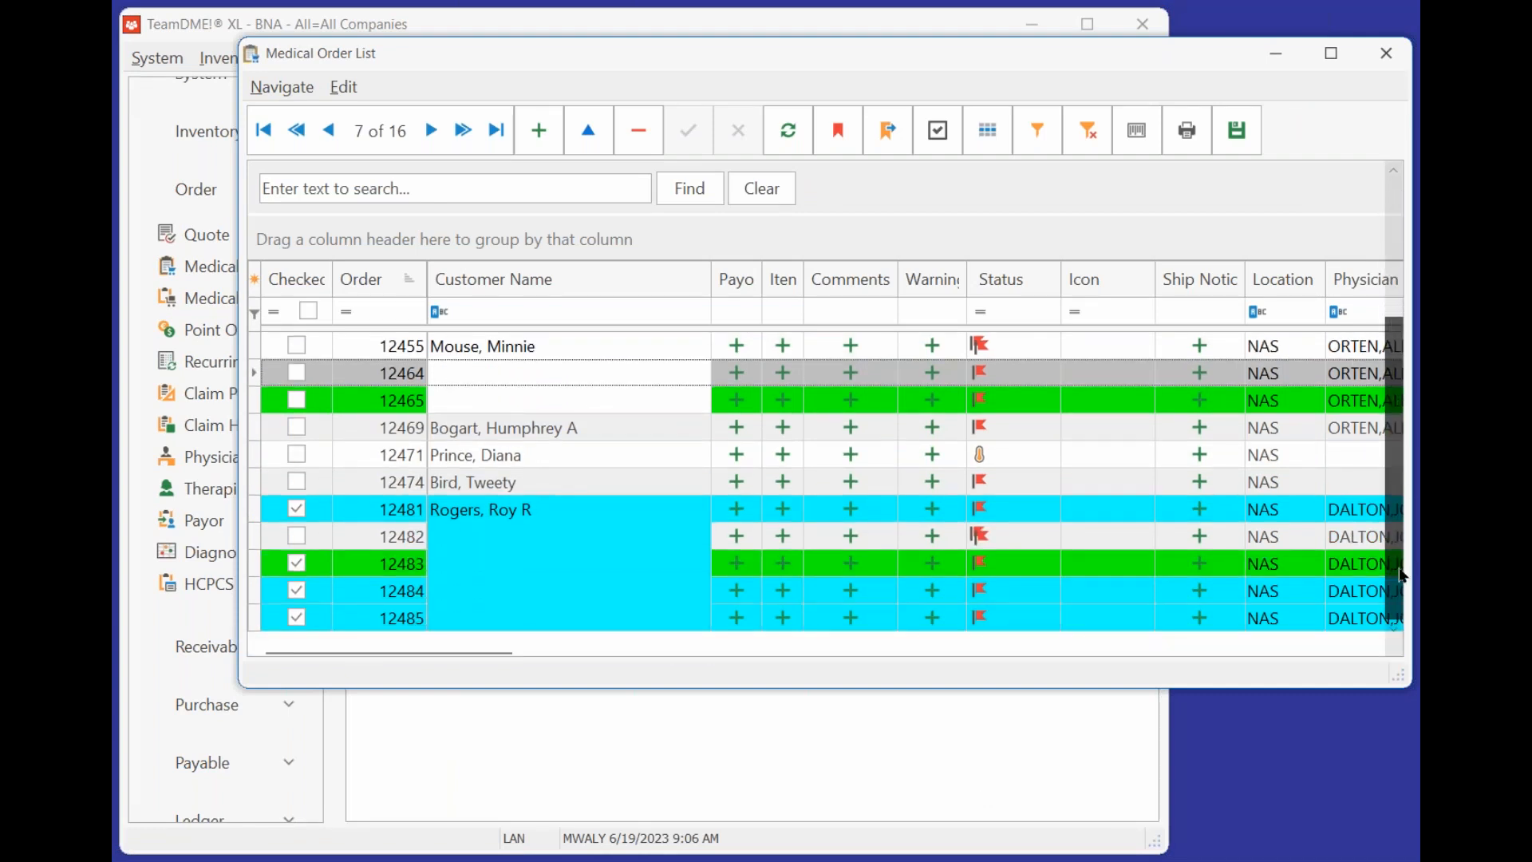
pyautogui.click(1021, 540)
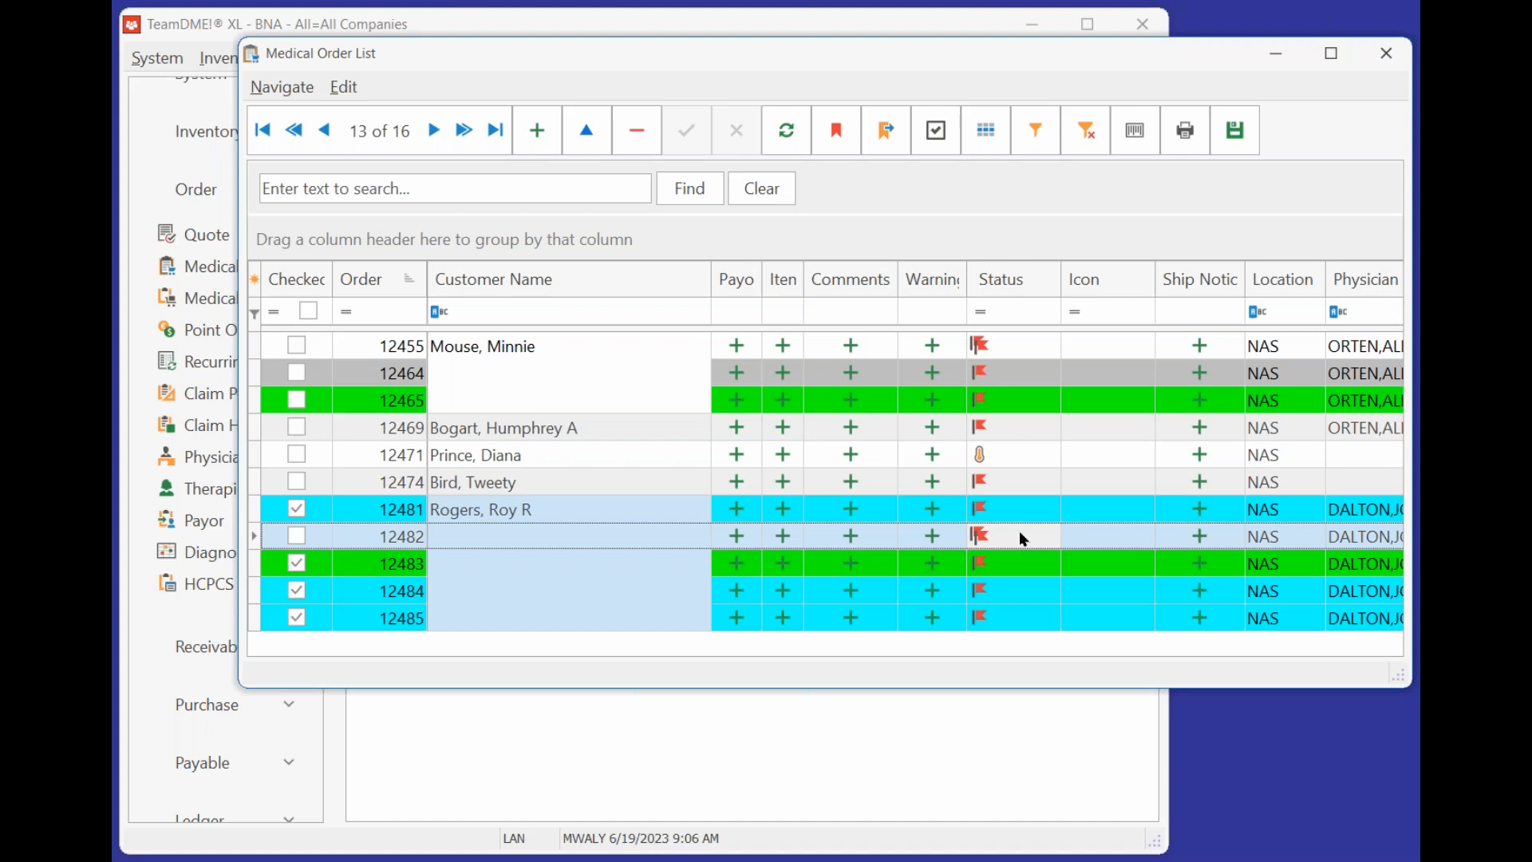
pyautogui.doubleClick(1018, 530)
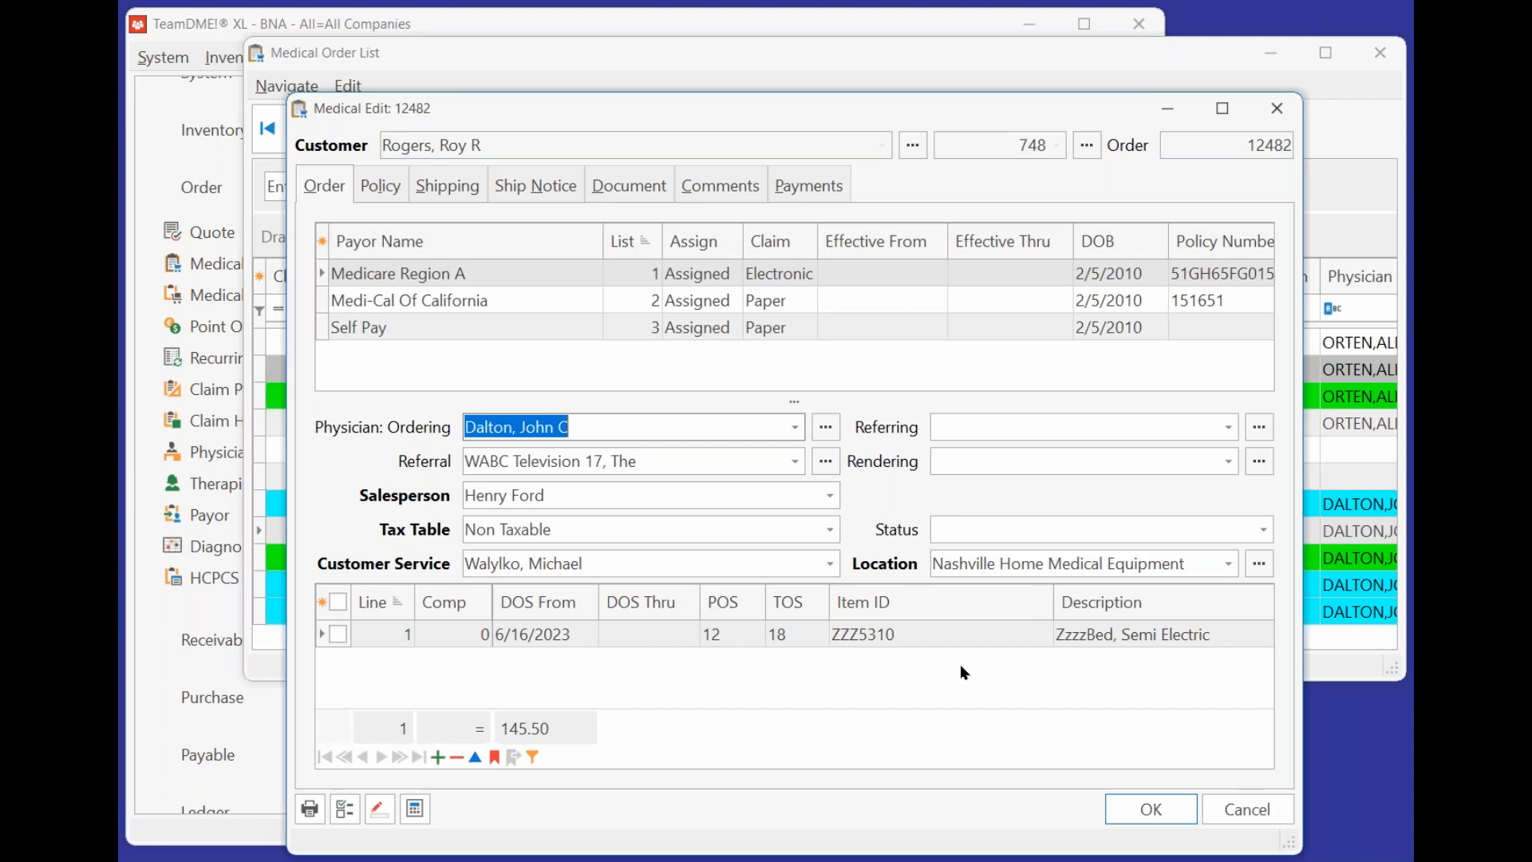
# Replace the item on line 1 of the order with 5310, Hospital bed, semi electric, and save the line.
pyautogui.click(914, 632)
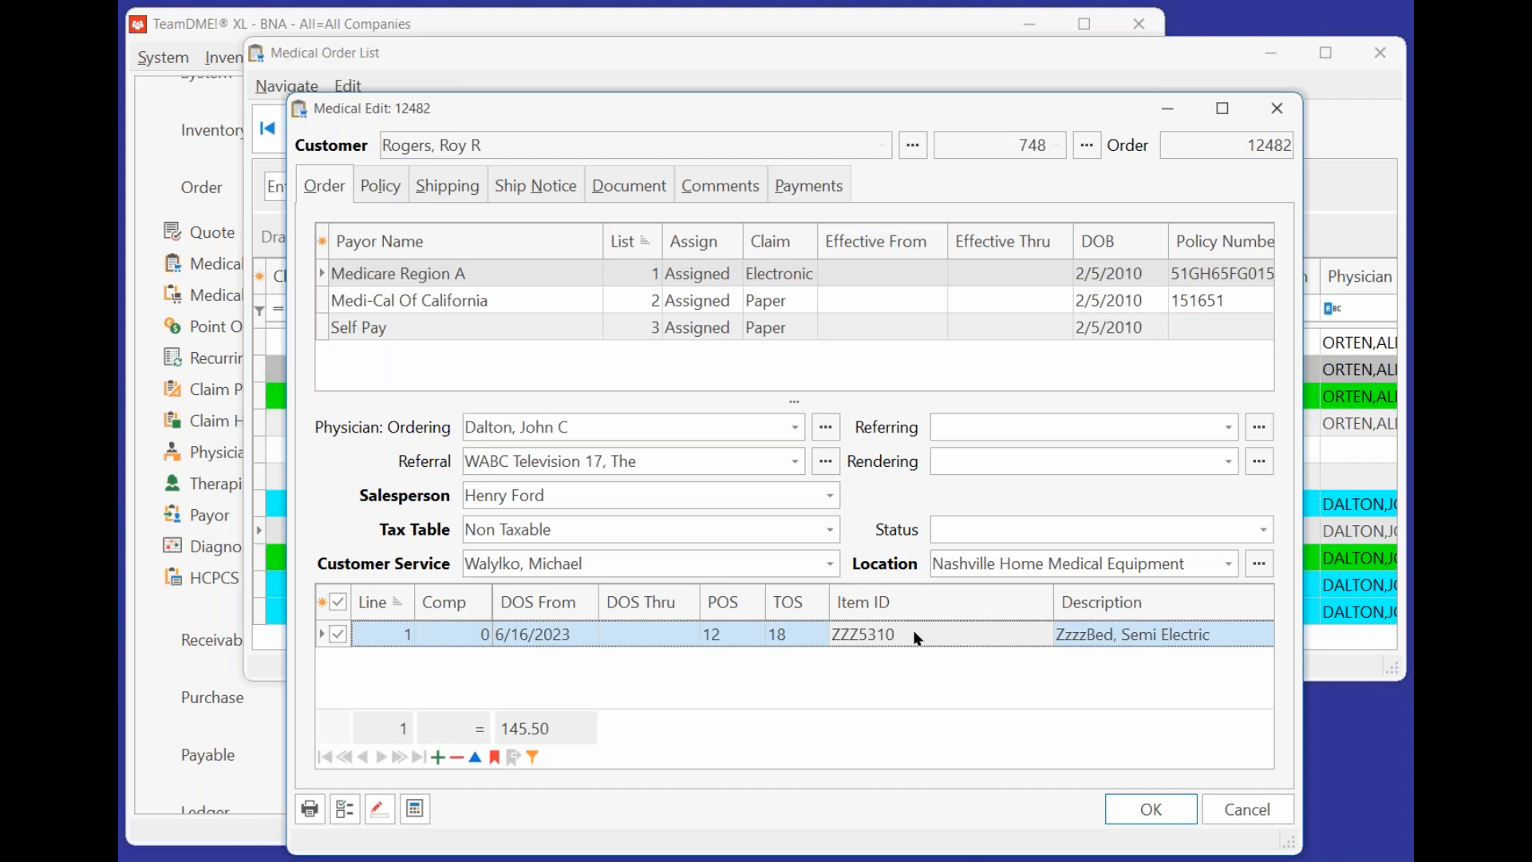
pyautogui.doubleClick(914, 632)
pyautogui.click(576, 153)
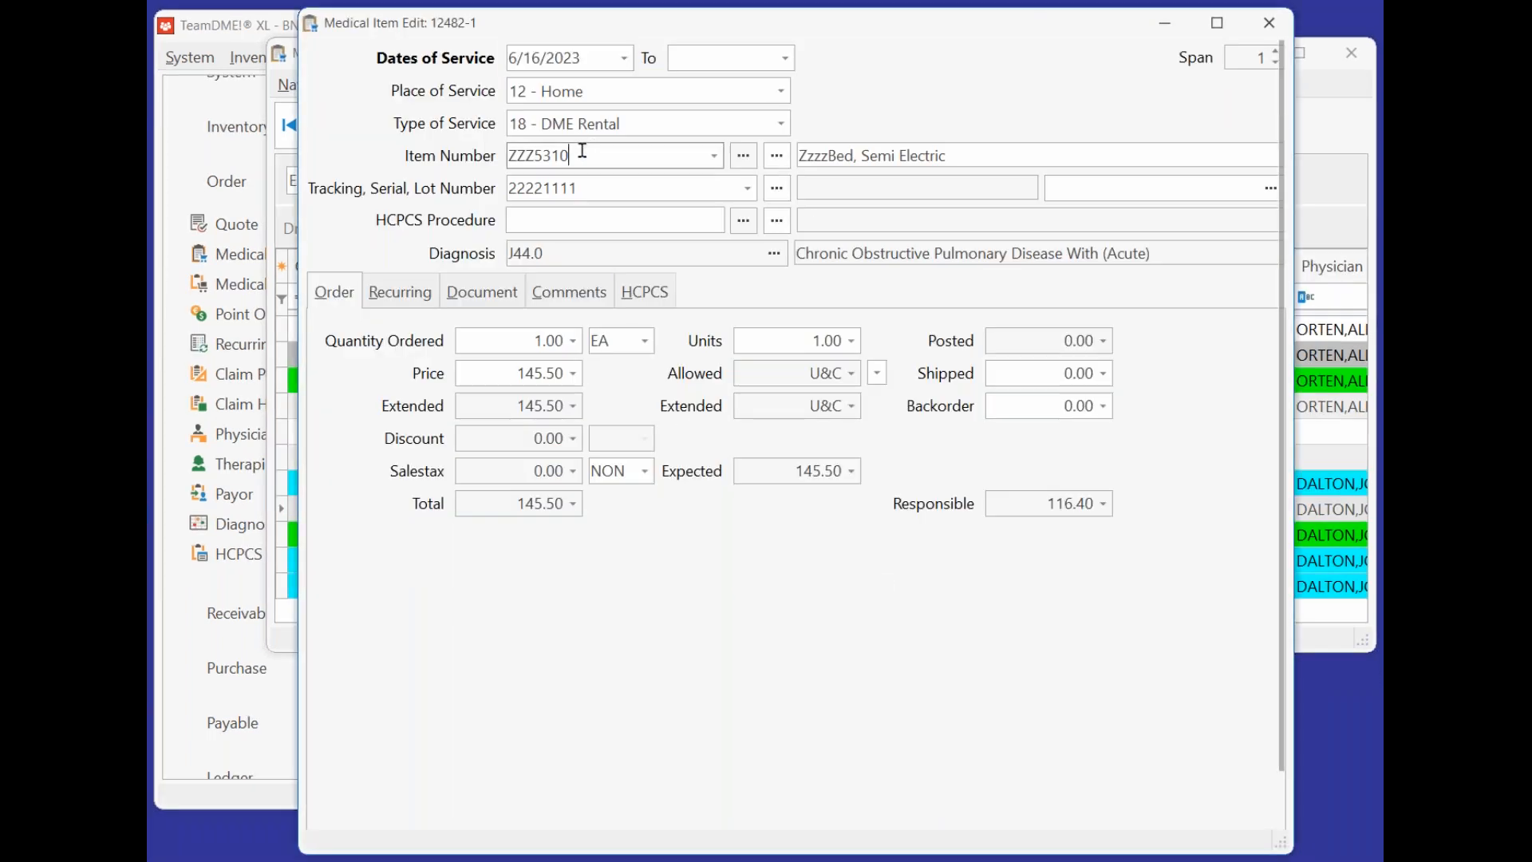
pyautogui.moveTo(582, 151); pyautogui.dragTo(425, 154)
pyautogui.write('5310')
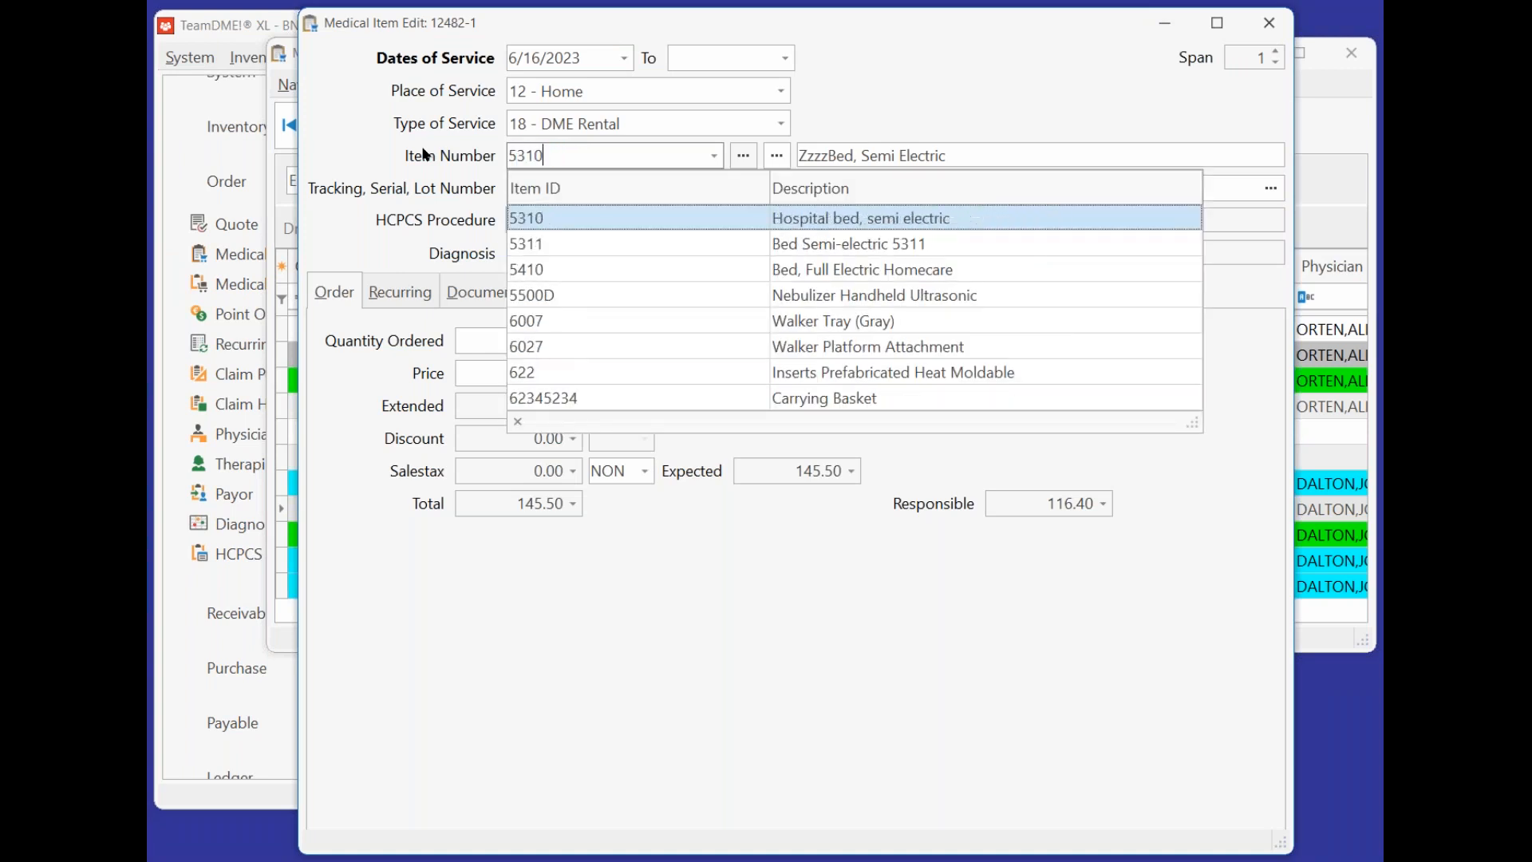
pyautogui.press('Return')
pyautogui.press('Tab')
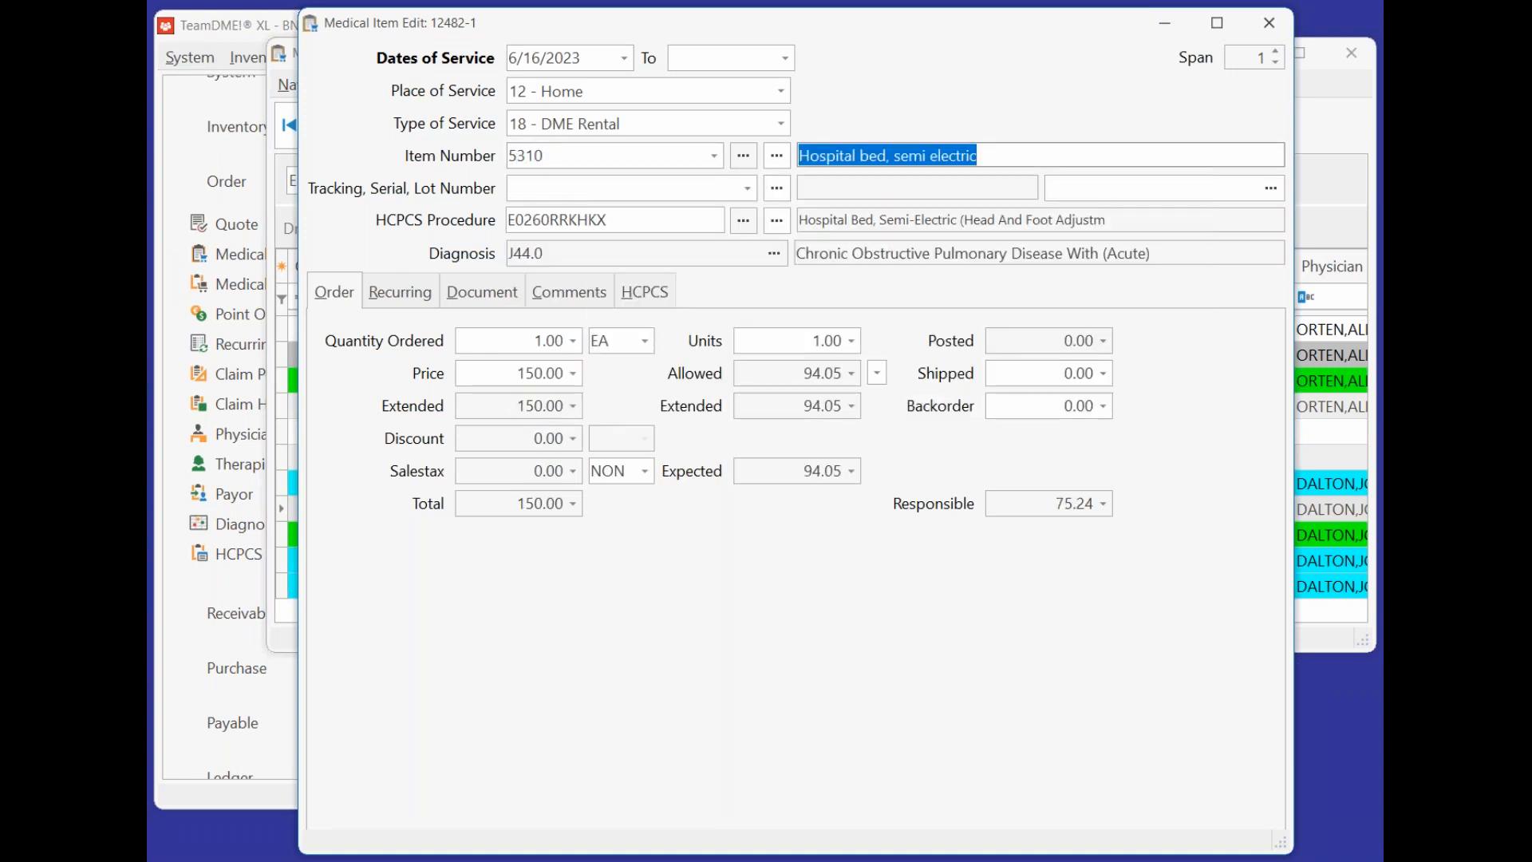
pyautogui.press('Tab')
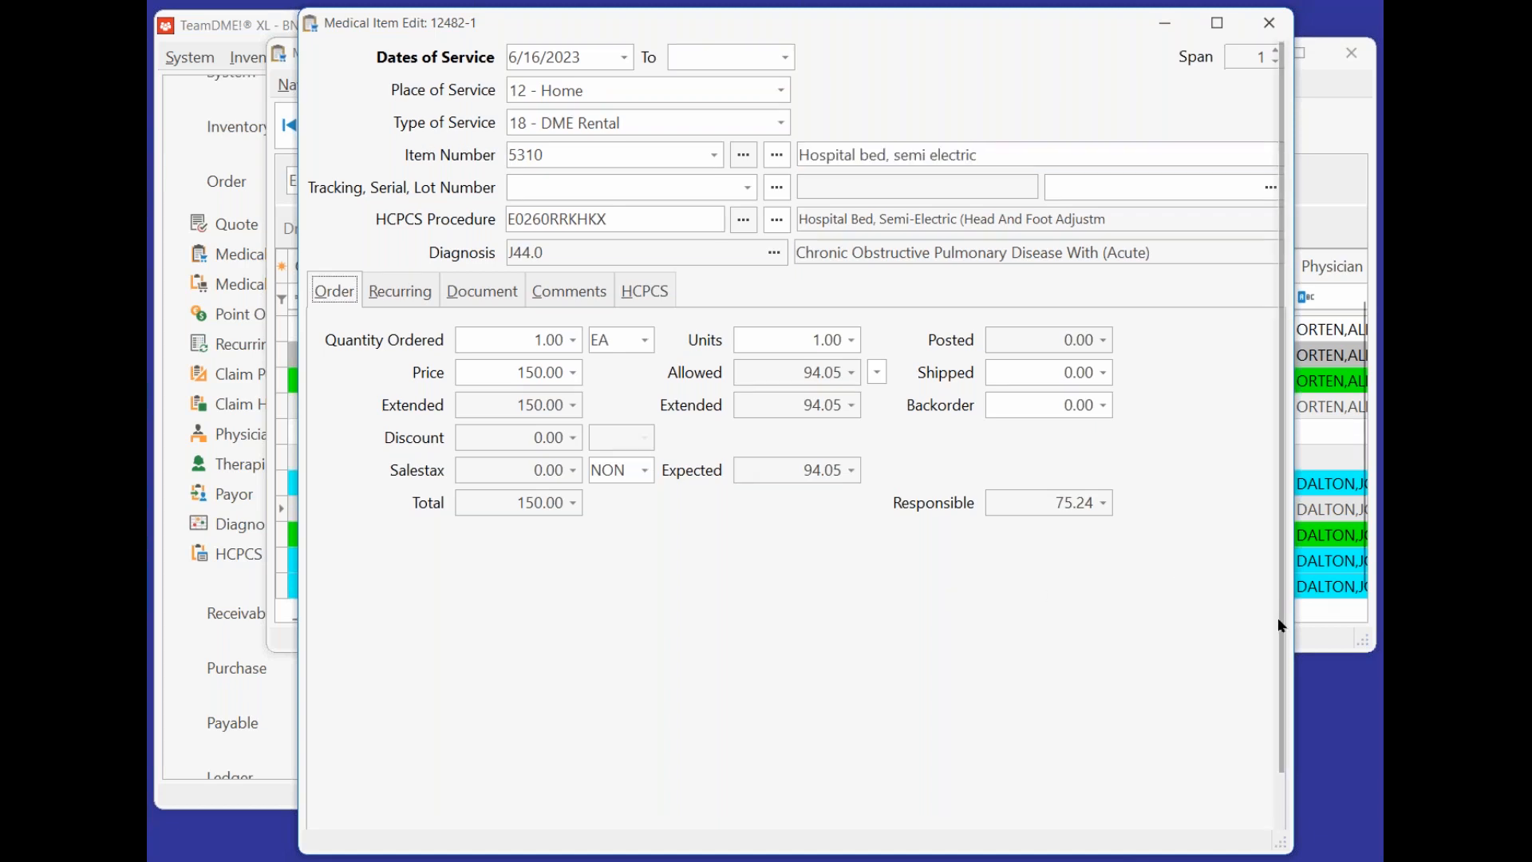
pyautogui.scroll(-1, 1276, 611)
pyautogui.click(1133, 811)
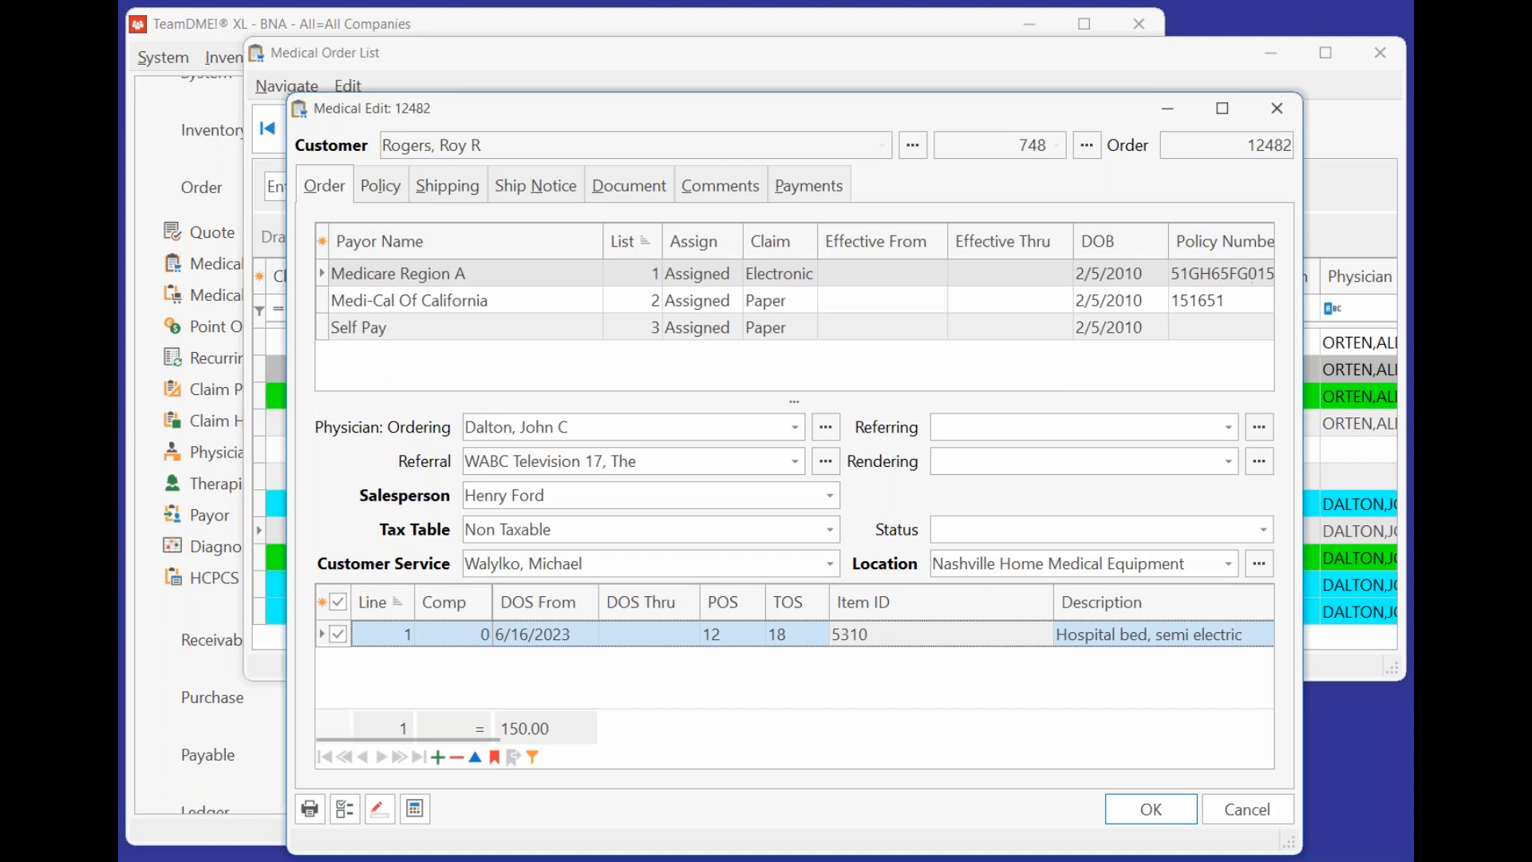
# Save the corrected medical order, close the medical order list, and open the purchase order list.
pyautogui.click(1150, 809)
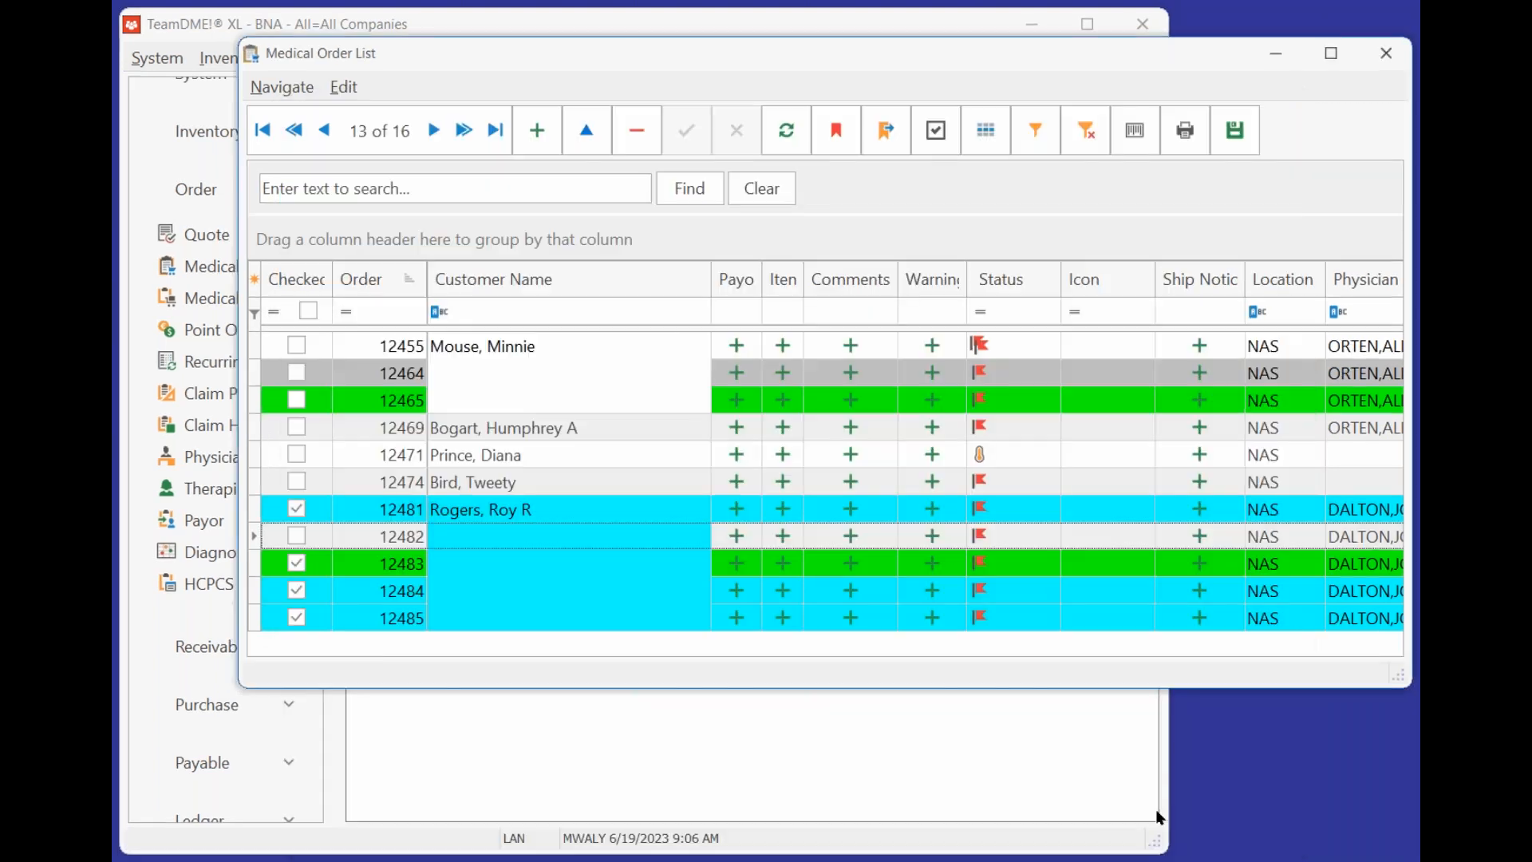
pyautogui.click(1386, 53)
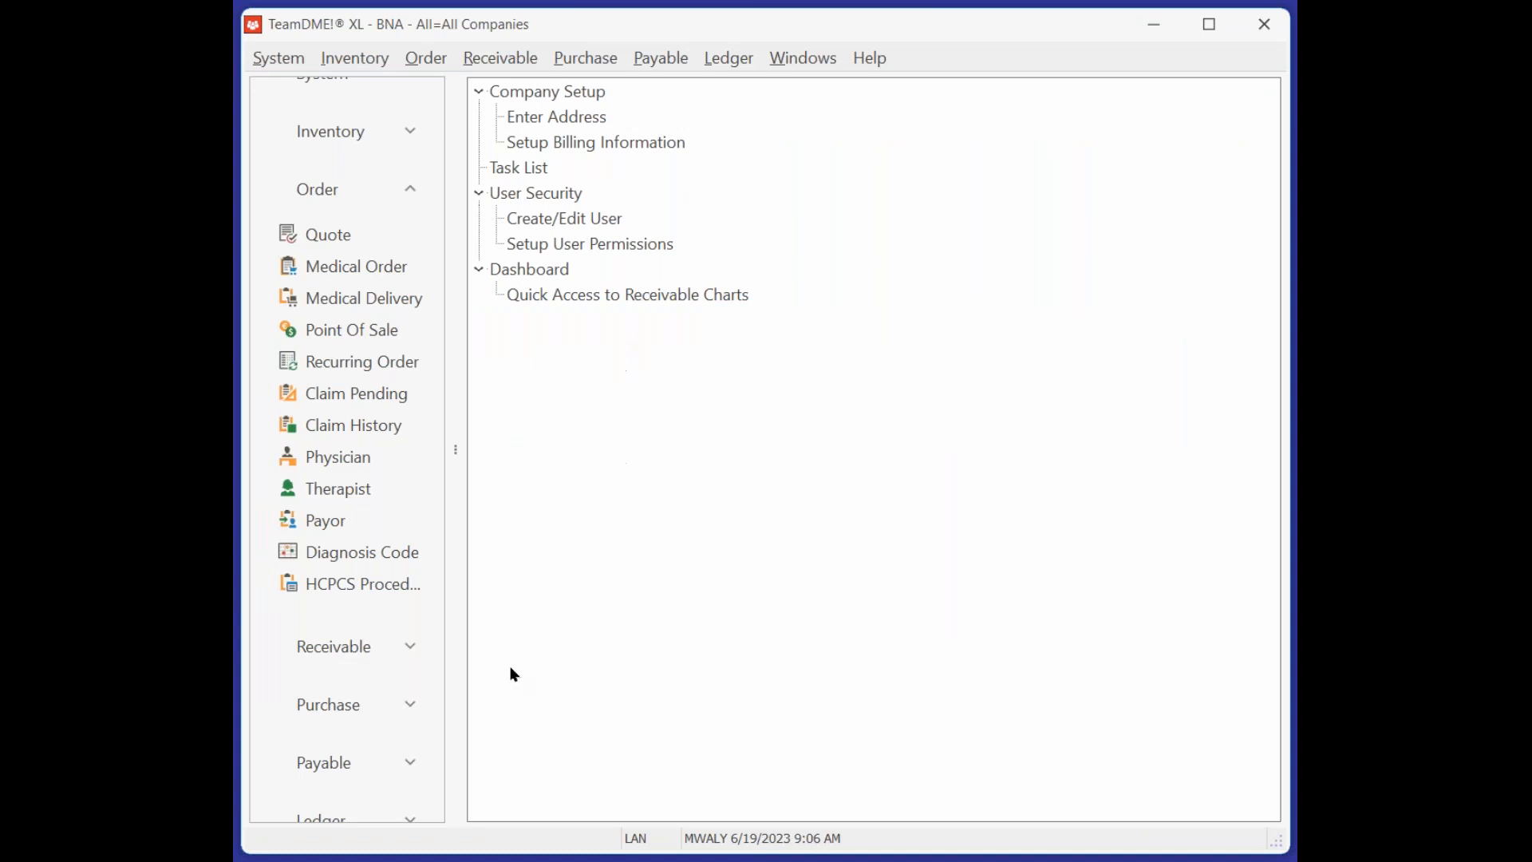
pyautogui.click(327, 708)
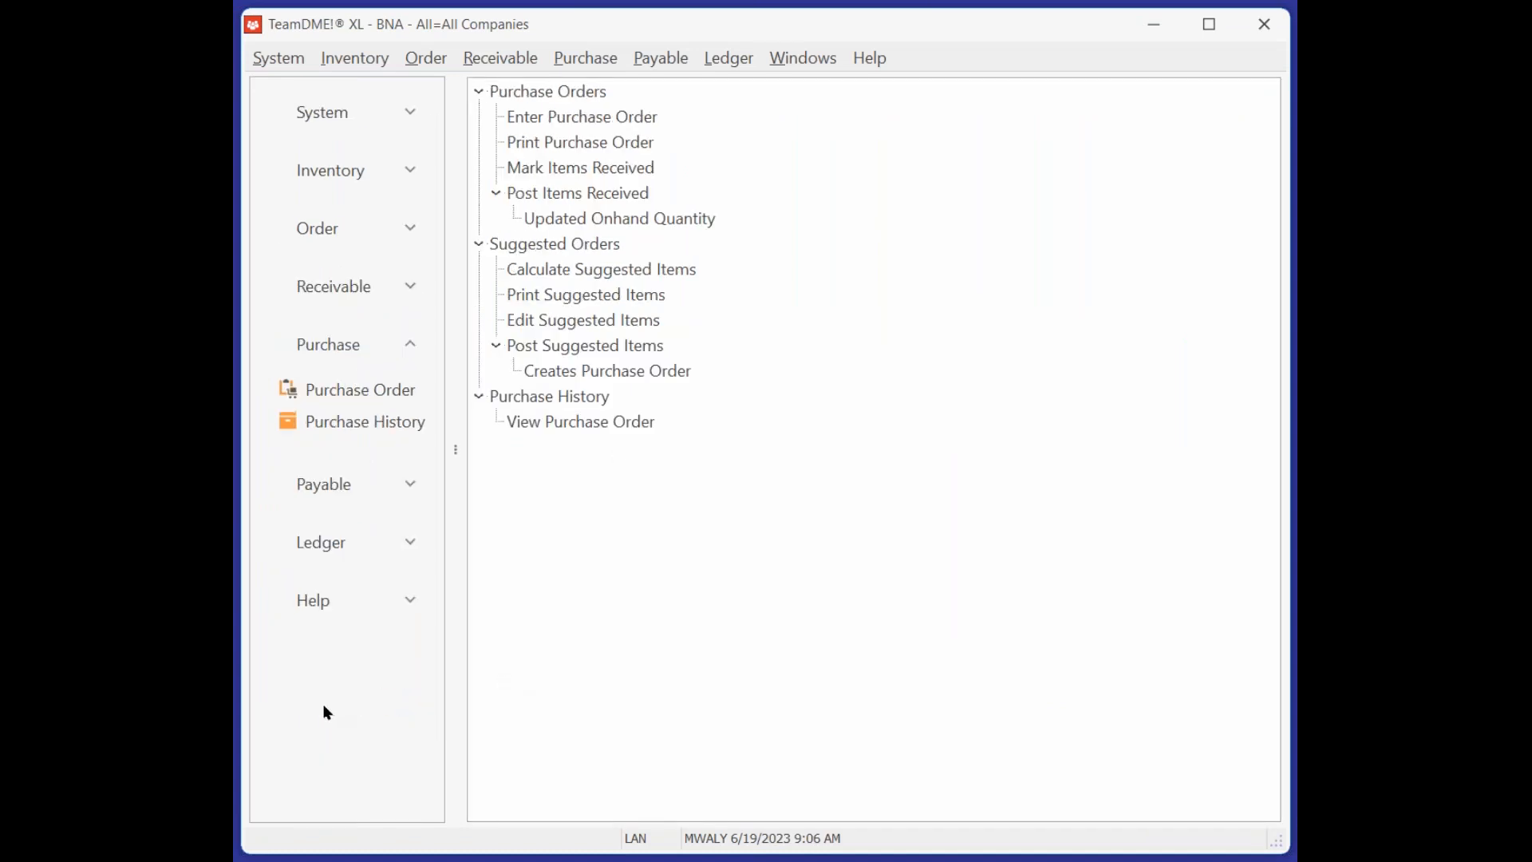
pyautogui.click(345, 390)
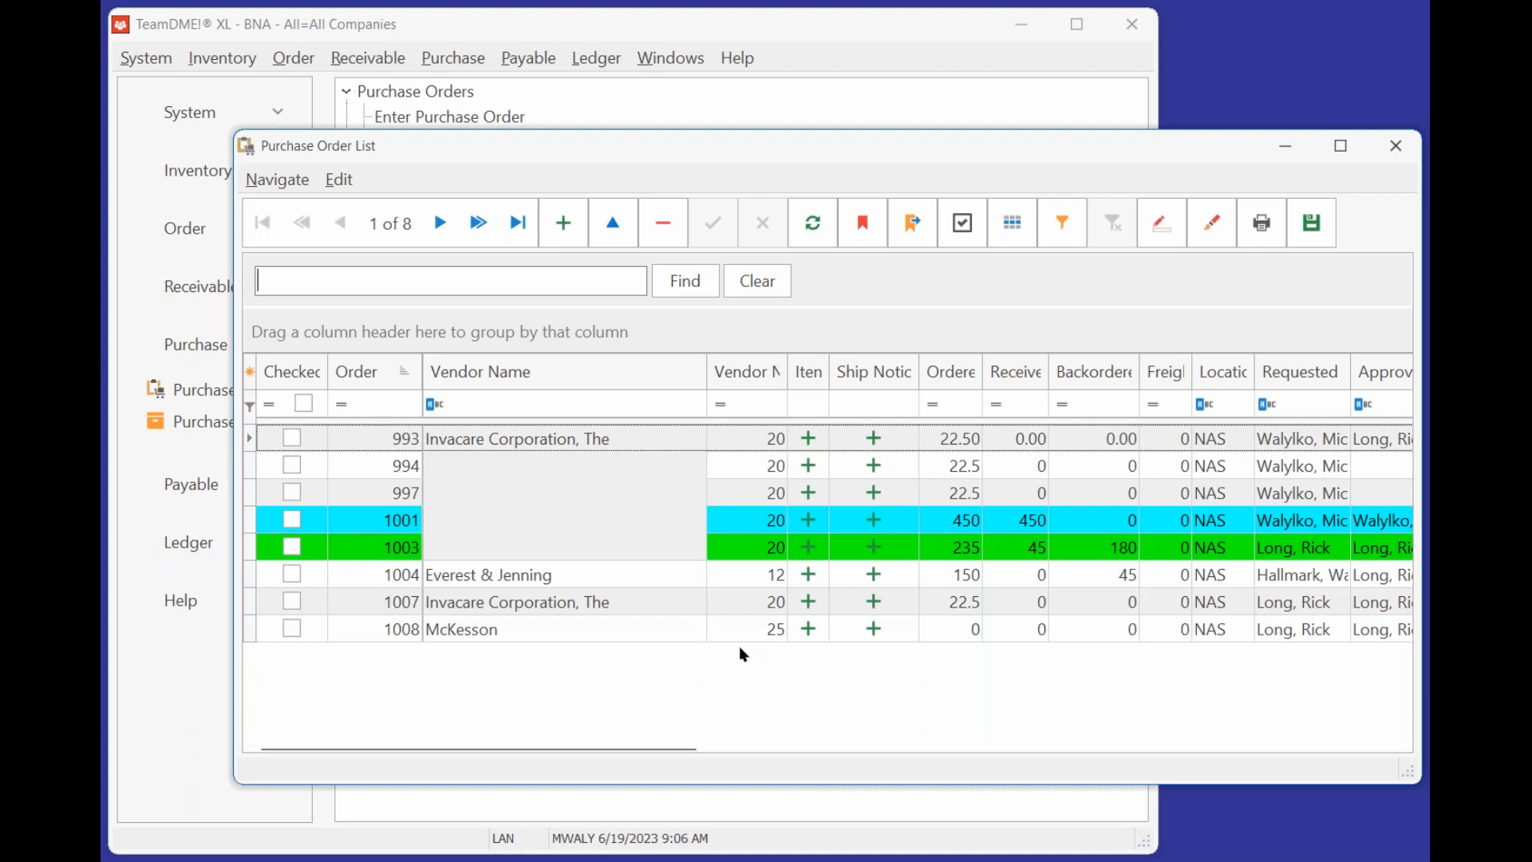
# Start a new purchase order for the vendor Invacare Corporation, The.
pyautogui.click(563, 226)
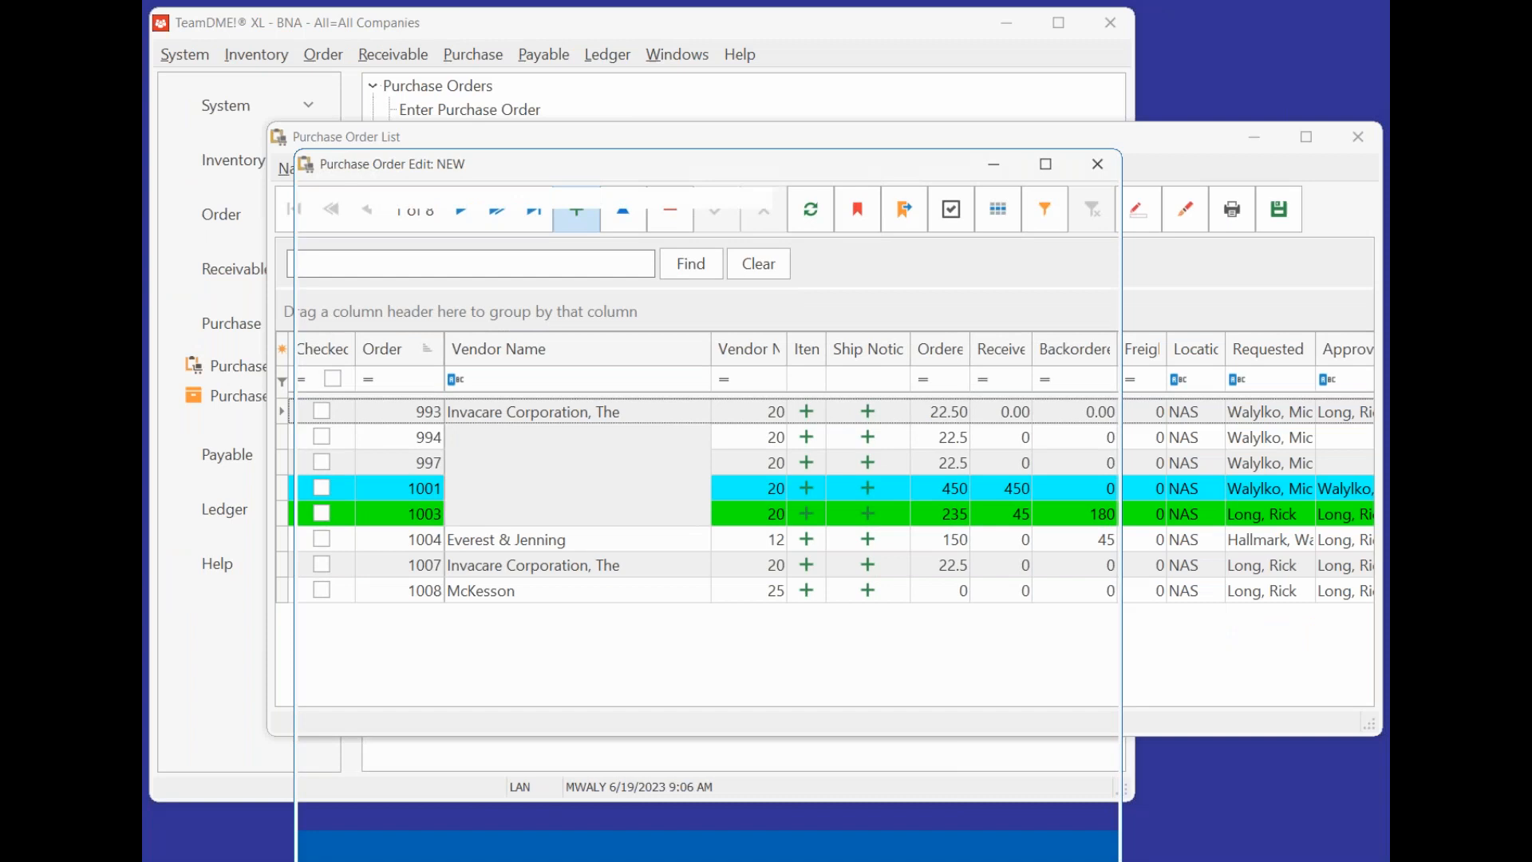
pyautogui.write('Invacare Corporation, The')
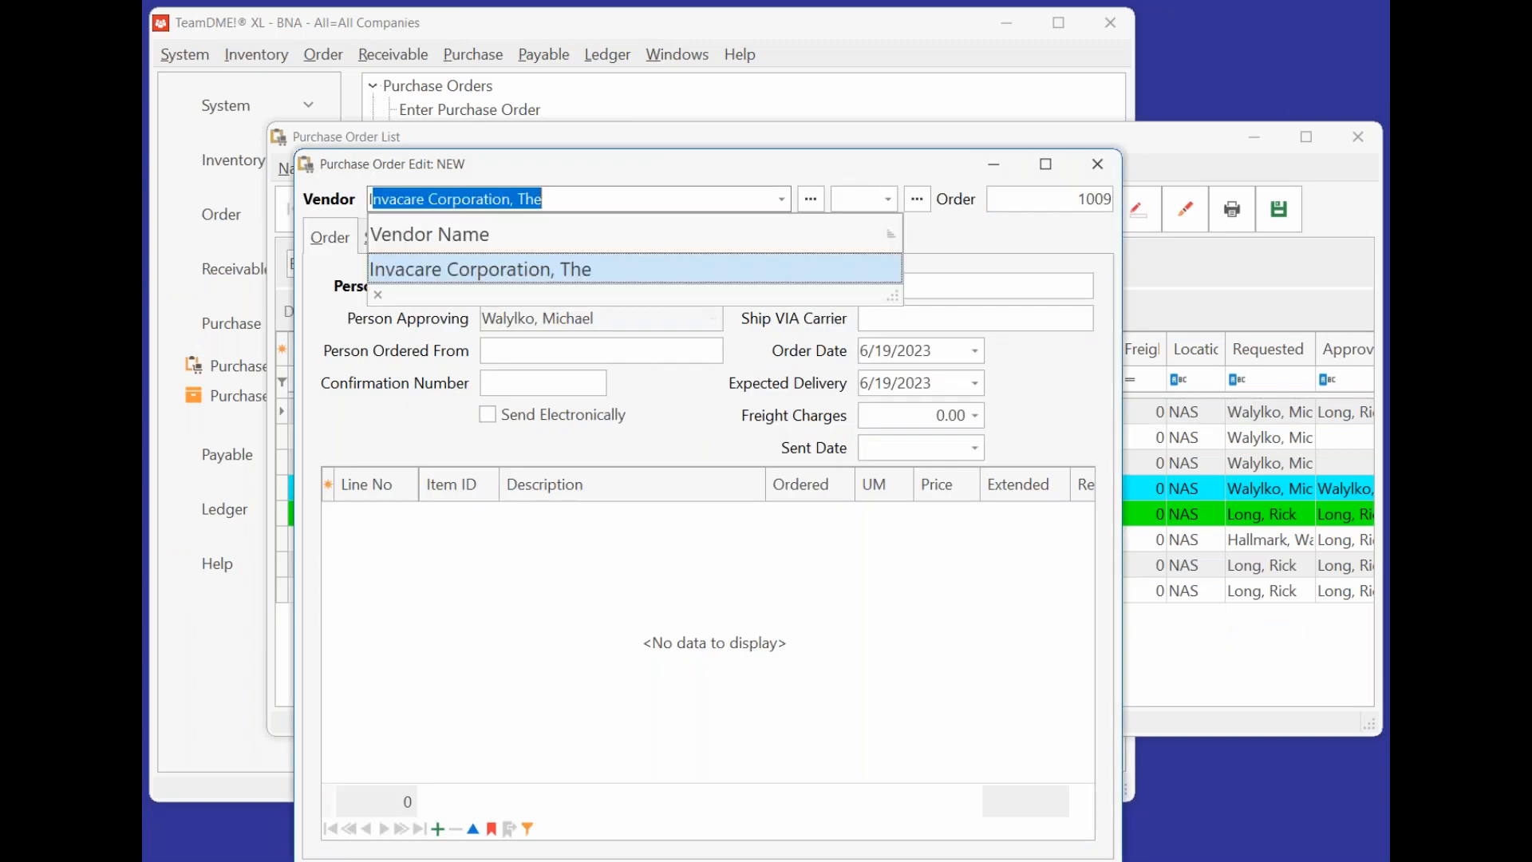
pyautogui.press('Tab')
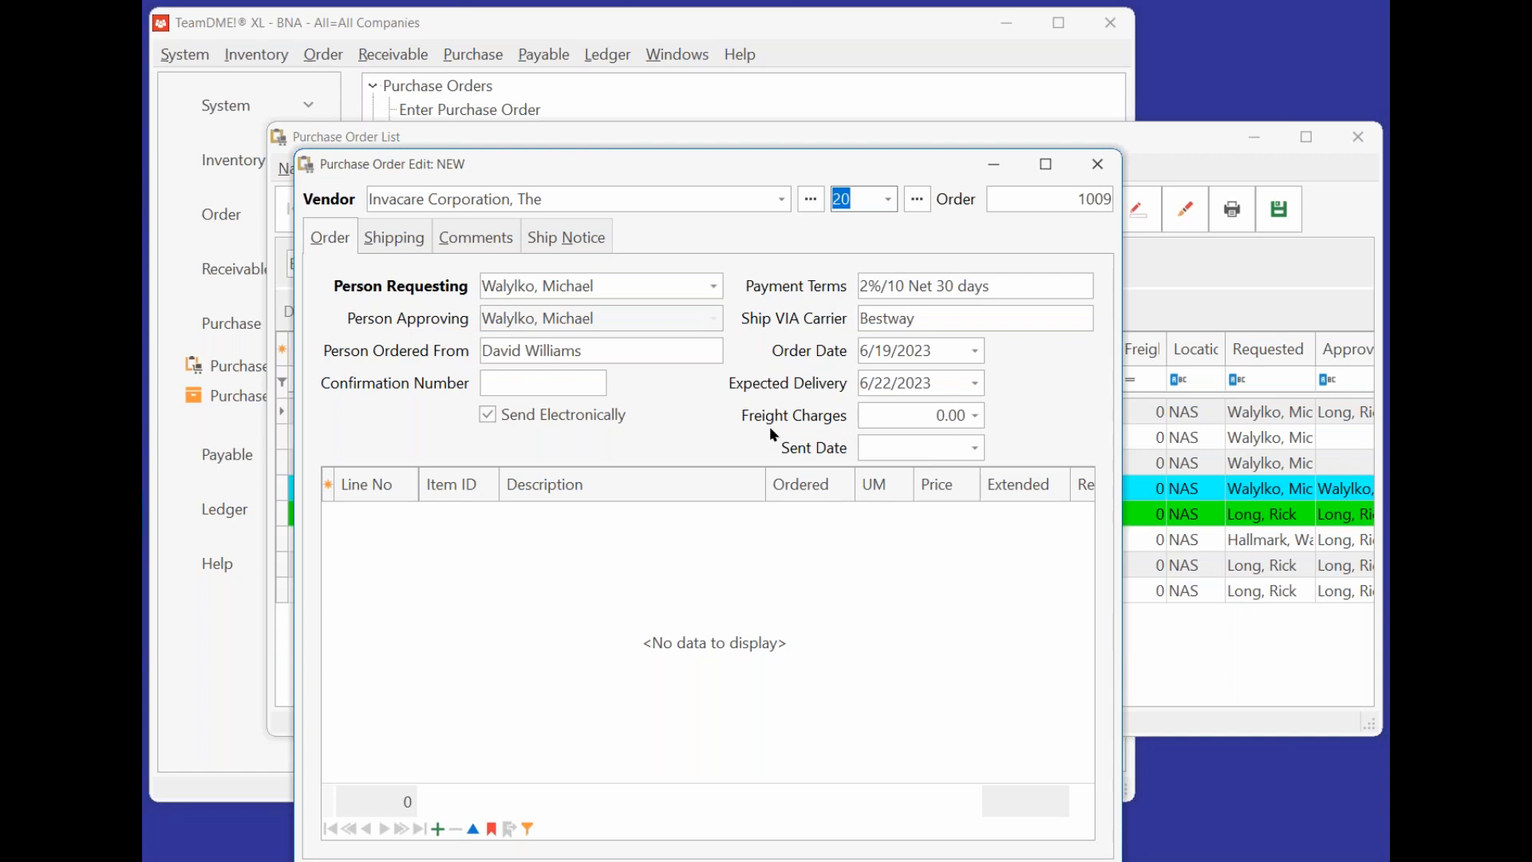
pyautogui.moveTo(559, 194); pyautogui.dragTo(357, 199)
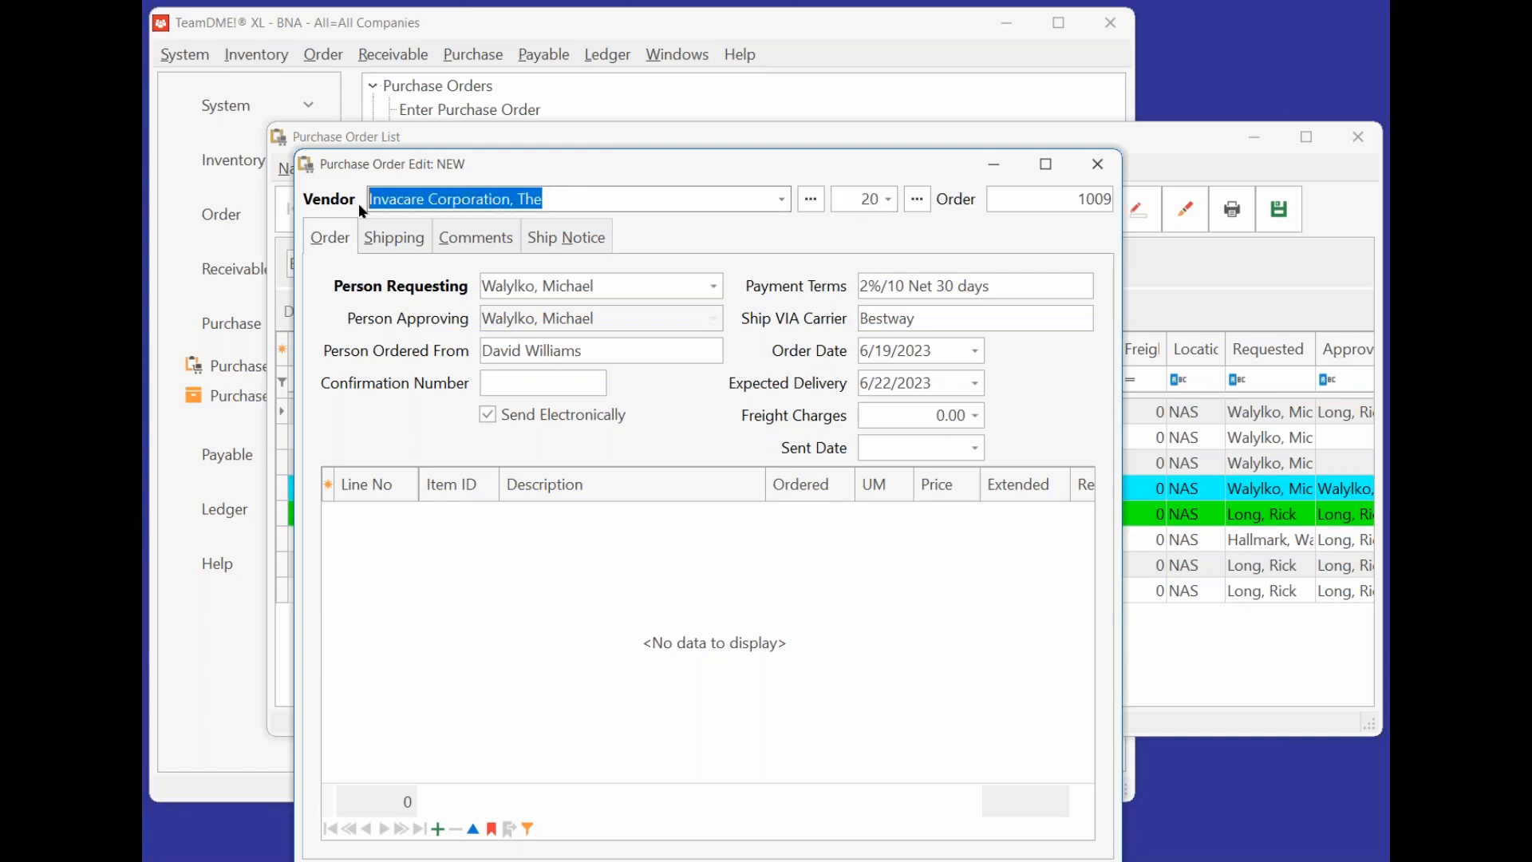
pyautogui.moveTo(644, 159); pyautogui.dragTo(636, 54)
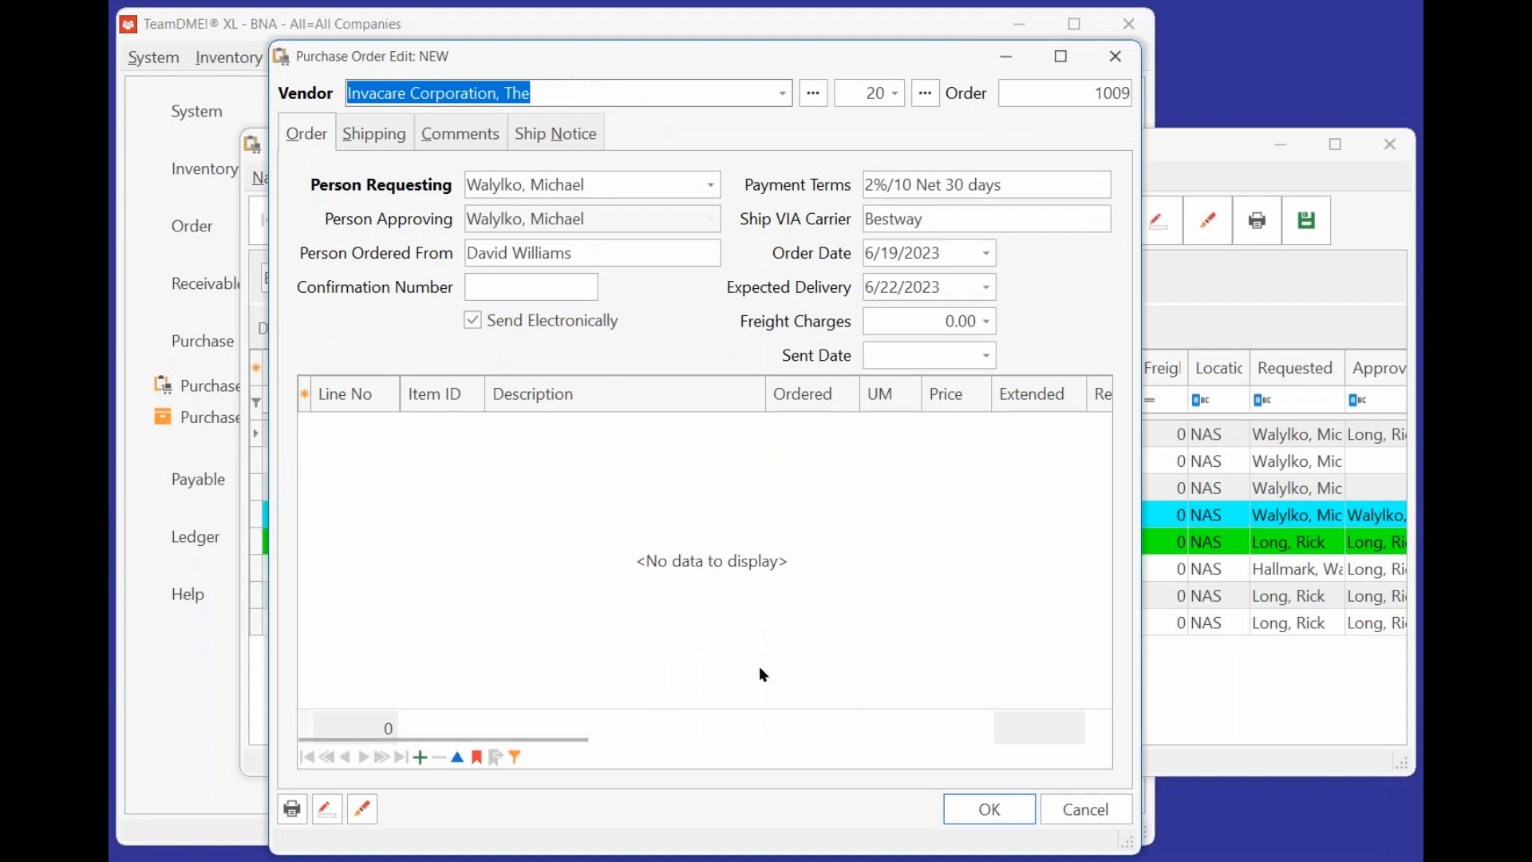
# Add item 5310, Hospital bed, semi electric, to the purchase order and agree to order it from this vendor.
pyautogui.click(420, 756)
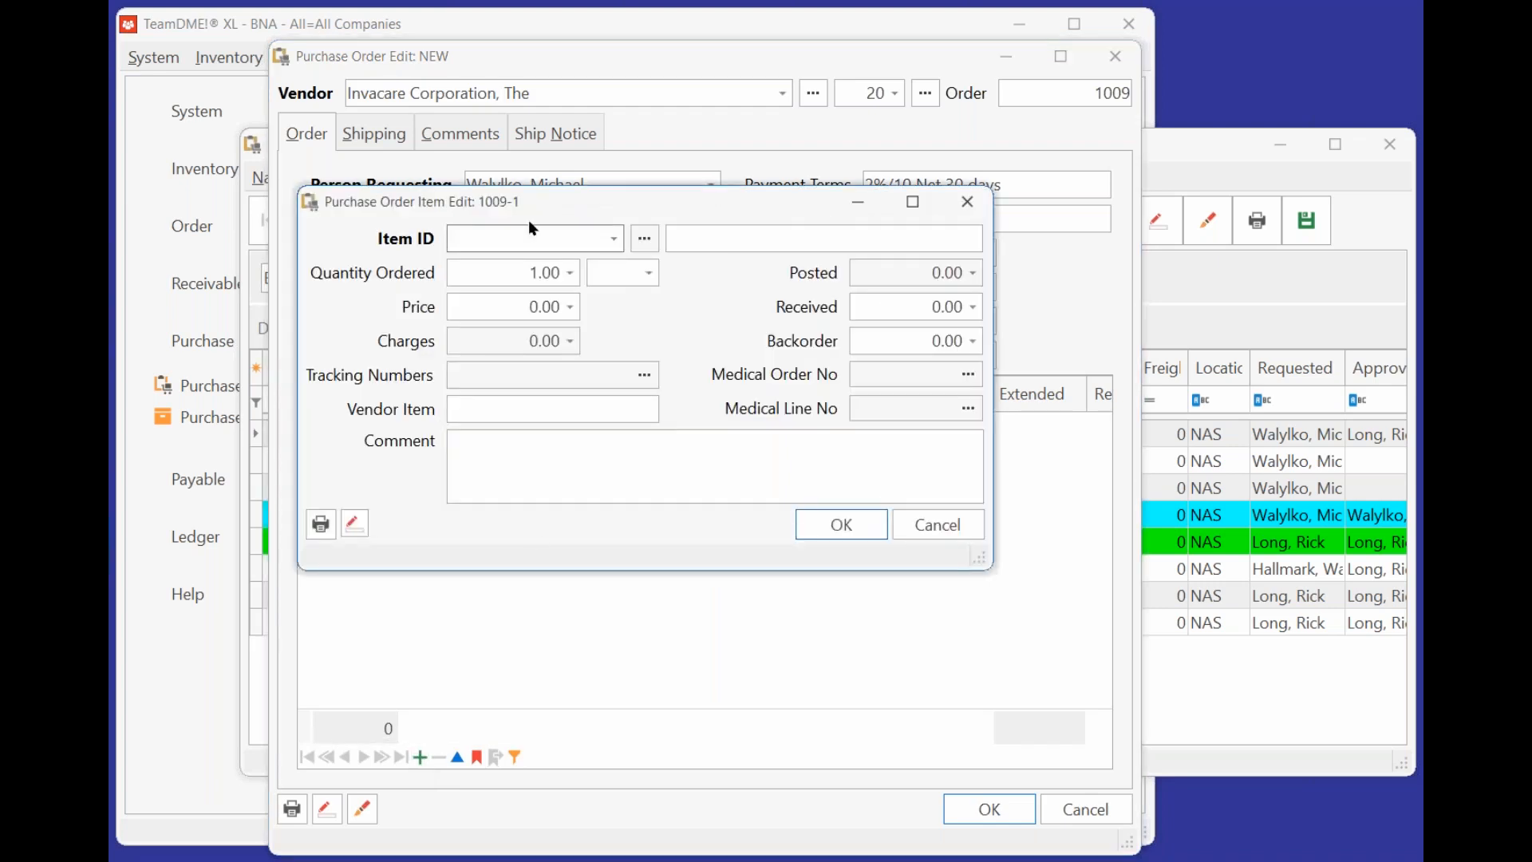
pyautogui.write('5310')
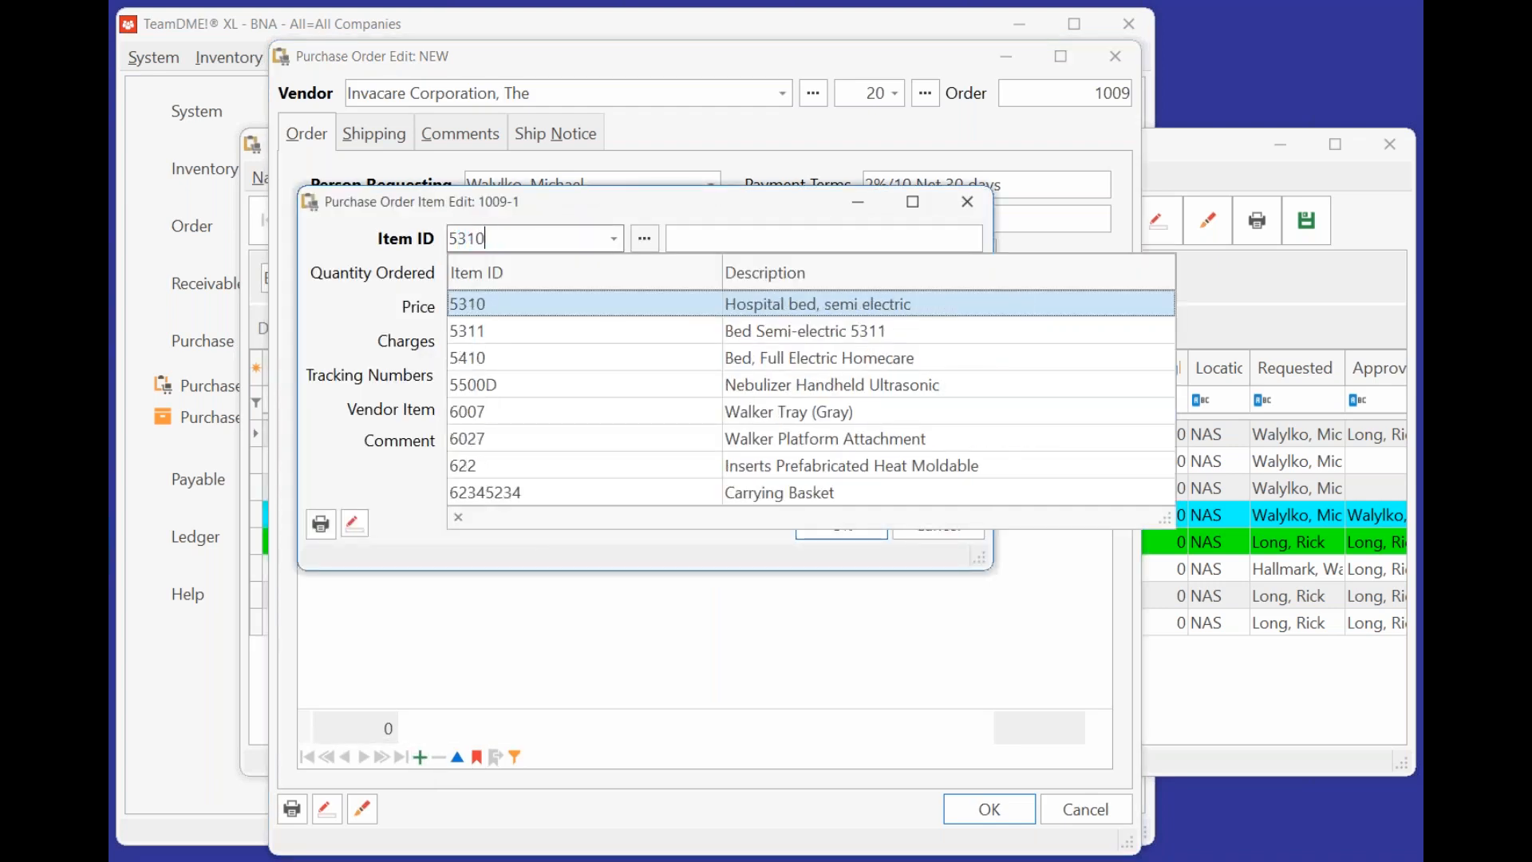
pyautogui.press('Tab')
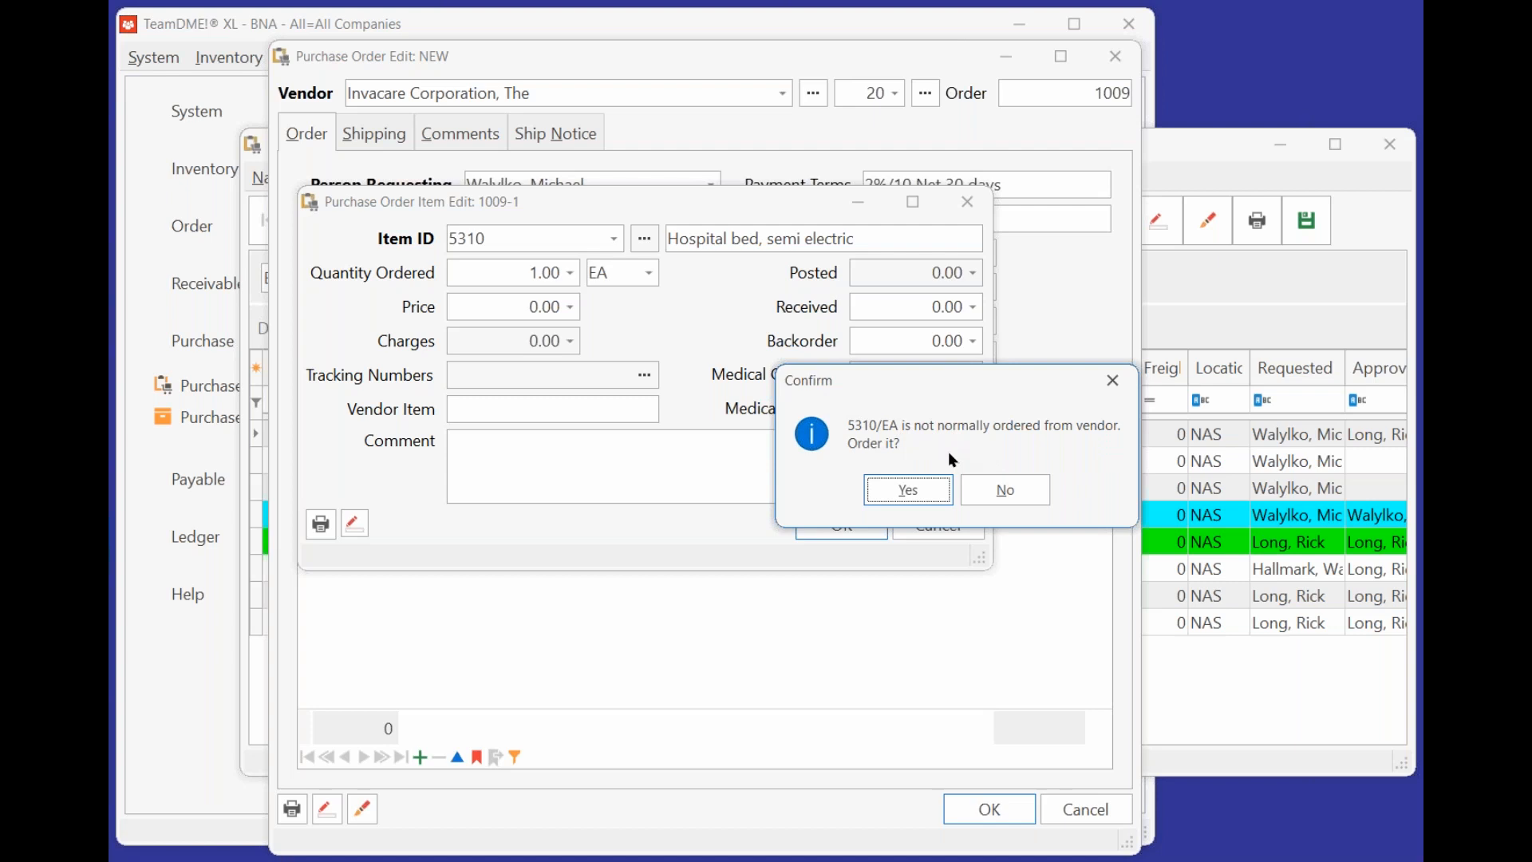
pyautogui.click(907, 491)
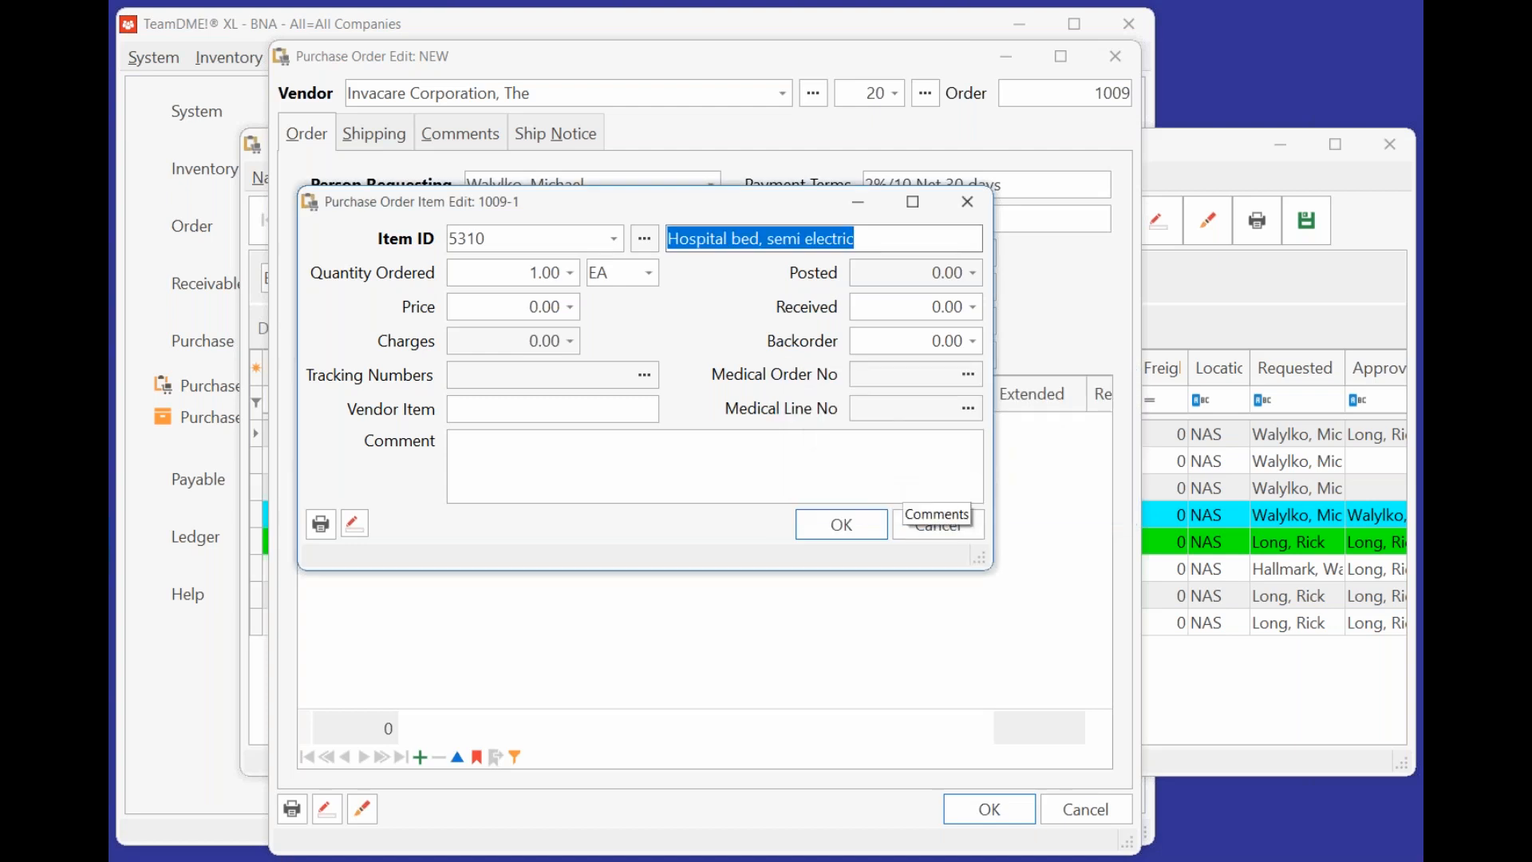
# Set the hospital bed's quantity ordered to 2 and its price to 350, and save the line.
pyautogui.click(513, 264)
pyautogui.write('2')
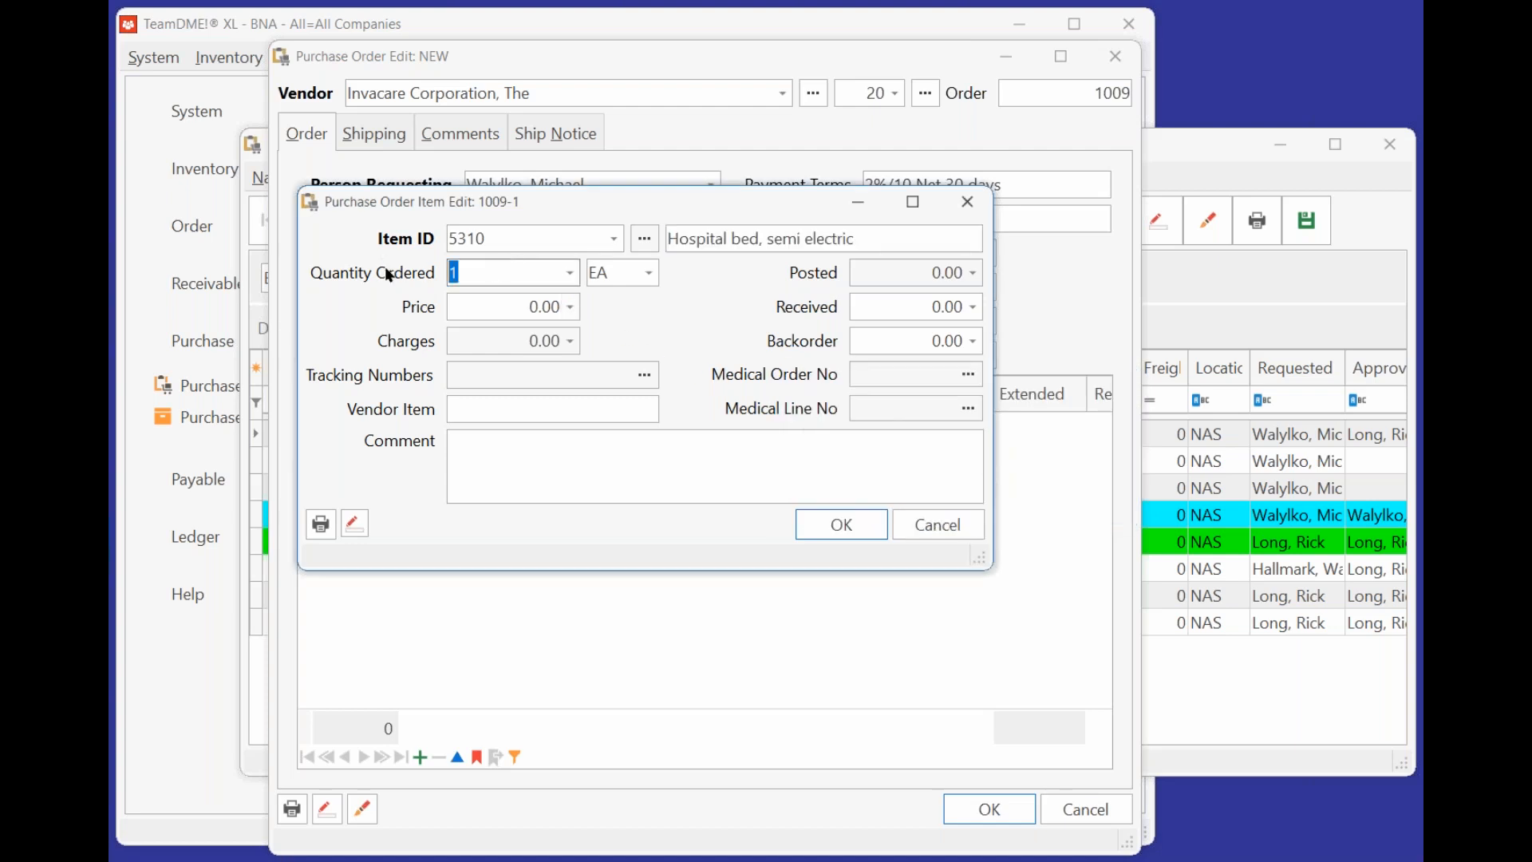
pyautogui.press('Tab')
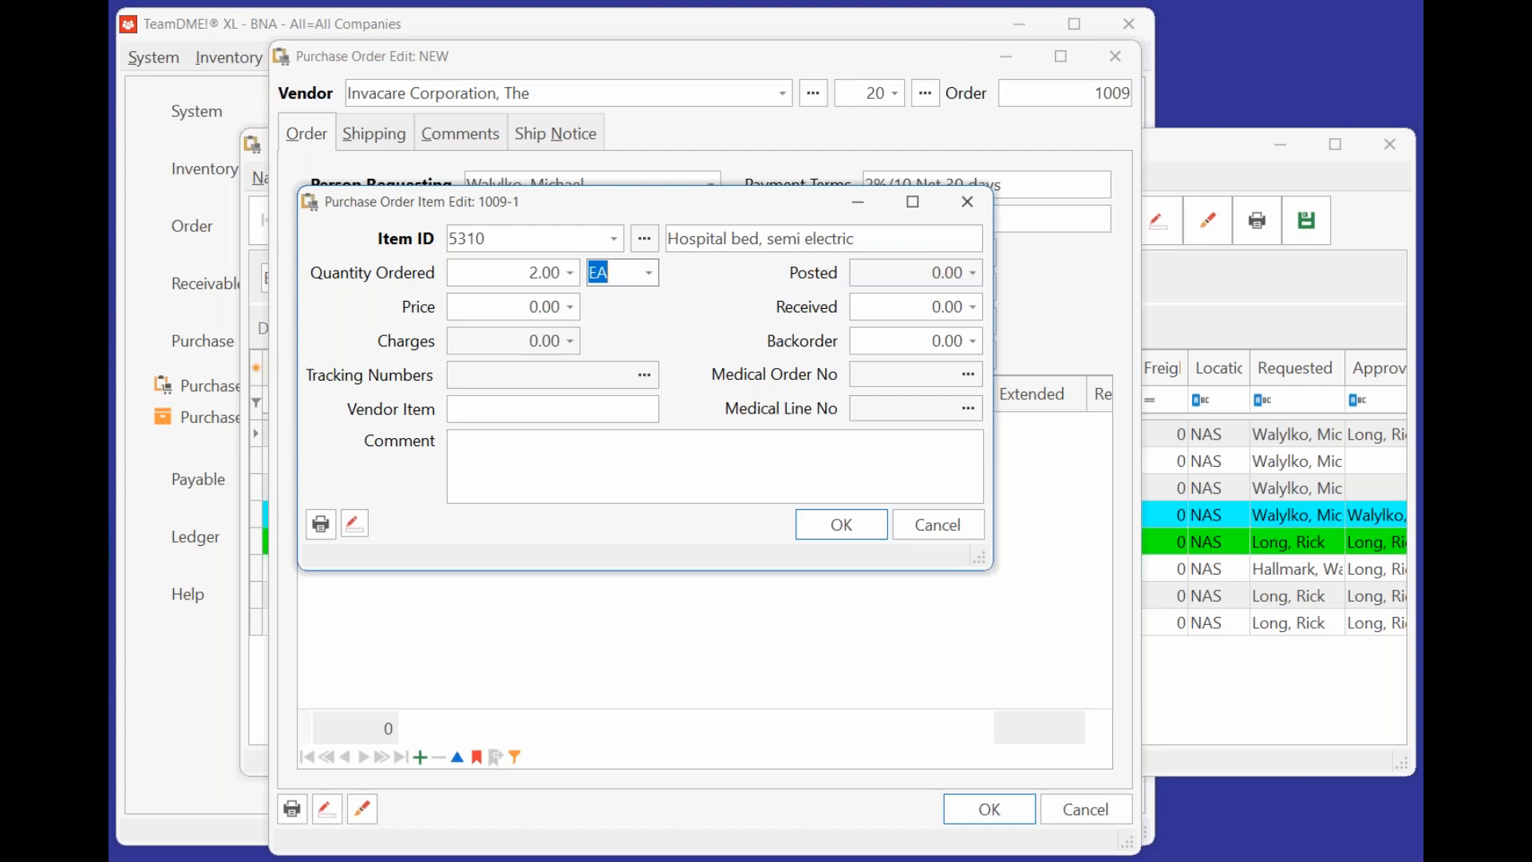
pyautogui.click(490, 303)
pyautogui.write('3')
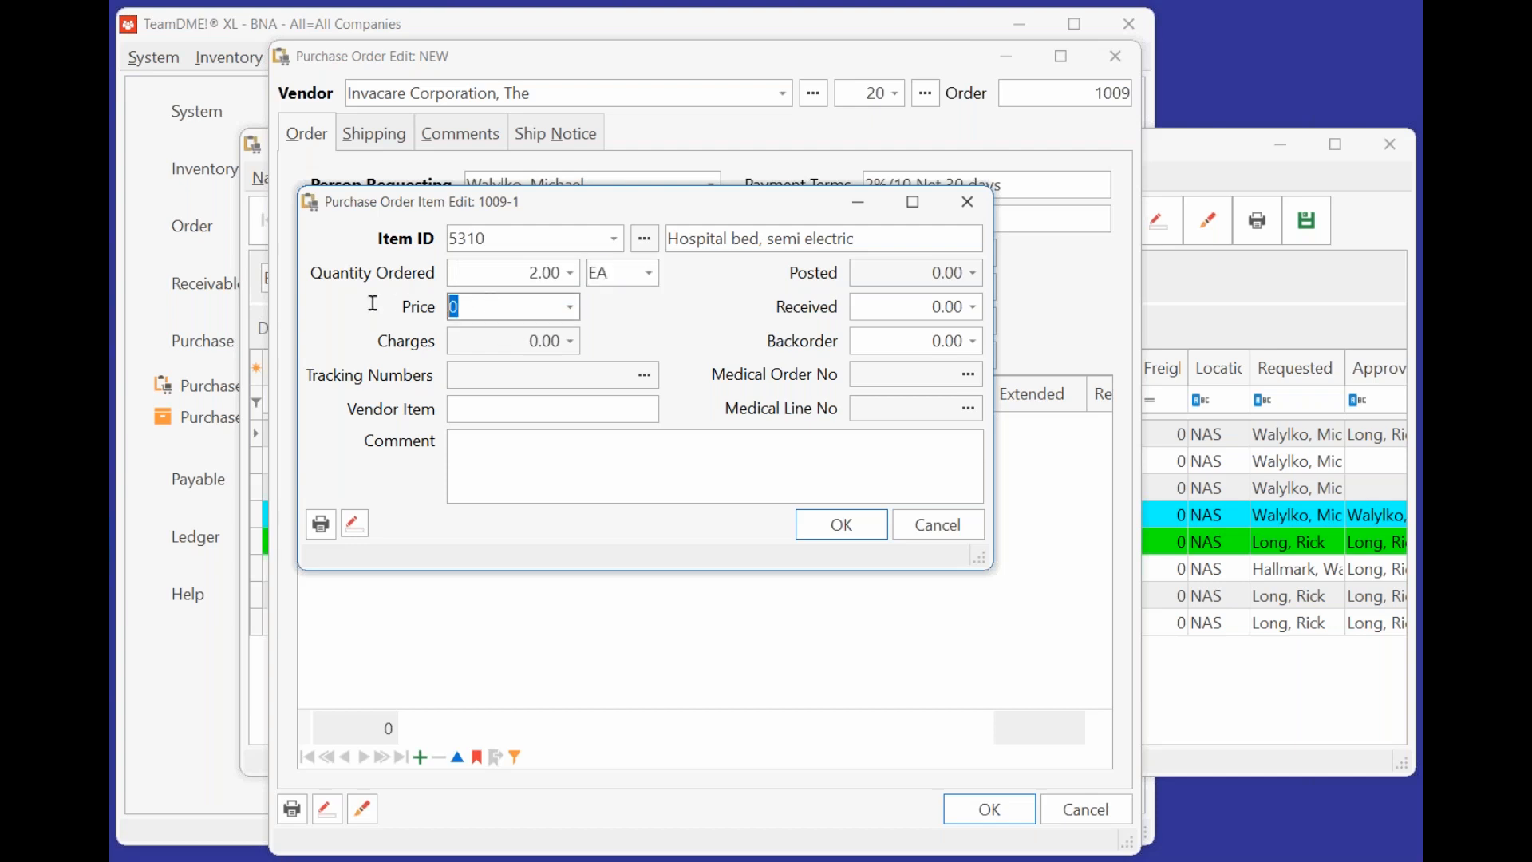
pyautogui.write('50')
pyautogui.press('Tab')
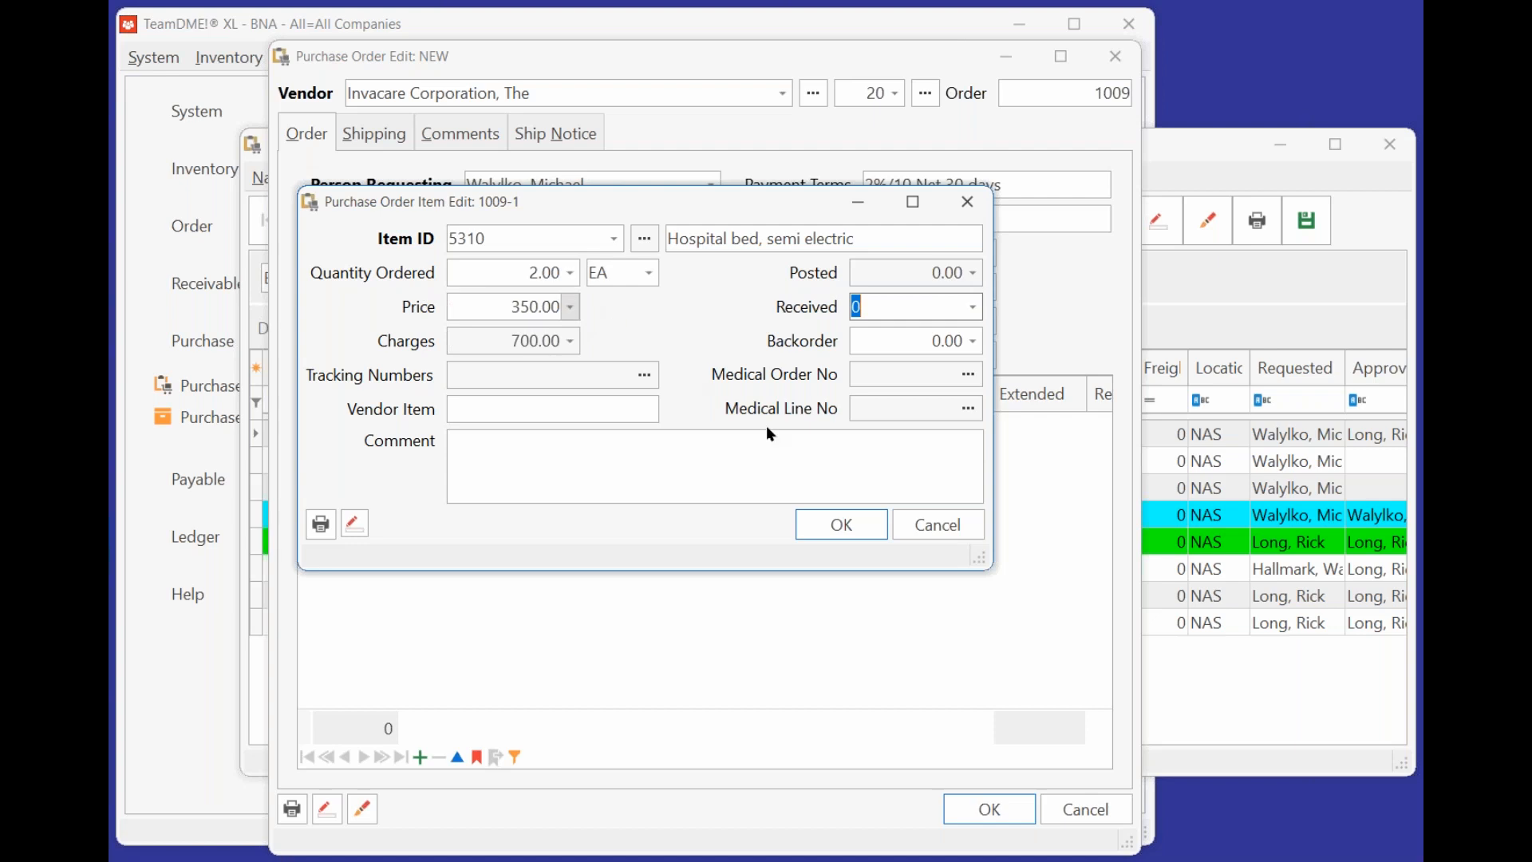
pyautogui.click(840, 525)
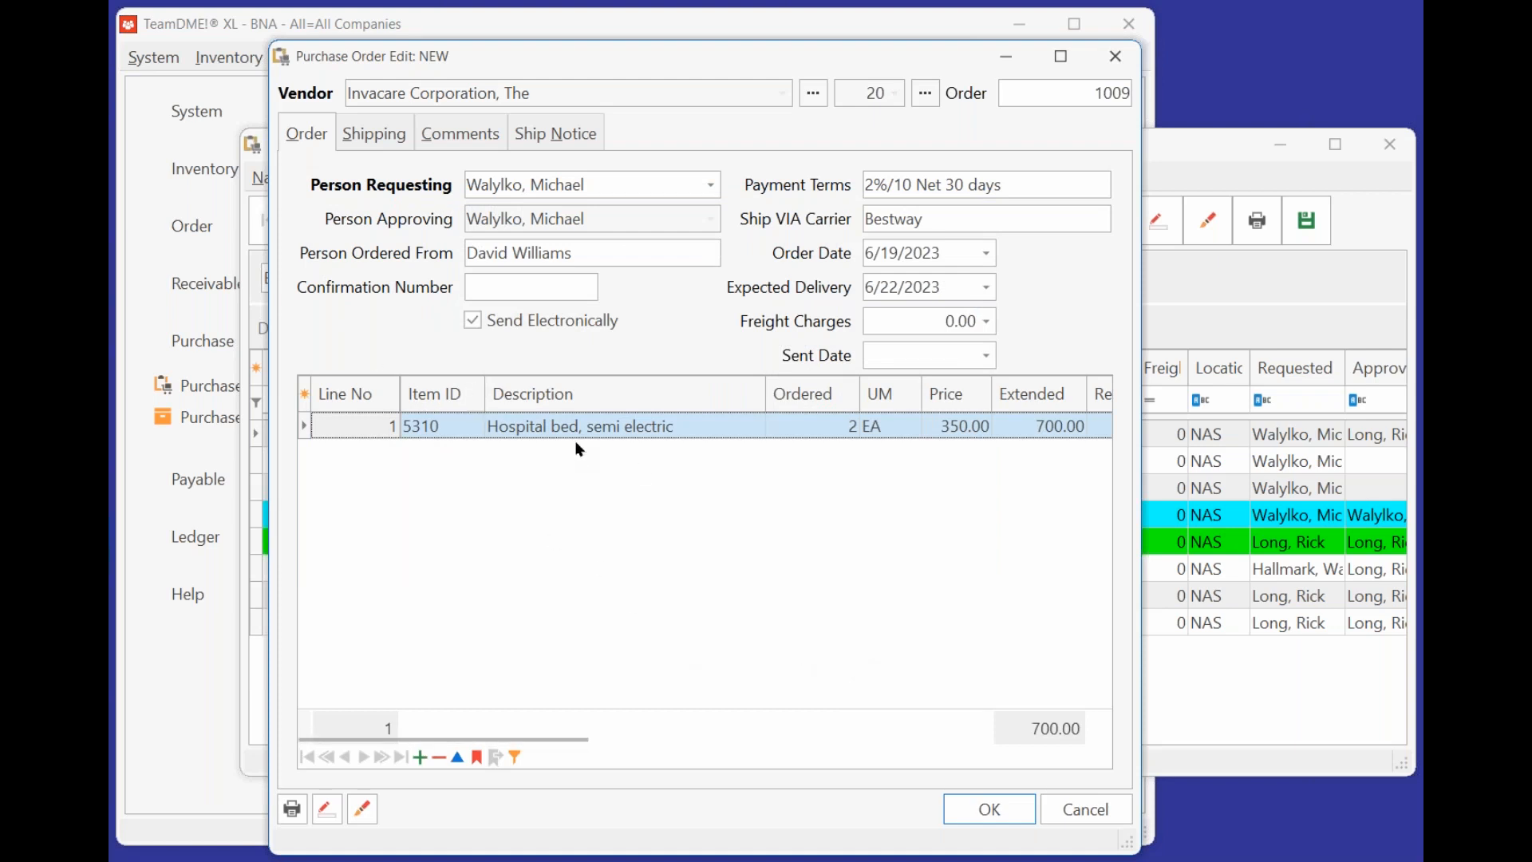
# Preview the printed purchase order, close the preview, and confirm that it printed correctly.
pyautogui.click(292, 807)
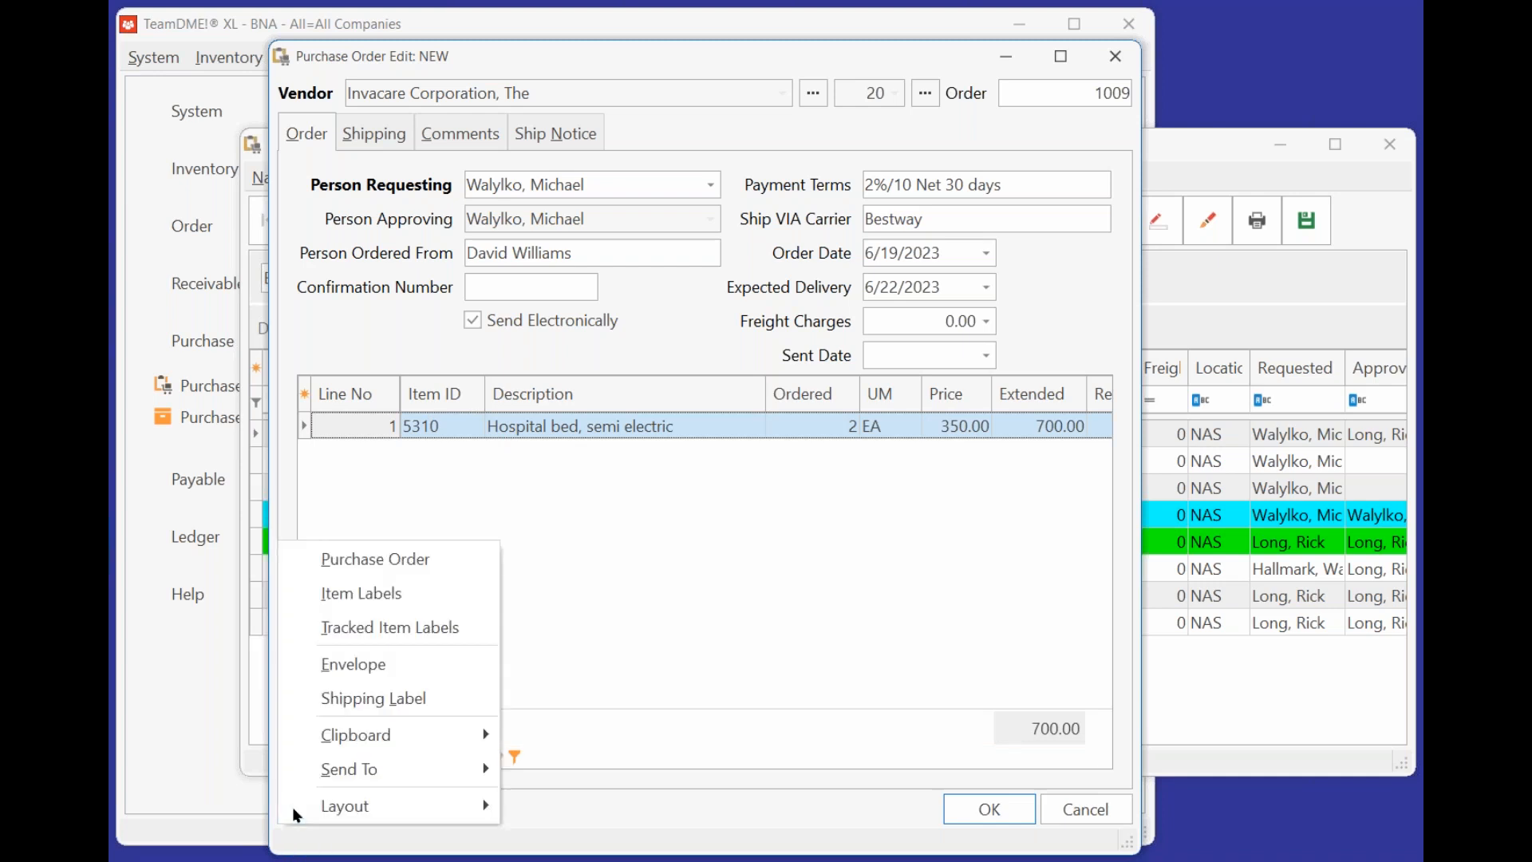
pyautogui.click(380, 571)
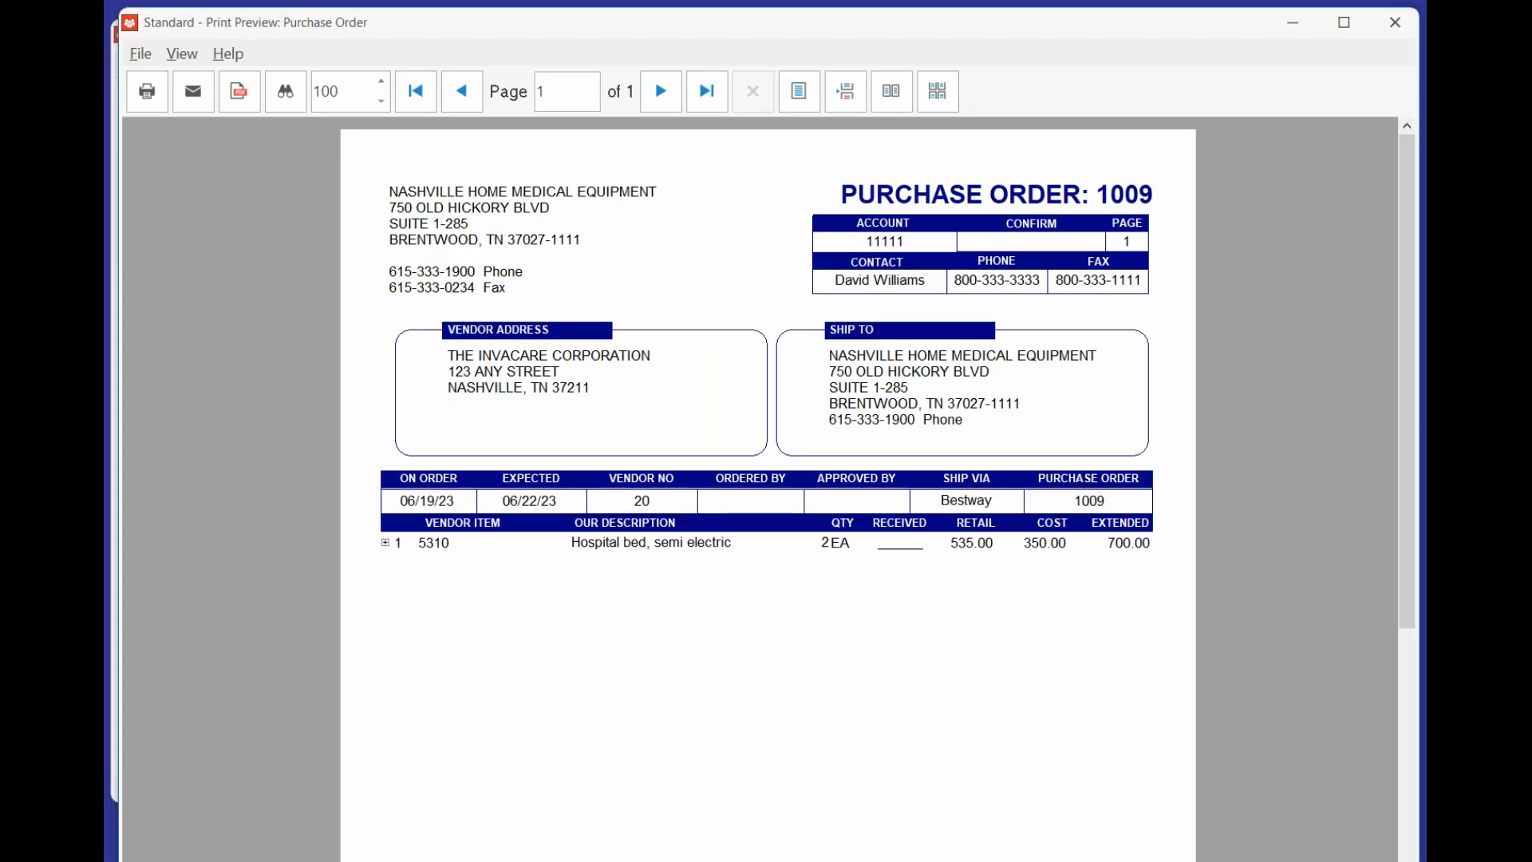
pyautogui.click(1408, 17)
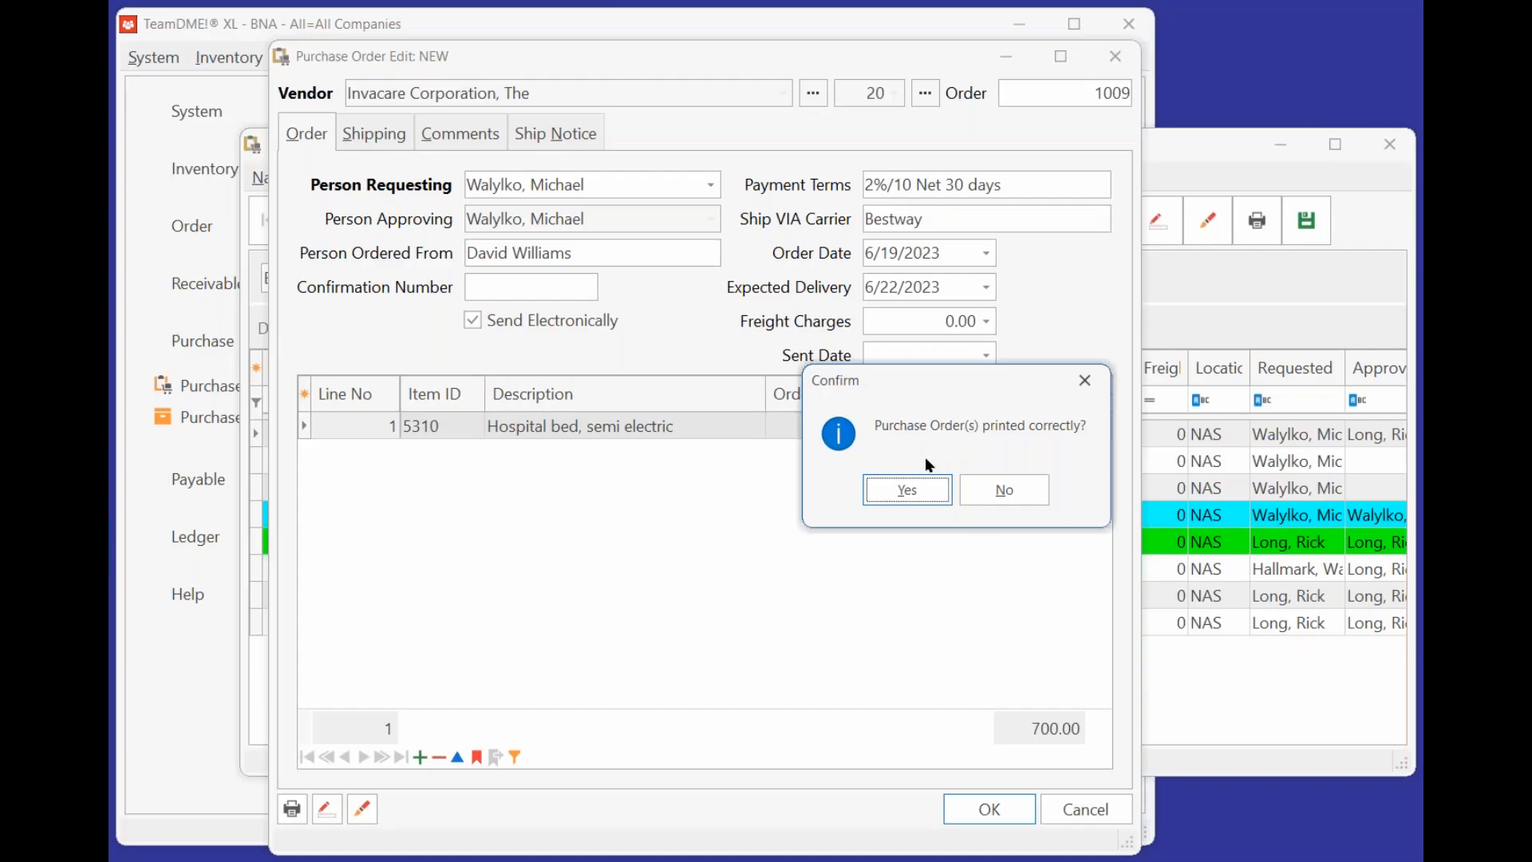
pyautogui.click(907, 489)
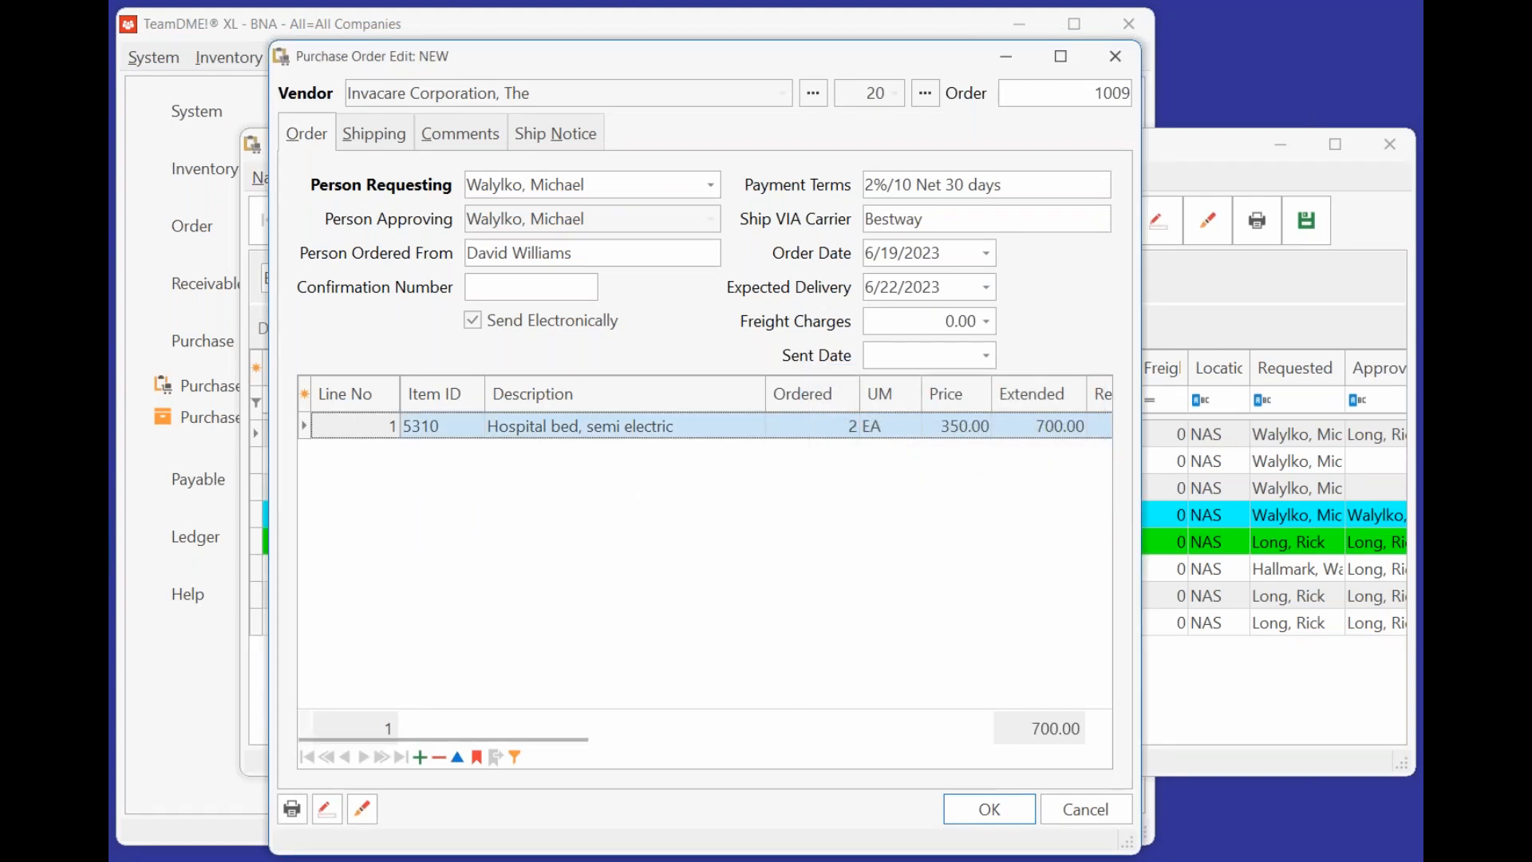
# Try to mark the purchase order's items as received.
pyautogui.moveTo(600, 219); pyautogui.dragTo(450, 217)
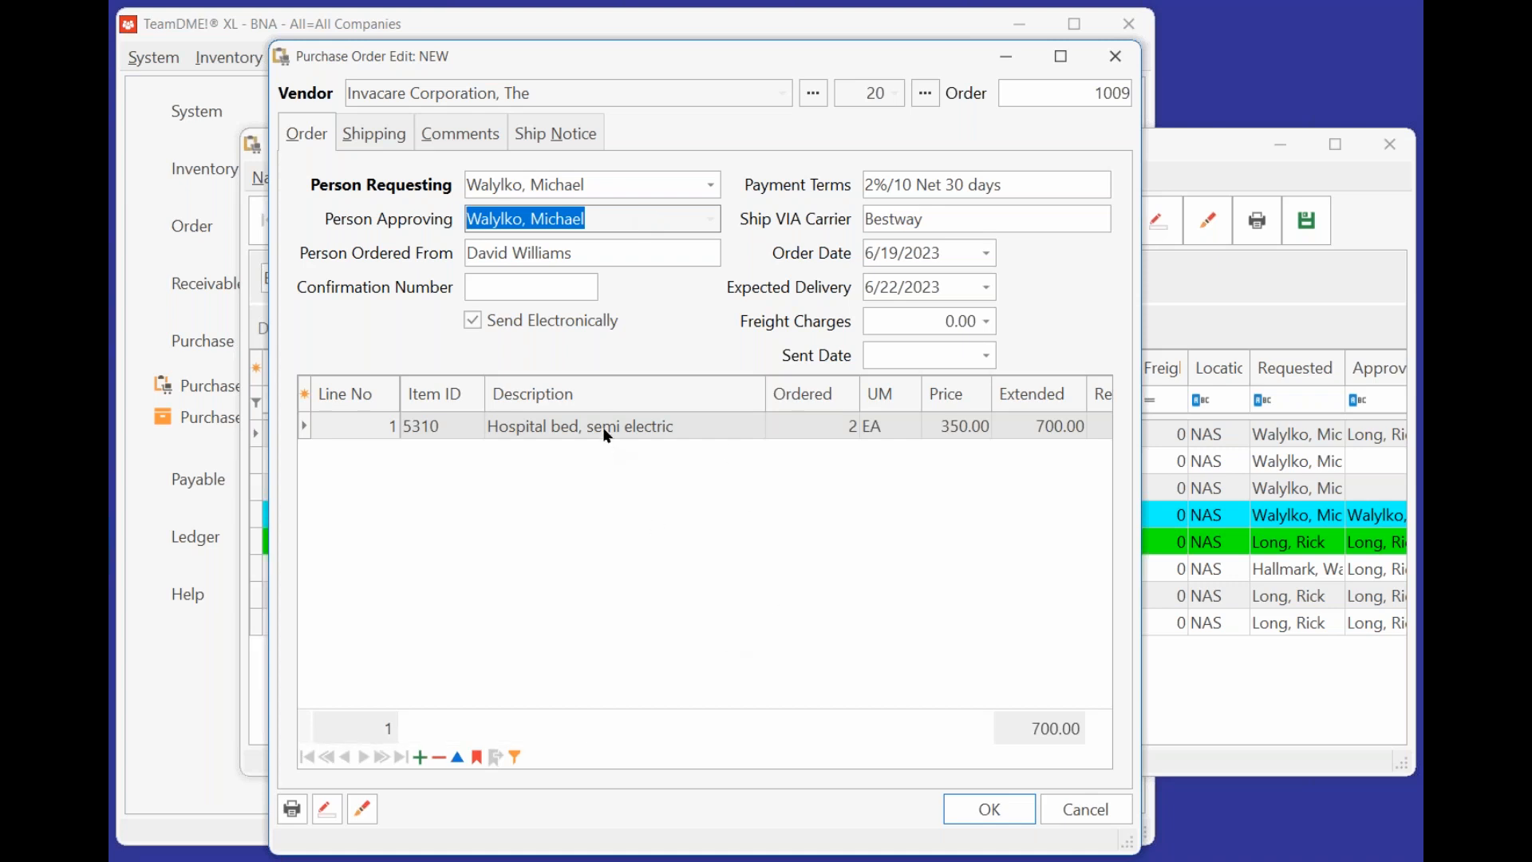
pyautogui.click(326, 808)
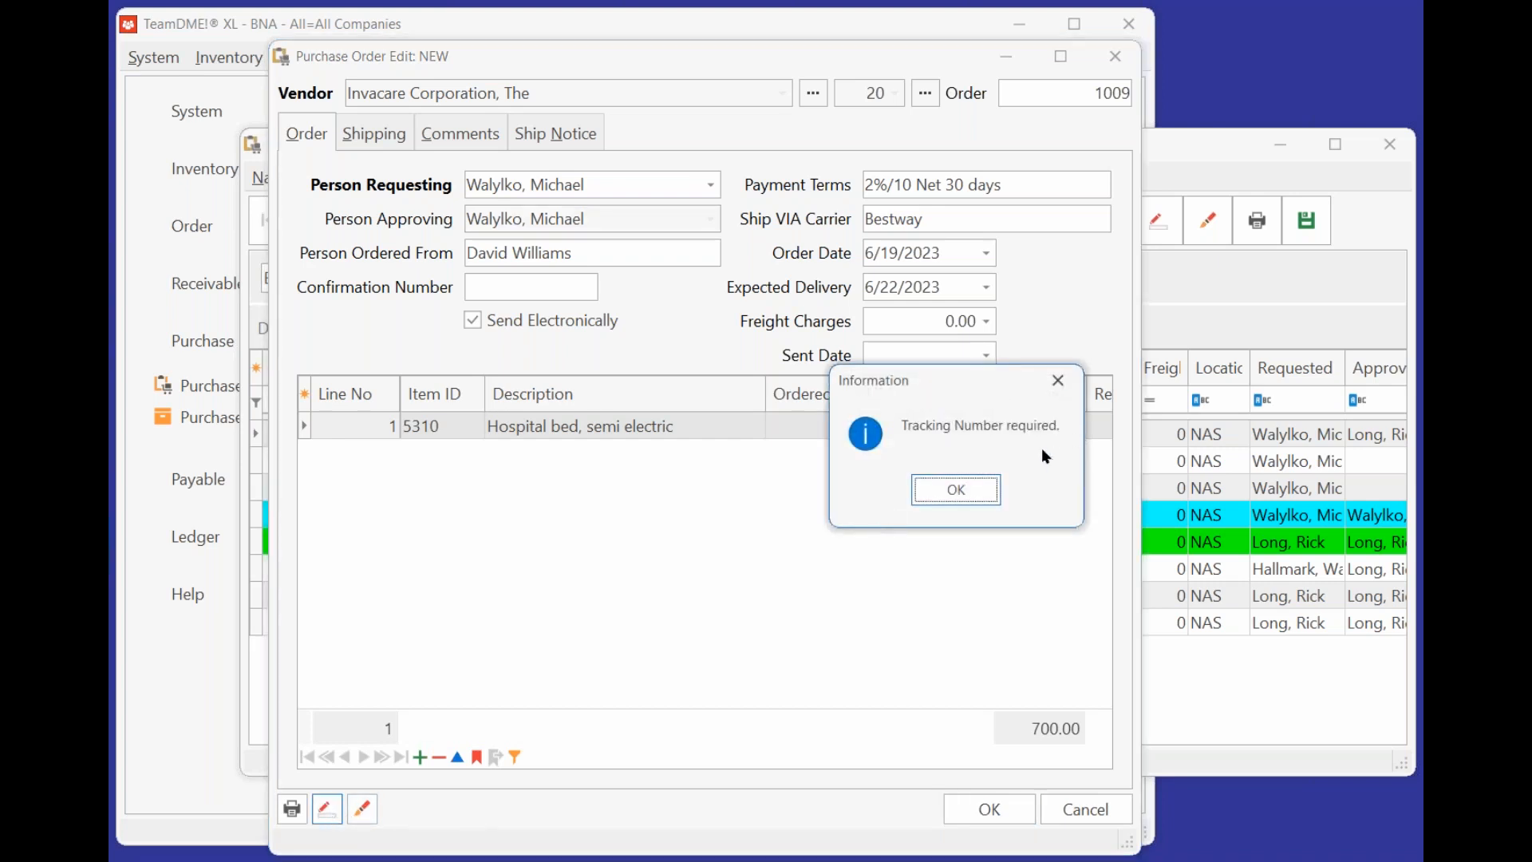
pyautogui.click(954, 488)
# Enter tracking IDs 123321 and 234432 for the two hospital beds on the purchase order line.
pyautogui.doubleClick(607, 426)
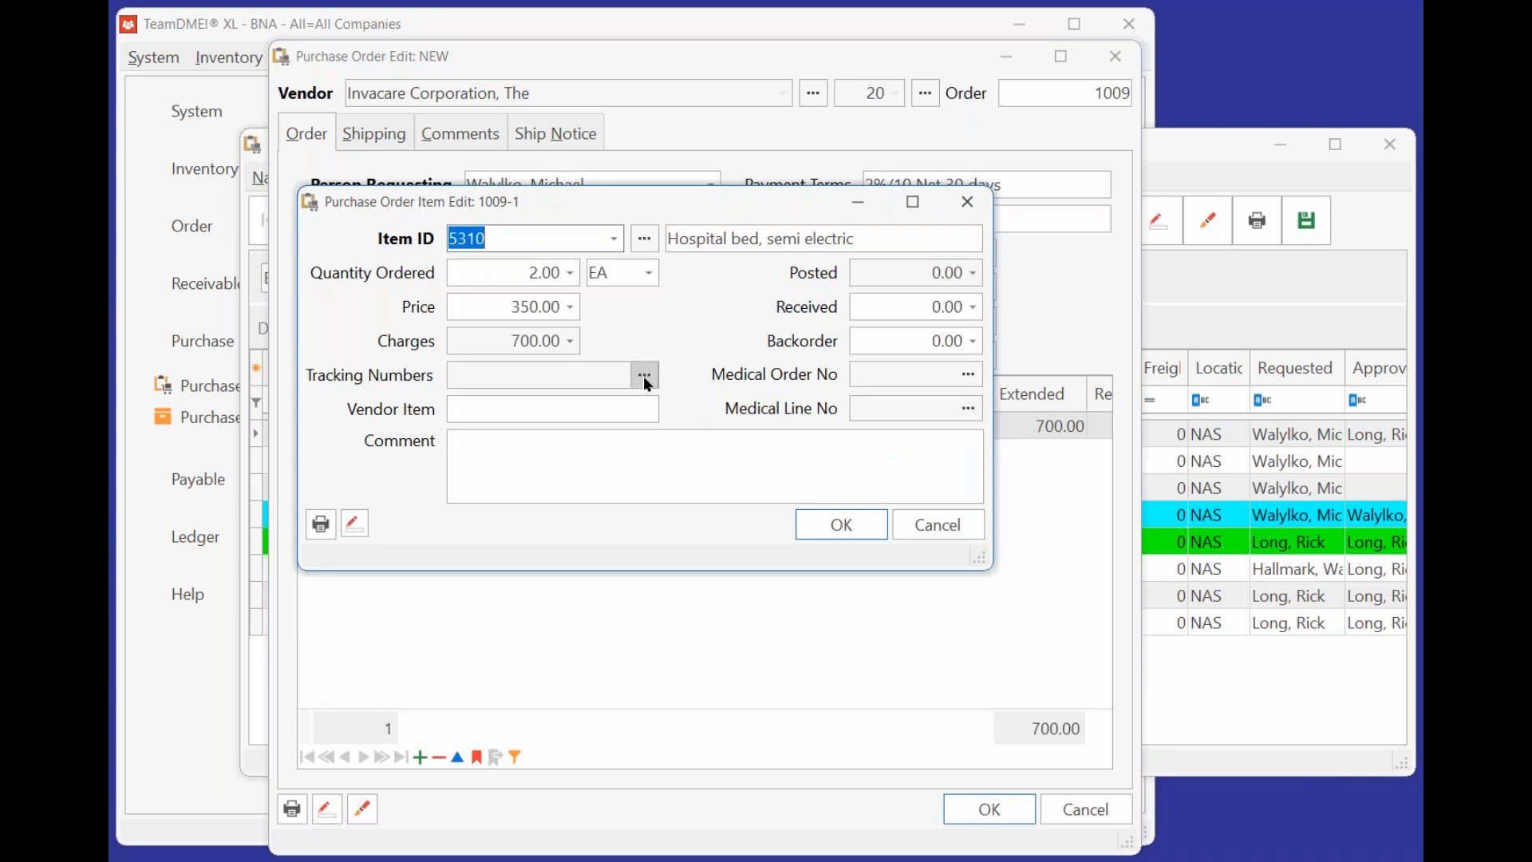
pyautogui.click(643, 376)
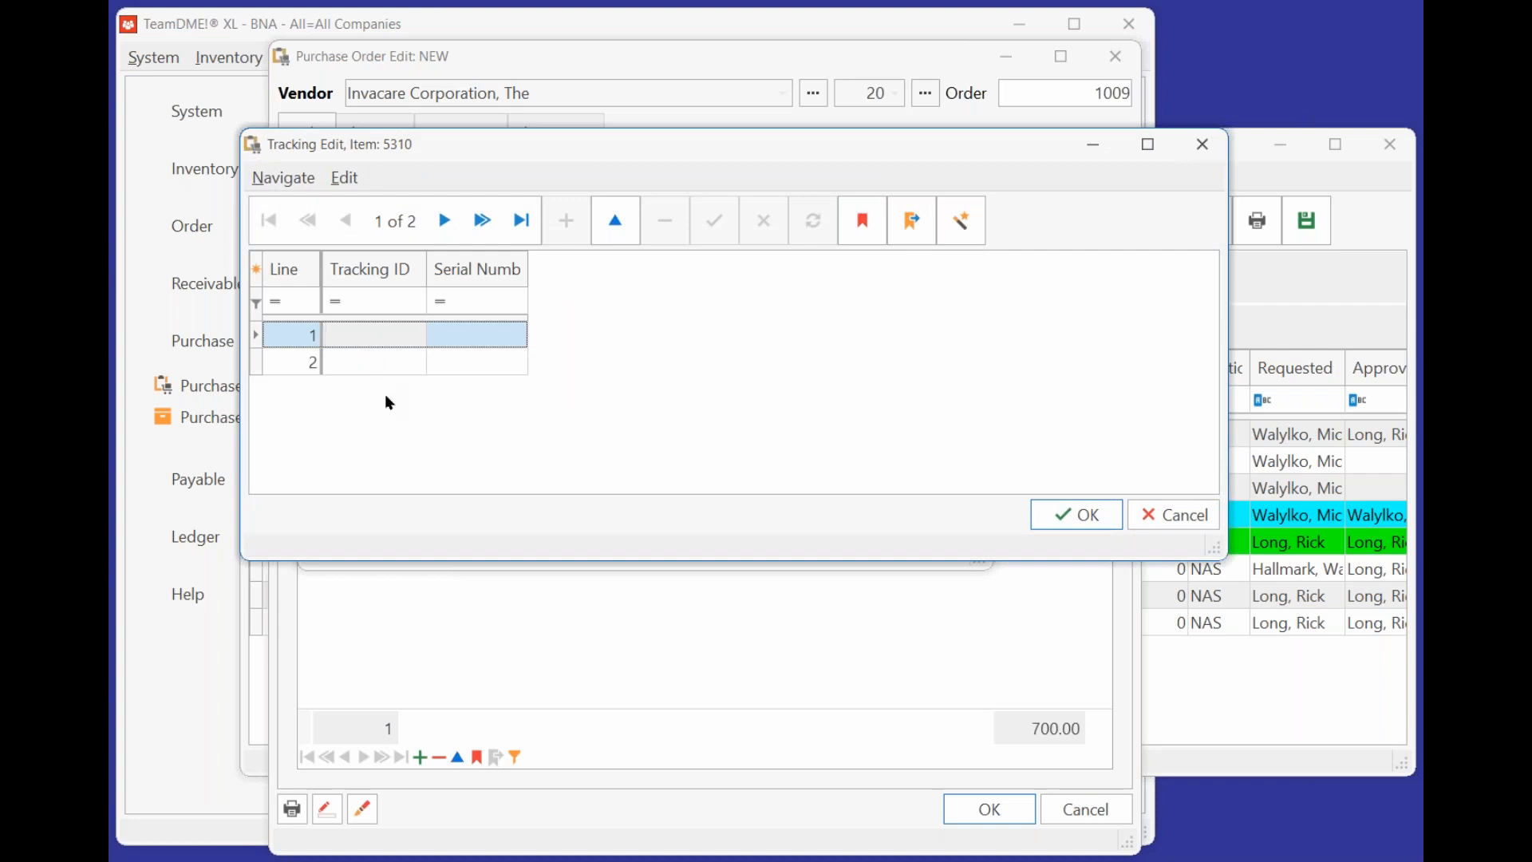
pyautogui.write('123')
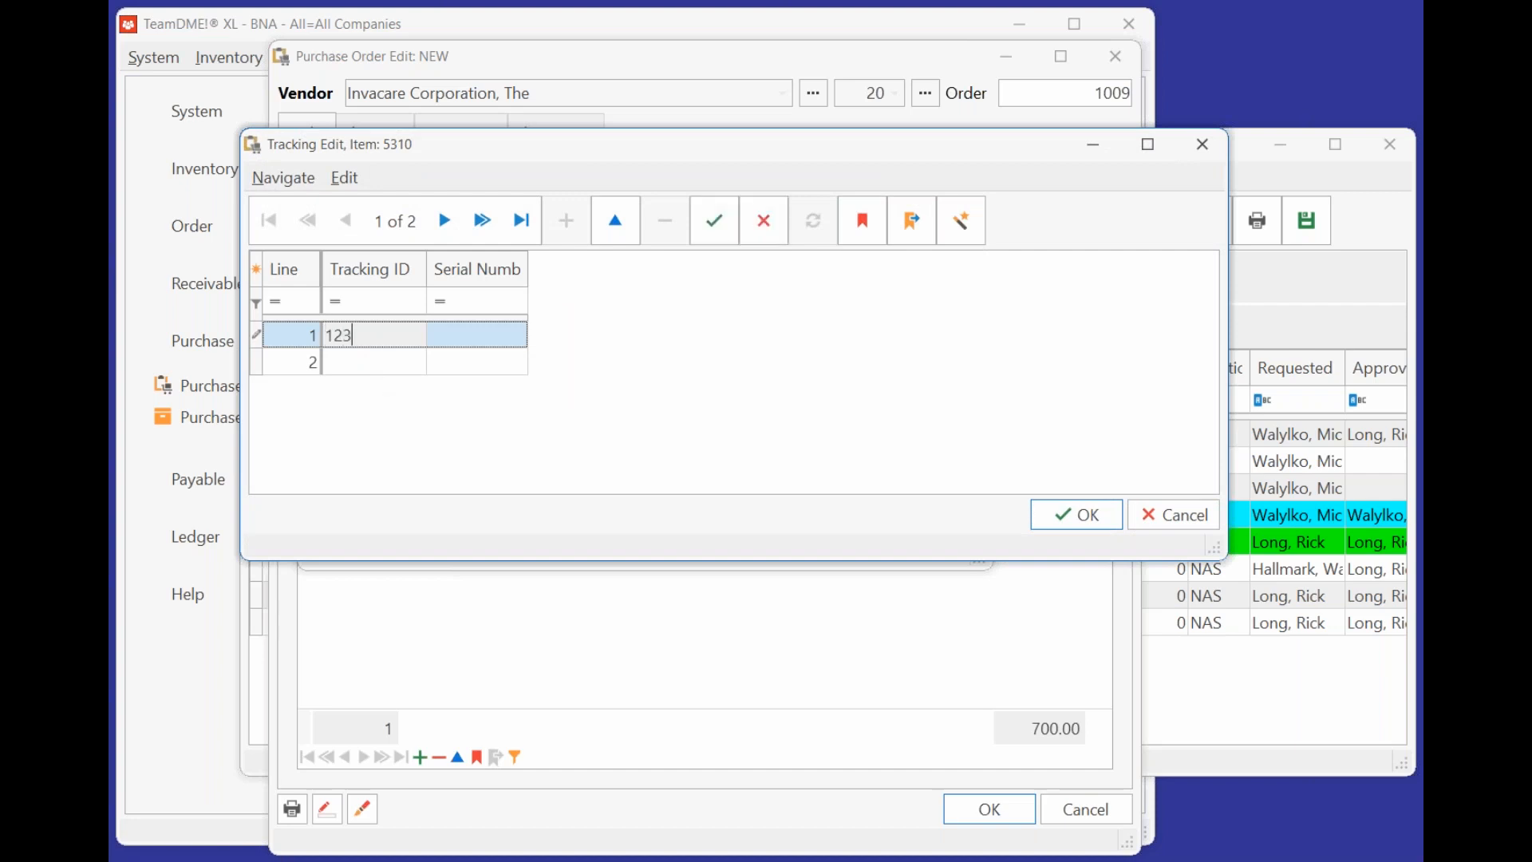
pyautogui.write('321')
pyautogui.click(375, 360)
pyautogui.write('234432')
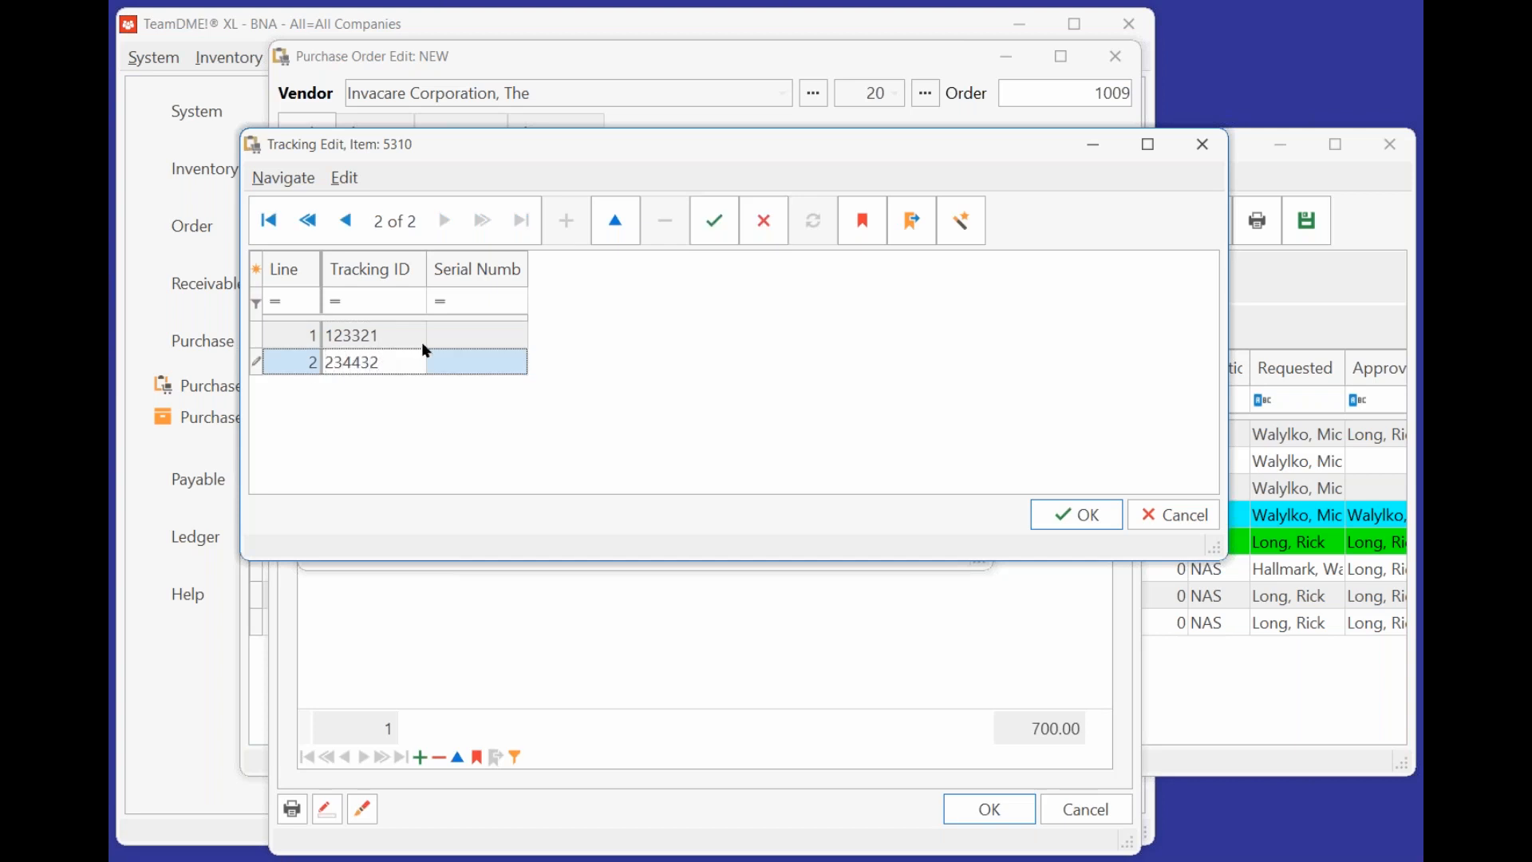
pyautogui.click(712, 218)
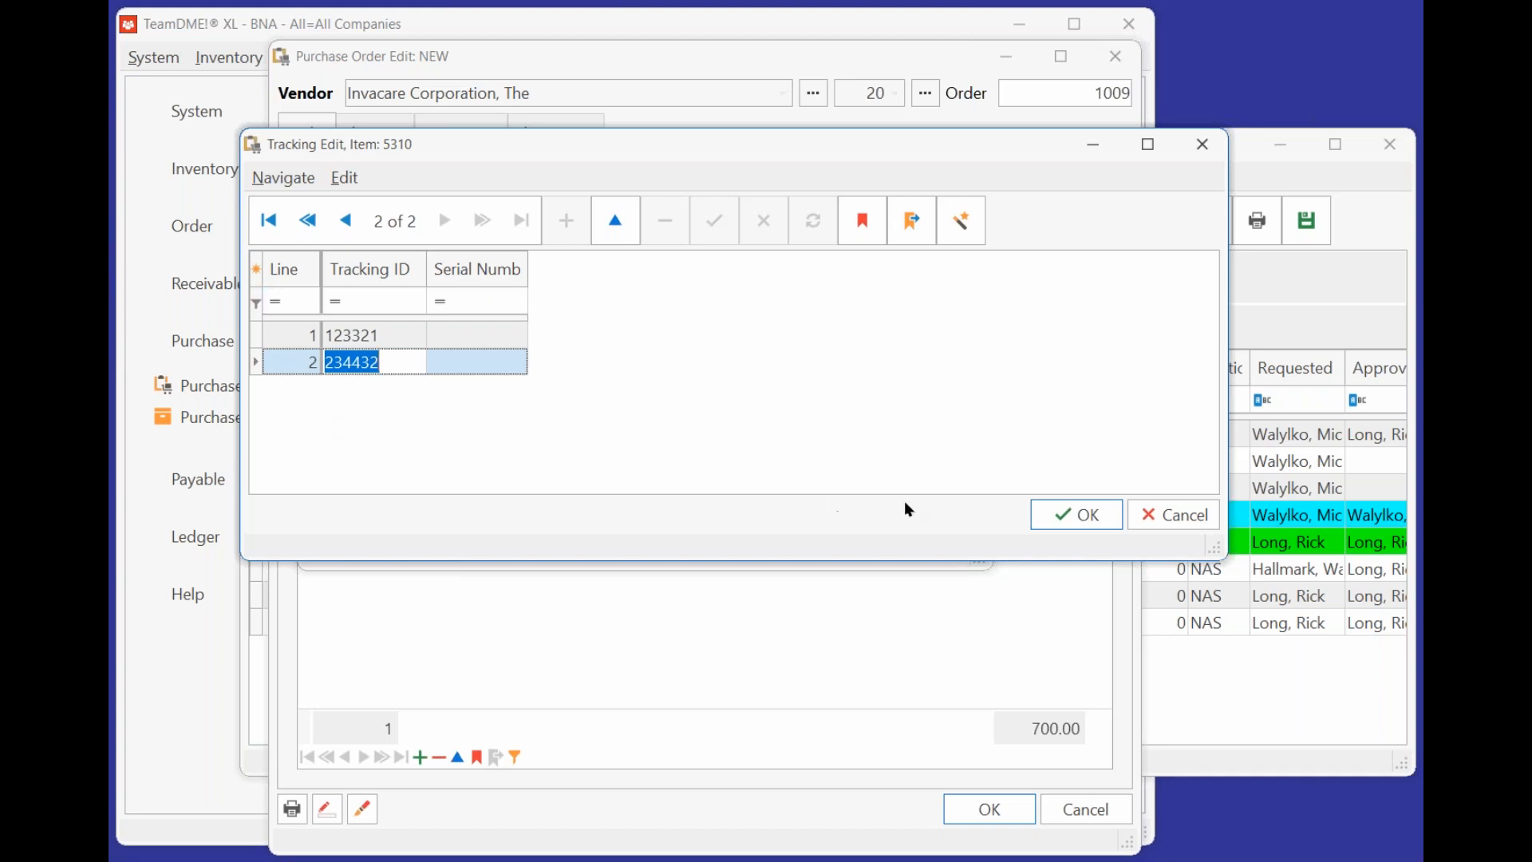
pyautogui.click(1062, 518)
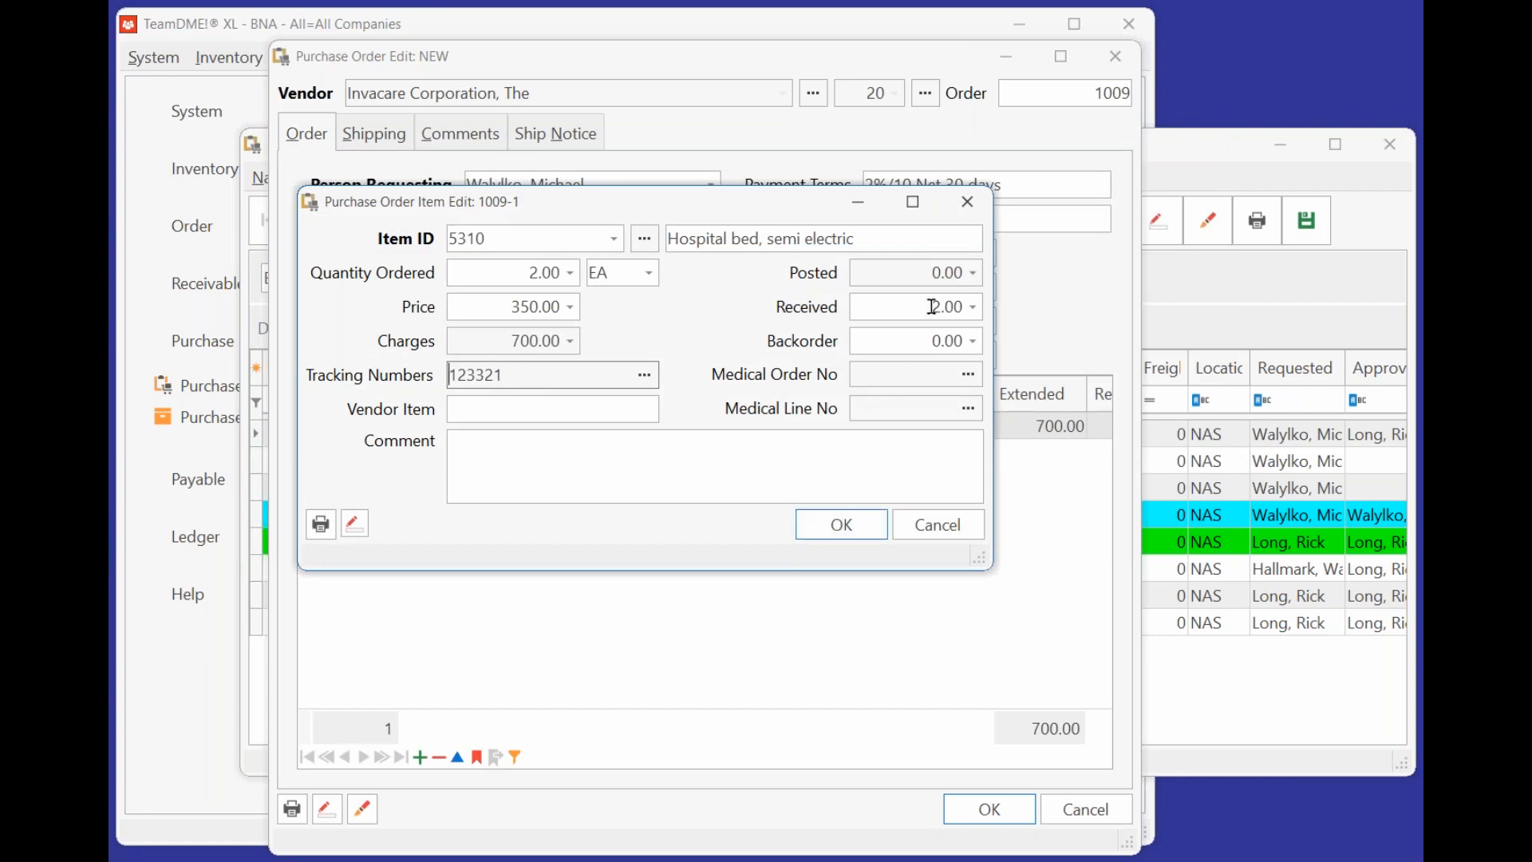
# Save the hospital bed line with its received quantity of 2, and save the purchase order.
pyautogui.moveTo(918, 307); pyautogui.dragTo(825, 307)
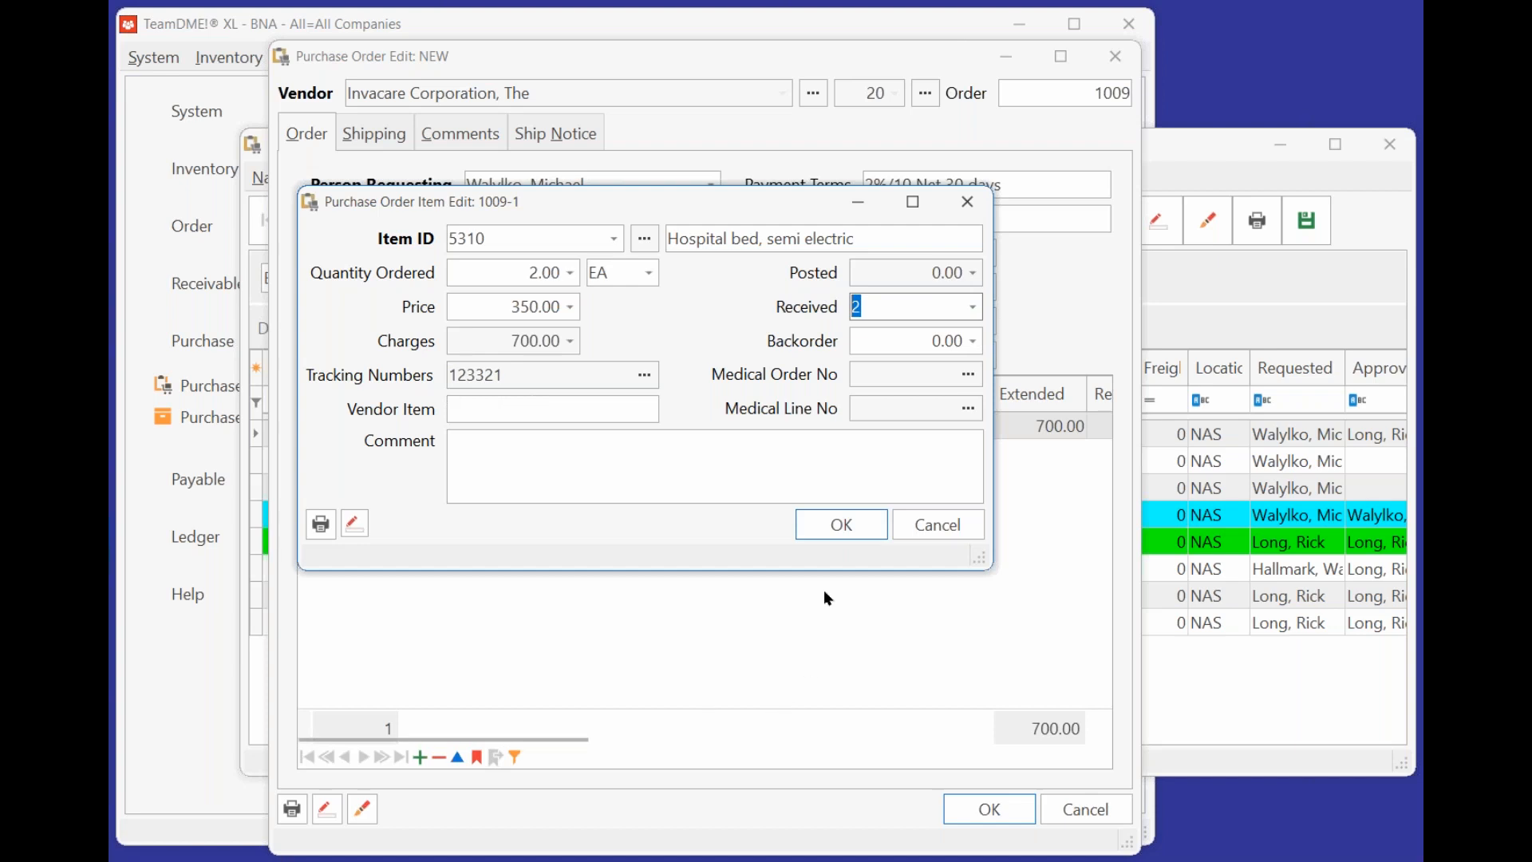
pyautogui.click(839, 527)
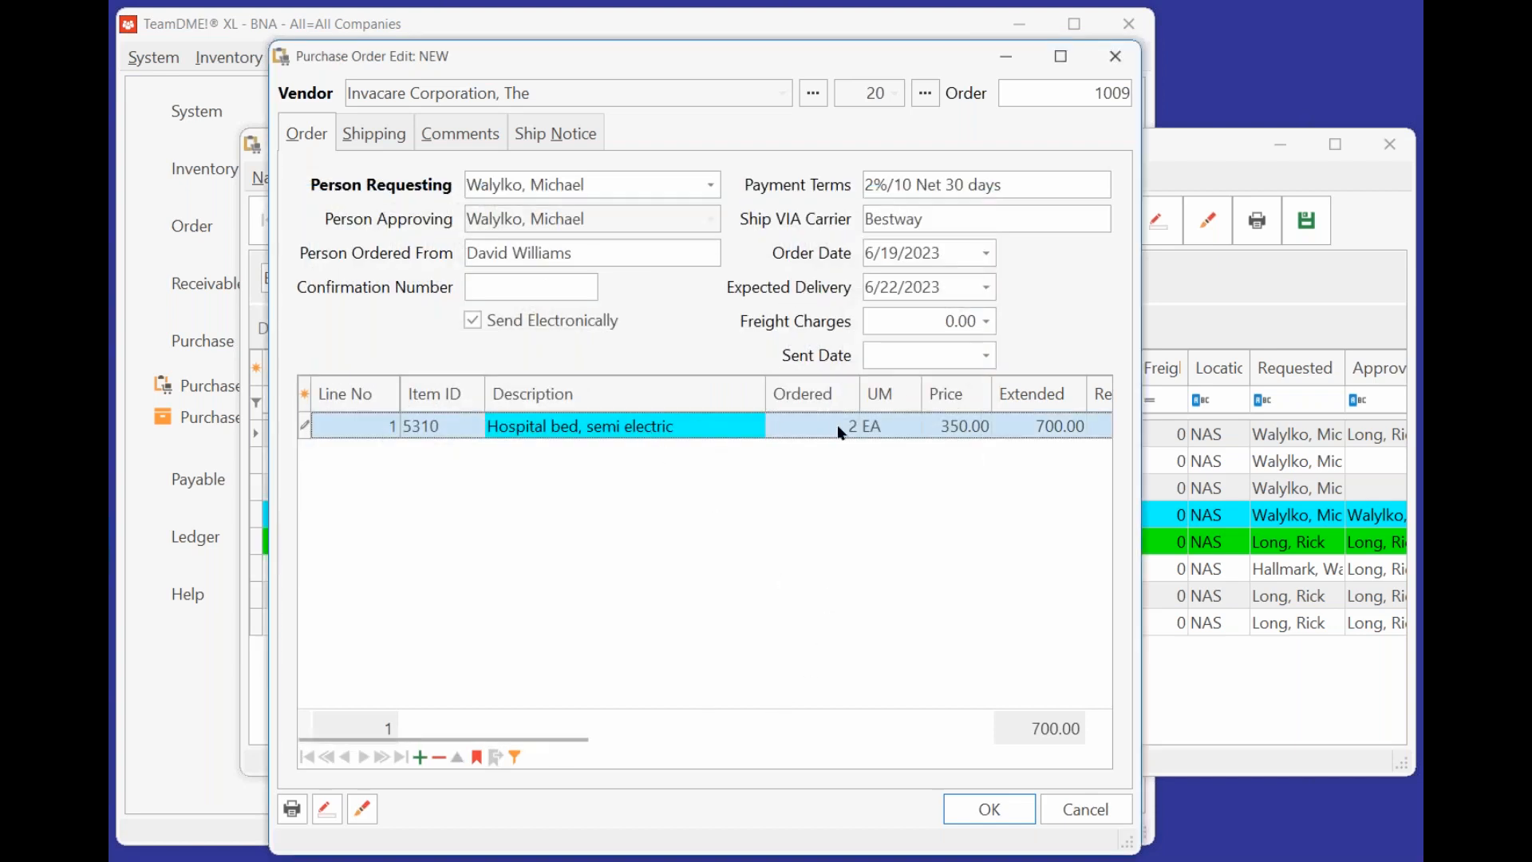
pyautogui.click(983, 800)
# Limit the purchase order list to the received Invacare hospital bed order and preview its Received Items report with the line details expanded.
pyautogui.click(289, 656)
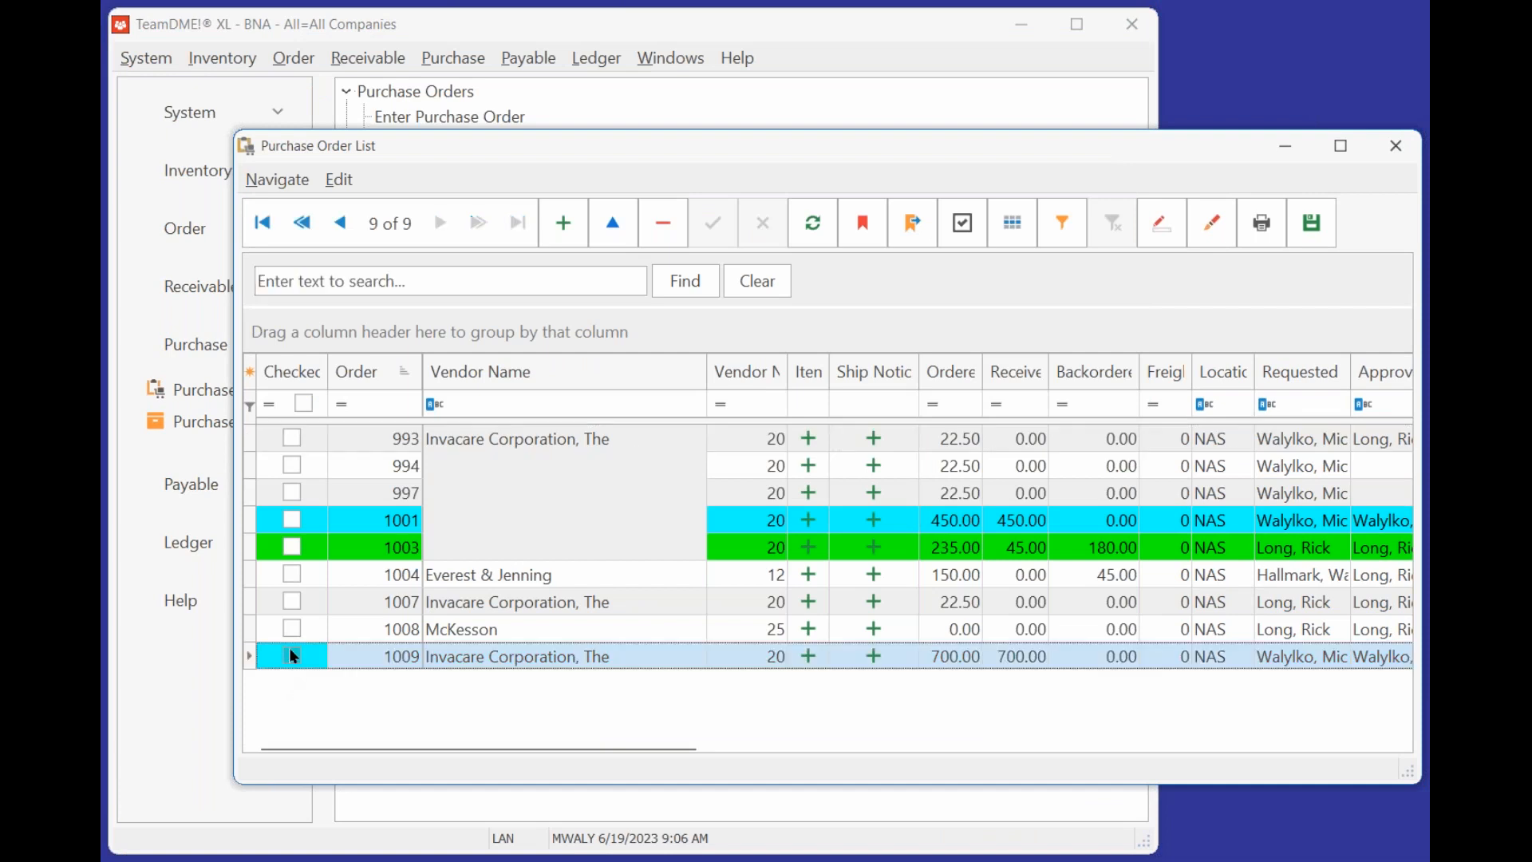
pyautogui.click(962, 225)
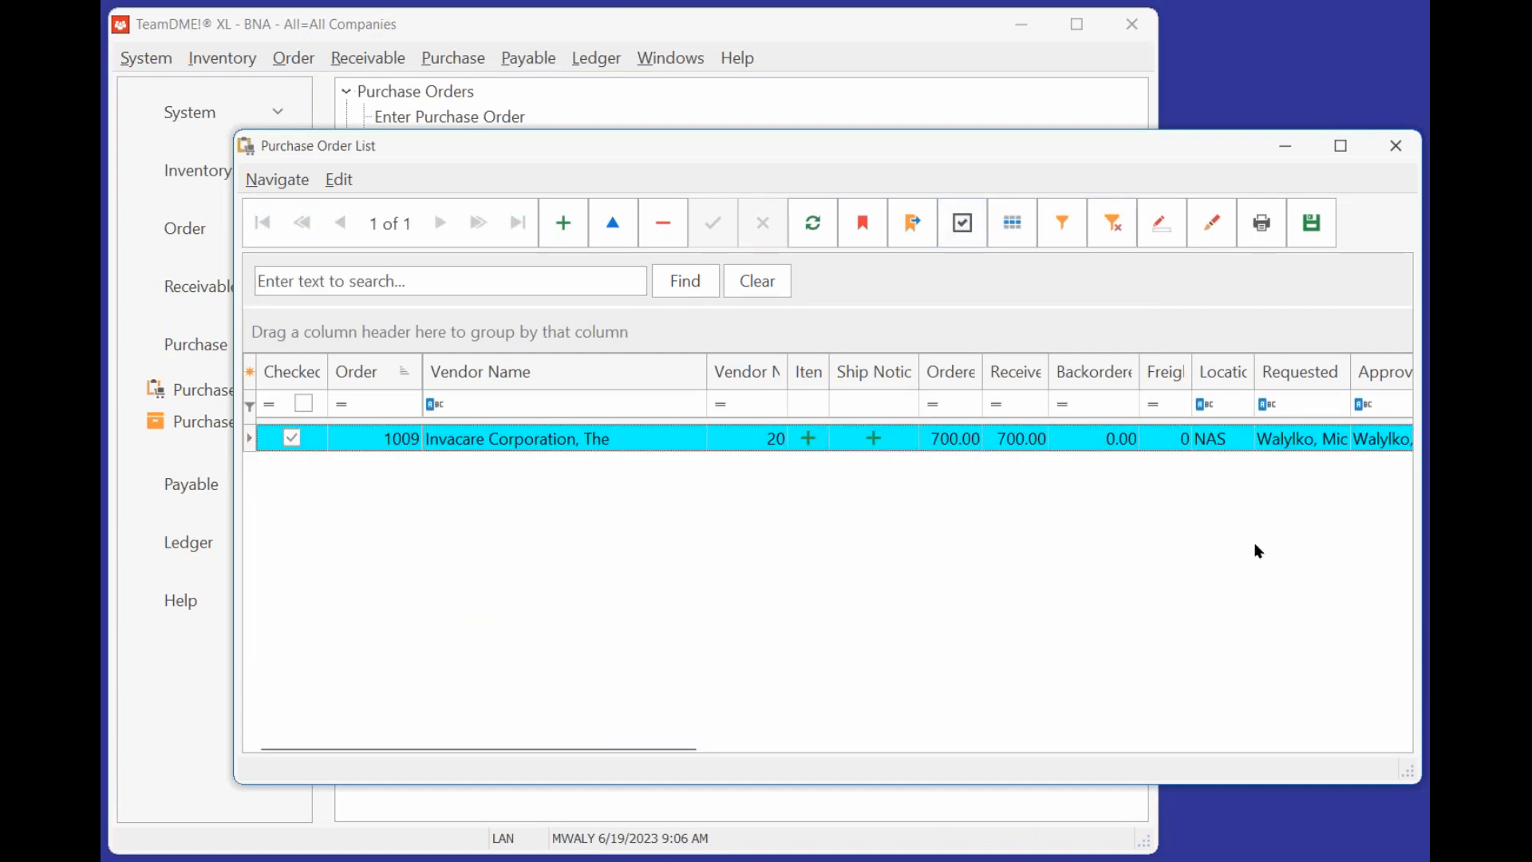
pyautogui.click(1255, 236)
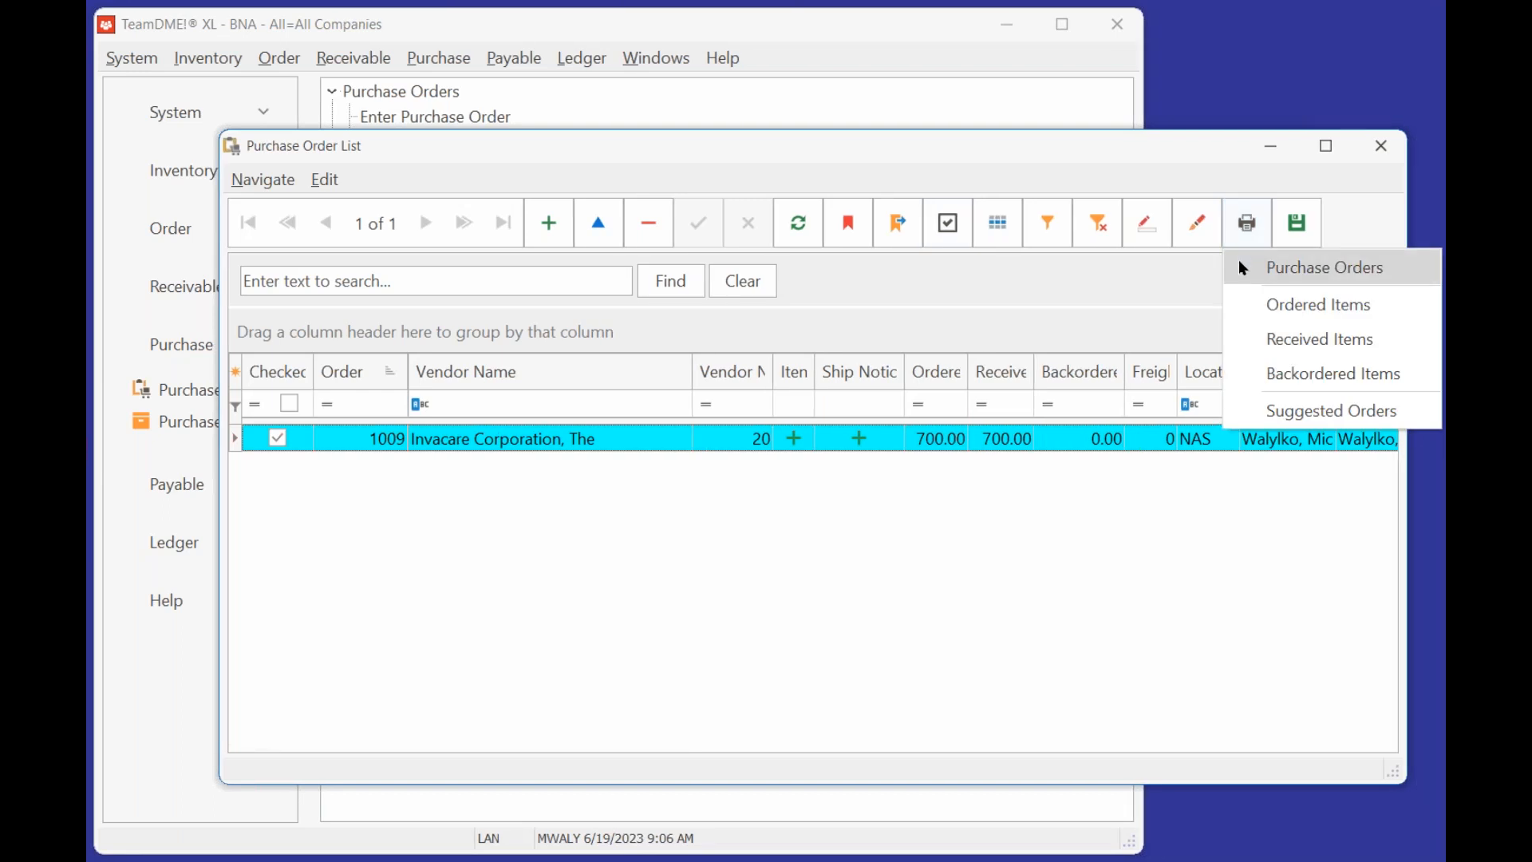
pyautogui.click(1247, 332)
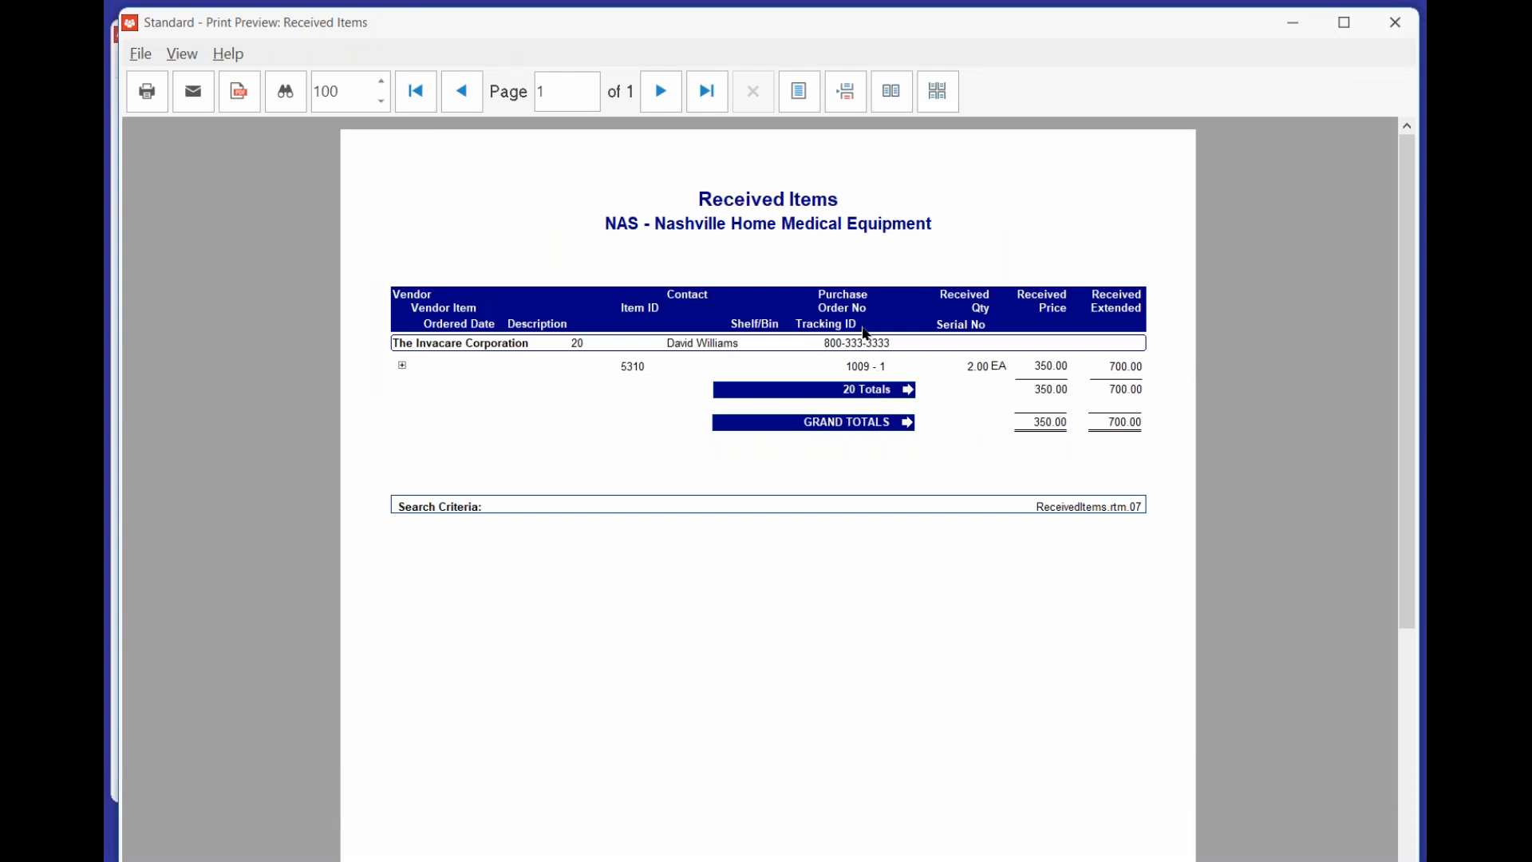
pyautogui.click(401, 367)
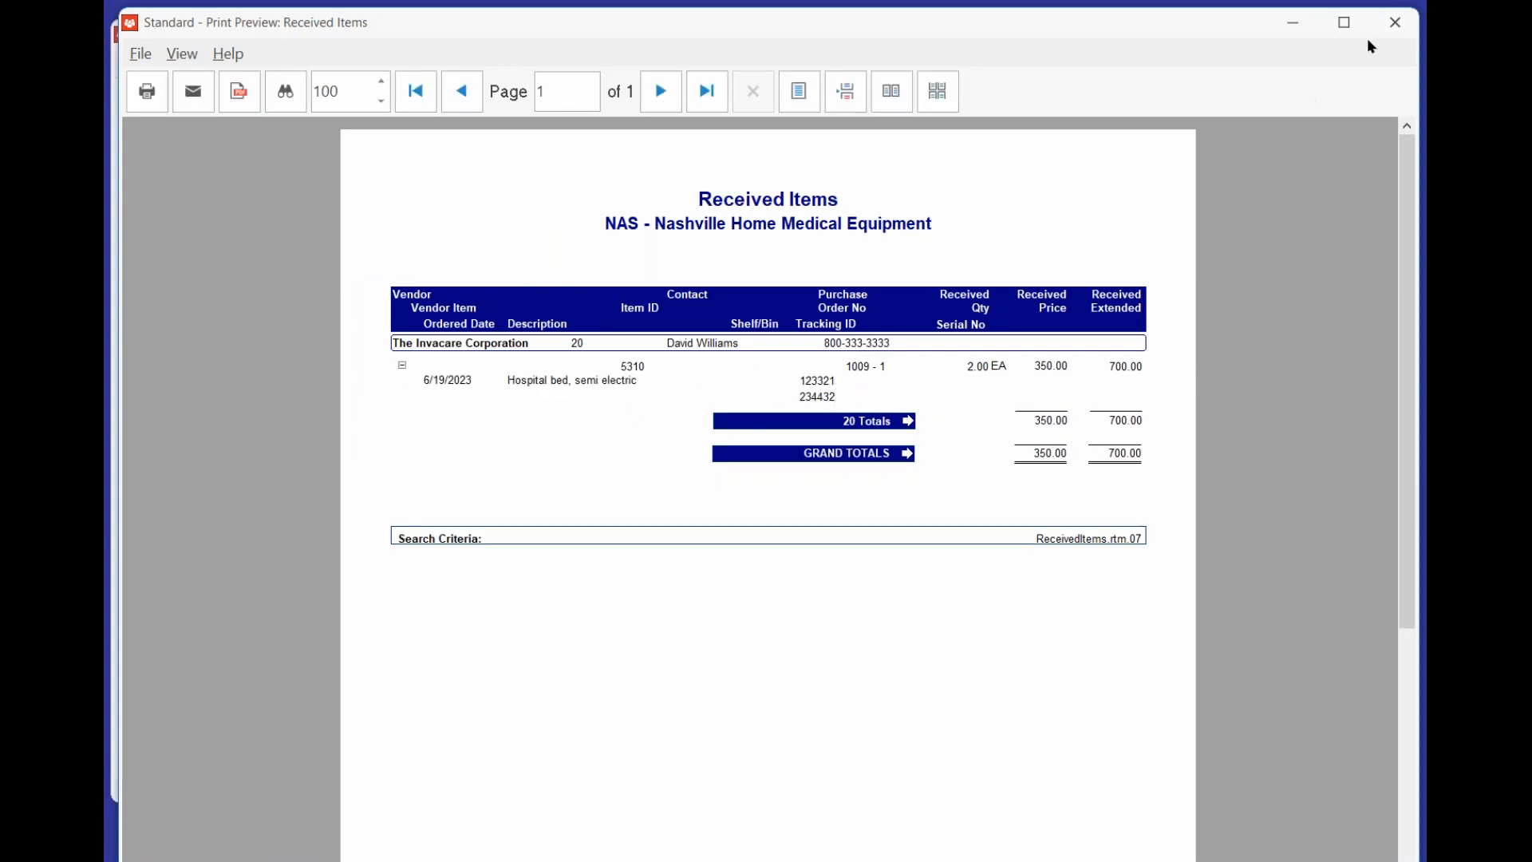
pyautogui.click(1374, 12)
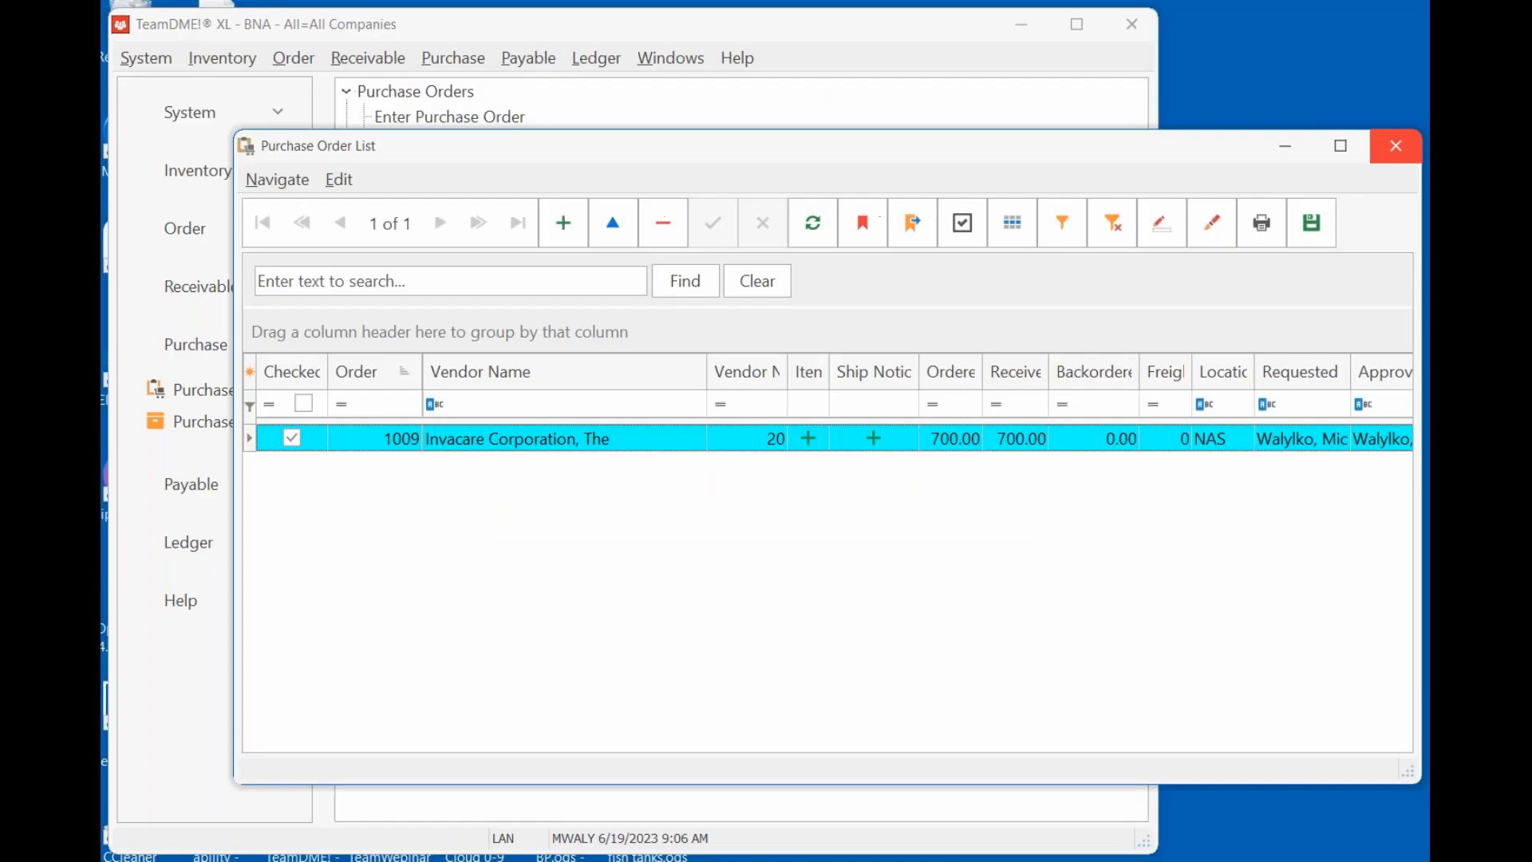
# Post the received hospital bed purchase order and close the purchase order list.
pyautogui.click(1315, 227)
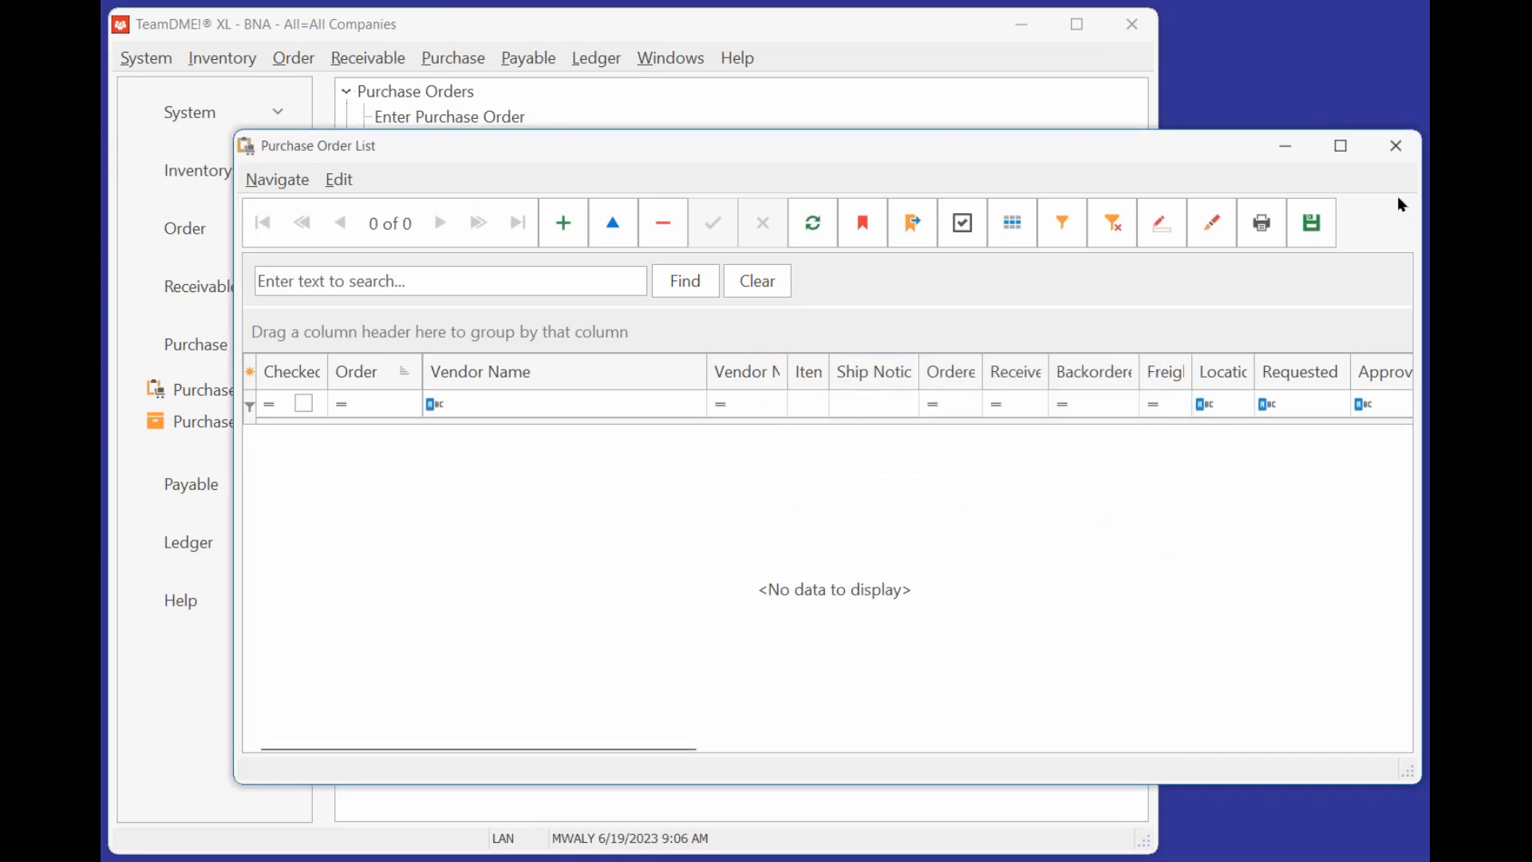
pyautogui.click(1394, 150)
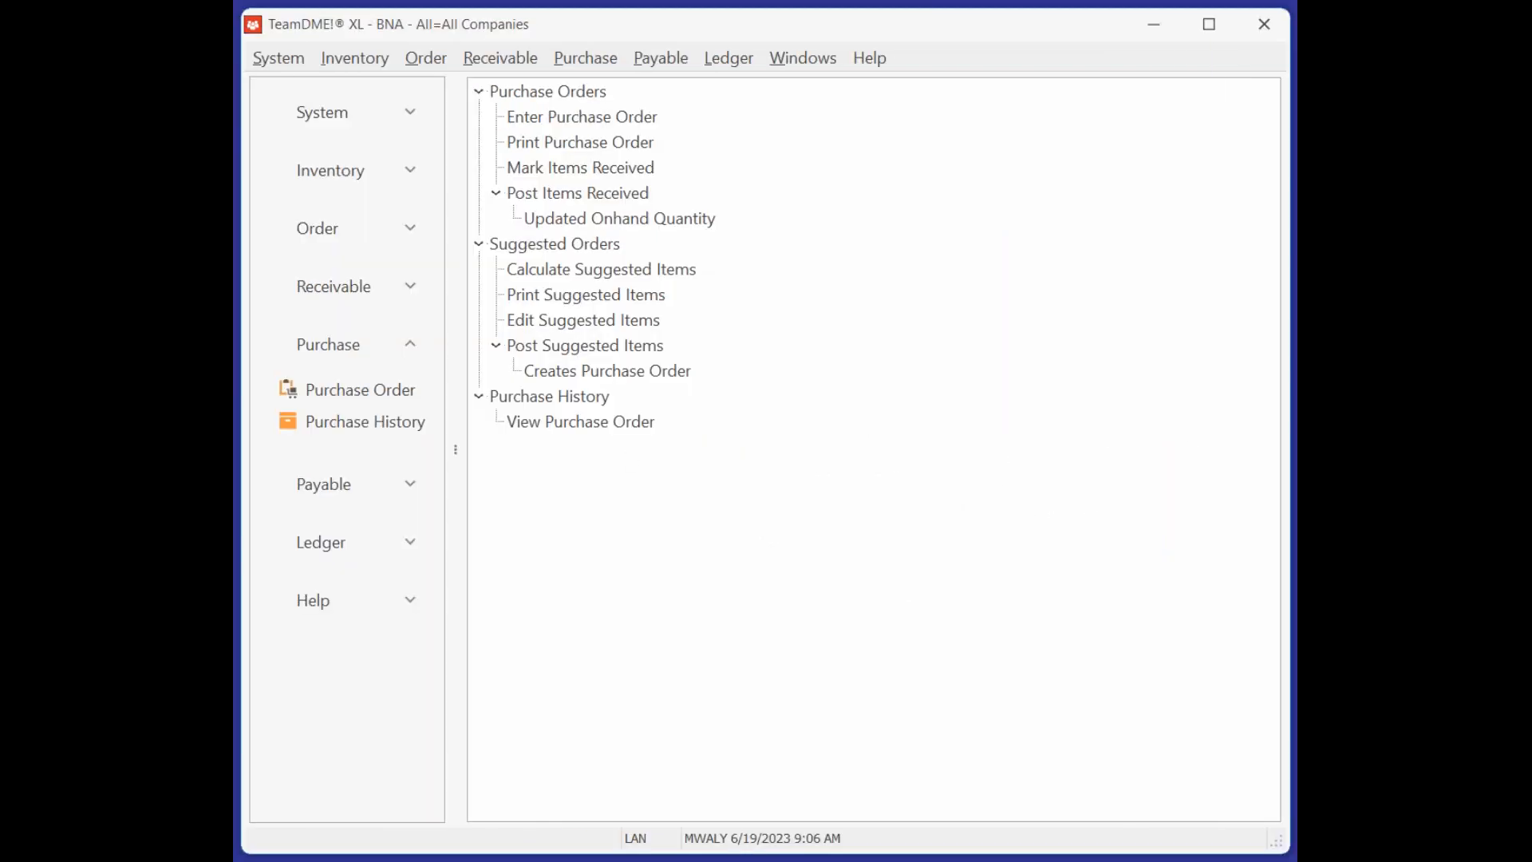
# Open the hospital bed line dated 6/16/2023 on the unchecked order in the medical order list.
pyautogui.click(320, 227)
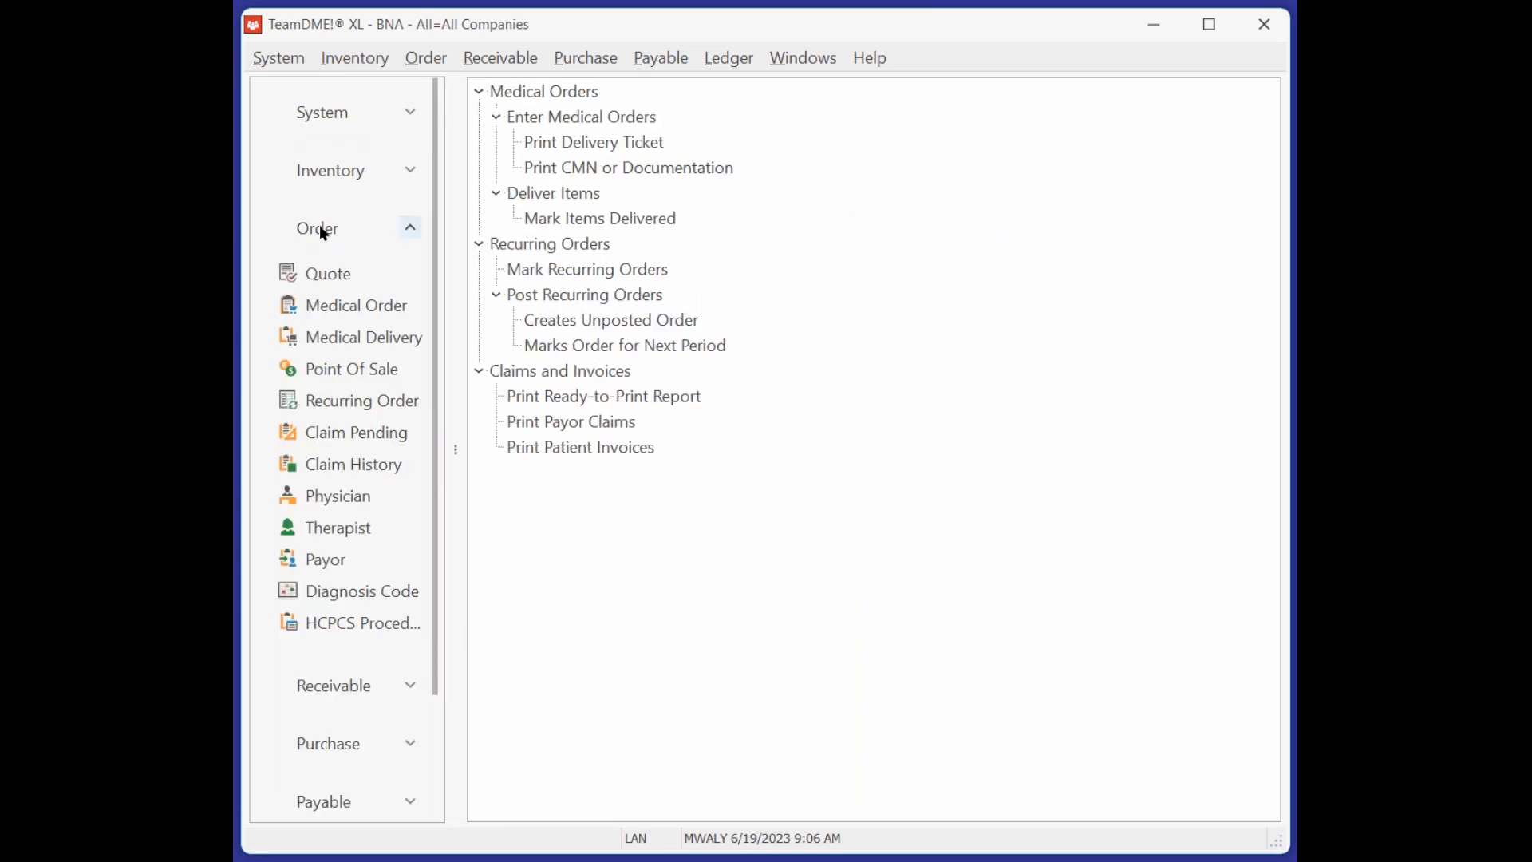
pyautogui.click(349, 306)
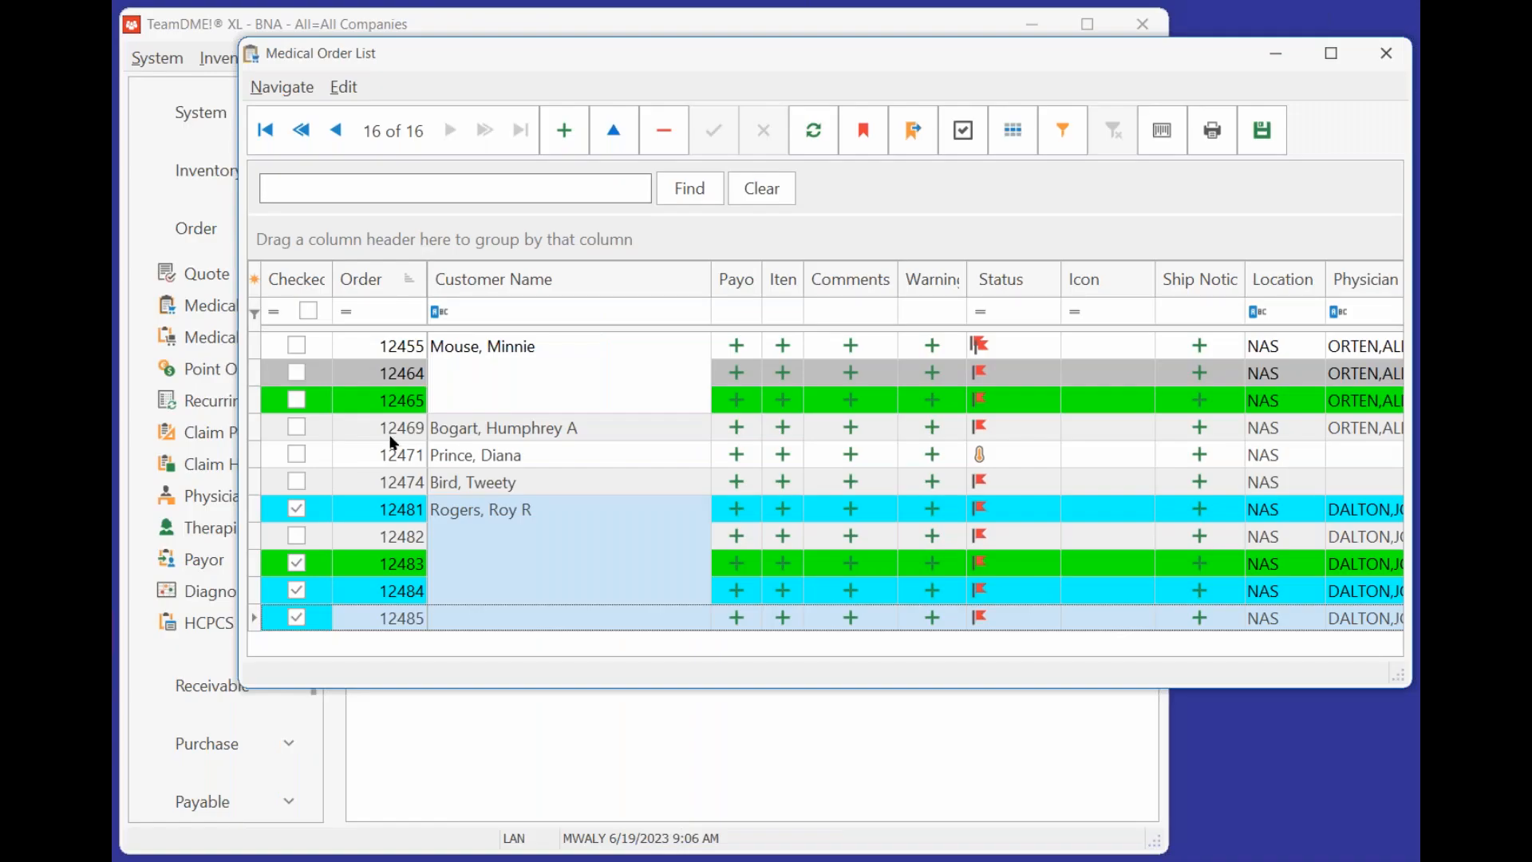
pyautogui.click(1033, 532)
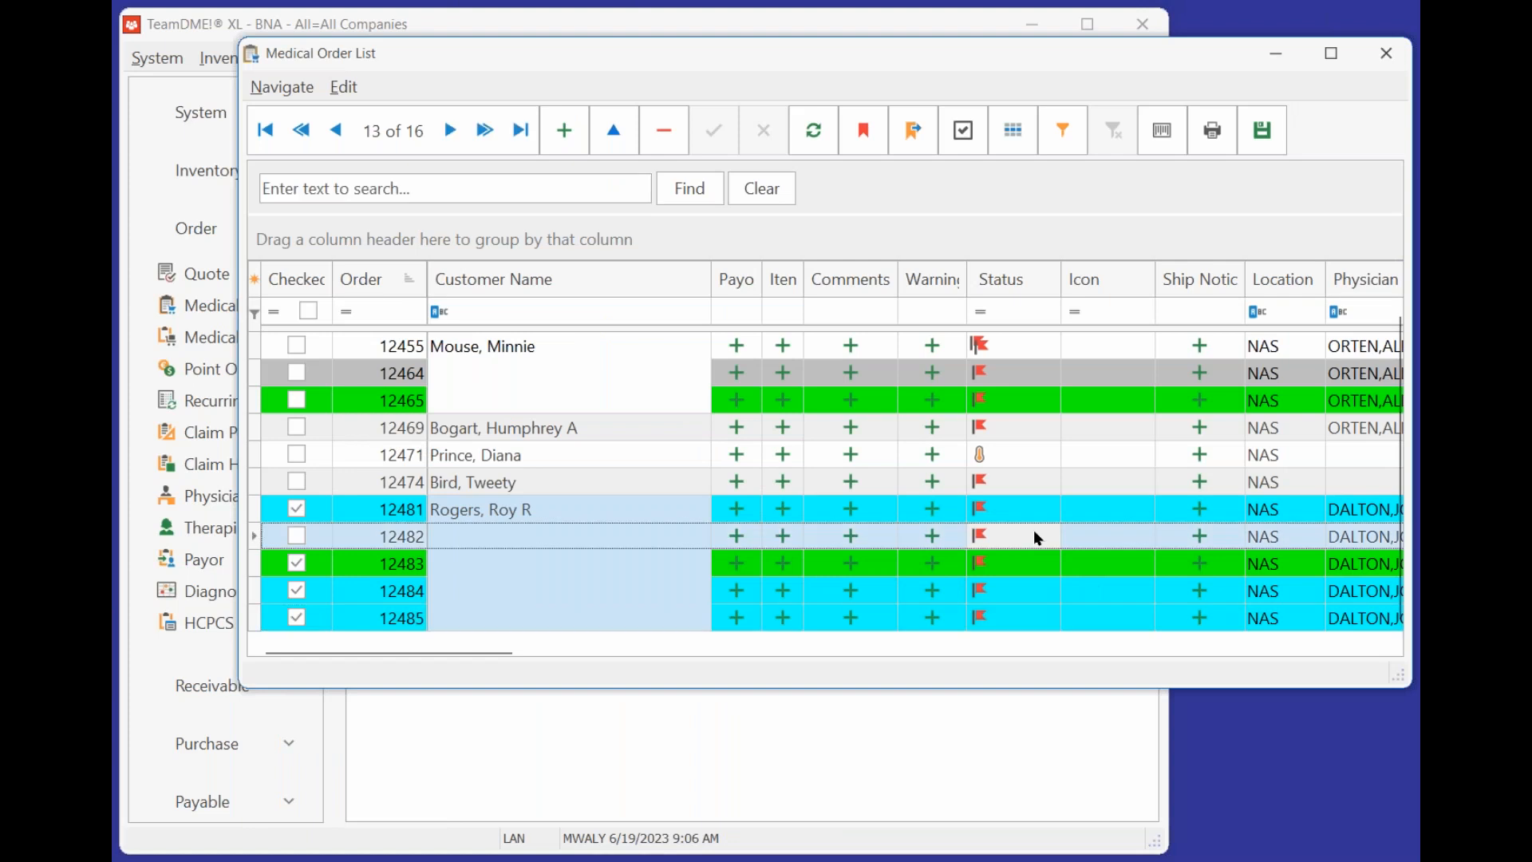
pyautogui.doubleClick(1034, 529)
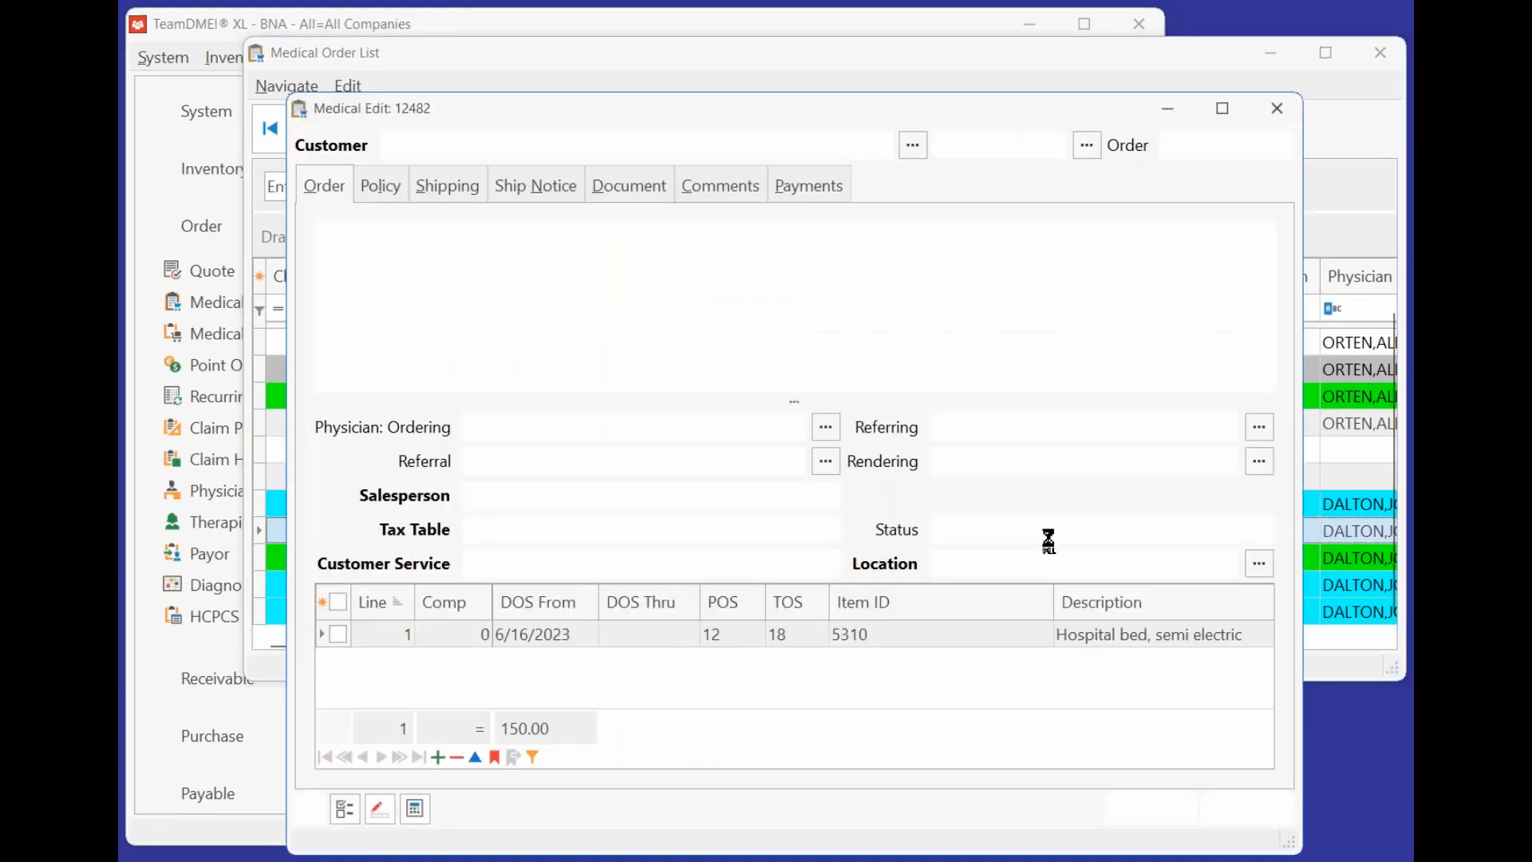
pyautogui.click(663, 640)
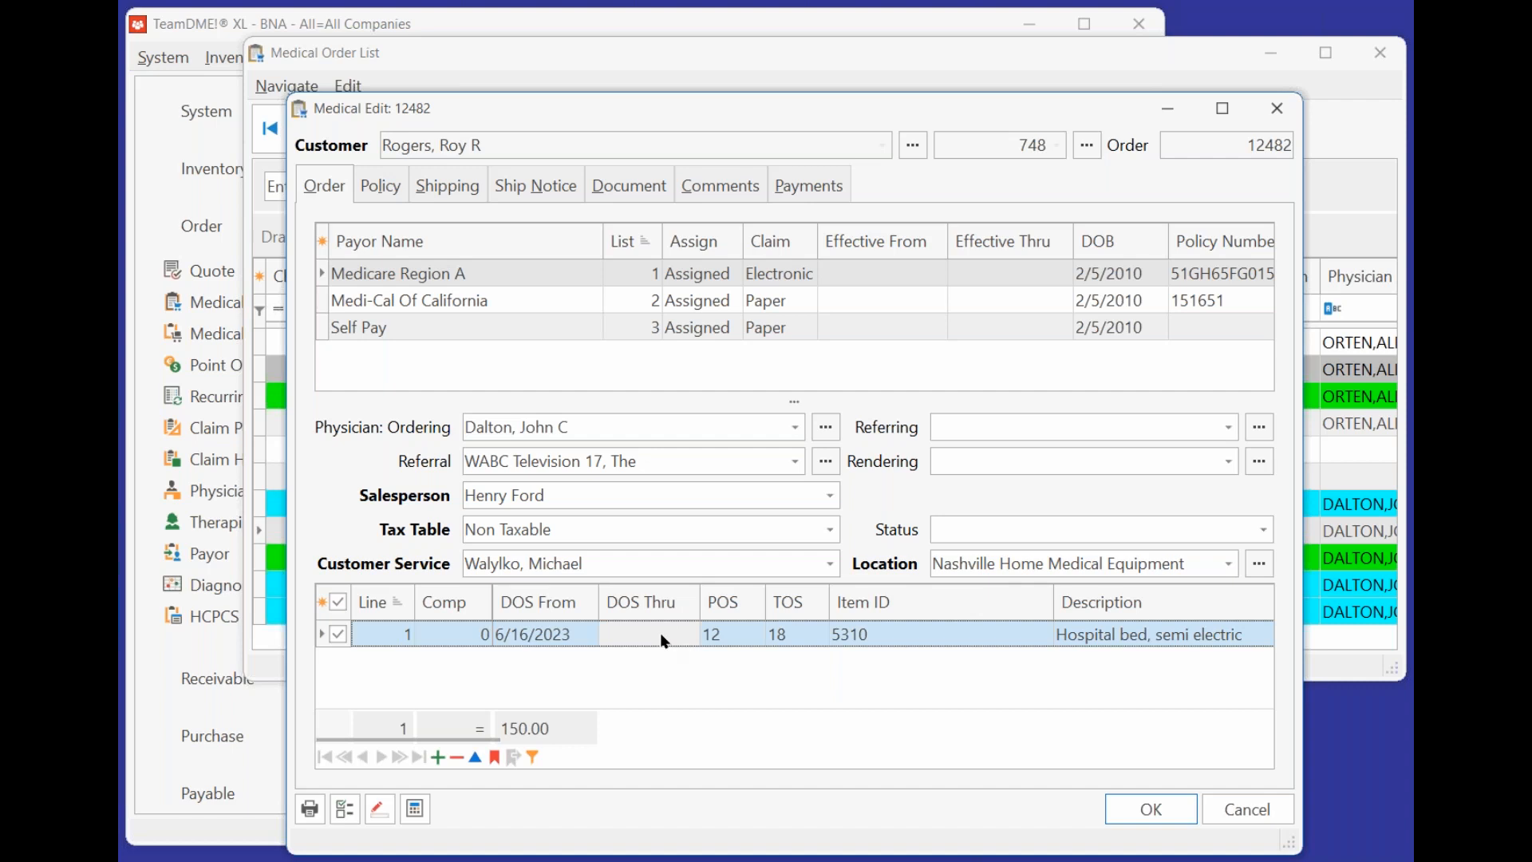
pyautogui.doubleClick(659, 633)
# Assign tracking number 123321 to the hospital bed, mark the item as delivered, and save the medical order.
pyautogui.click(538, 184)
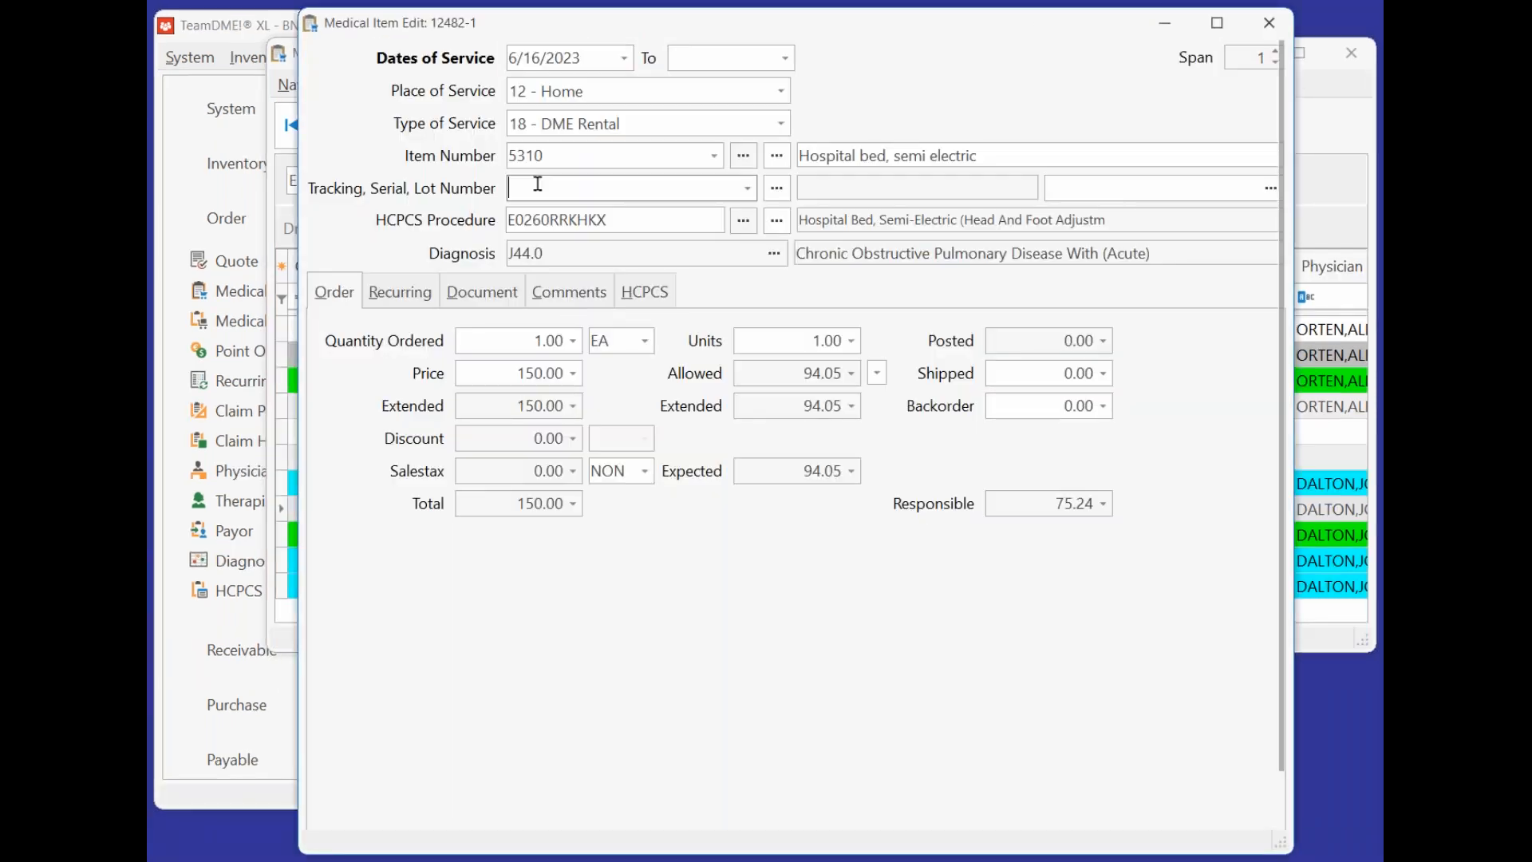
pyautogui.write('123321')
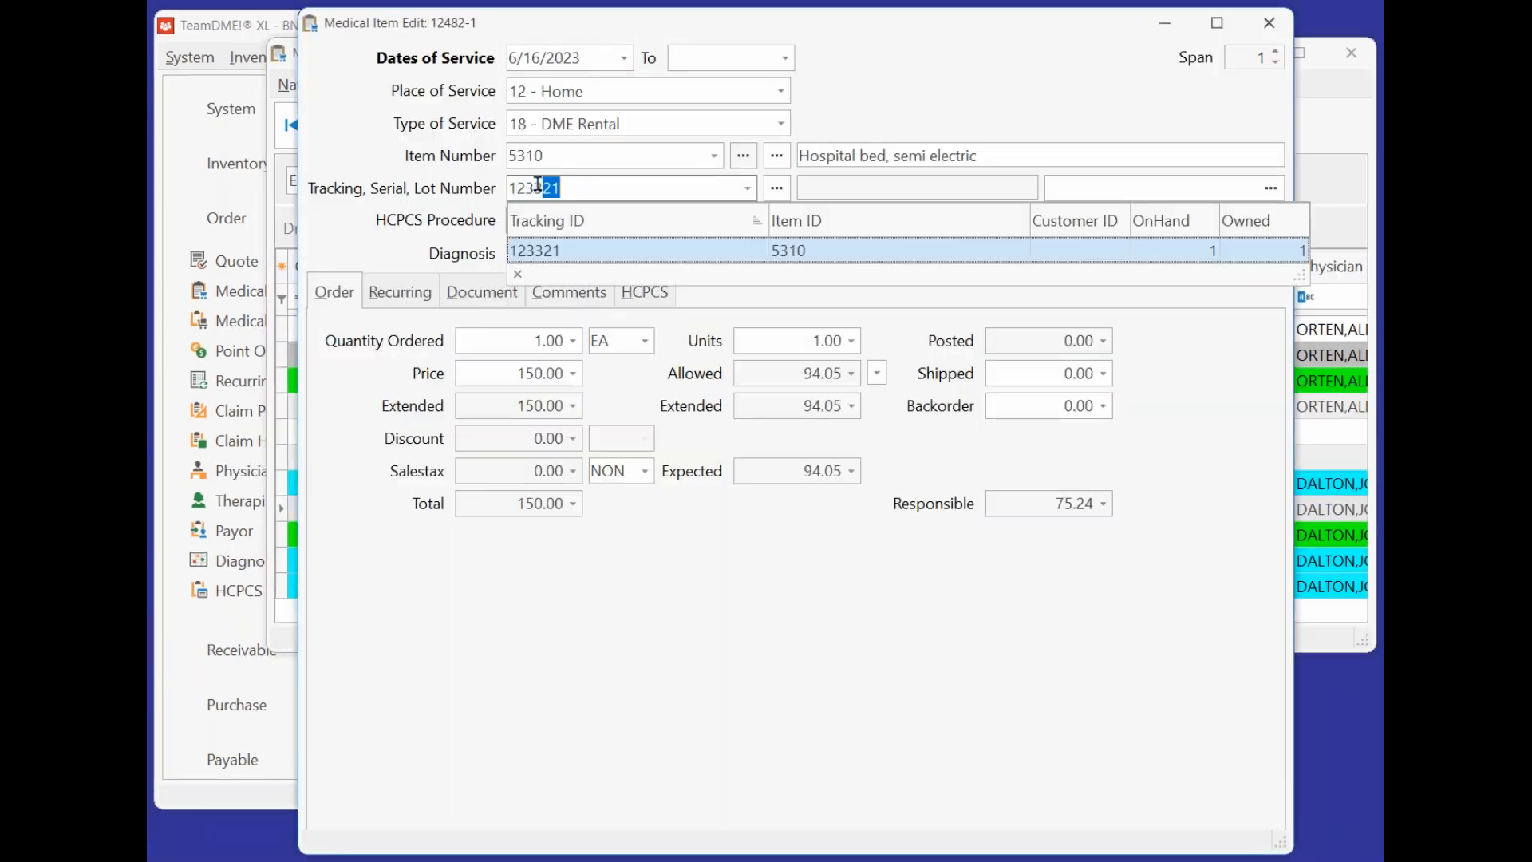
pyautogui.press('Tab')
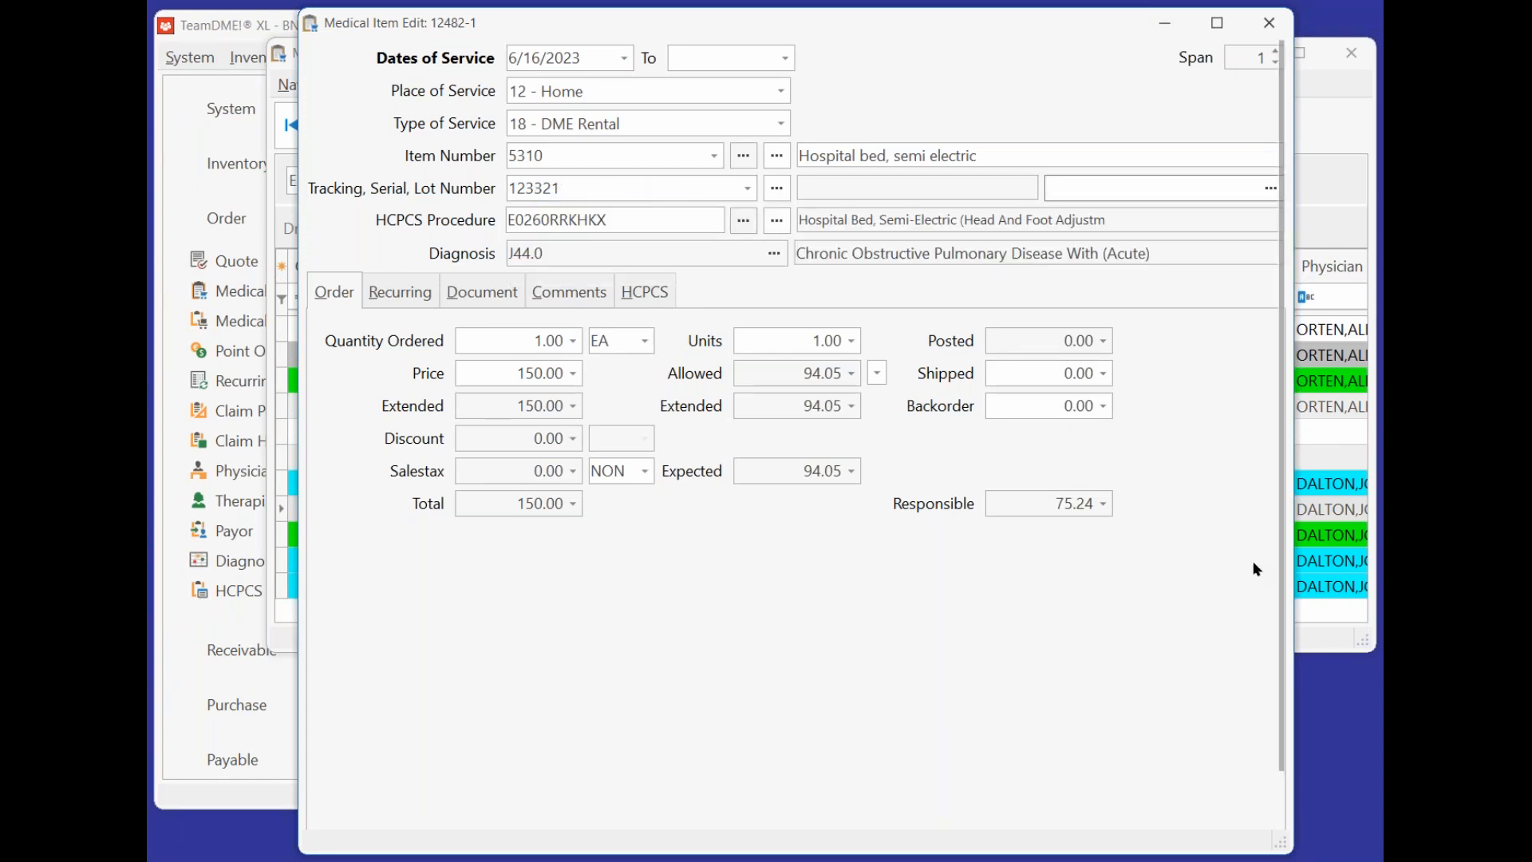
pyautogui.scroll(-1, 1252, 562)
pyautogui.press('Return')
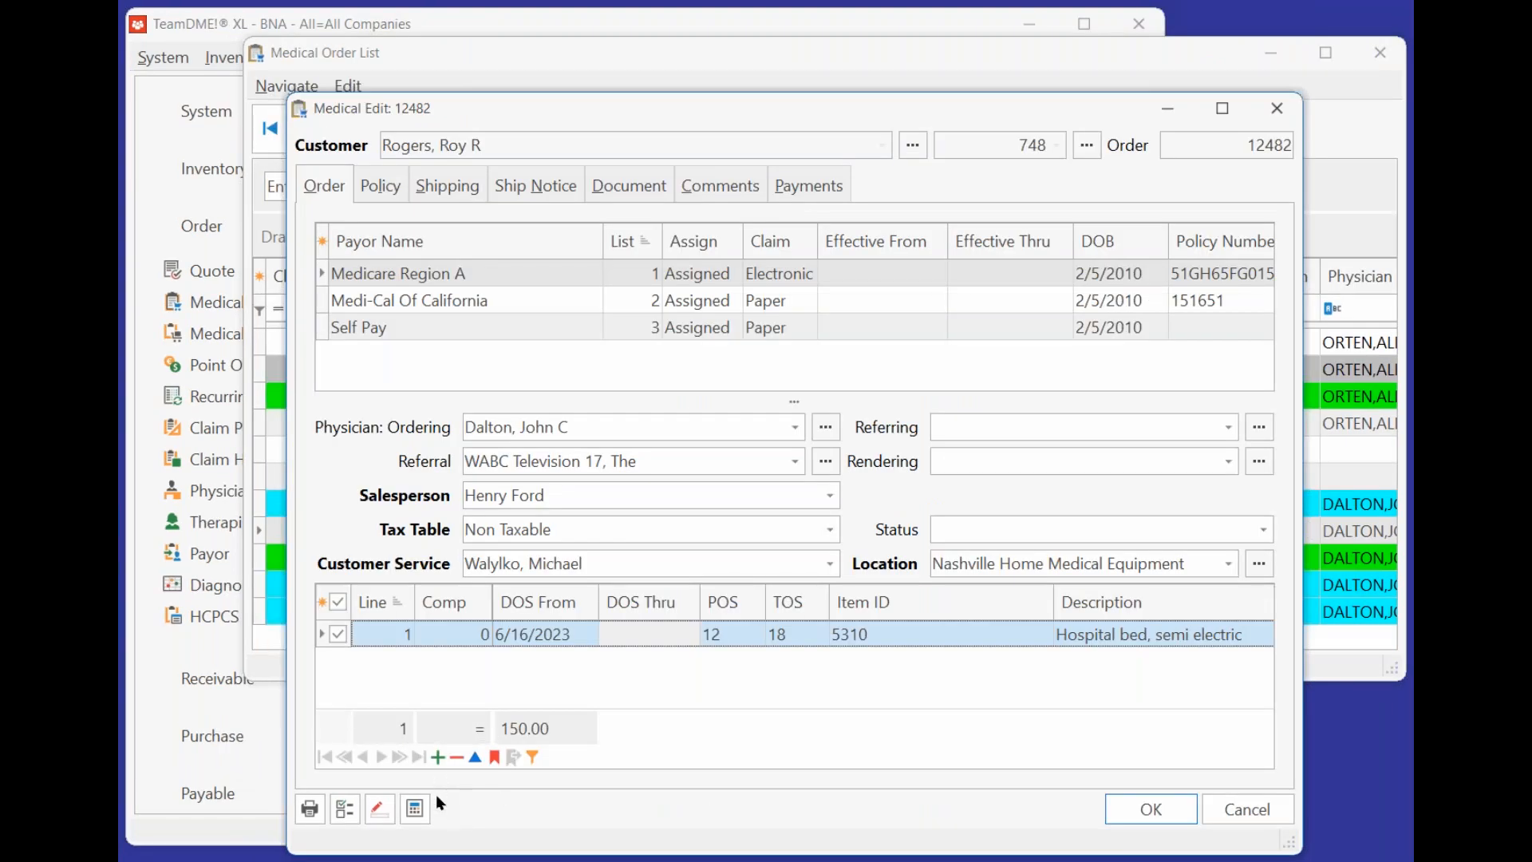
pyautogui.click(379, 807)
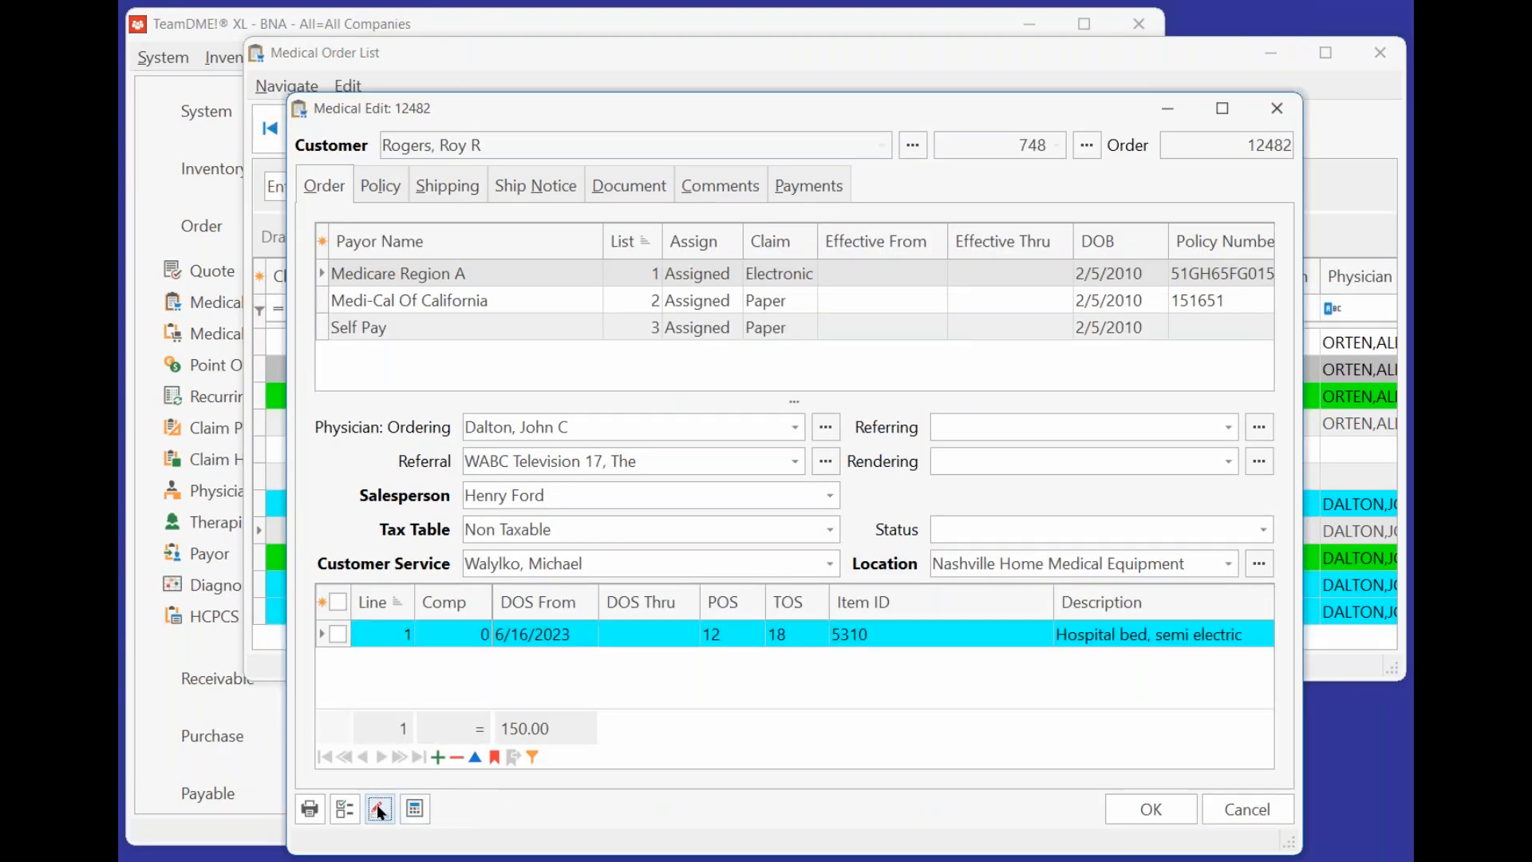
pyautogui.click(1132, 810)
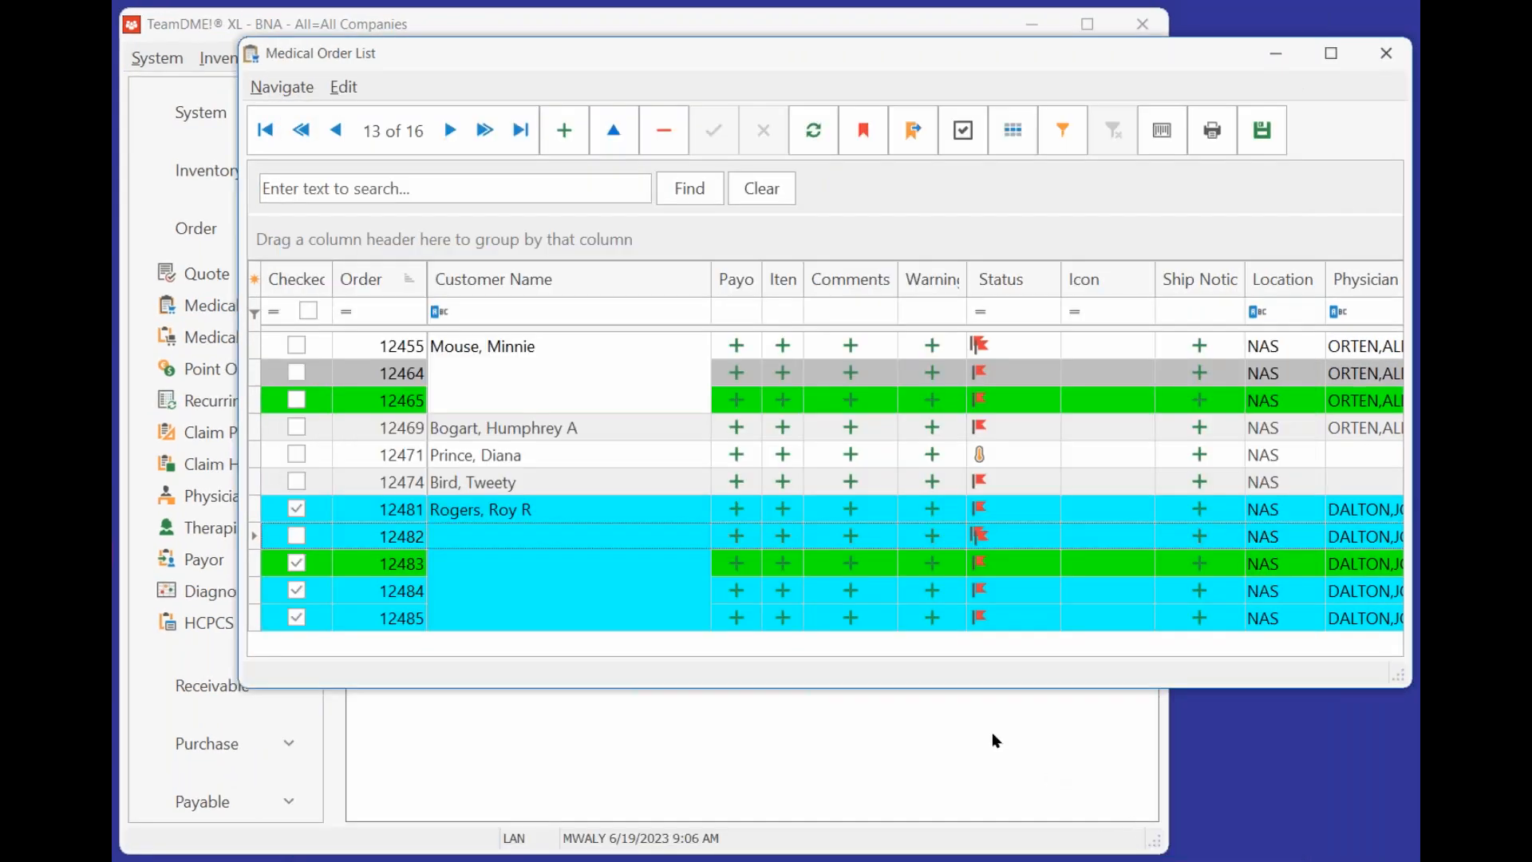
# Check only the updated hospital bed order, uncheck the customer's other orders, and filter the medical order list to the checked record.
pyautogui.click(297, 617)
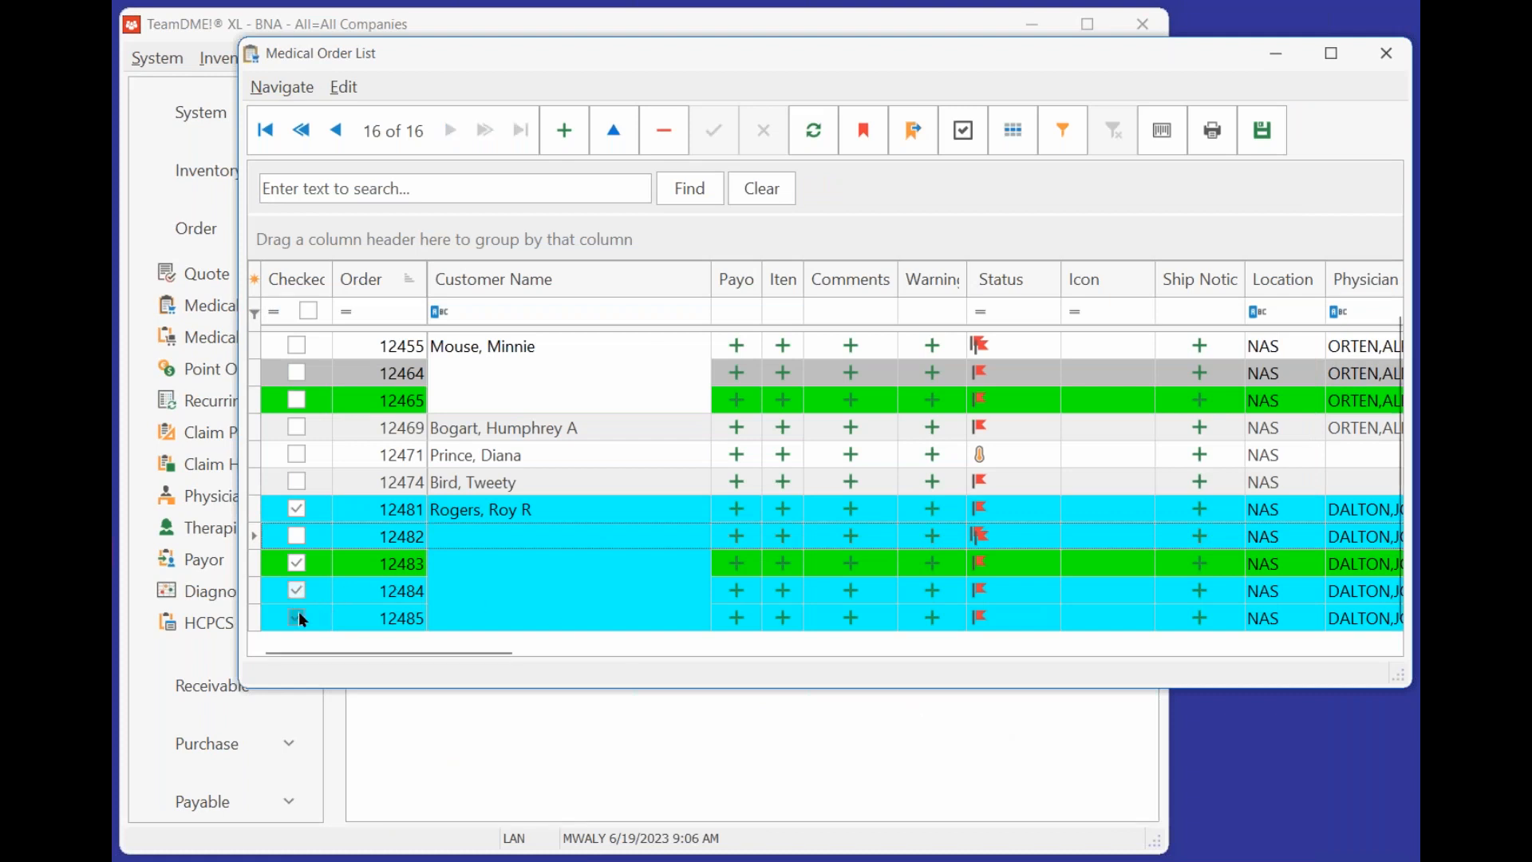
pyautogui.click(297, 591)
pyautogui.click(297, 562)
pyautogui.click(297, 508)
pyautogui.click(294, 533)
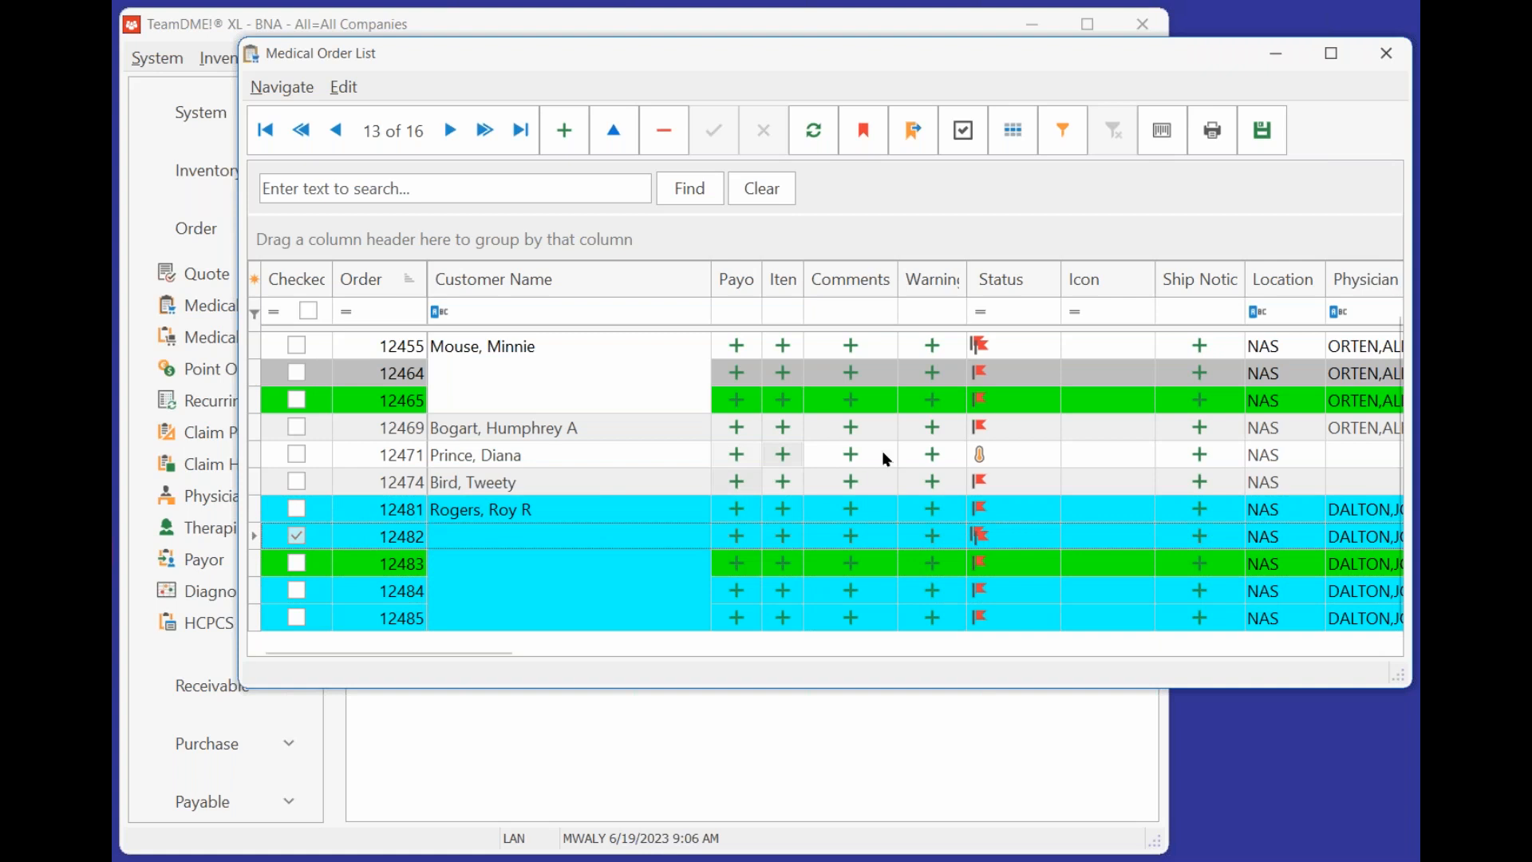
pyautogui.click(962, 130)
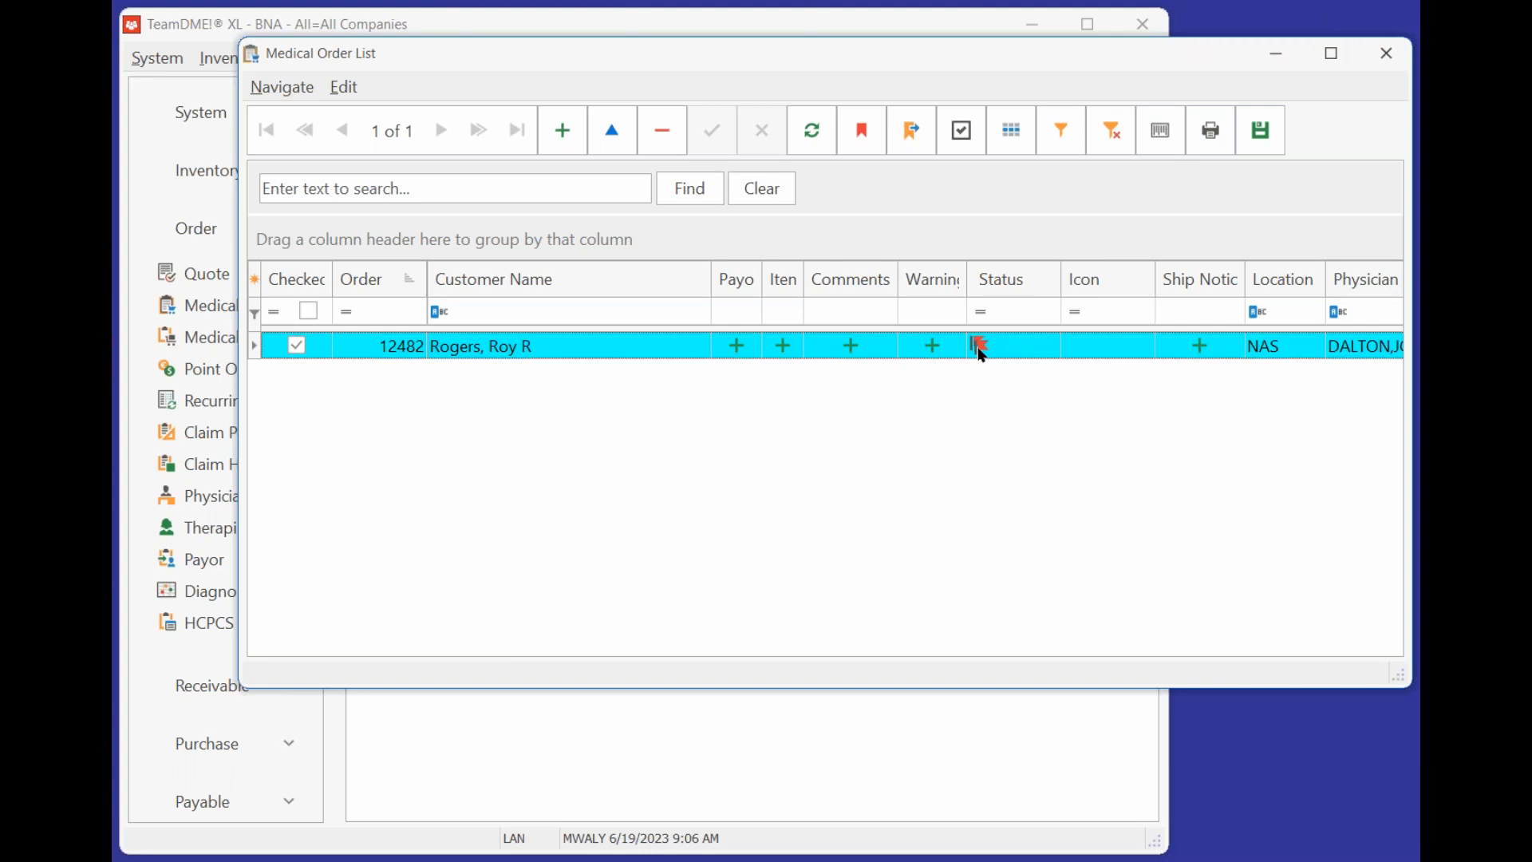
# Calculate the order status of the checked order for dates of service through 6/19/2023.
pyautogui.click(1212, 132)
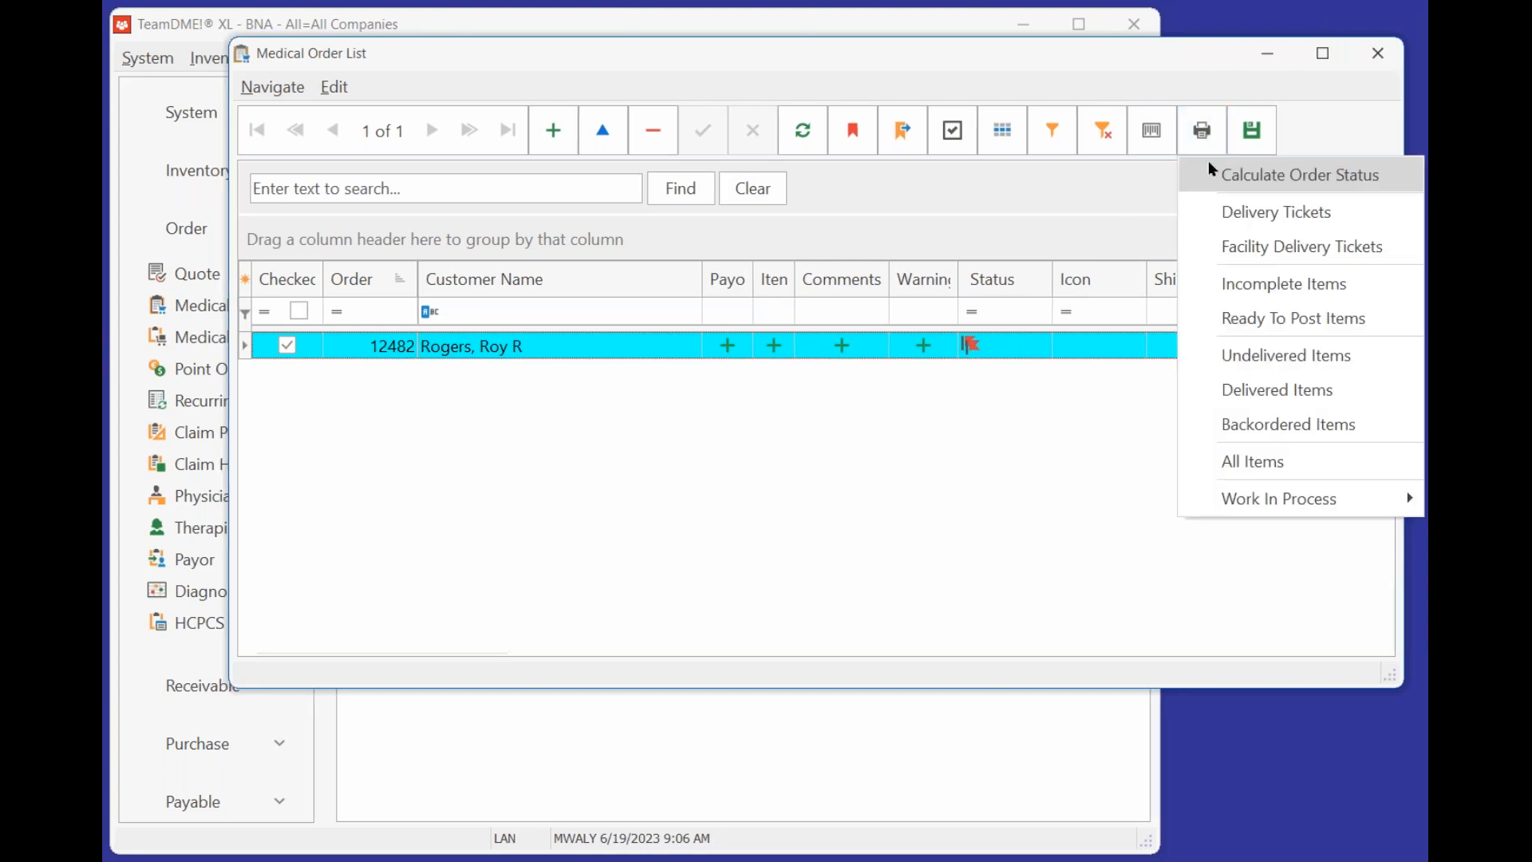
pyautogui.click(1208, 166)
pyautogui.click(1006, 492)
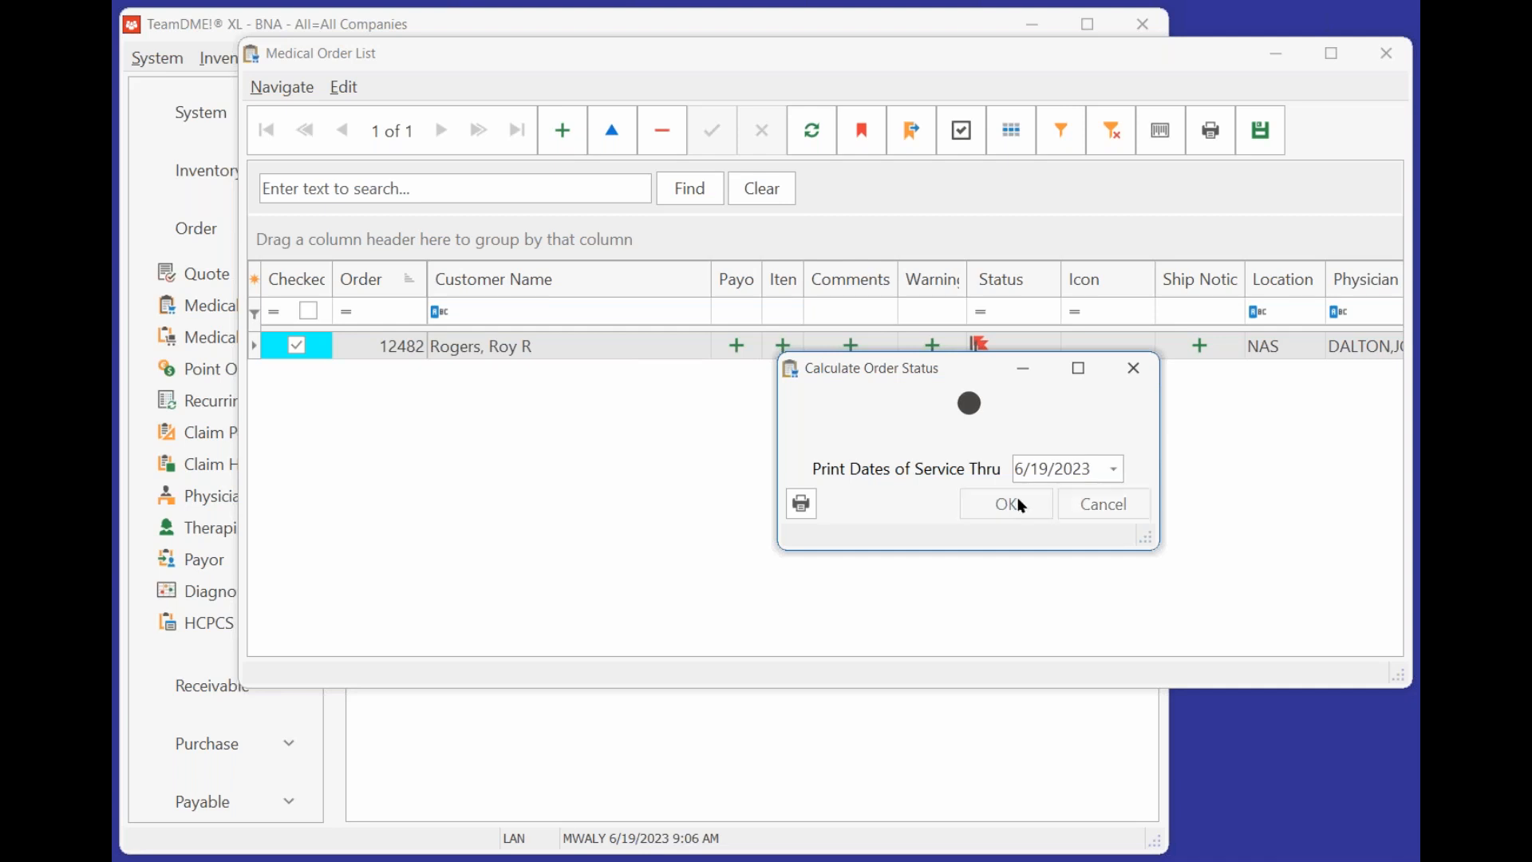
# Preview the Ready To Post Items report for the checked medical order and close the preview.
pyautogui.click(1216, 142)
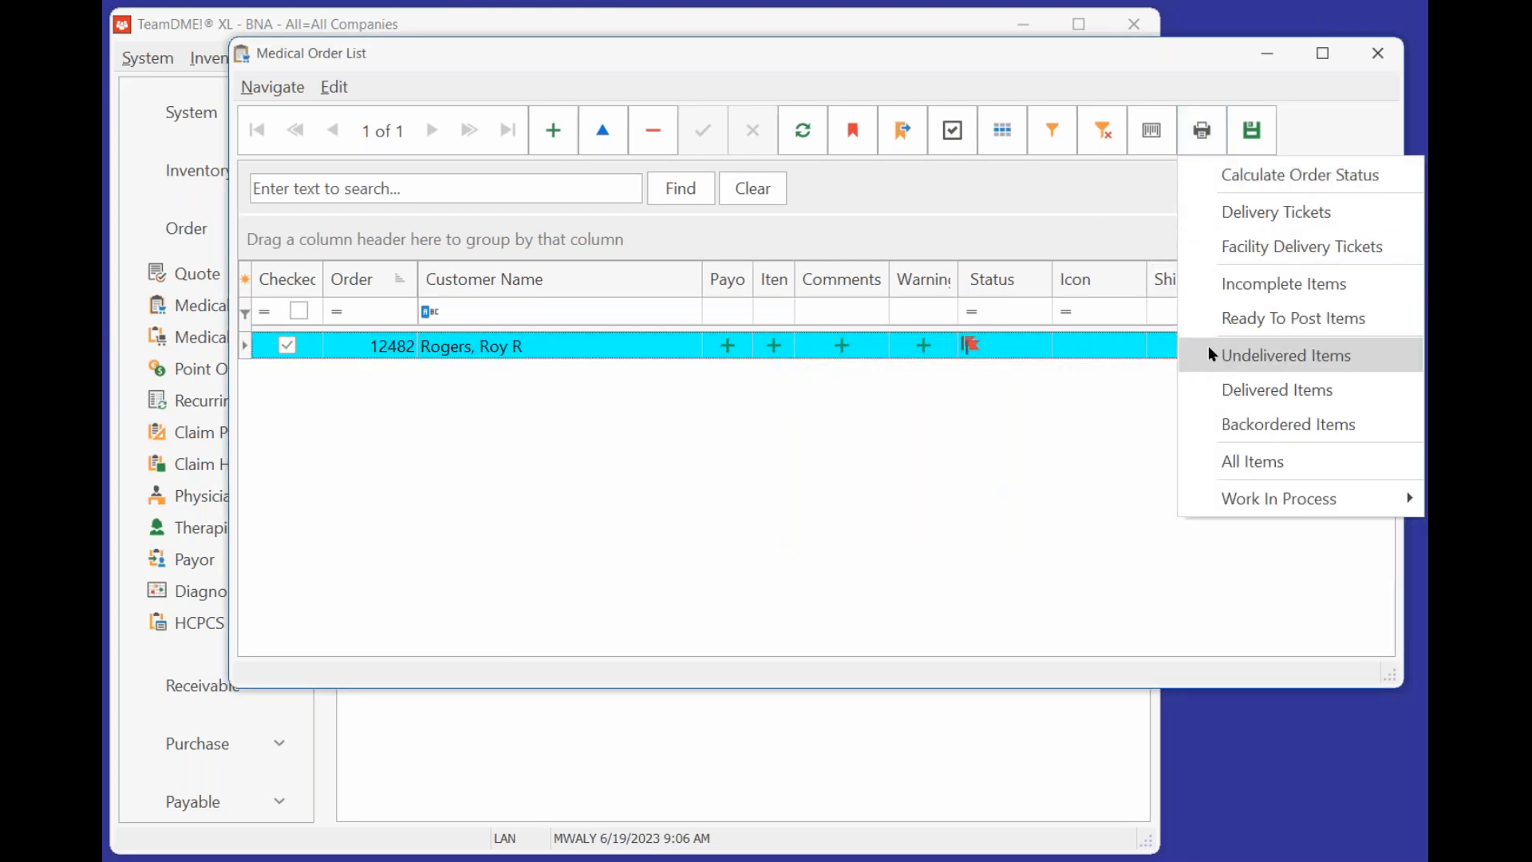
pyautogui.click(1216, 327)
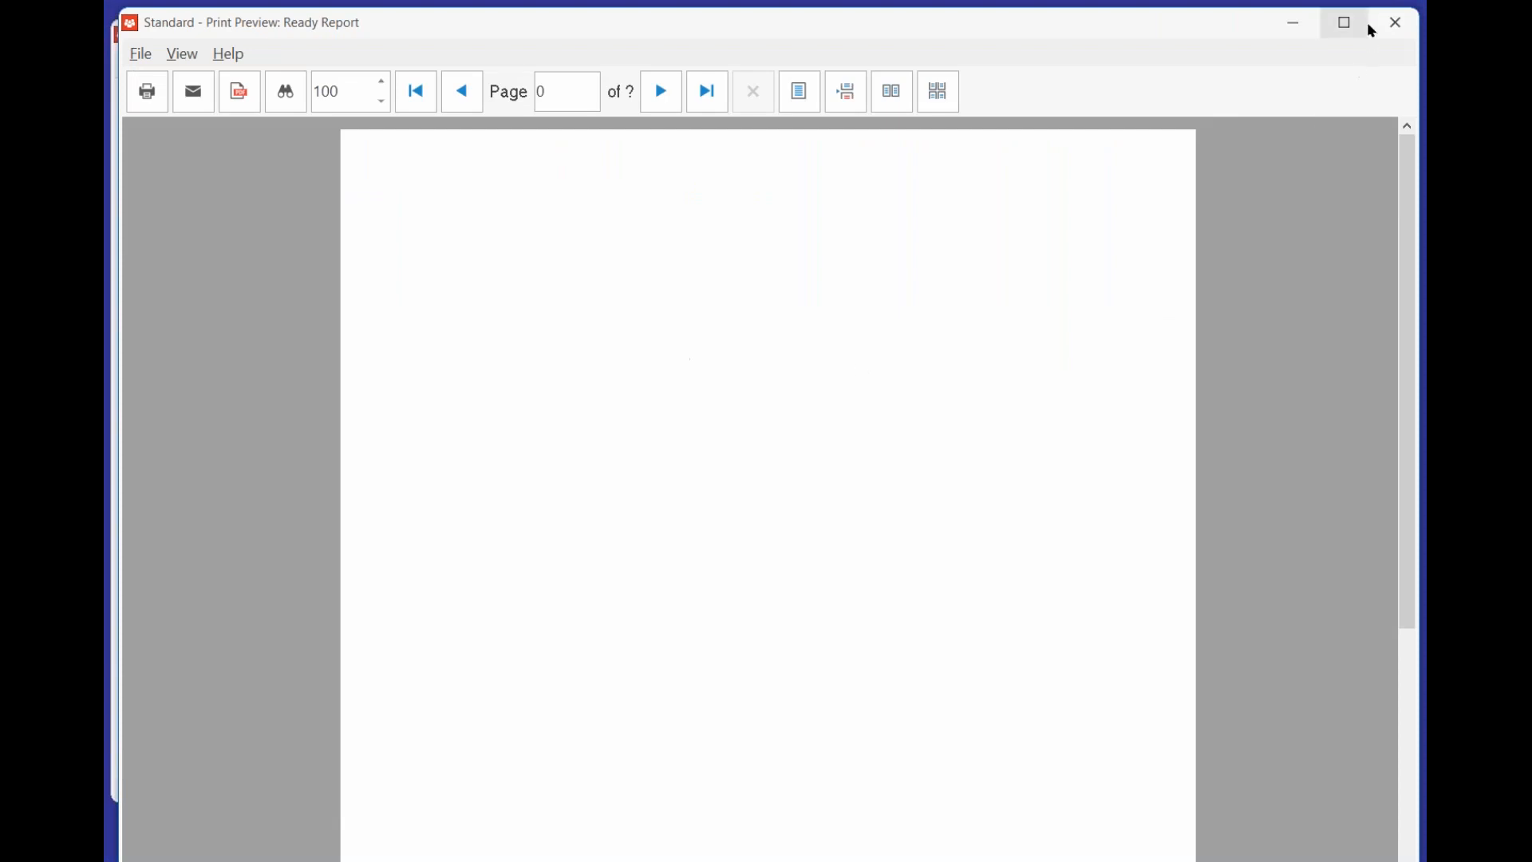
pyautogui.click(1384, 22)
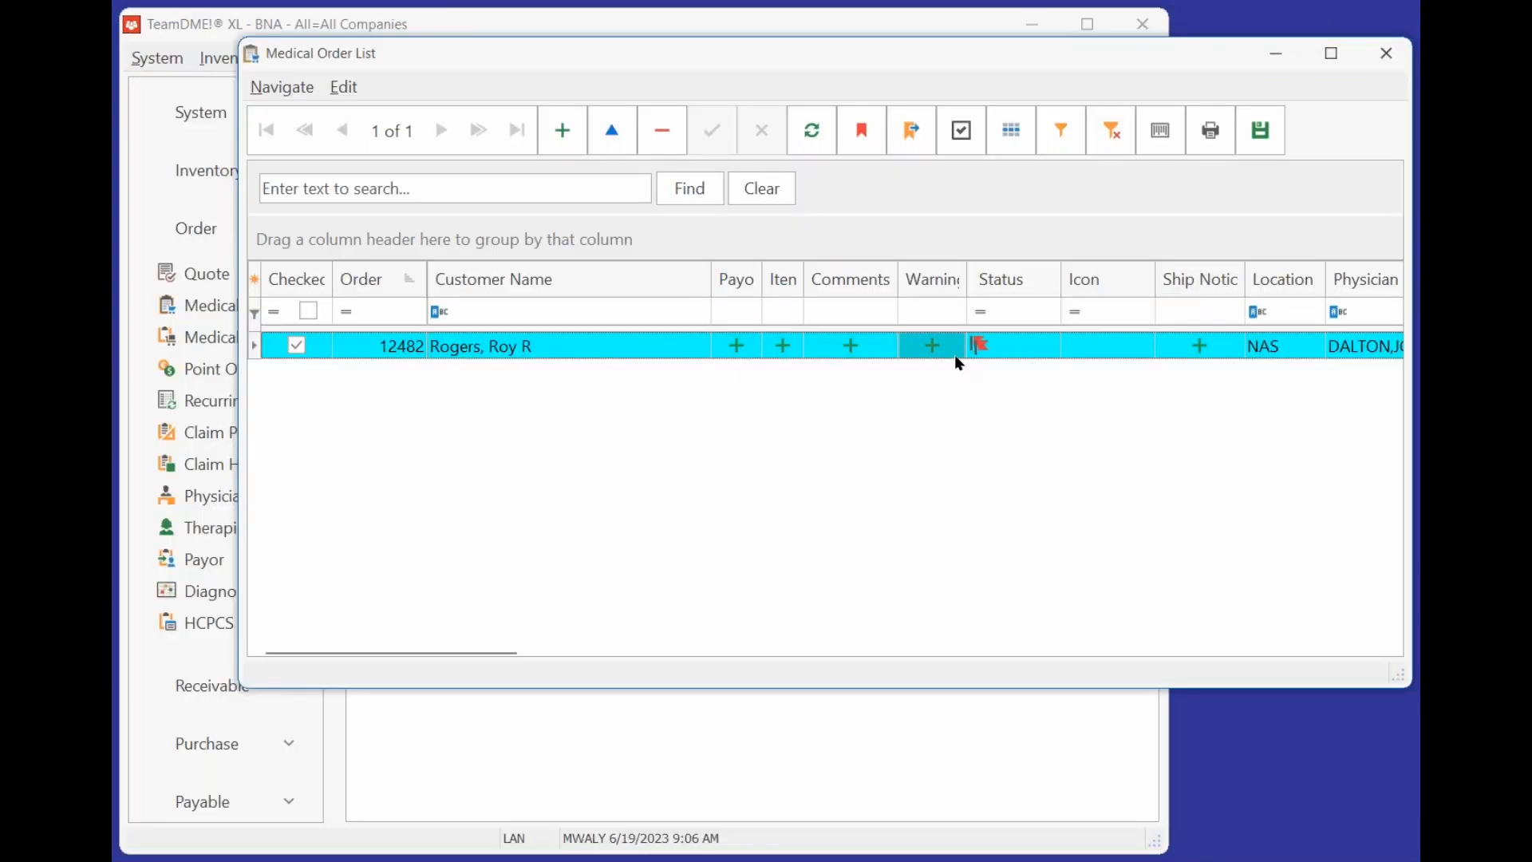
# Open the hospital bed order and examine its Order Intellicheck flags, especially the date-of-service flag on the bed item.
pyautogui.click(1027, 346)
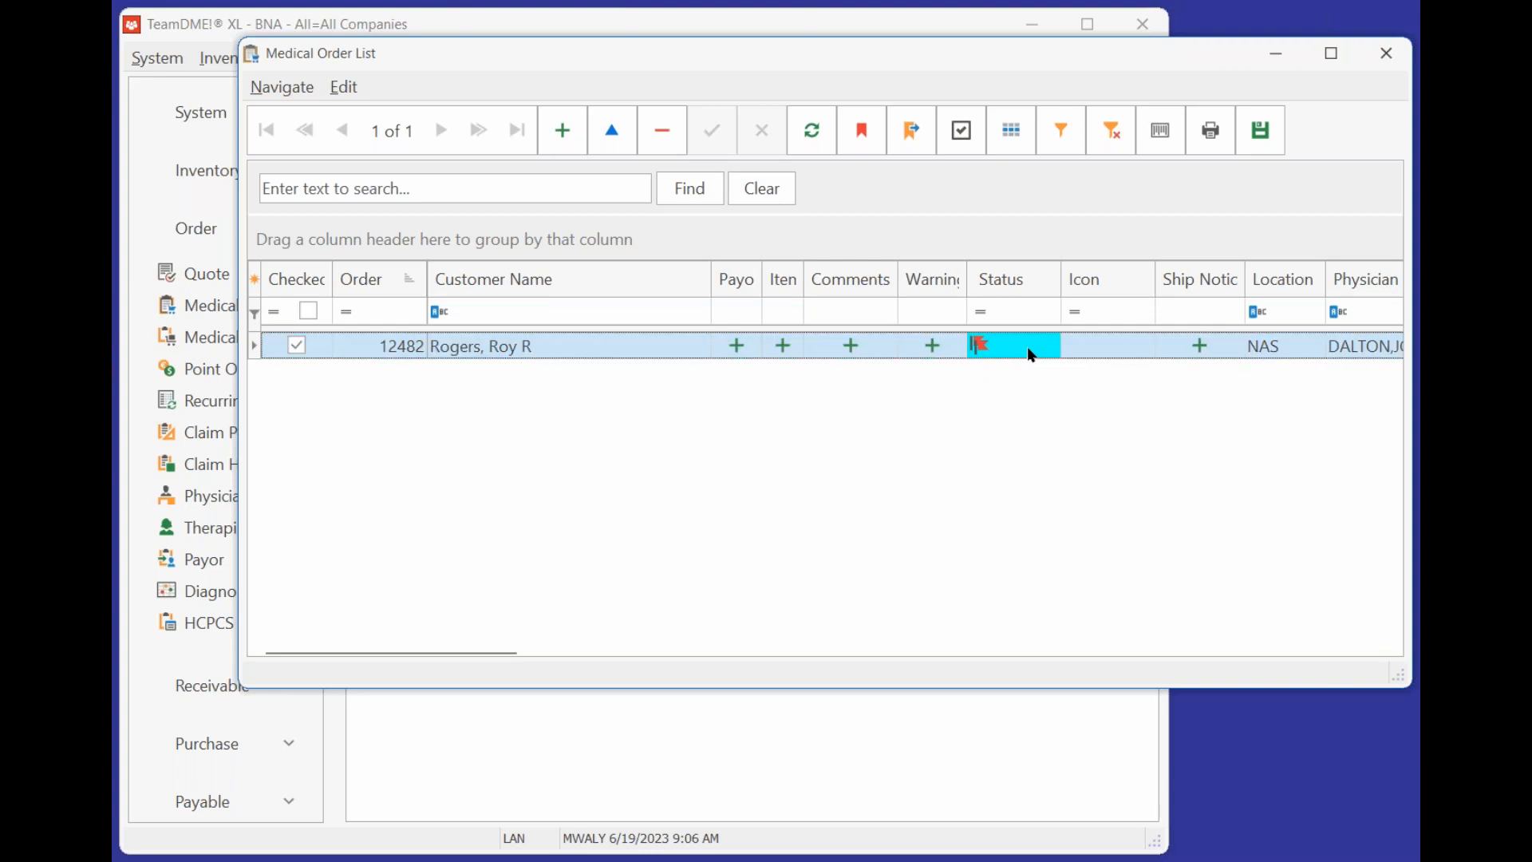
pyautogui.doubleClick(1026, 346)
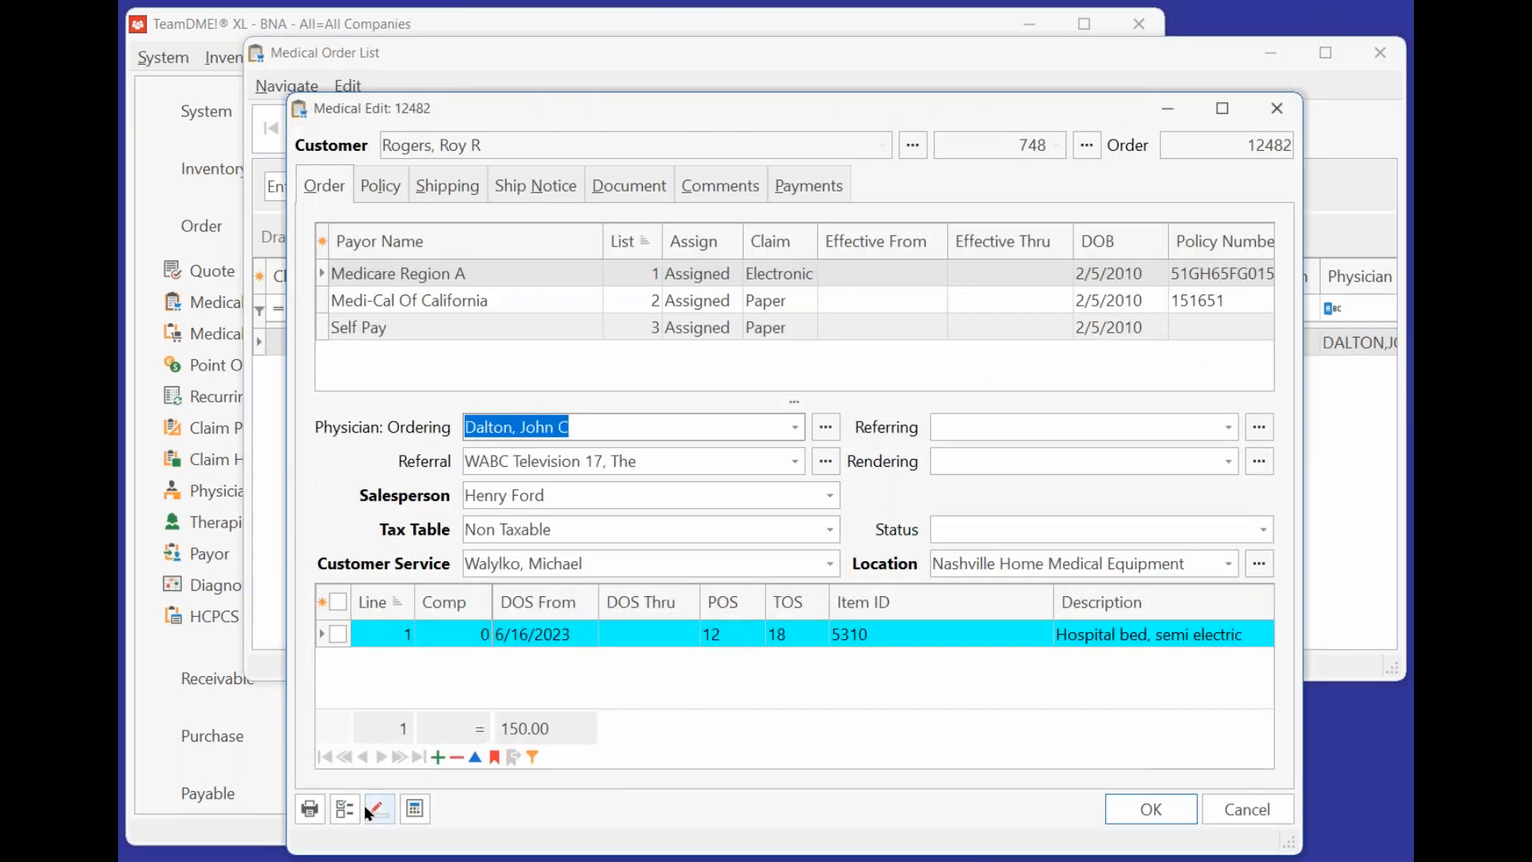
pyautogui.click(346, 809)
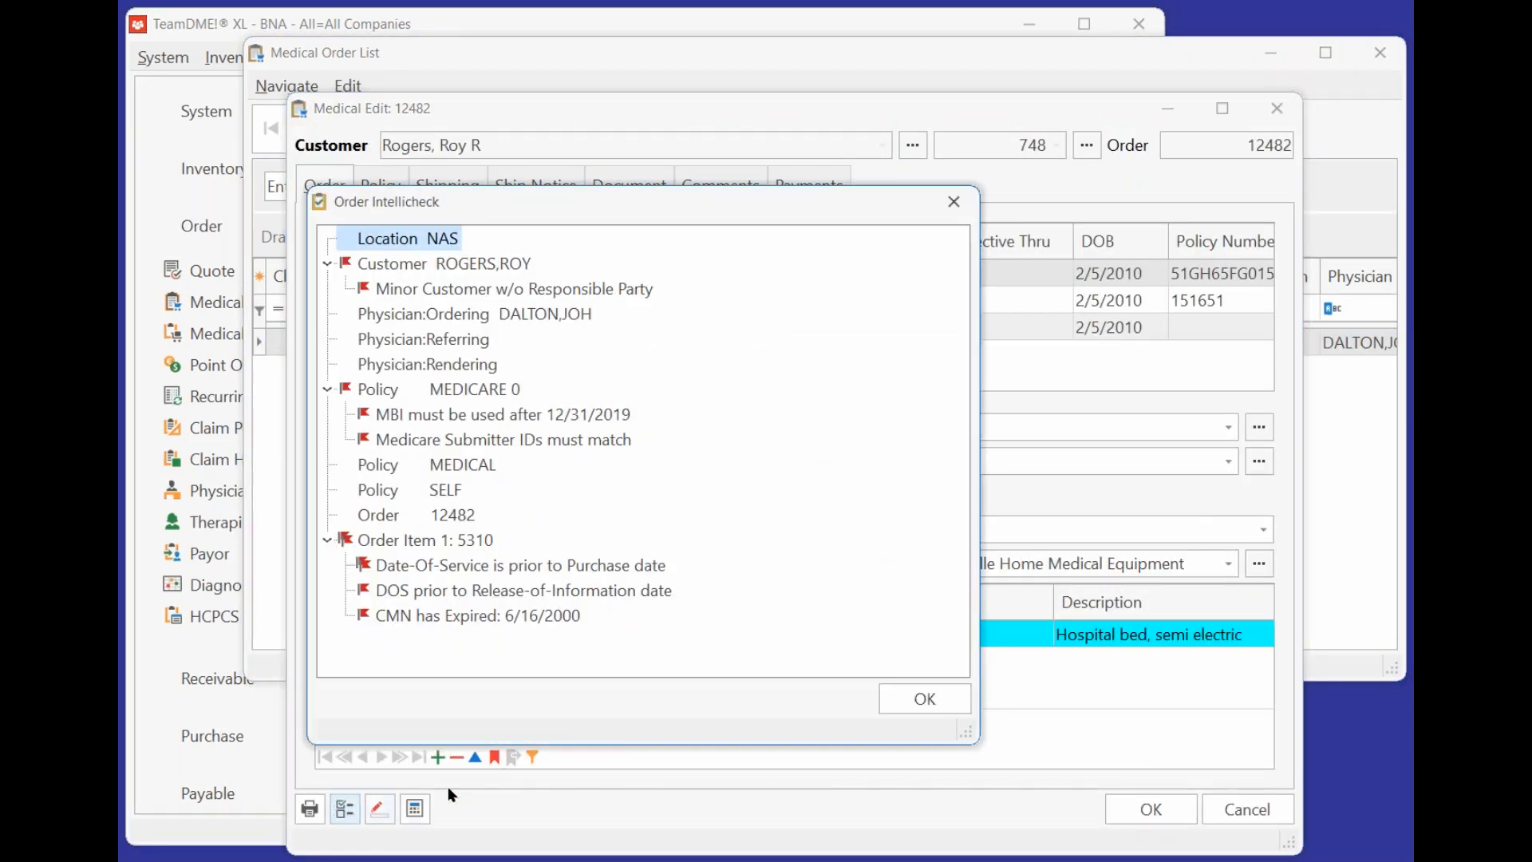
pyautogui.click(416, 566)
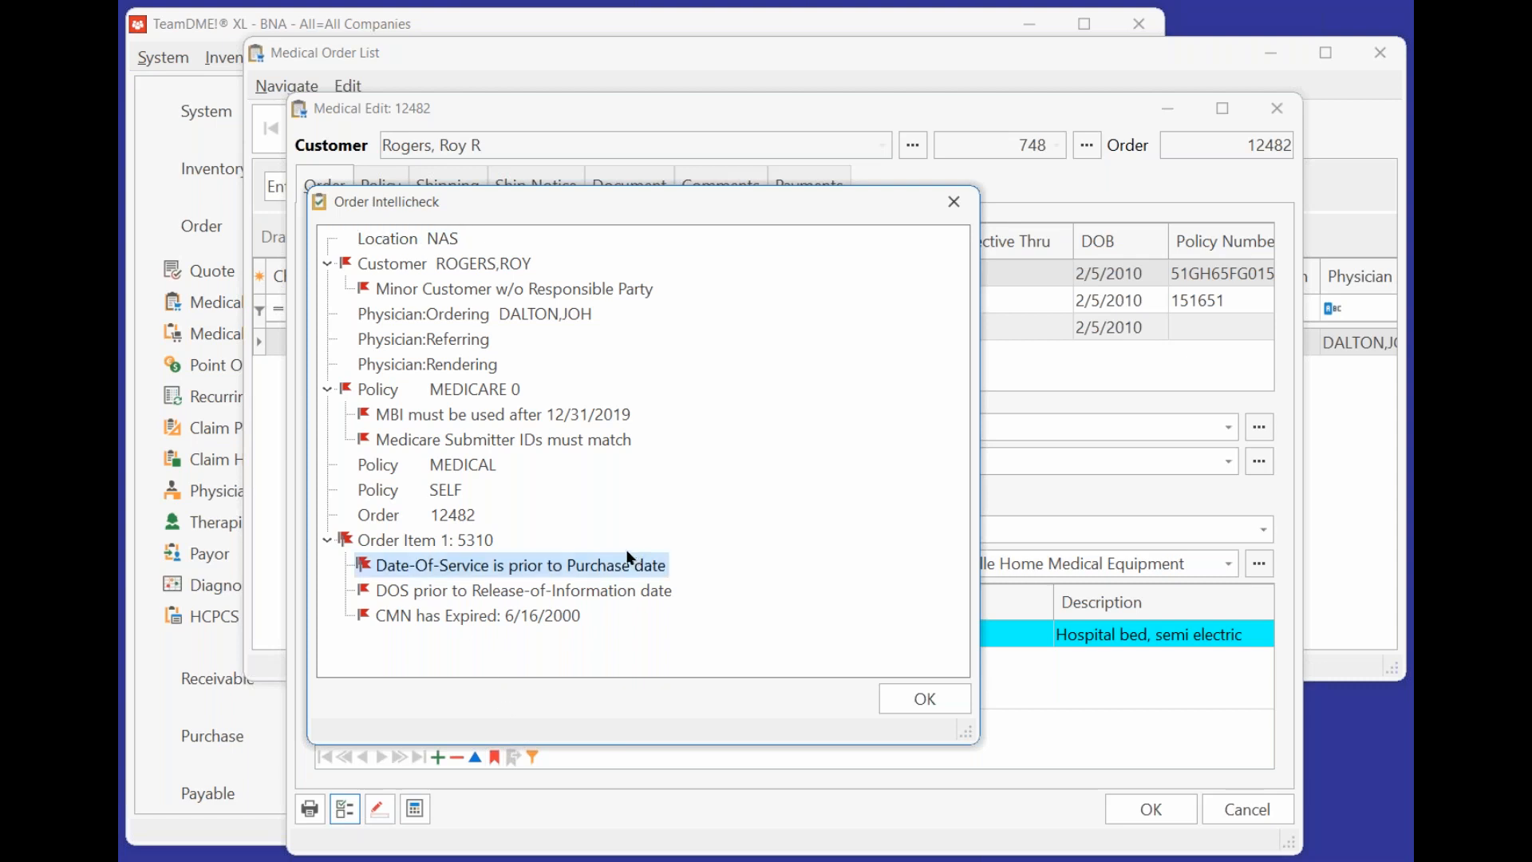
pyautogui.click(931, 696)
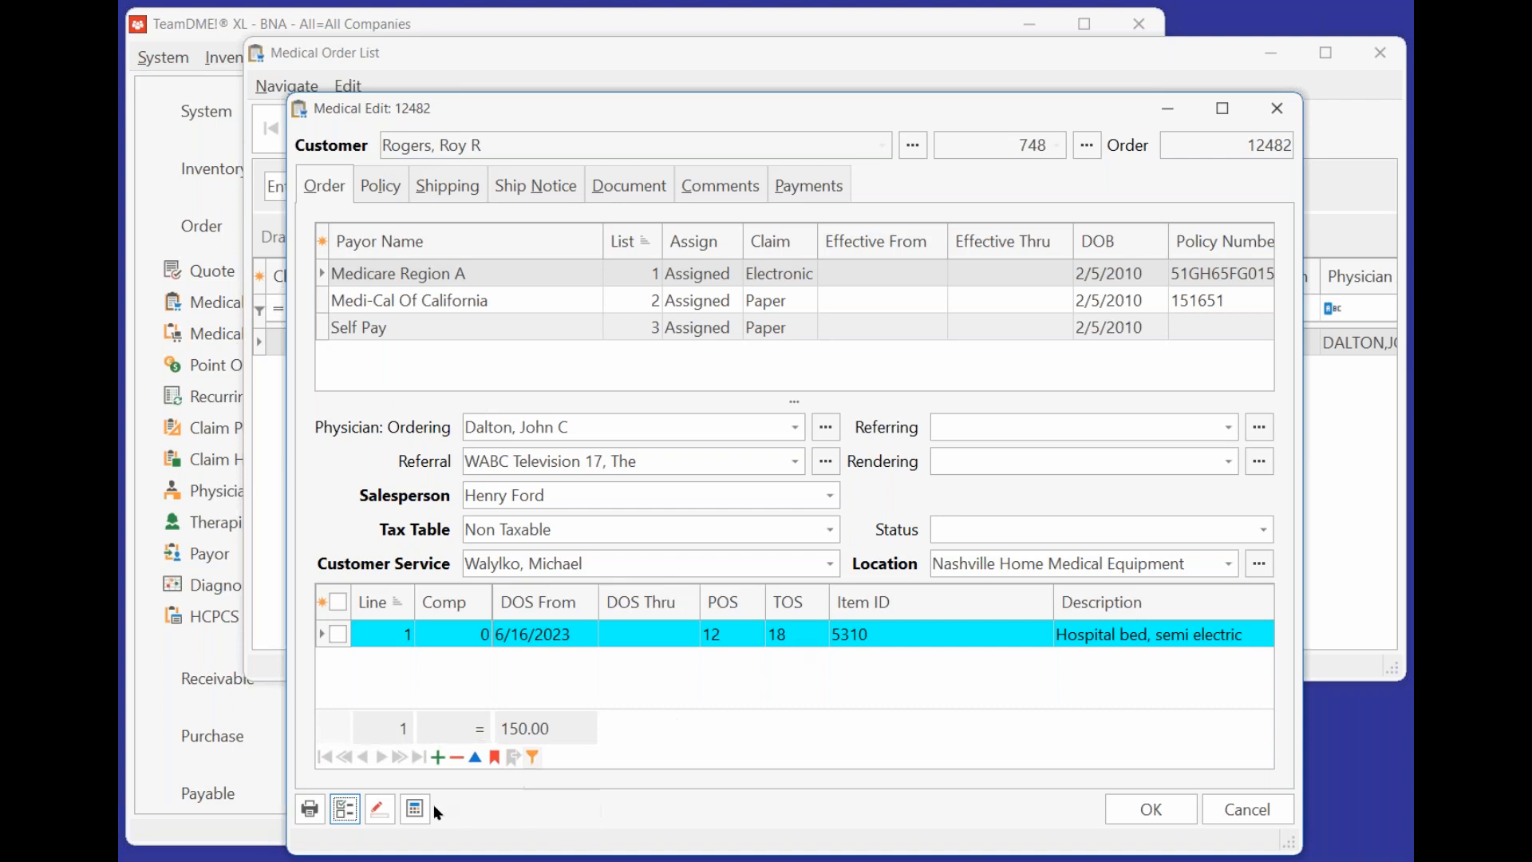
pyautogui.click(343, 809)
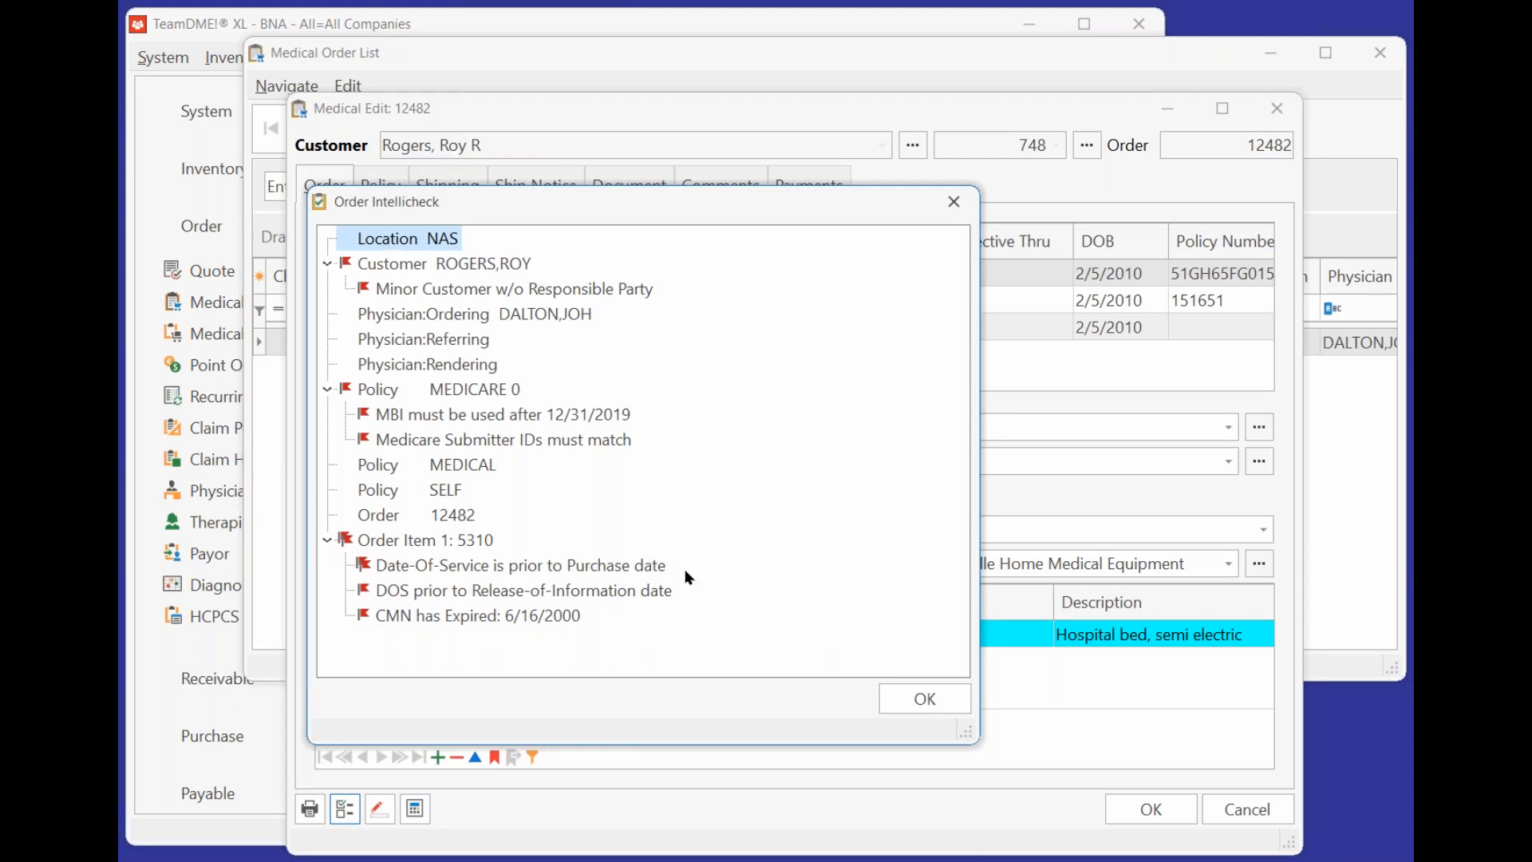
pyautogui.click(920, 694)
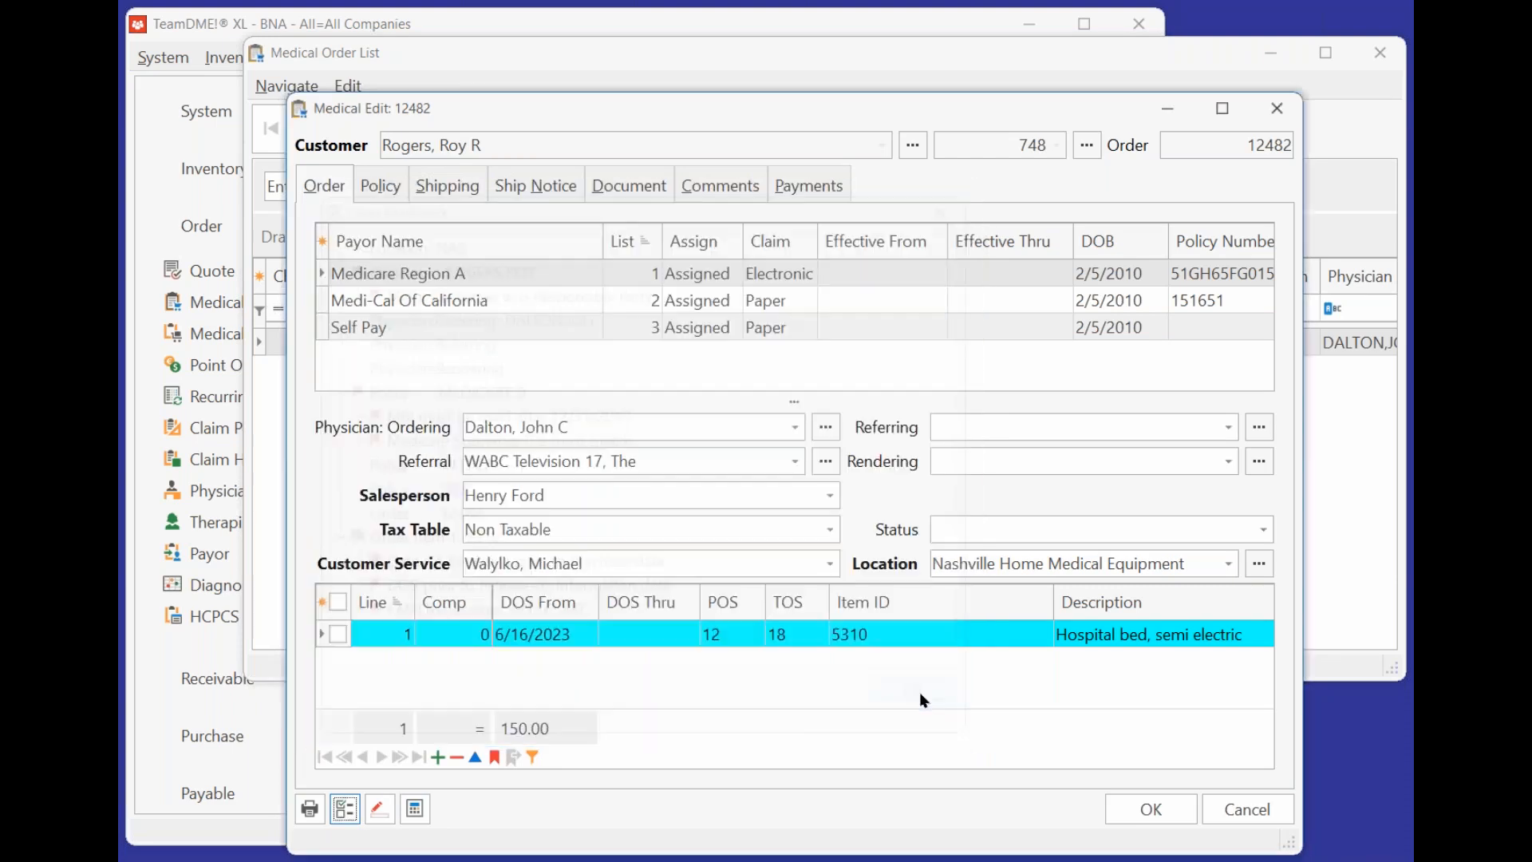
# Set the customer's Release Of Information date to 6/16/2023 in the demographics, then save the customer record and the order.
pyautogui.click(534, 638)
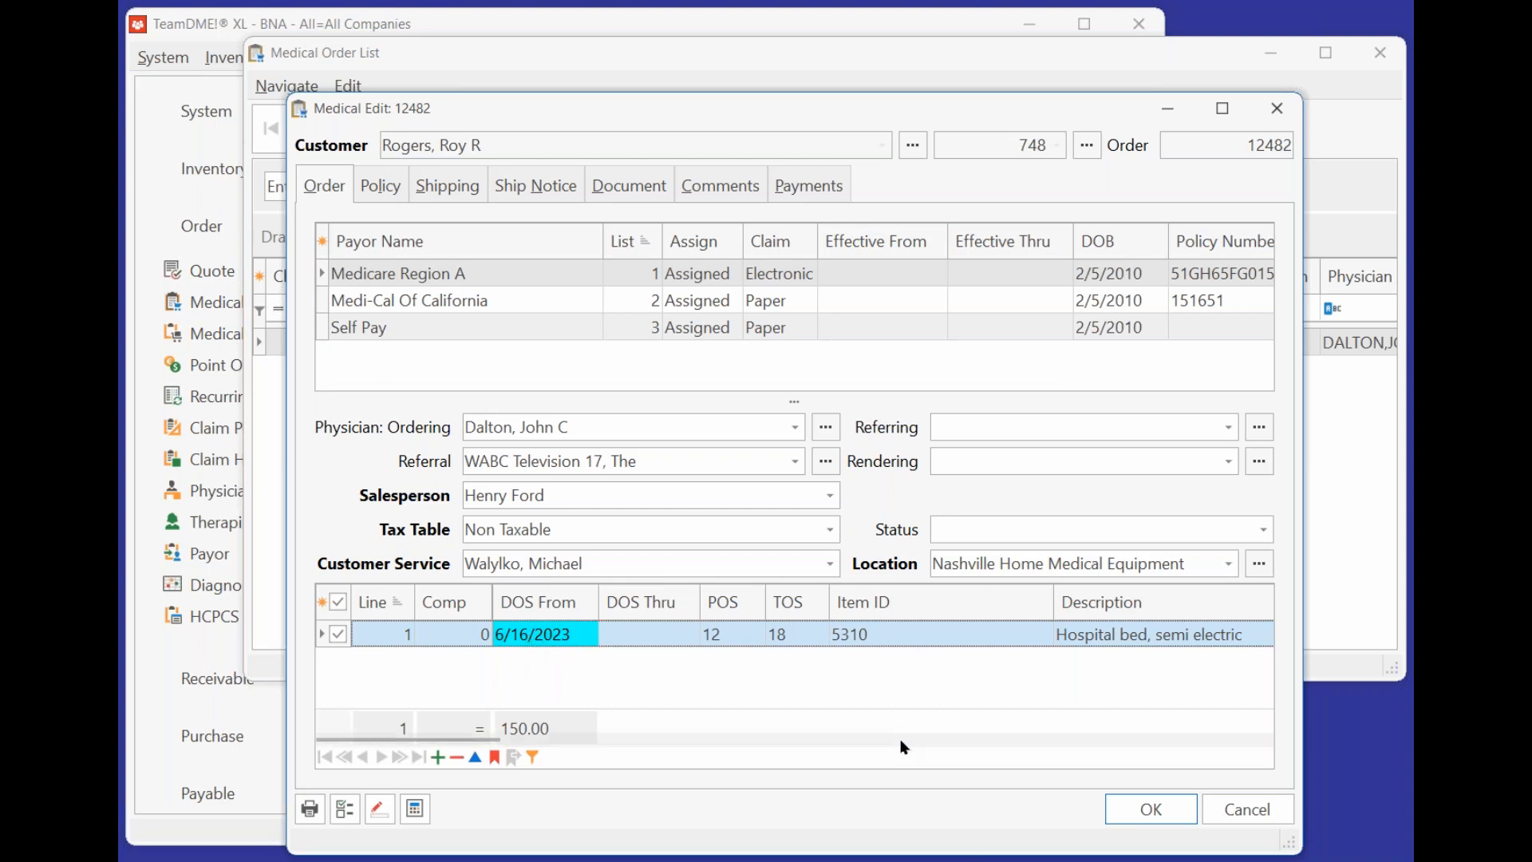
pyautogui.click(915, 149)
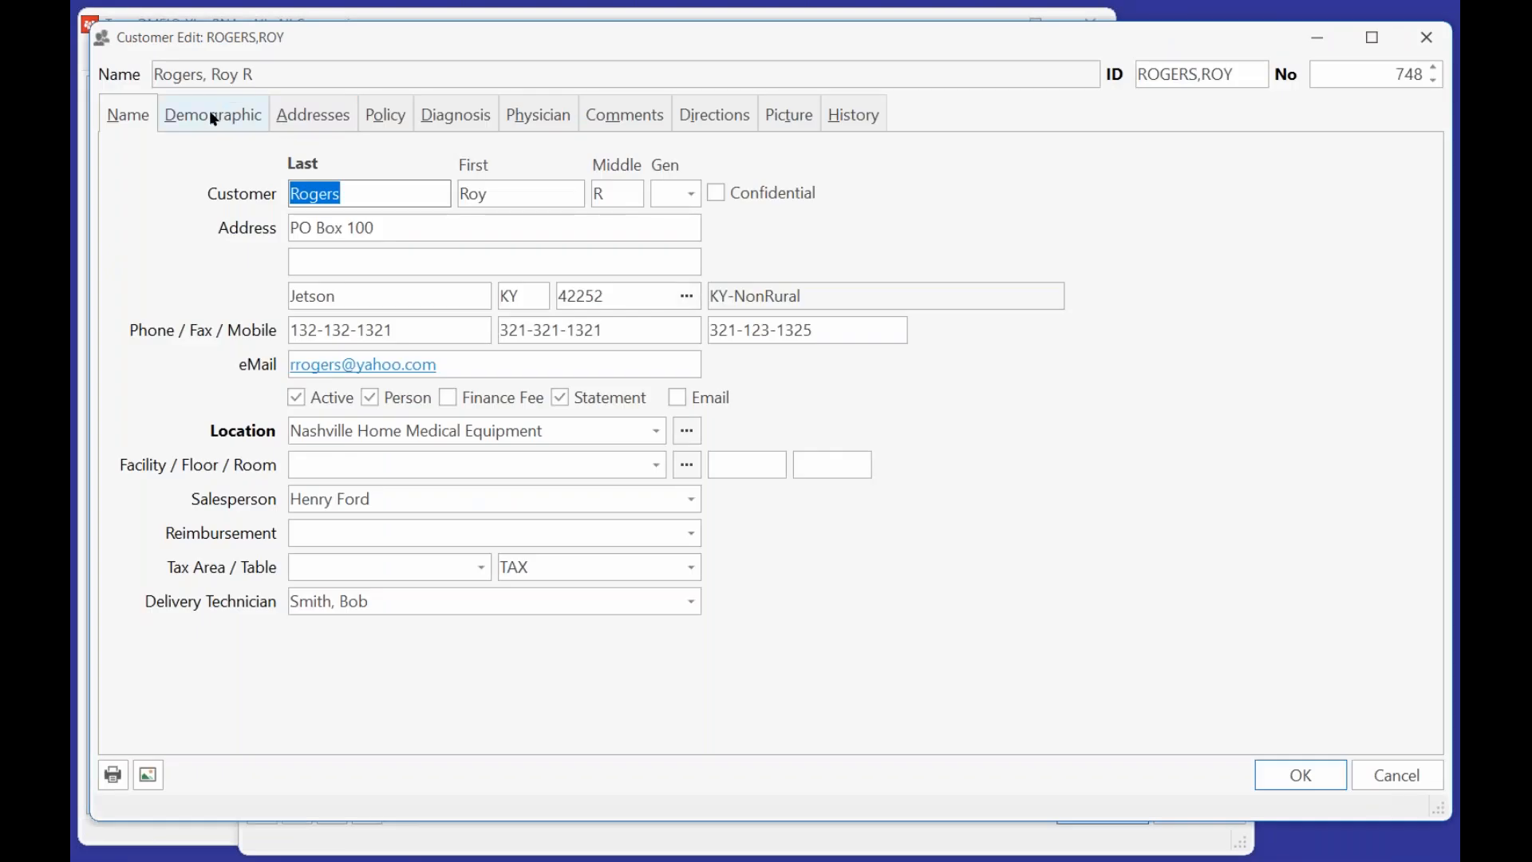
pyautogui.click(212, 115)
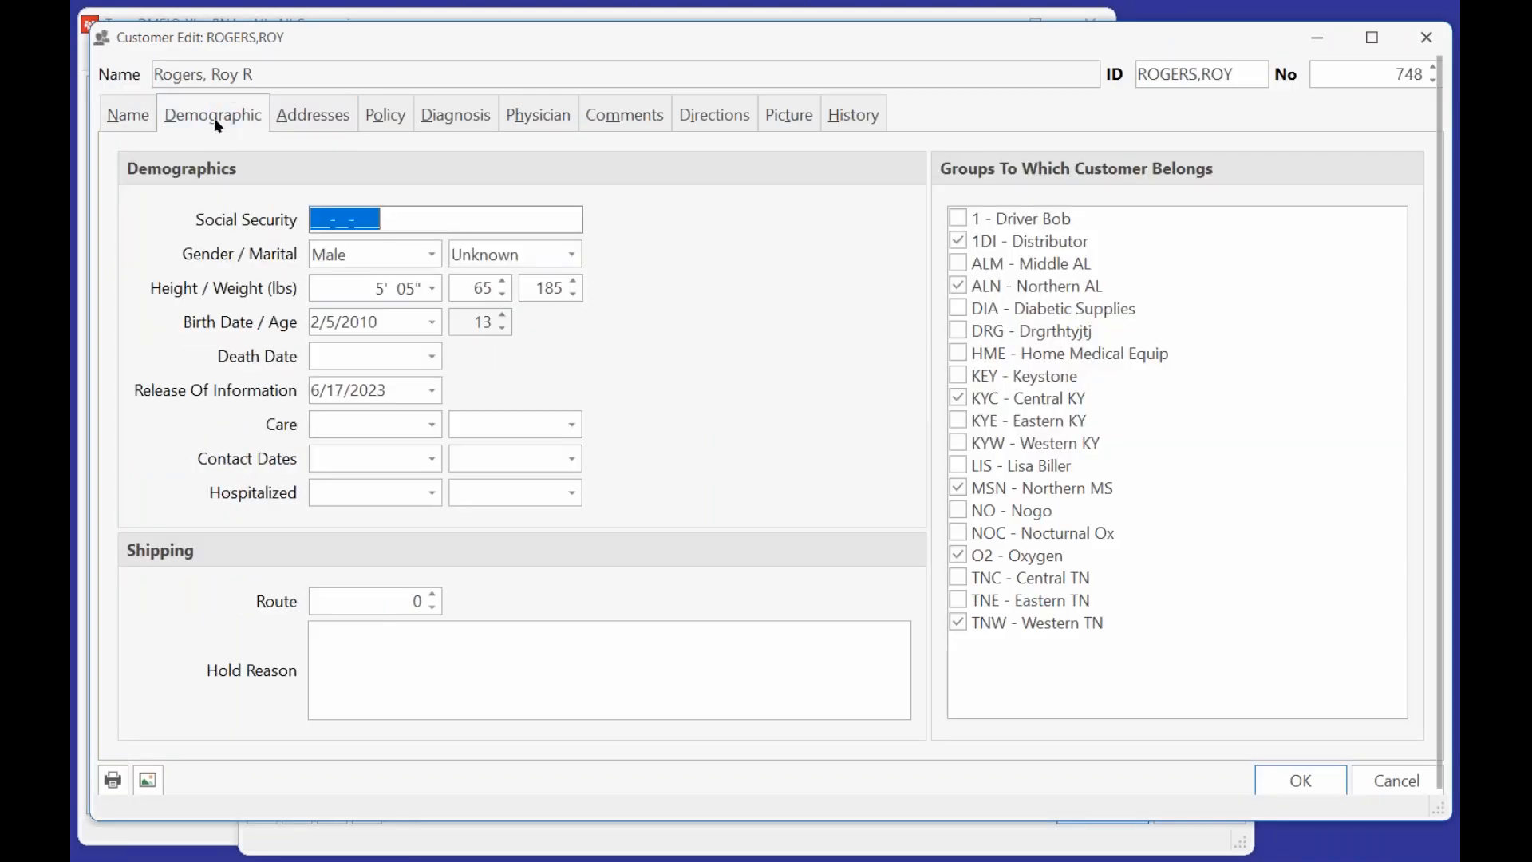
pyautogui.click(432, 390)
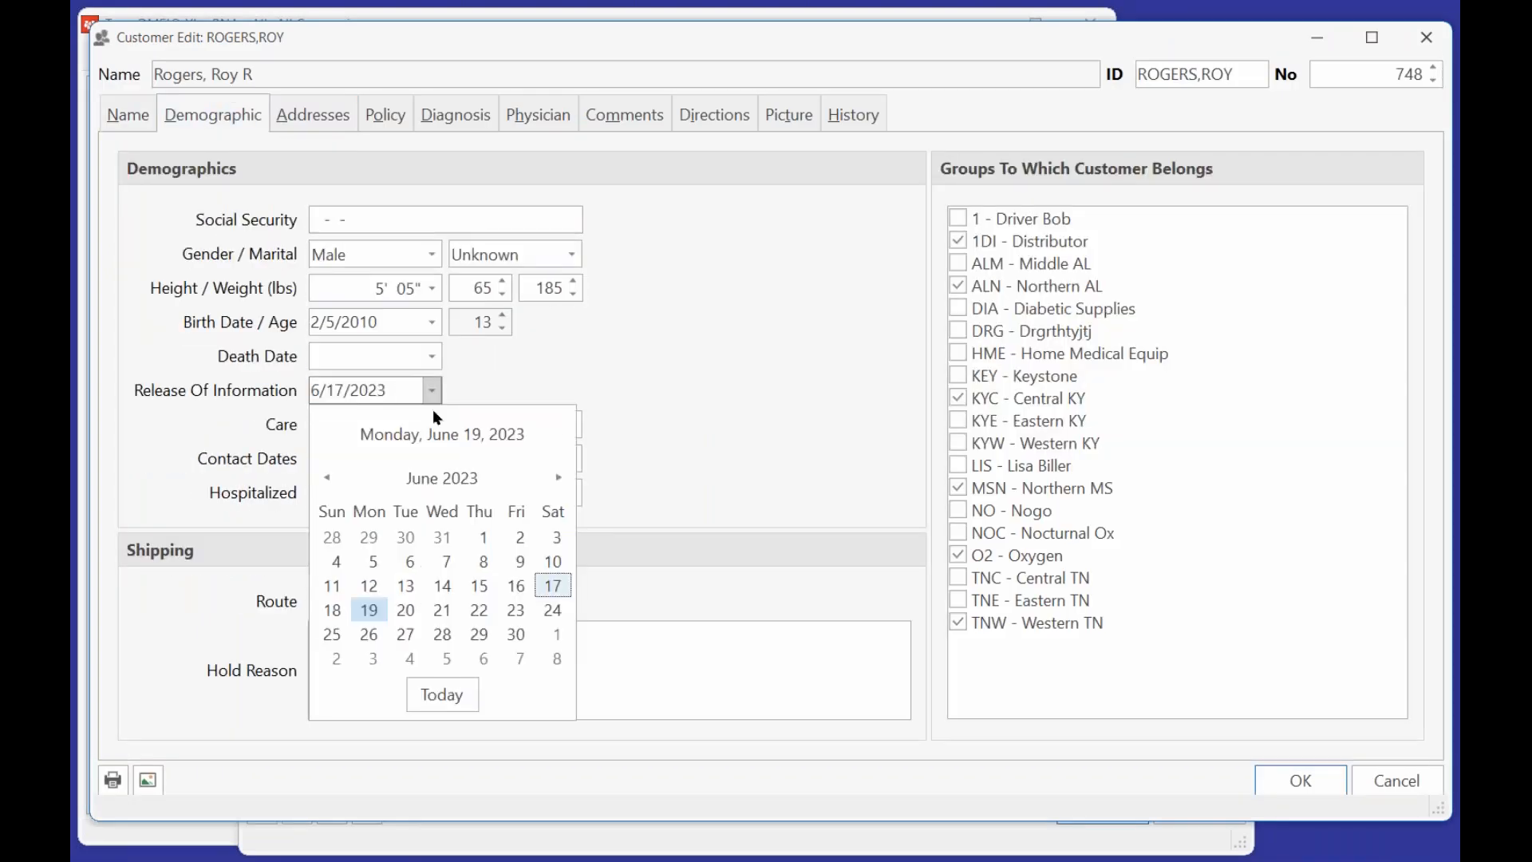
pyautogui.click(516, 586)
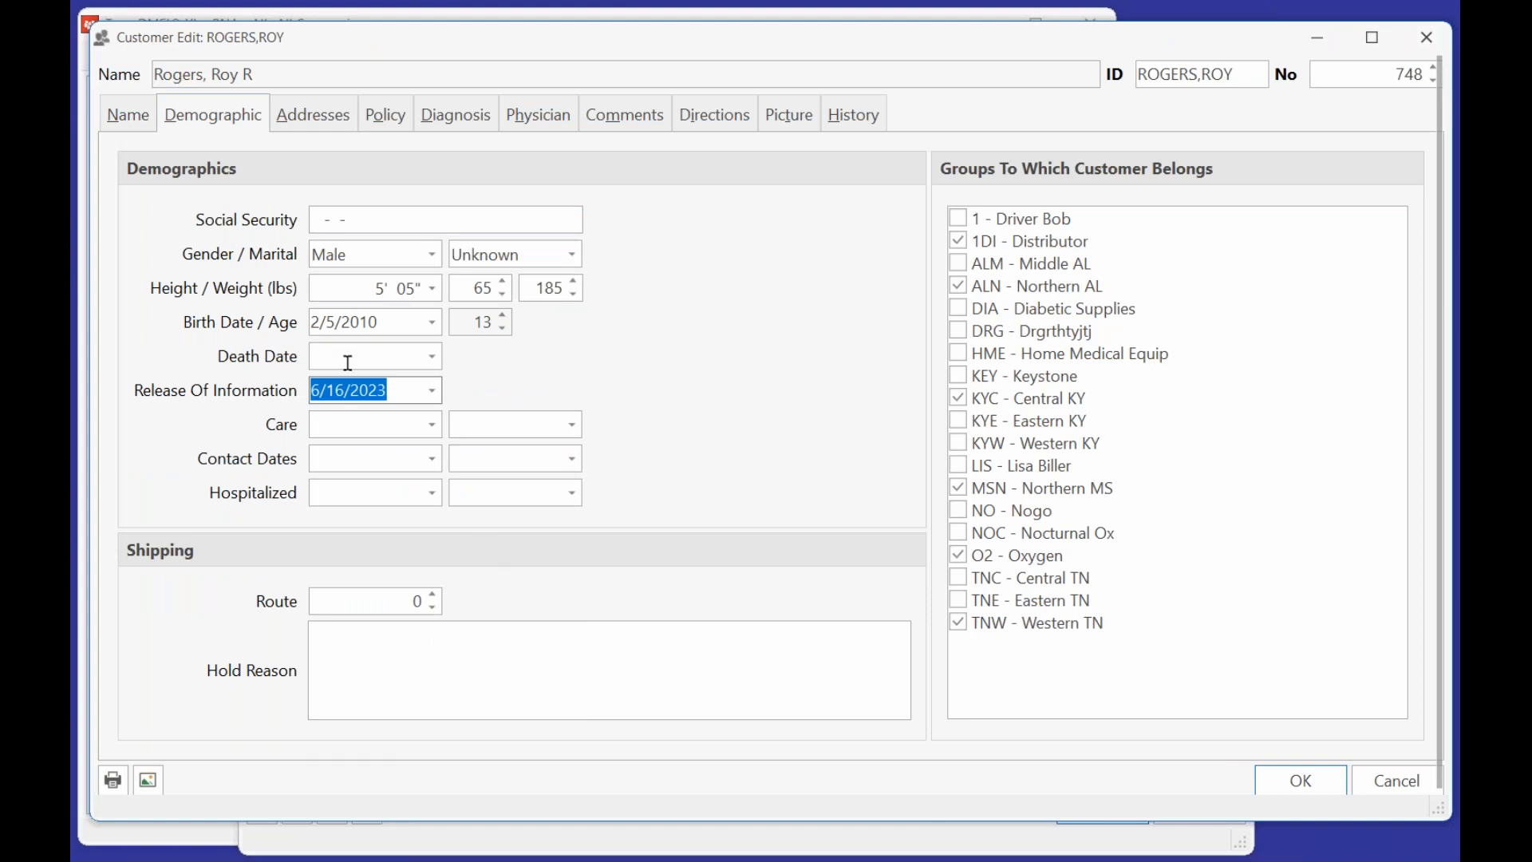
pyautogui.click(1284, 781)
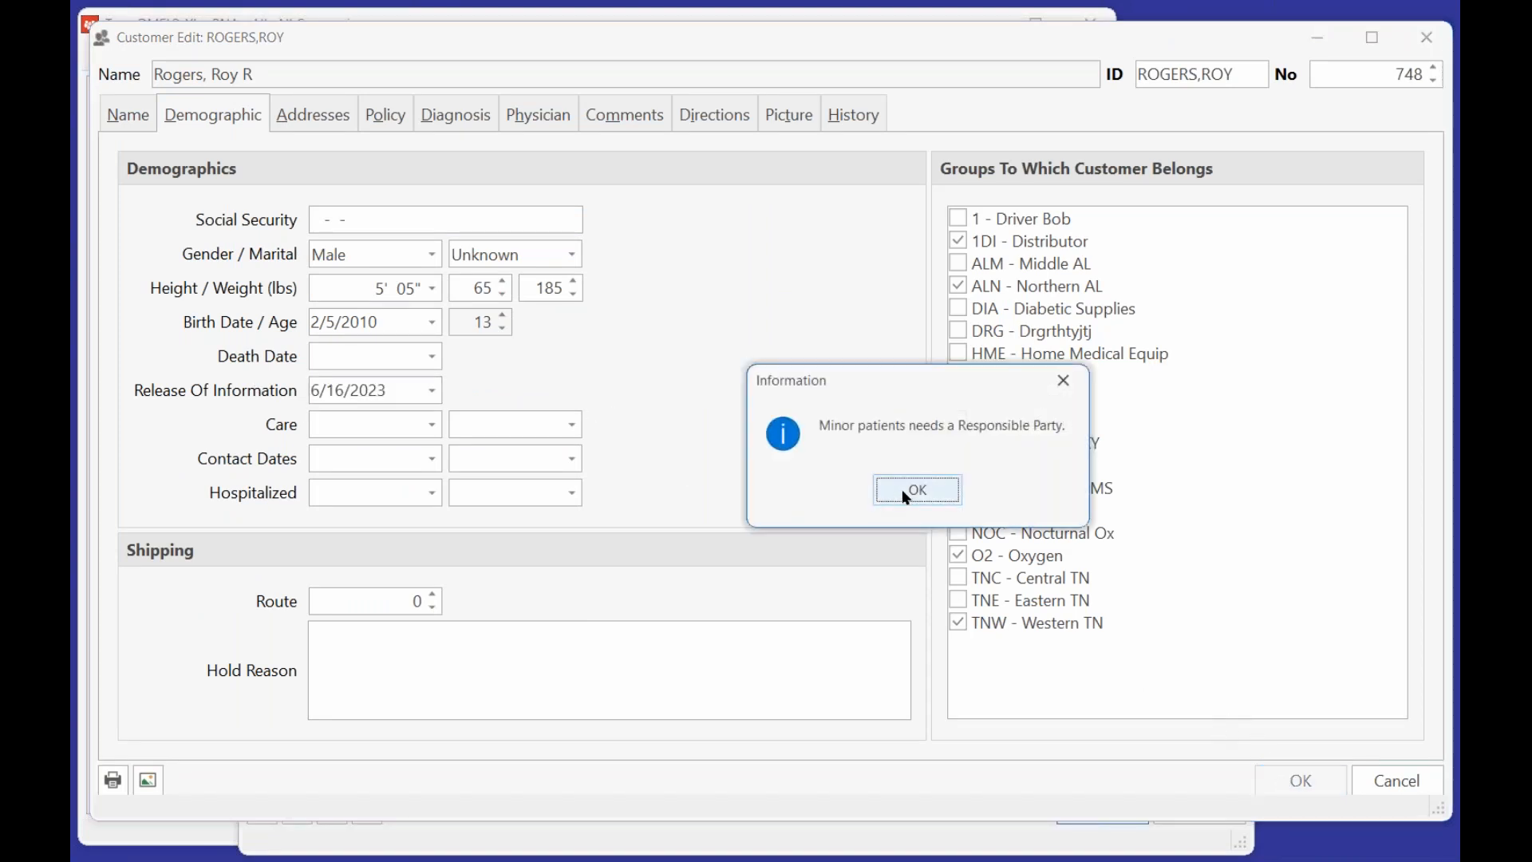
pyautogui.click(905, 495)
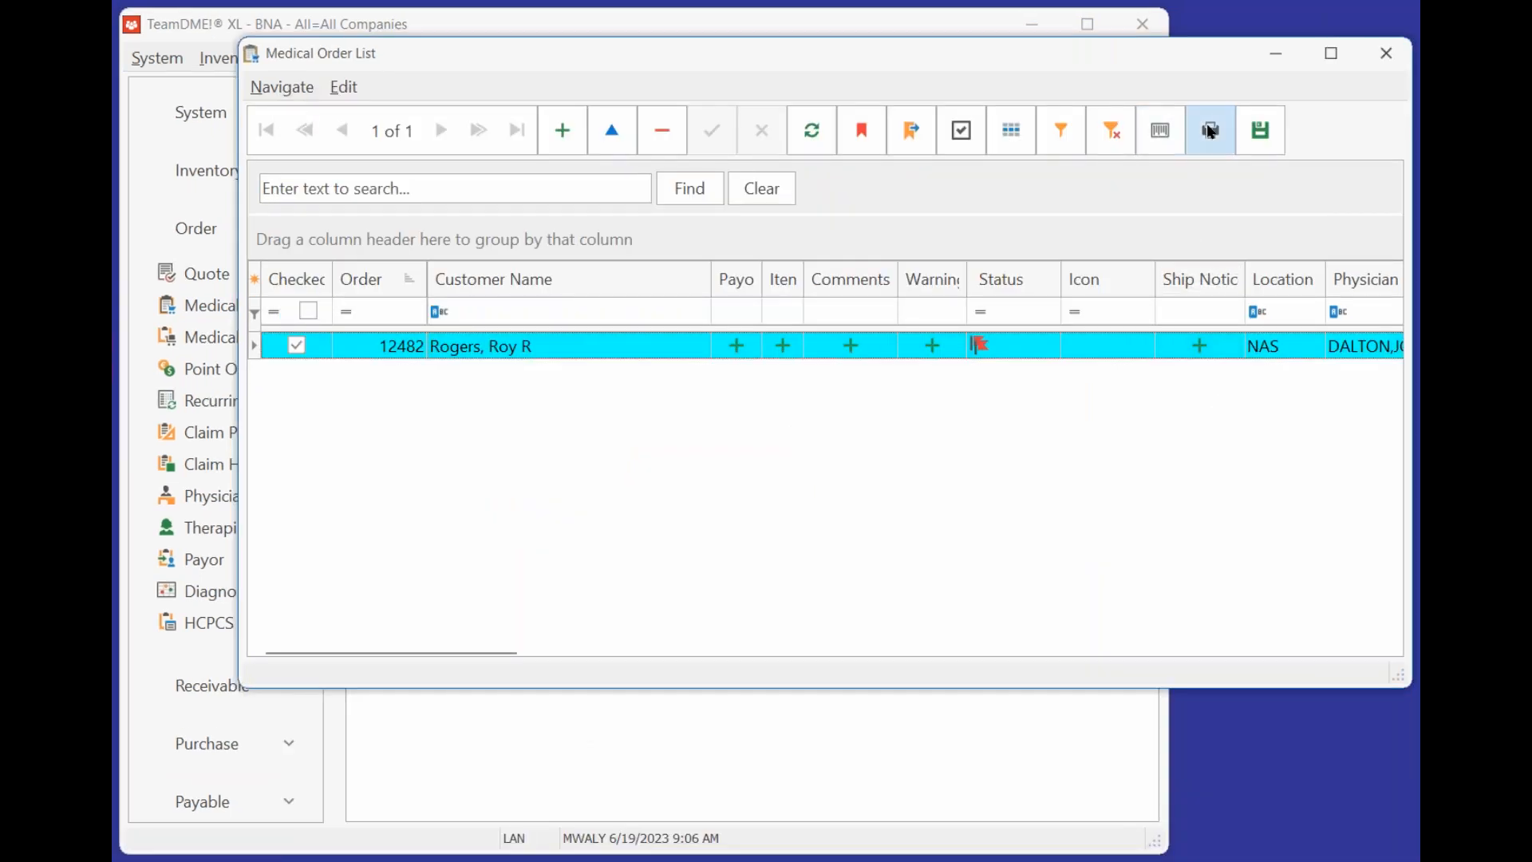
# Calculate the order status of the checked hospital bed order for dates of service through 6/19/2023.
pyautogui.click(1209, 130)
pyautogui.click(1203, 174)
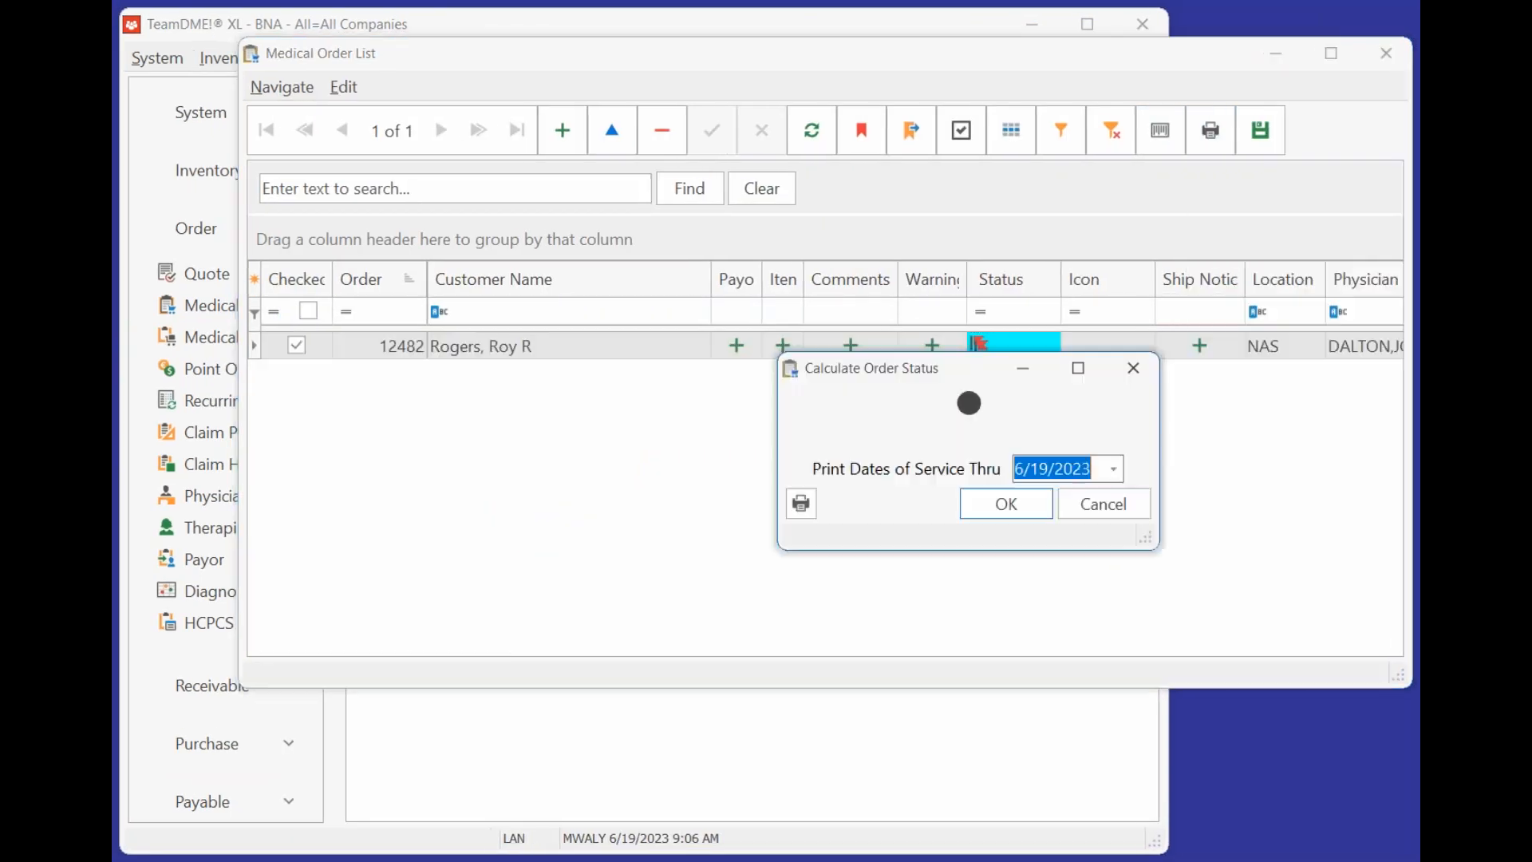
pyautogui.click(1017, 509)
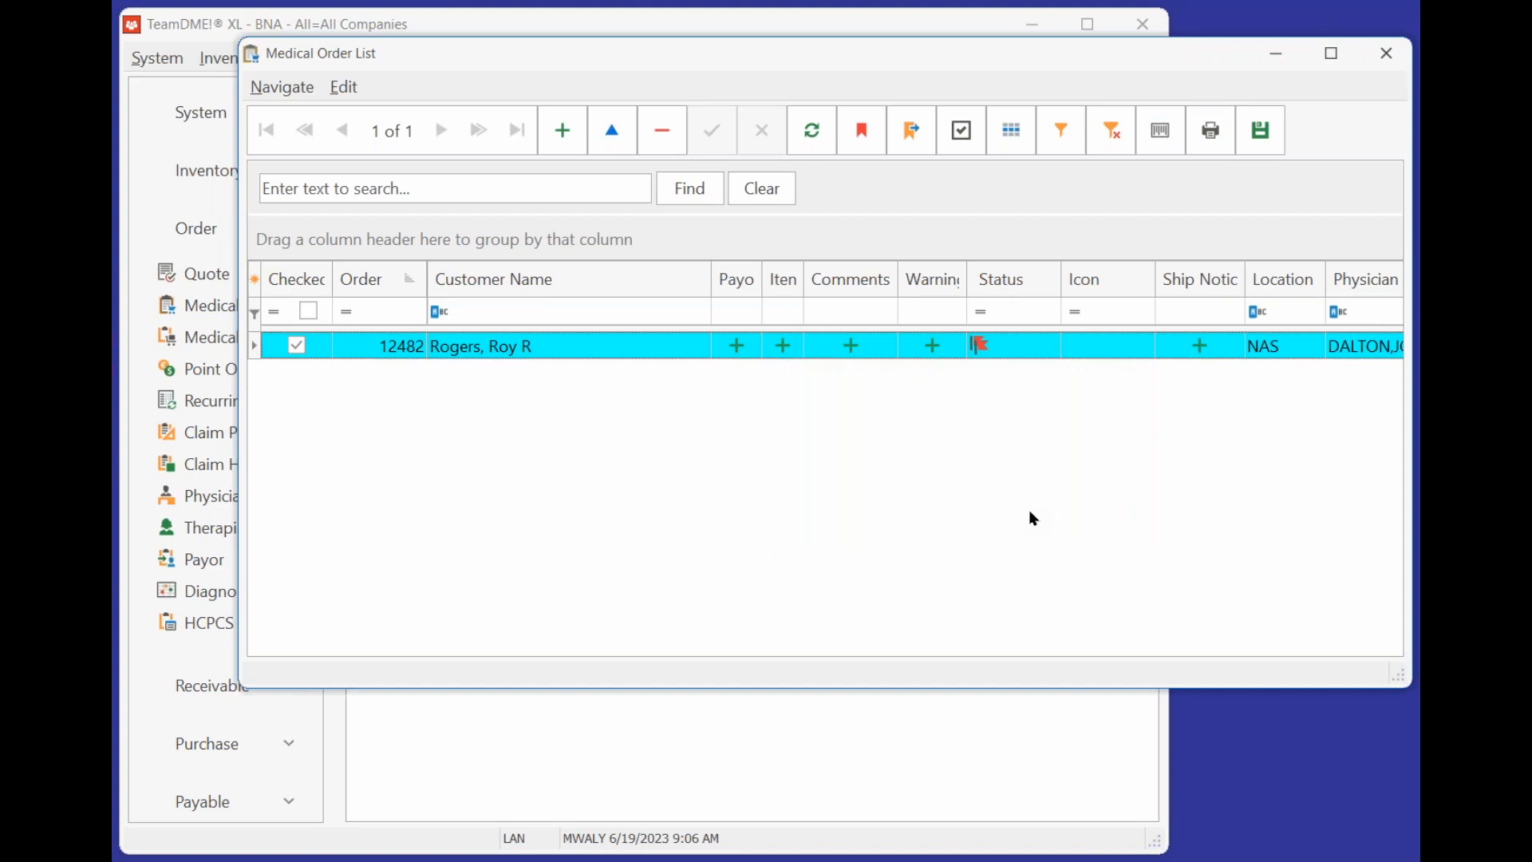
# Reopen the hospital bed order and examine its Order Intellicheck for the flag blocking the bed item.
pyautogui.click(1007, 345)
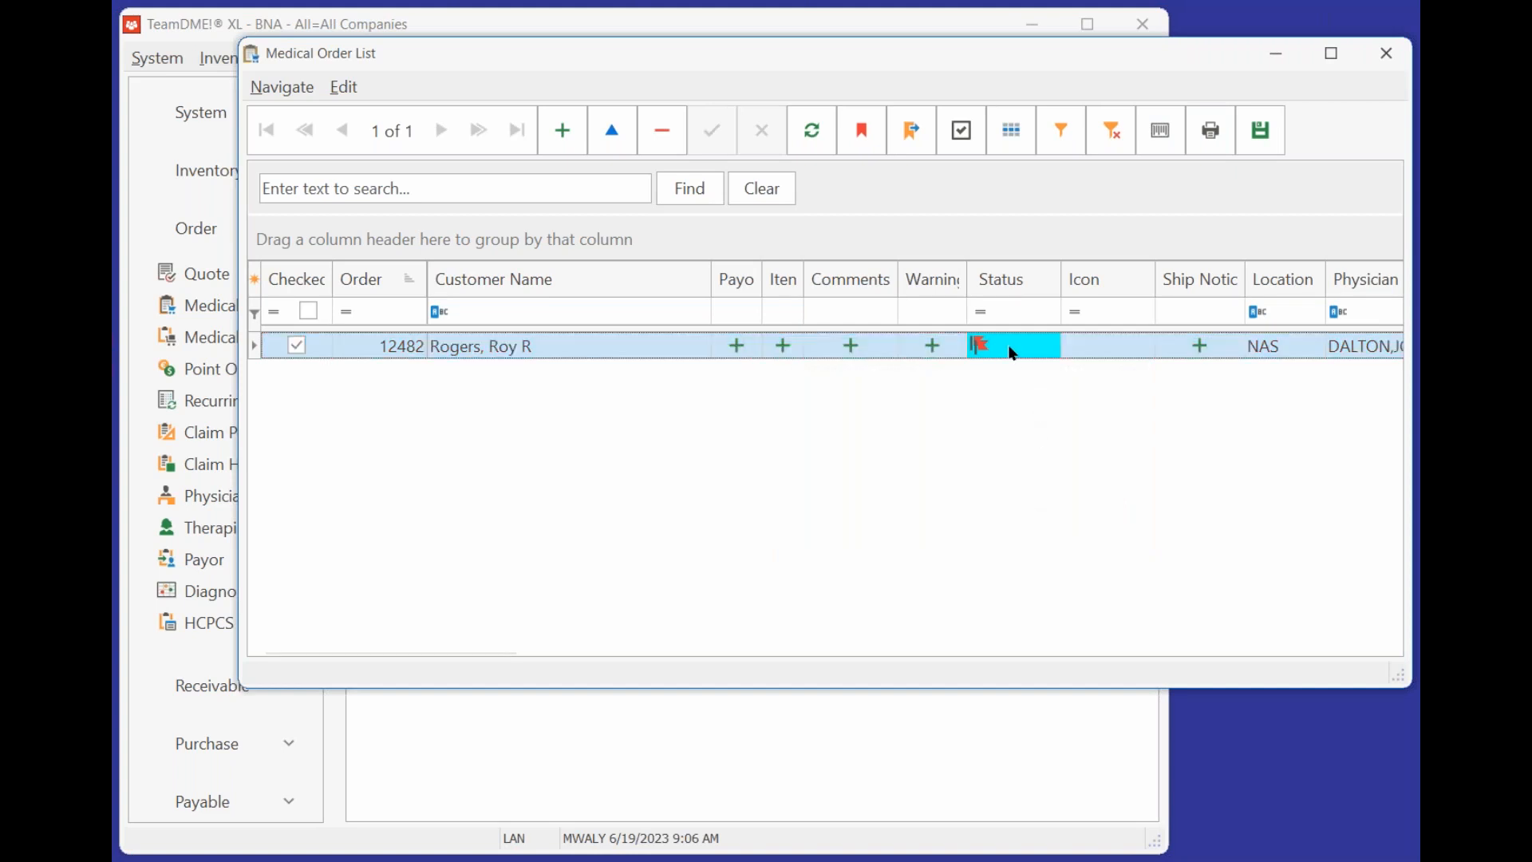
pyautogui.doubleClick(1011, 352)
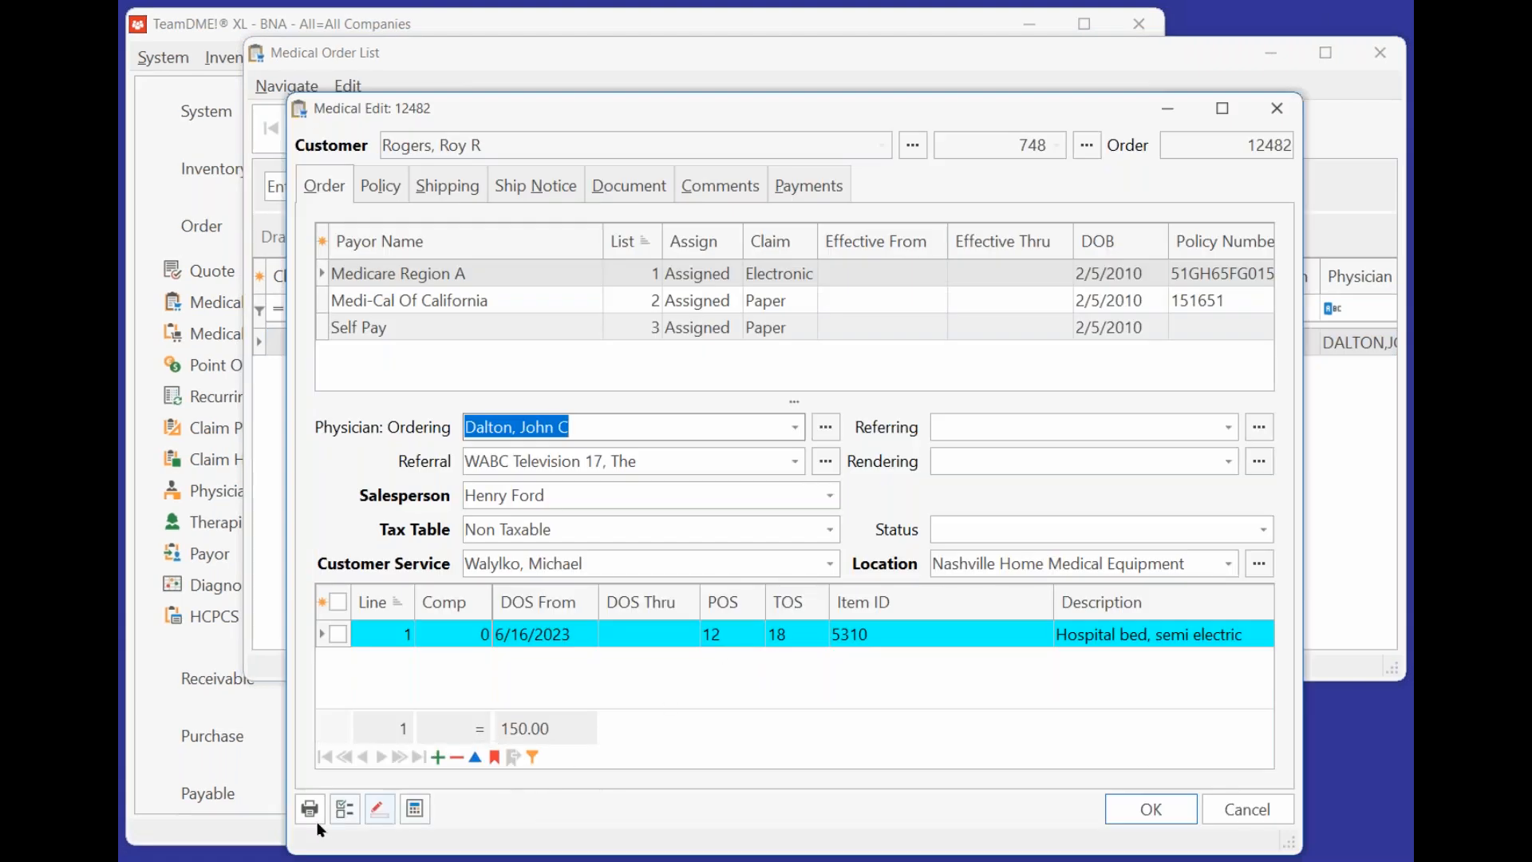
pyautogui.click(350, 802)
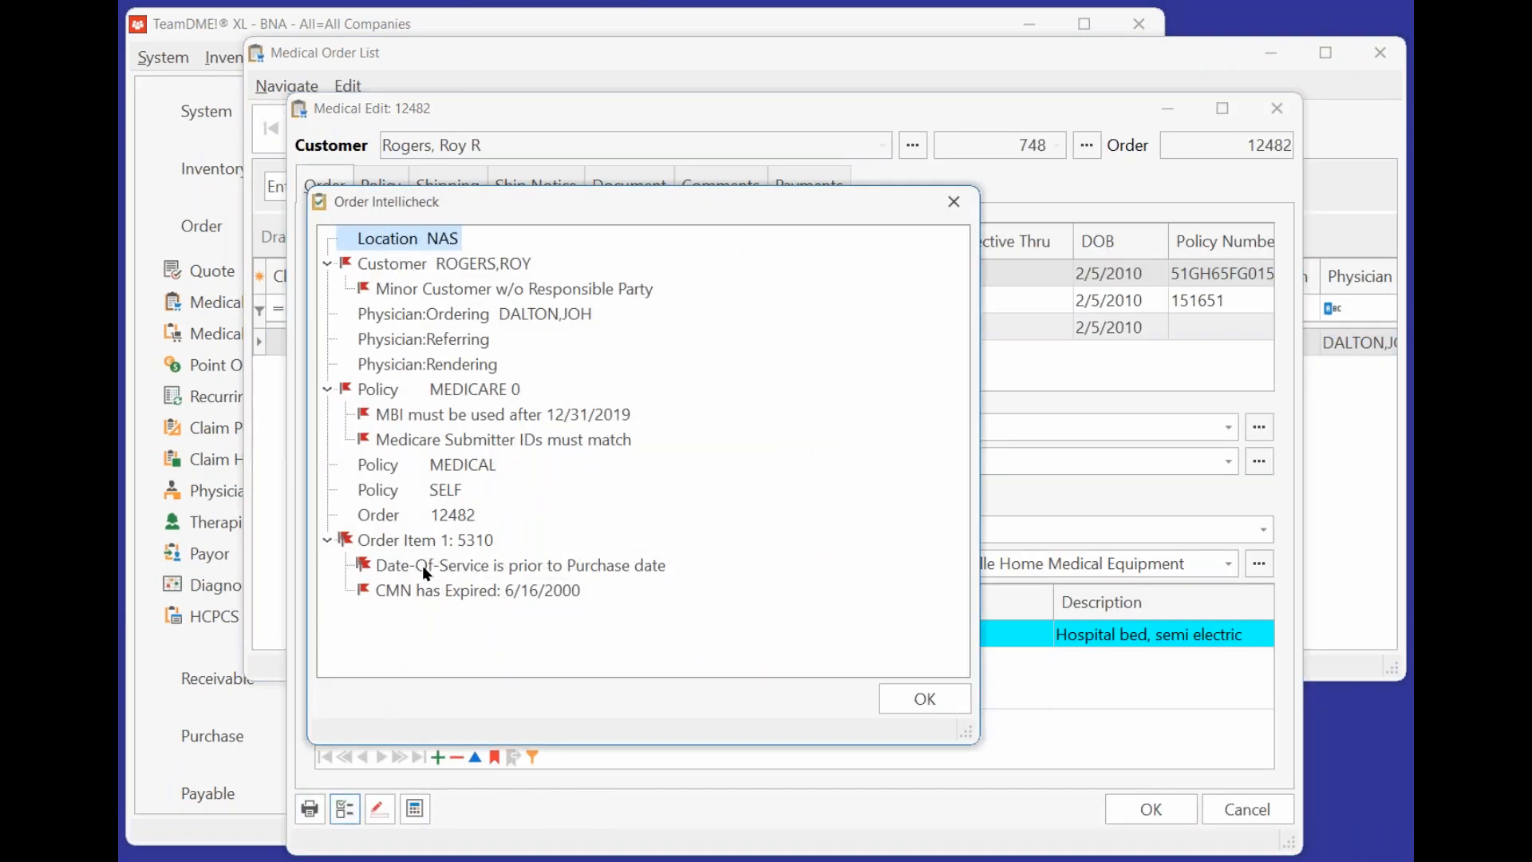
pyautogui.click(510, 568)
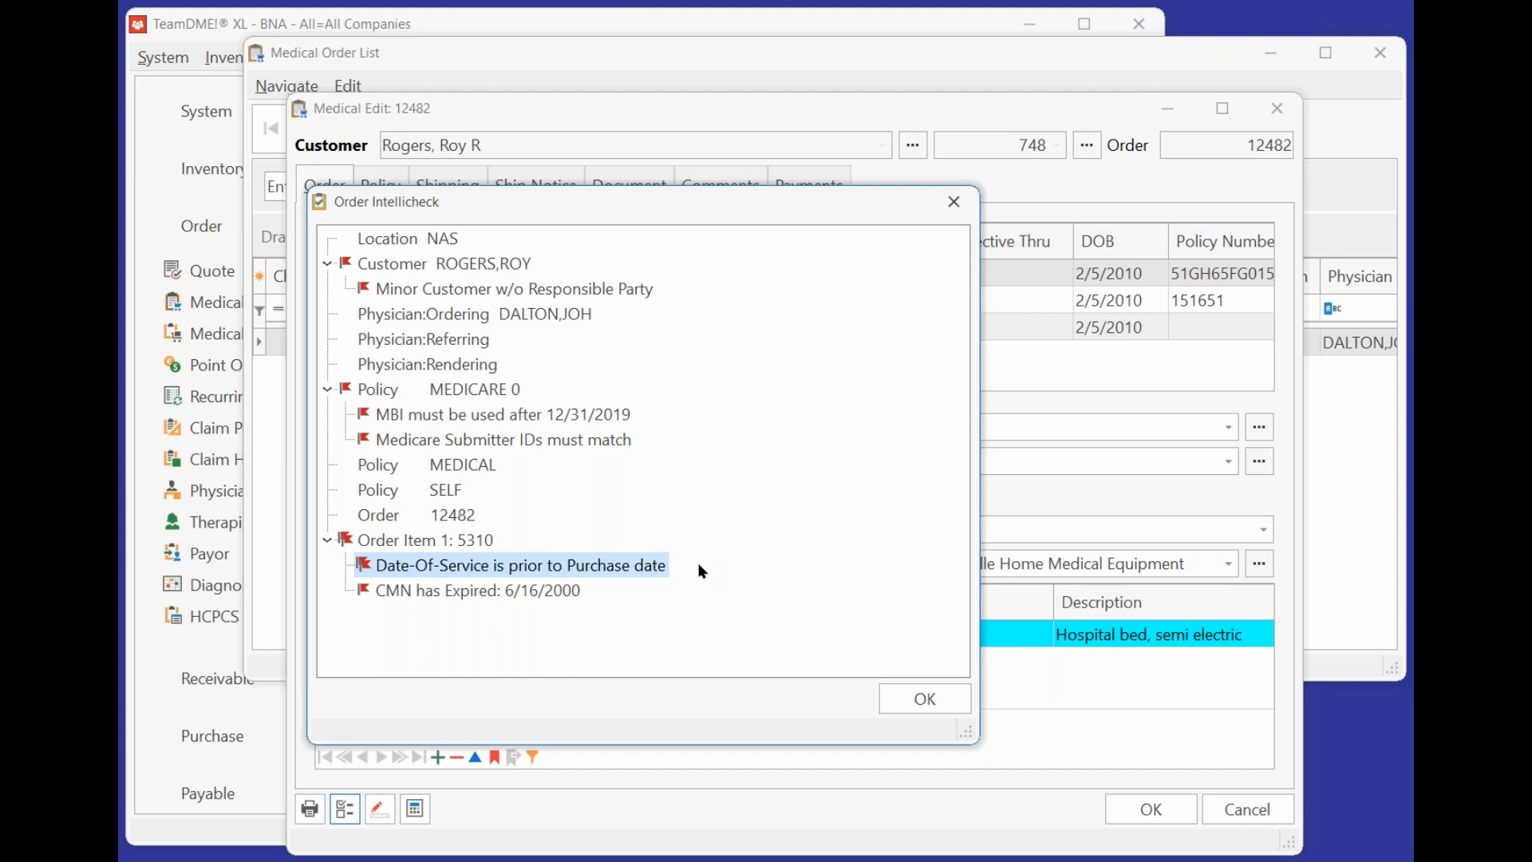
pyautogui.click(924, 705)
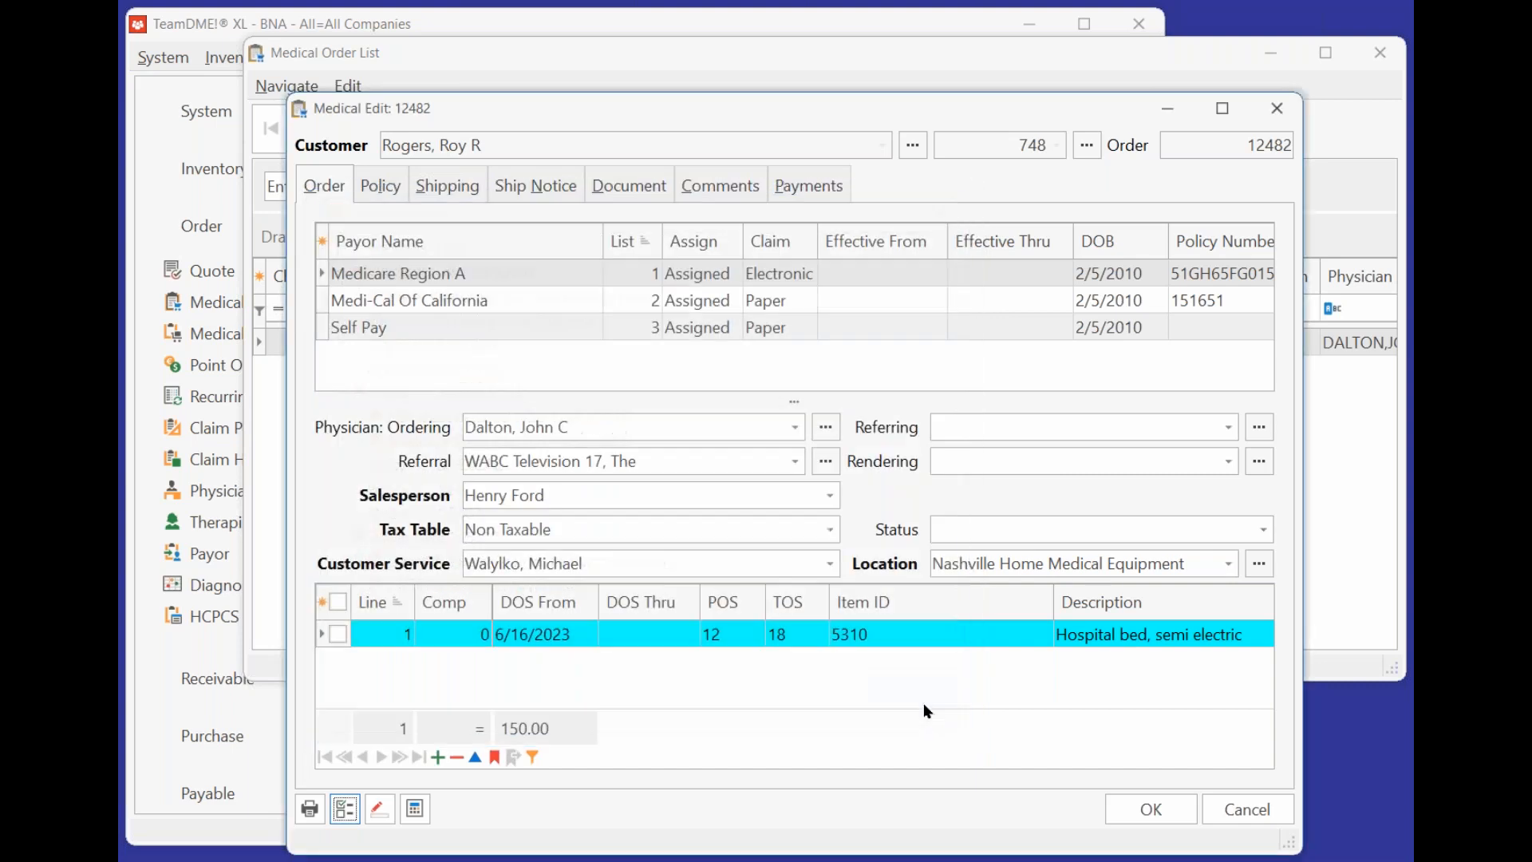
# Set the hospital bed item's starting date of service to 6/19/2023 and save the item and the order.
pyautogui.click(799, 633)
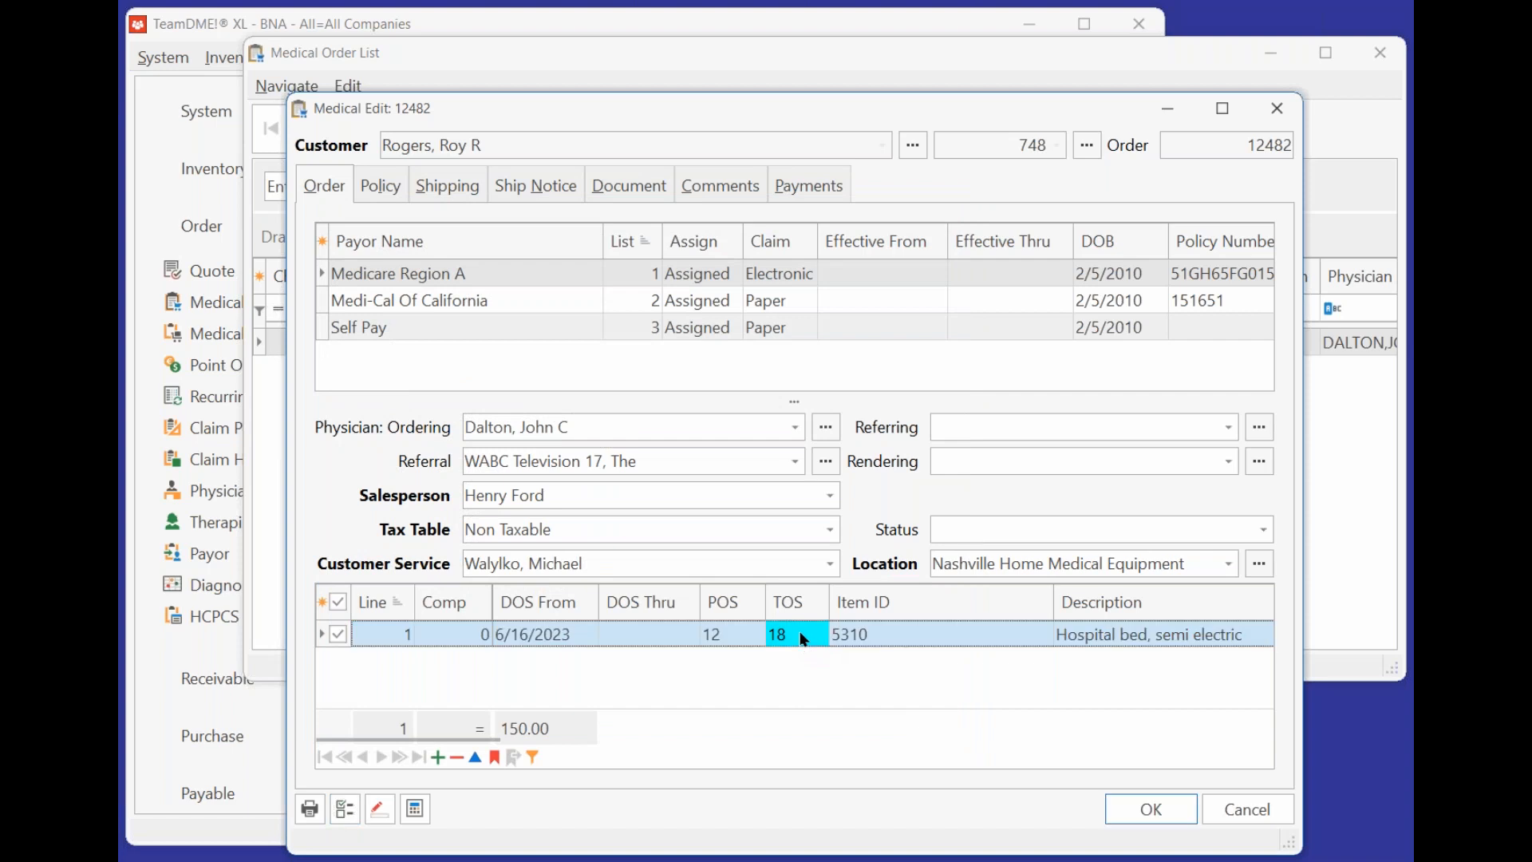
pyautogui.doubleClick(803, 638)
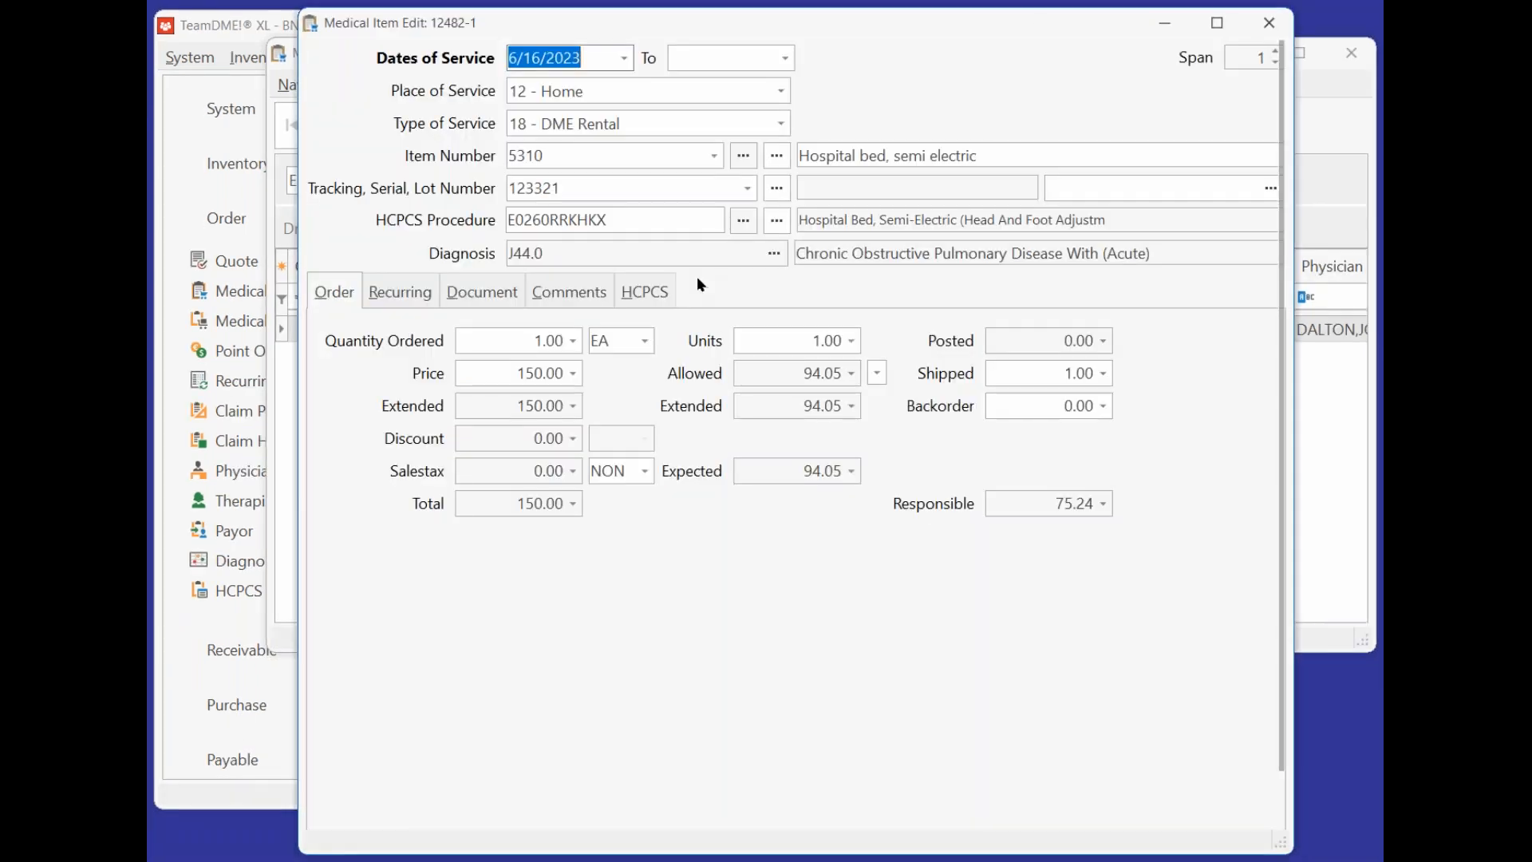
pyautogui.click(618, 59)
pyautogui.click(564, 267)
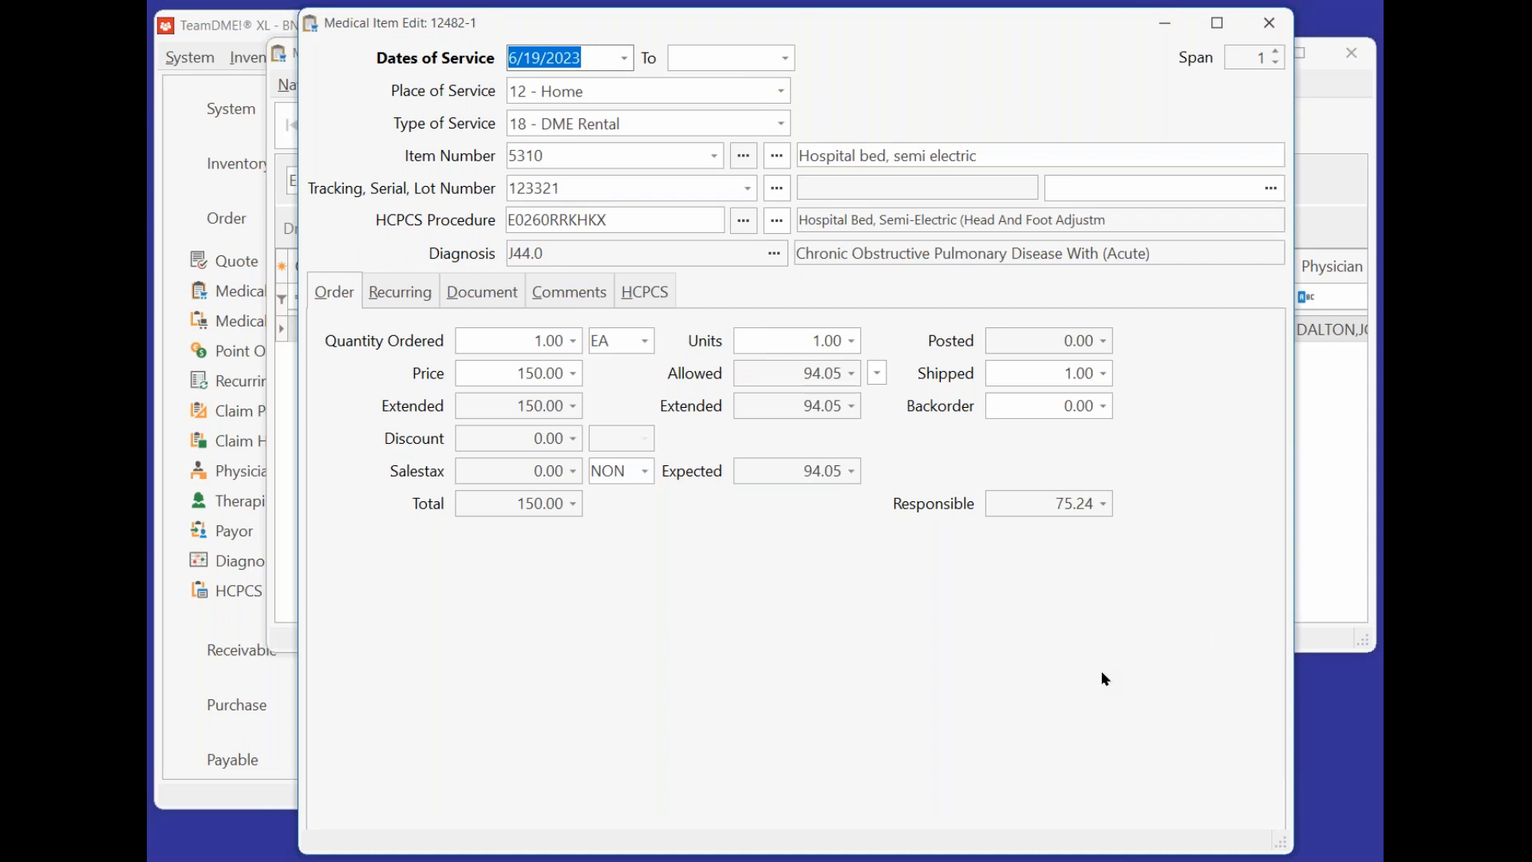
pyautogui.press('Return')
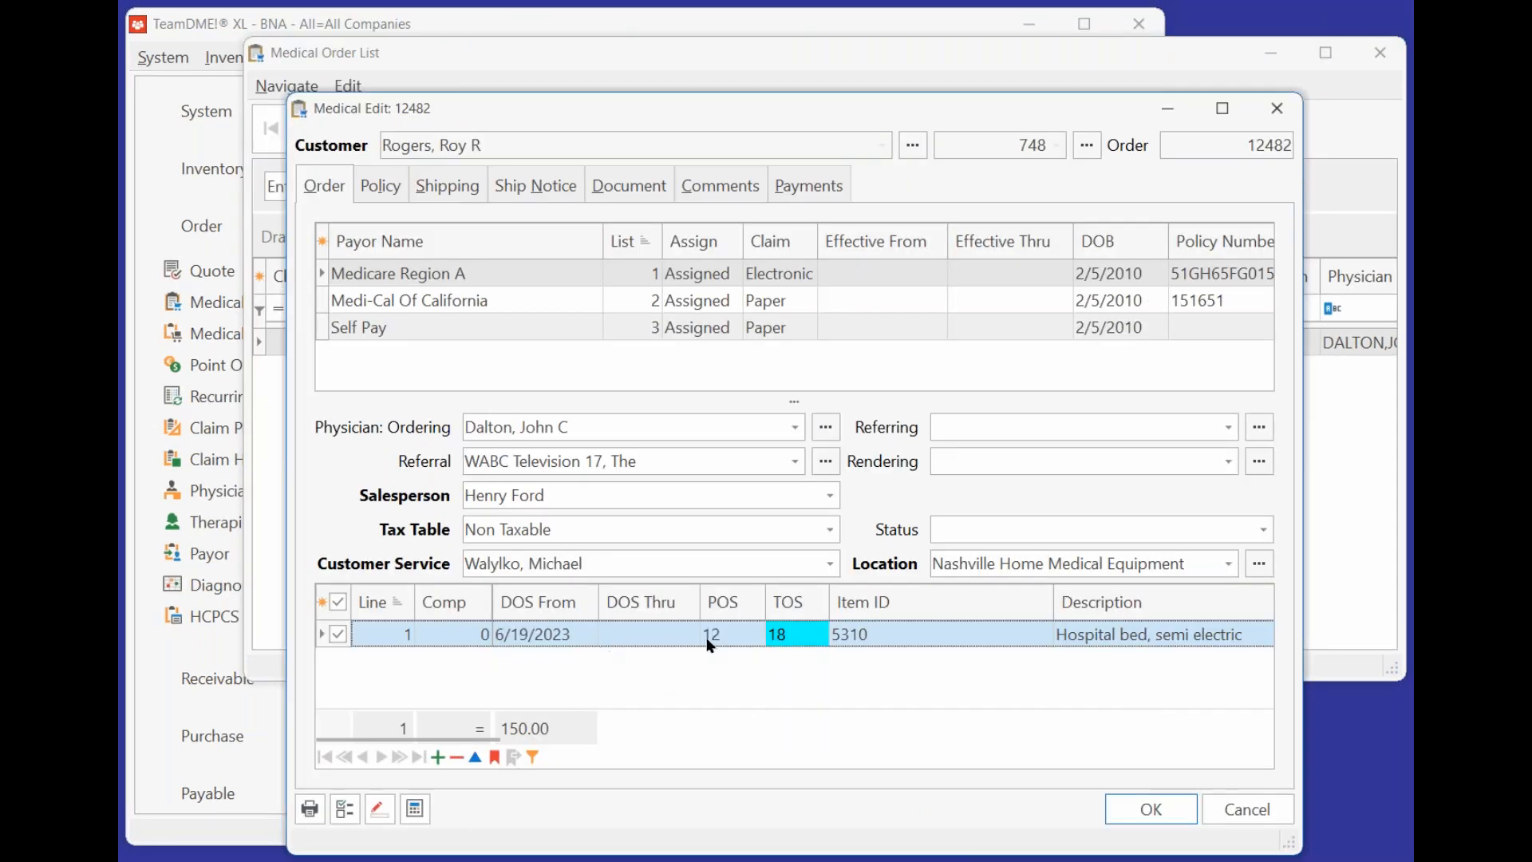
pyautogui.click(1131, 811)
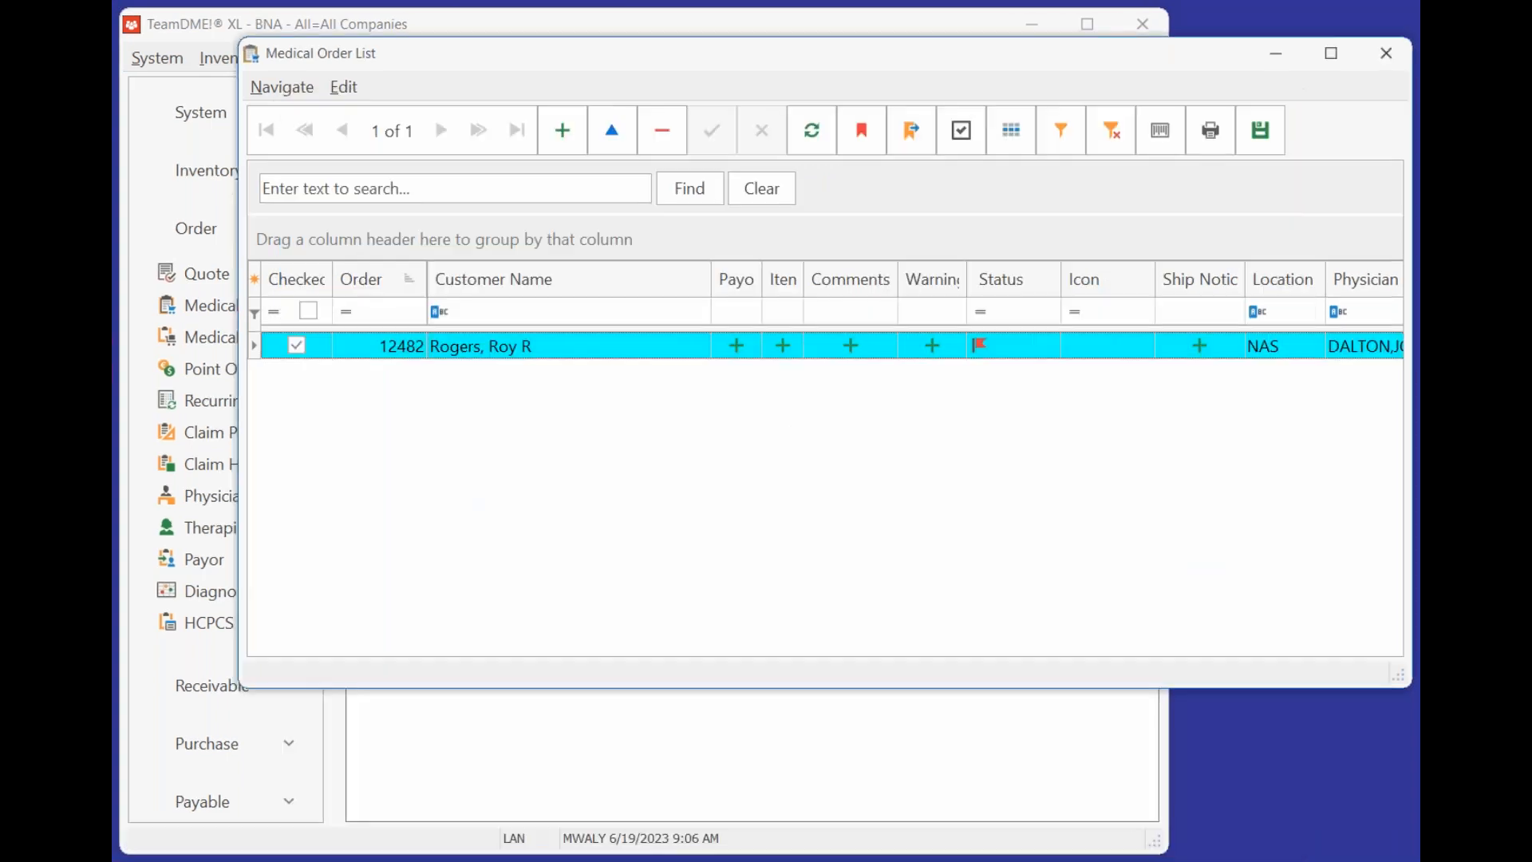
# Recalculate the checked order's status with the bed item's new date of service.
pyautogui.click(1007, 348)
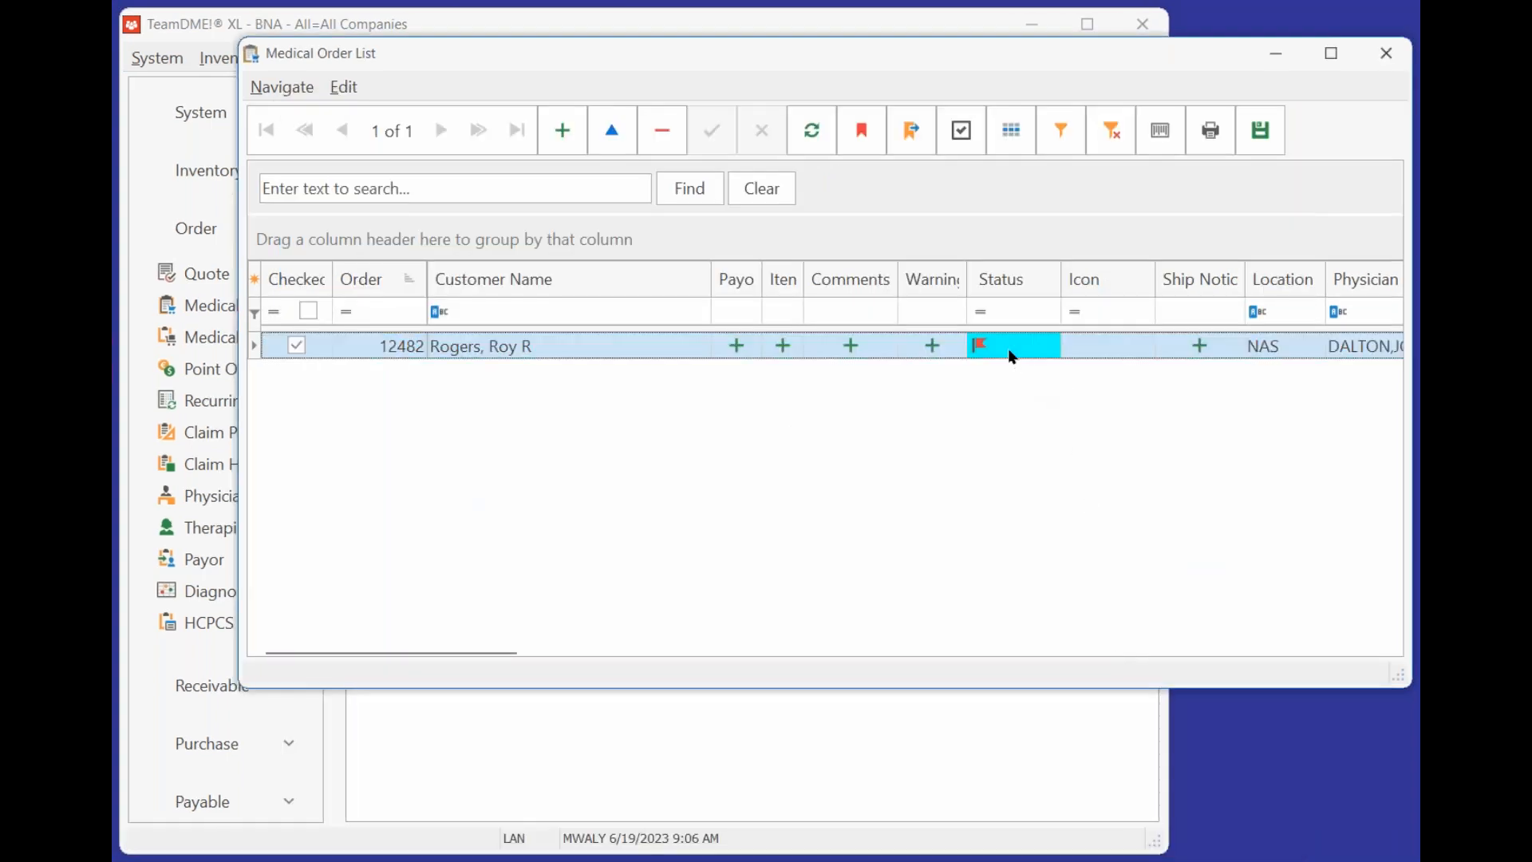
pyautogui.click(1207, 131)
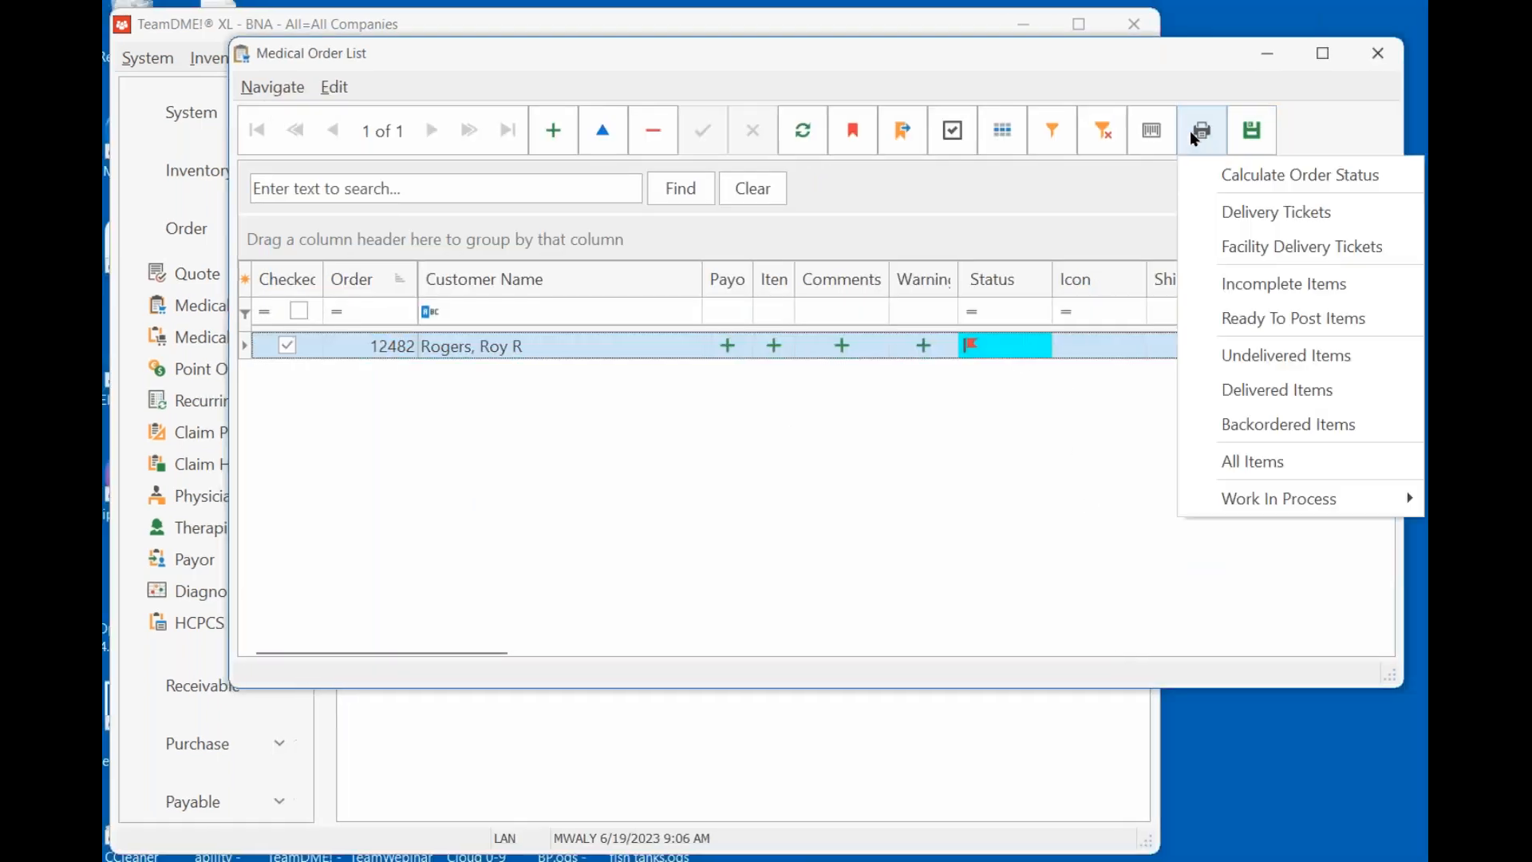
pyautogui.click(1220, 175)
pyautogui.click(1042, 506)
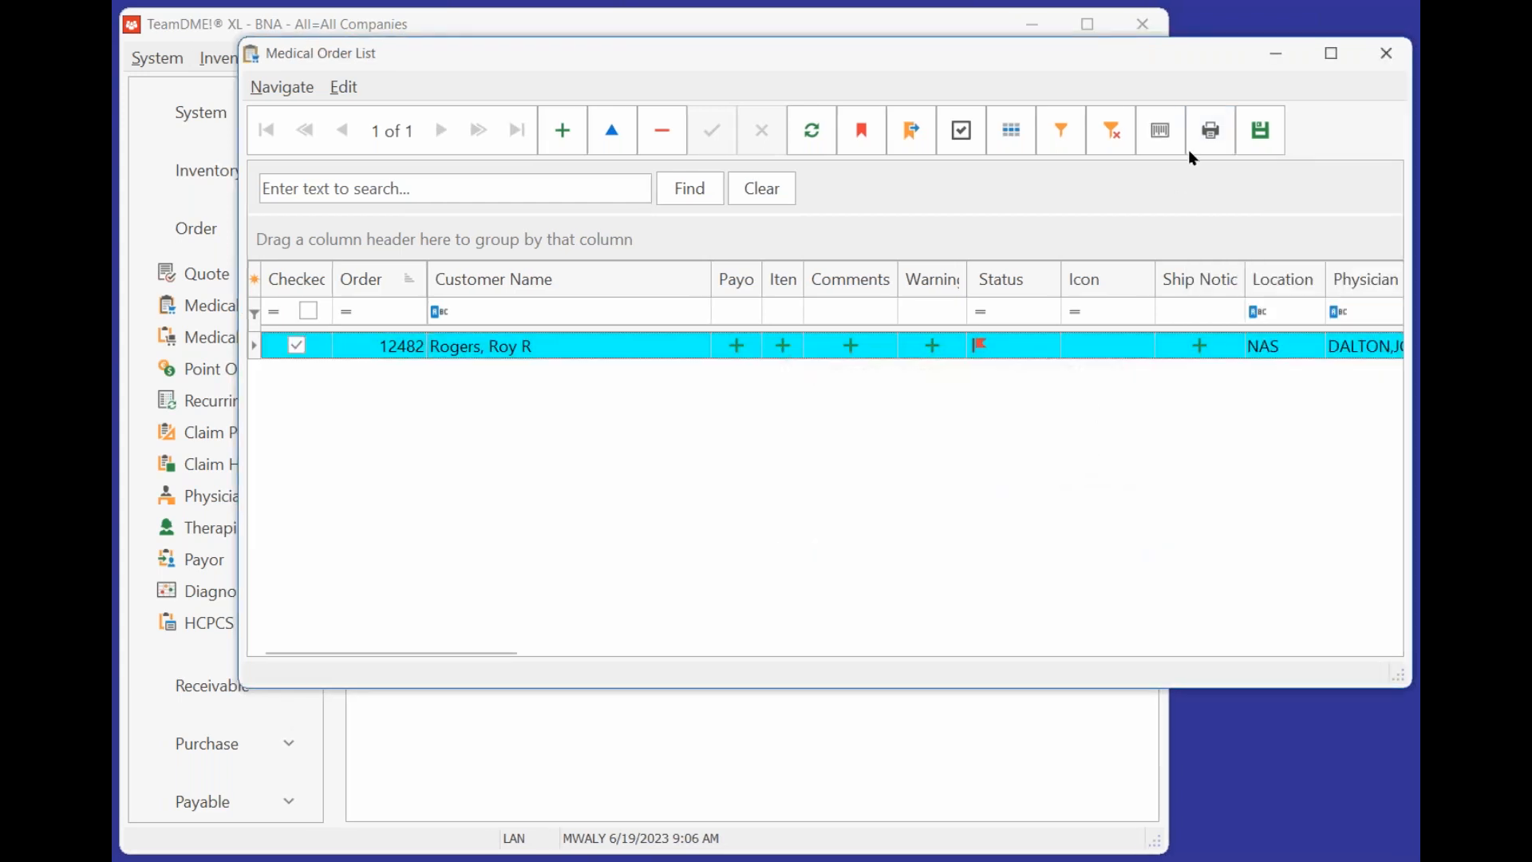
# Preview the Ready To Post Items report for the checked order and close the preview.
pyautogui.click(1210, 131)
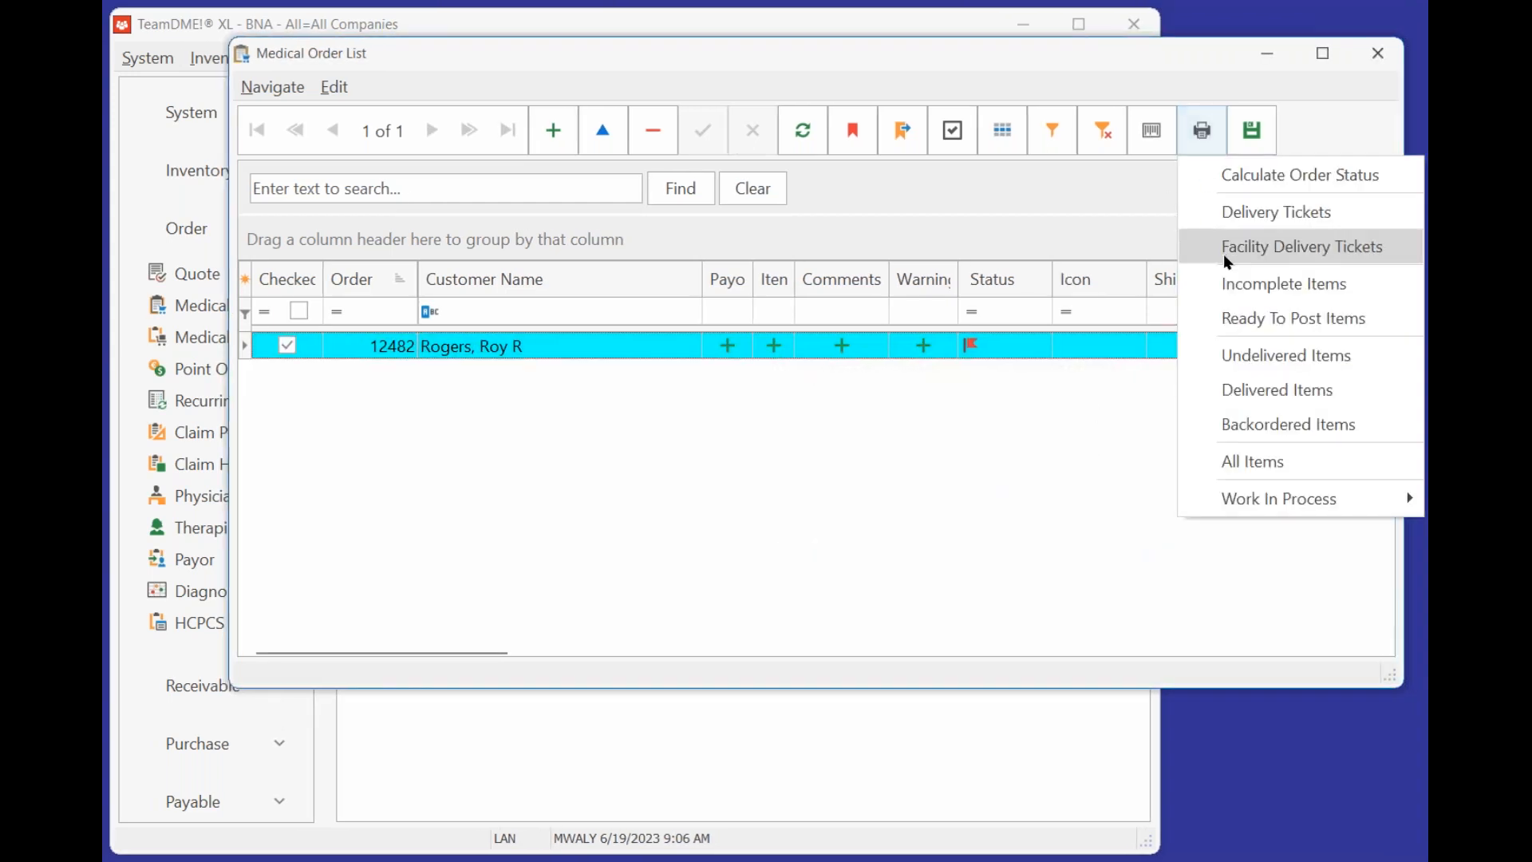
pyautogui.click(1242, 319)
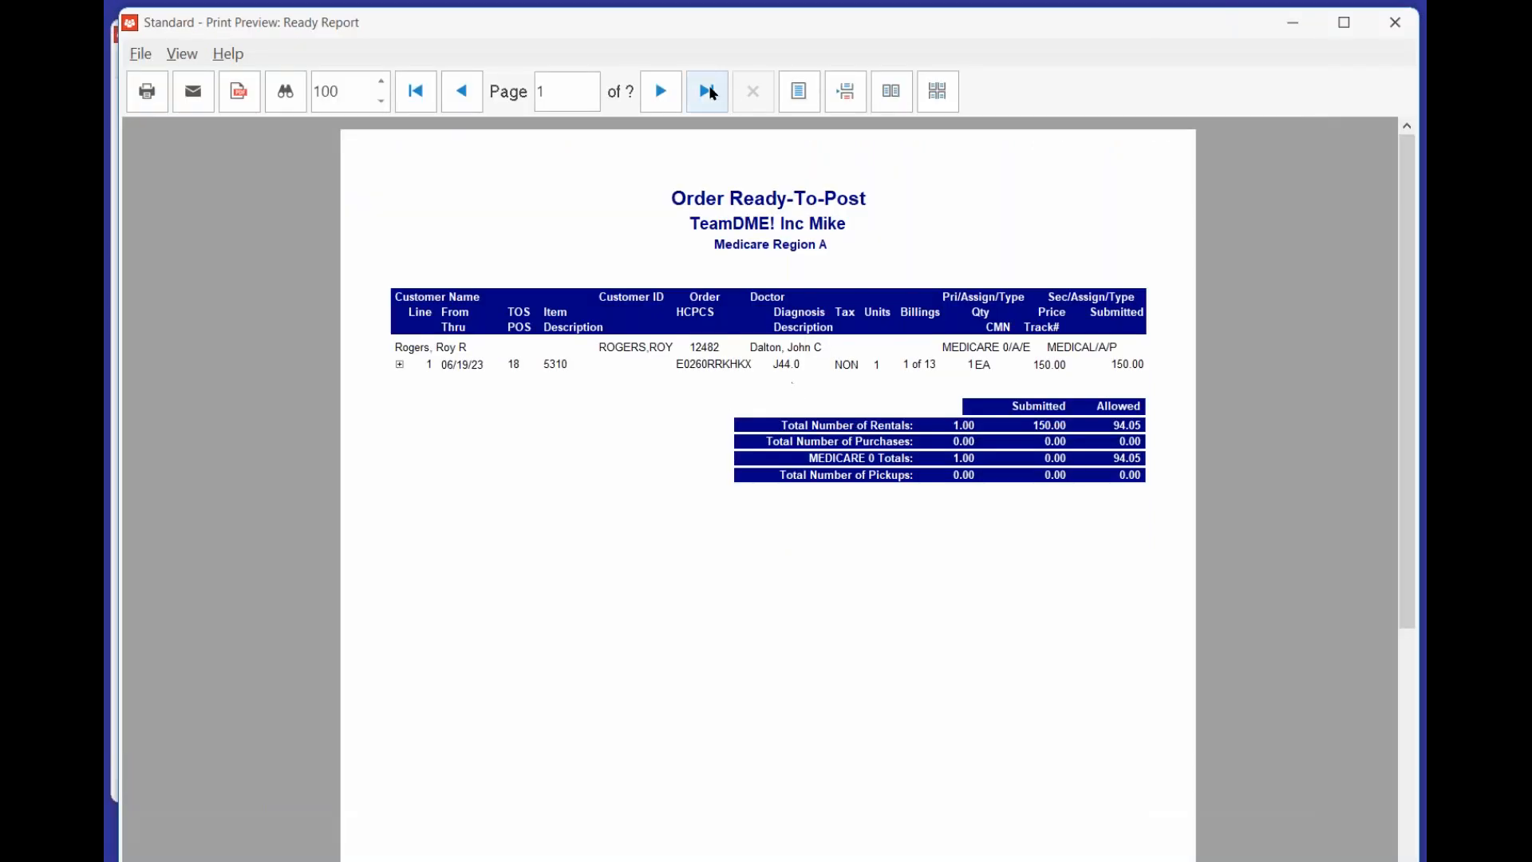
pyautogui.click(654, 92)
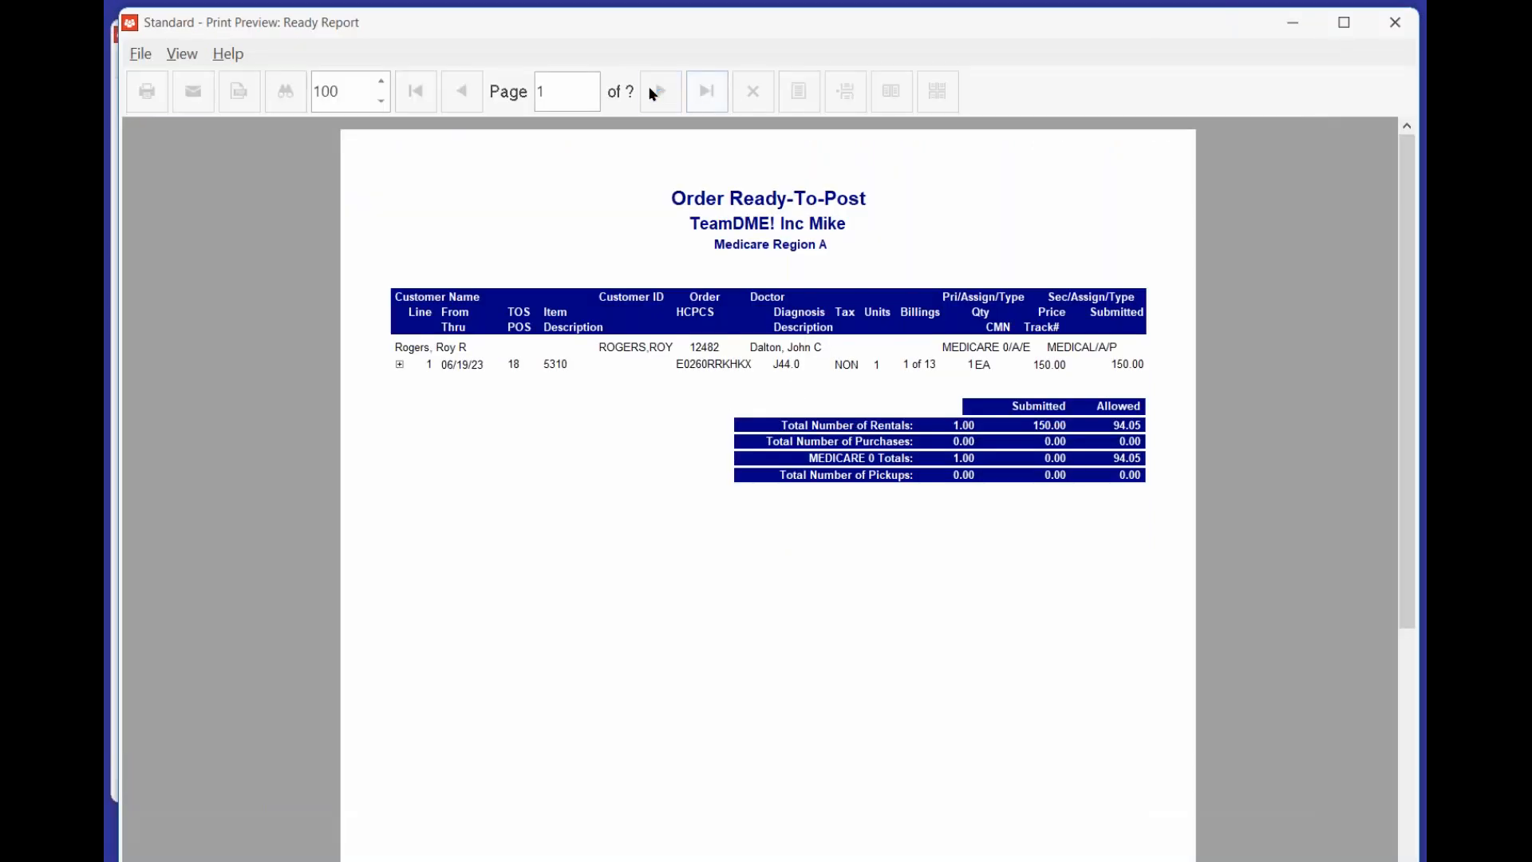
pyautogui.click(1394, 23)
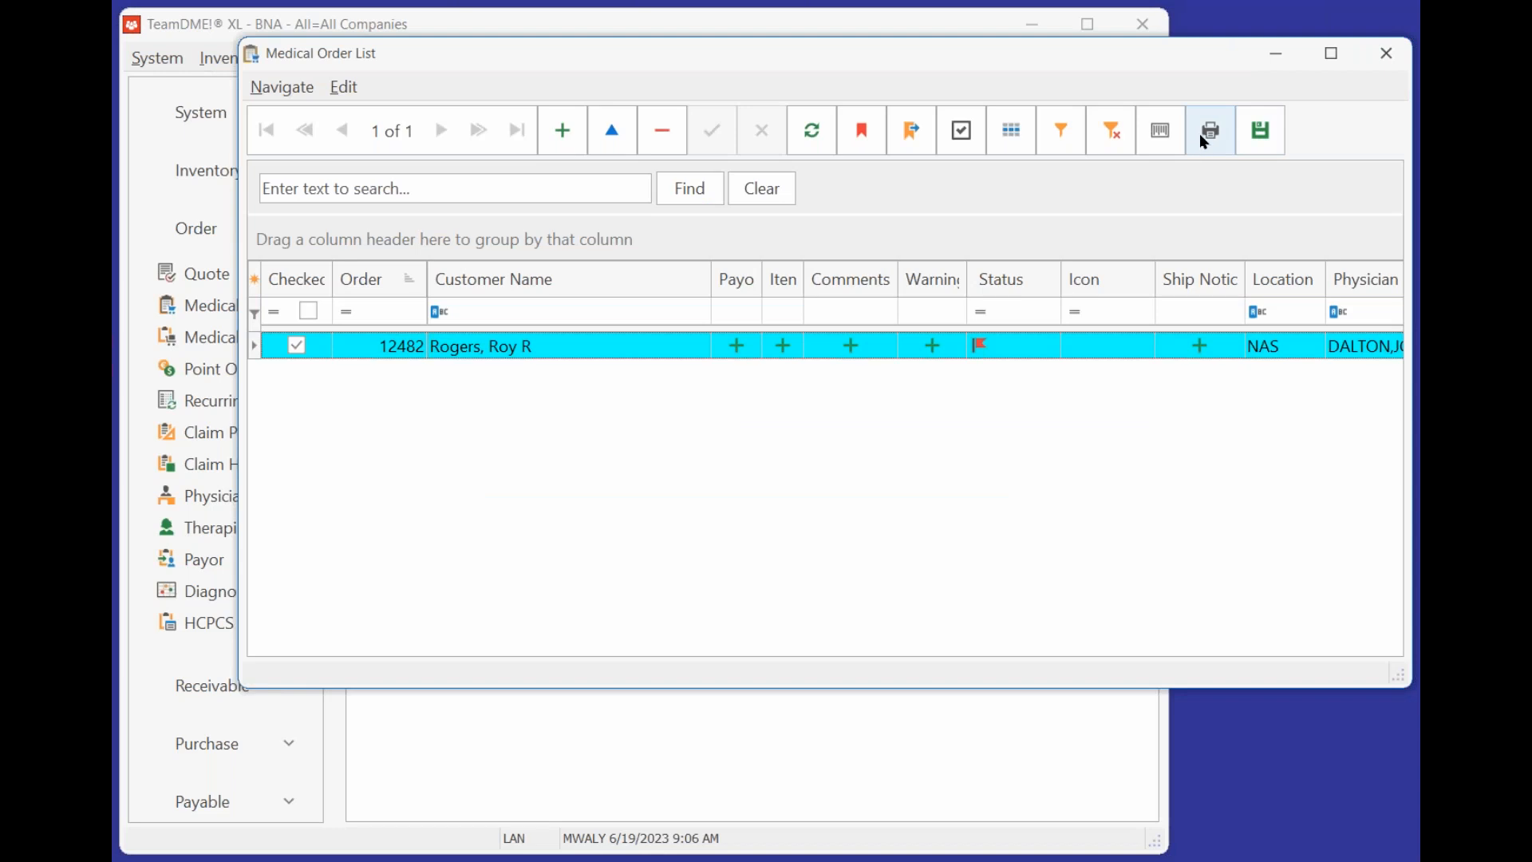
# Try to post the checked medical order using the posting date 6/19/2023.
pyautogui.click(1204, 141)
pyautogui.click(1251, 130)
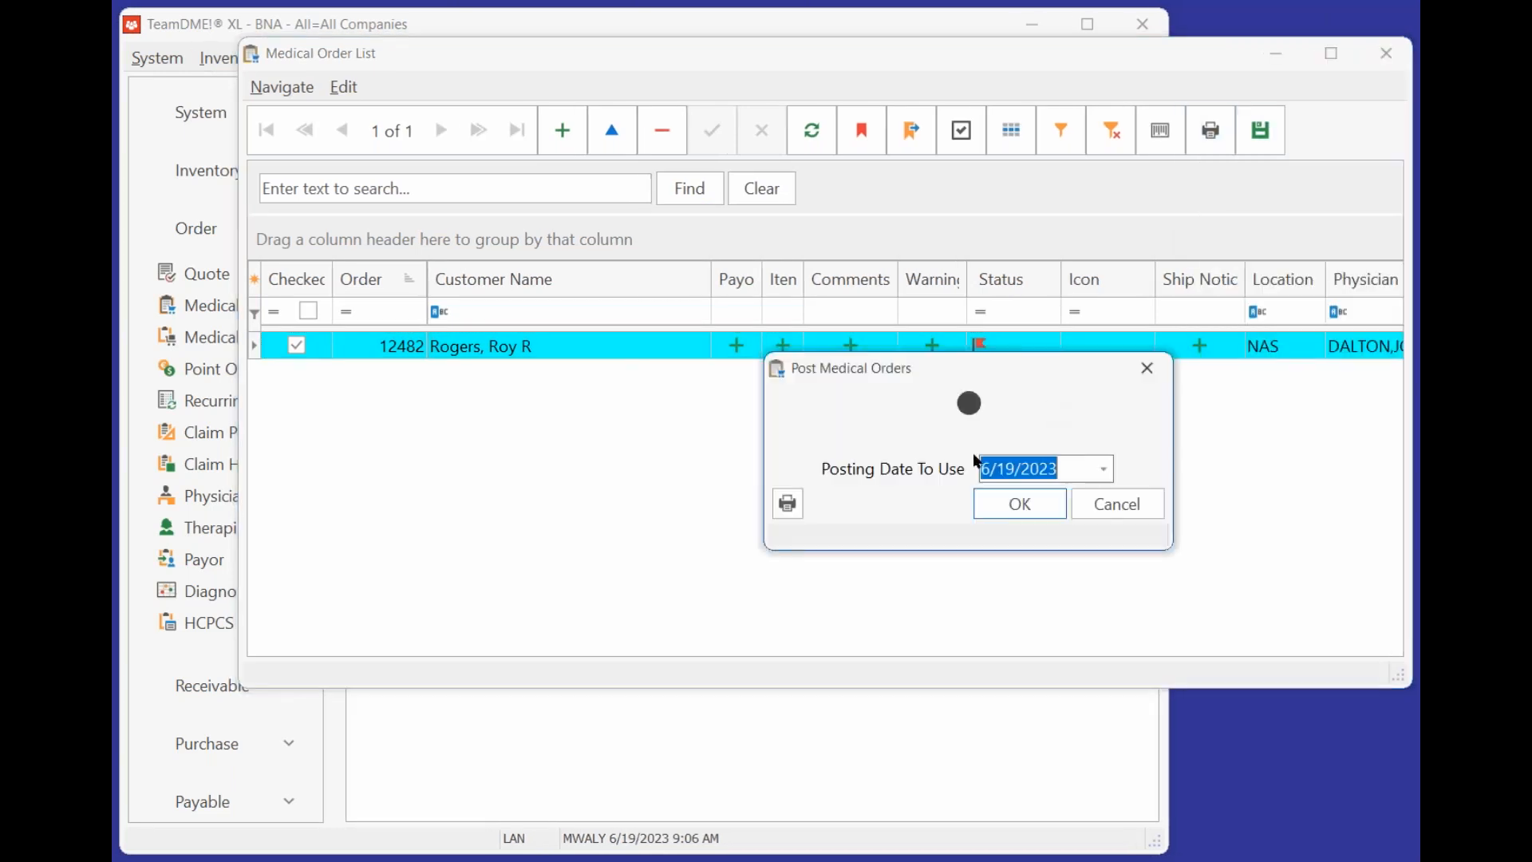
pyautogui.click(1000, 500)
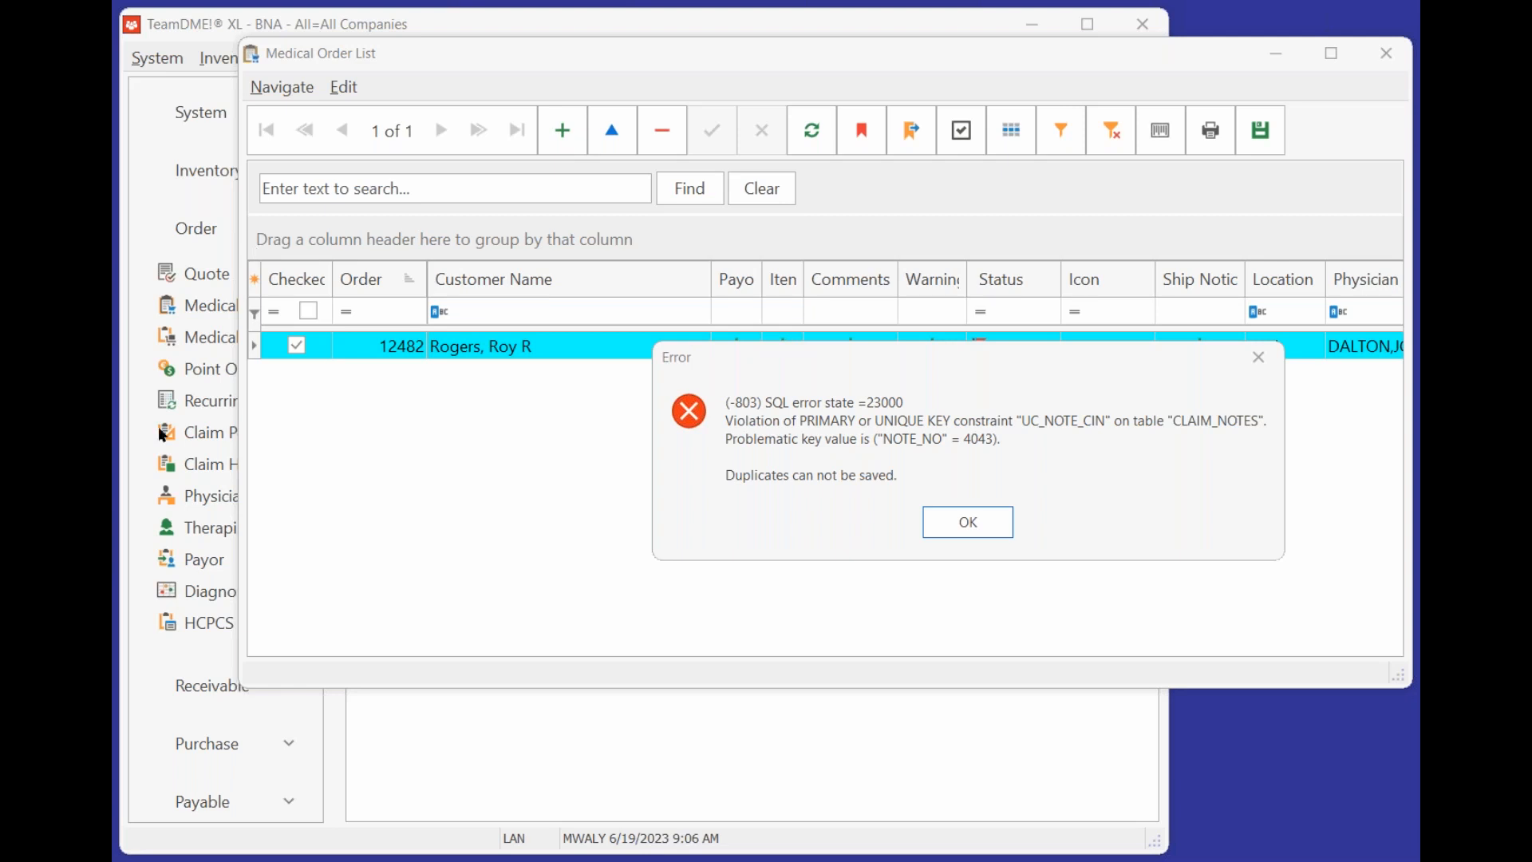
pyautogui.click(1000, 528)
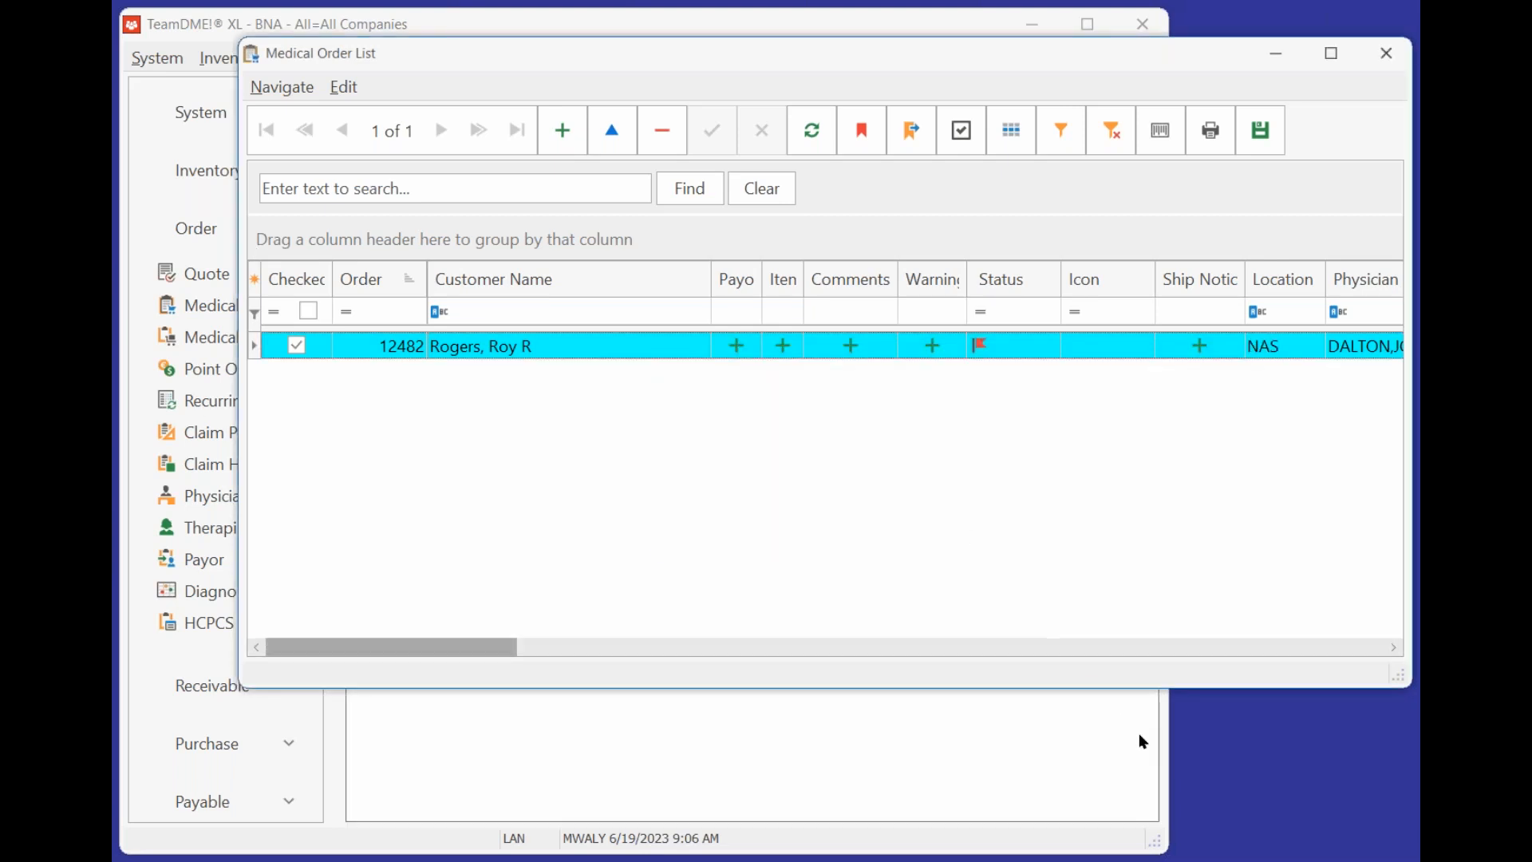